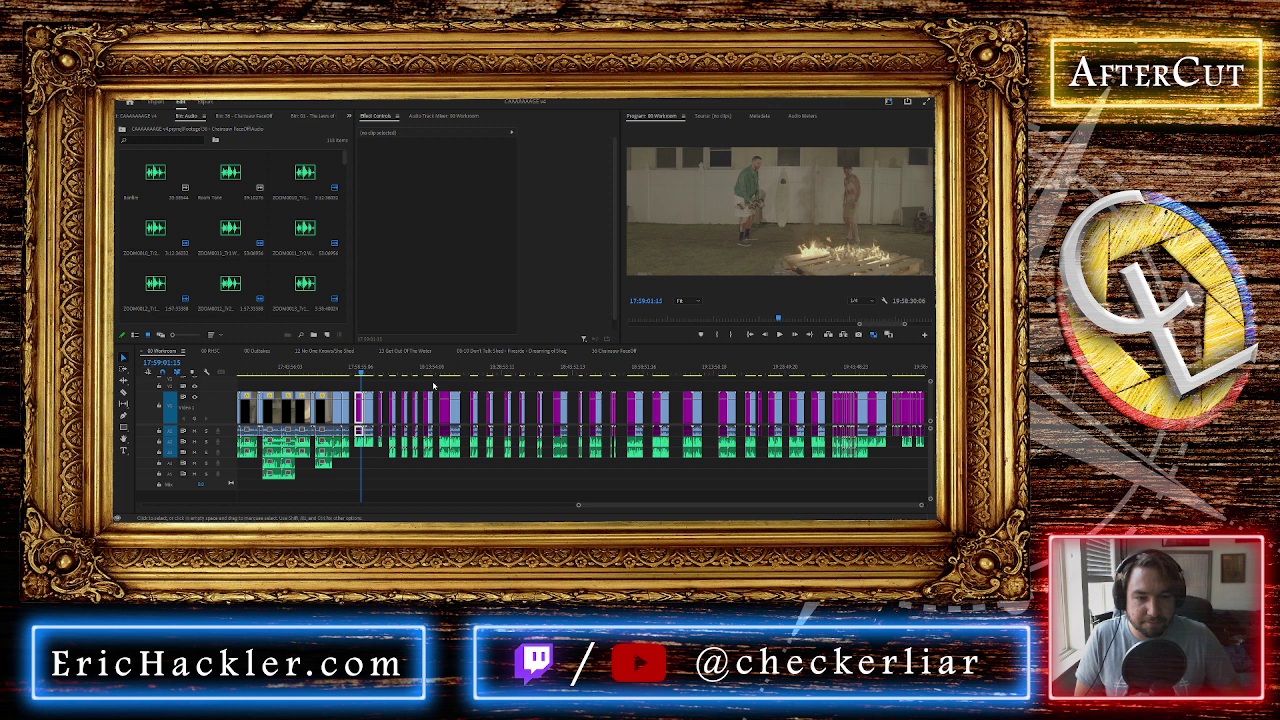
# Preview the shots around 17:59 in the Workroom sequence and save the project
pyautogui.click(365, 369)
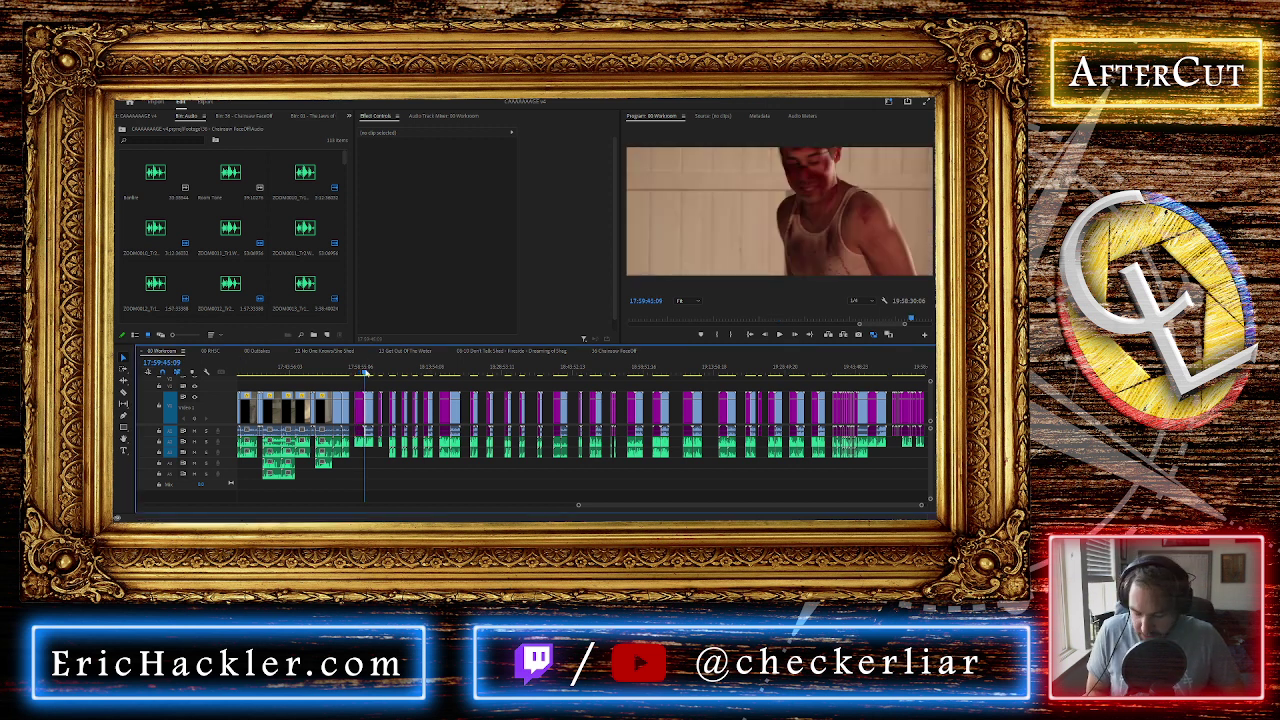
pyautogui.hotkey('ctrl', 's')
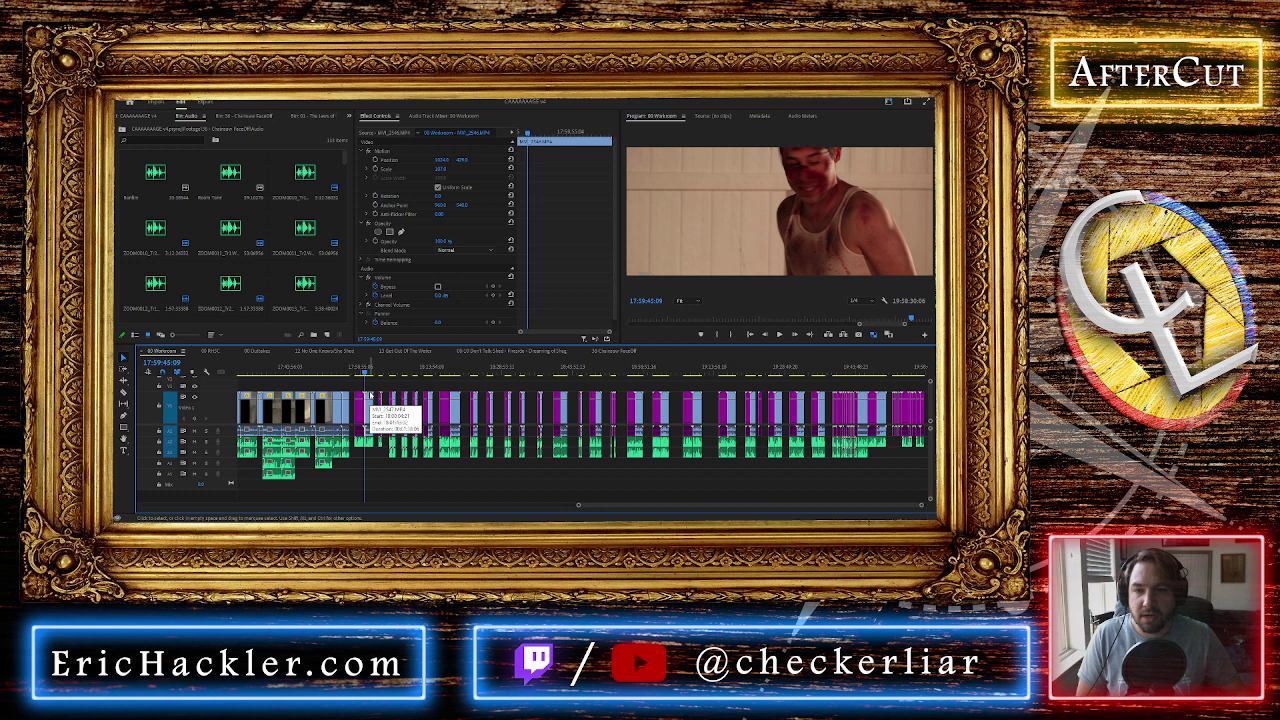
pyautogui.click(361, 369)
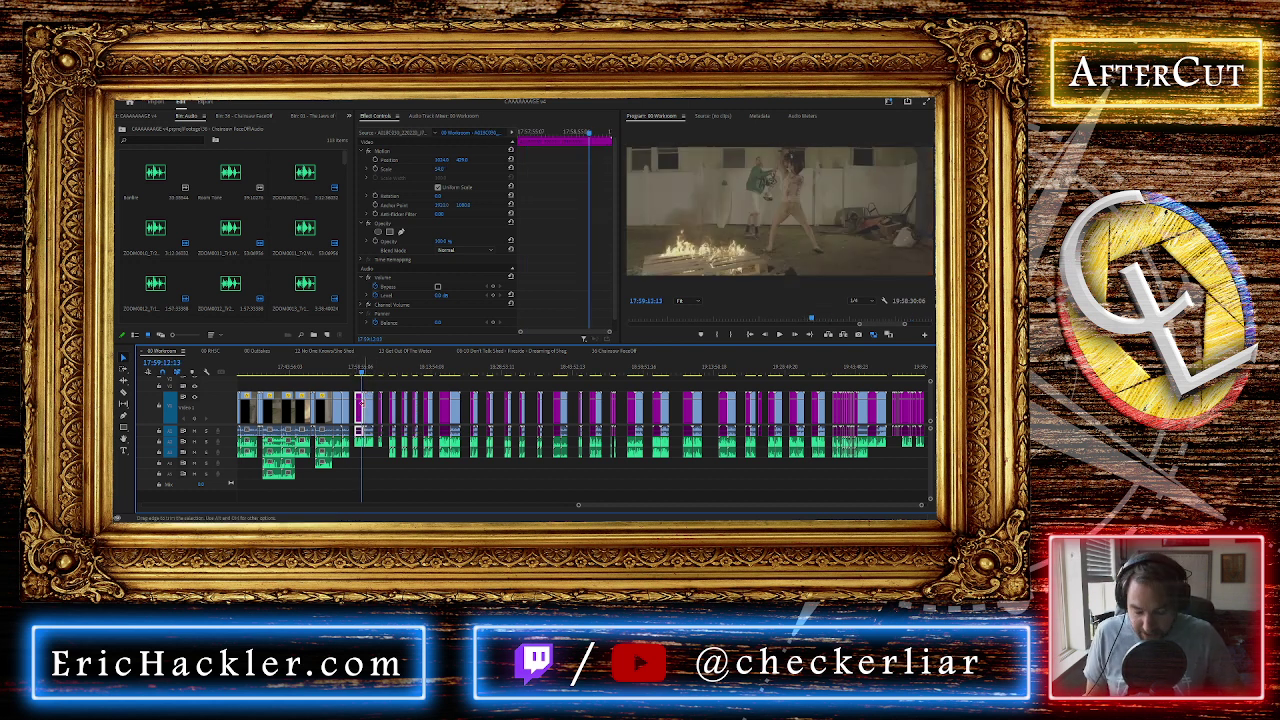
# Select and copy every video and audio clip of the last scene, from the final separate clip group through the sequence's end
pyautogui.press('\\')
pyautogui.scroll(-1, 364, 407)
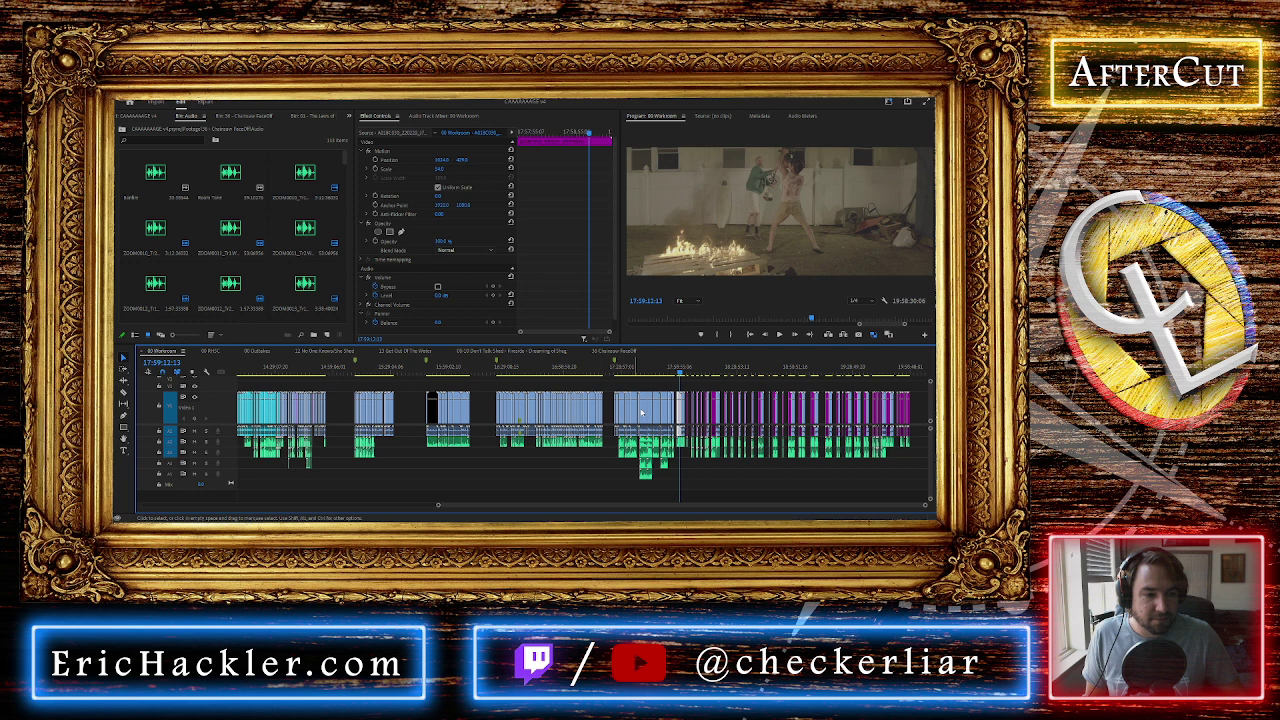
pyautogui.moveTo(613, 378); pyautogui.dragTo(916, 490)
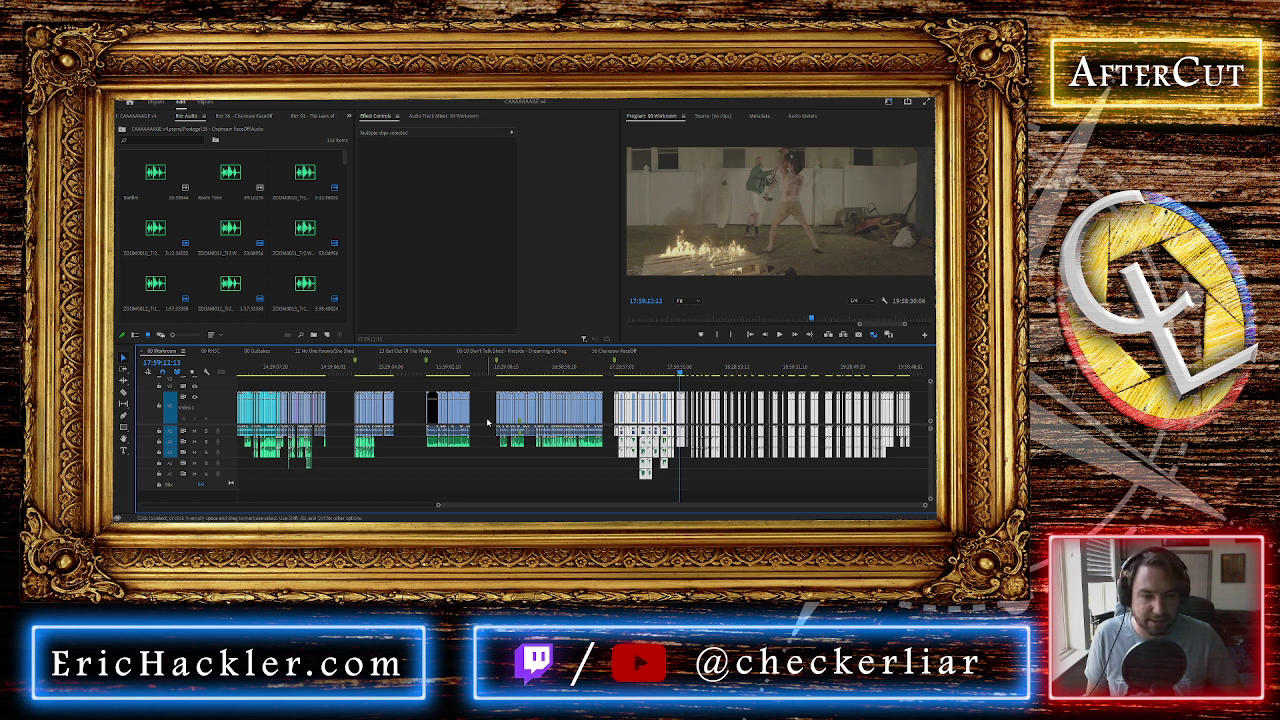
pyautogui.press('-')
pyautogui.press('-')
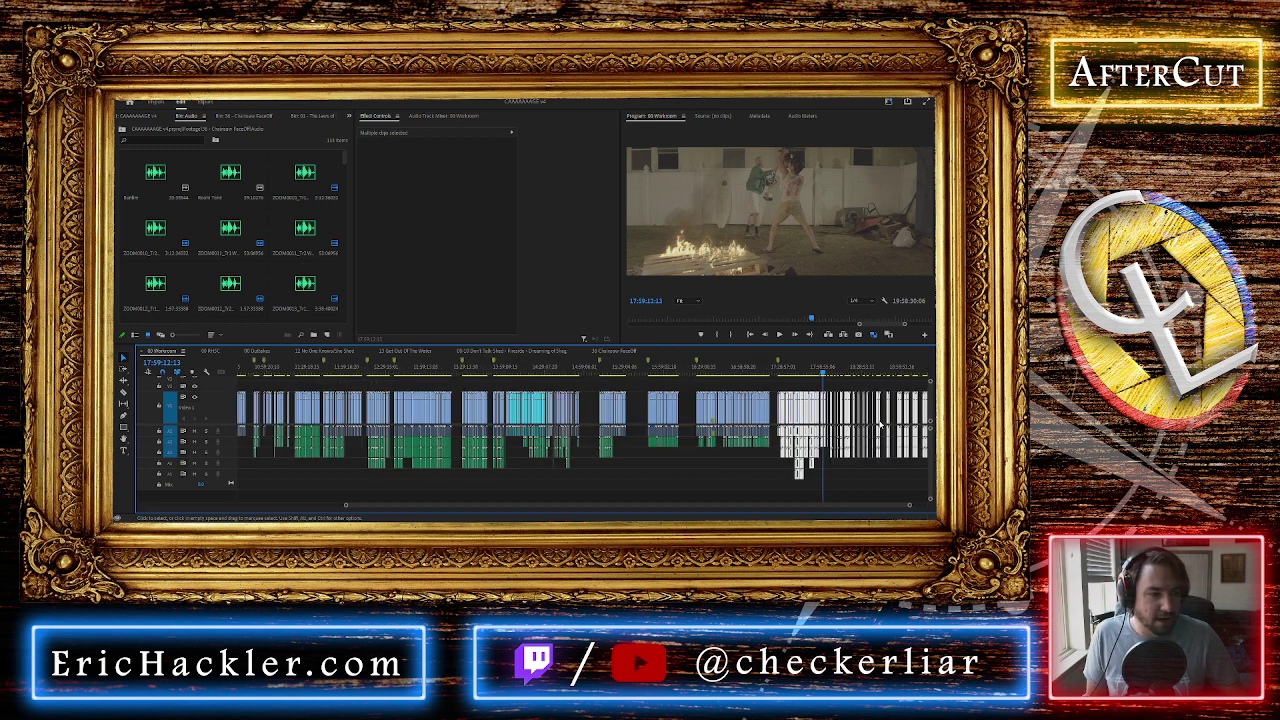
pyautogui.press('=')
pyautogui.press('=')
pyautogui.press('-')
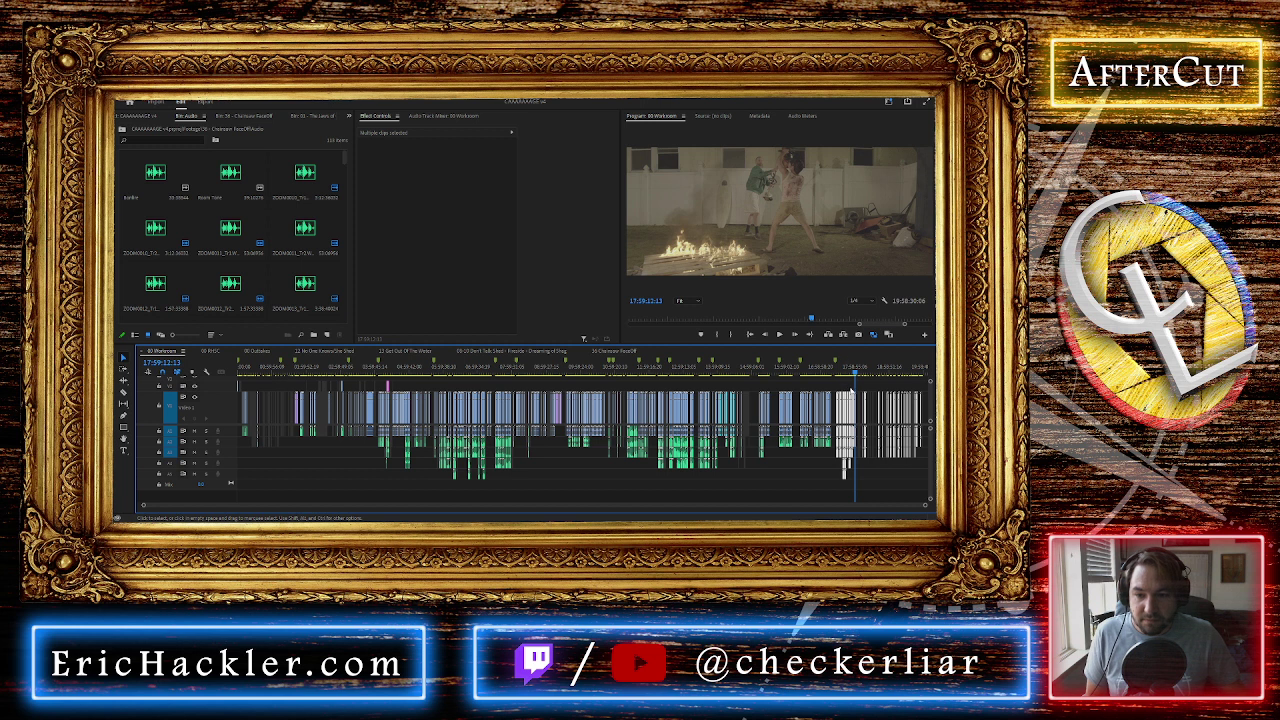
pyautogui.scroll(5, 866, 393)
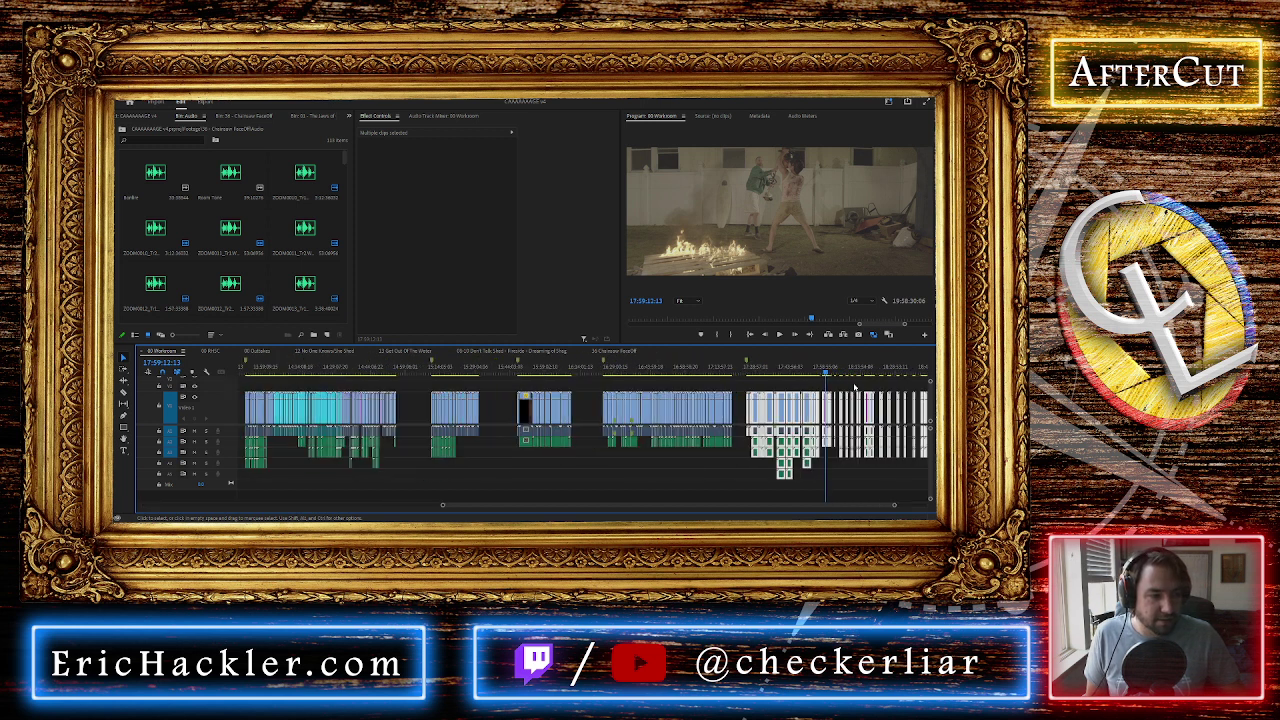
pyautogui.scroll(-1, 734, 398)
pyautogui.scroll(-3, 745, 385)
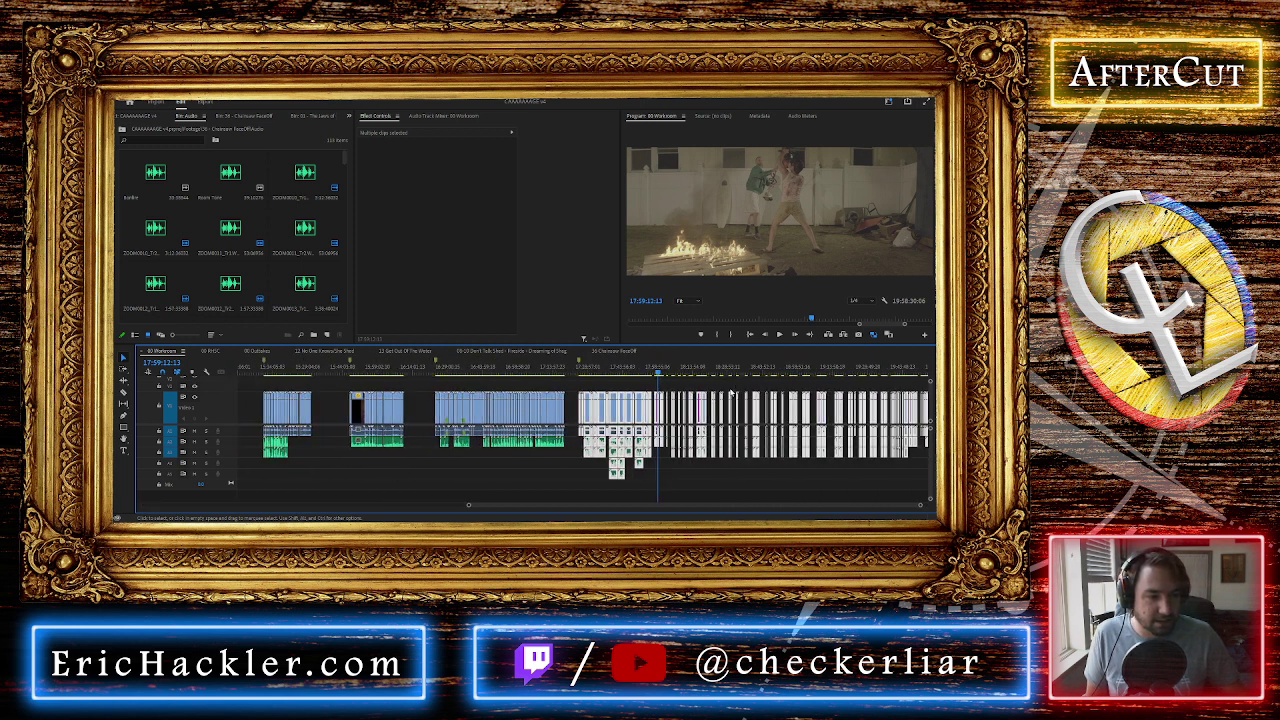
pyautogui.scroll(-1, 726, 394)
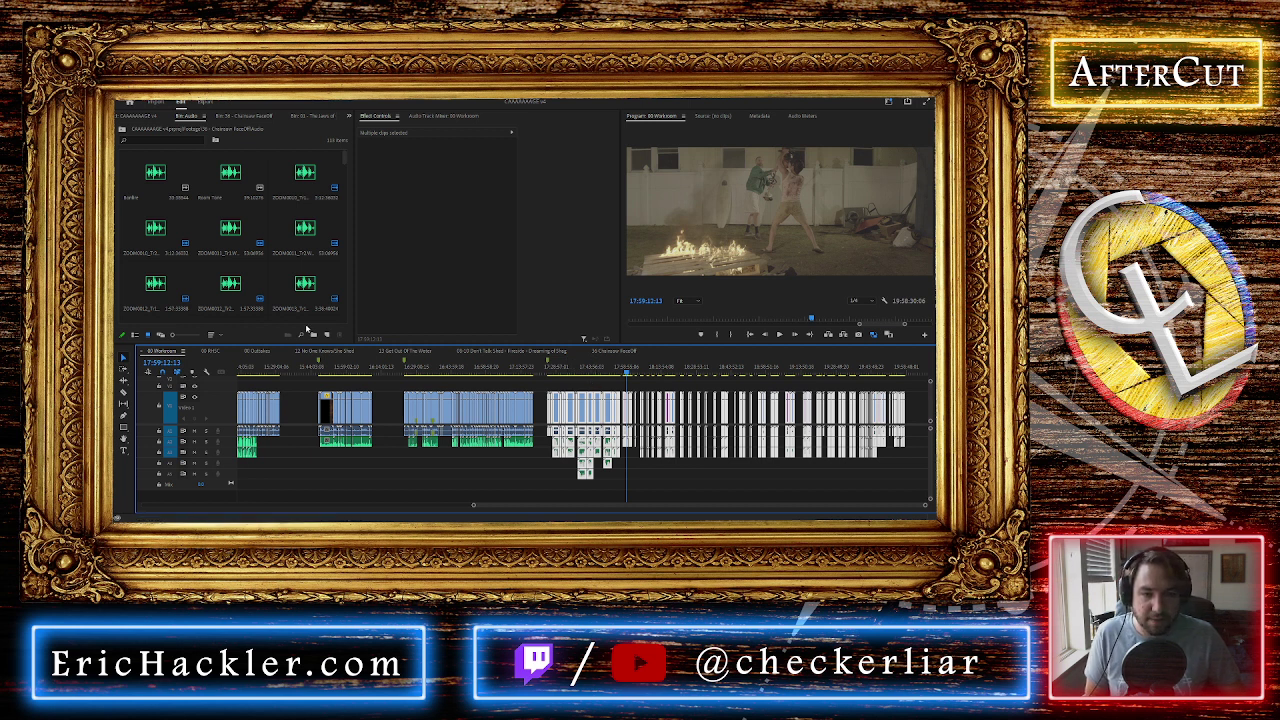
# Paste the copied scene clips into the empty Chainsaw FaceOff sequence at about the seven-minute mark
pyautogui.click(614, 354)
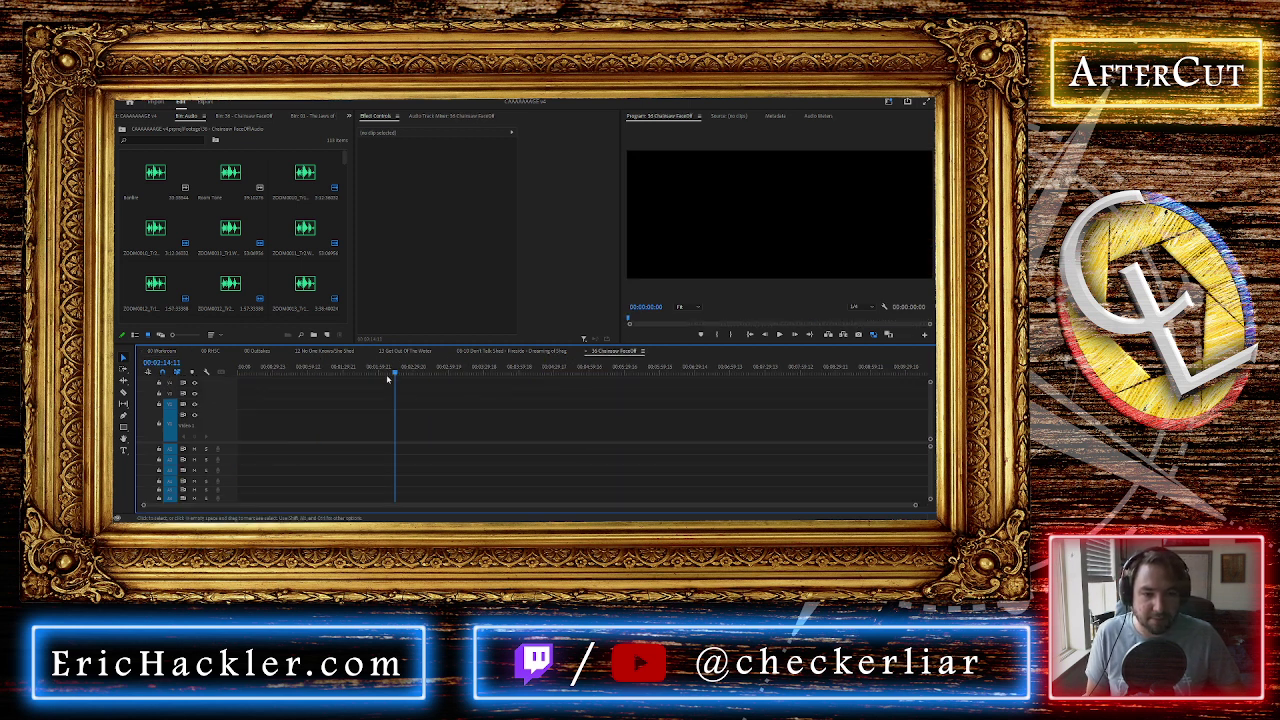
pyautogui.press('Home')
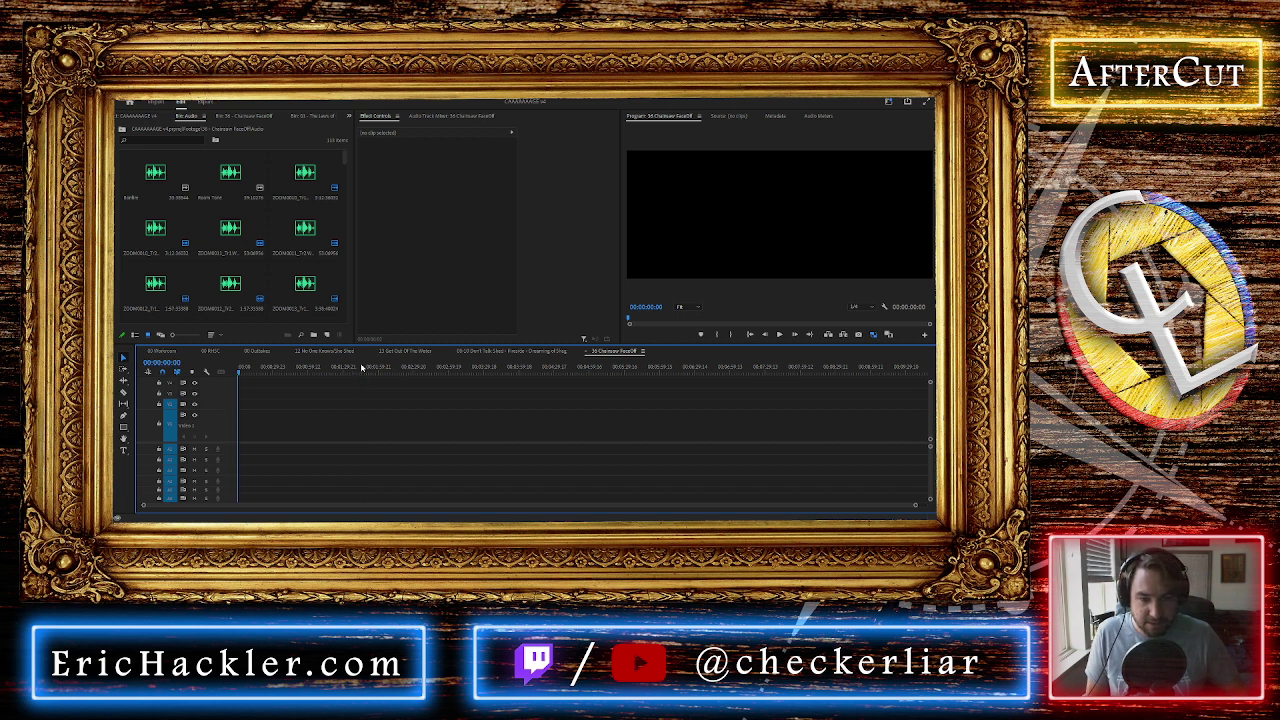
pyautogui.click(734, 370)
pyautogui.hotkey('ctrl', 'v')
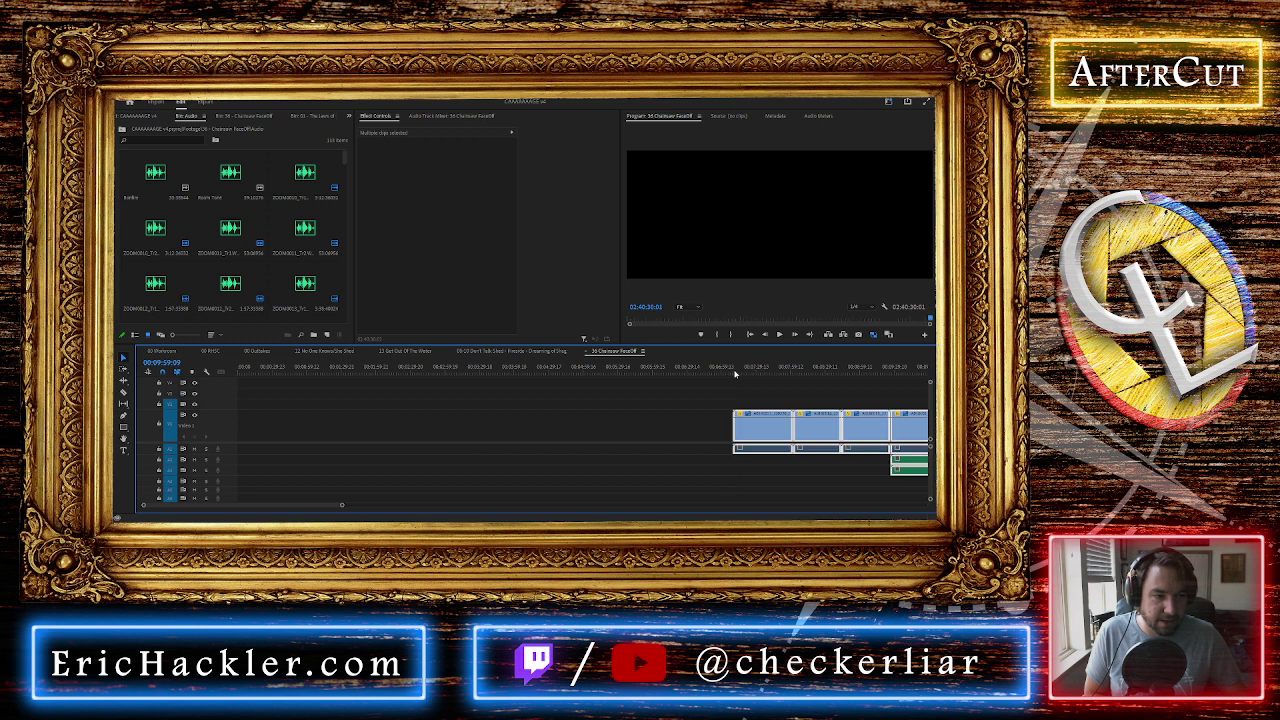
pyautogui.scroll(-10, 534, 408)
pyautogui.press('\\')
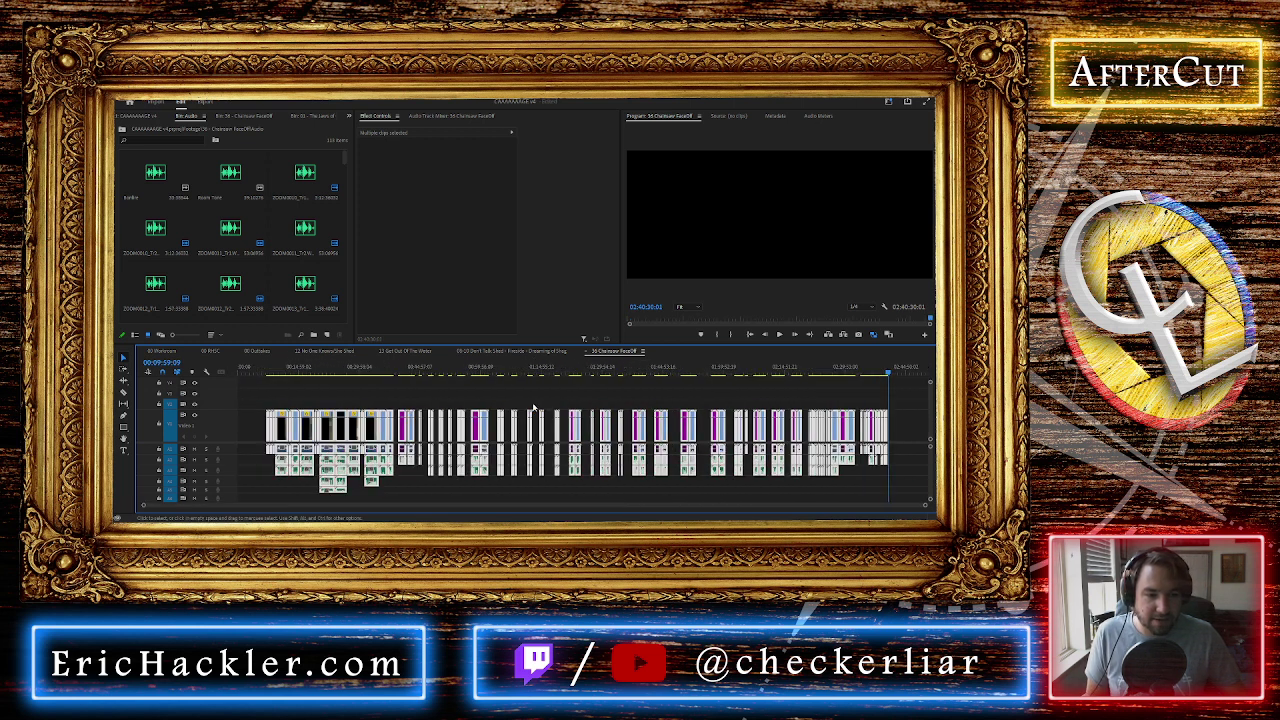
# Compare with the Workroom sequence, then move all the lower-track audio clips in the Chainsaw FaceOff sequence up one track
pyautogui.click(158, 352)
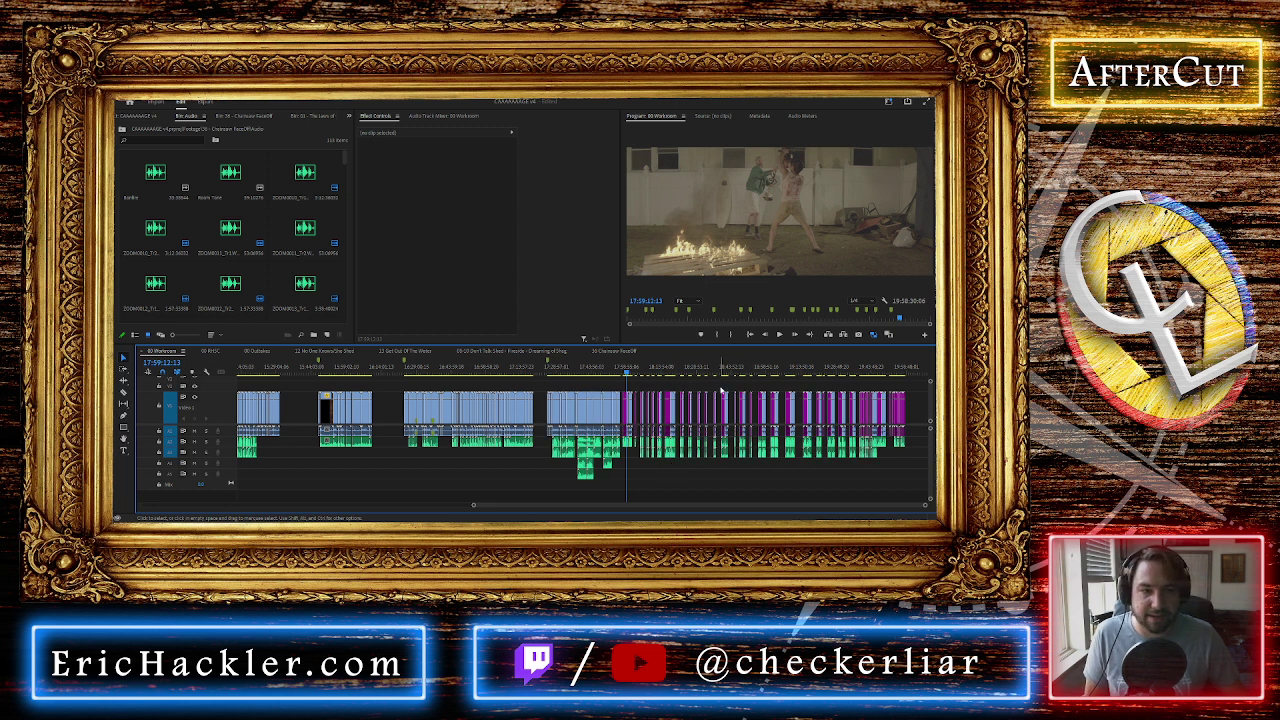
pyautogui.click(614, 351)
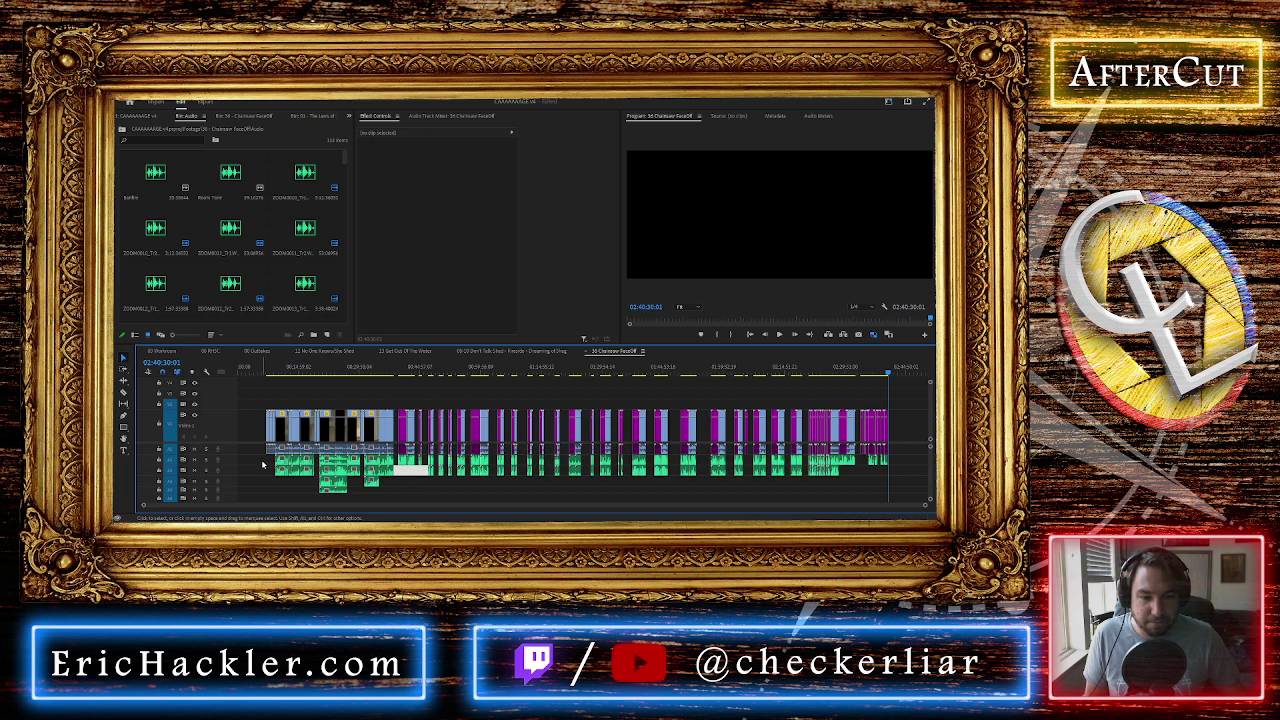
pyautogui.moveTo(263, 463); pyautogui.dragTo(900, 497)
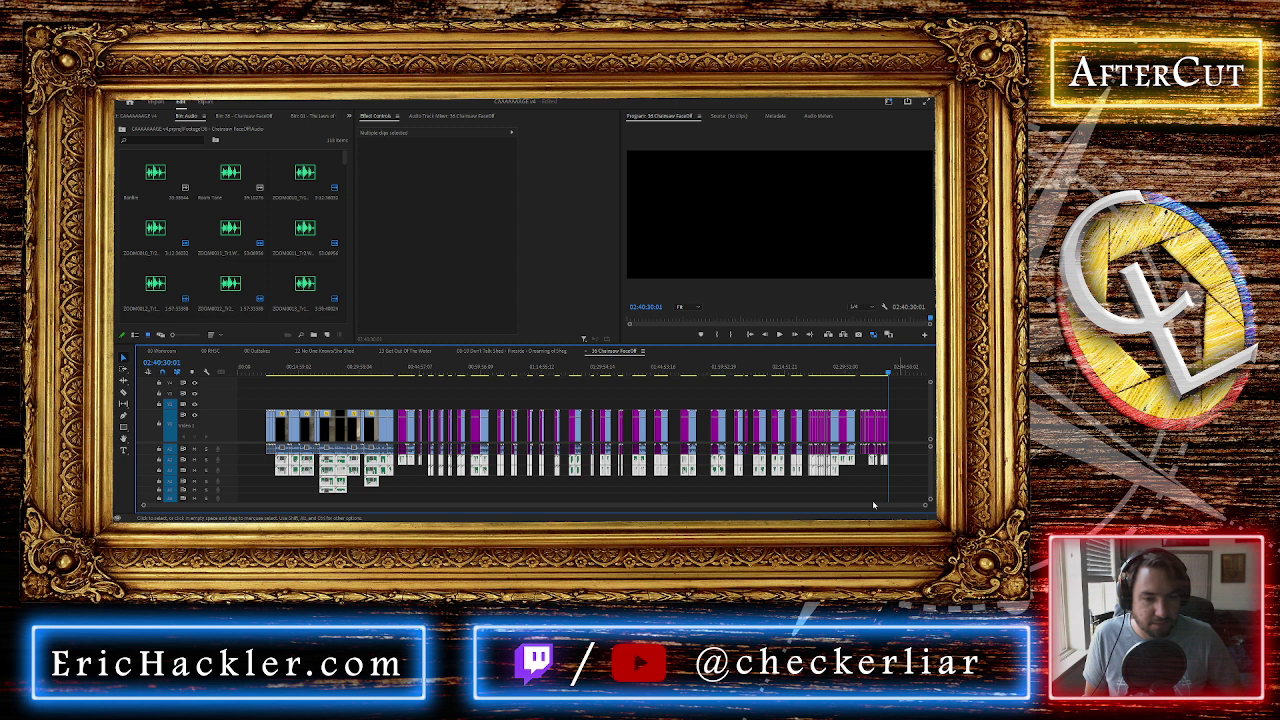
pyautogui.moveTo(354, 464); pyautogui.dragTo(354, 454)
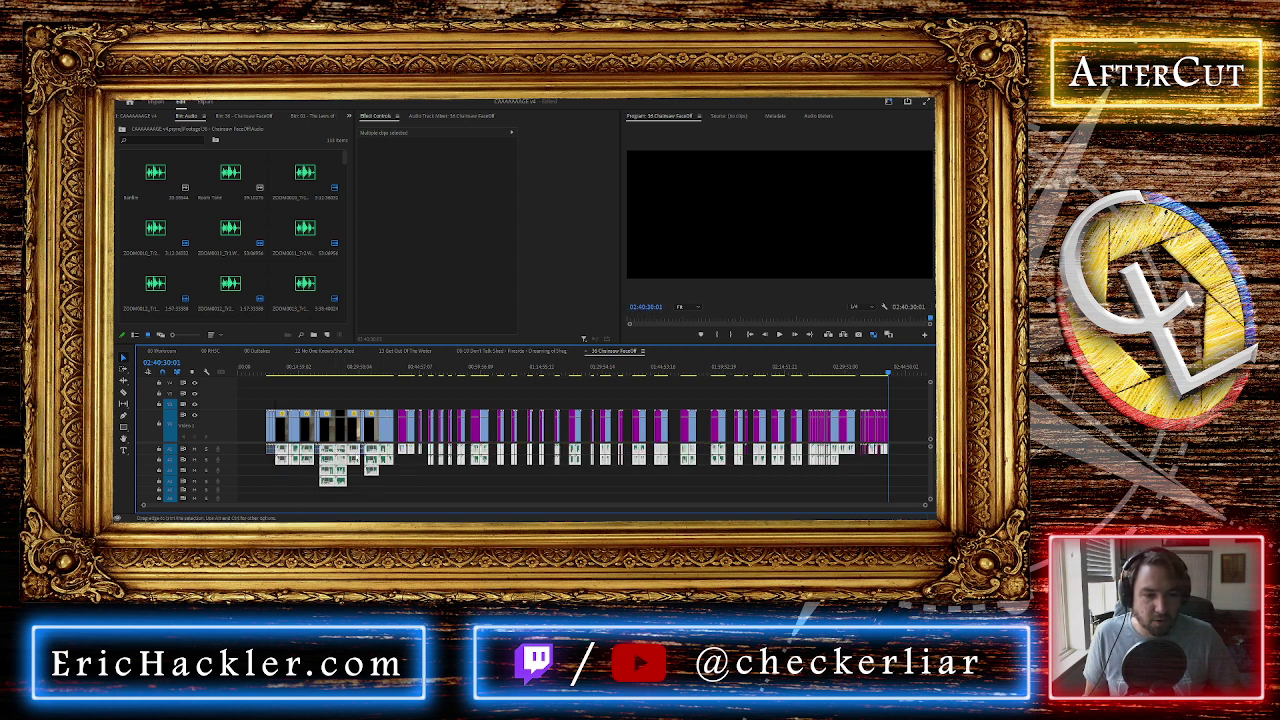
pyautogui.click(617, 455)
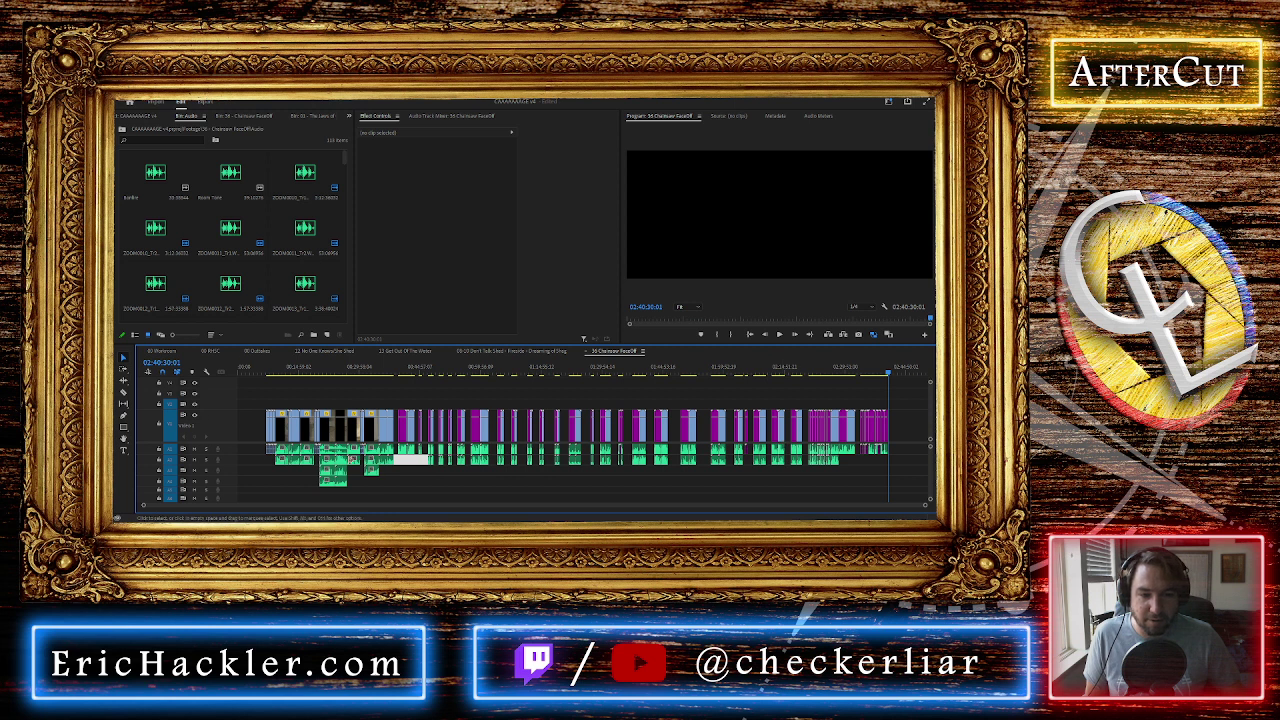
# Examine shots across the Chainsaw FaceOff sequence, from the opening blue clips to the paired purple and blue camera takes
pyautogui.click(363, 428)
pyautogui.scroll(6, 363, 428)
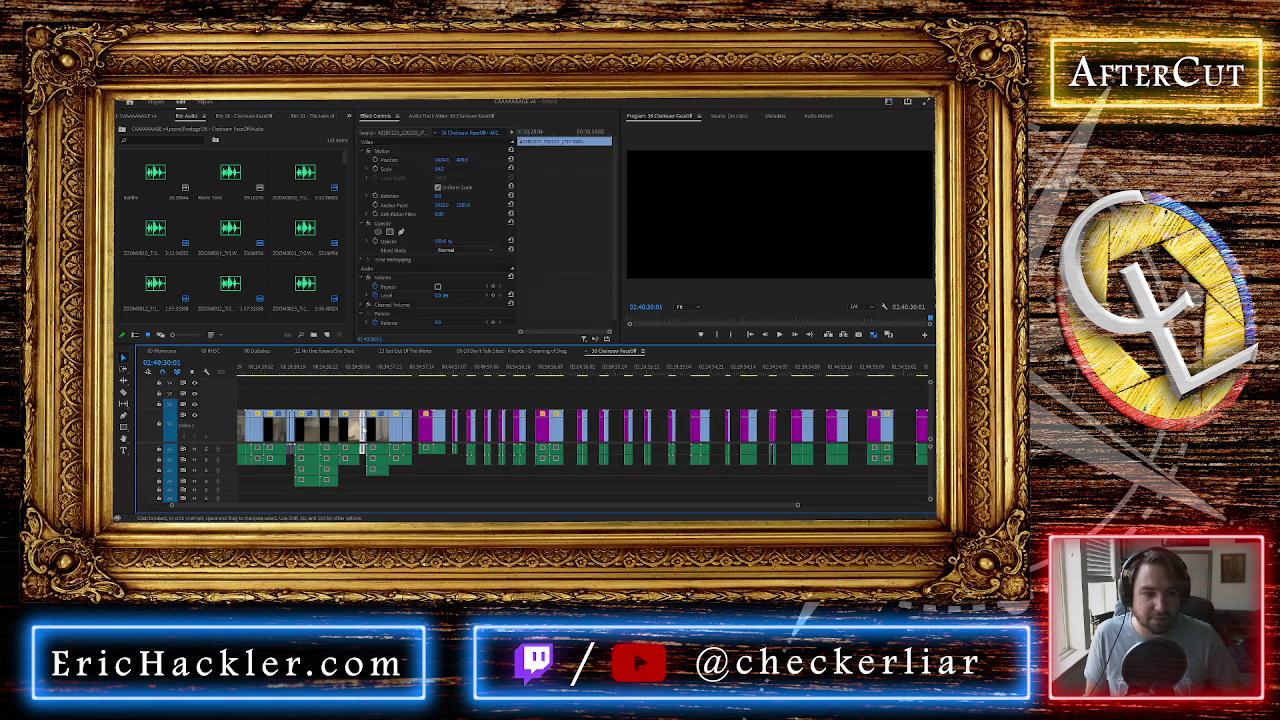
pyautogui.click(353, 369)
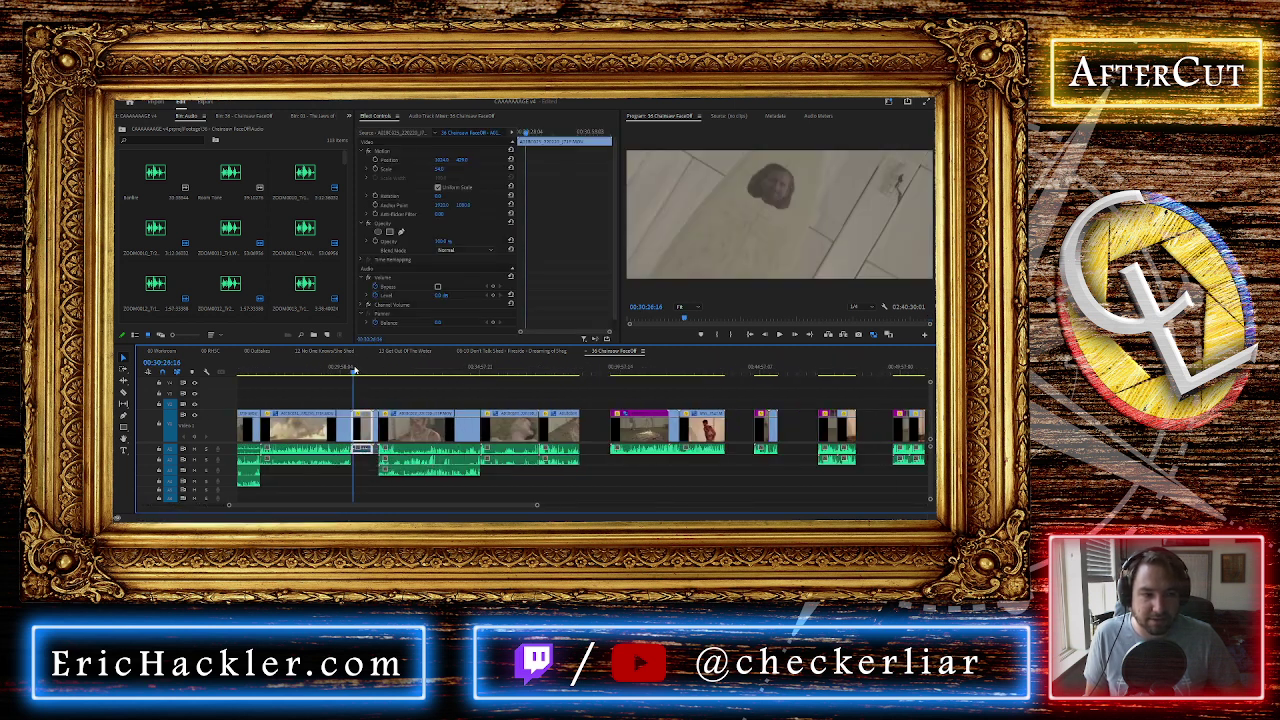
pyautogui.moveTo(353, 369); pyautogui.dragTo(522, 372)
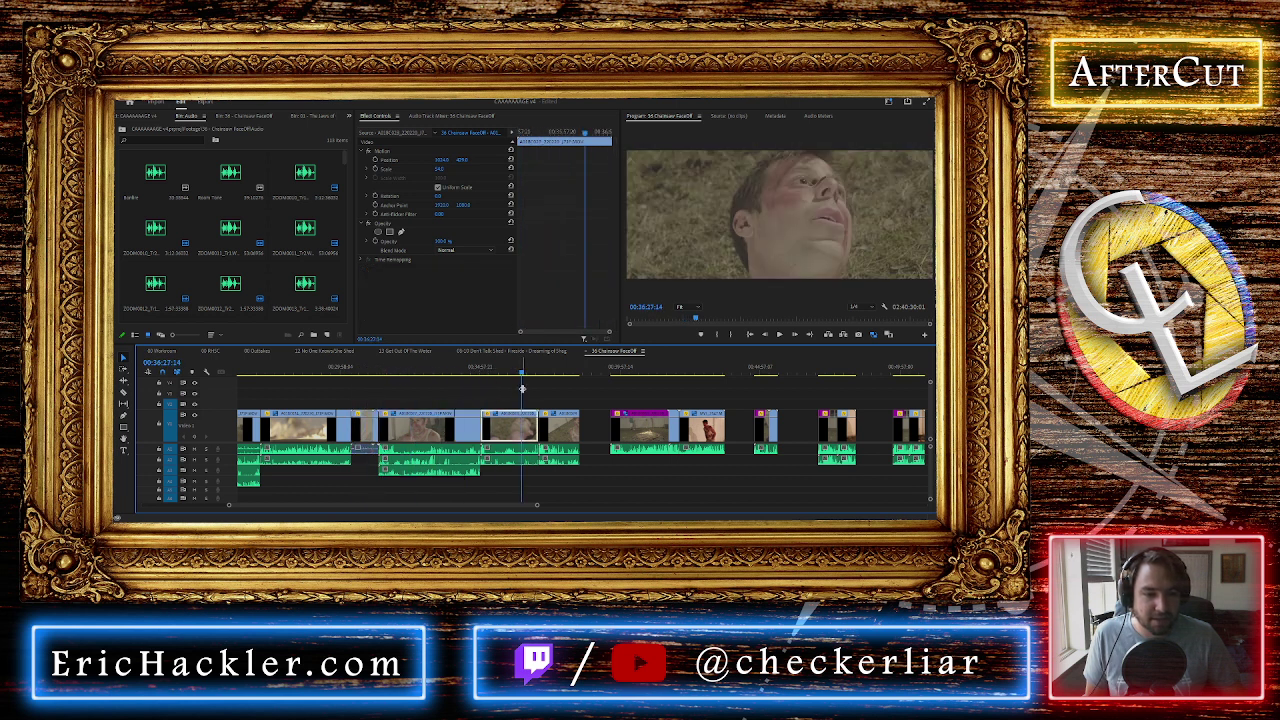
pyautogui.scroll(-6, 511, 446)
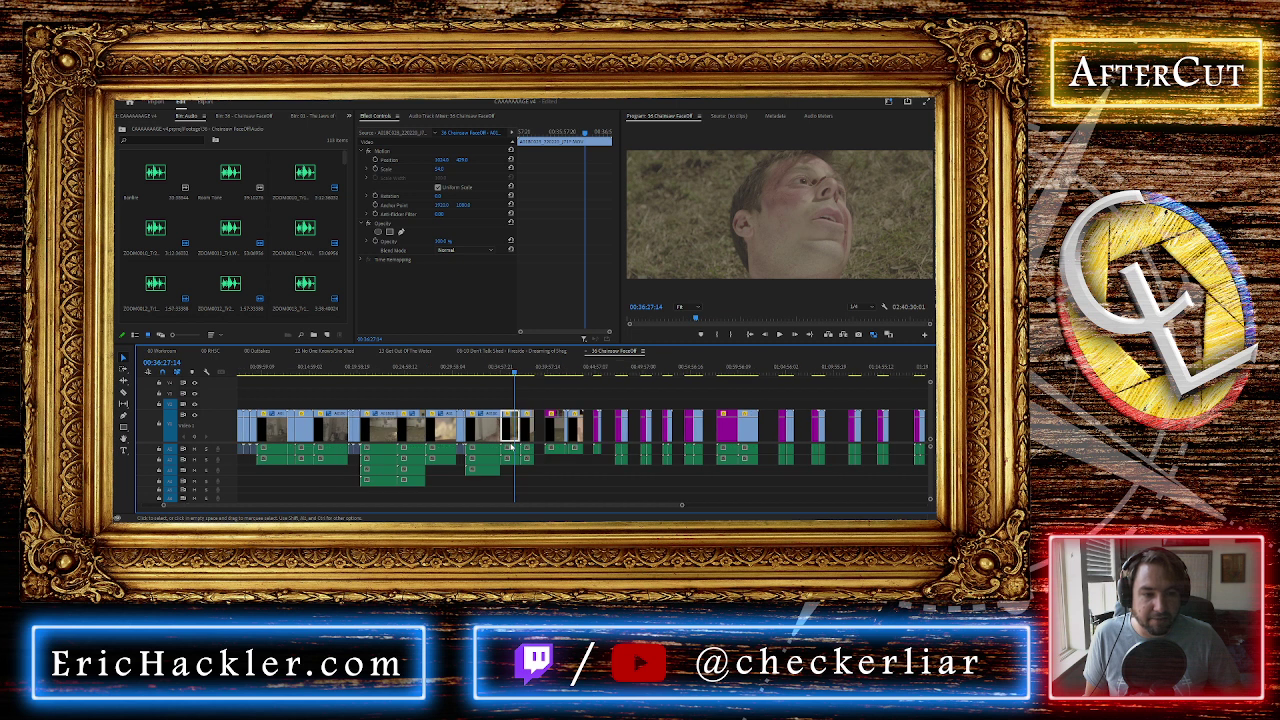
pyautogui.click(281, 370)
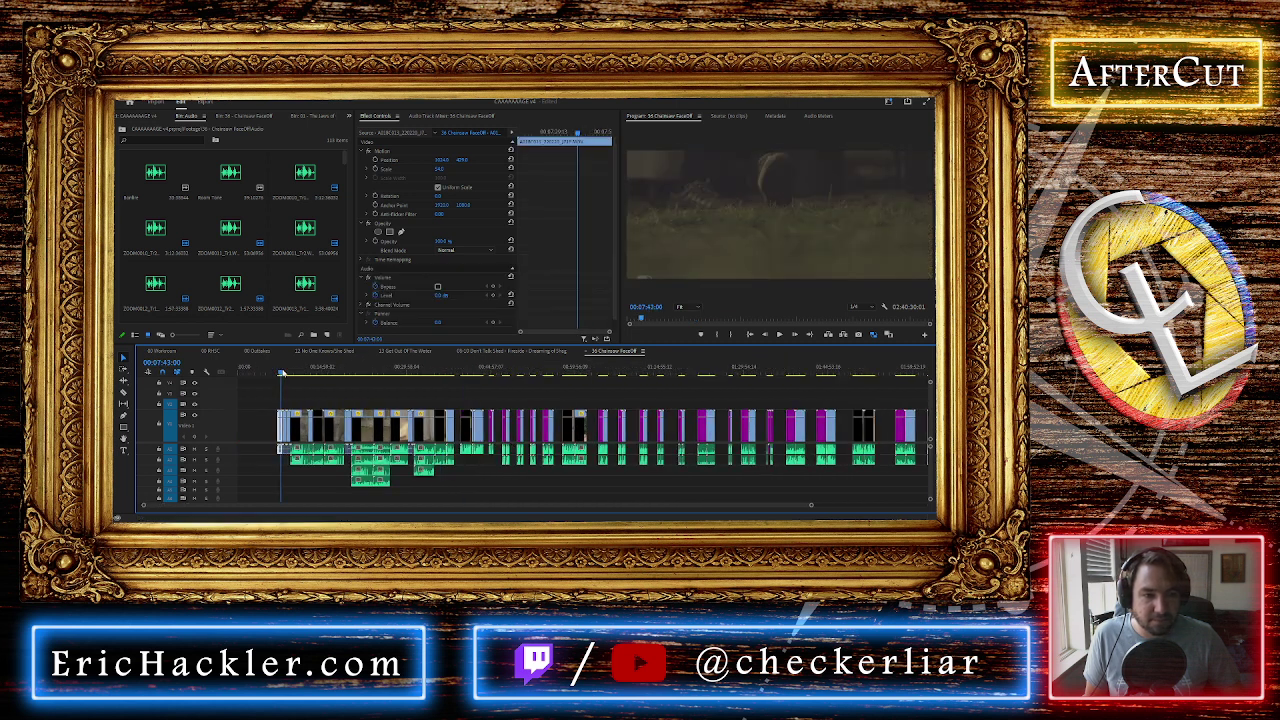
pyautogui.click(569, 372)
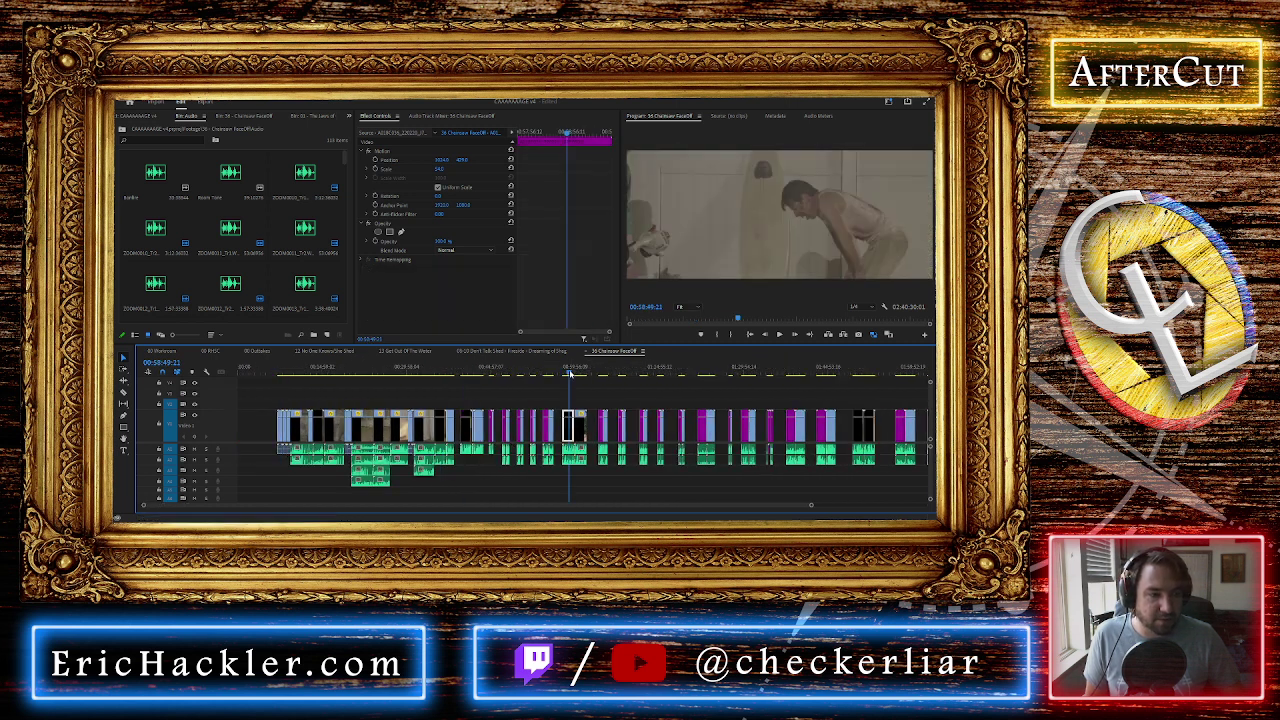
pyautogui.click(578, 370)
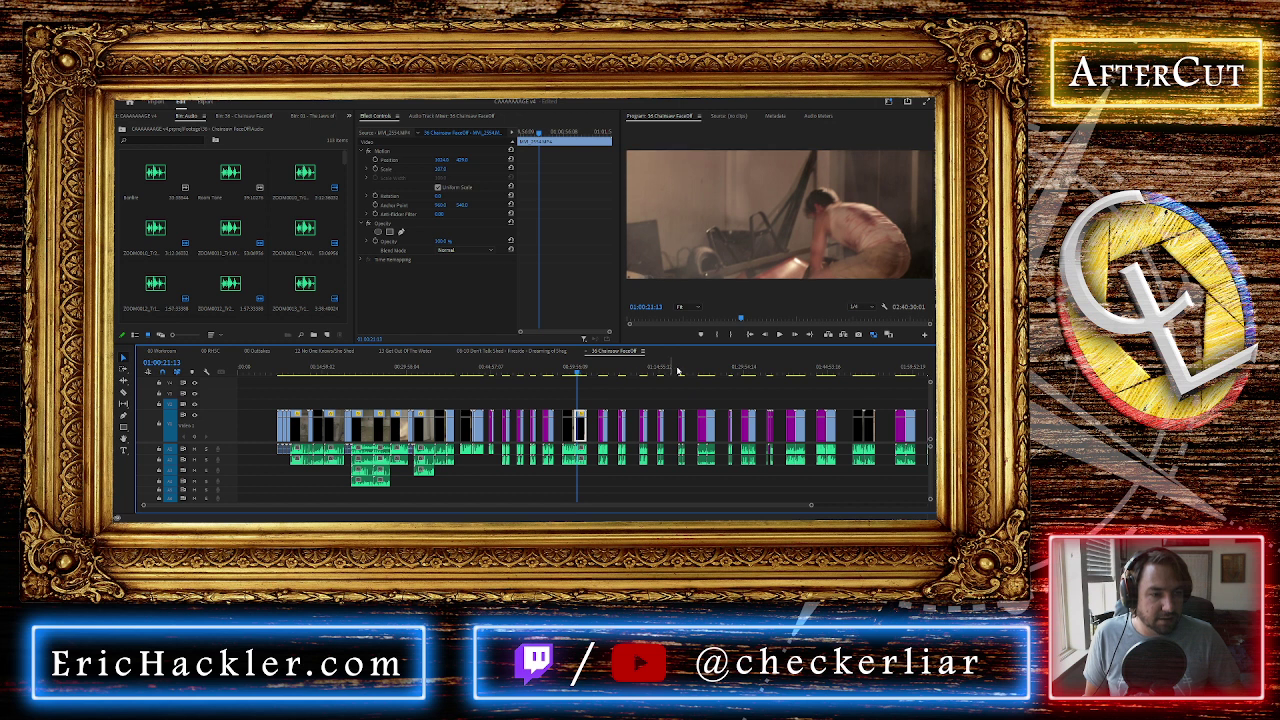
pyautogui.scroll(-4, 809, 419)
pyautogui.press('\\')
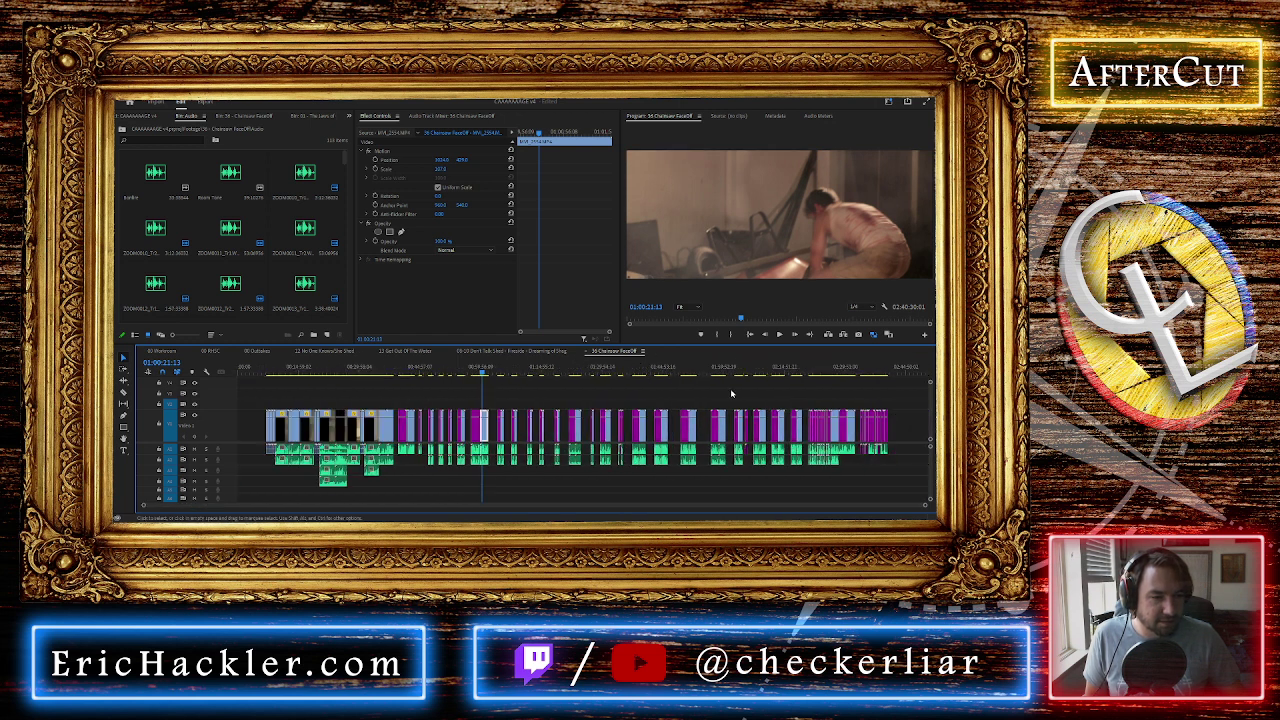
pyautogui.click(749, 372)
pyautogui.scroll(5, 749, 375)
pyautogui.moveTo(748, 375); pyautogui.dragTo(741, 373)
pyautogui.scroll(-2, 723, 413)
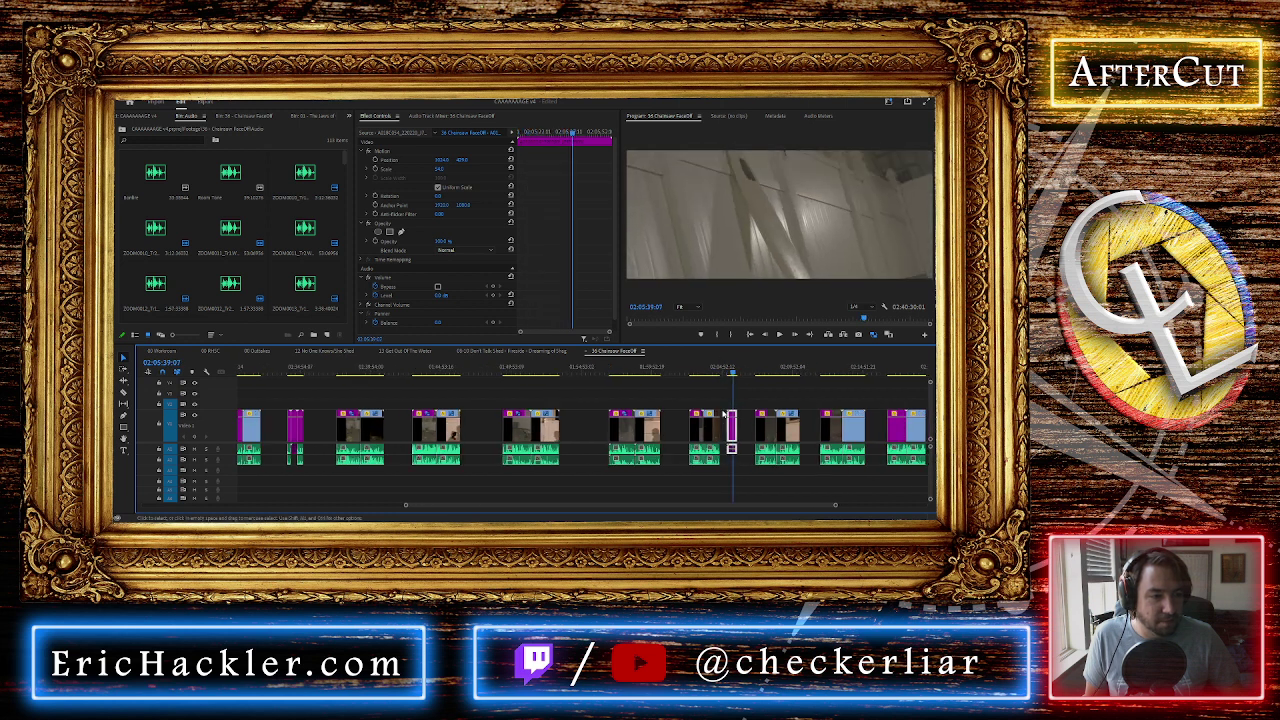
pyautogui.scroll(-6, 724, 415)
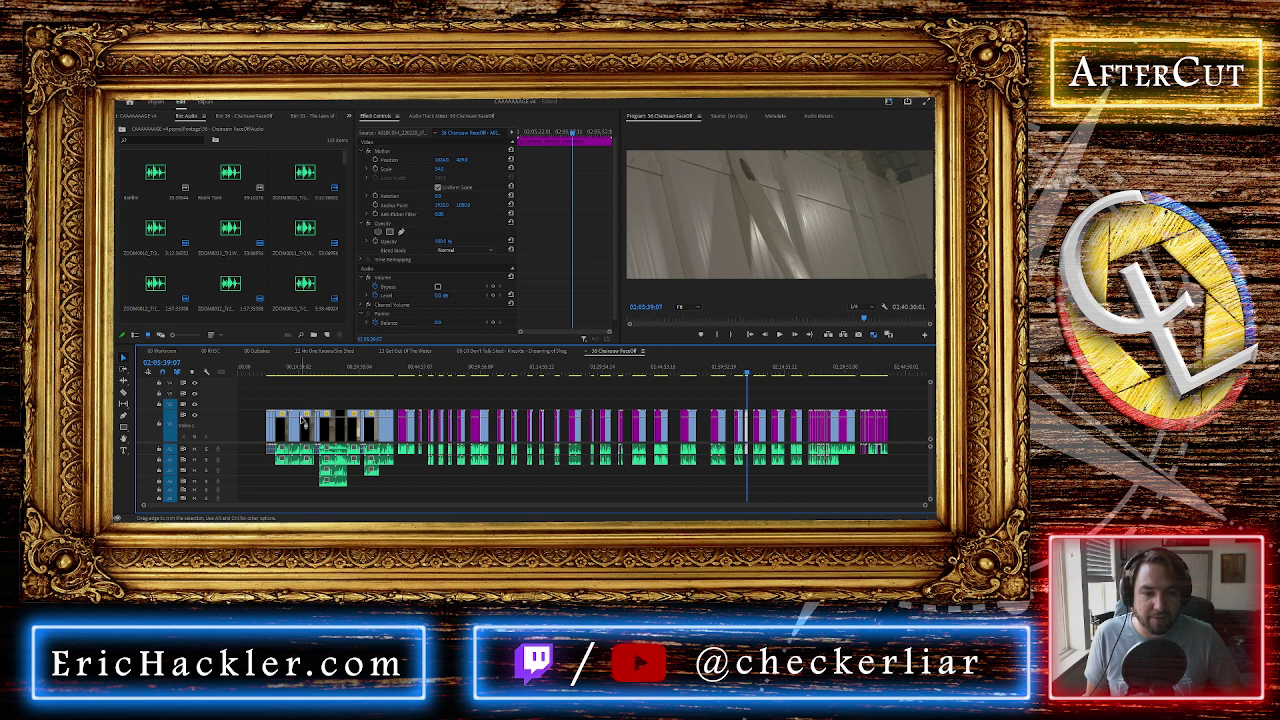
# Examine the two camera angles of the paired purple and blue takes between about 47 and 50 minutes
pyautogui.scroll(4, 430, 455)
pyautogui.scroll(2, 430, 457)
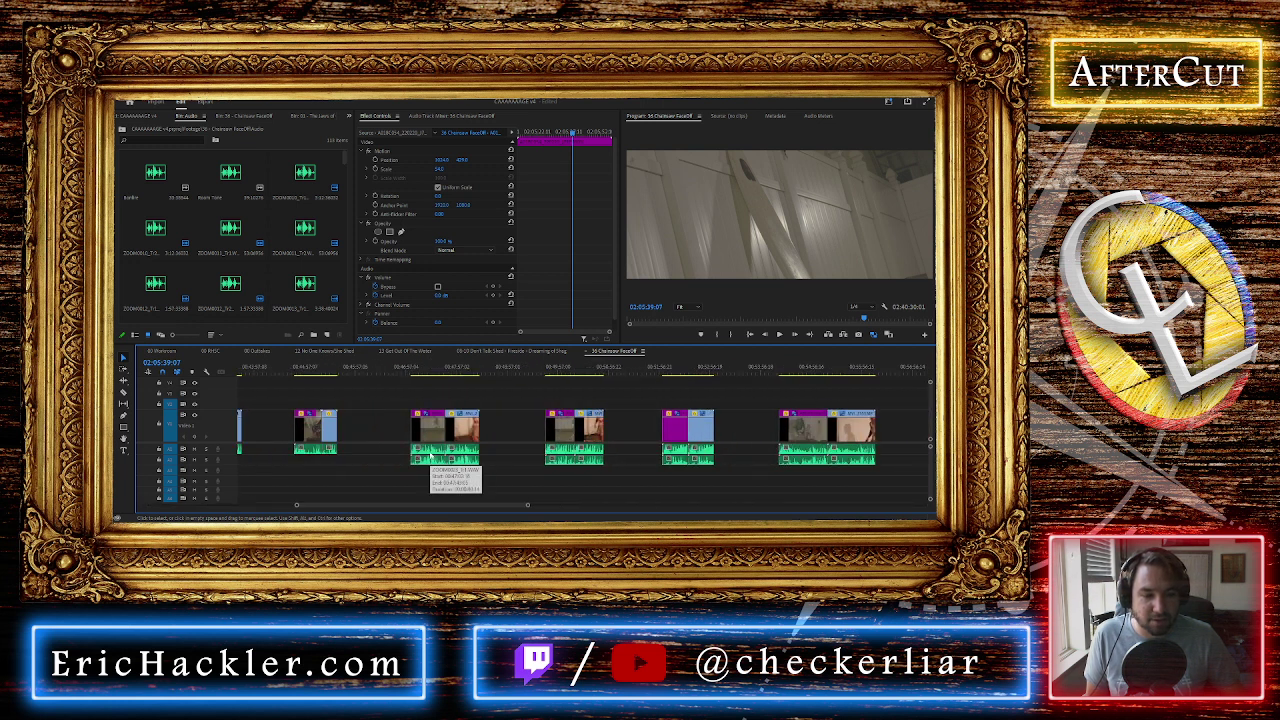
pyautogui.click(486, 372)
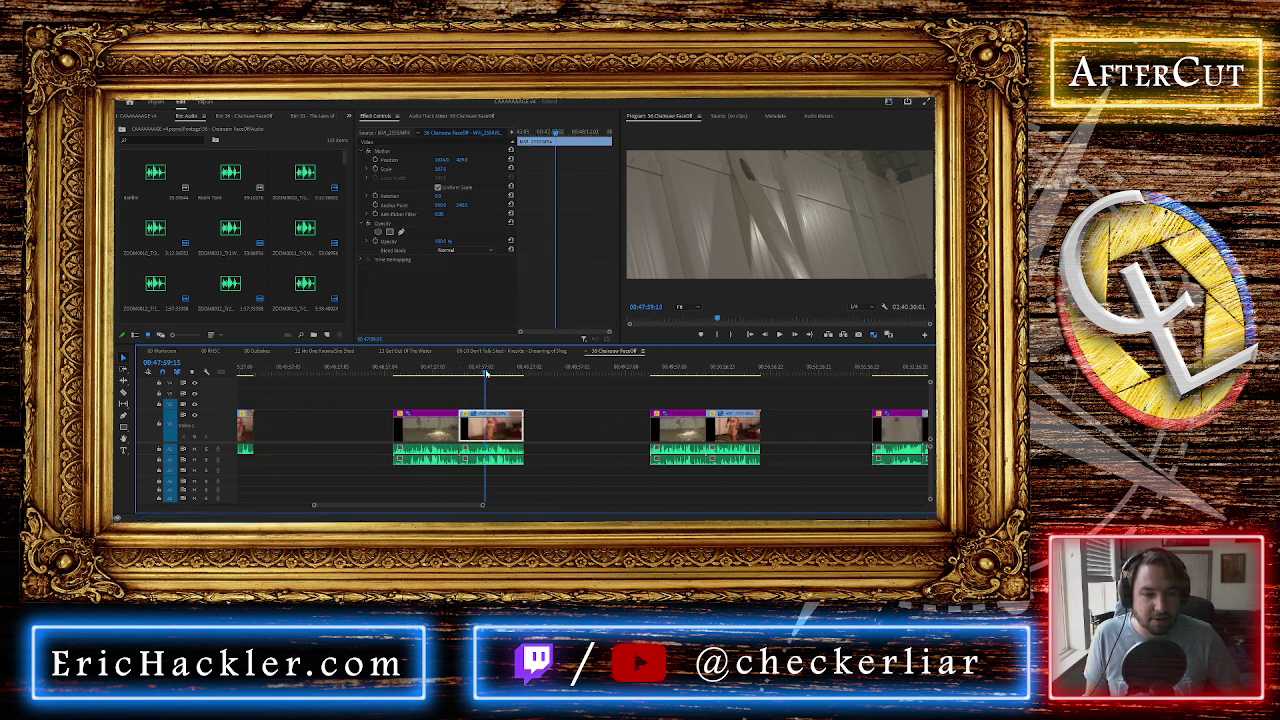
pyautogui.scroll(-4, 441, 430)
pyautogui.moveTo(499, 370); pyautogui.dragTo(500, 374)
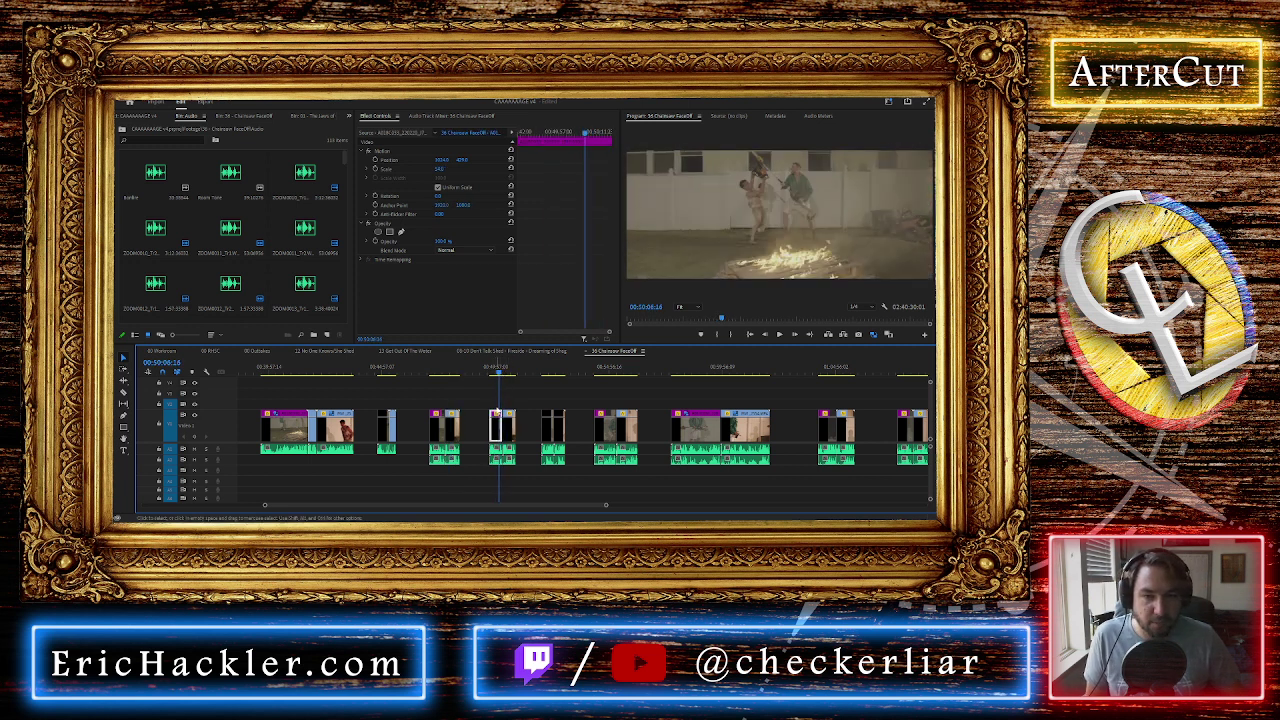
pyautogui.press('-')
pyautogui.press('-')
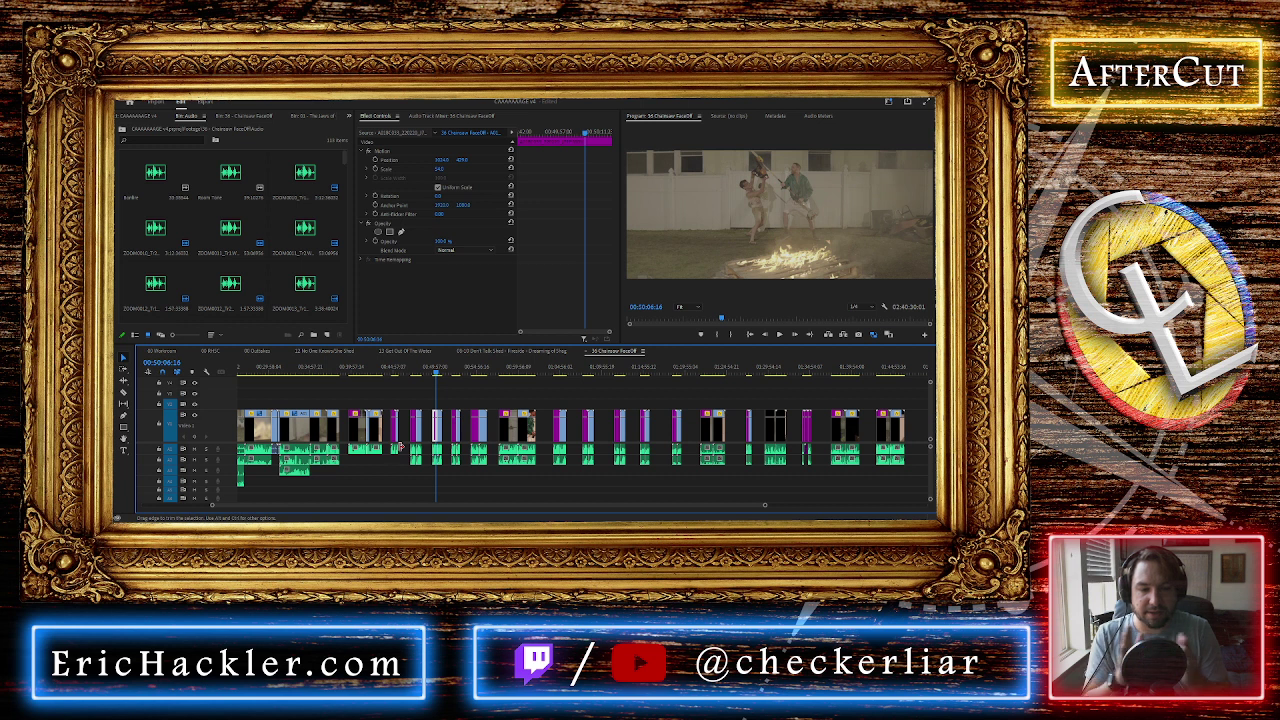
pyautogui.scroll(5, 426, 454)
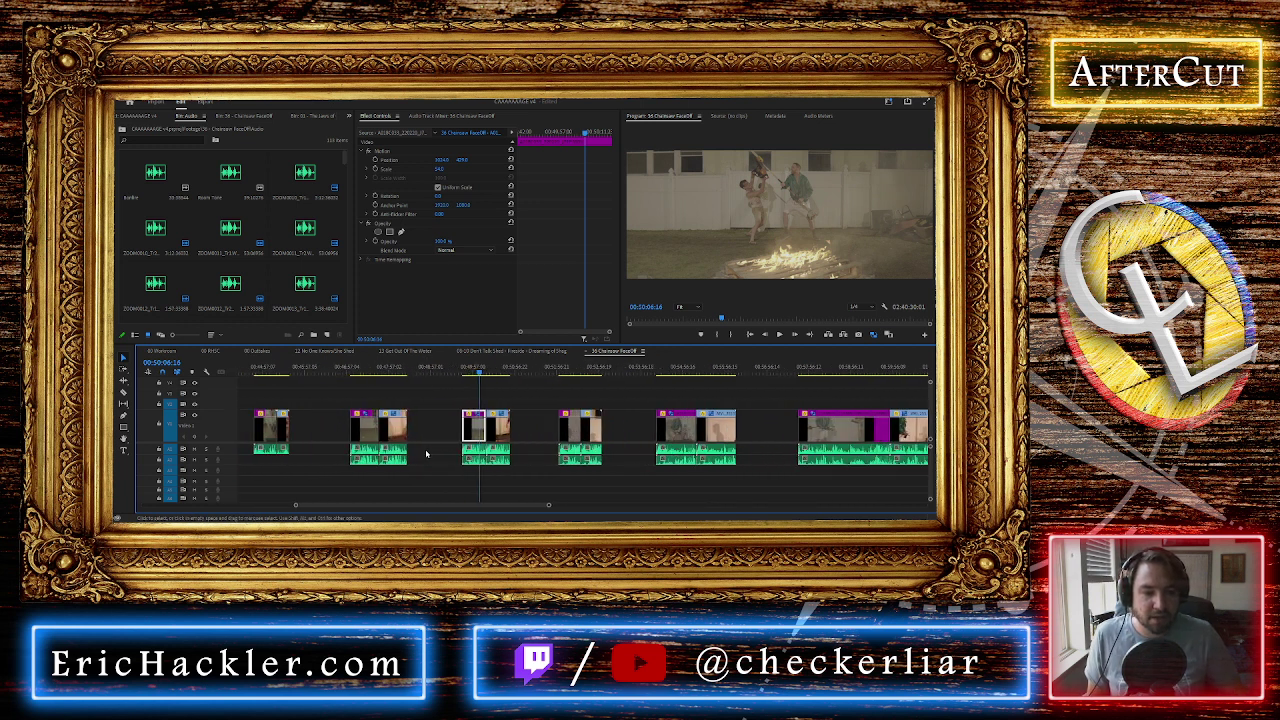
pyautogui.moveTo(509, 372); pyautogui.dragTo(497, 372)
pyautogui.click(330, 370)
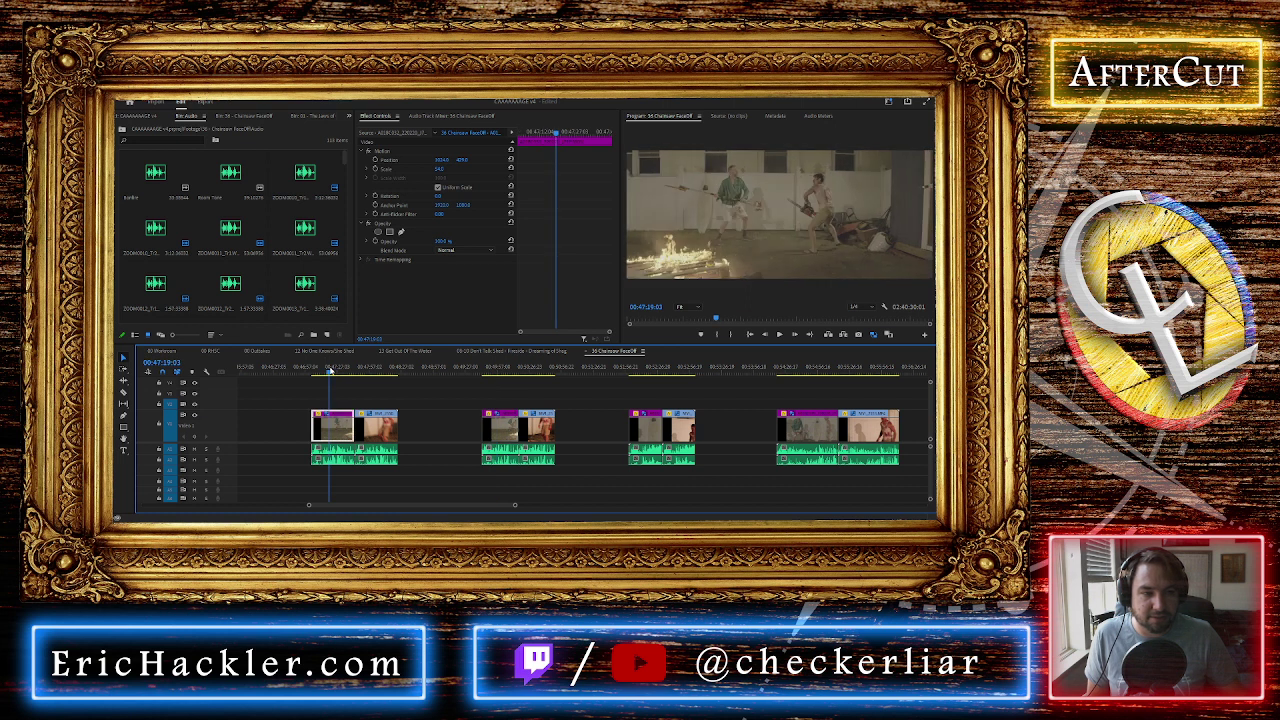
# Examine the paired camera takes between about 47 and 52 minutes, then the first purple take at about 40 minutes
pyautogui.click(374, 372)
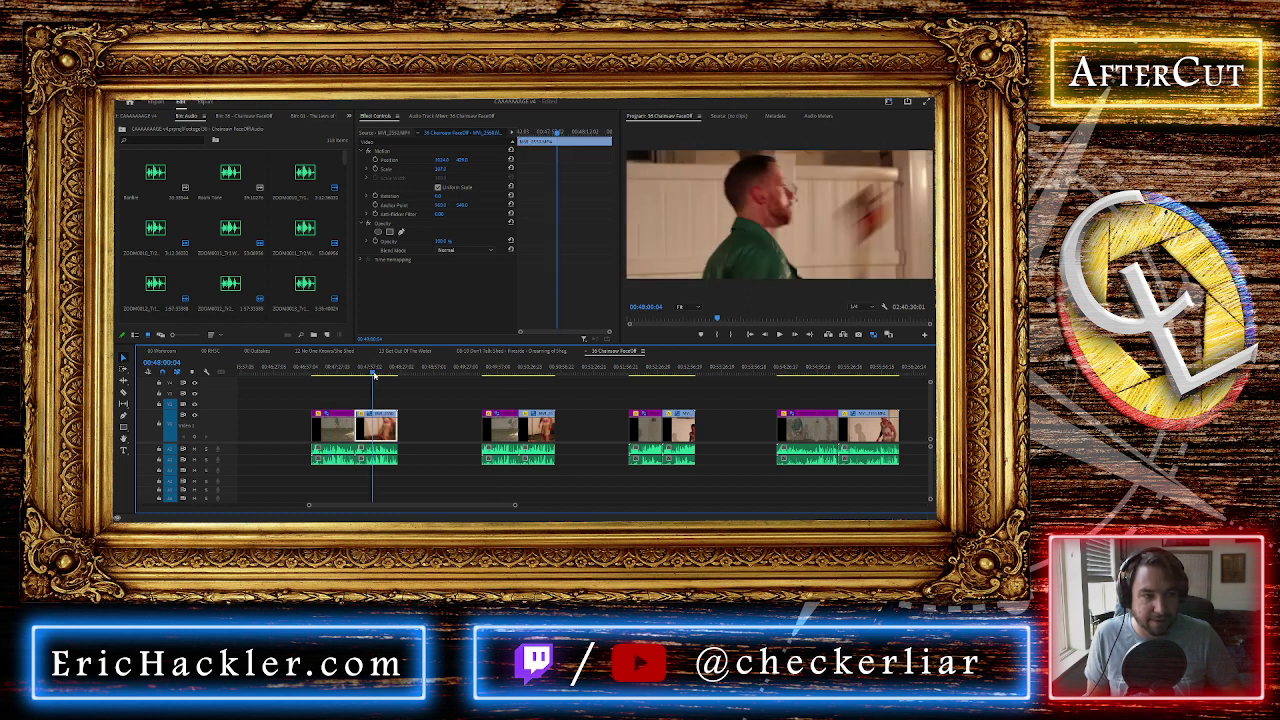
pyautogui.click(341, 371)
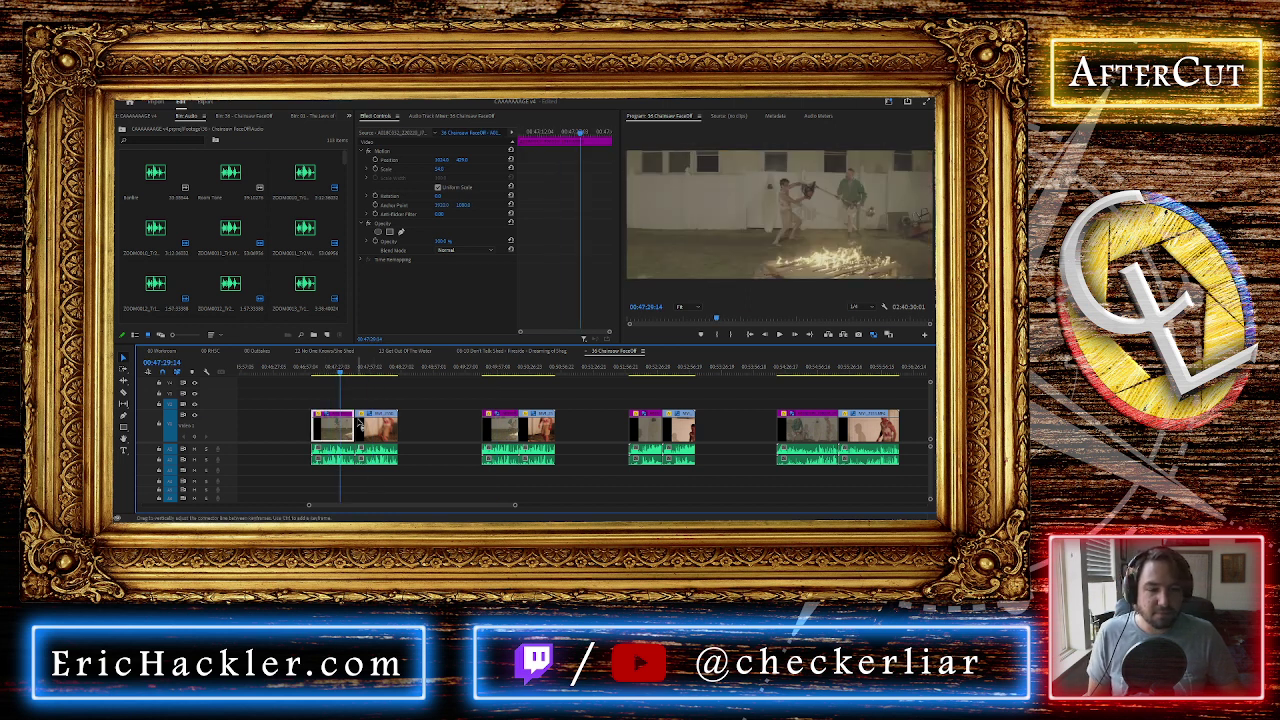
pyautogui.scroll(-2, 358, 423)
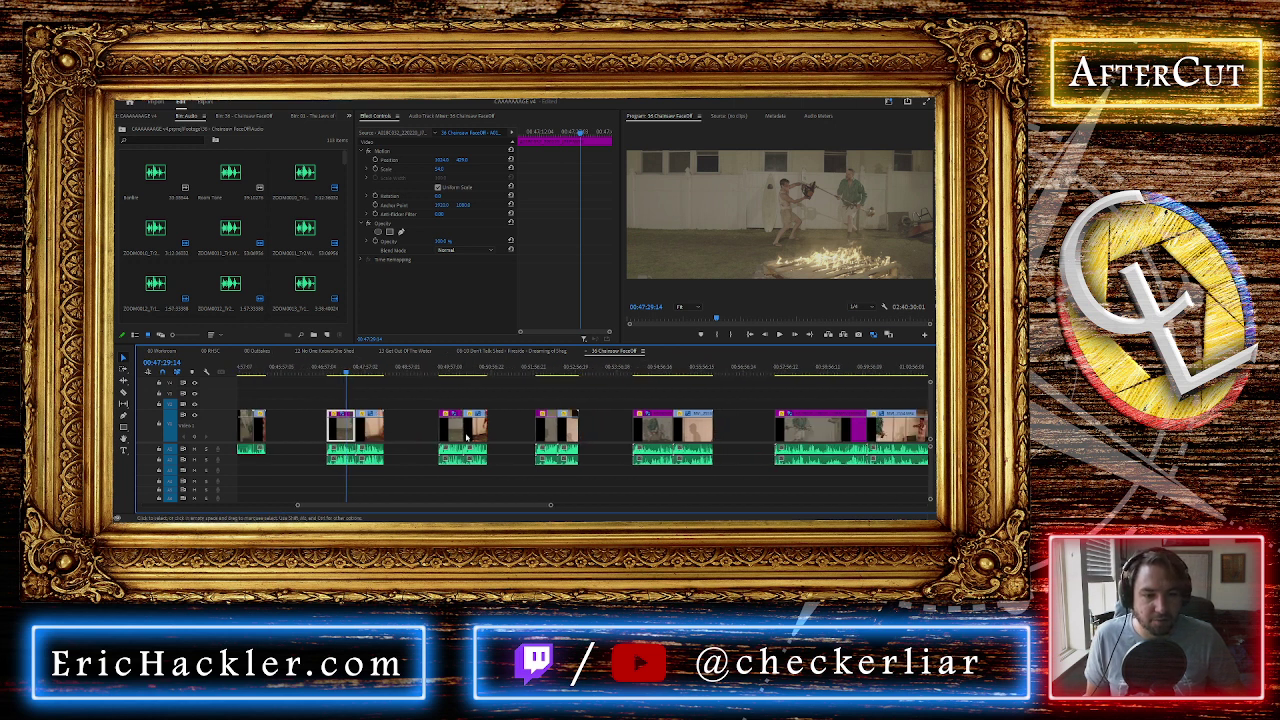
pyautogui.click(548, 371)
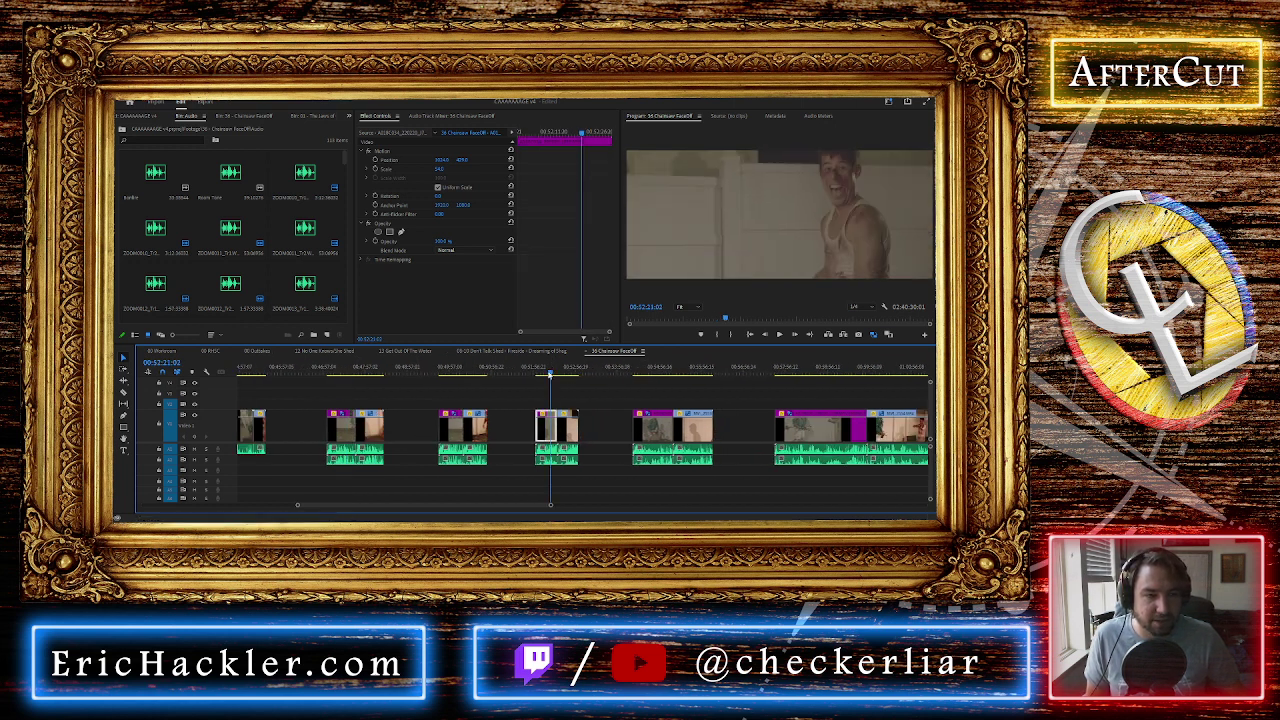
pyautogui.press('-')
pyautogui.press('-')
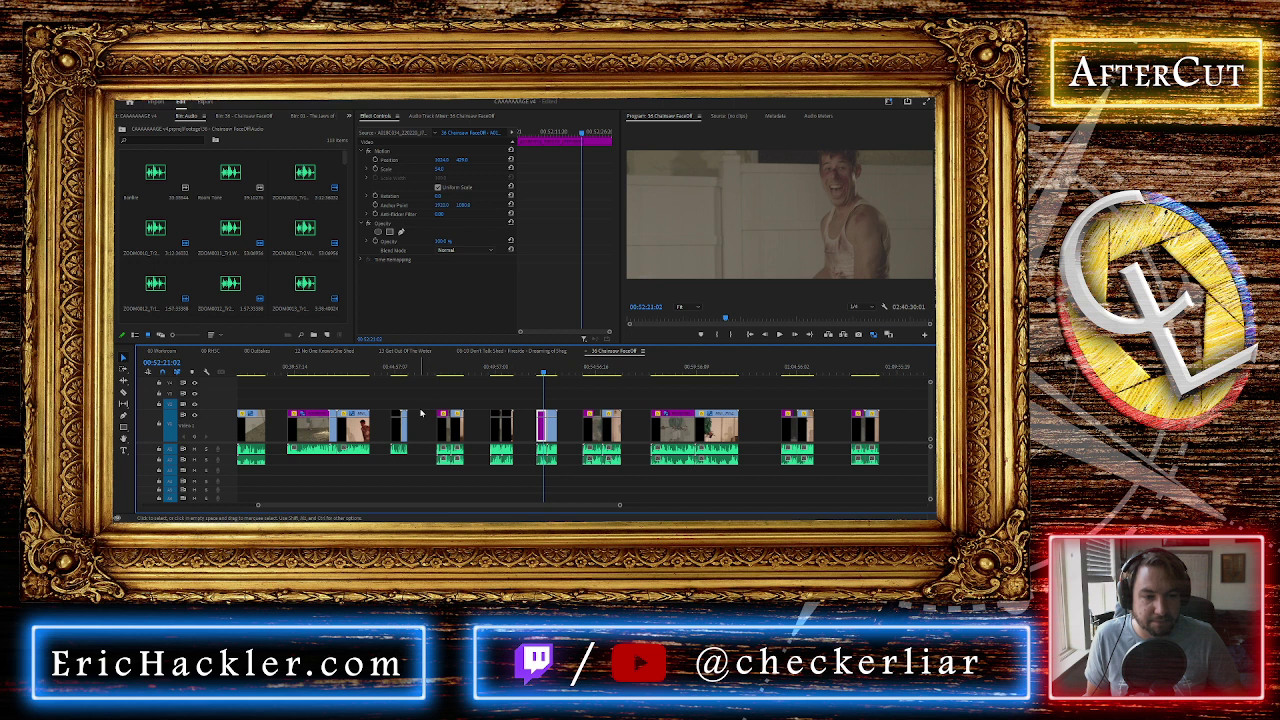
pyautogui.click(307, 371)
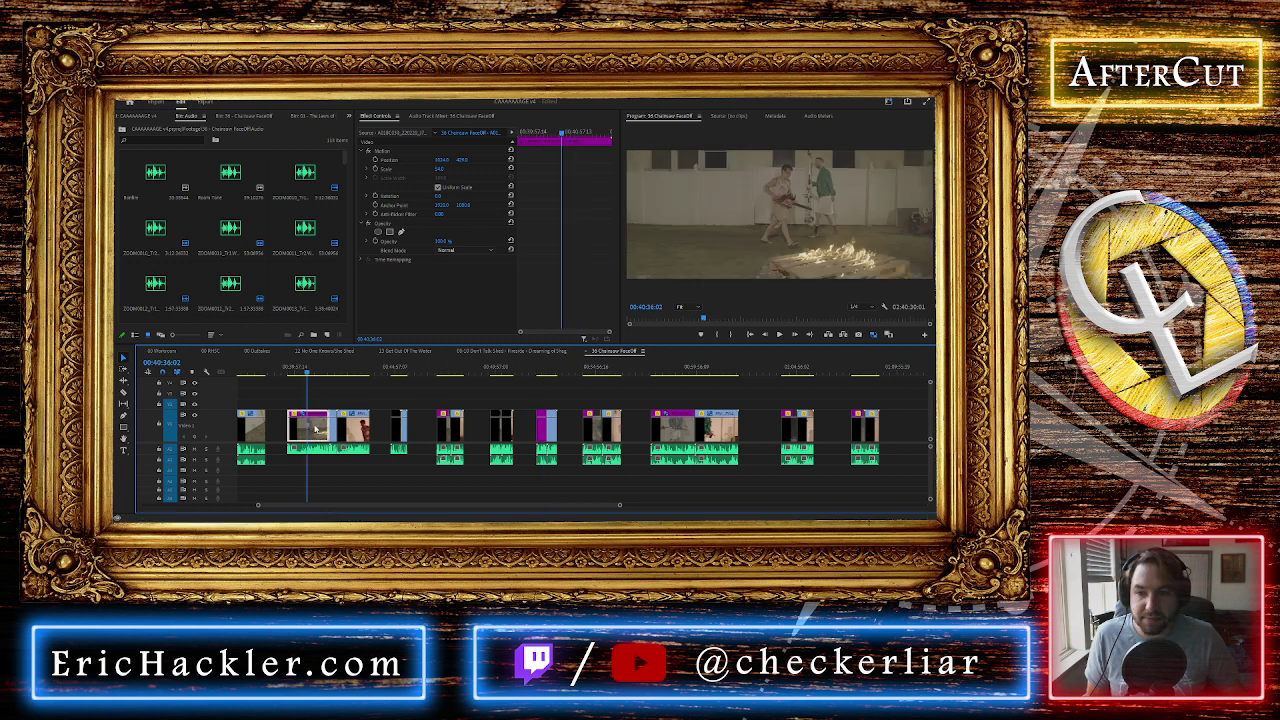
pyautogui.scroll(7, 334, 429)
pyautogui.scroll(-3, 334, 429)
pyautogui.scroll(-2, 334, 429)
pyautogui.scroll(-2, 334, 429)
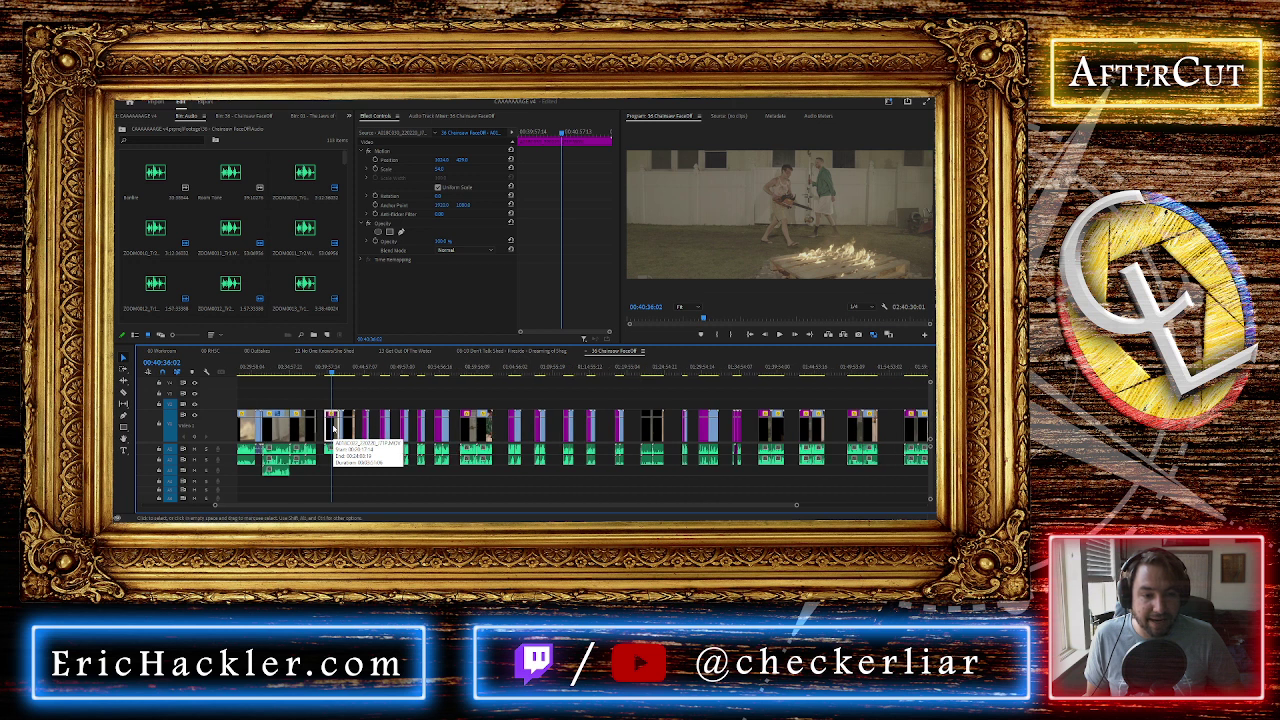
# Examine the paired take at about 1:04 and play its blue camera angle from around 1:05:25
pyautogui.click(511, 371)
pyautogui.moveTo(512, 371); pyautogui.dragTo(511, 371)
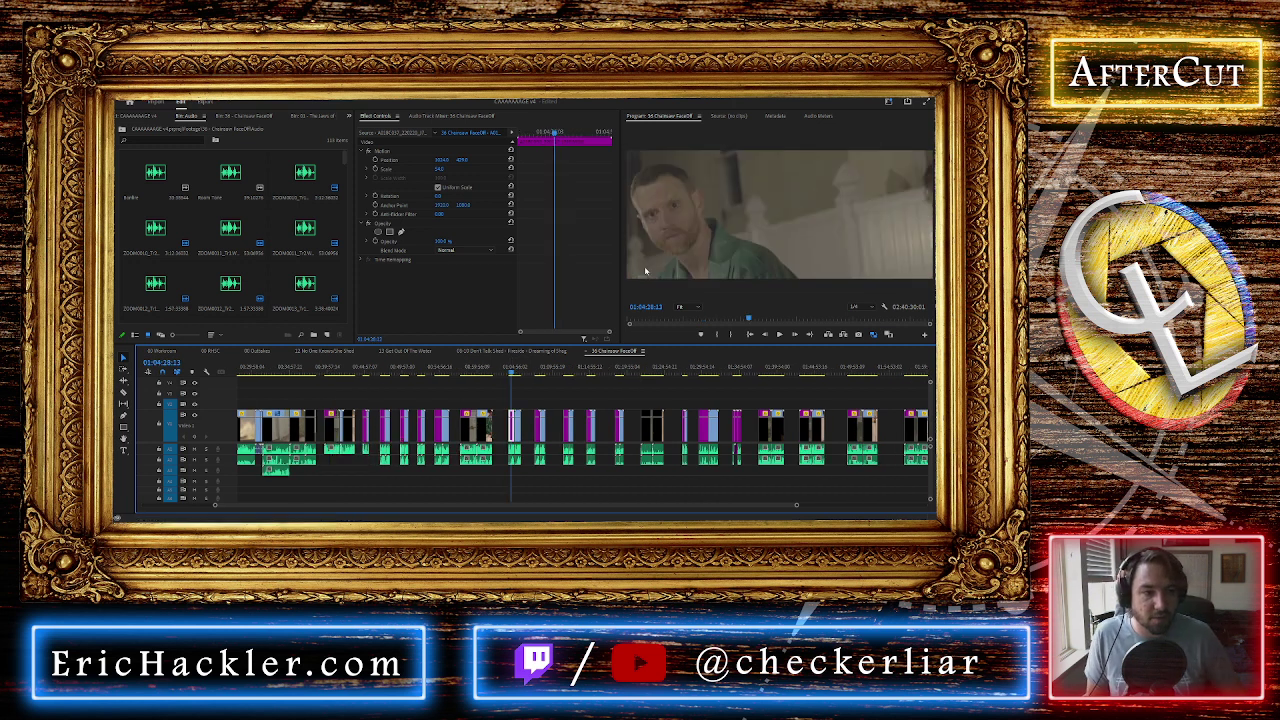
pyautogui.scroll(1, 521, 428)
pyautogui.scroll(3, 521, 428)
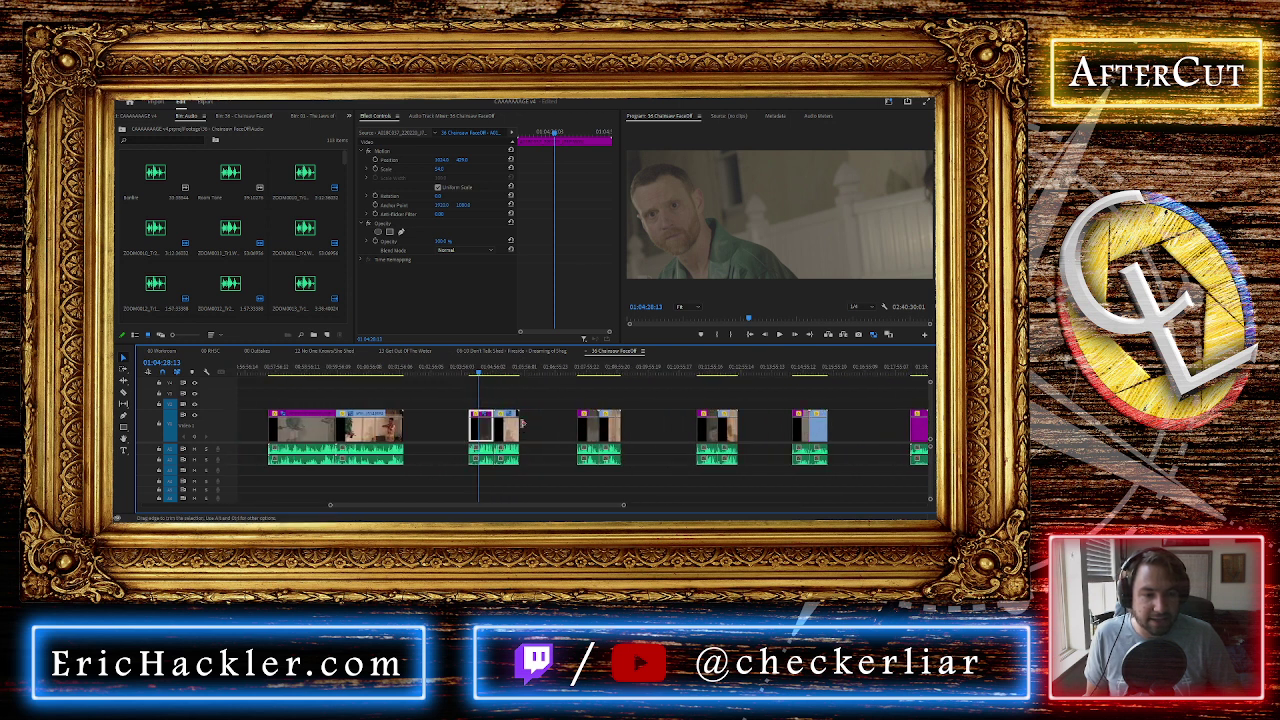
pyautogui.click(484, 432)
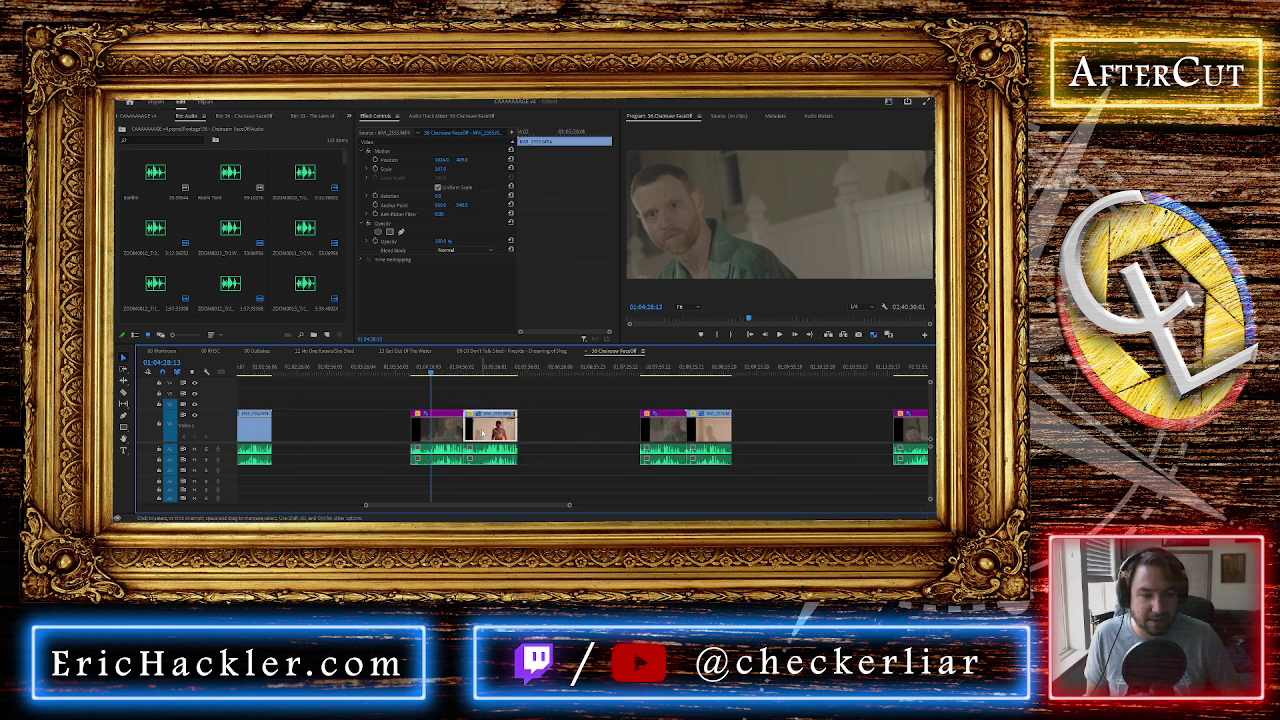
pyautogui.click(474, 372)
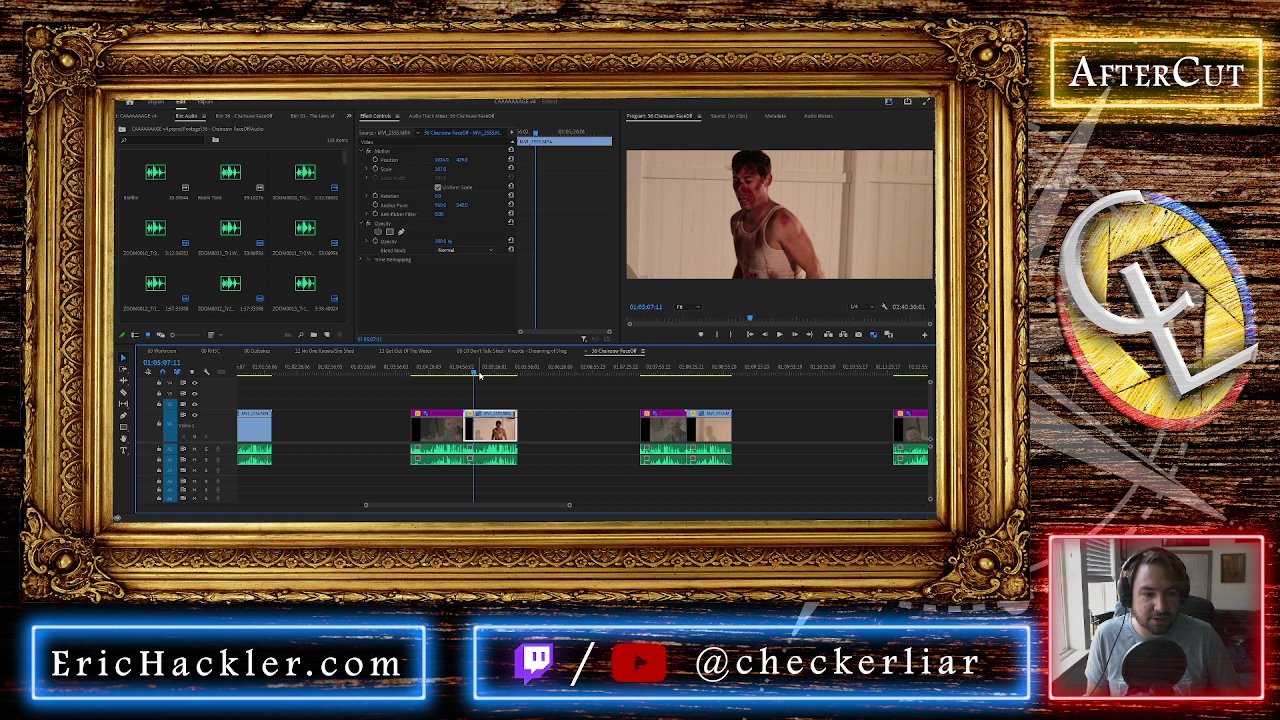
pyautogui.moveTo(480, 373)
pyautogui.mouseDown()
pyautogui.moveTo(506, 372)
pyautogui.moveTo(491, 372)
pyautogui.mouseUp()
pyautogui.press('space')
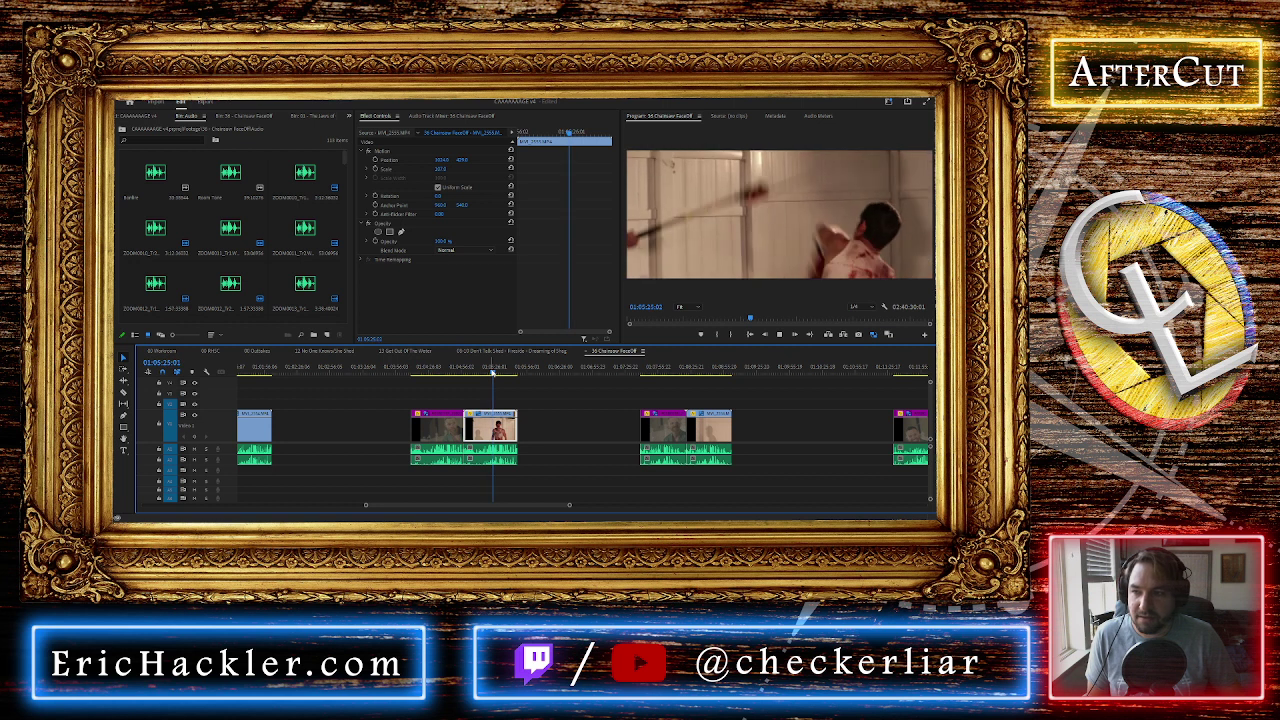
pyautogui.press('space')
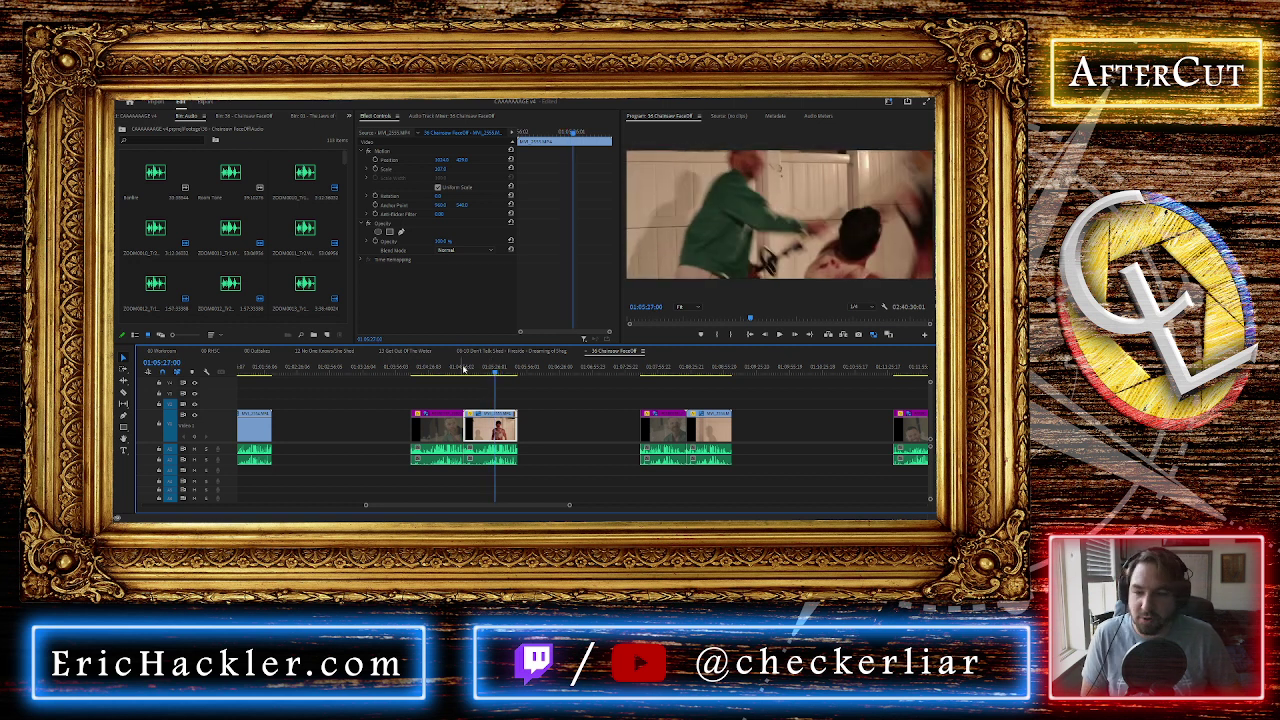
# Play the purple camera angle of the same pair from around 1:04:43
pyautogui.moveTo(425, 377); pyautogui.dragTo(437, 378)
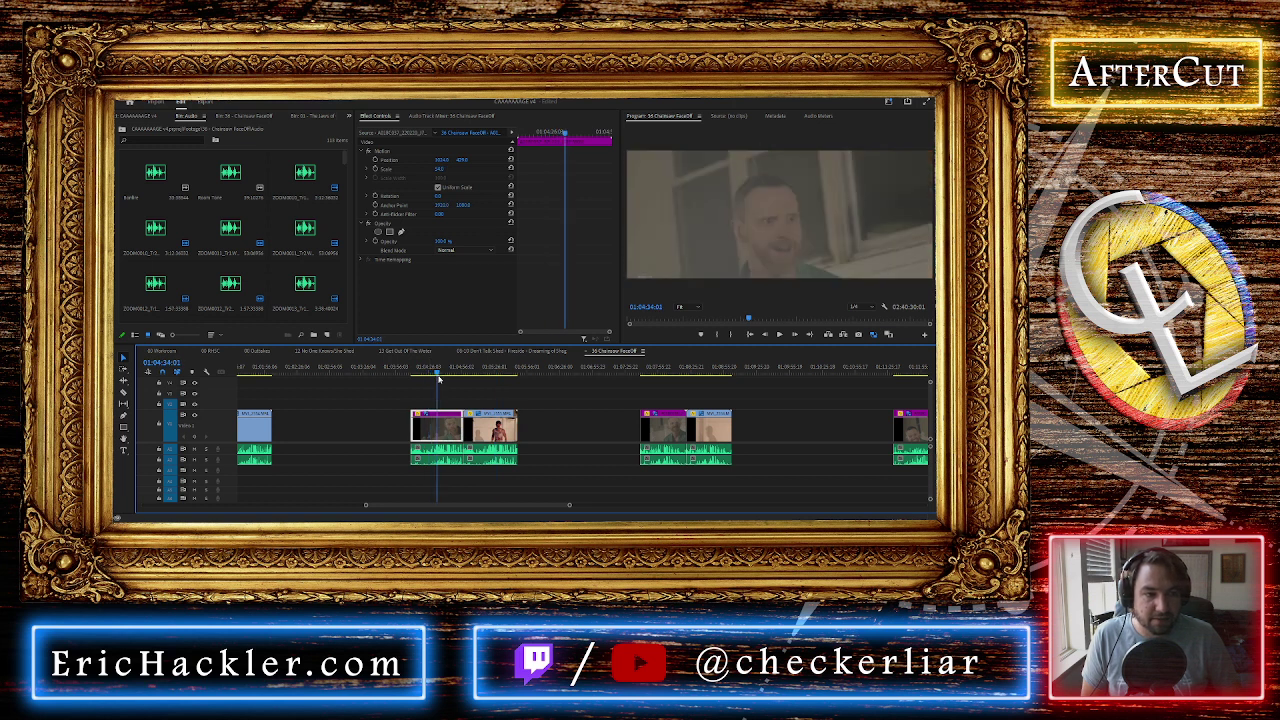
pyautogui.click(447, 370)
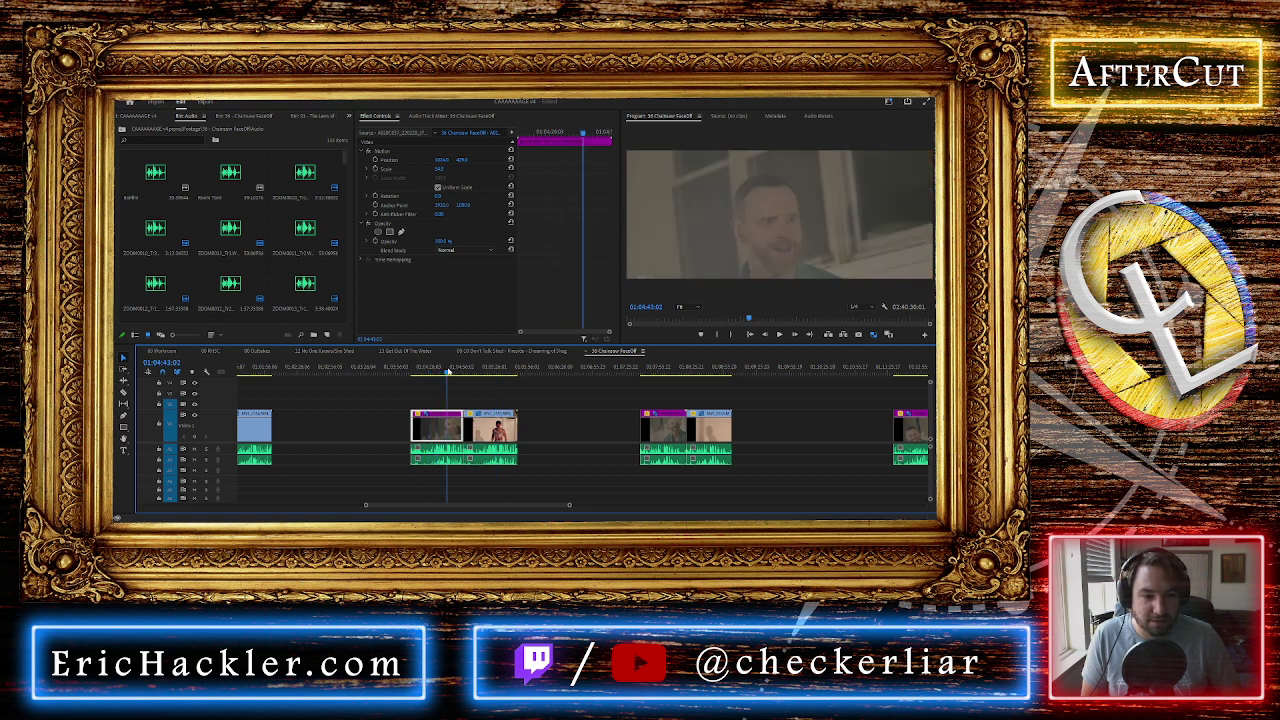
pyautogui.press('space')
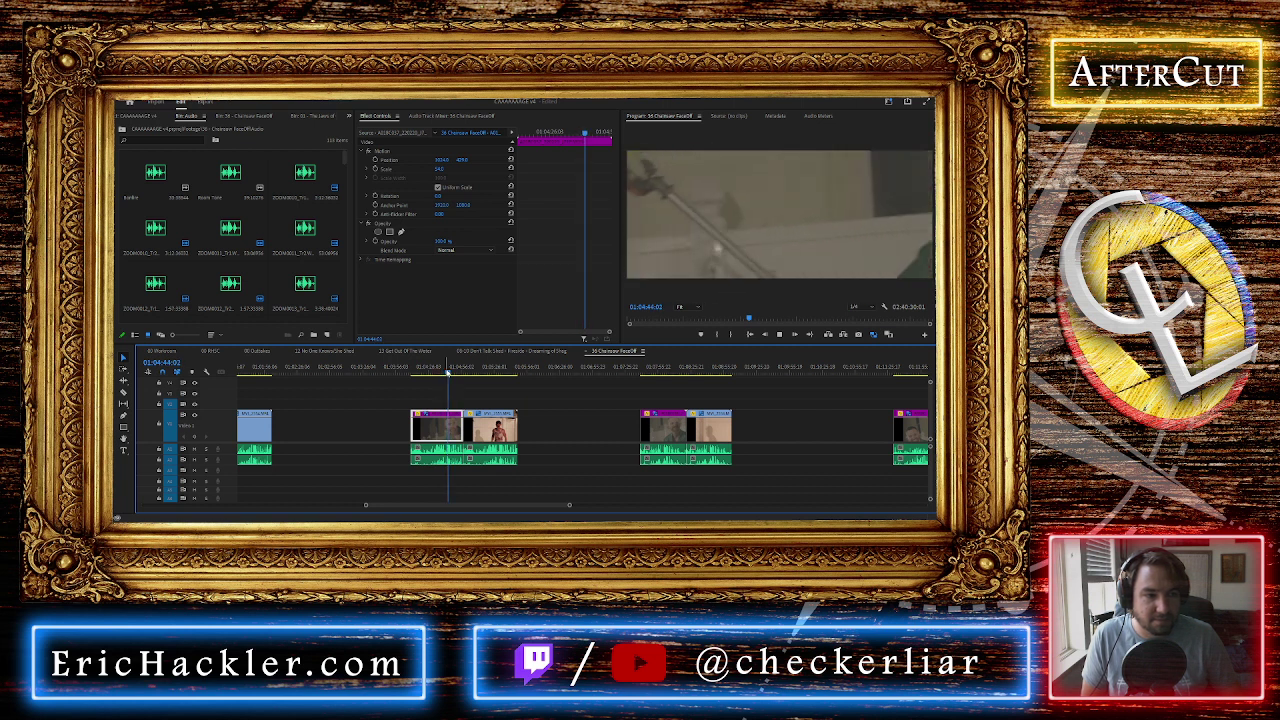
pyautogui.press('space')
pyautogui.press('space')
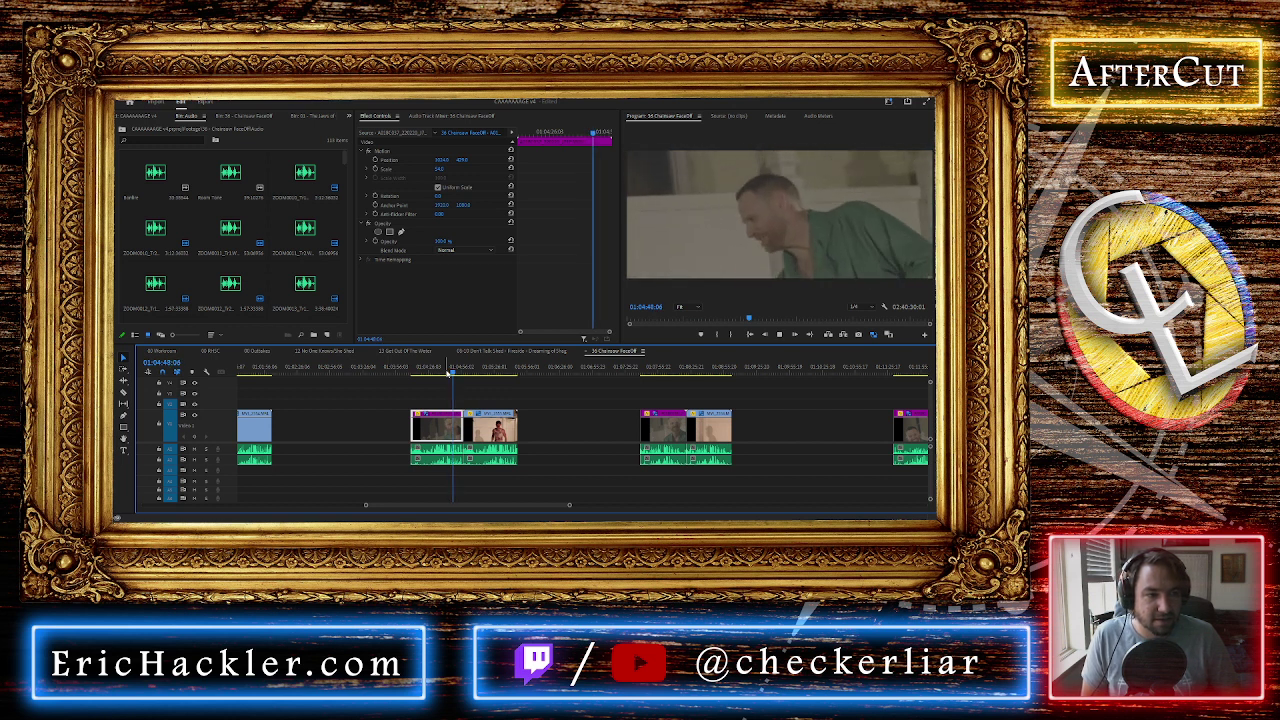
pyautogui.press('space')
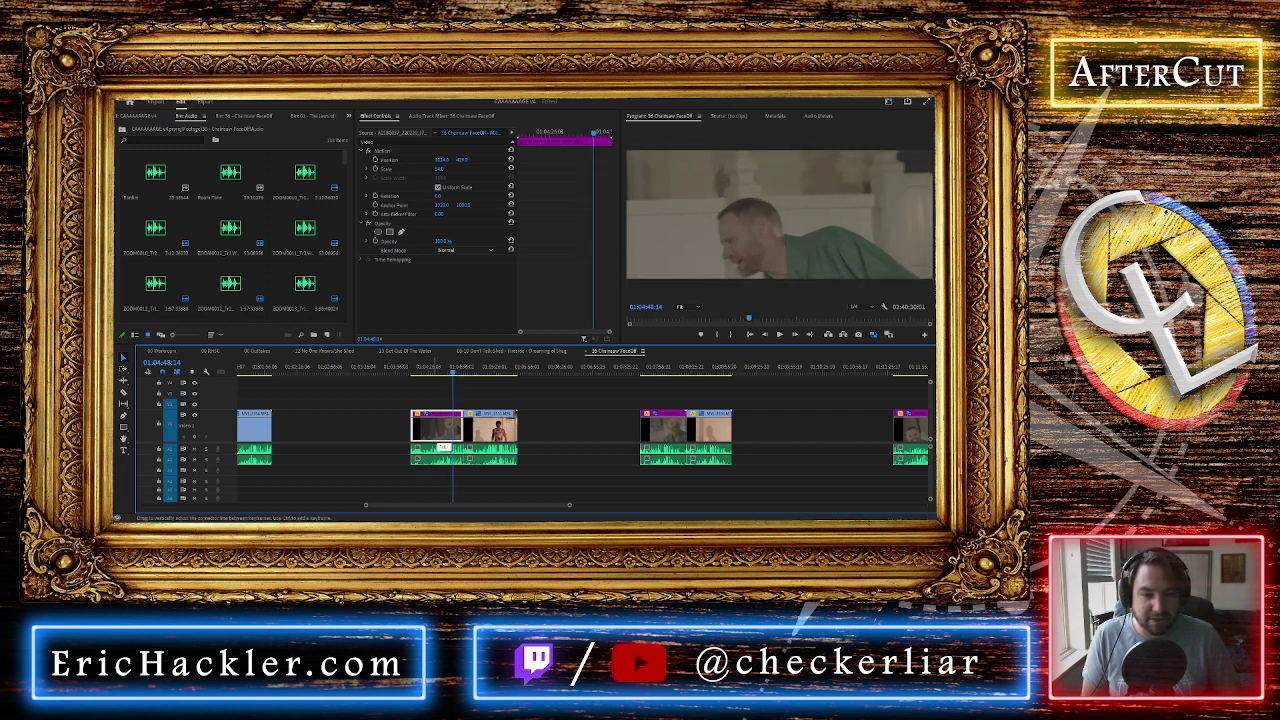
# Move the purple clip at about 1:04 up one video track and set its speed to 50%
pyautogui.moveTo(437, 428); pyautogui.dragTo(438, 406)
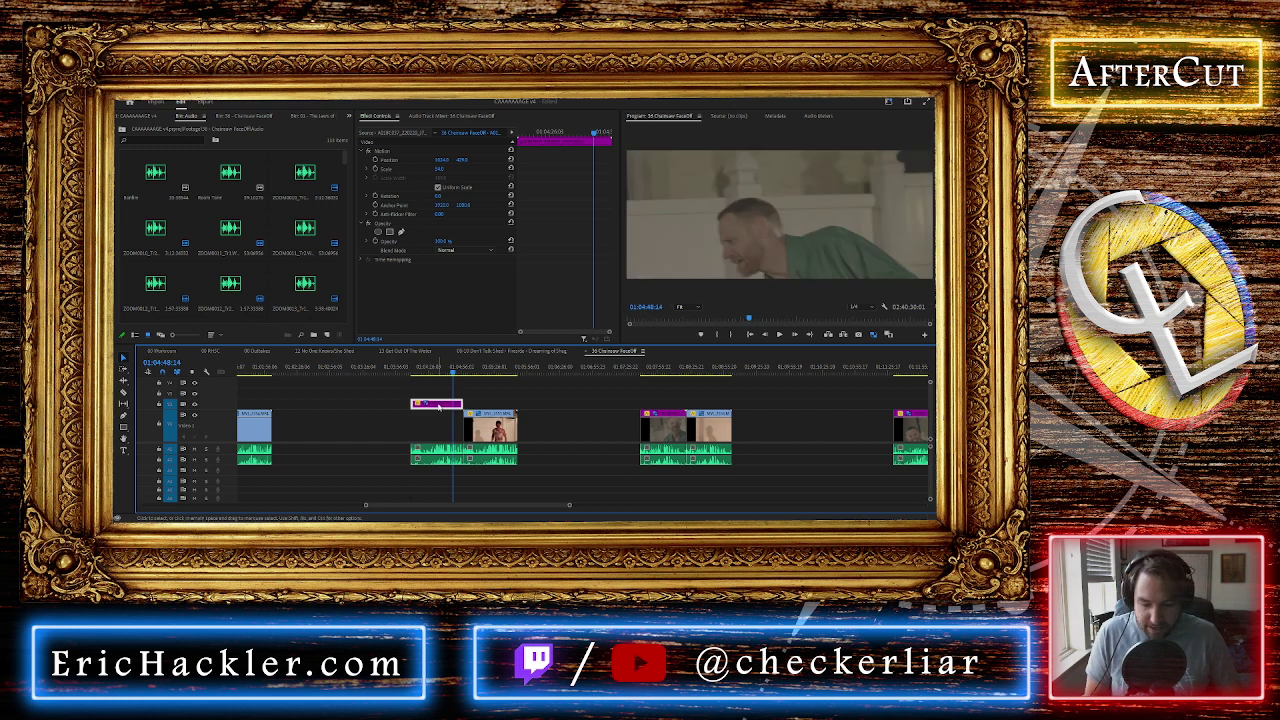
pyautogui.hotkey('ctrl', 'r')
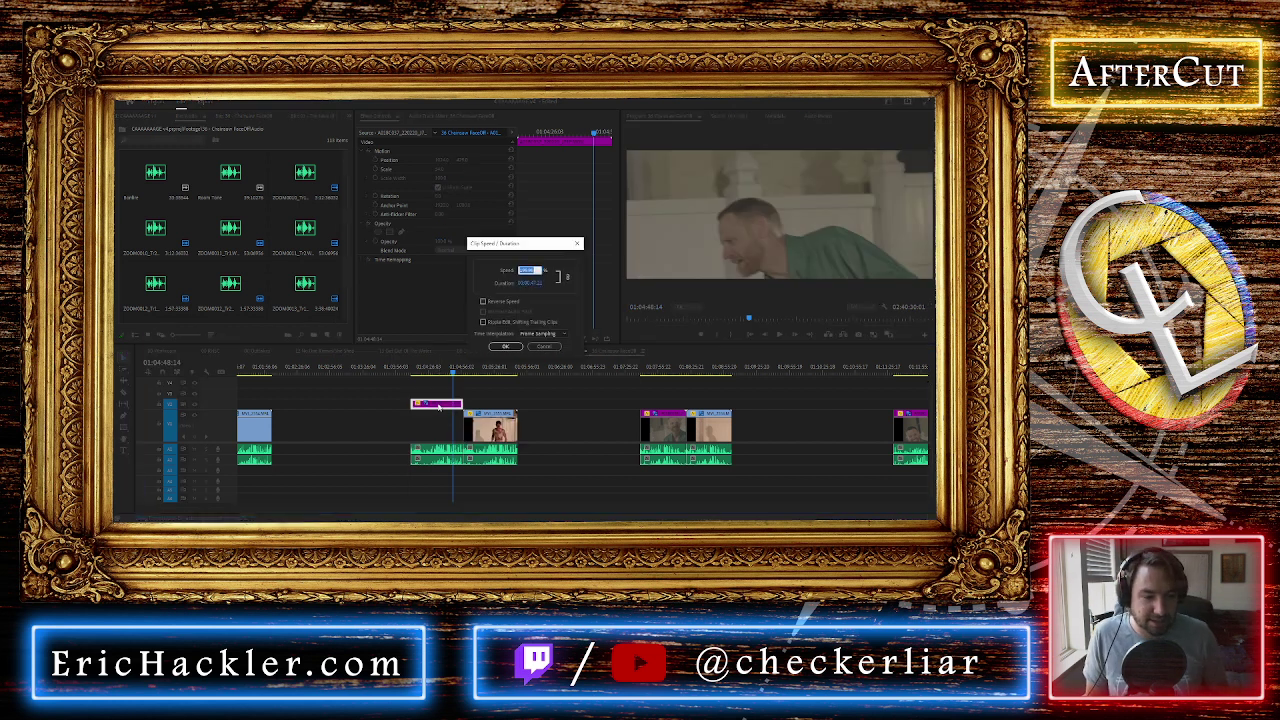
pyautogui.write('50')
pyautogui.press('Return')
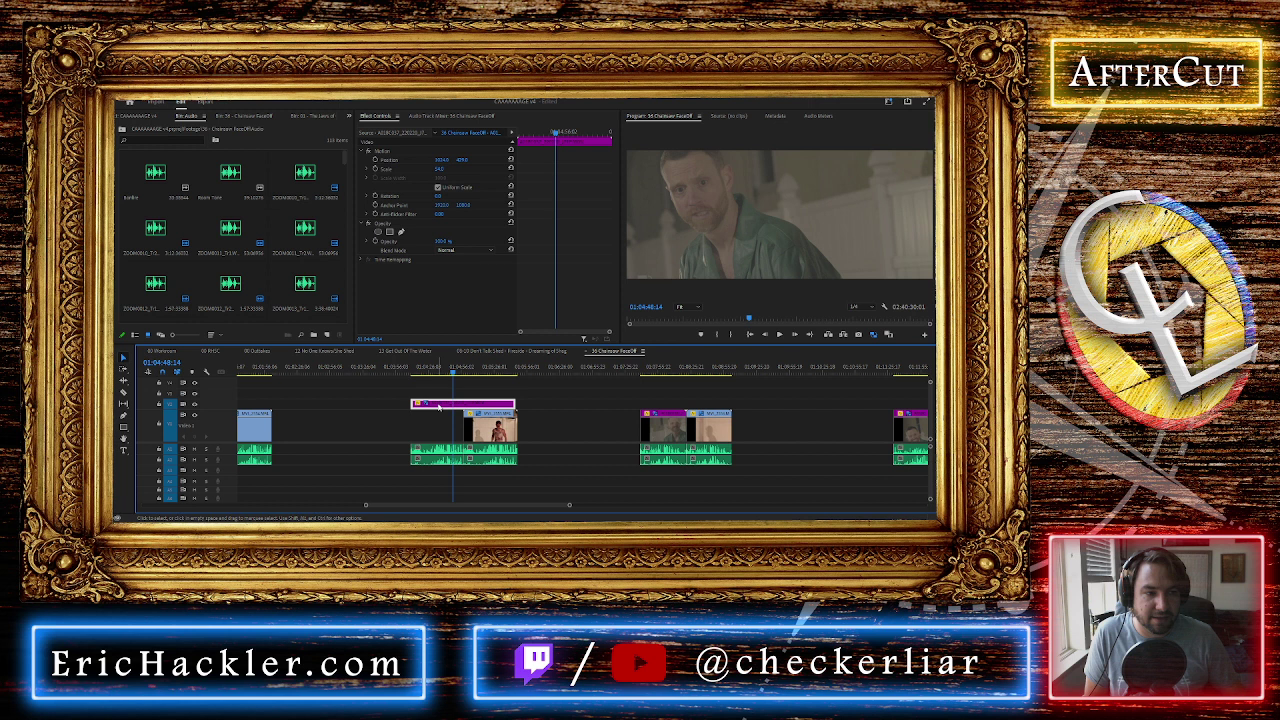
# Solo the empty third audio track and preview the slowed purple clip without the scene sound
pyautogui.press('space')
pyautogui.click(479, 371)
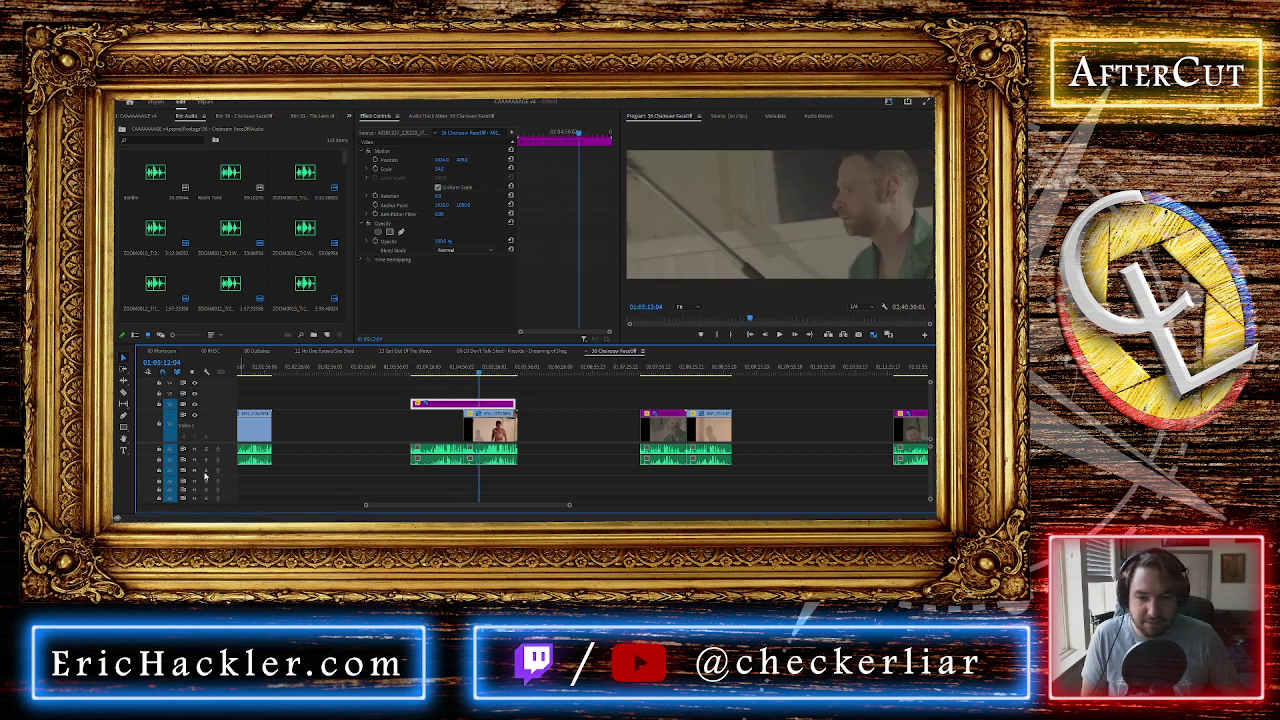
pyautogui.click(205, 470)
pyautogui.click(468, 370)
pyautogui.press('space')
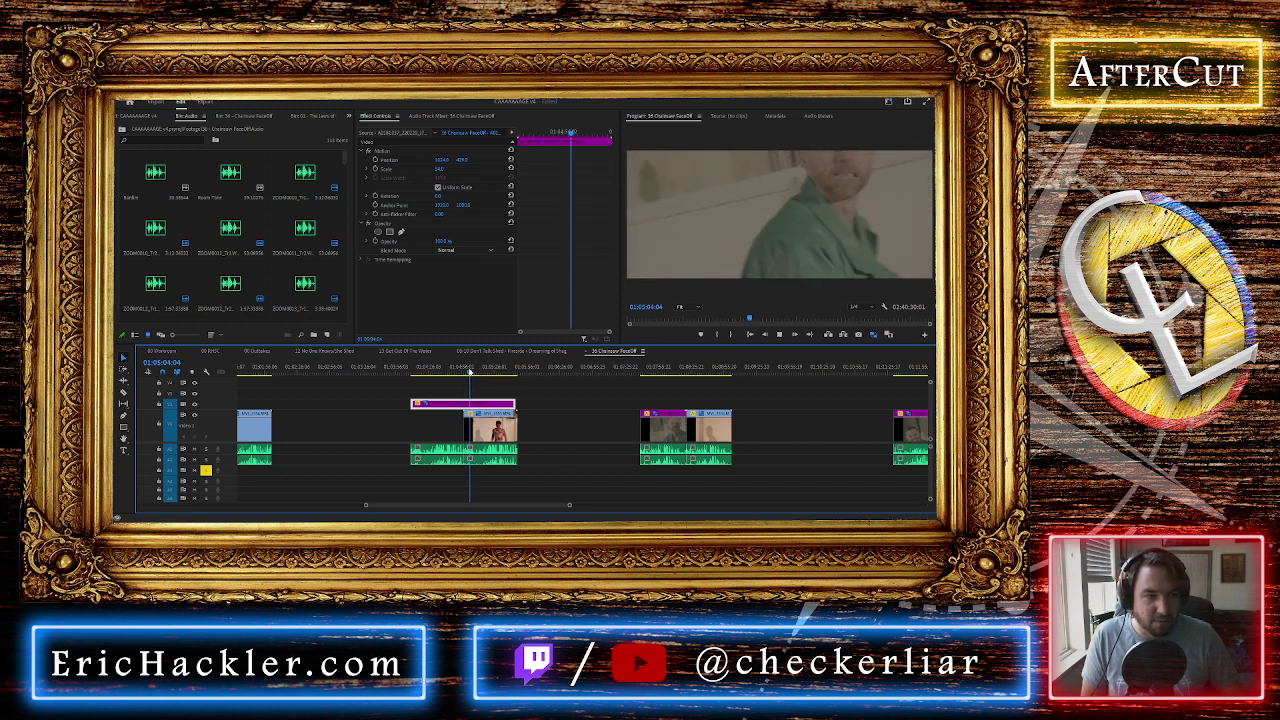
pyautogui.press('space')
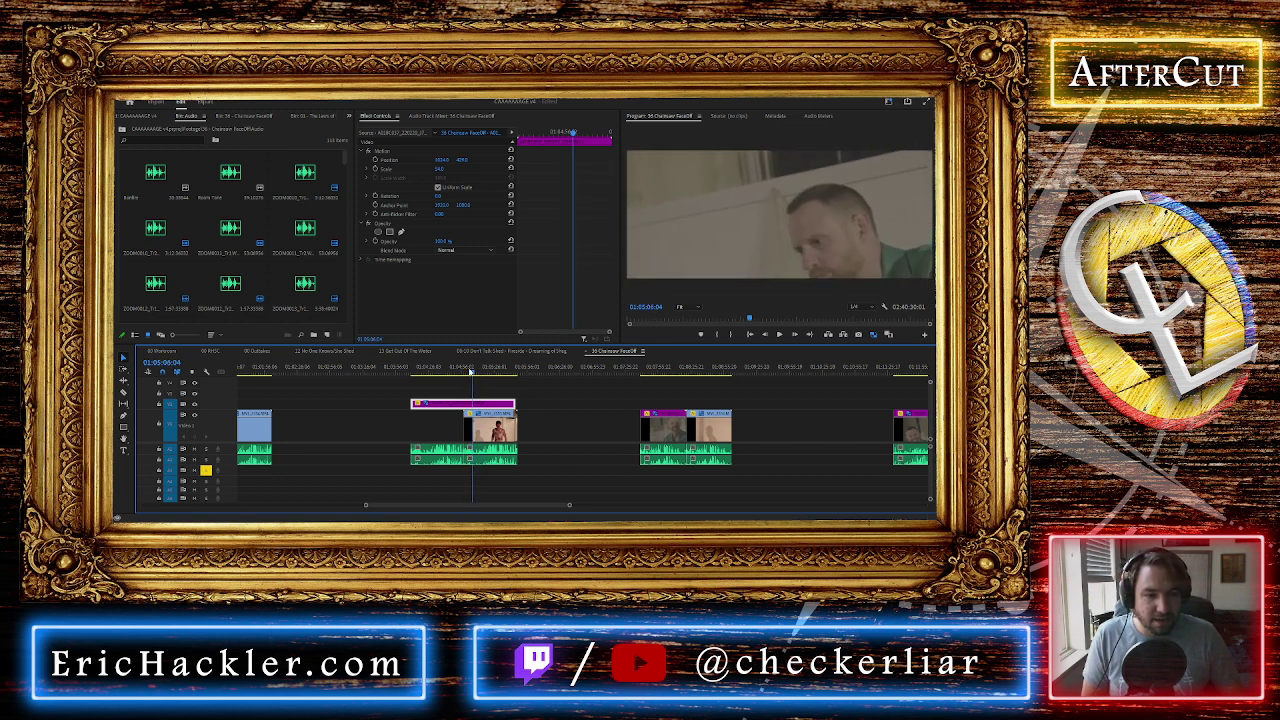
# Undo the audio solo, the clip speed change and the clip's move to the upper track
pyautogui.hotkey('ctrl', 'z')
pyautogui.hotkey('ctrl', 'z')
pyautogui.hotkey('ctrl', 'z')
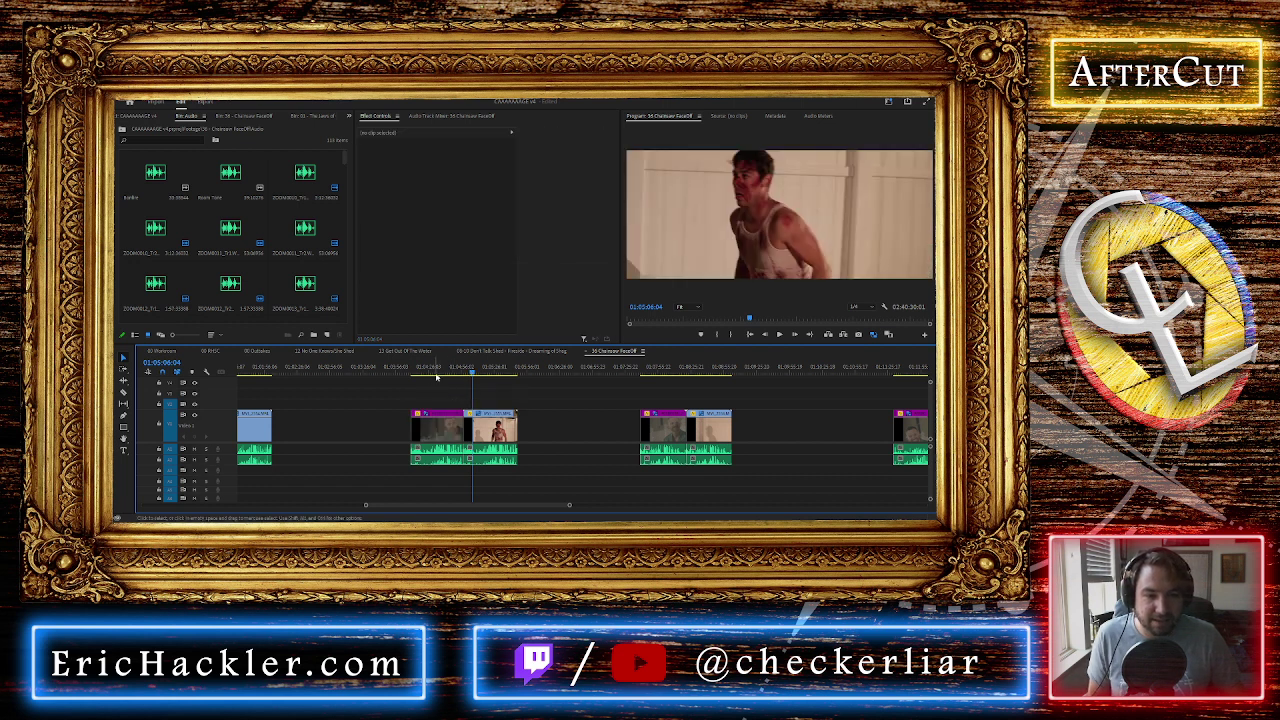
# Examine the purple takes at about 1:04:32 and 54:35 against the layout of the whole sequence
pyautogui.click(436, 376)
pyautogui.press('-')
pyautogui.press('-')
pyautogui.press('-')
pyautogui.press('-')
pyautogui.press('-')
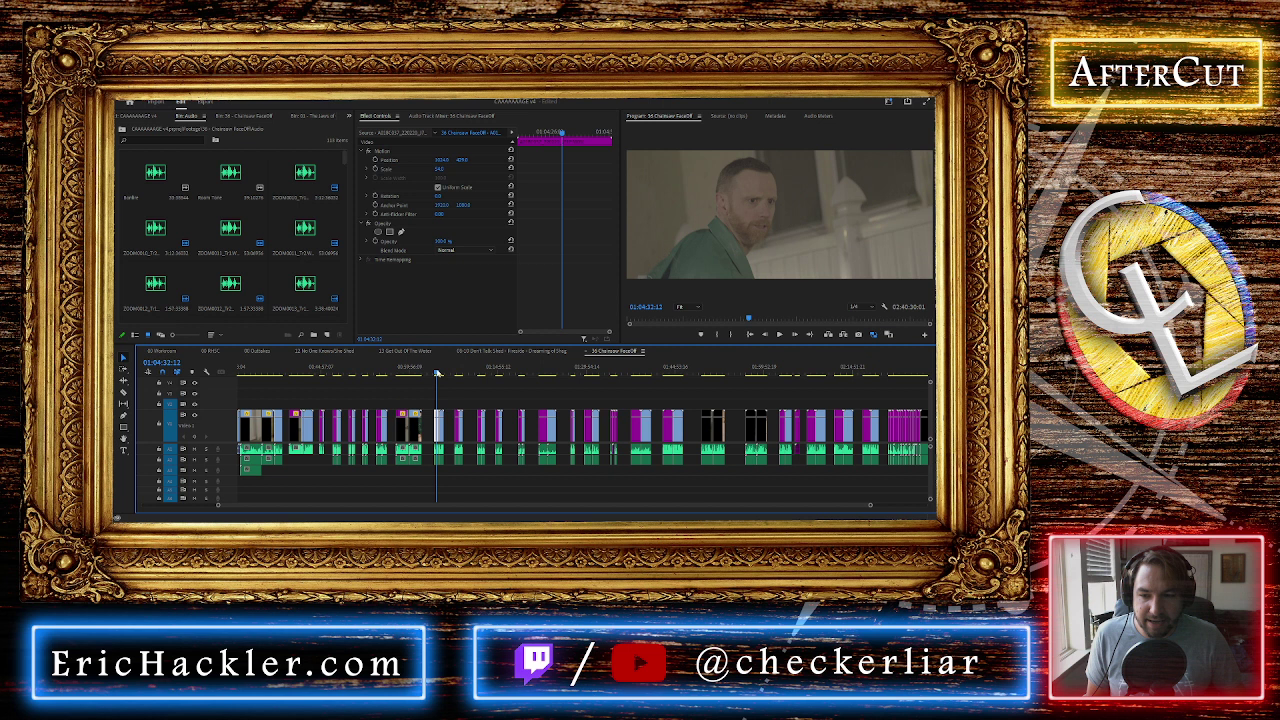
pyautogui.click(379, 373)
pyautogui.press('=')
pyautogui.press('=')
pyautogui.press('=')
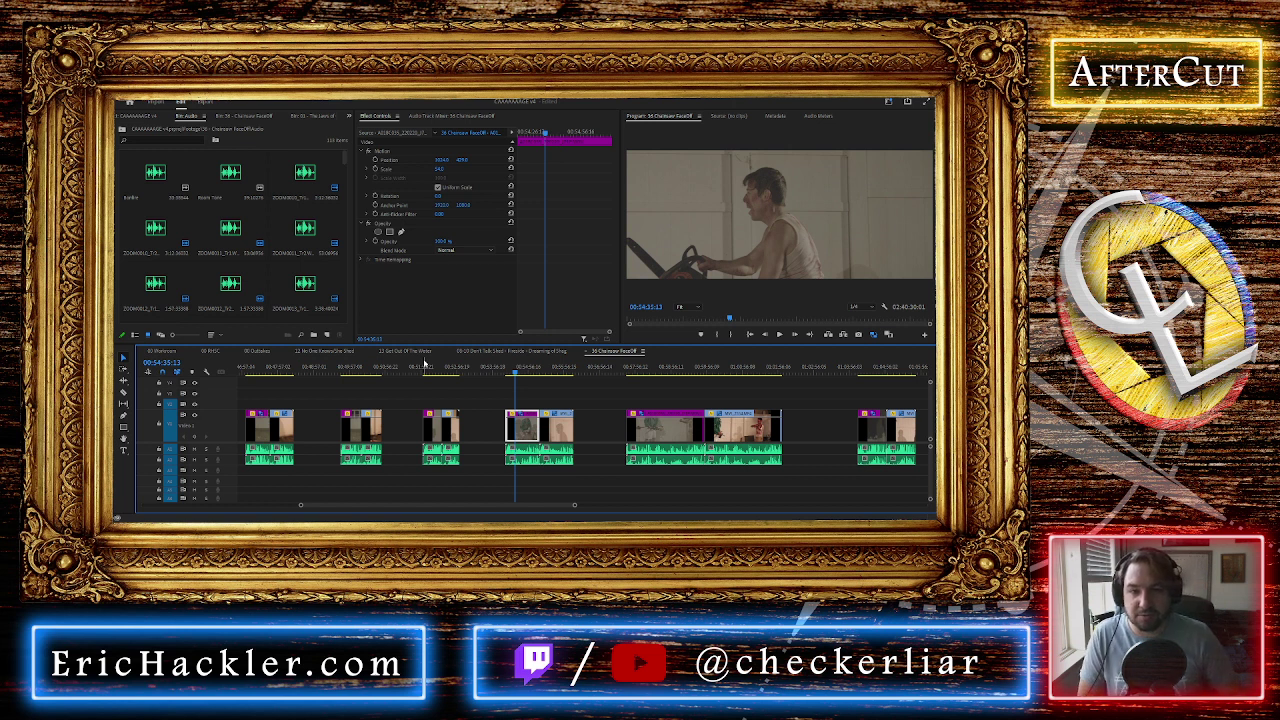
# Examine the first purple take of the fight at about 40 minutes and its place in the whole sequence
pyautogui.click(428, 370)
pyautogui.press('-')
pyautogui.press('-')
pyautogui.press('-')
pyautogui.press('-')
pyautogui.click(372, 372)
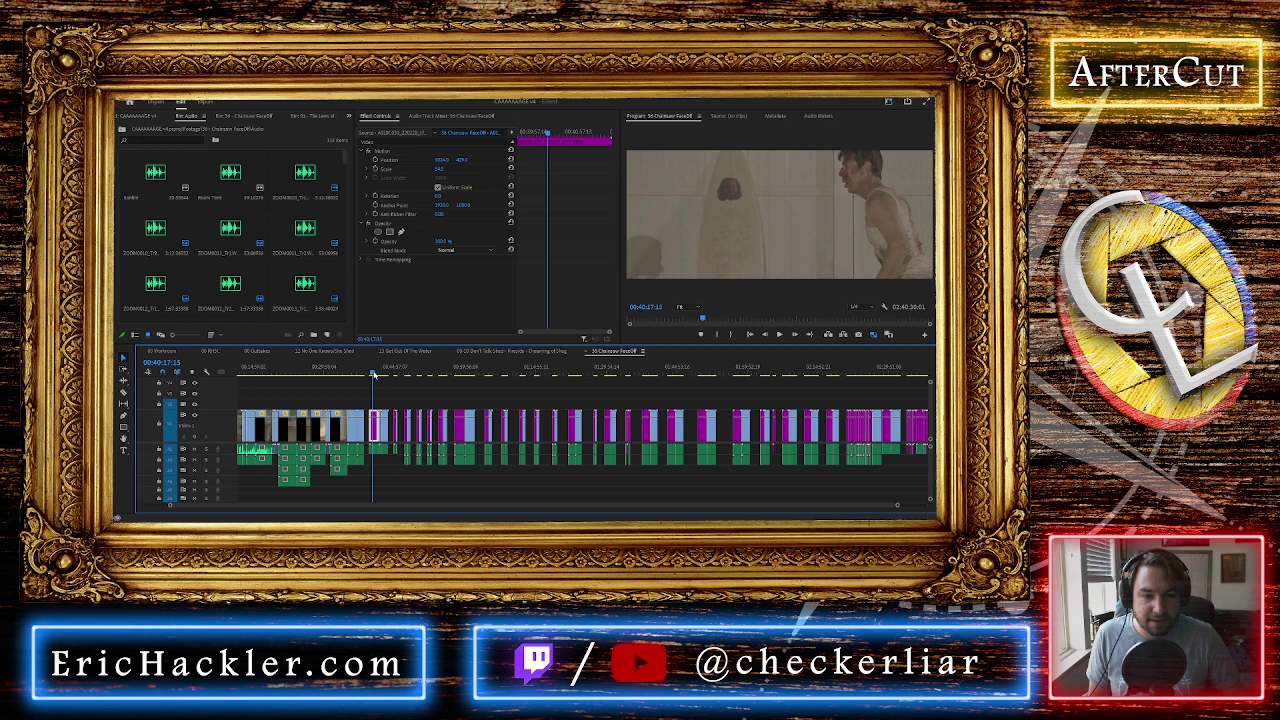
pyautogui.click(371, 373)
pyautogui.press('=')
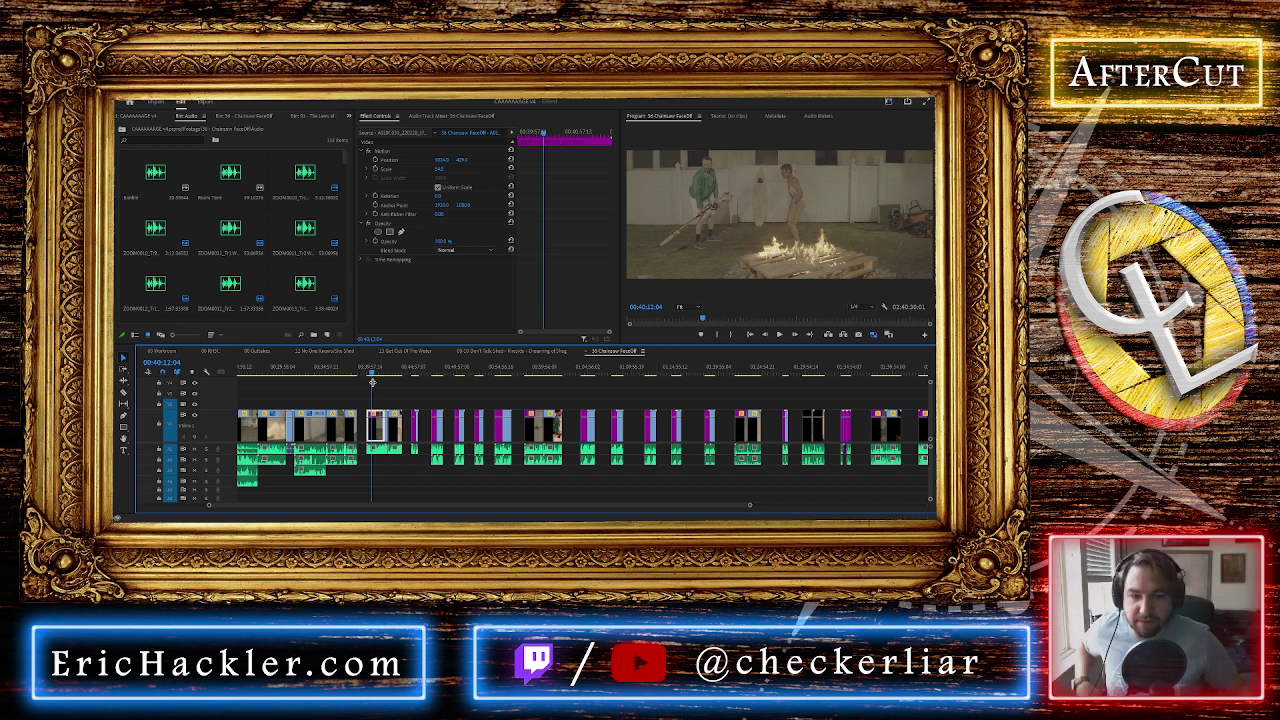
pyautogui.moveTo(368, 370); pyautogui.dragTo(375, 372)
pyautogui.press('-')
pyautogui.press('-')
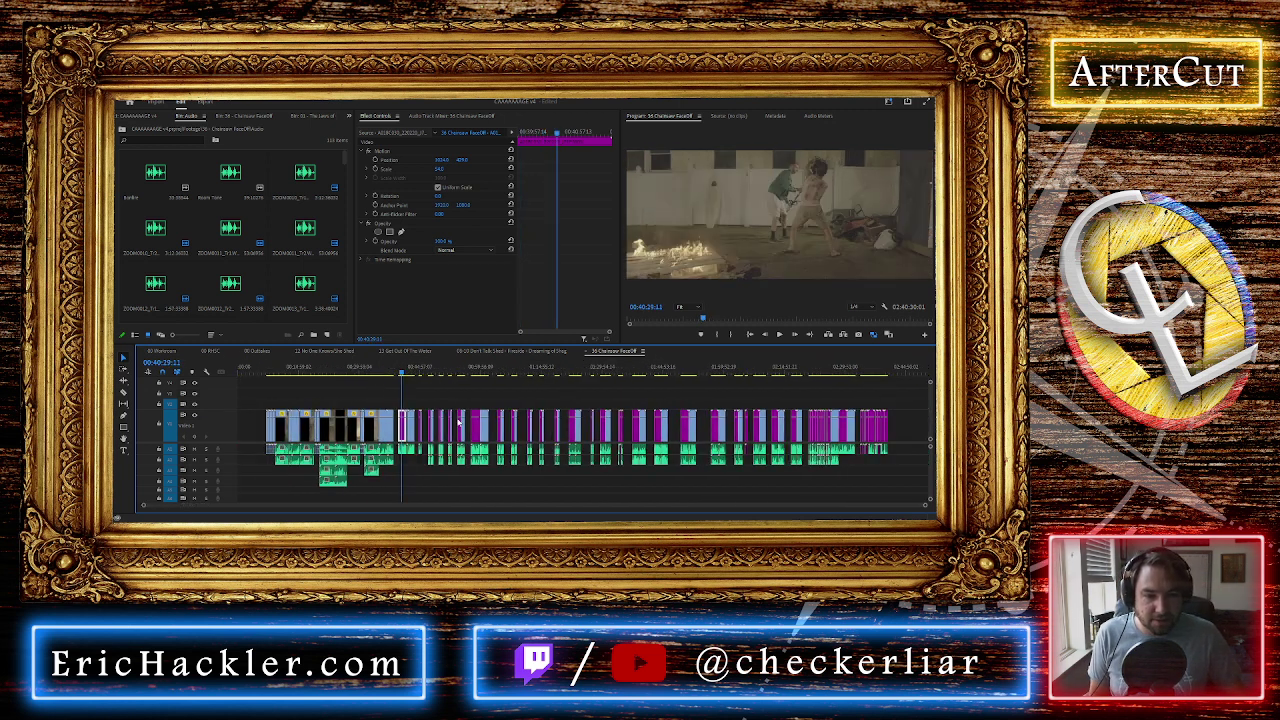
# Examine the blue clips in the opening part of the sequence, from about 8 to 40 minutes
pyautogui.click(391, 370)
pyautogui.press('=')
pyautogui.press('=')
pyautogui.press('-')
pyautogui.press('-')
pyautogui.press('-')
pyautogui.press('-')
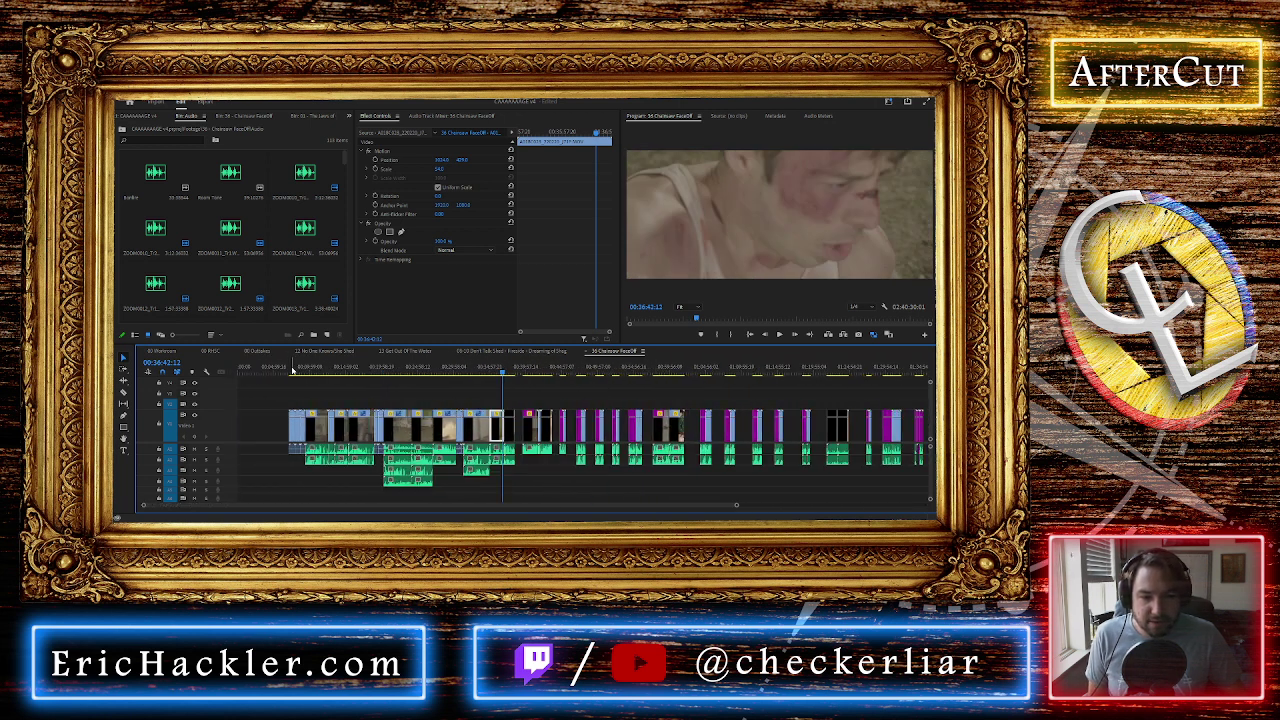
pyautogui.click(301, 370)
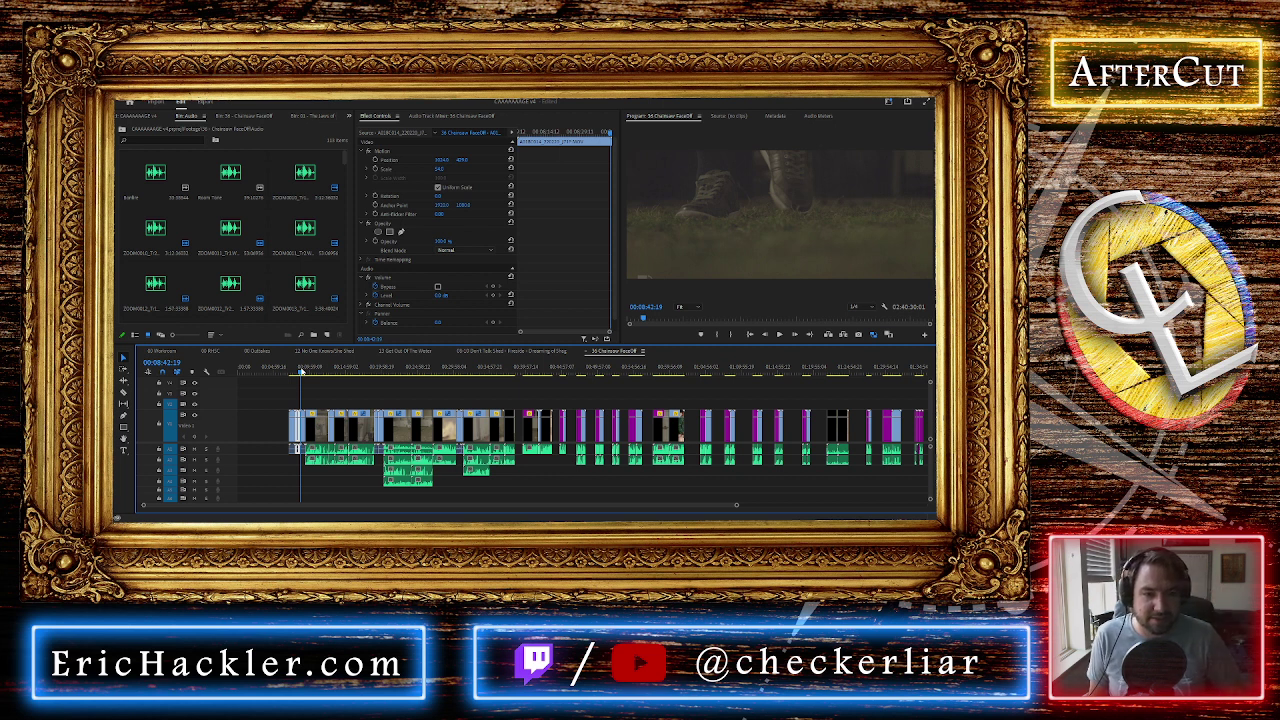
pyautogui.click(317, 369)
pyautogui.click(349, 369)
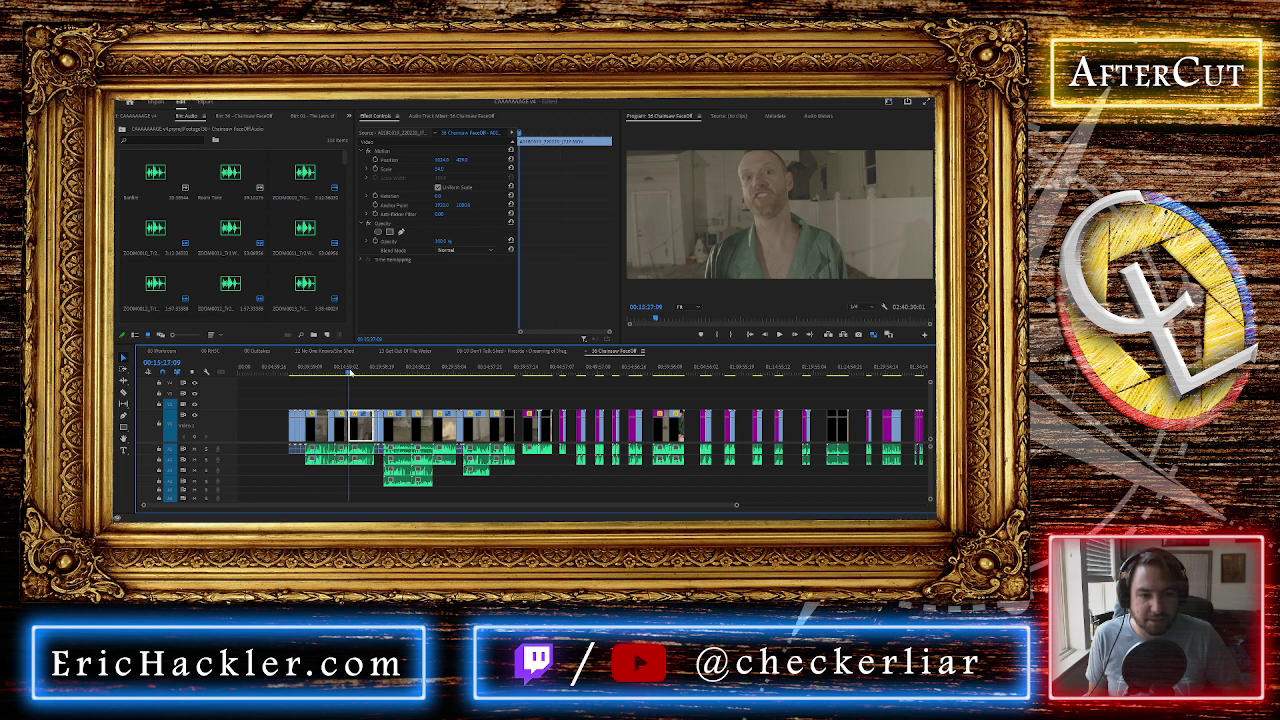
pyautogui.moveTo(374, 370); pyautogui.dragTo(508, 377)
# Examine the purple takes at about 40:51 and 45:15 where the paired-camera section begins
pyautogui.scroll(-2, 523, 424)
pyautogui.scroll(-2, 523, 425)
pyautogui.press('-')
pyautogui.press('-')
pyautogui.click(303, 375)
pyautogui.moveTo(303, 373); pyautogui.dragTo(296, 373)
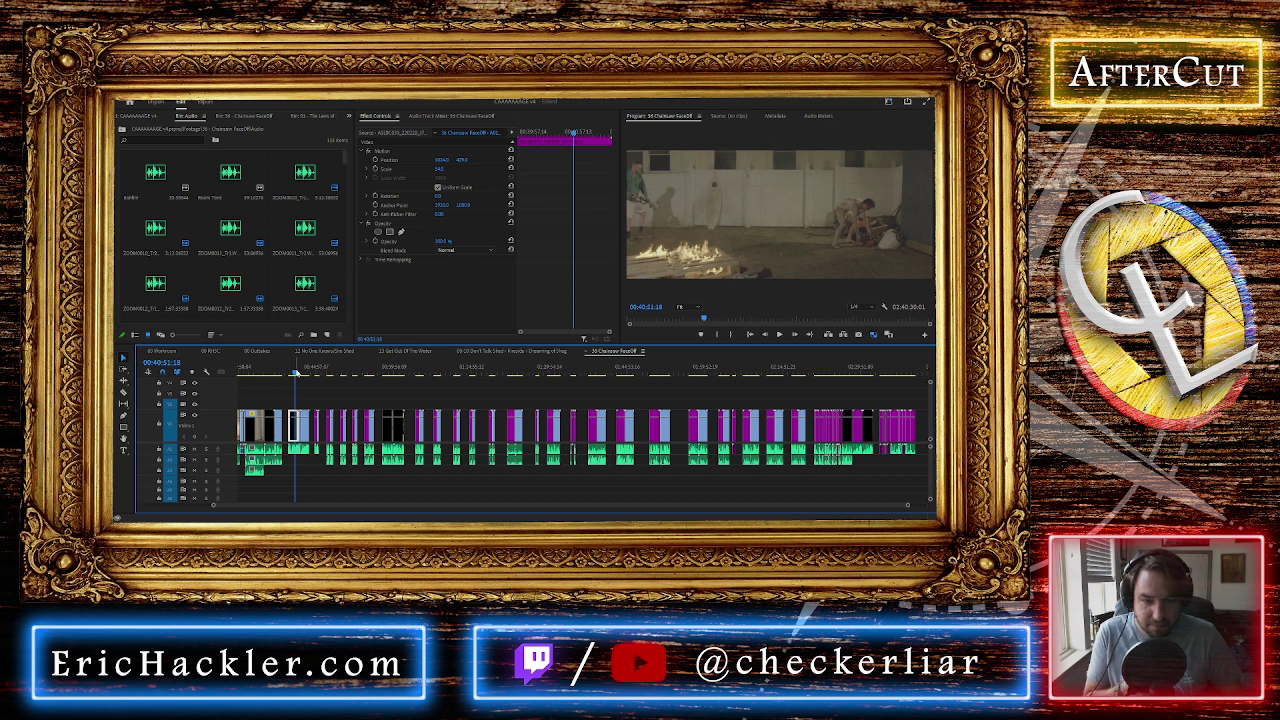
pyautogui.click(317, 370)
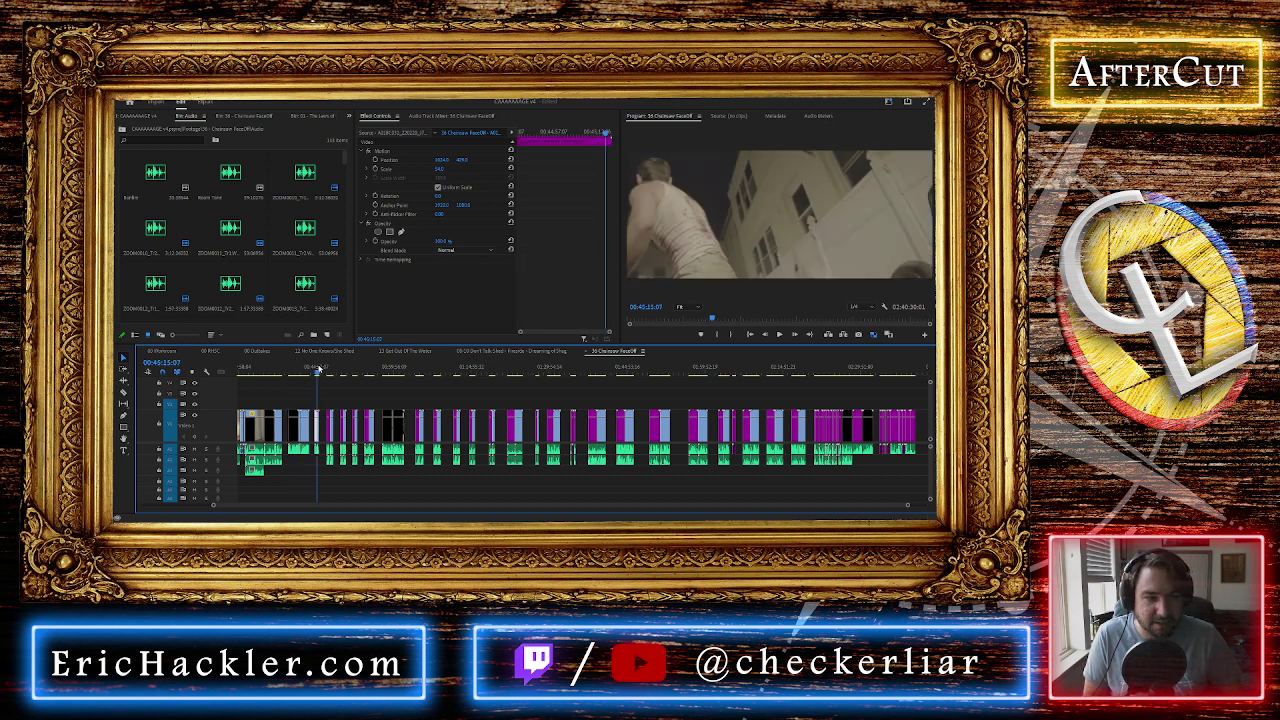
# Examine the paired-camera takes from about 45 minutes through to the last purple clips of the sequence
pyautogui.click(316, 370)
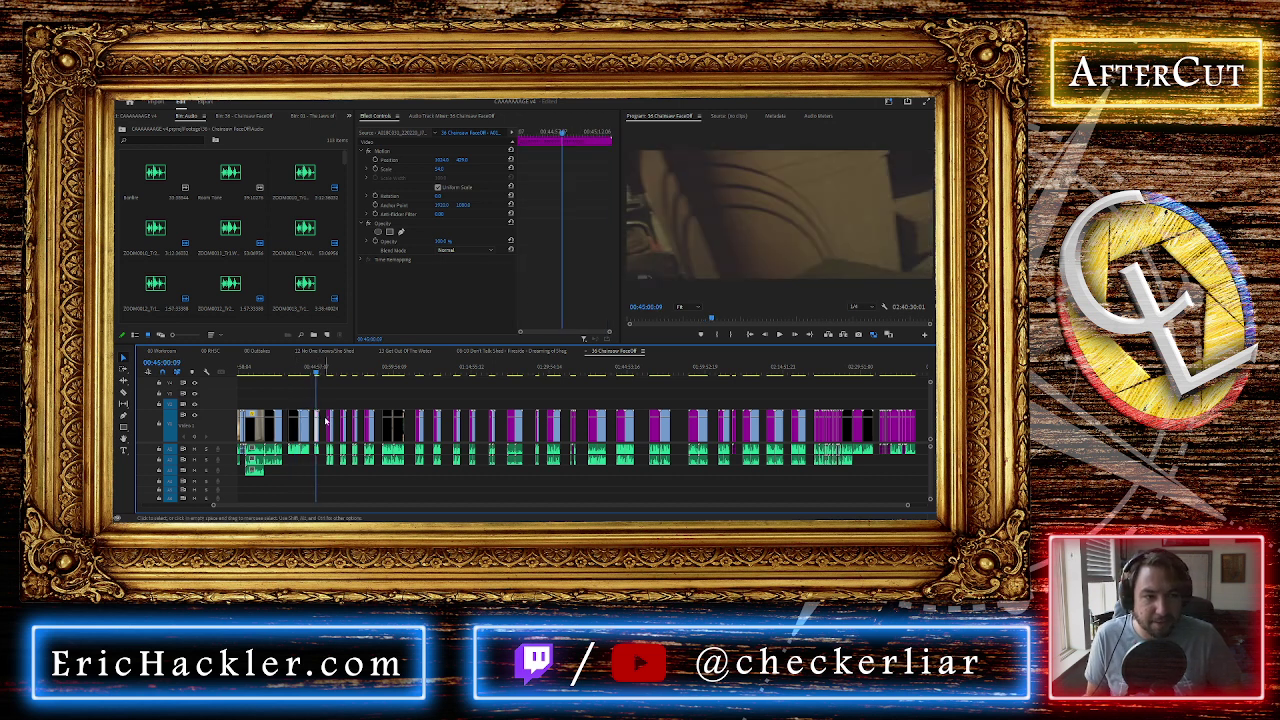
pyautogui.press('\\')
pyautogui.click(480, 370)
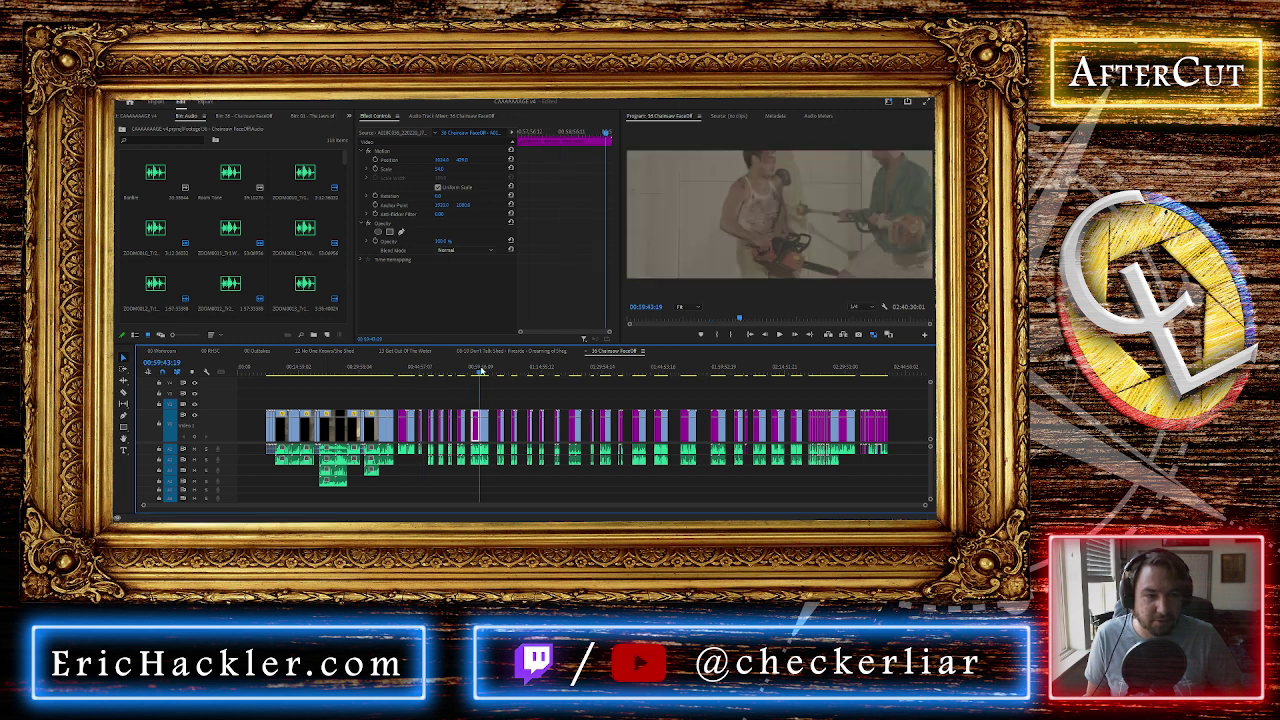
pyautogui.moveTo(481, 371); pyautogui.dragTo(731, 379)
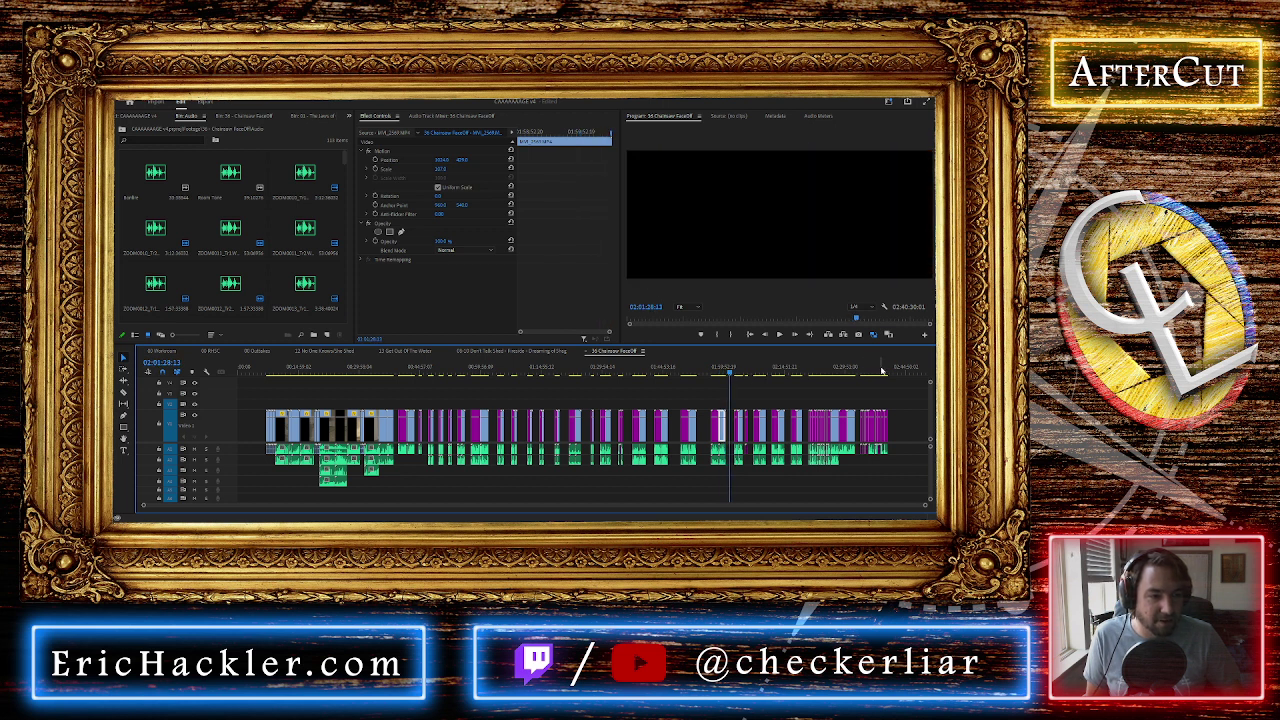
pyautogui.click(880, 374)
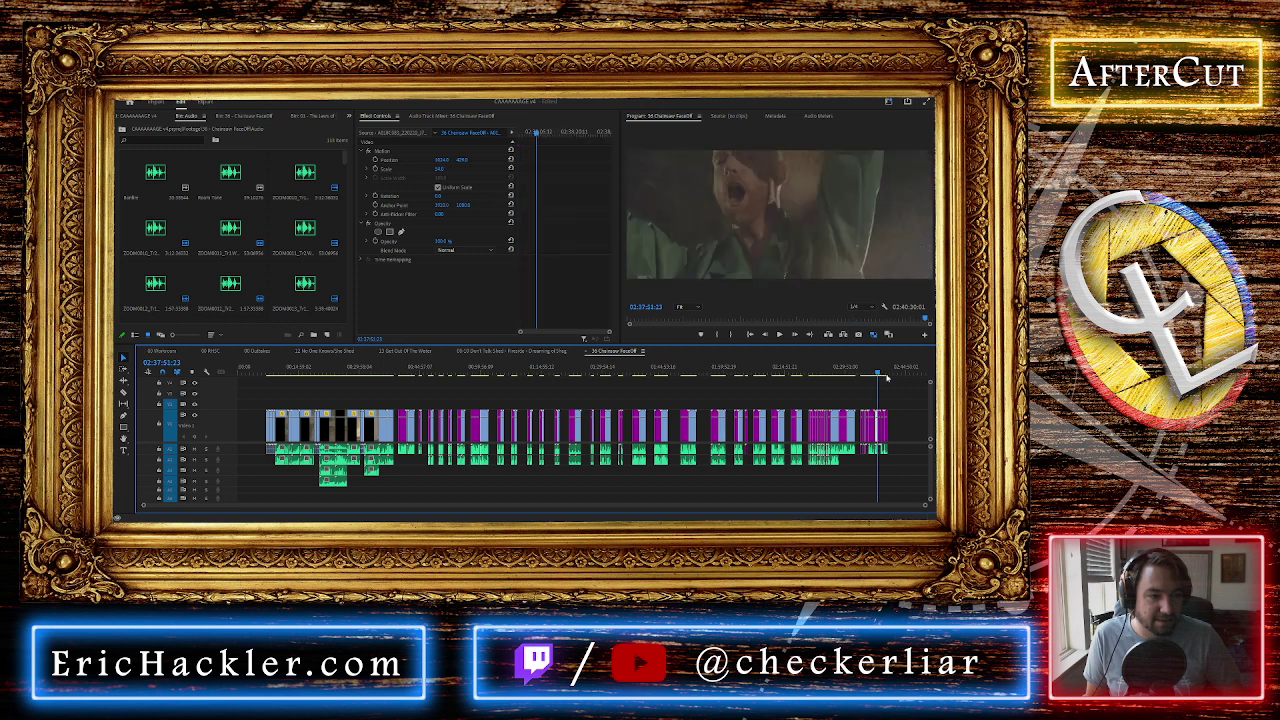
pyautogui.moveTo(880, 374); pyautogui.dragTo(897, 377)
# Examine the takes at about 49:13, 47:35 and 44:49 near the start of the paired-camera section
pyautogui.click(437, 371)
pyautogui.scroll(4, 427, 427)
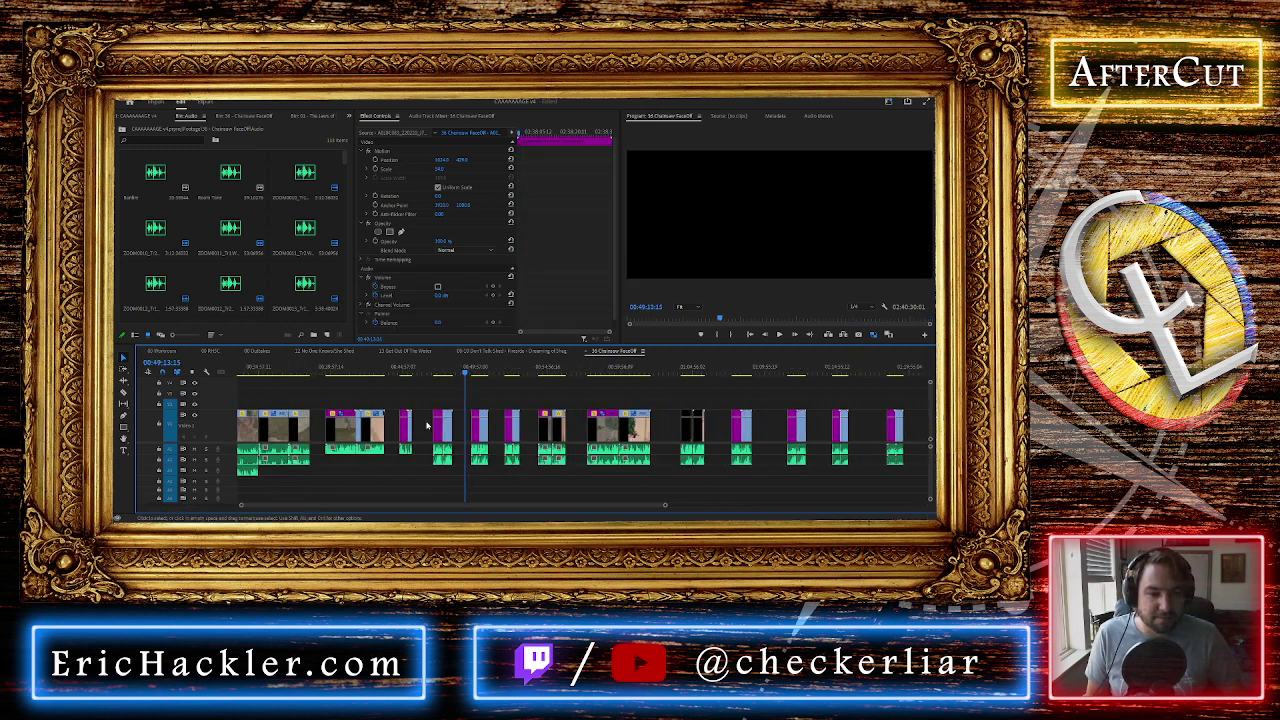
pyautogui.click(441, 371)
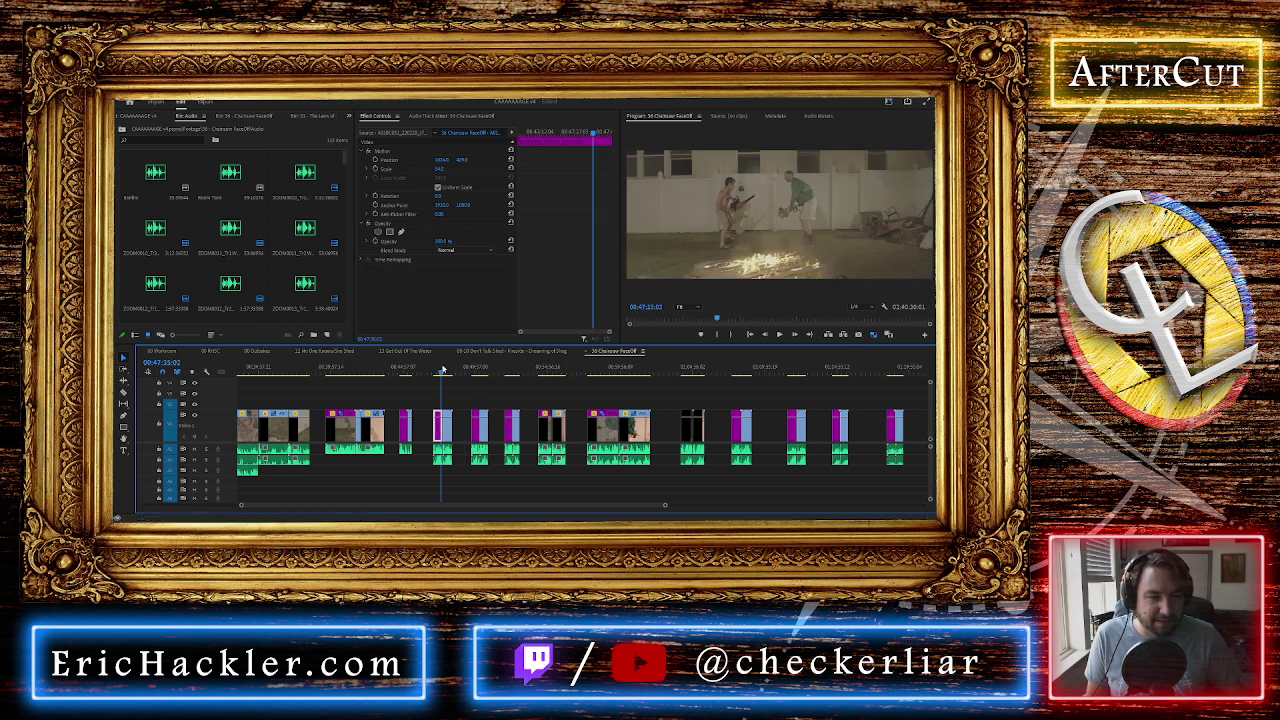
pyautogui.scroll(-2, 441, 372)
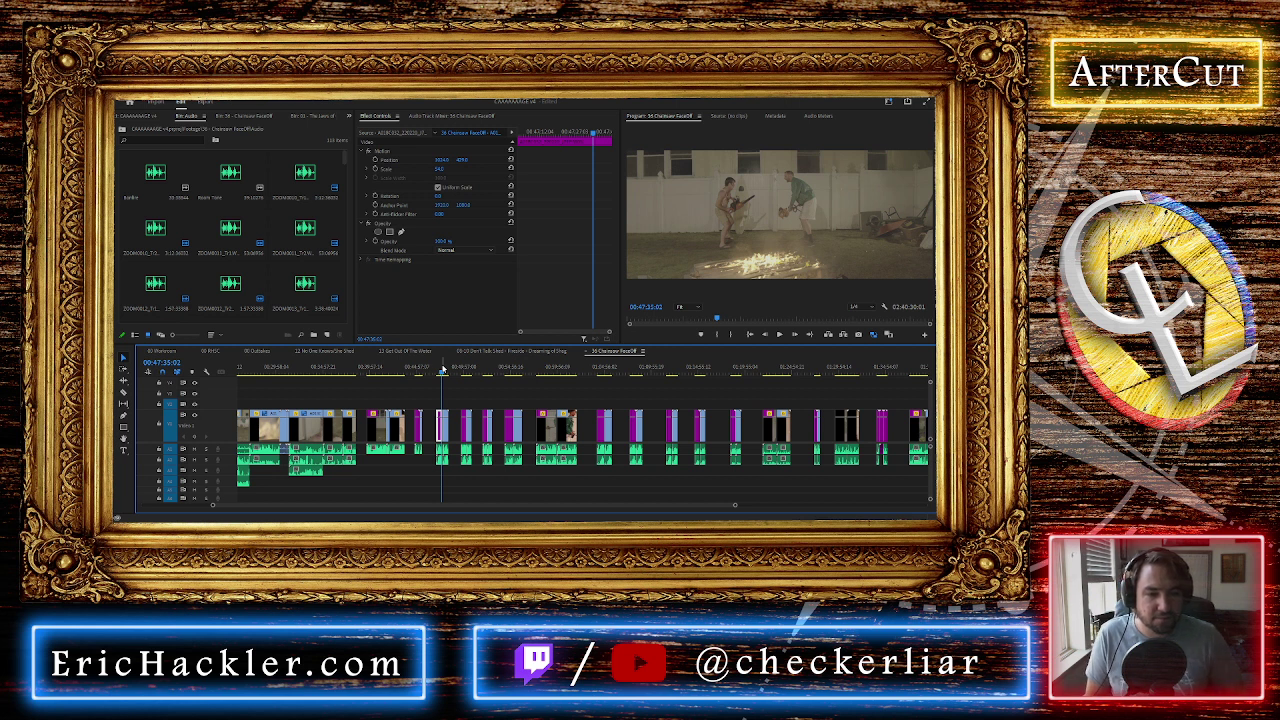
pyautogui.click(418, 374)
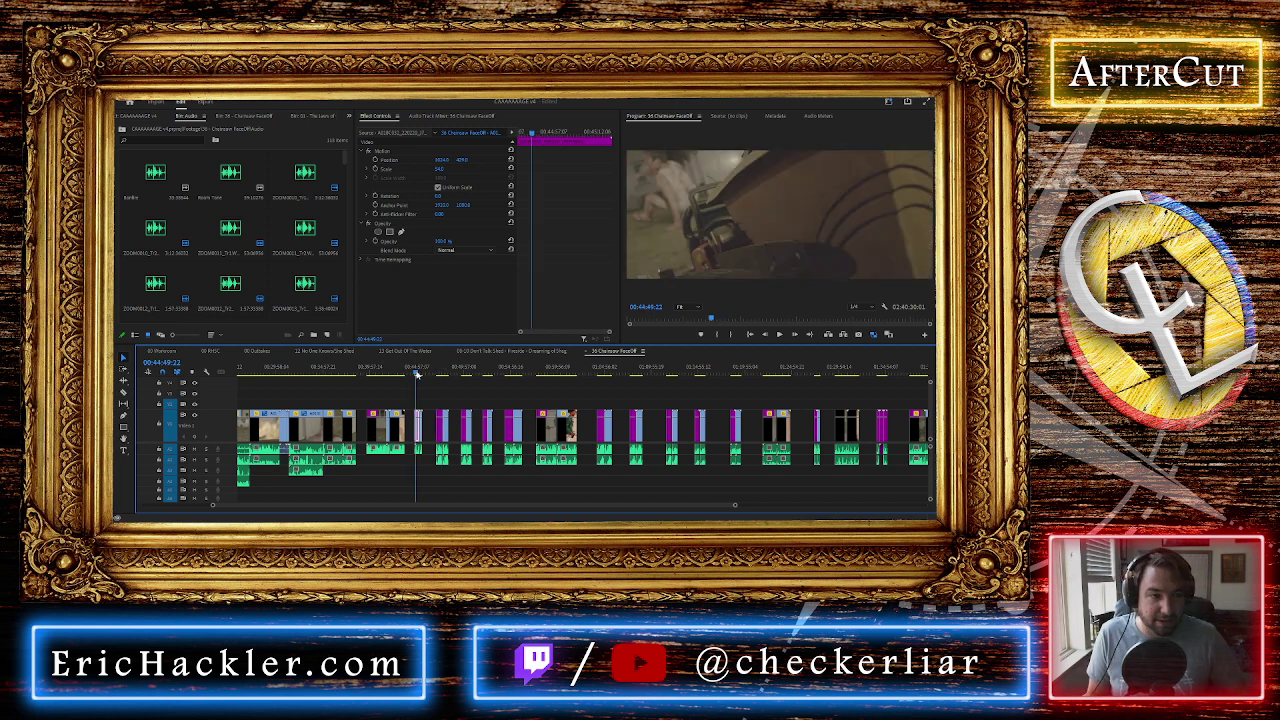
# Examine the last blue clips before the first purple take, around 37:42
pyautogui.scroll(5, 417, 374)
pyautogui.scroll(-2, 418, 374)
pyautogui.scroll(3, 419, 409)
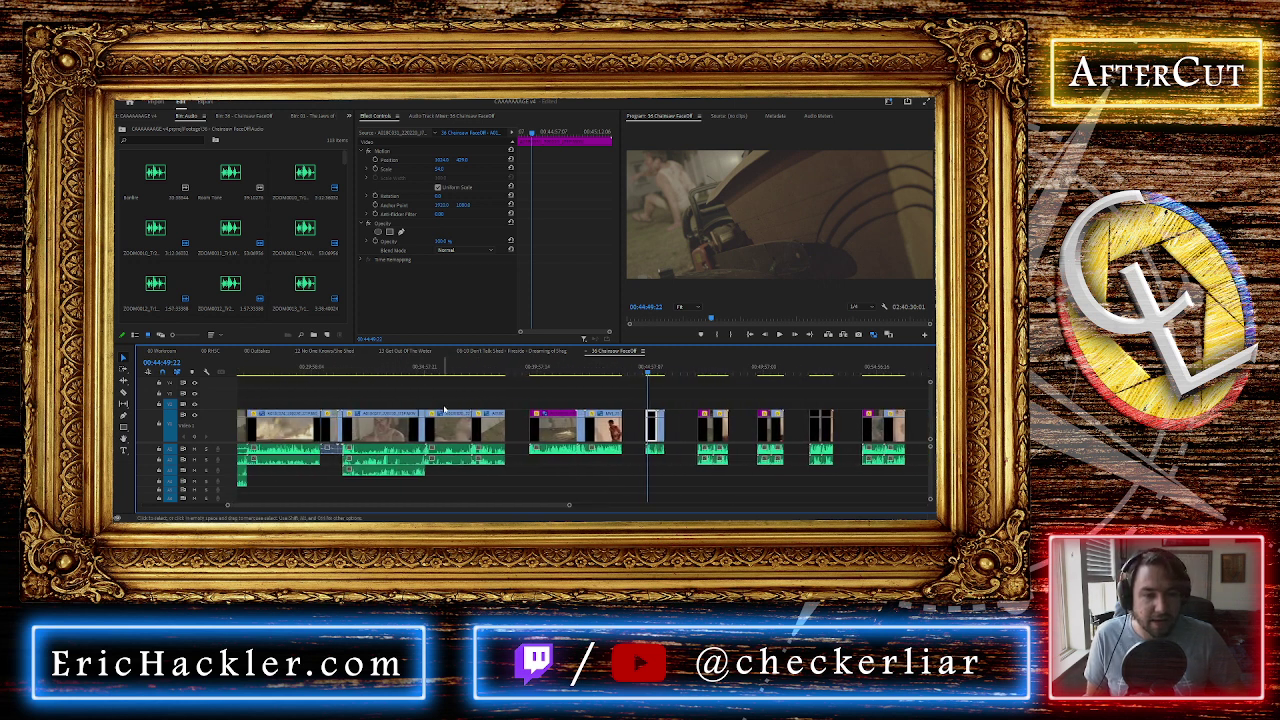
pyautogui.scroll(-4, 444, 408)
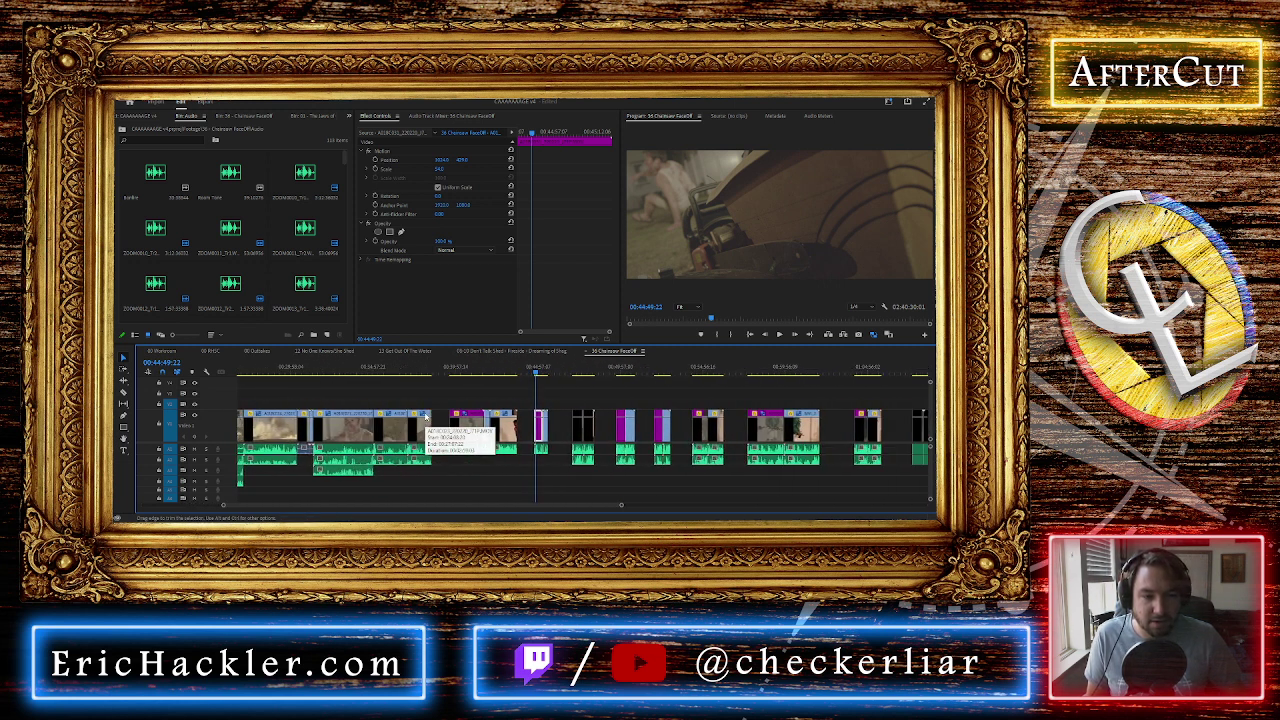
pyautogui.scroll(-1, 427, 414)
pyautogui.moveTo(445, 372); pyautogui.dragTo(394, 372)
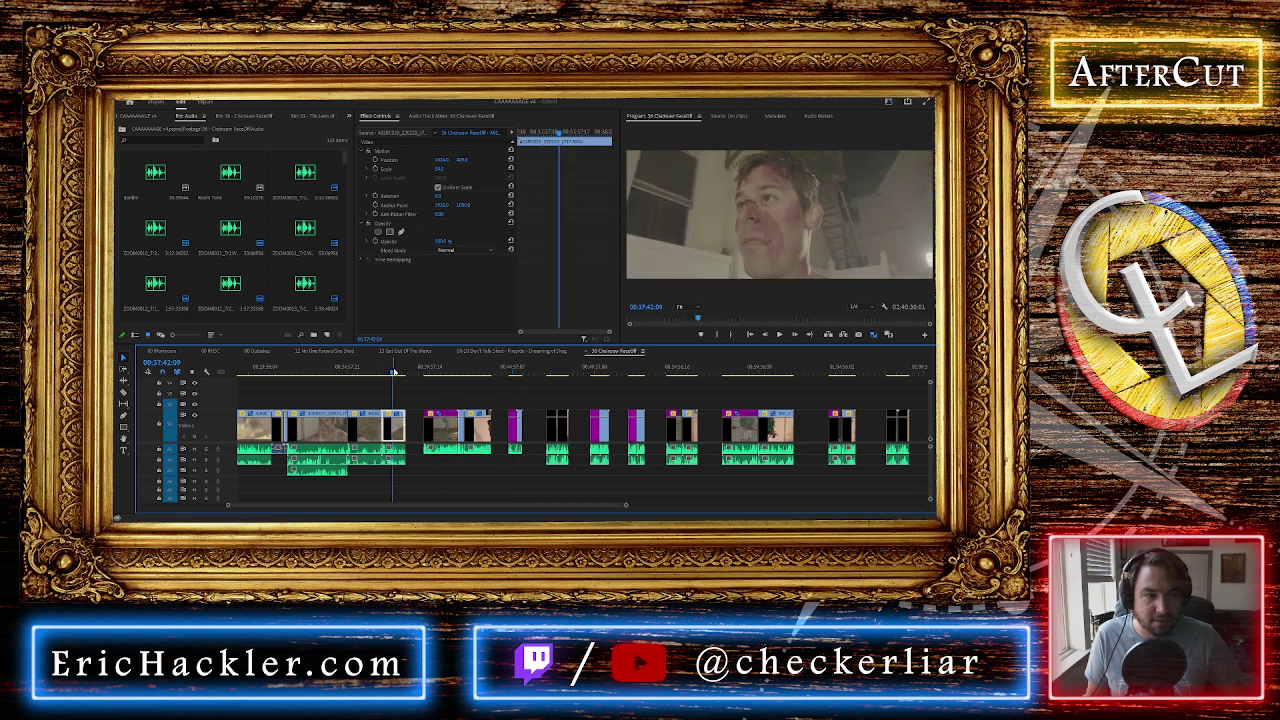
pyautogui.scroll(3, 394, 374)
pyautogui.scroll(-2, 379, 395)
pyautogui.scroll(-4, 379, 395)
# Play the sequence's very first clip from its start at 00:07:09:17
pyautogui.click(359, 370)
pyautogui.press('Up')
pyautogui.press('Up')
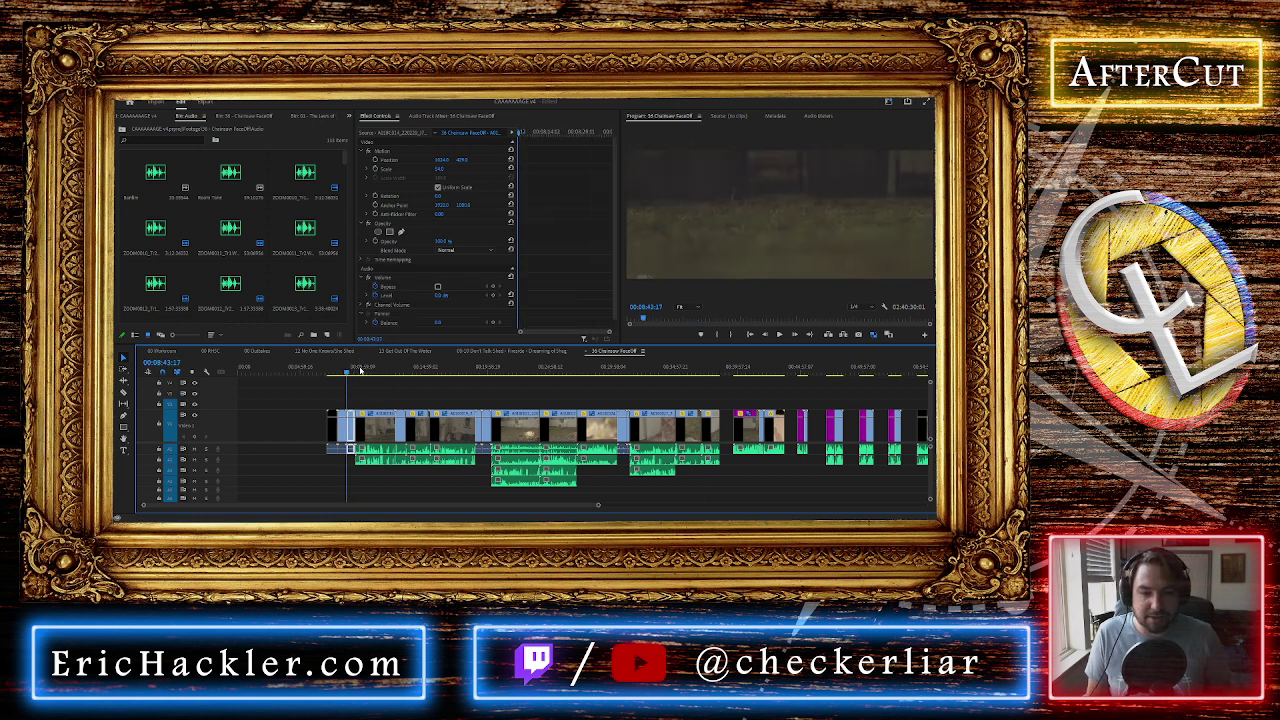
pyautogui.press('Up')
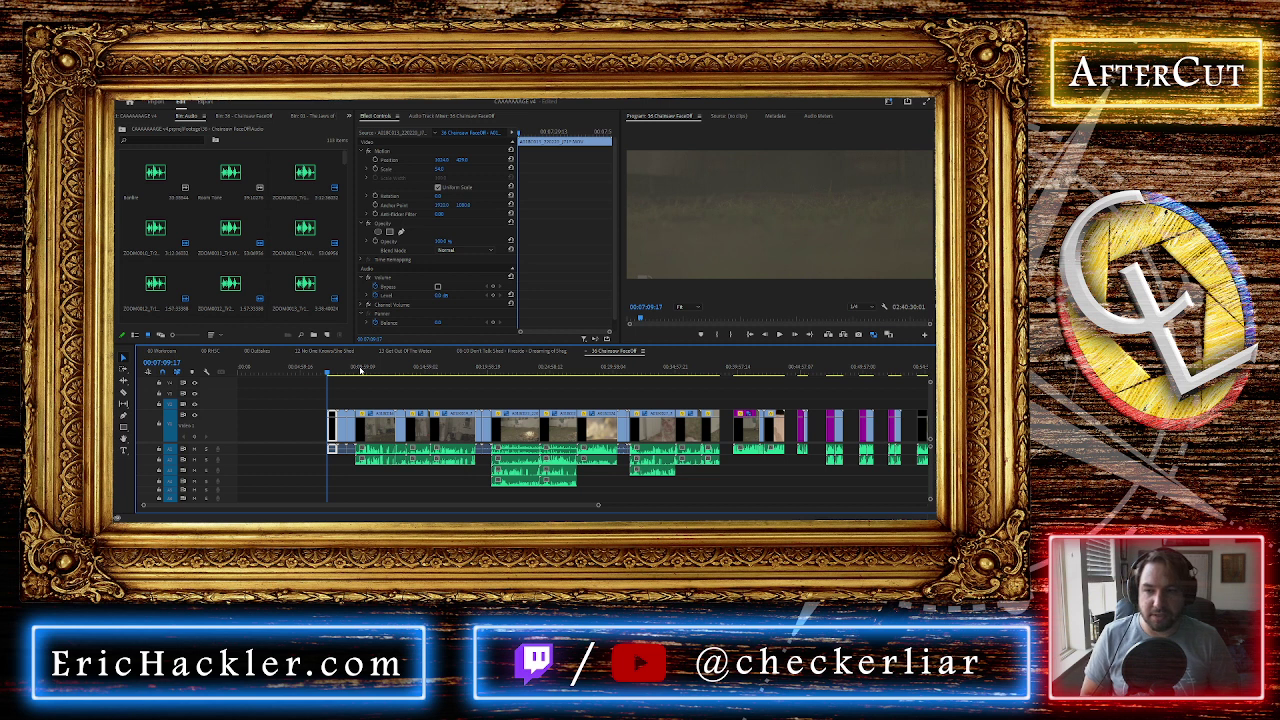
pyautogui.press('space')
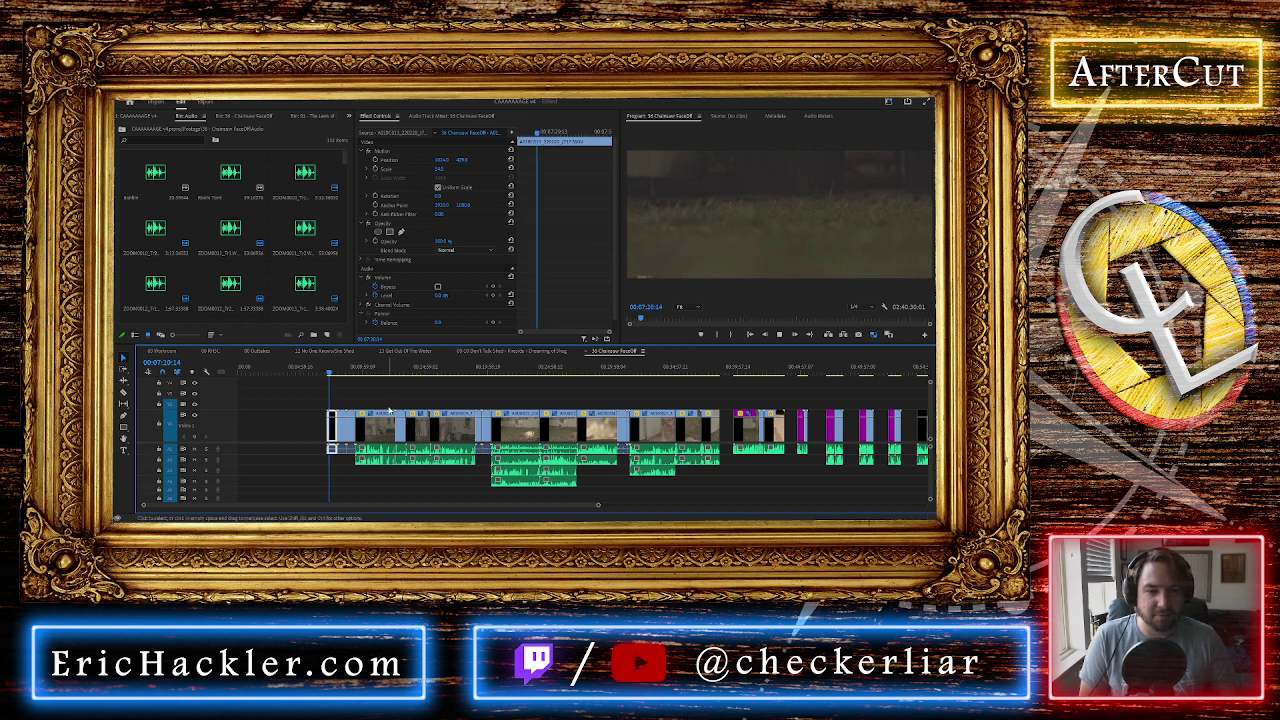
# Delete the audio clips under the first three video clips of the sequence and save the project
pyautogui.moveTo(314, 449); pyautogui.dragTo(347, 455)
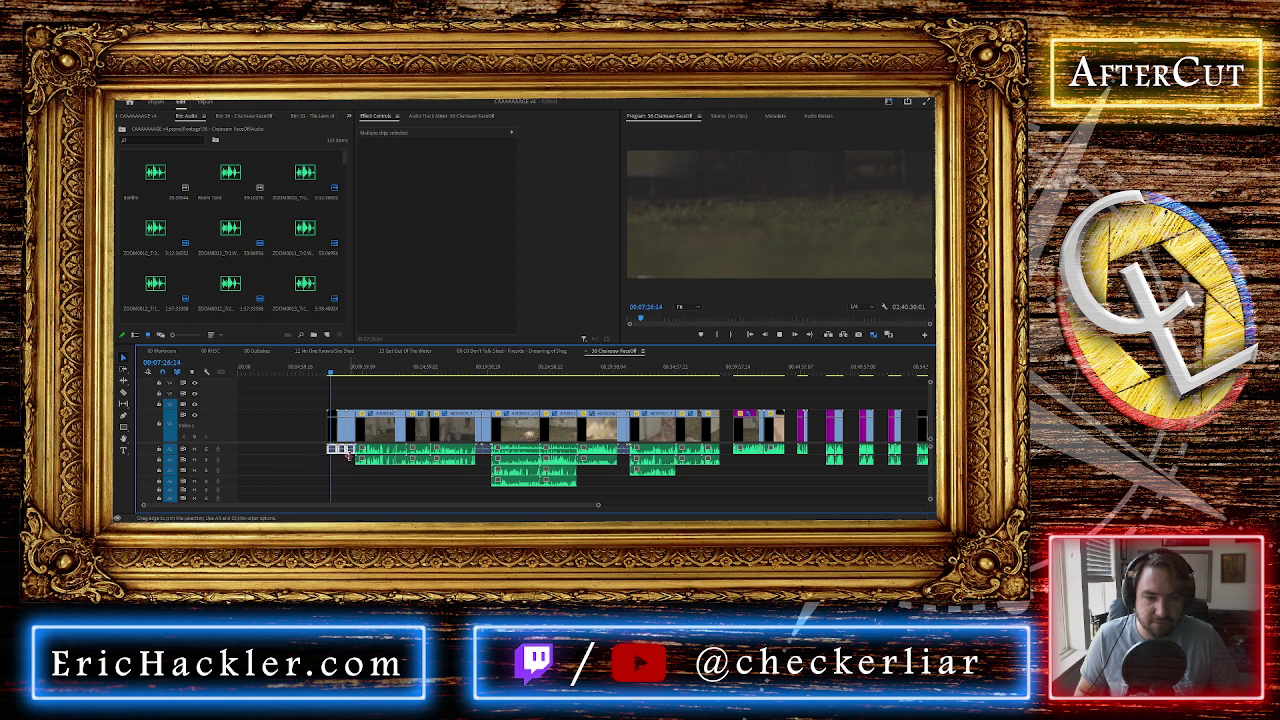
pyautogui.press('Delete')
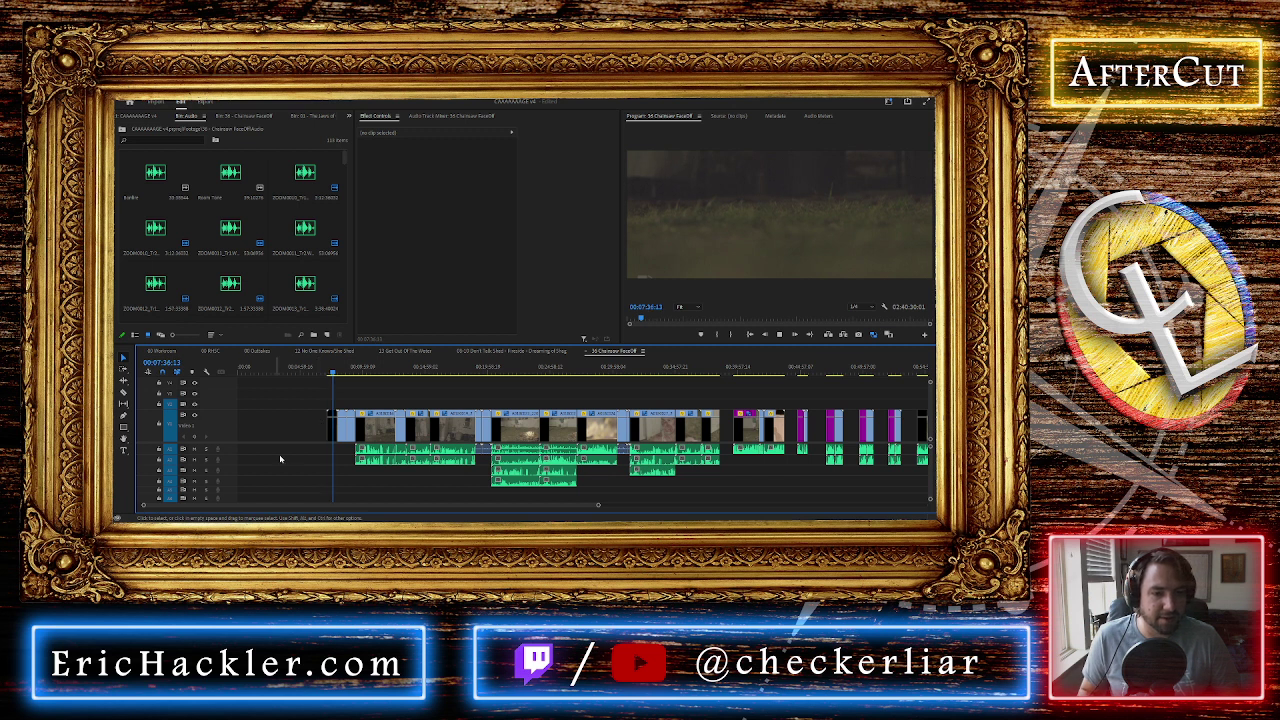
pyautogui.scroll(5, 325, 442)
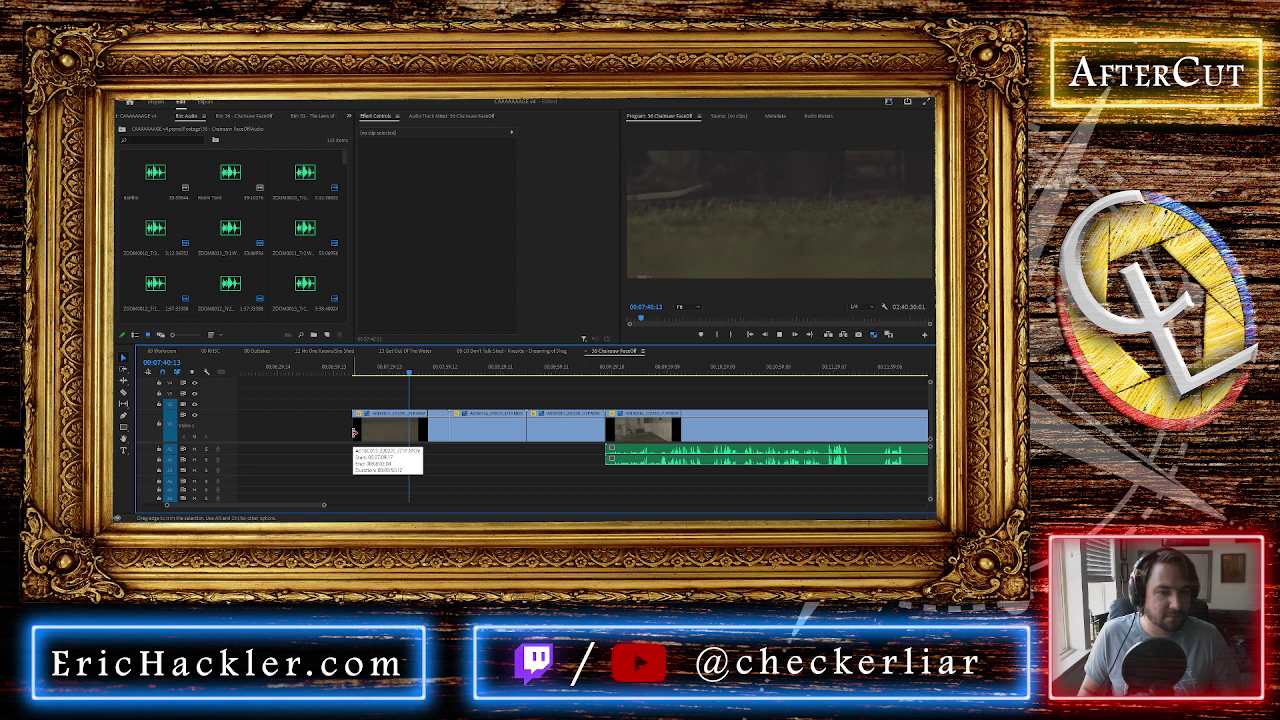
pyautogui.click(354, 432)
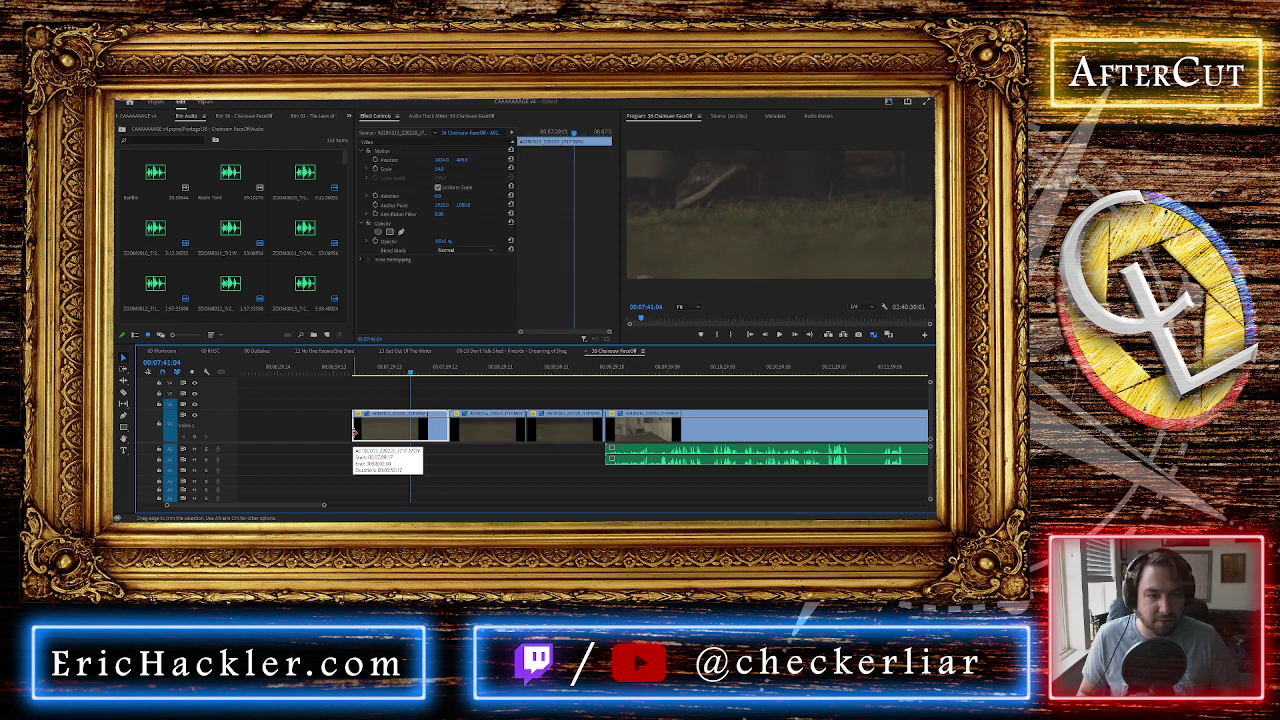
pyautogui.hotkey('ctrl', 's')
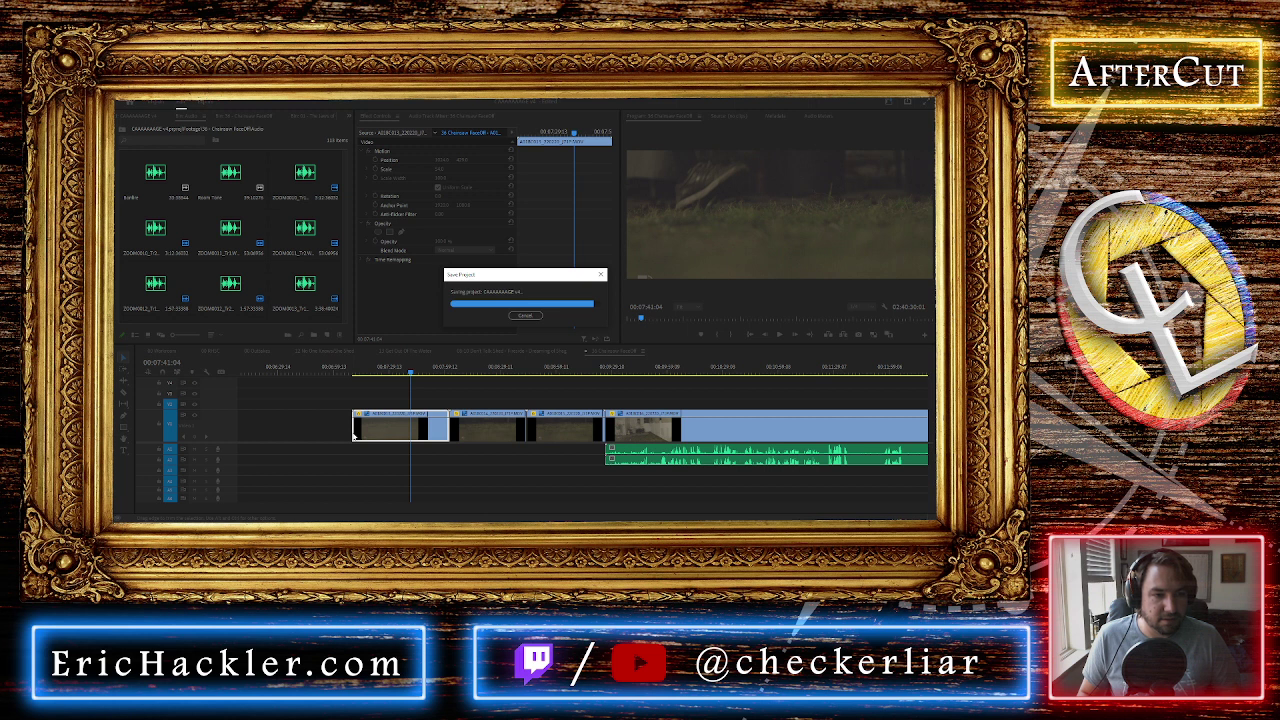
# Play the opening close-ups of the shoes in the grass and review the third one up to about 9:00
pyautogui.press('space')
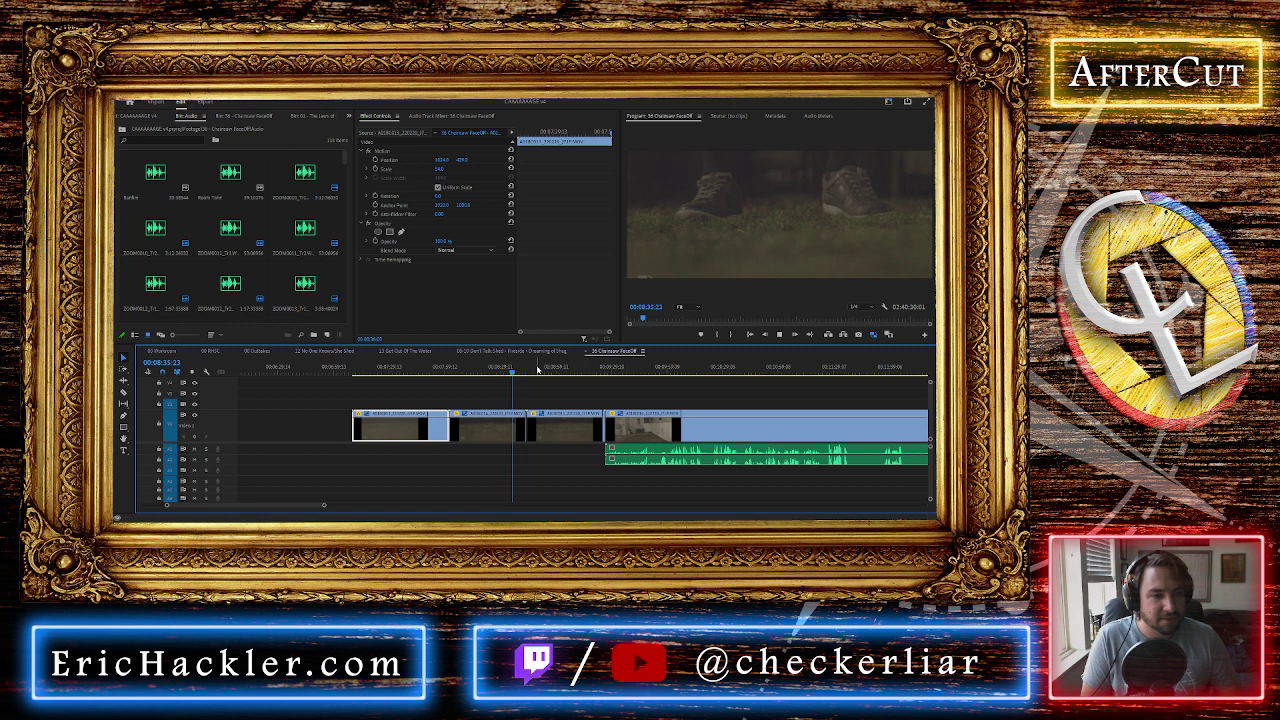
pyautogui.click(542, 373)
pyautogui.moveTo(543, 375)
pyautogui.mouseDown()
pyautogui.moveTo(565, 372)
pyautogui.moveTo(548, 374)
pyautogui.mouseUp()
pyautogui.press('space')
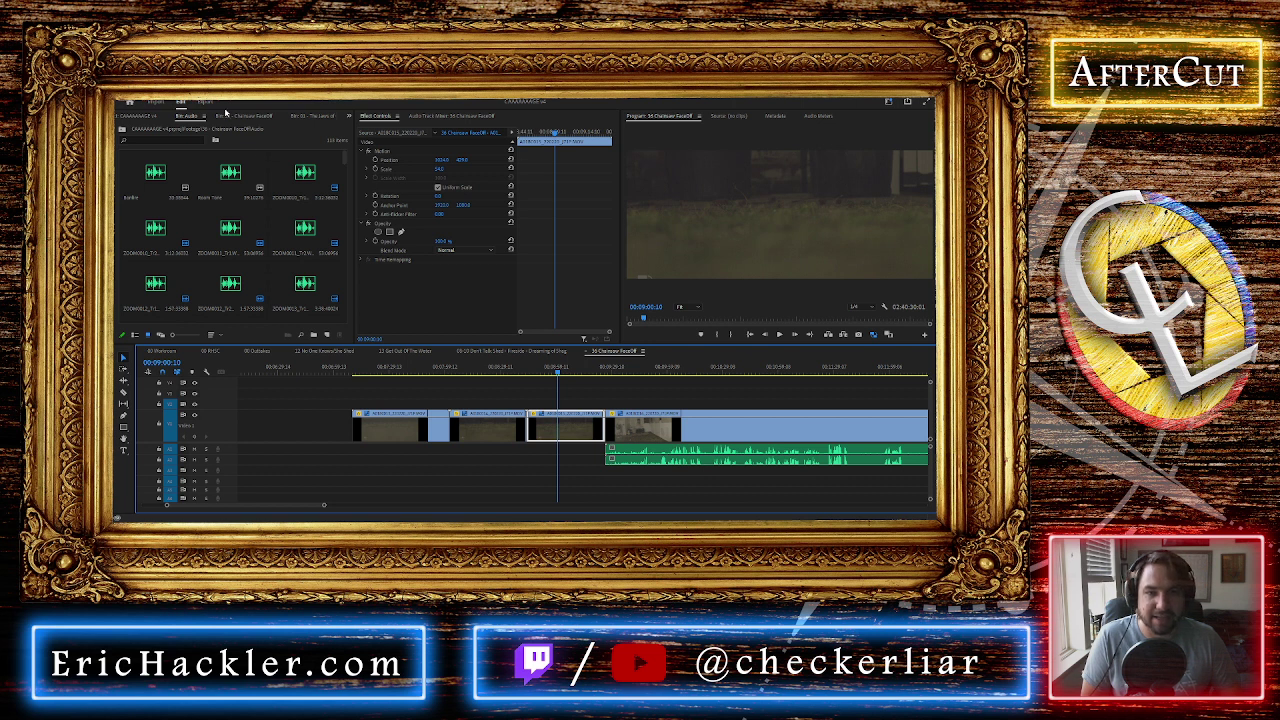
# View the uncropped source footage of the third grass close-up from the Chainsaw FaceOff bin, then return to the sequence picture
pyautogui.click(237, 117)
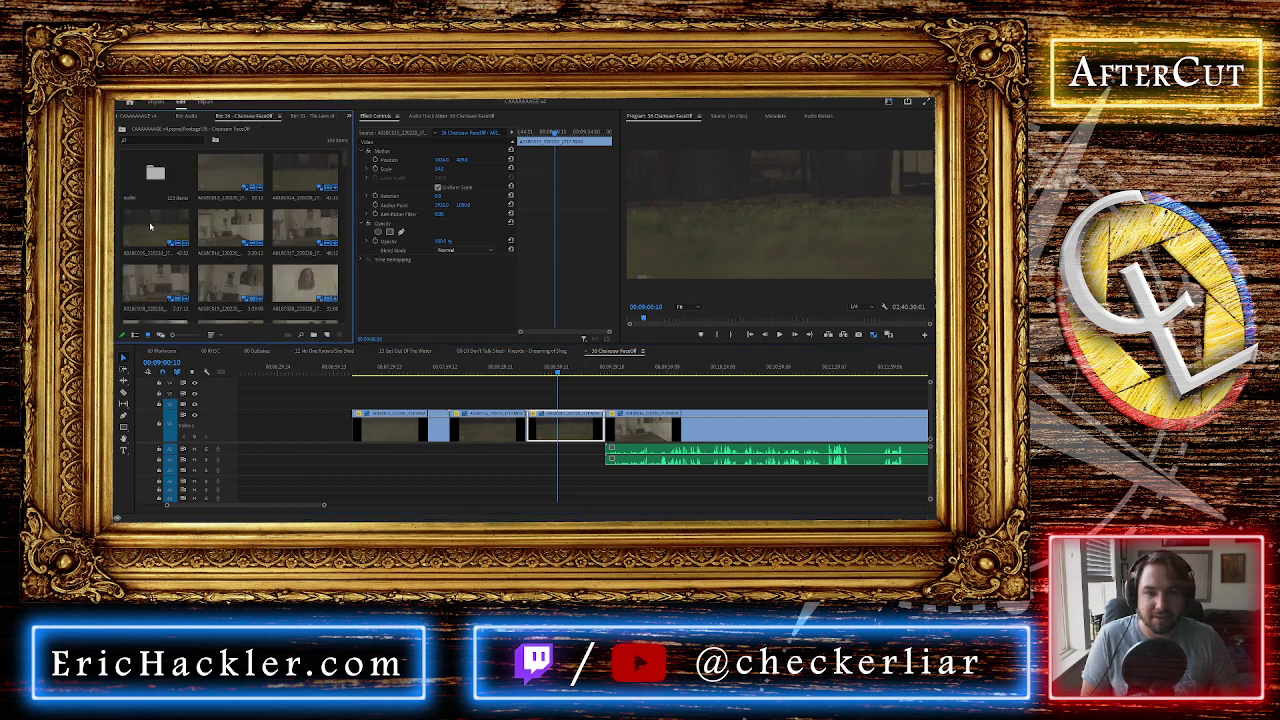
pyautogui.doubleClick(150, 228)
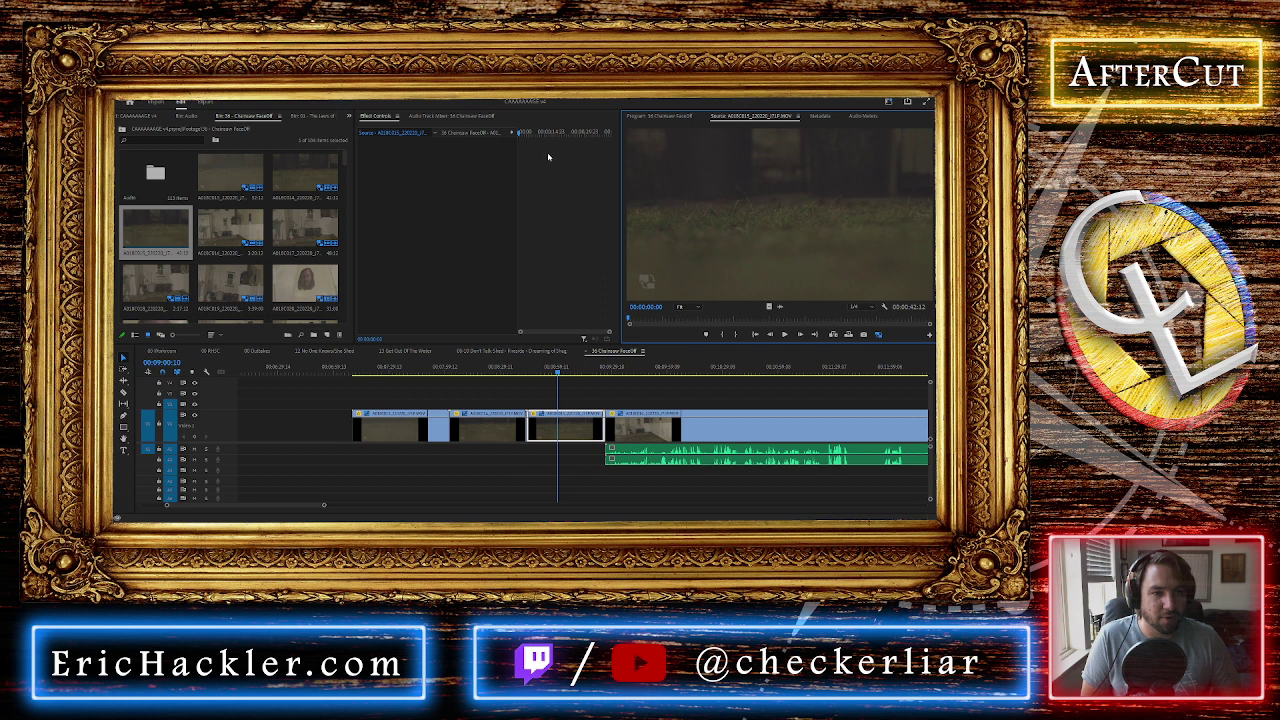
pyautogui.click(563, 402)
pyautogui.click(560, 435)
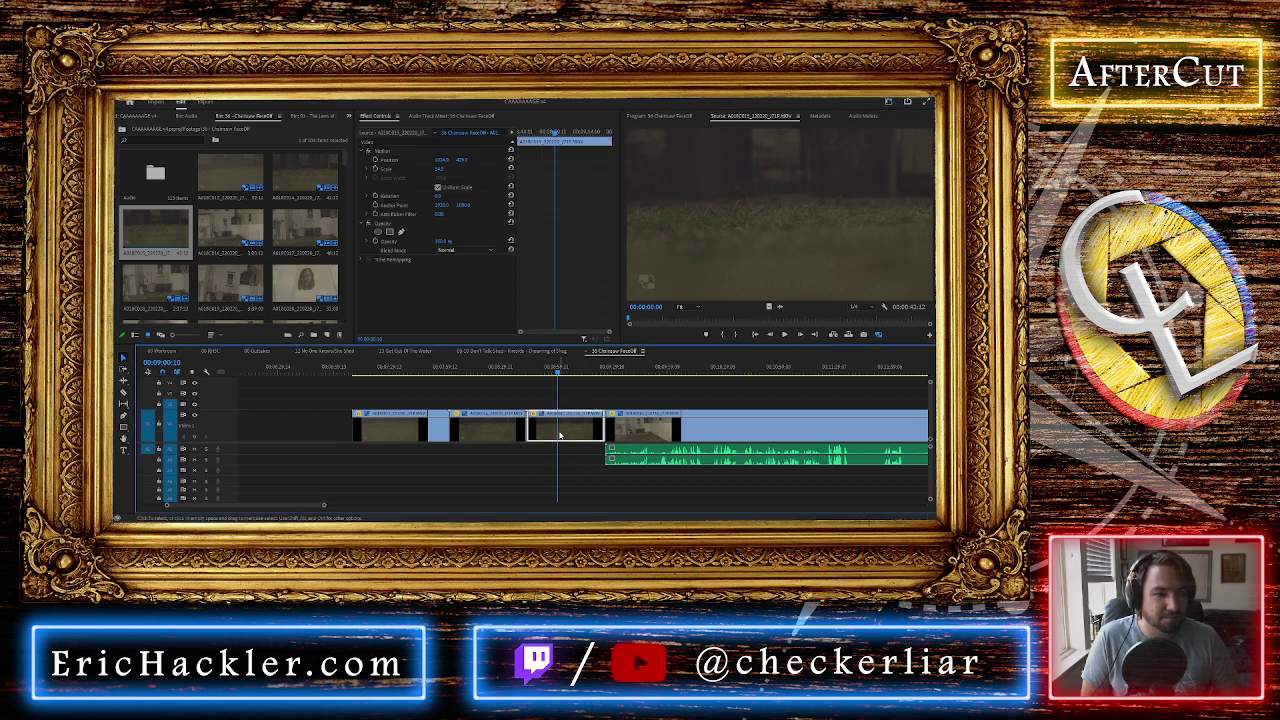
pyautogui.click(665, 116)
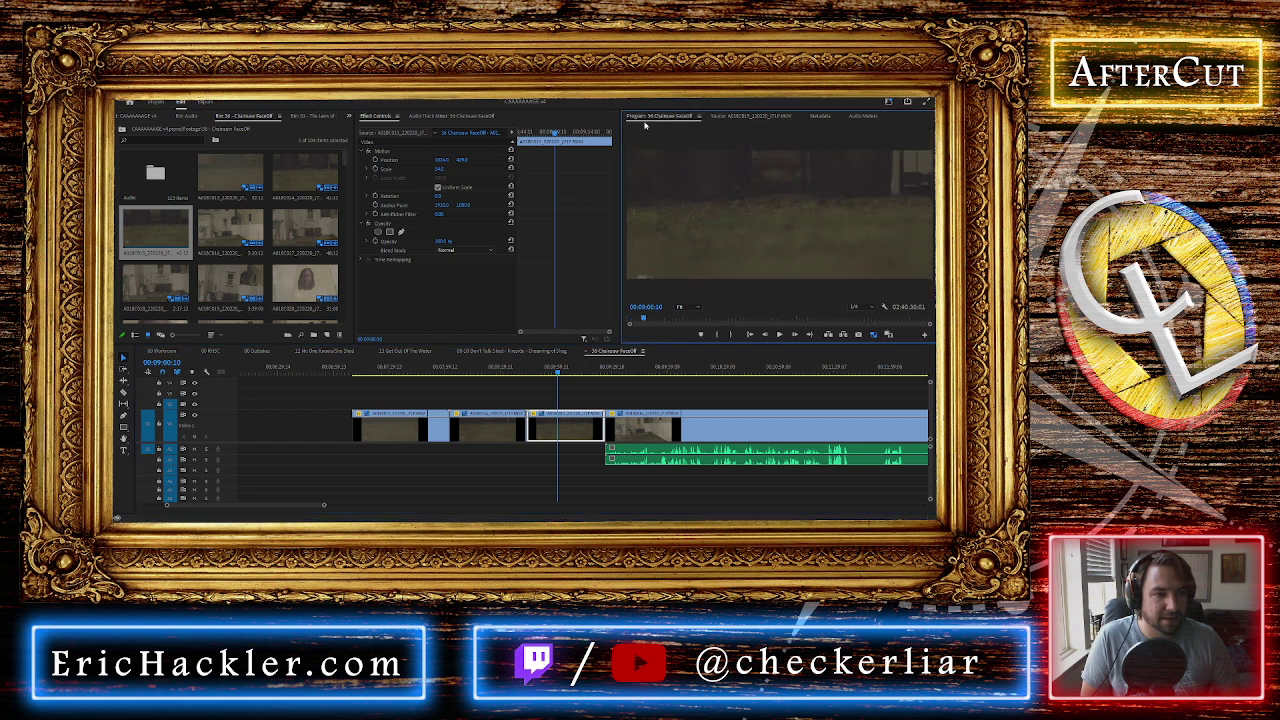
# Shift the third grass close-up's vertical position to reframe the shoes, and play the clip to check the framing
pyautogui.moveTo(462, 161)
pyautogui.mouseDown()
pyautogui.moveTo(508, 161)
pyautogui.moveTo(475, 161)
pyautogui.mouseUp()
pyautogui.moveTo(560, 368); pyautogui.dragTo(566, 372)
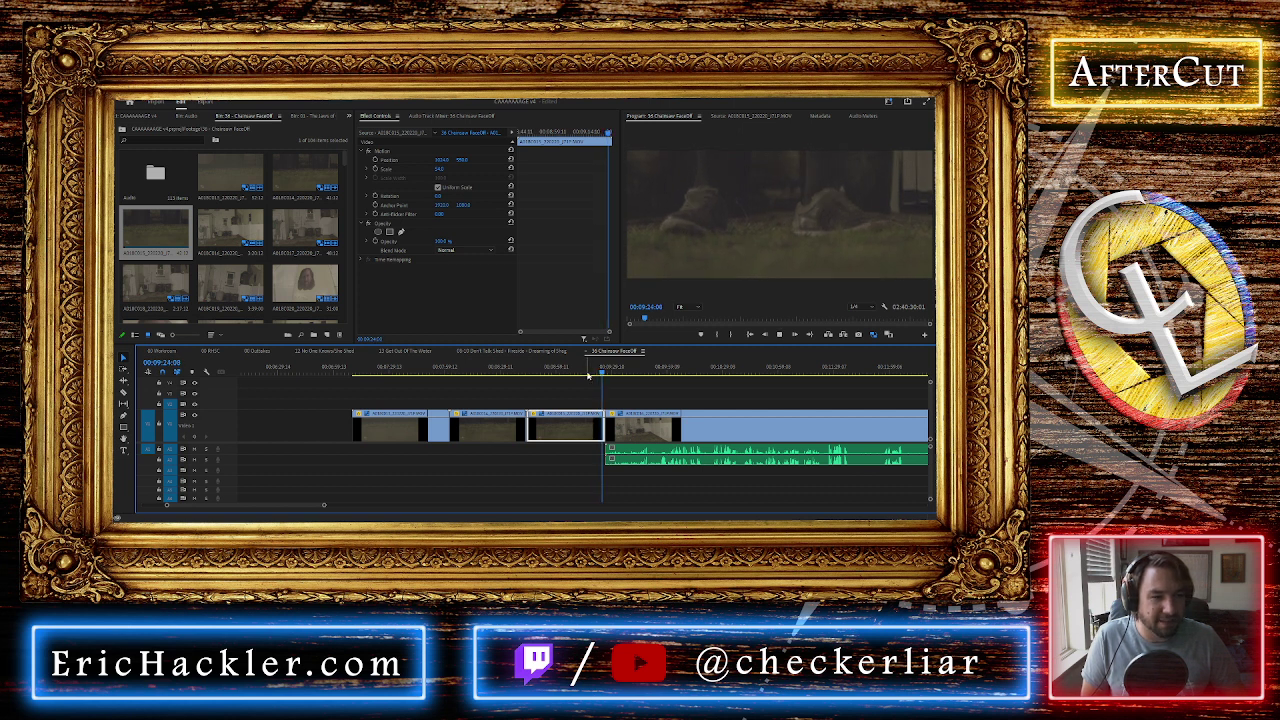
pyautogui.click(574, 373)
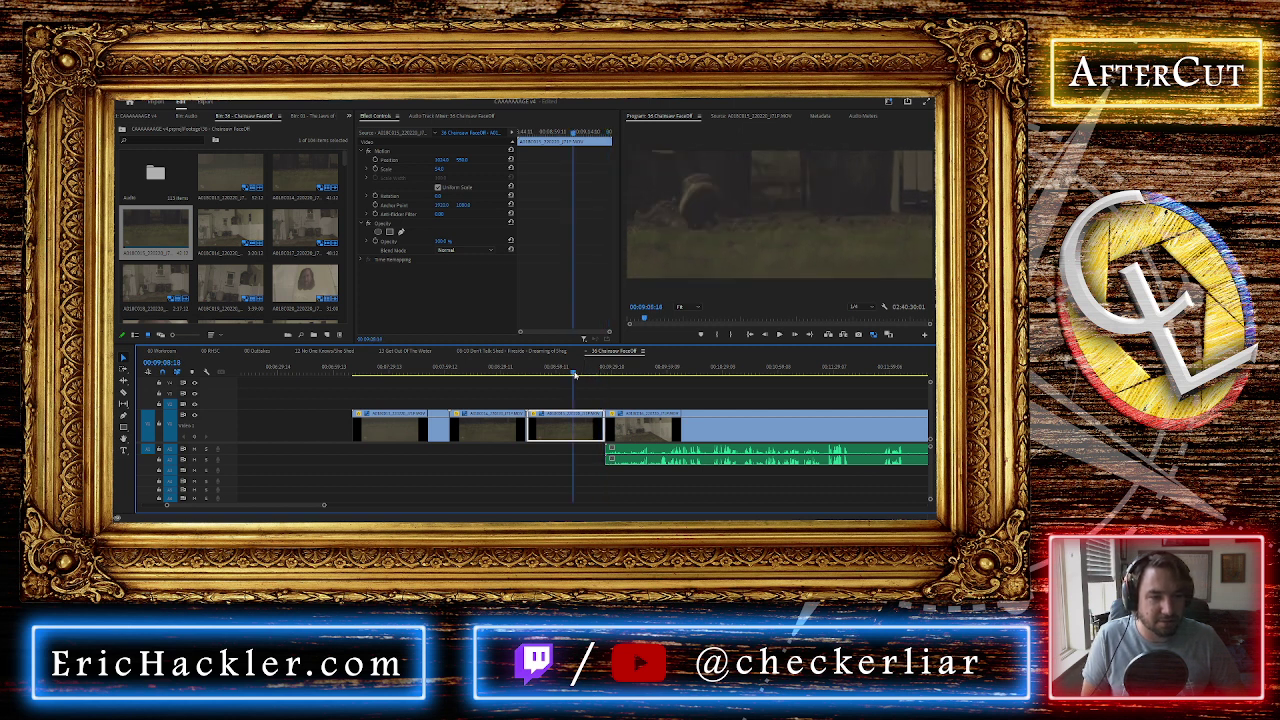
# Examine the long wide backyard clip that follows the grass close-ups, including its opening moments from 00:09:26:05
pyautogui.click(612, 375)
pyautogui.scroll(-1, 614, 374)
pyautogui.scroll(-2, 612, 385)
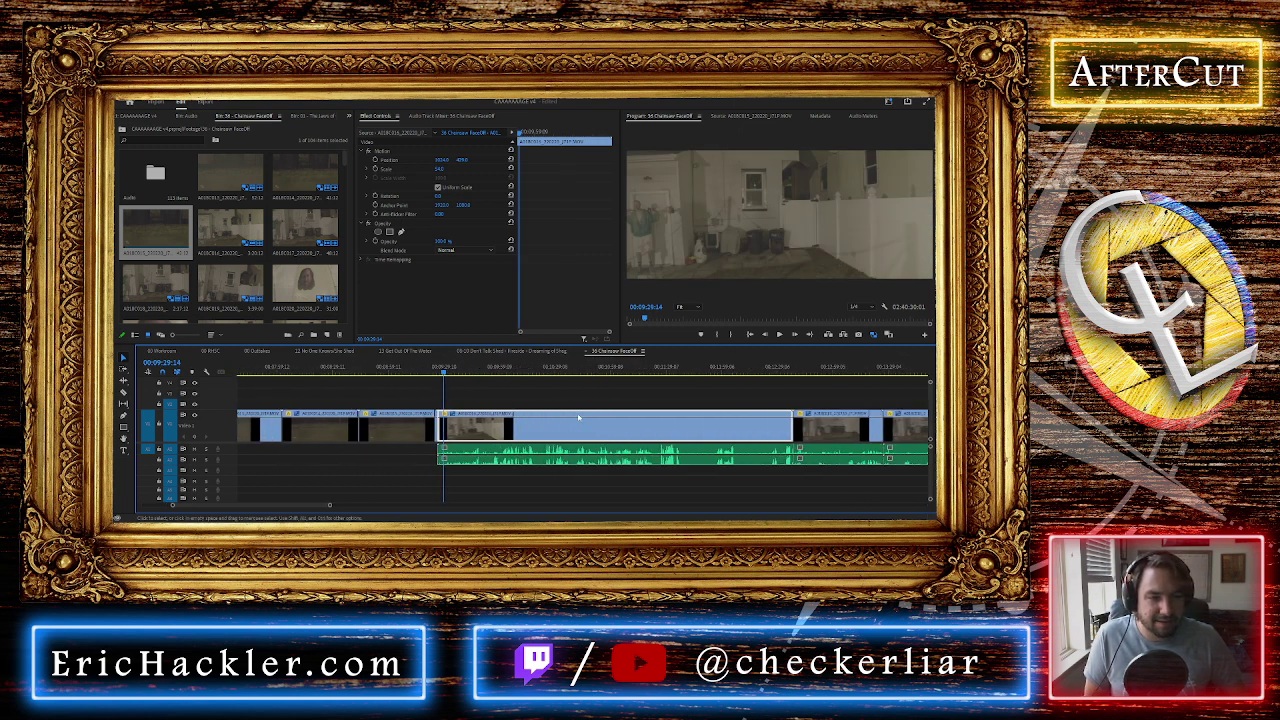
pyautogui.scroll(-1, 570, 427)
pyautogui.scroll(2, 570, 427)
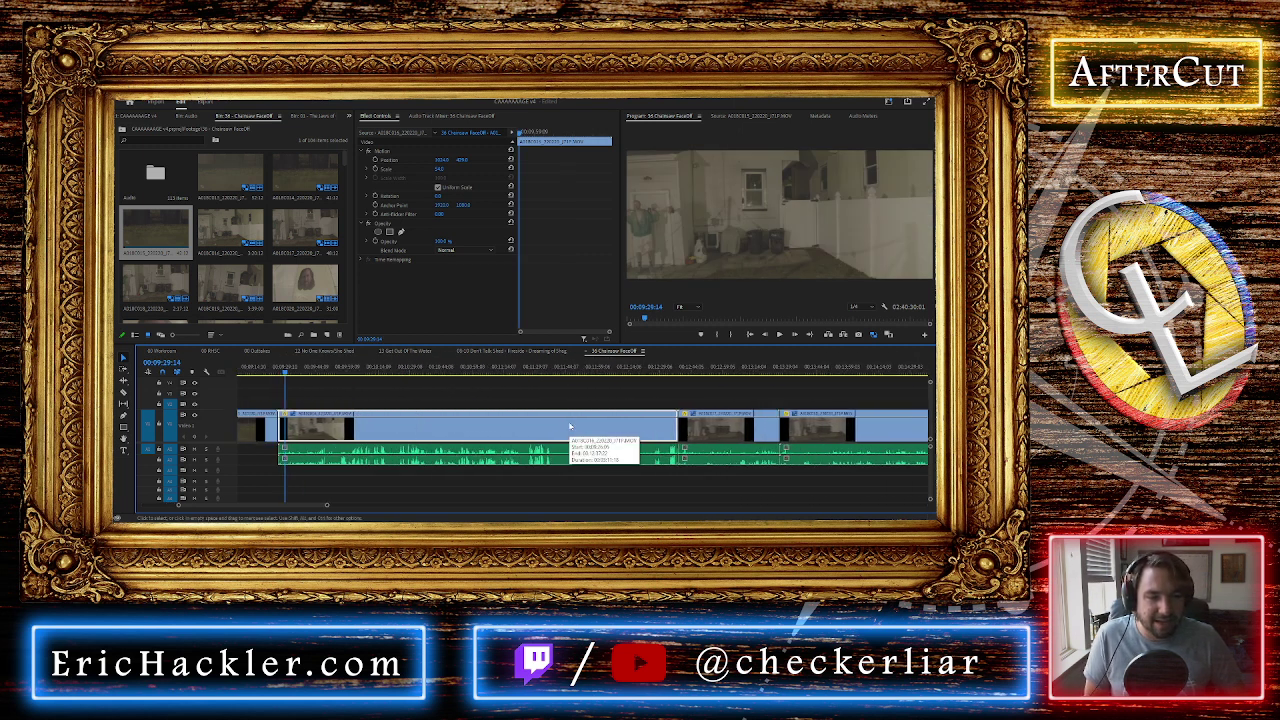
pyautogui.click(500, 392)
pyautogui.scroll(1, 503, 410)
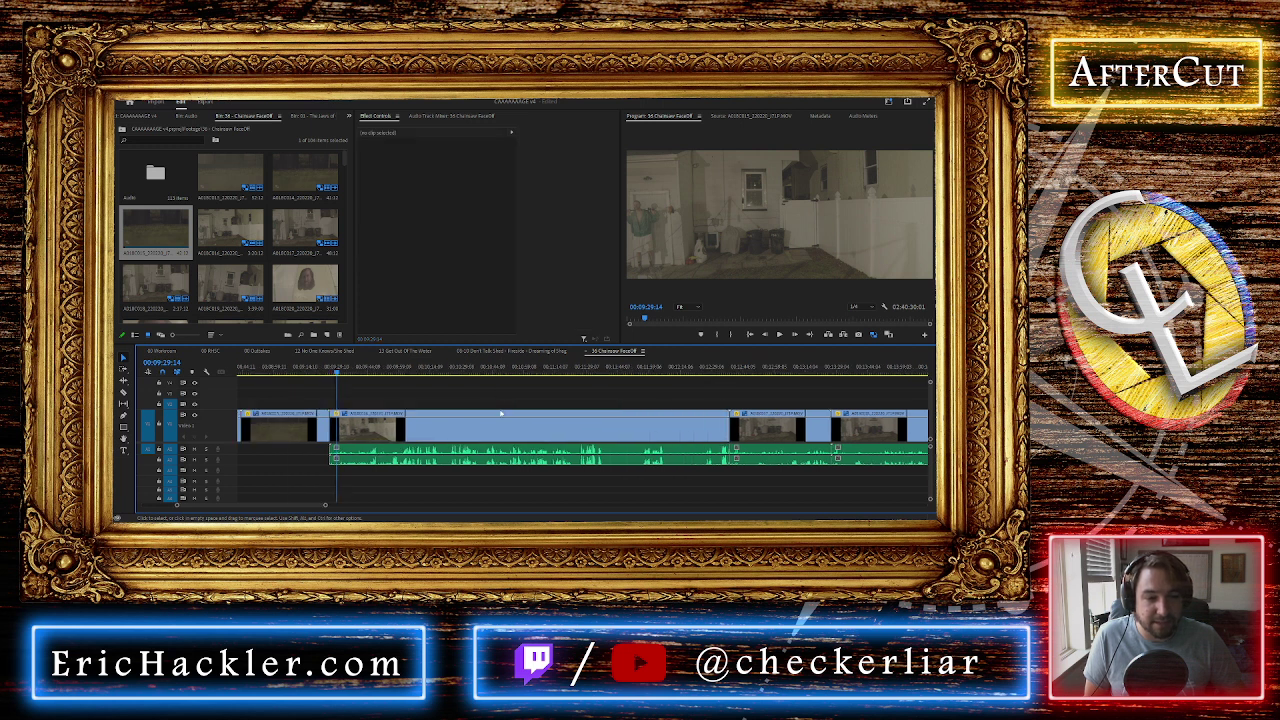
pyautogui.scroll(2, 508, 430)
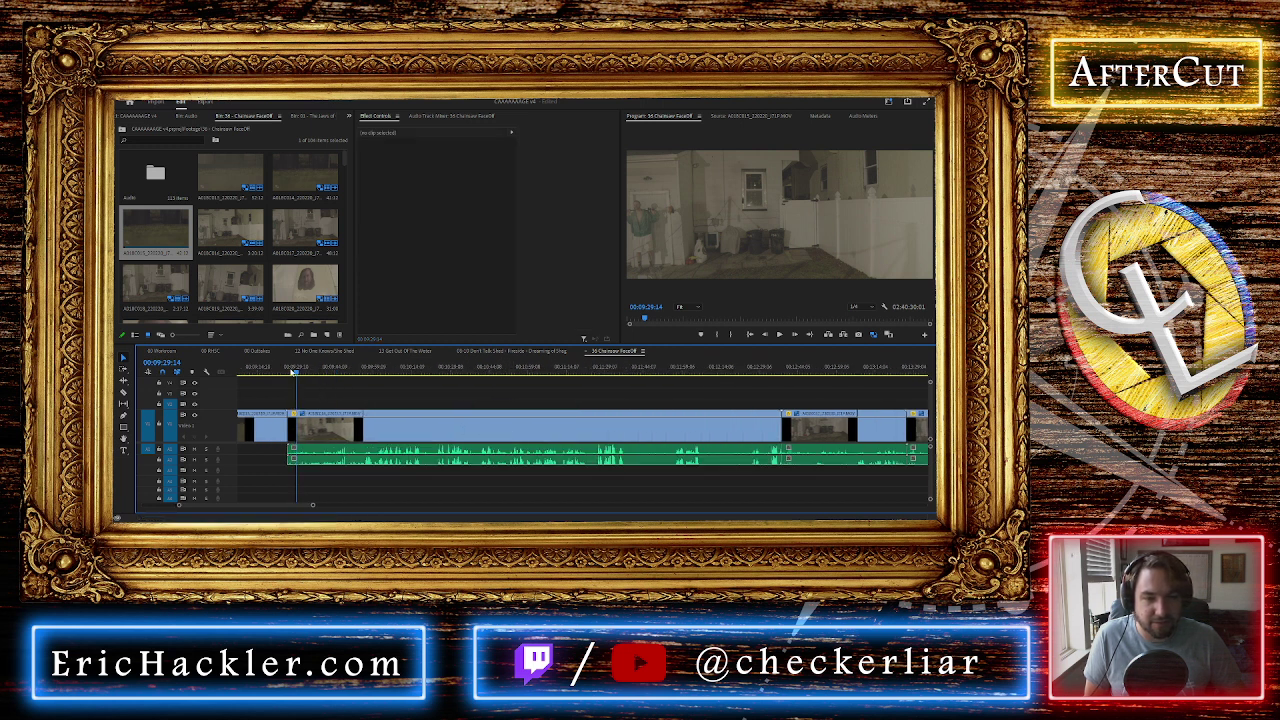
pyautogui.click(290, 371)
pyautogui.hotkey('shift', 'Left')
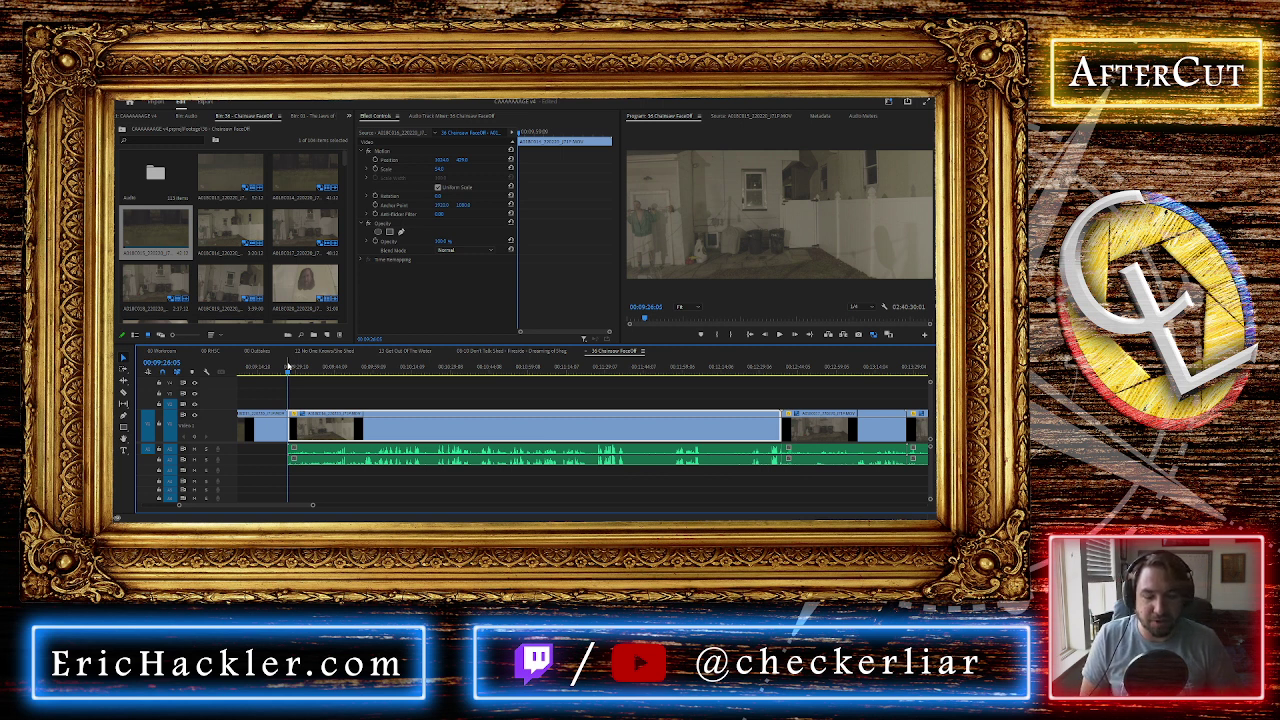
pyautogui.click(343, 369)
pyautogui.moveTo(343, 369); pyautogui.dragTo(288, 369)
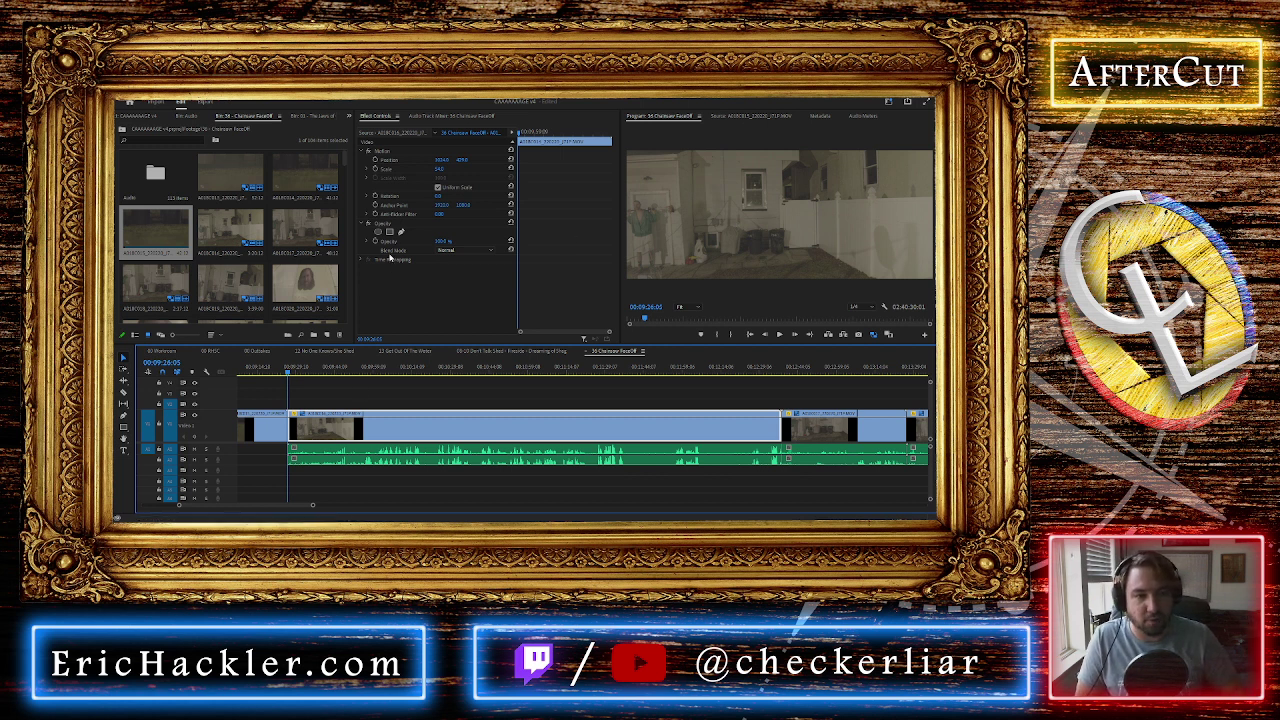
# Set the wide backyard clip's scale to 100 and shift its position horizontally to frame the man in the green shirt
pyautogui.click(443, 169)
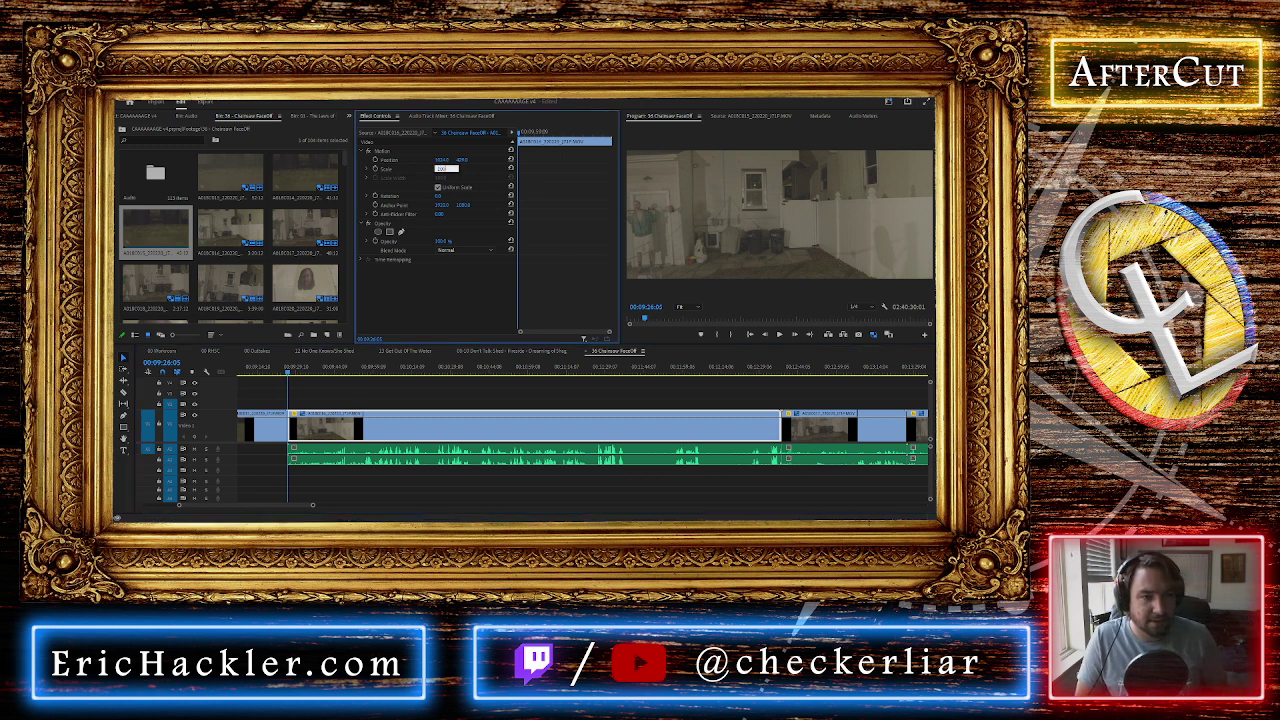
pyautogui.write('150')
pyautogui.press('Return')
pyautogui.moveTo(441, 160); pyautogui.dragTo(780, 160)
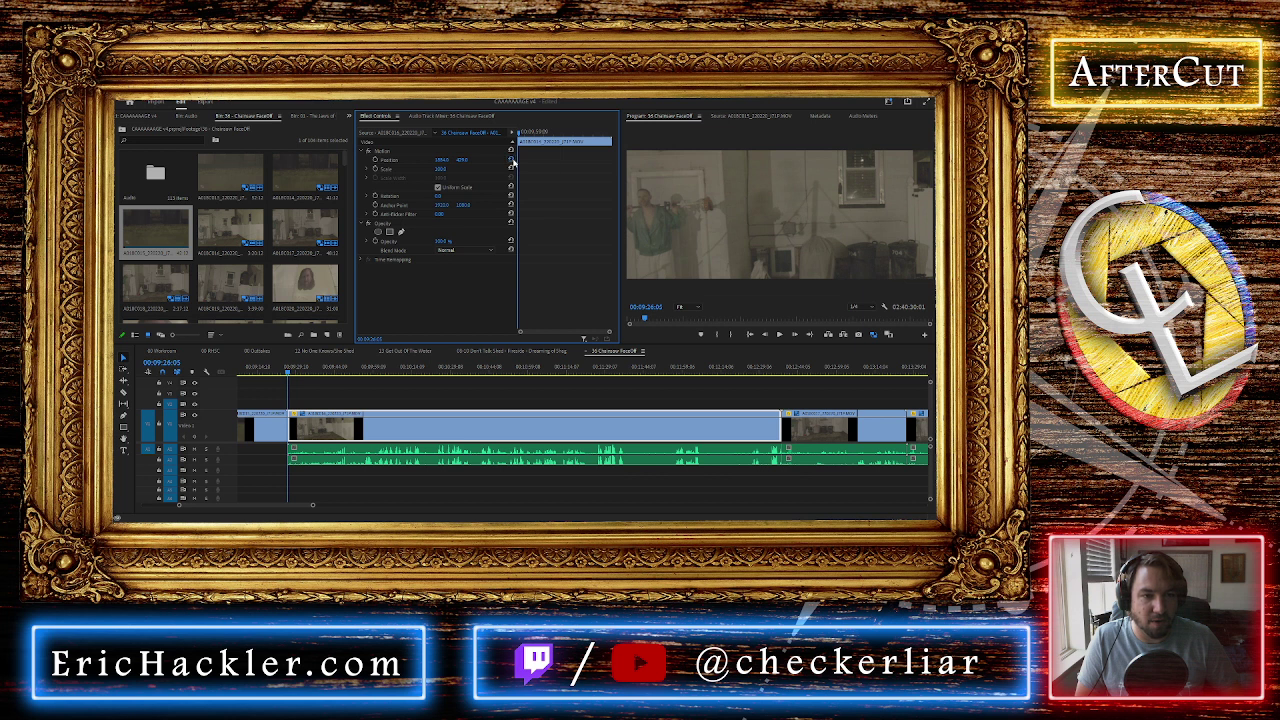
# Restore the wide backyard clip's original position and scale, and play the take through from 00:09:26:05 to its end
pyautogui.moveTo(512, 160); pyautogui.dragTo(483, 172)
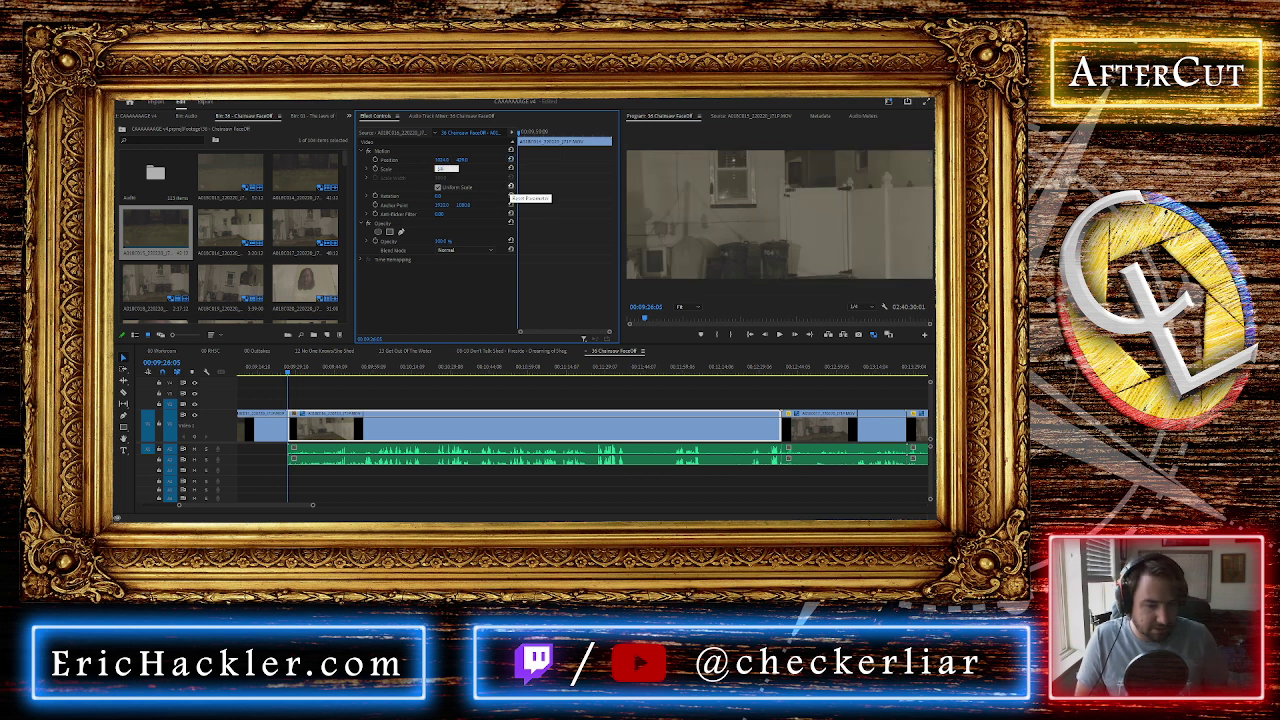
pyautogui.click(511, 187)
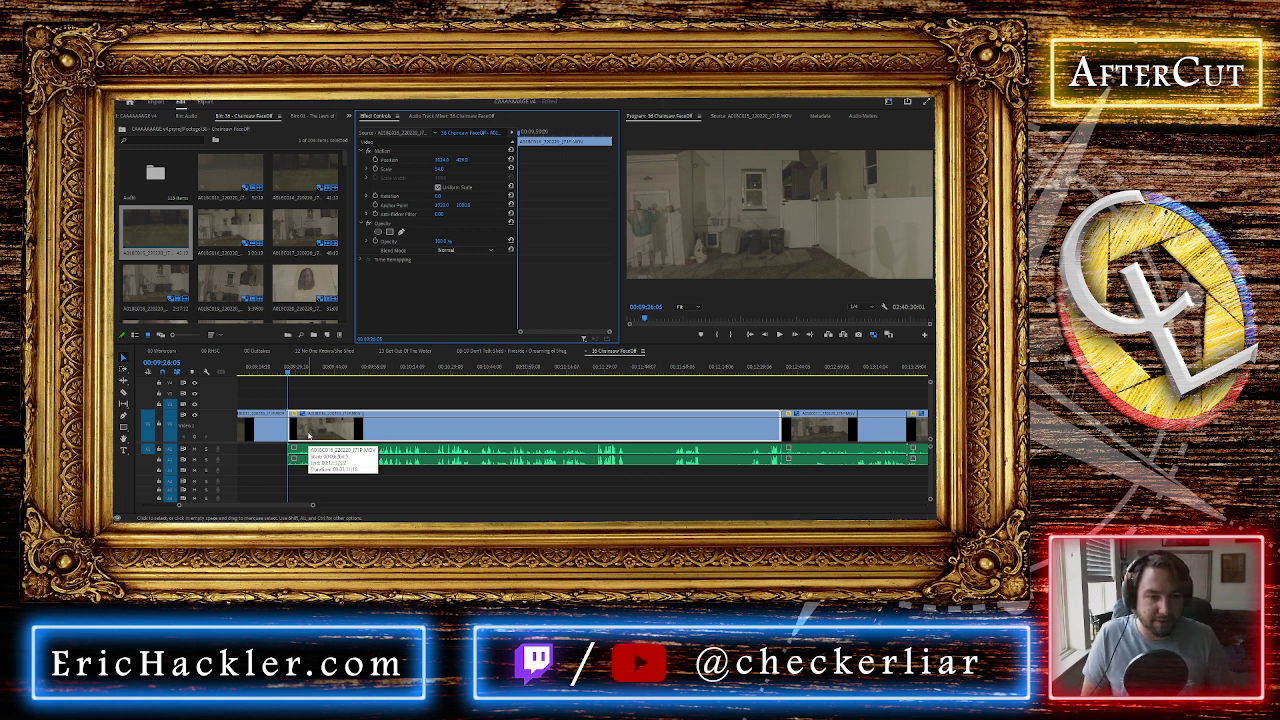
pyautogui.press('space')
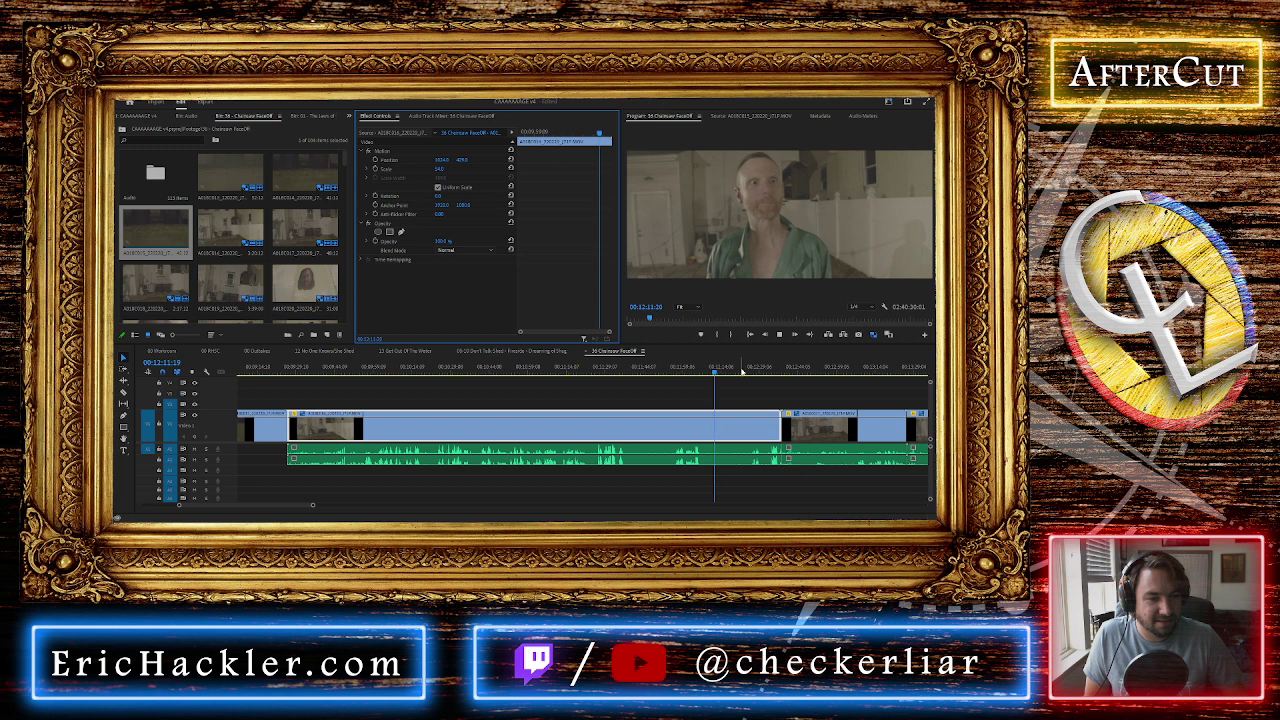
pyautogui.scroll(-4, 737, 431)
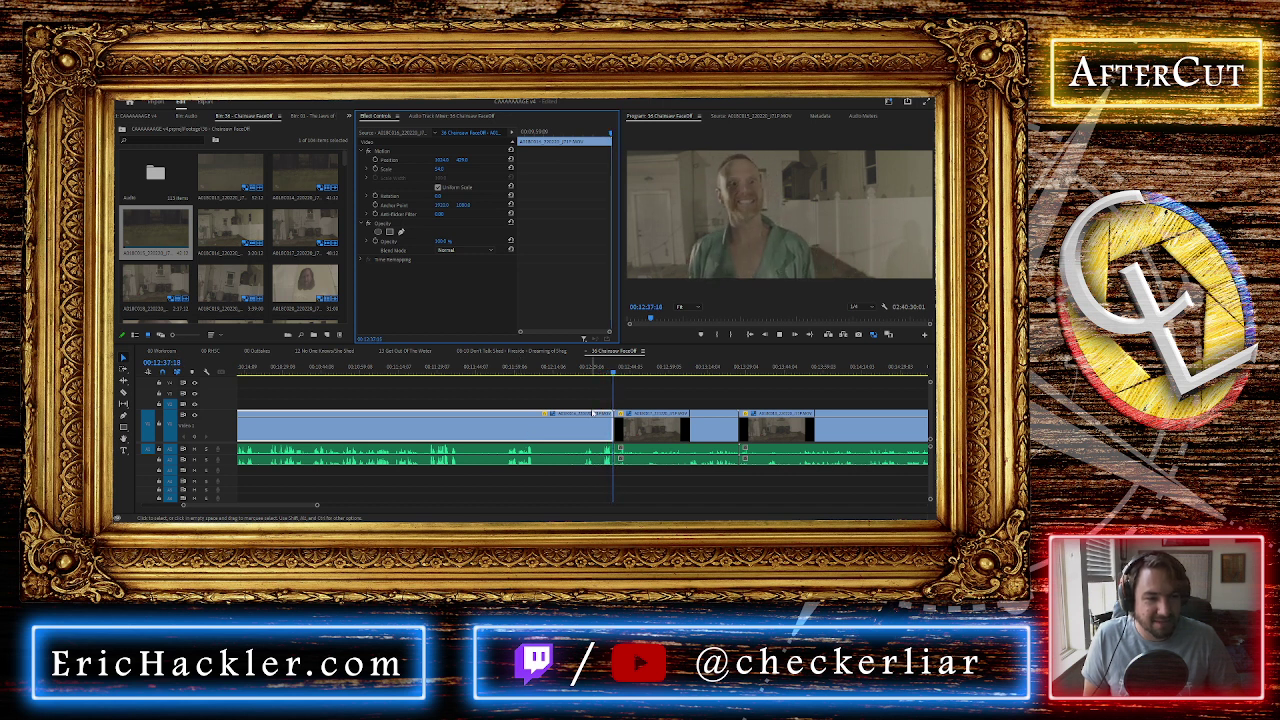
# Review the backyard take's wide opening and its close-ups of the man in green, ending at 00:09:59:09
pyautogui.click(533, 369)
pyautogui.scroll(3, 533, 370)
pyautogui.click(411, 370)
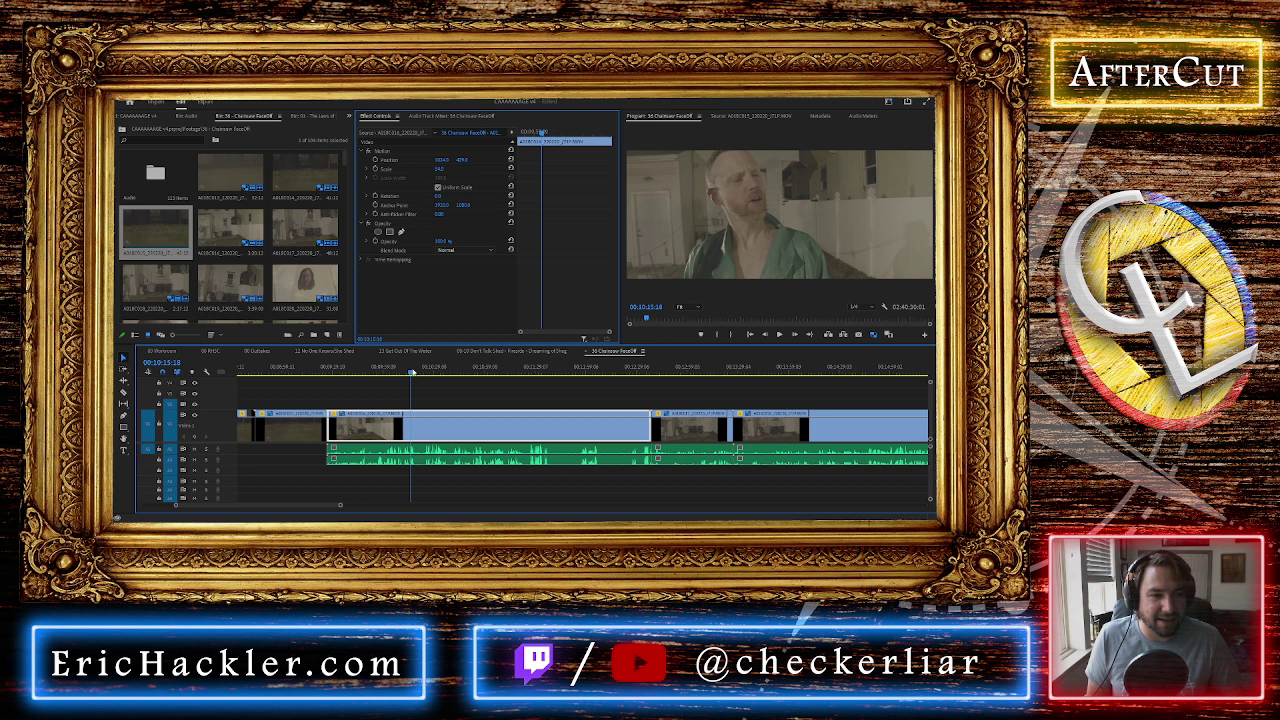
pyautogui.moveTo(412, 370); pyautogui.dragTo(419, 370)
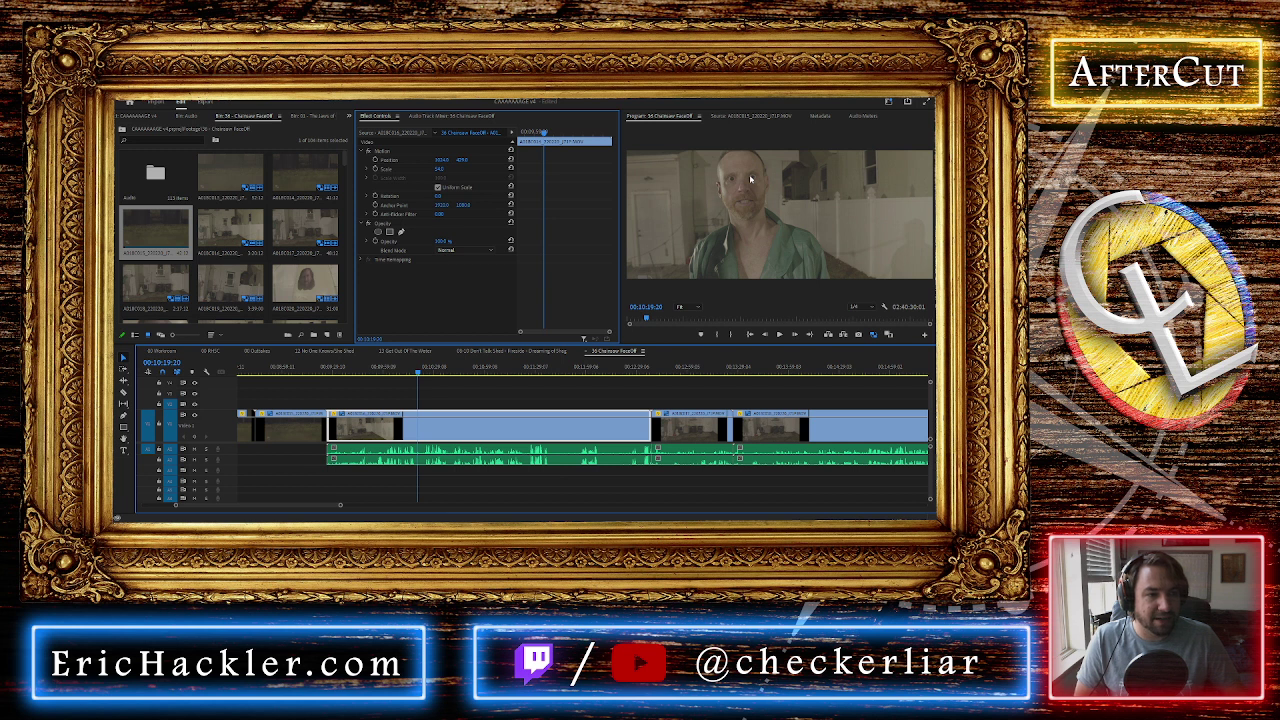
pyautogui.click(351, 370)
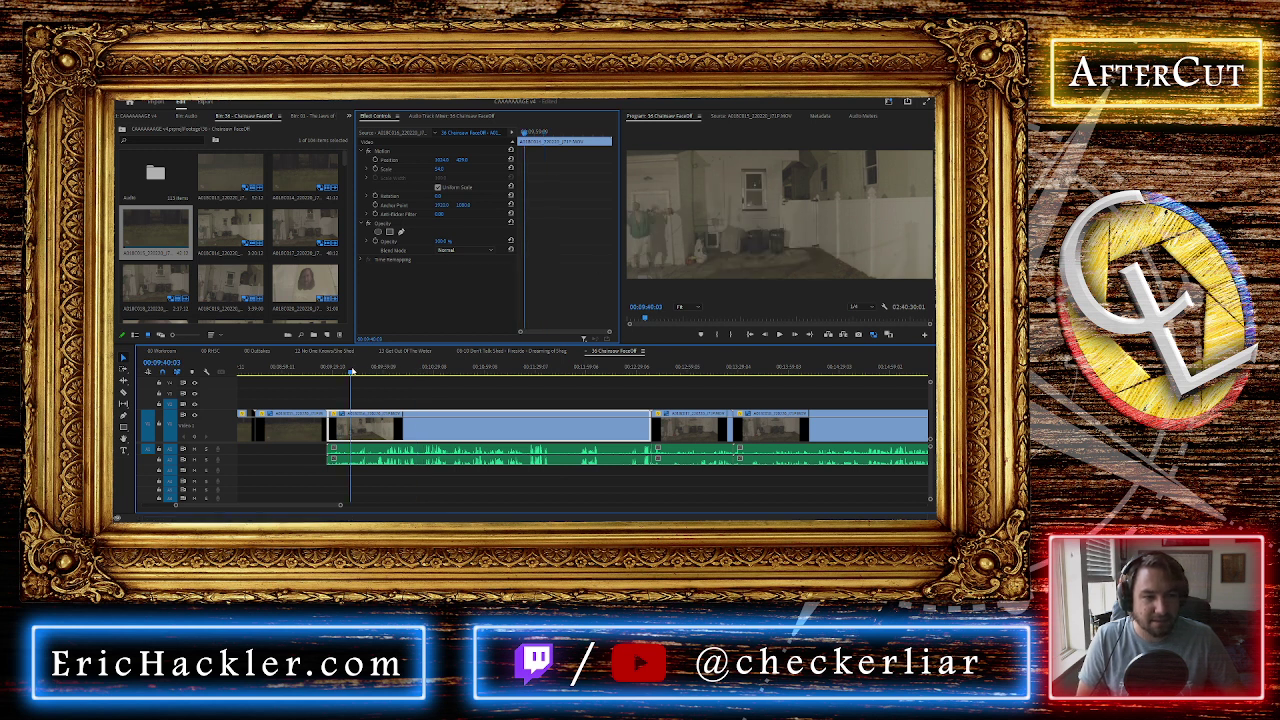
pyautogui.click(355, 370)
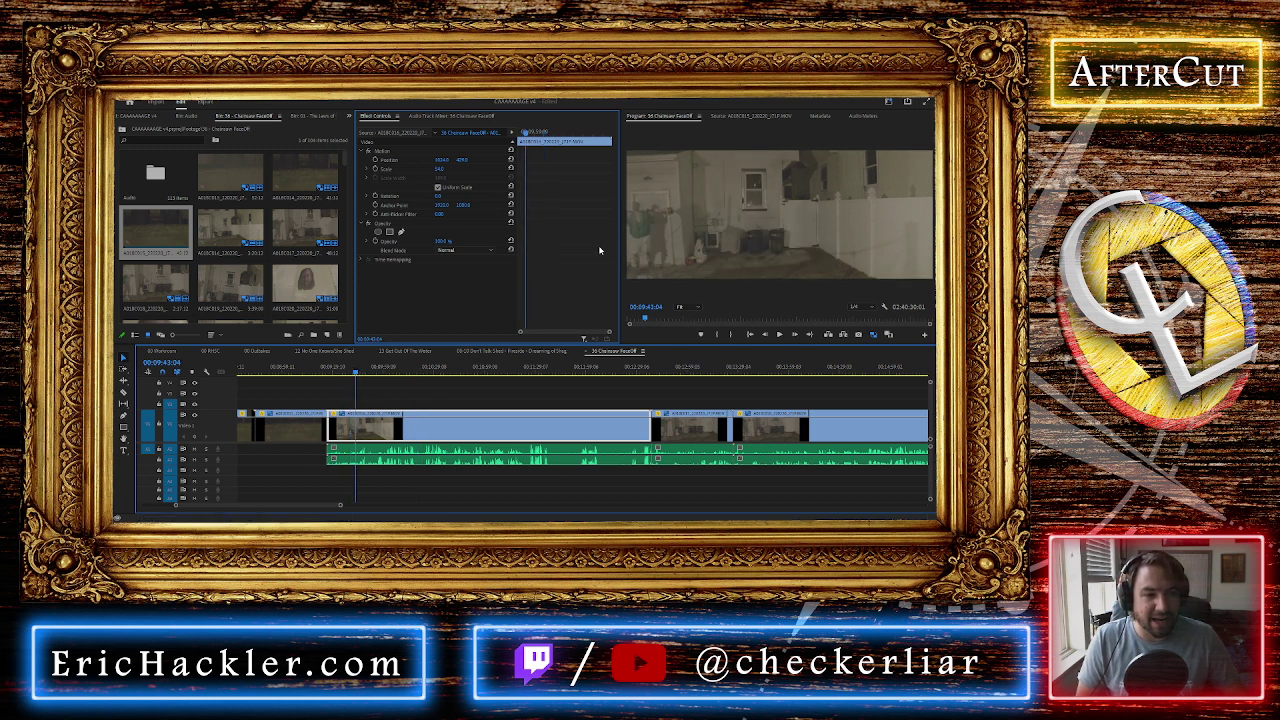
pyautogui.click(401, 370)
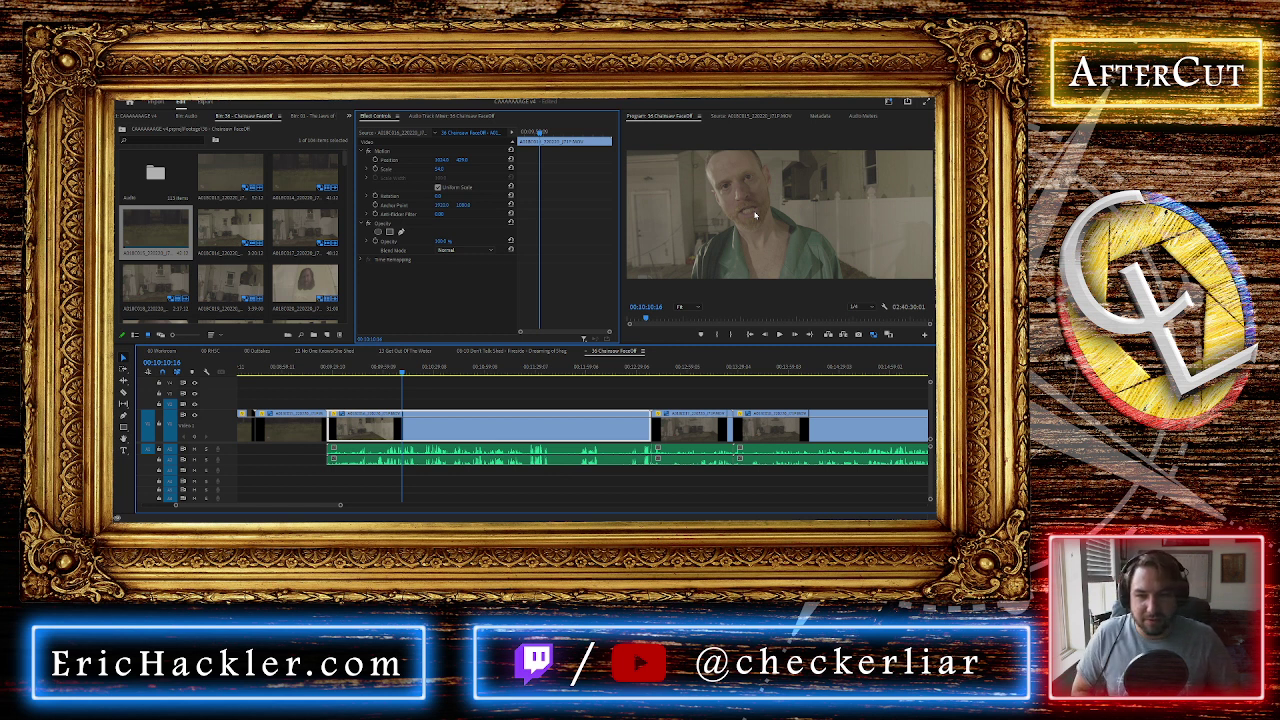
pyautogui.click(446, 369)
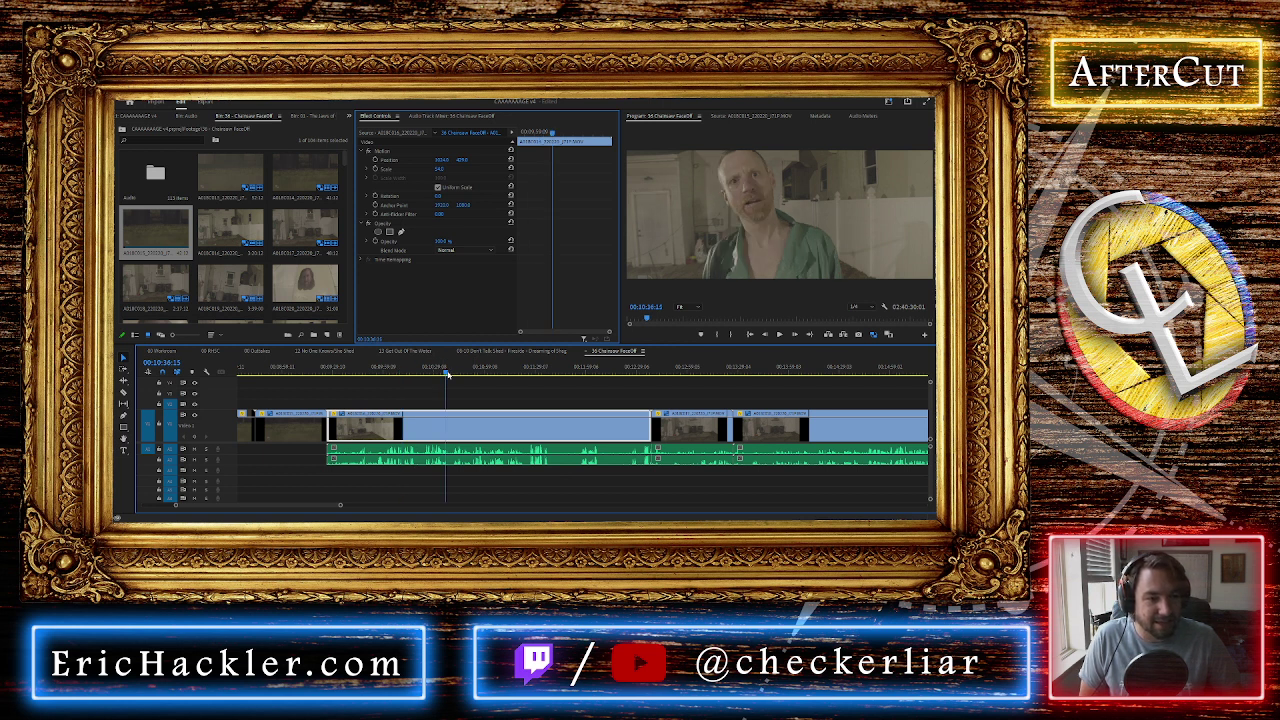
pyautogui.moveTo(447, 374); pyautogui.dragTo(378, 377)
pyautogui.press('space')
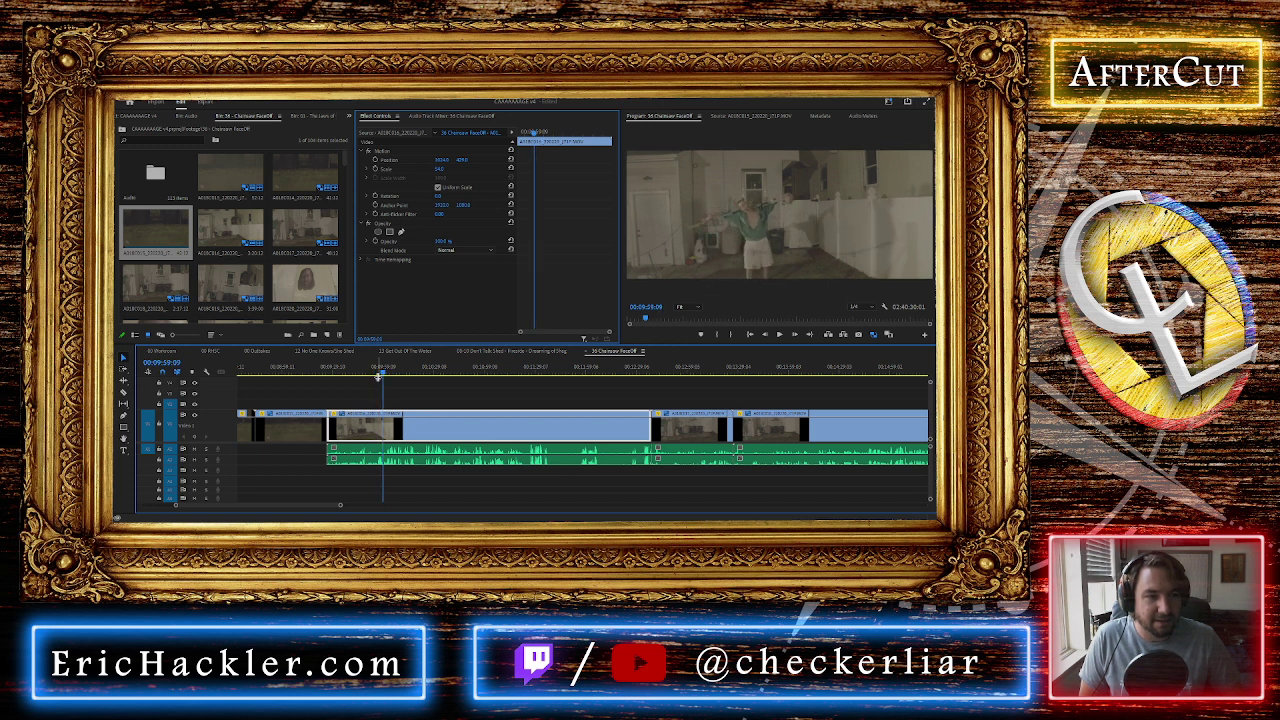
# Try a larger scale and shifted horizontal and vertical positions at 00:09:59:09 to reframe the man in the green shirt
pyautogui.moveTo(463, 160); pyautogui.dragTo(405, 160)
pyautogui.click(439, 168)
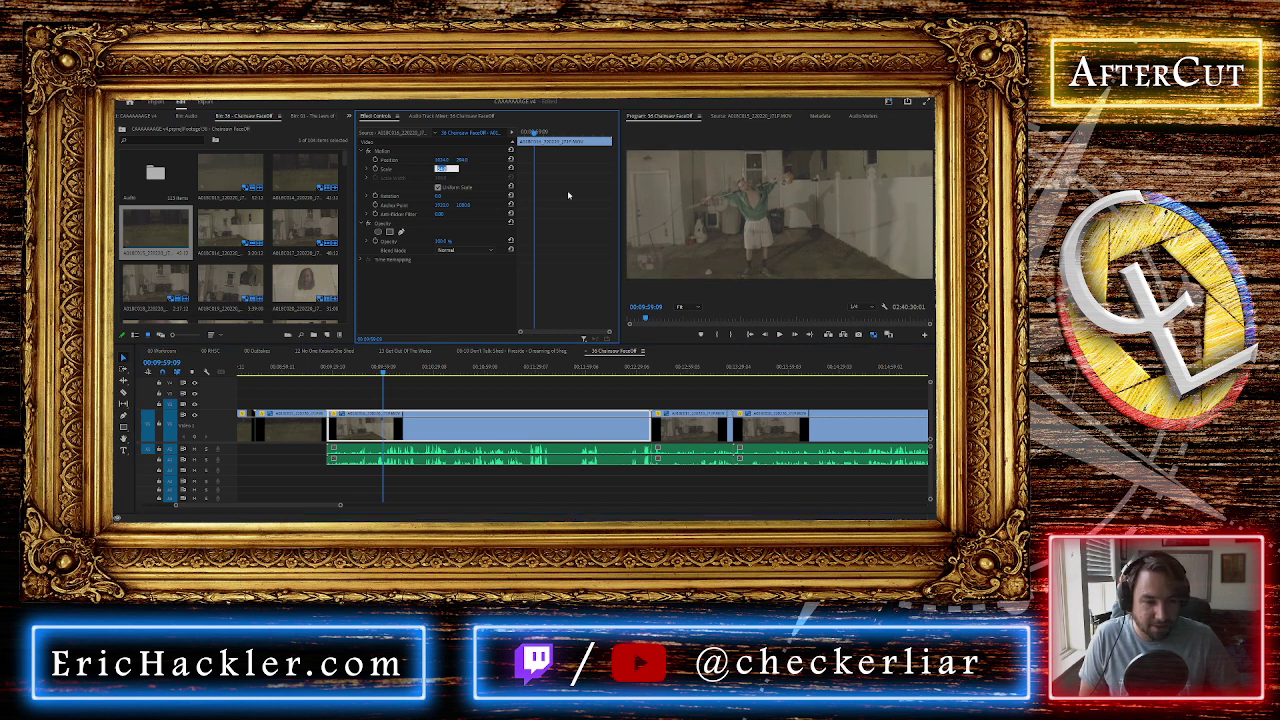
pyautogui.write('1')
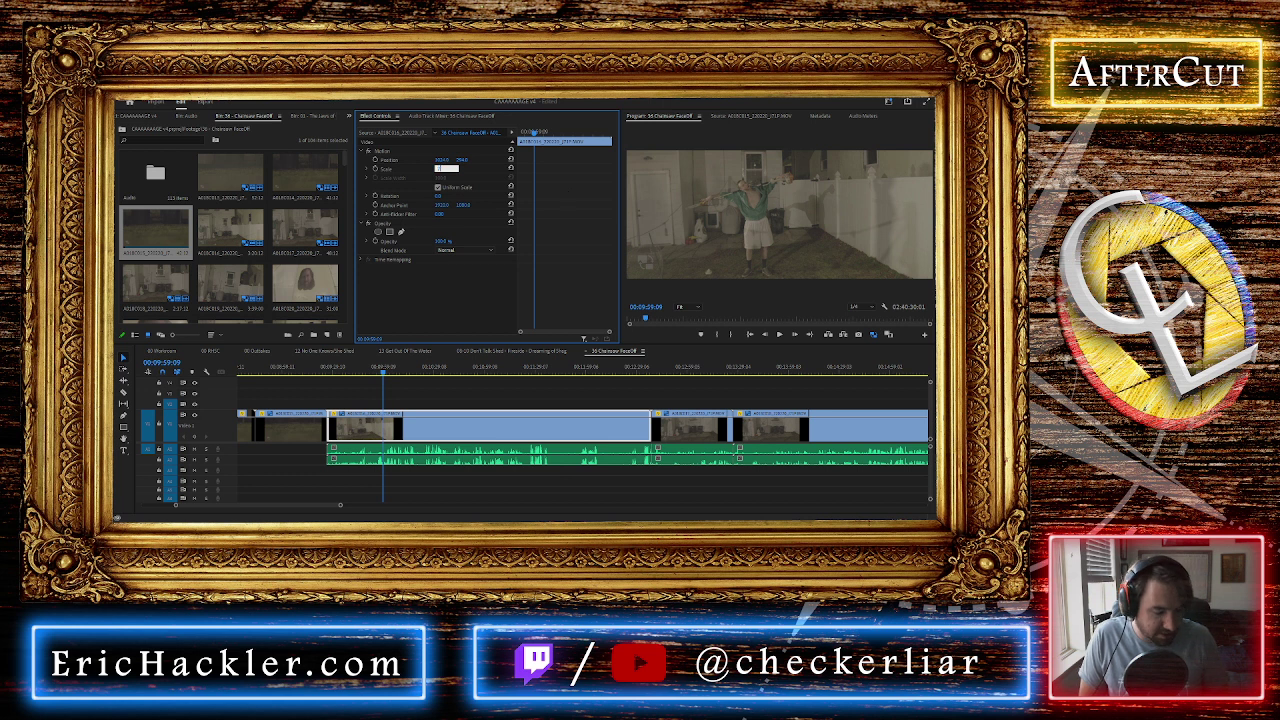
pyautogui.press('Return')
pyautogui.click(440, 168)
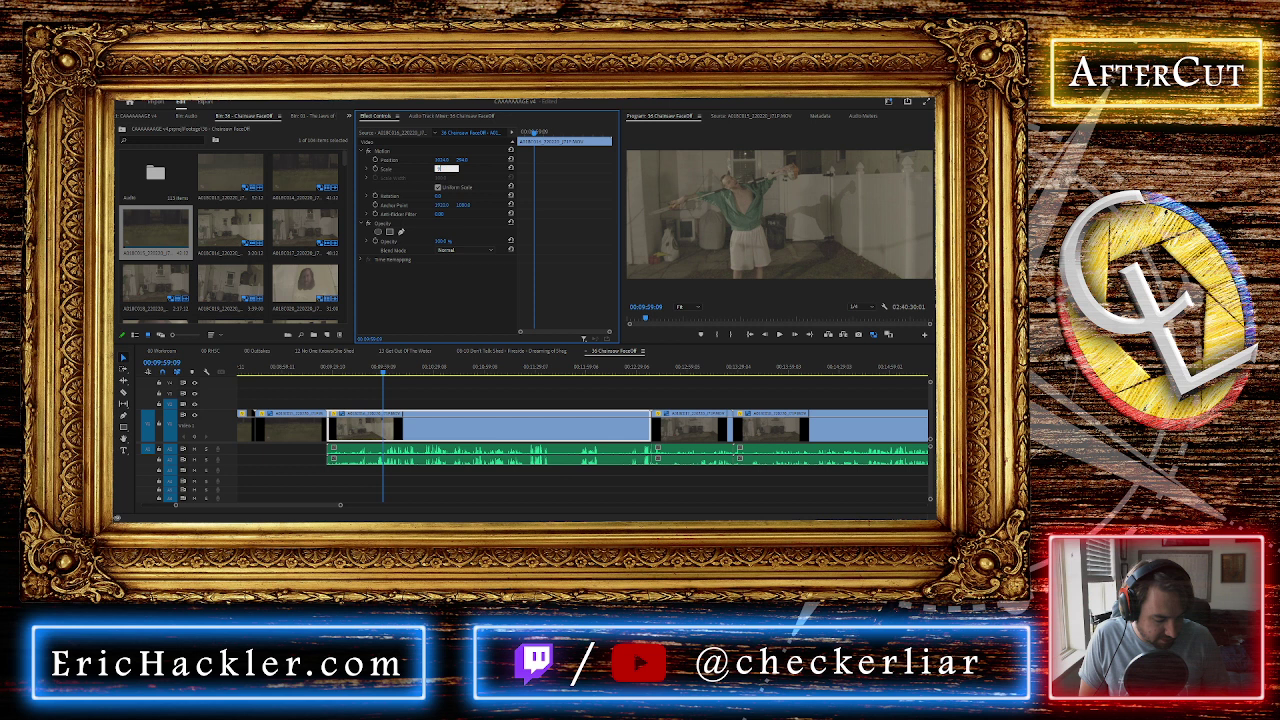
pyautogui.press('Return')
pyautogui.moveTo(441, 159); pyautogui.dragTo(580, 159)
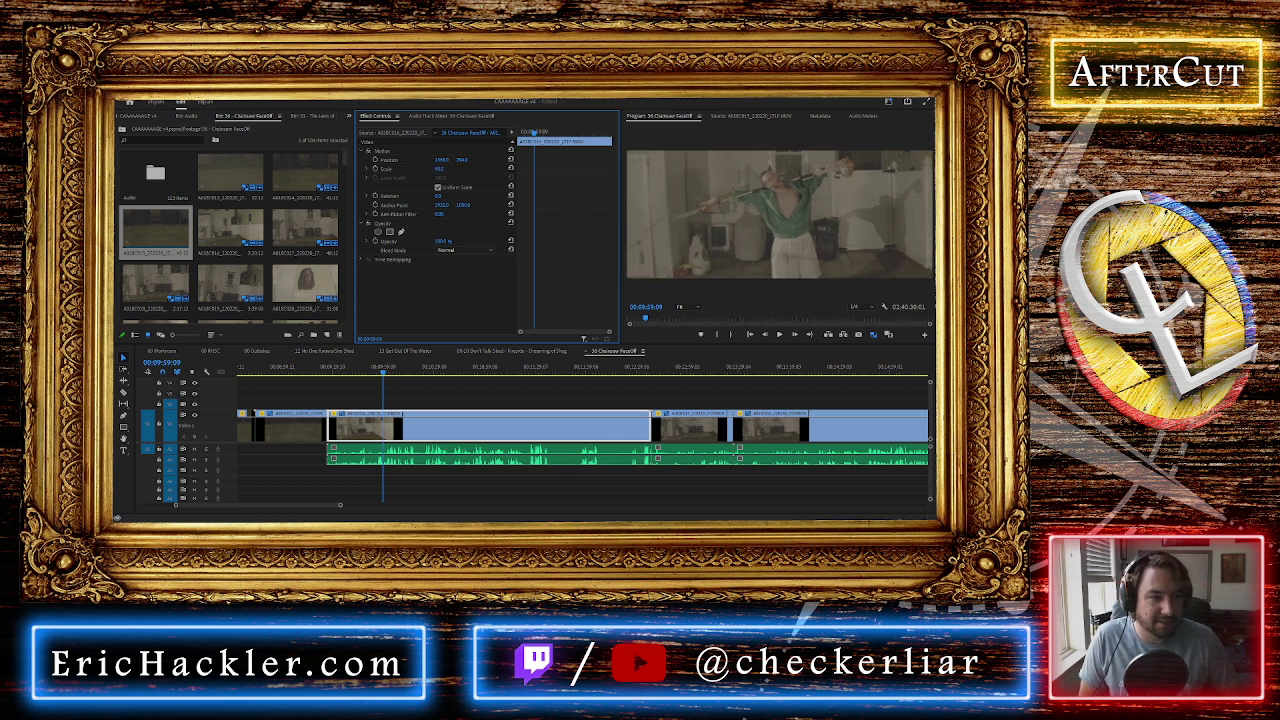
pyautogui.moveTo(459, 160); pyautogui.dragTo(438, 160)
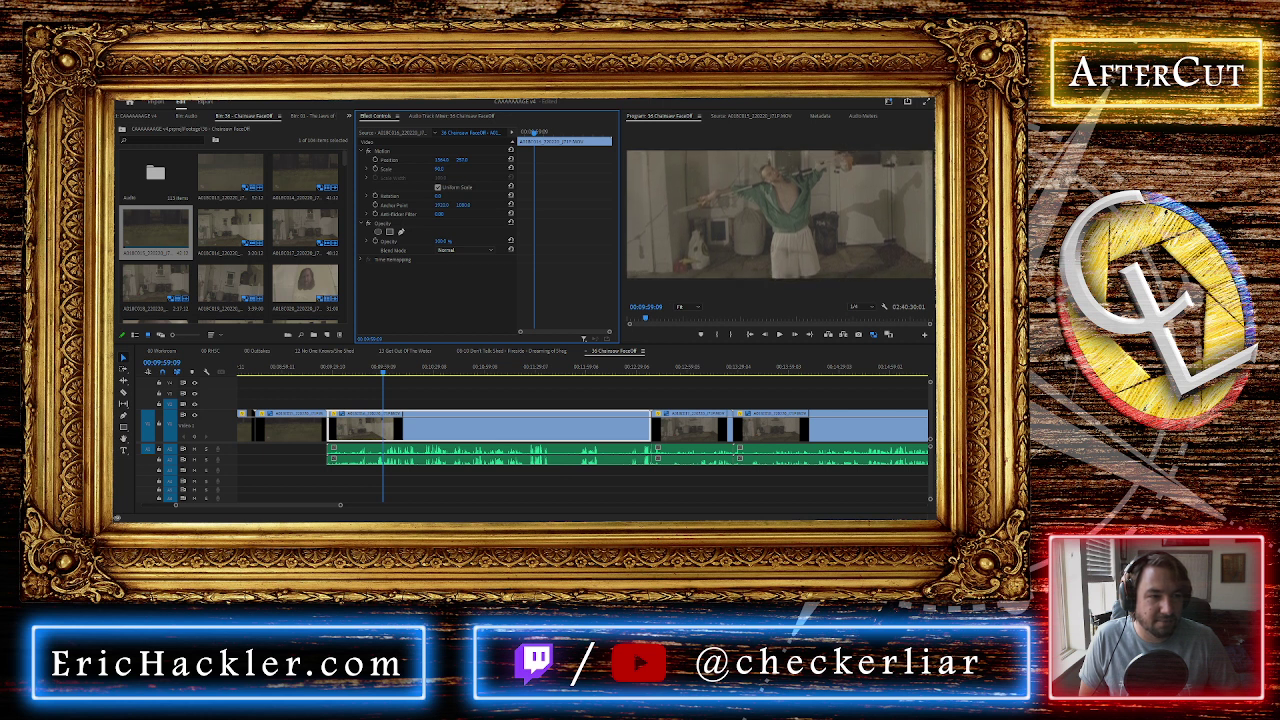
pyautogui.moveTo(443, 160); pyautogui.dragTo(430, 160)
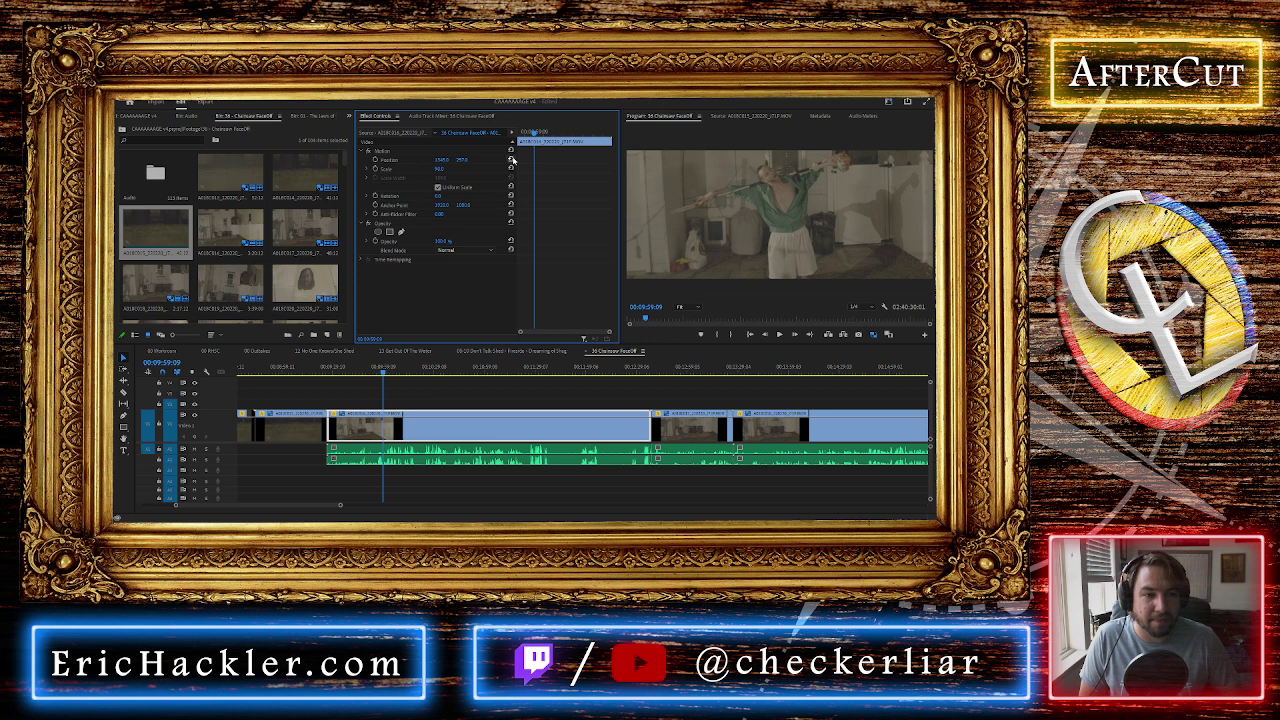
# Restore the backyard clip's original position and wide-framing scale at 00:09:59:09
pyautogui.hotkey('ctrl', 'z')
pyautogui.click(439, 169)
pyautogui.write('5')
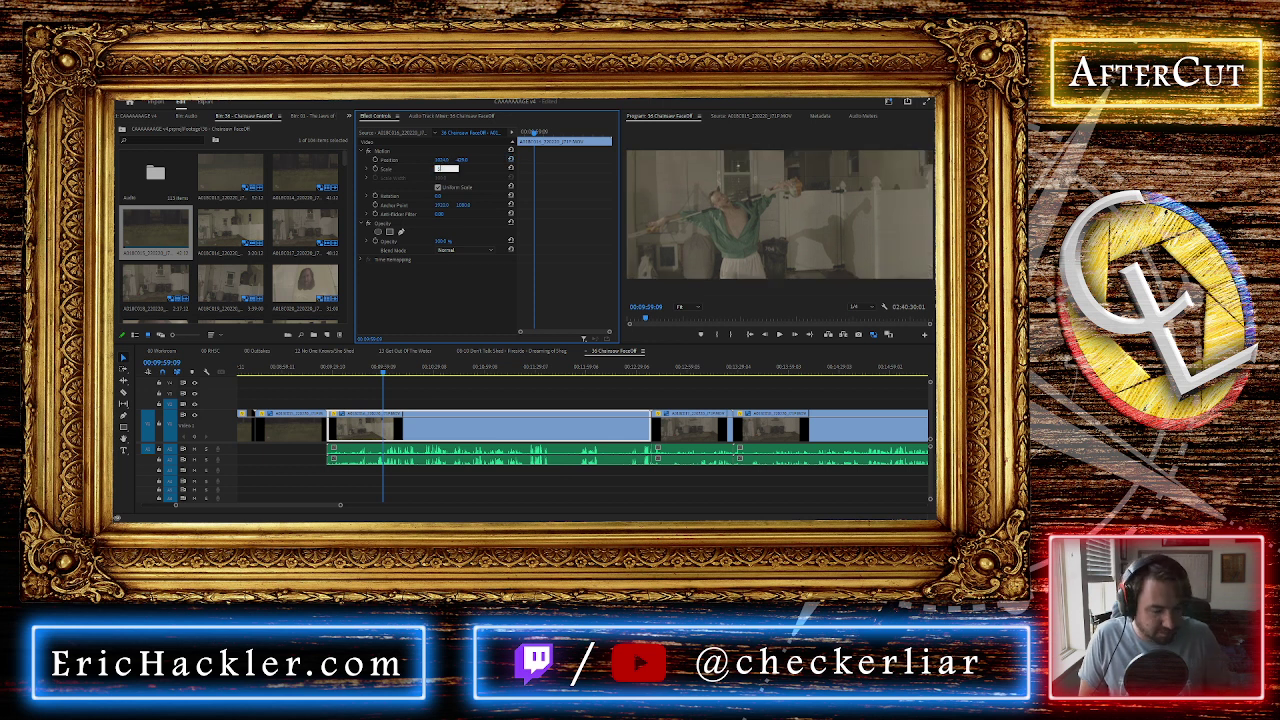
pyautogui.write('100')
pyautogui.press('Return')
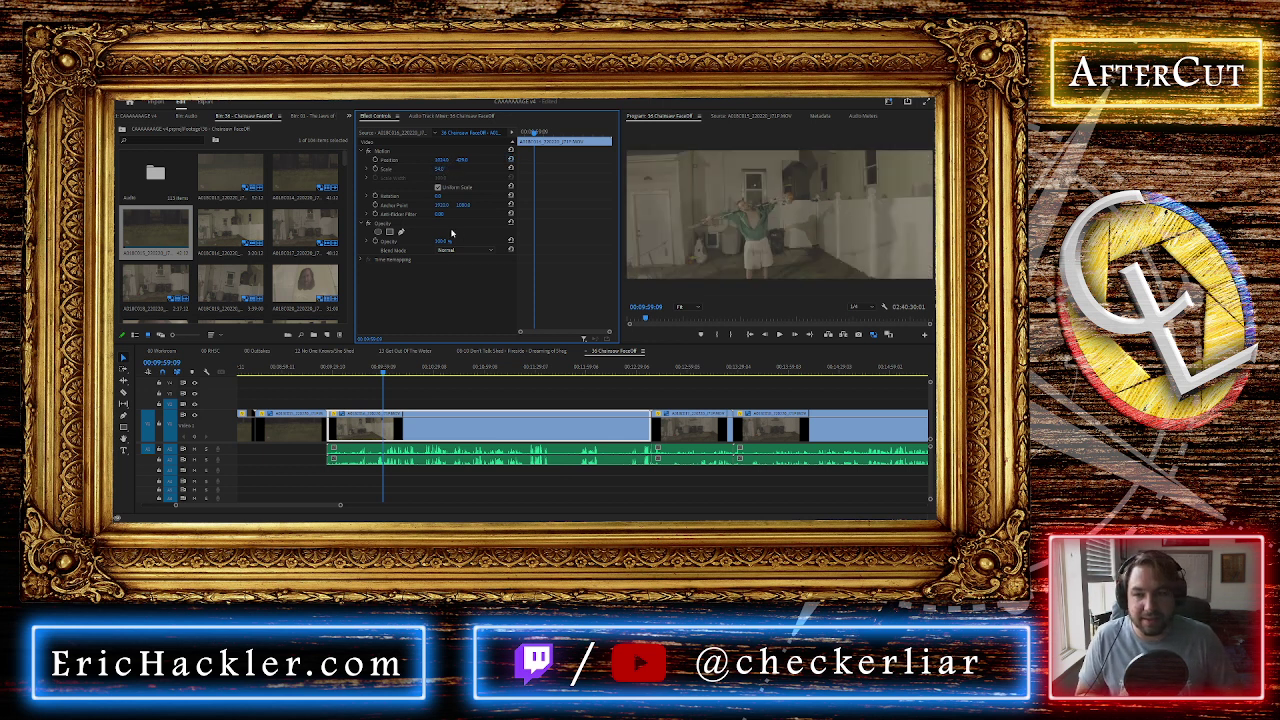
# Compare the backyard take's close-up at 00:11:48:03, its wide opening at 00:09:38:00 and the smiling close-up at 00:12:24:13
pyautogui.click(568, 371)
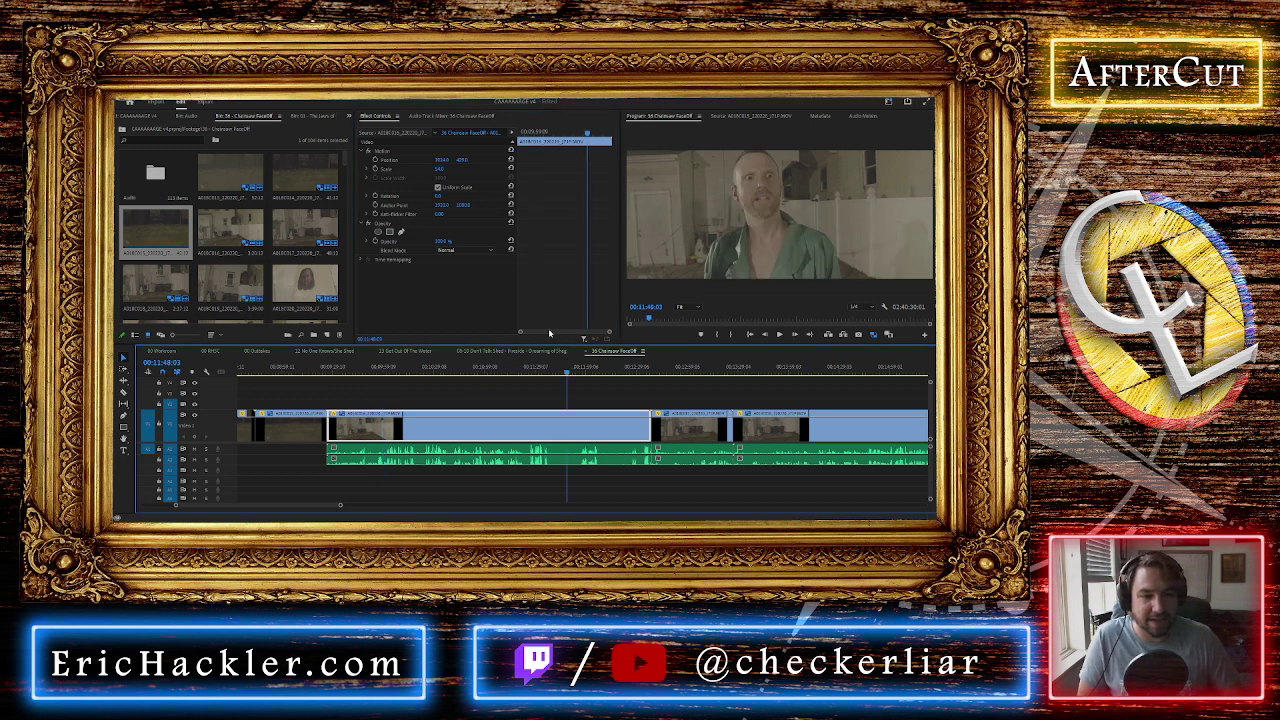
pyautogui.click(348, 371)
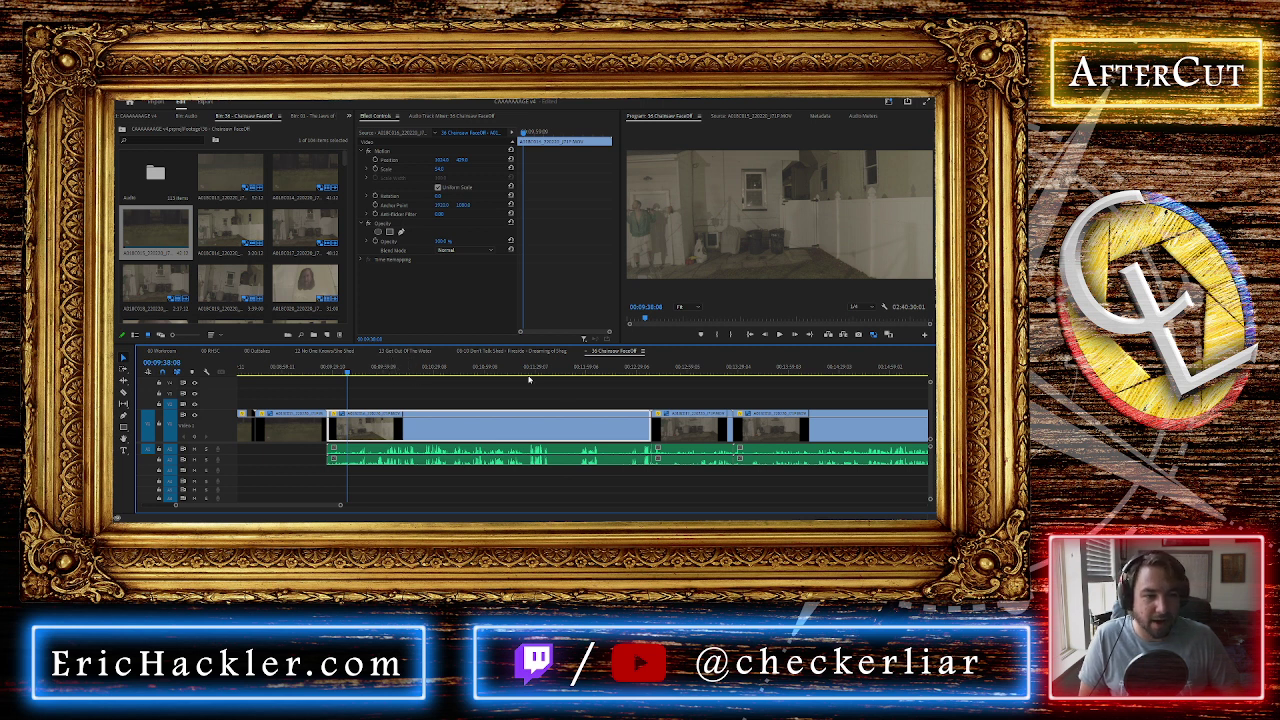
pyautogui.click(629, 368)
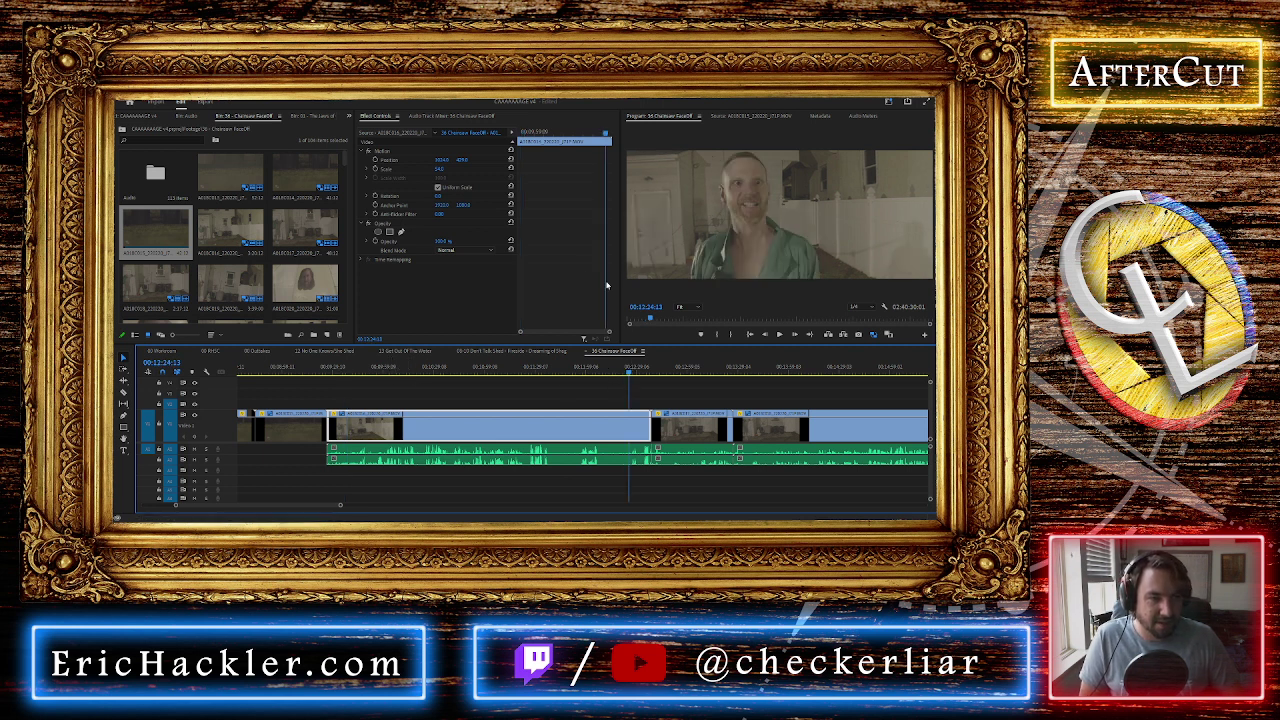
# Try scaling the clip to 100 and shifting its position to frame a tighter close-up of the smiling man's face
pyautogui.click(440, 170)
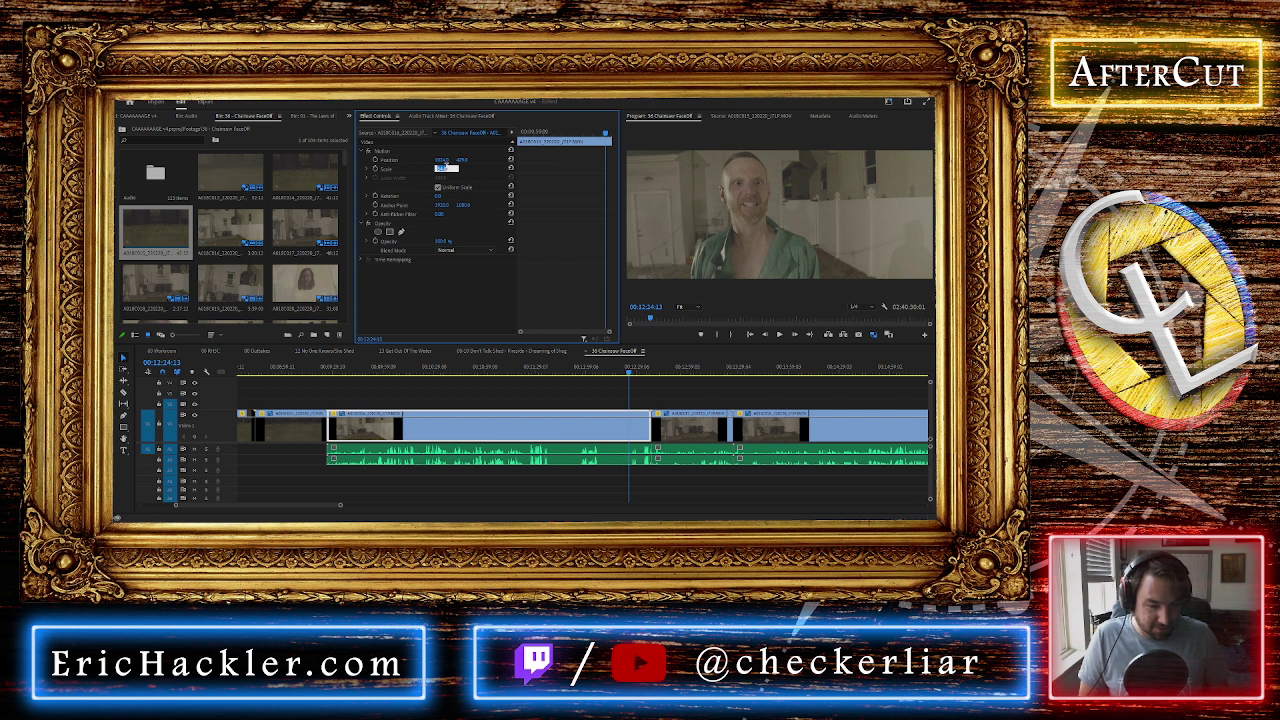
pyautogui.press('Return')
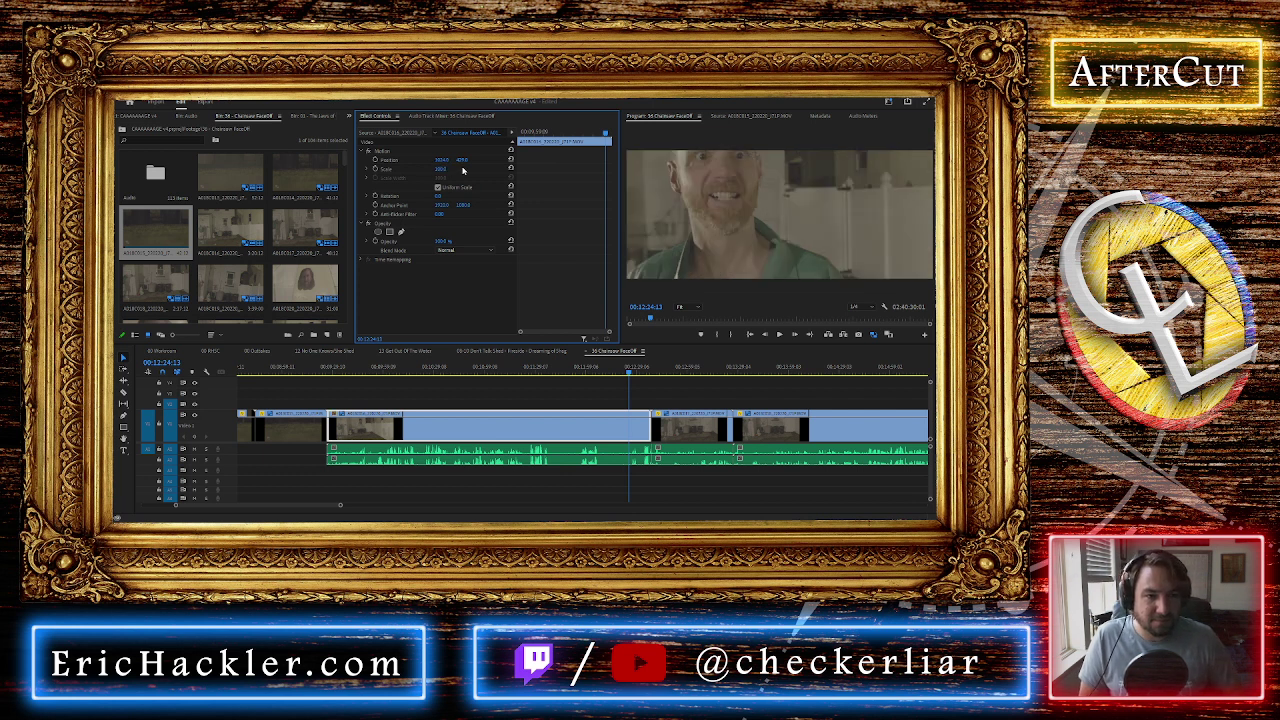
pyautogui.moveTo(462, 160); pyautogui.dragTo(529, 160)
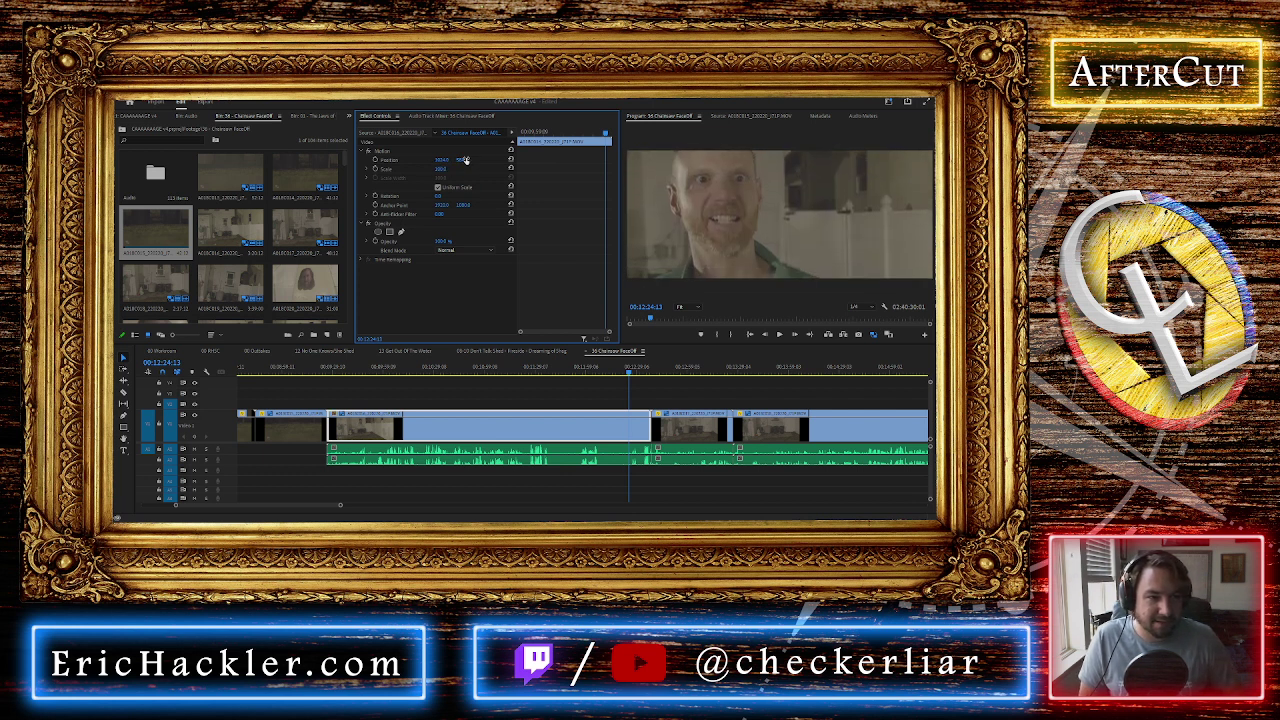
pyautogui.moveTo(441, 160)
pyautogui.mouseDown()
pyautogui.moveTo(545, 160)
pyautogui.moveTo(430, 169)
pyautogui.moveTo(455, 169)
pyautogui.mouseUp()
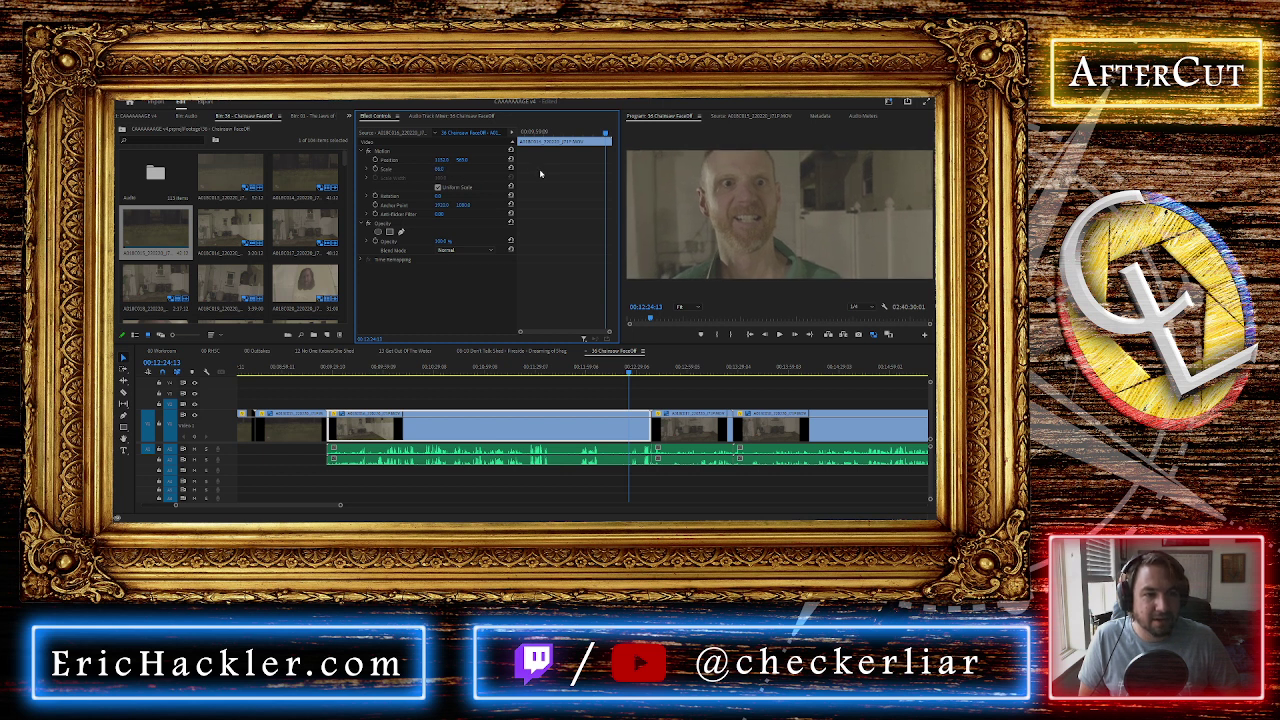
# Return the close-up at 00:12:24:13 to its original scale and position
pyautogui.click(510, 168)
pyautogui.click(443, 168)
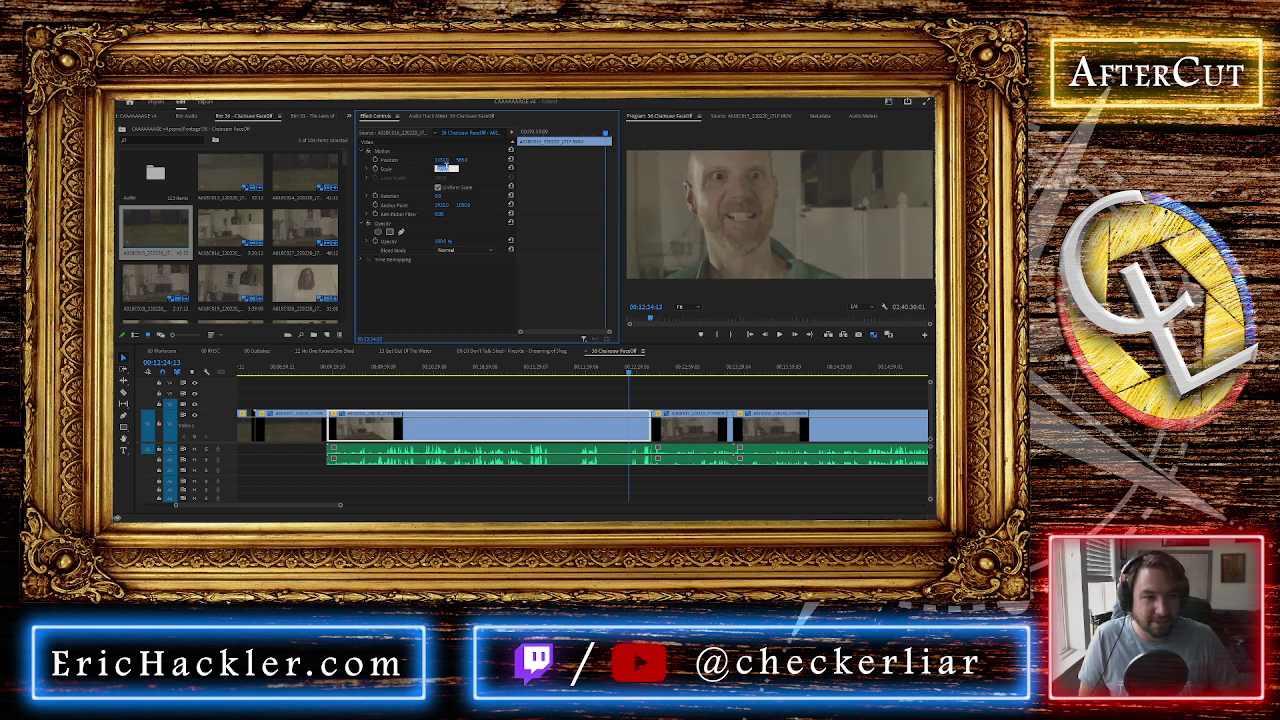
pyautogui.press('Return')
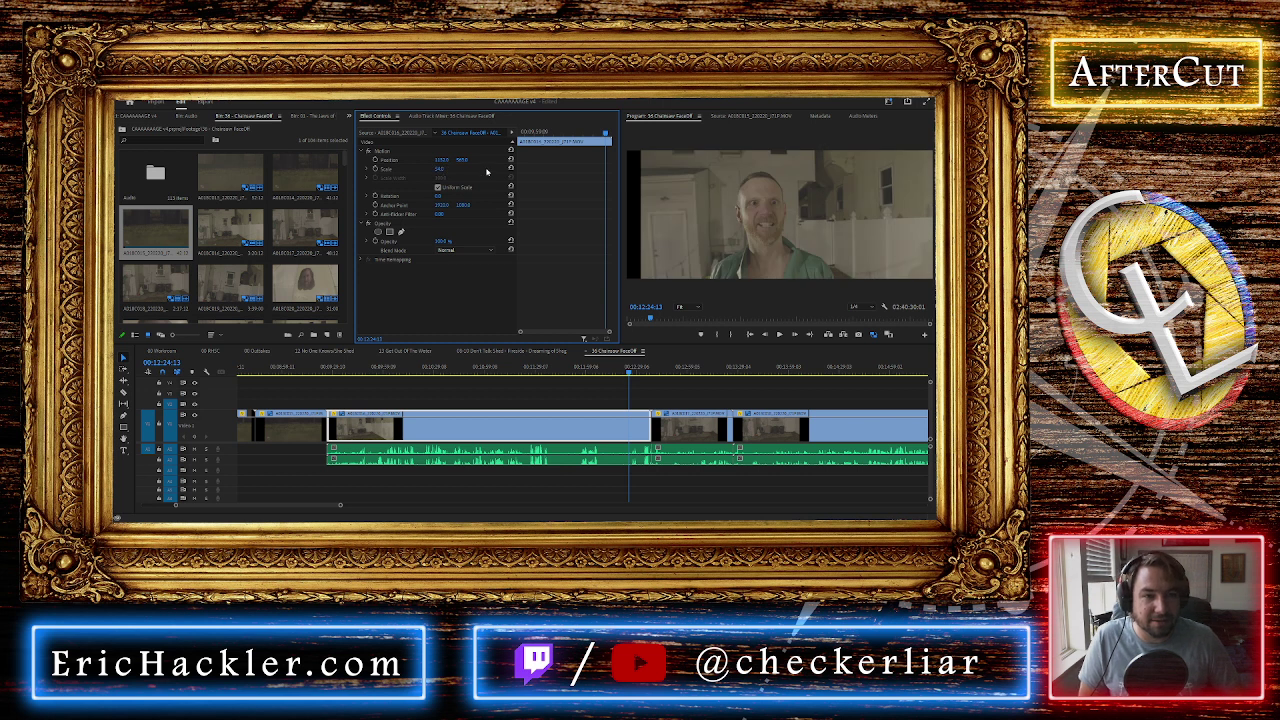
pyautogui.click(510, 159)
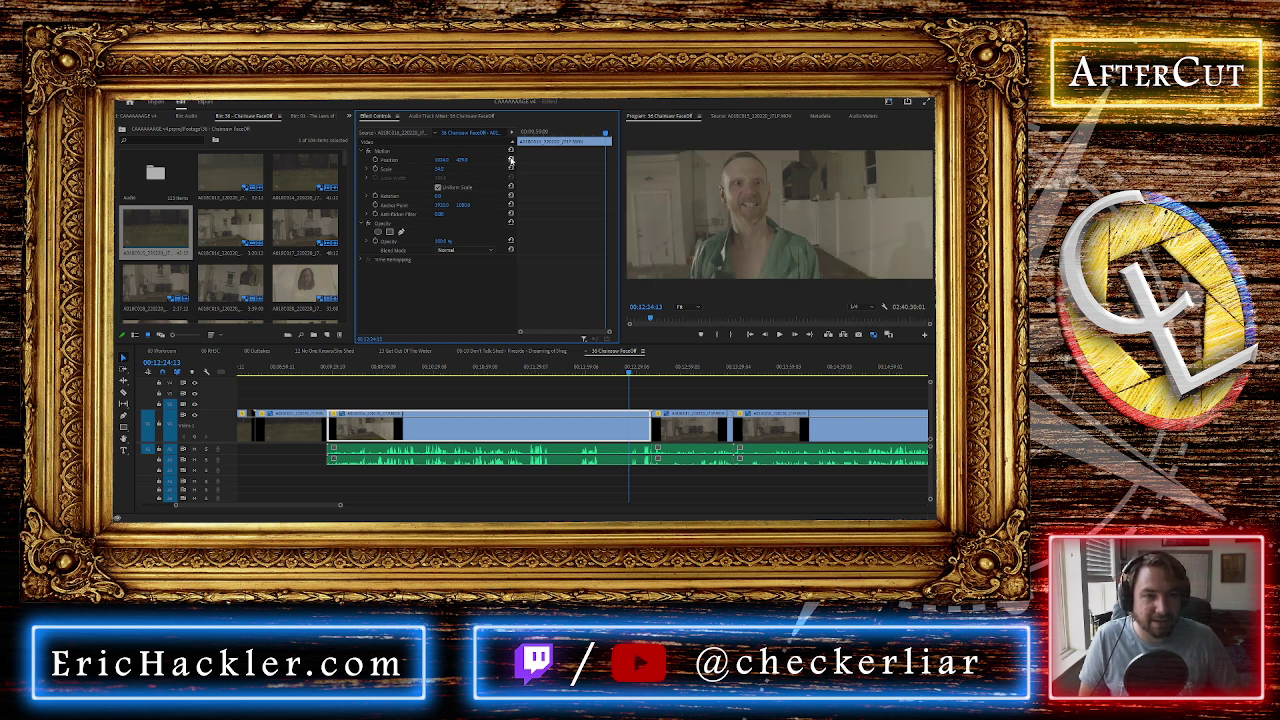
# Examine the end of the long backyard clip and the start of the next clip, and return to 00:09:48:14
pyautogui.click(643, 371)
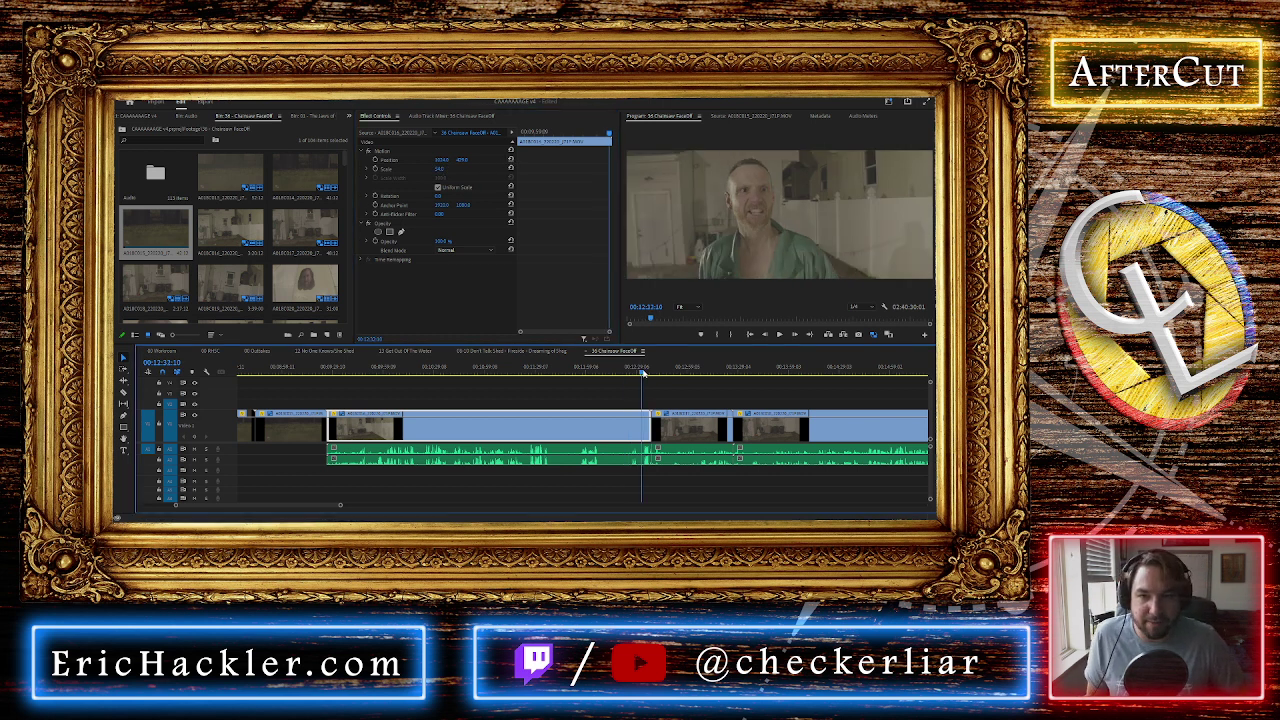
pyautogui.scroll(2, 728, 380)
pyautogui.scroll(-4, 545, 380)
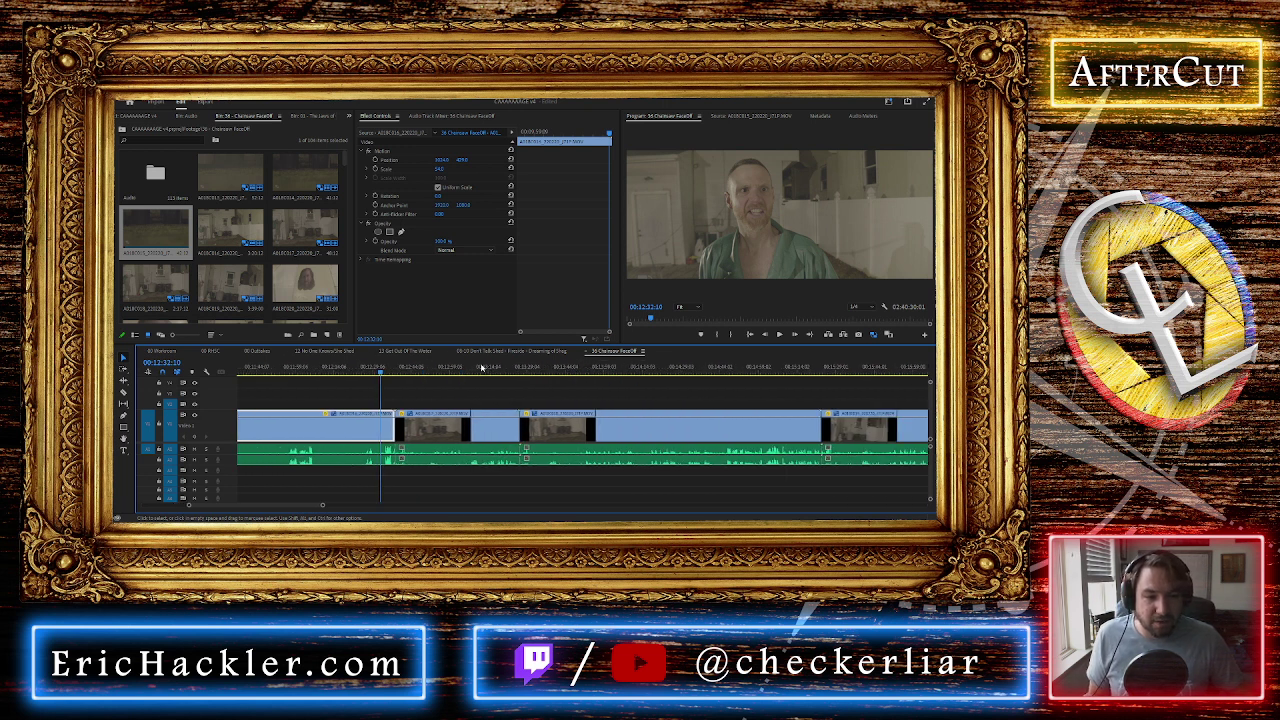
pyautogui.click(406, 371)
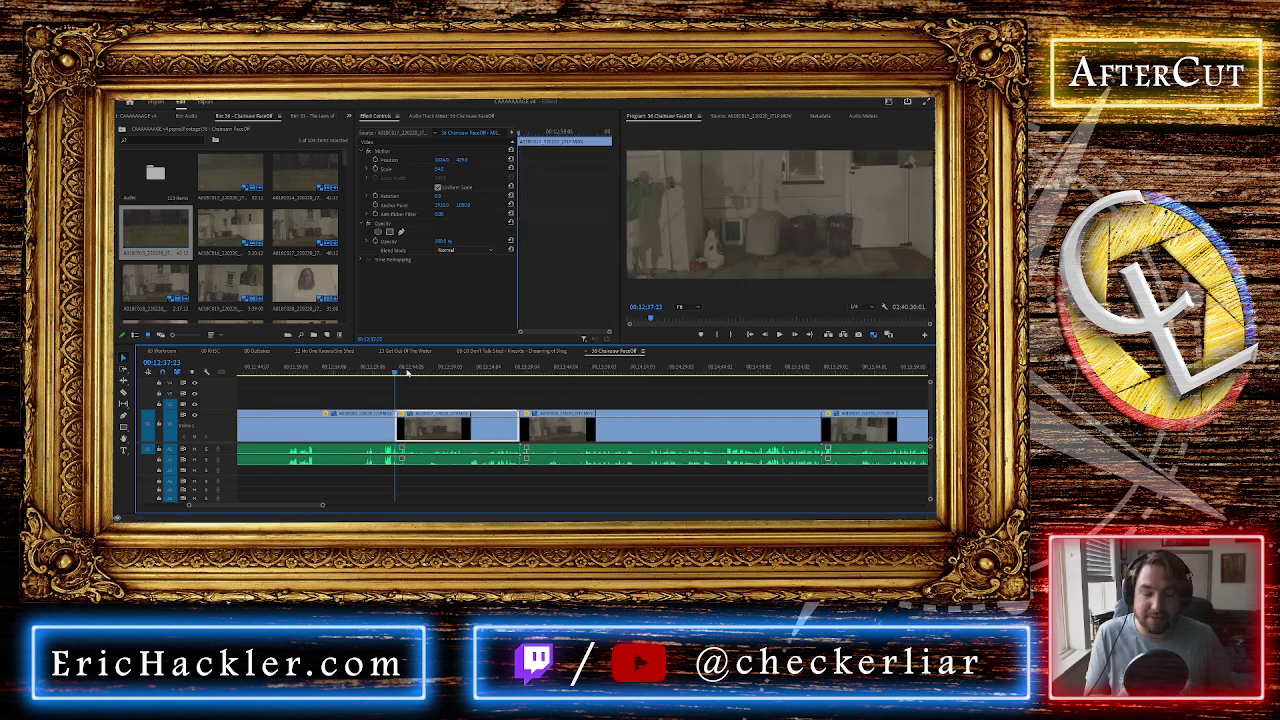
pyautogui.scroll(3, 363, 423)
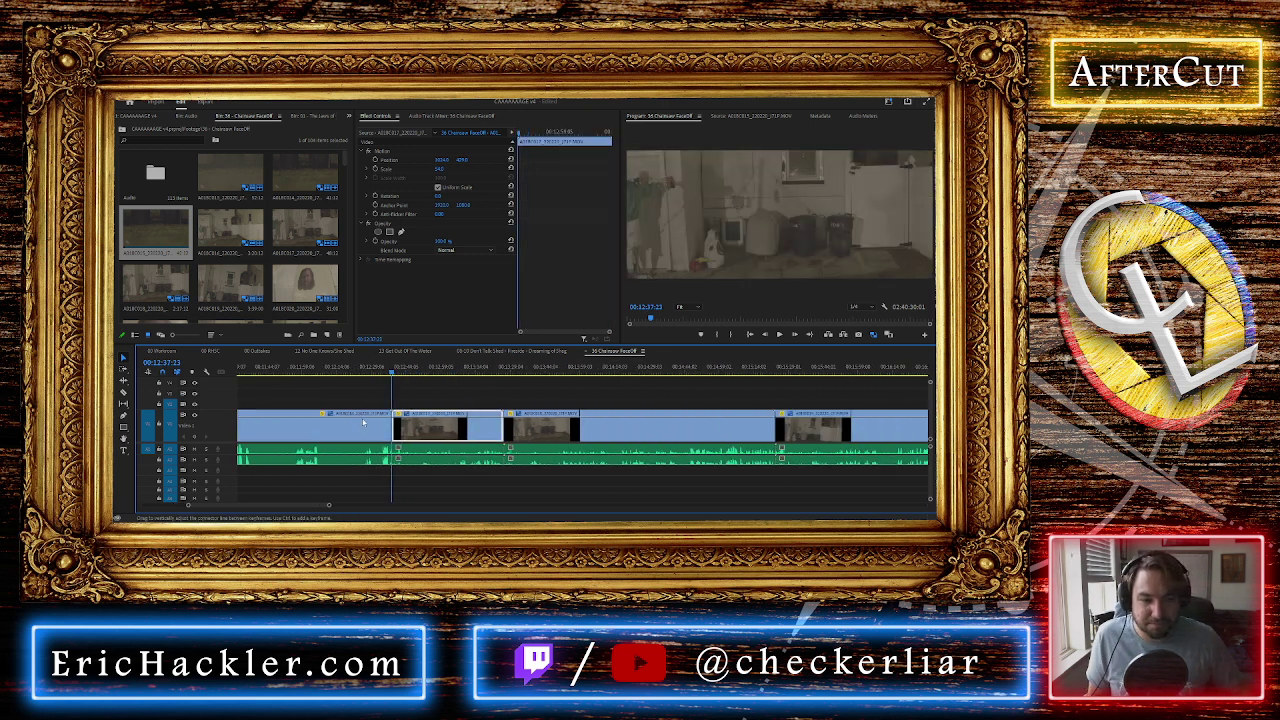
pyautogui.scroll(2, 363, 423)
pyautogui.click(433, 371)
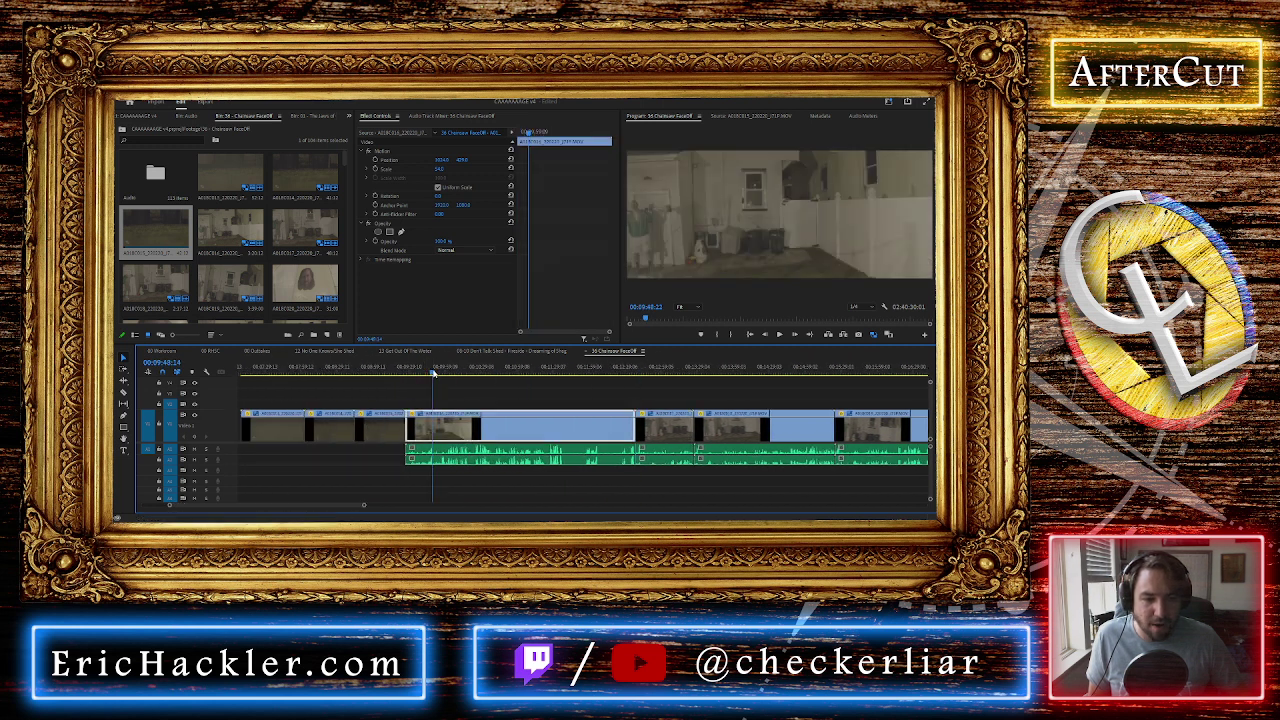
pyautogui.press('=')
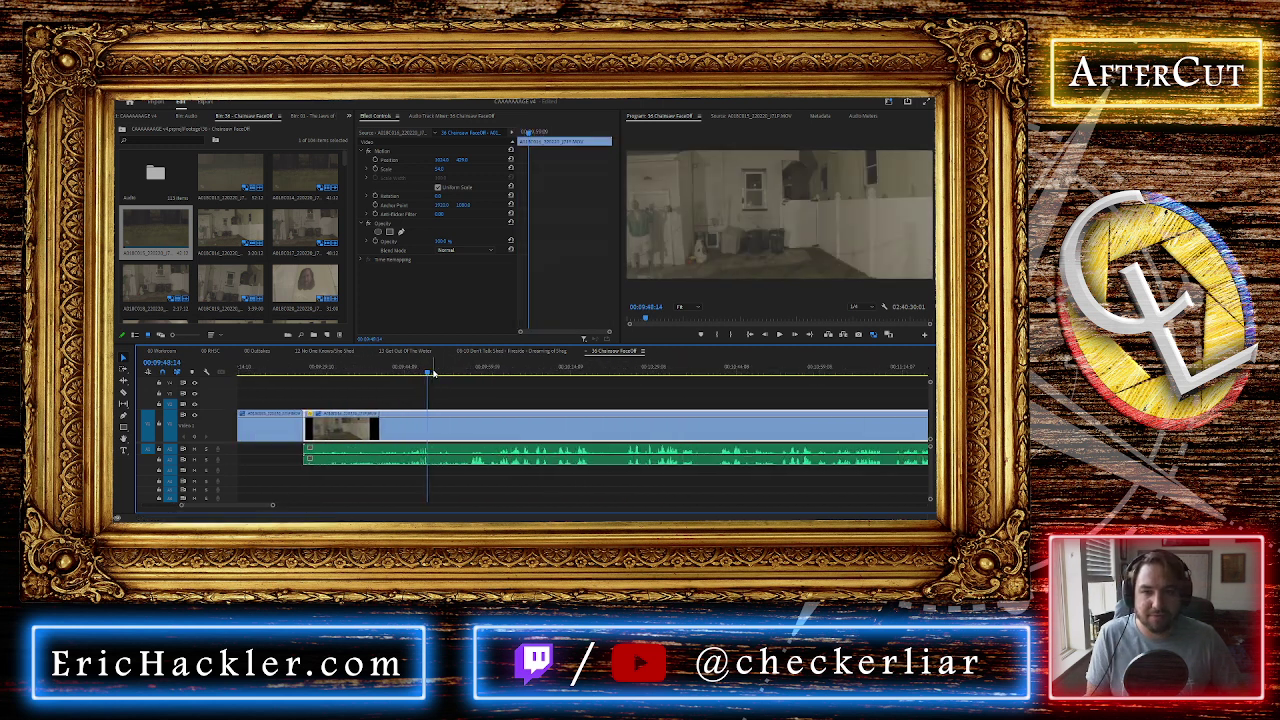
# Cut the long backyard take at 00:09:53:17, delete its opening portion with its audio and close the gap
pyautogui.click(423, 371)
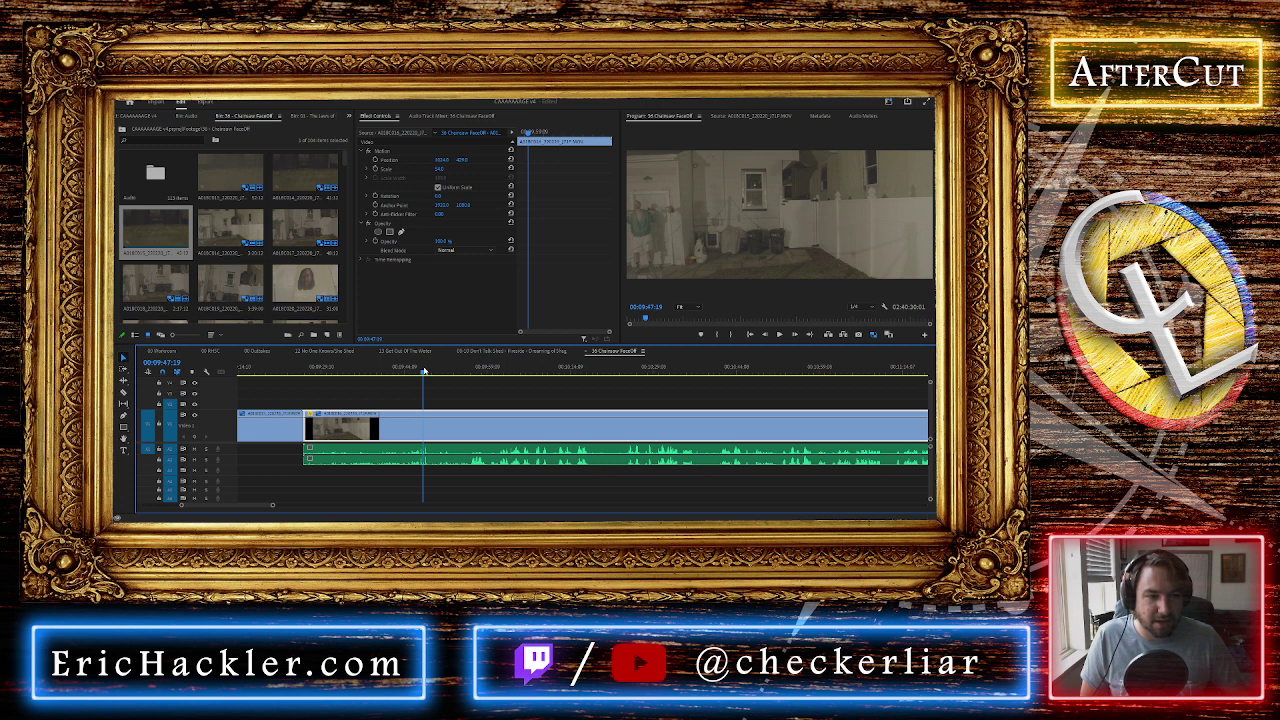
pyautogui.click(446, 372)
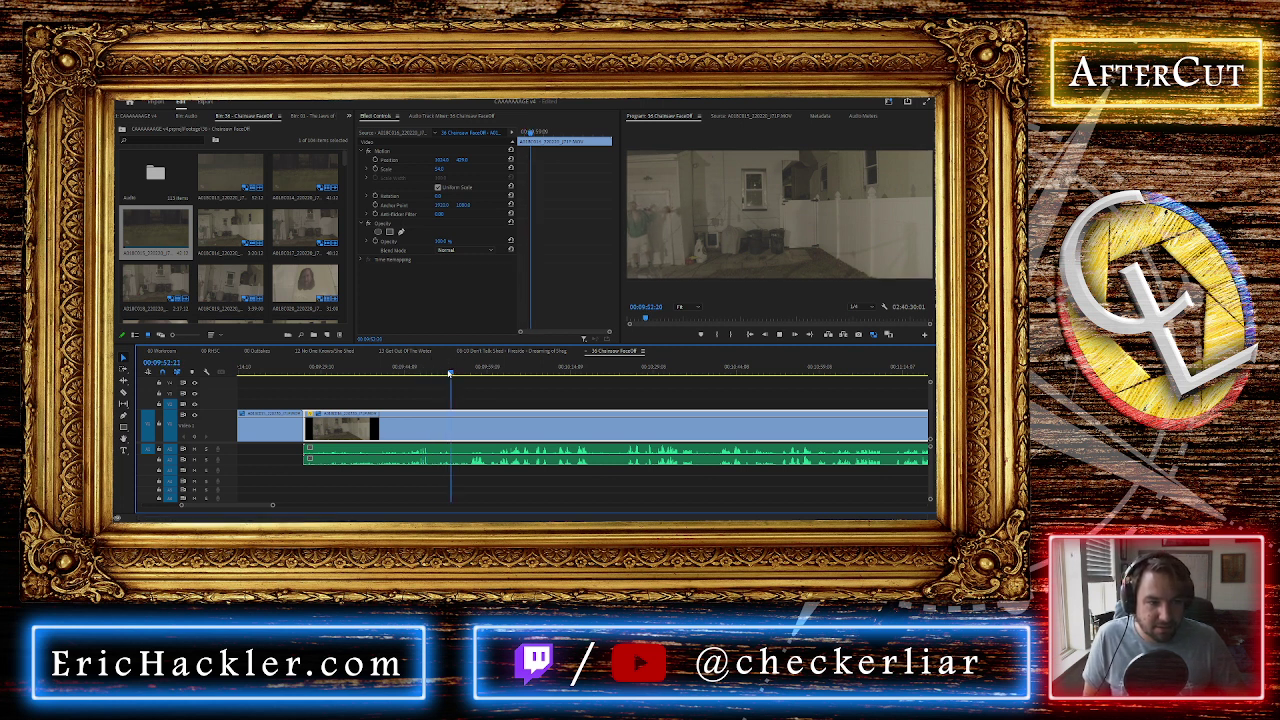
pyautogui.press('space')
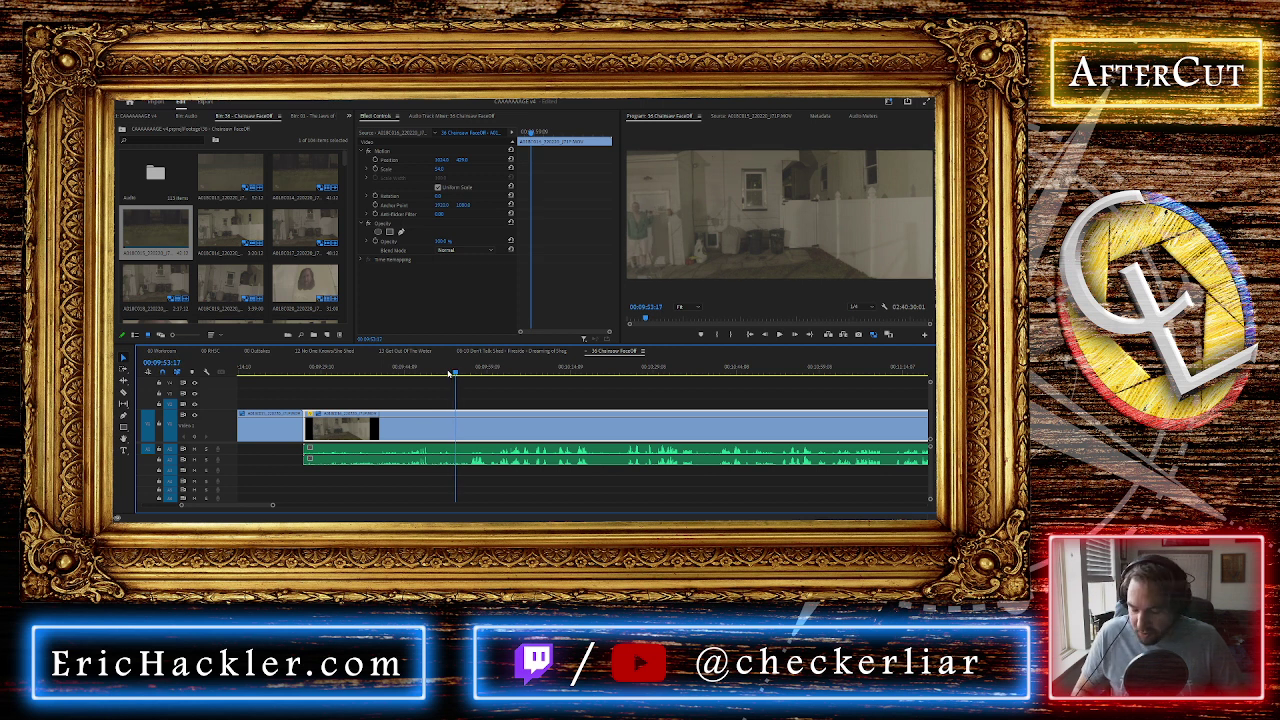
pyautogui.hotkey('ctrl', 'k')
pyautogui.moveTo(403, 398); pyautogui.dragTo(414, 466)
pyautogui.press('Delete')
pyautogui.click(380, 432)
pyautogui.press('Delete')
# Cut the end of the backyard take at 00:12:09:06, delete the remainder with its audio and close the gap
pyautogui.scroll(-4, 378, 432)
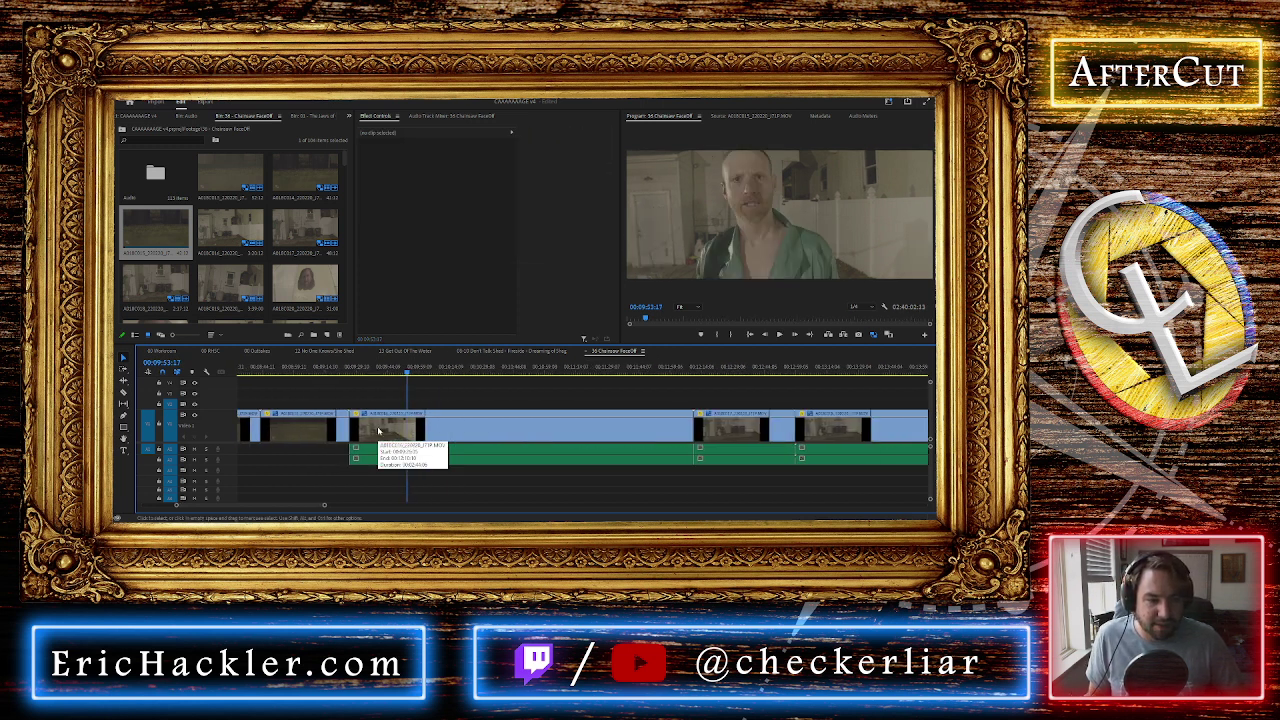
pyautogui.click(608, 372)
pyautogui.scroll(3, 608, 375)
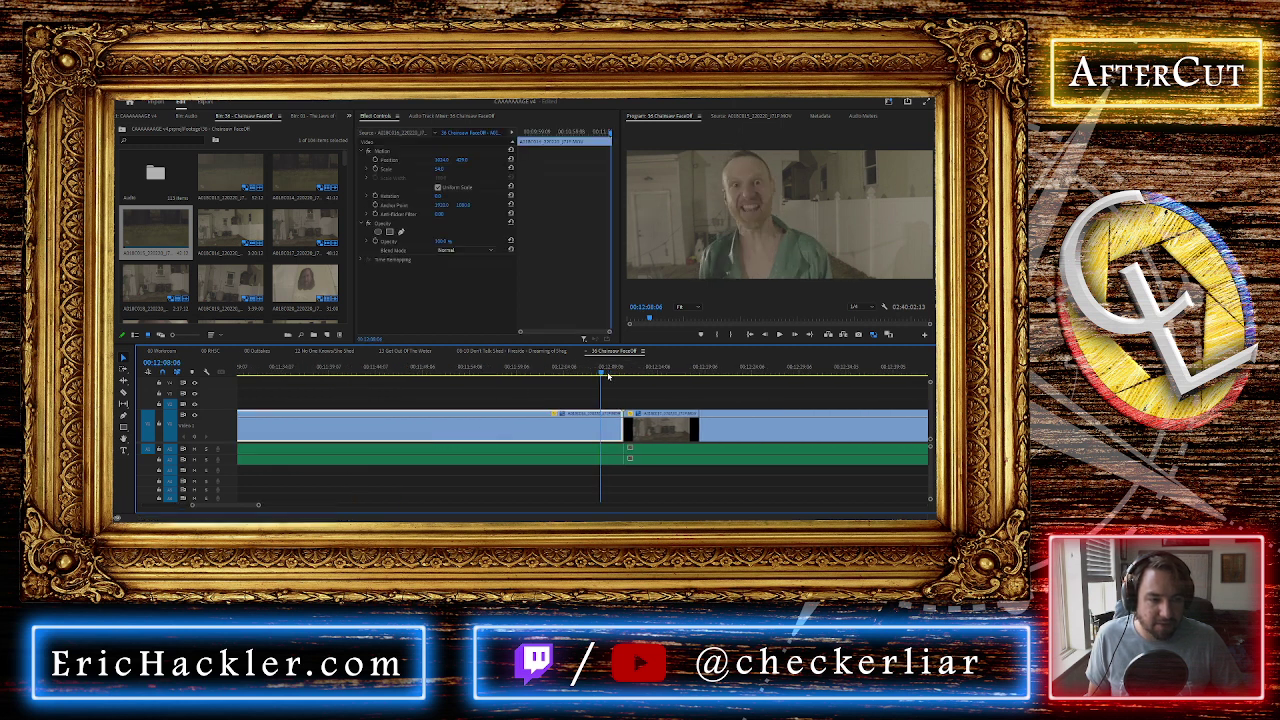
pyautogui.press('space')
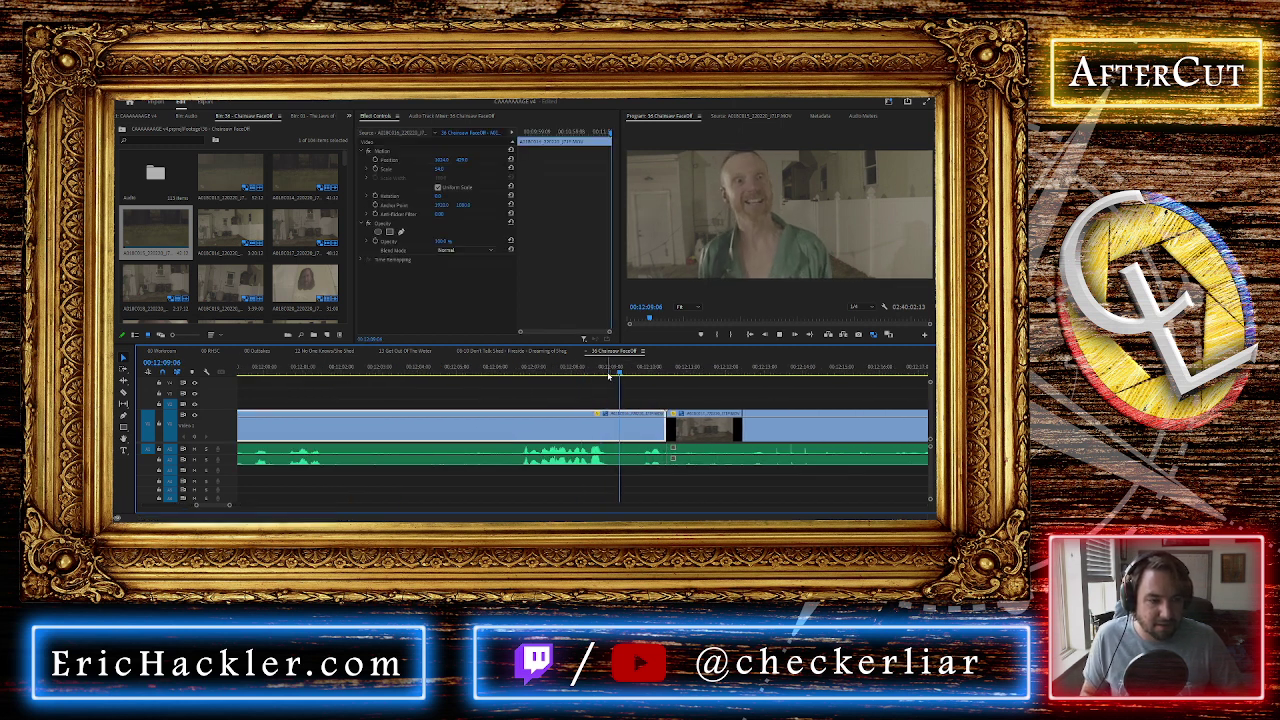
pyautogui.moveTo(608, 372); pyautogui.dragTo(595, 373)
pyautogui.press('space')
pyautogui.press('space')
pyautogui.hotkey('ctrl', 'k')
pyautogui.moveTo(633, 401); pyautogui.dragTo(646, 464)
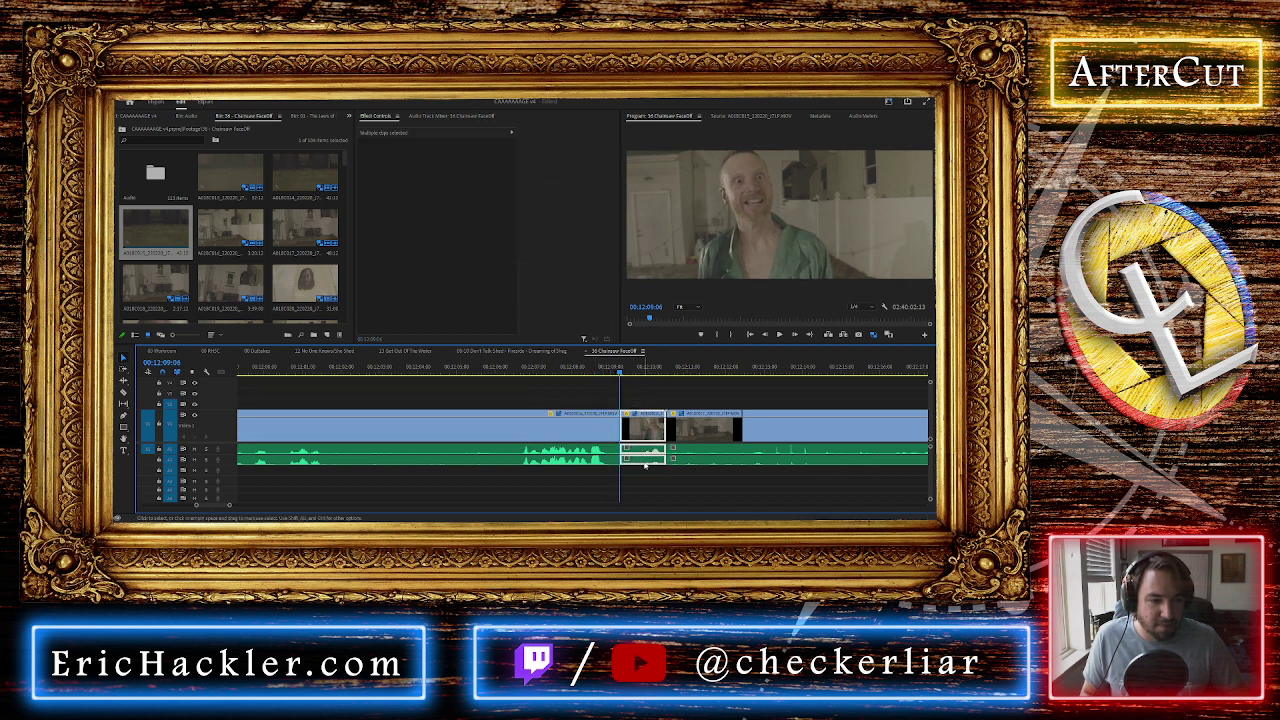
pyautogui.press('Delete')
pyautogui.click(643, 423)
pyautogui.press('Delete')
# Review the opening of the next backyard clip, starting from 00:12:09:06, to find where the action begins
pyautogui.press('space')
pyautogui.scroll(-3, 602, 447)
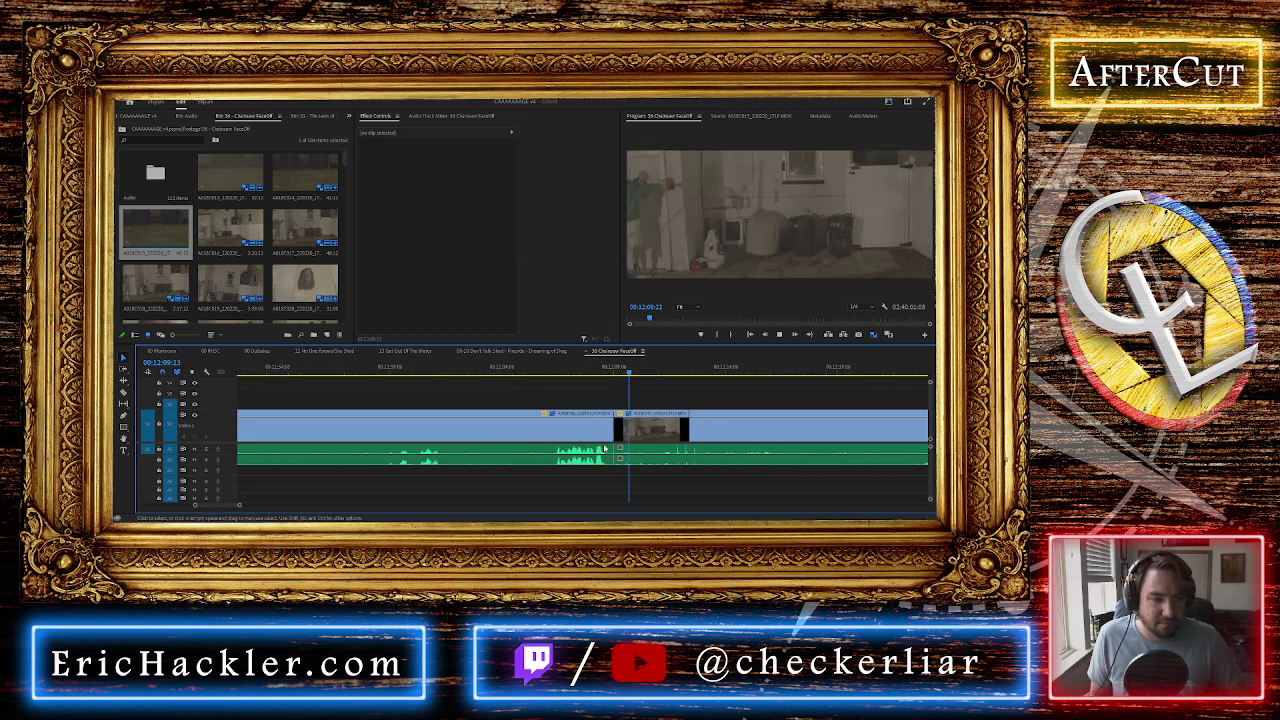
pyautogui.press('space')
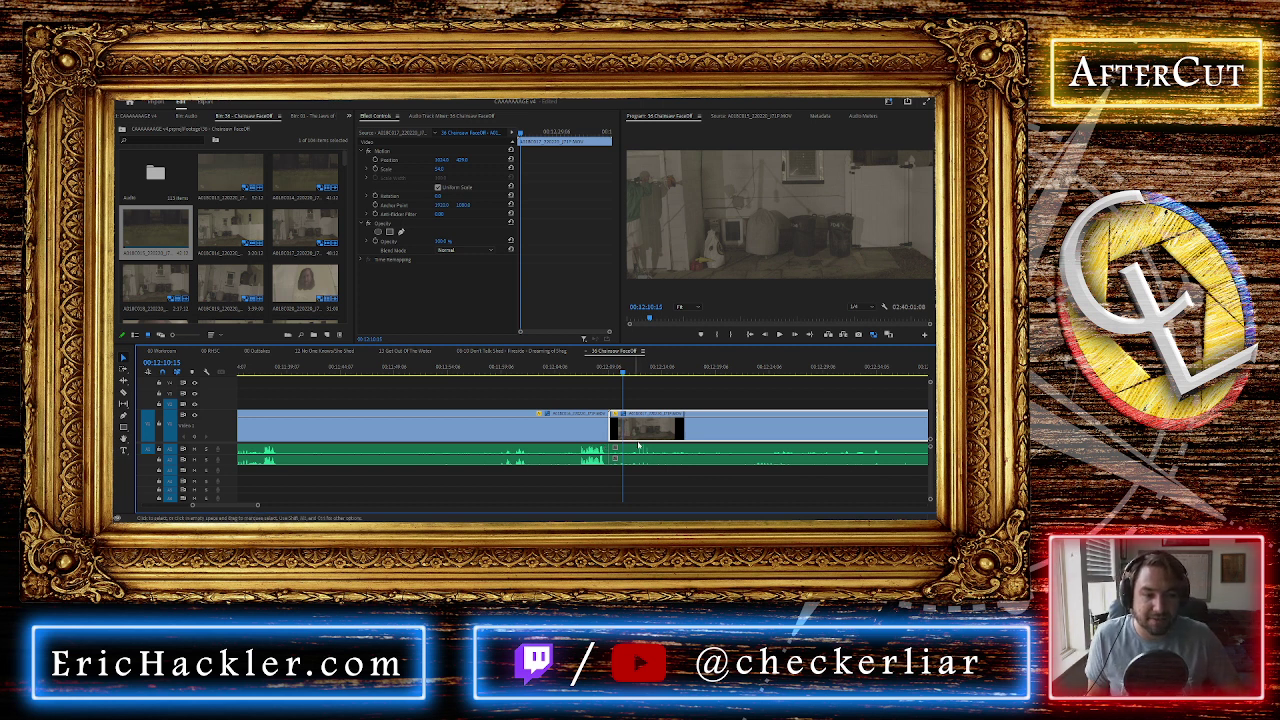
pyautogui.scroll(3, 636, 446)
pyautogui.scroll(-2, 637, 446)
pyautogui.click(527, 368)
pyautogui.press('space')
pyautogui.scroll(-3, 536, 398)
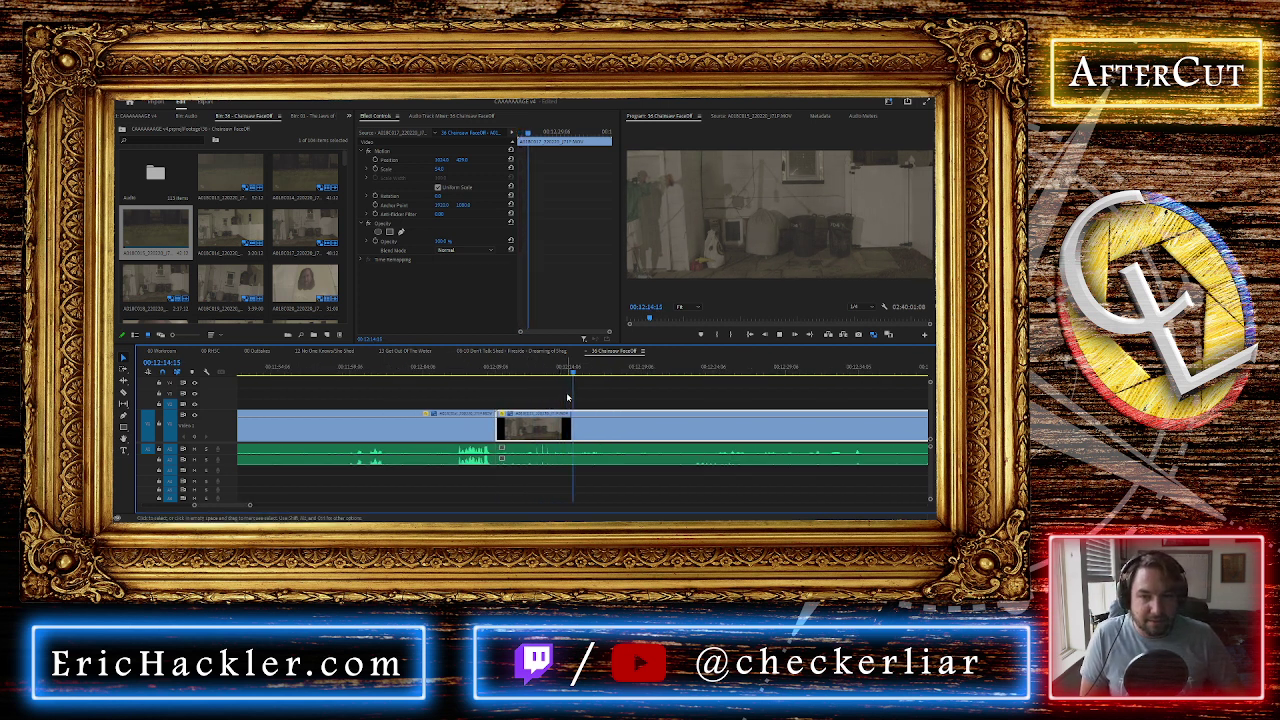
pyautogui.scroll(-1, 612, 412)
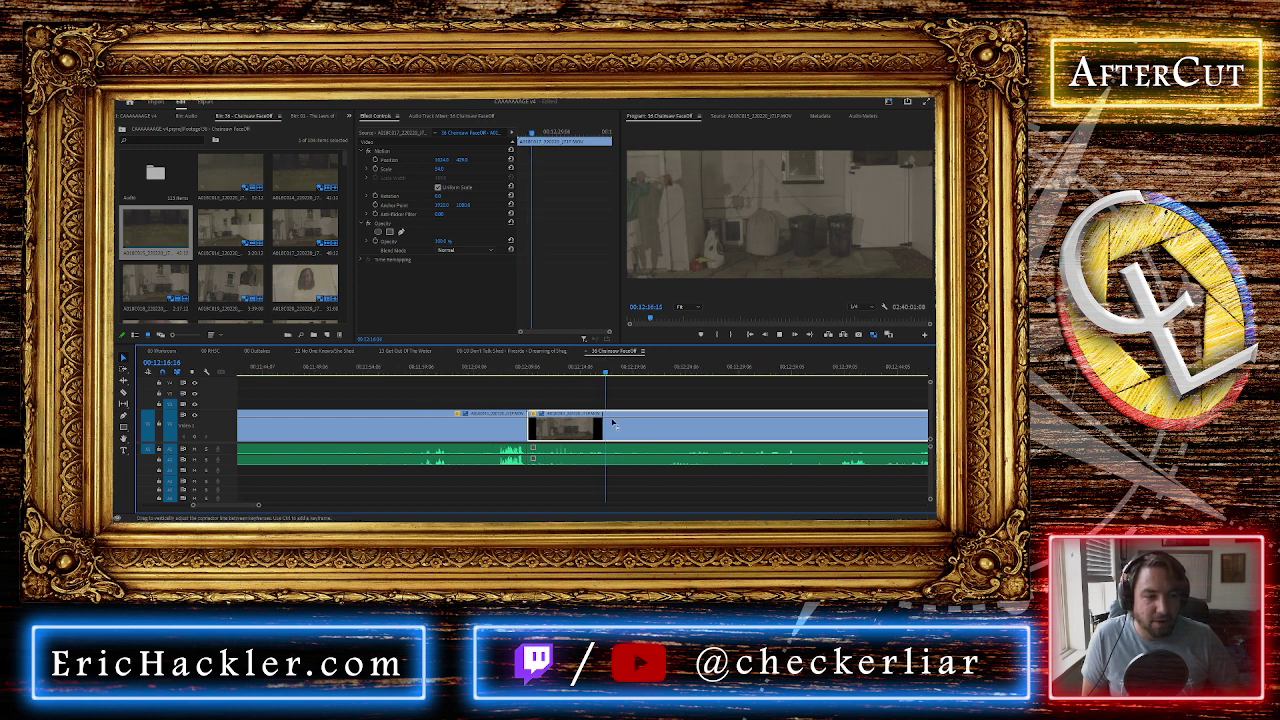
# Split the second backyard clip at 00:12:35:10, delete the idle opening with its audio and close the gap
pyautogui.click(684, 368)
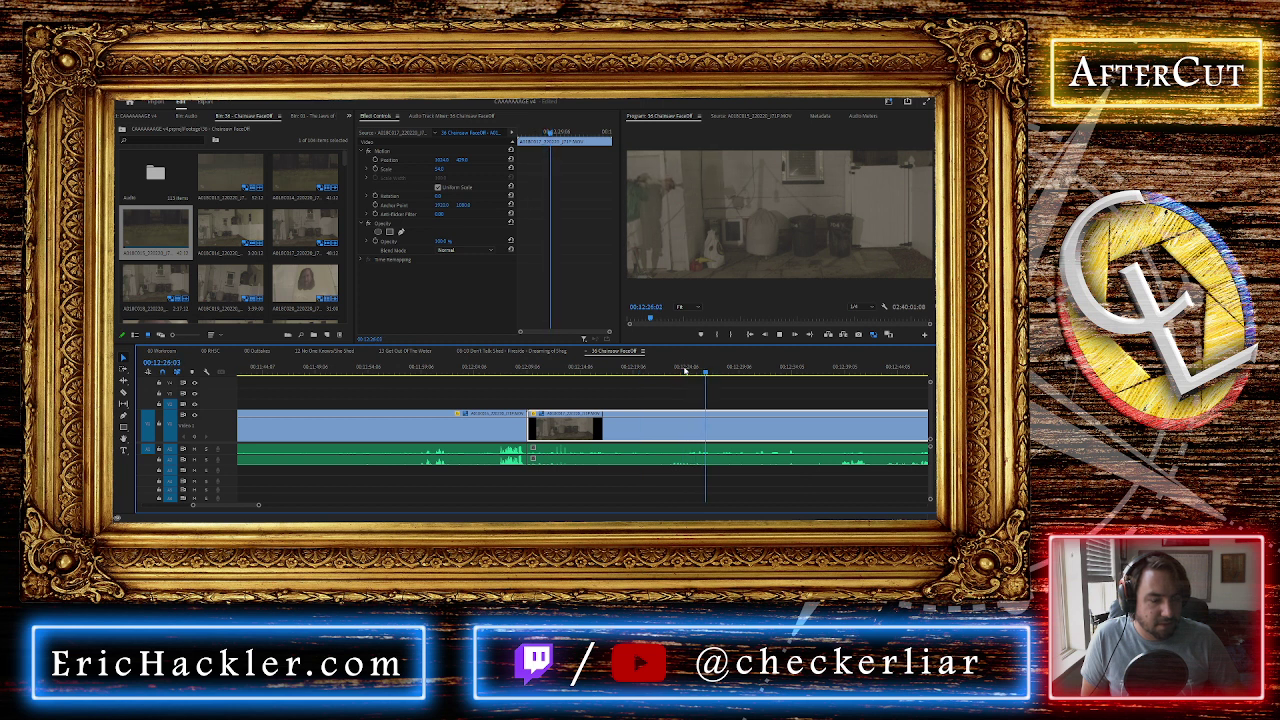
pyautogui.click(781, 369)
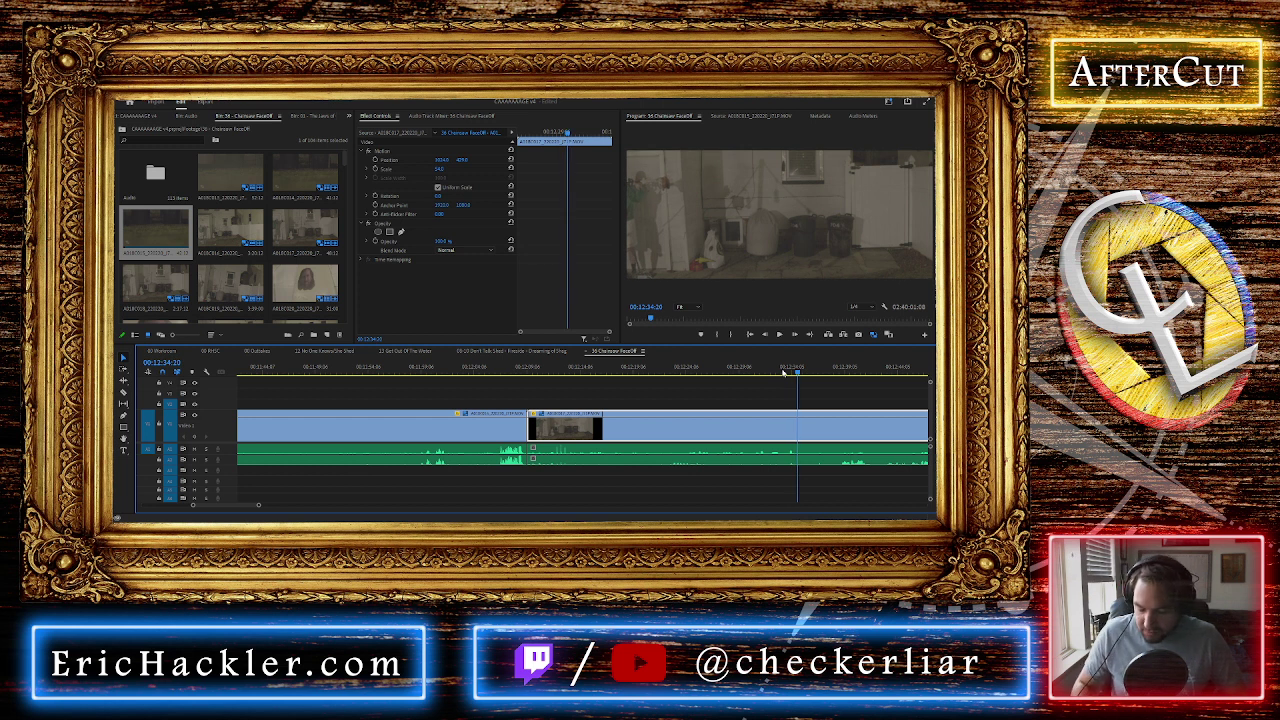
pyautogui.press('space')
pyautogui.hotkey('ctrl', 'k')
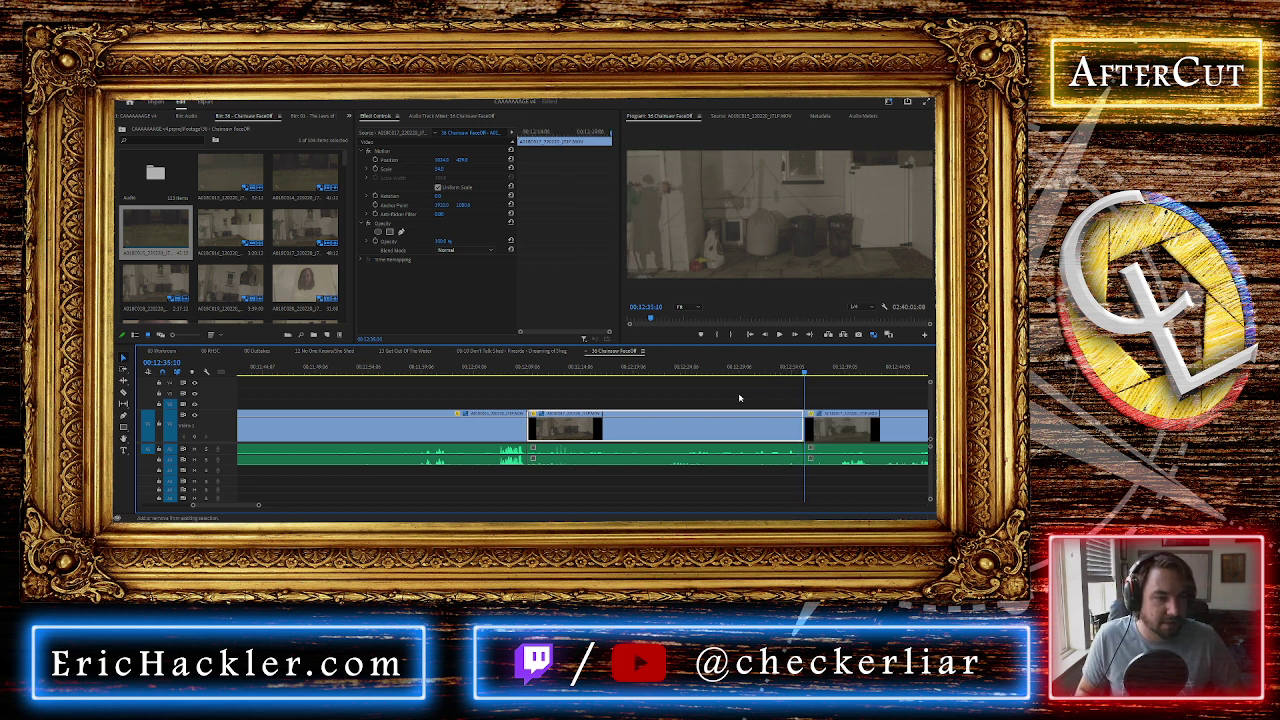
pyautogui.moveTo(739, 394); pyautogui.dragTo(744, 467)
pyautogui.press('Delete')
pyautogui.click(668, 434)
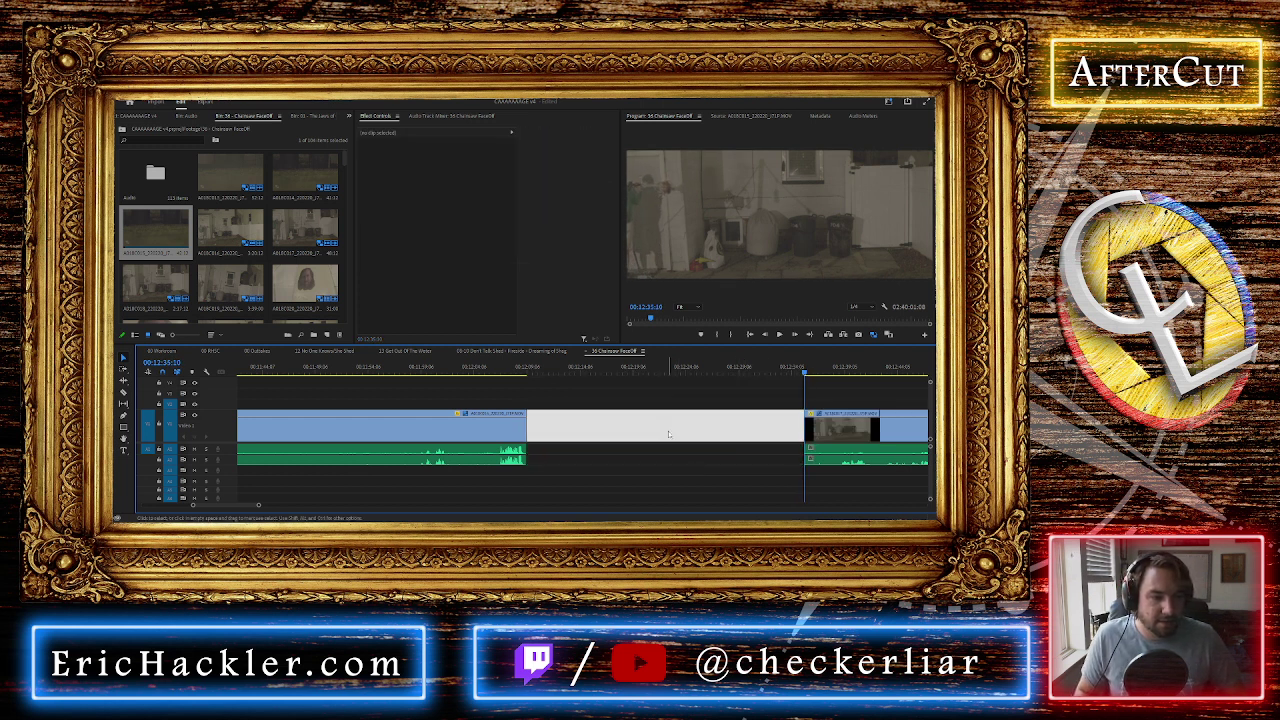
pyautogui.press('Delete')
# Play the trimmed clip from its start and lower the image by changing its vertical position so the man's face is in frame
pyautogui.press('Up')
pyautogui.scroll(-1, 669, 434)
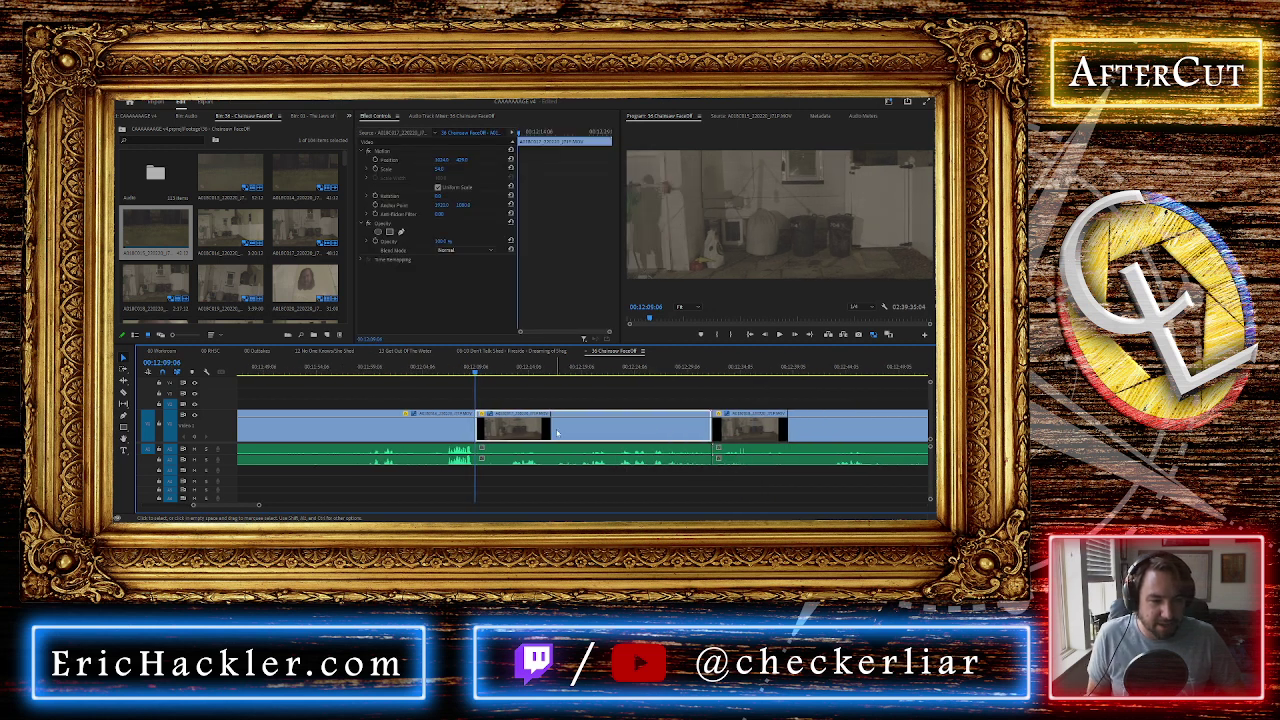
pyautogui.press('space')
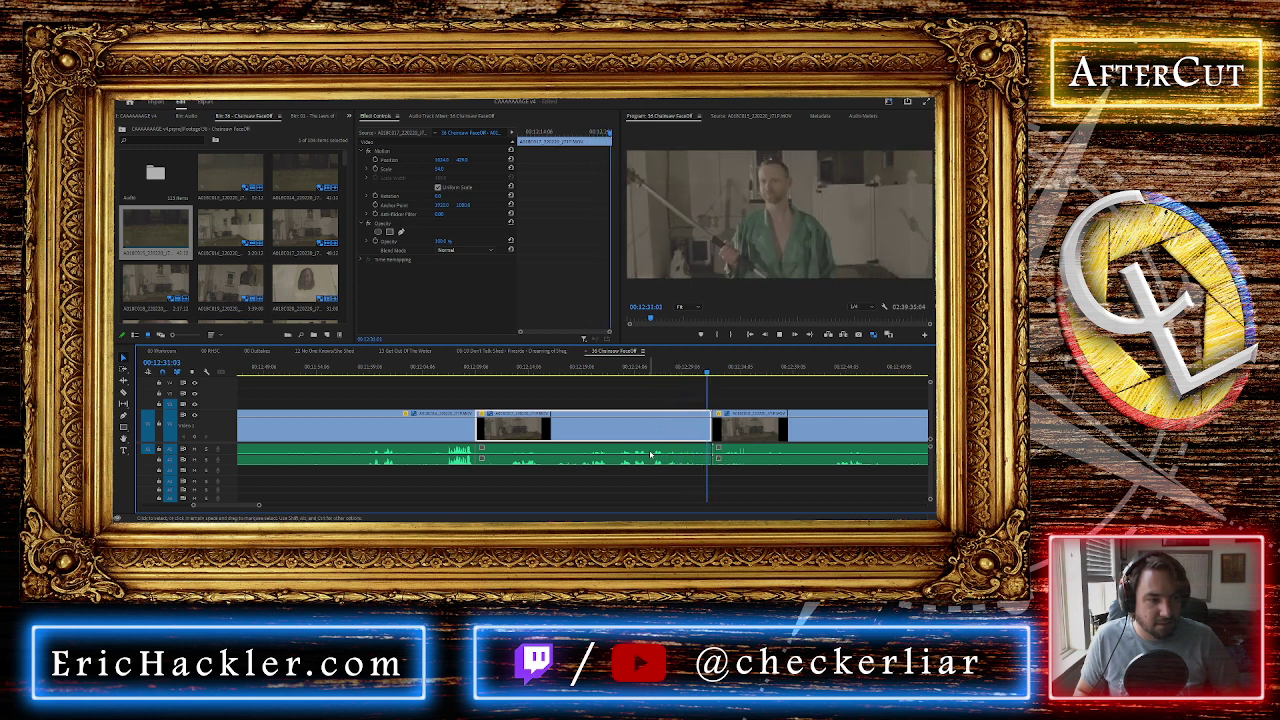
pyautogui.click(631, 370)
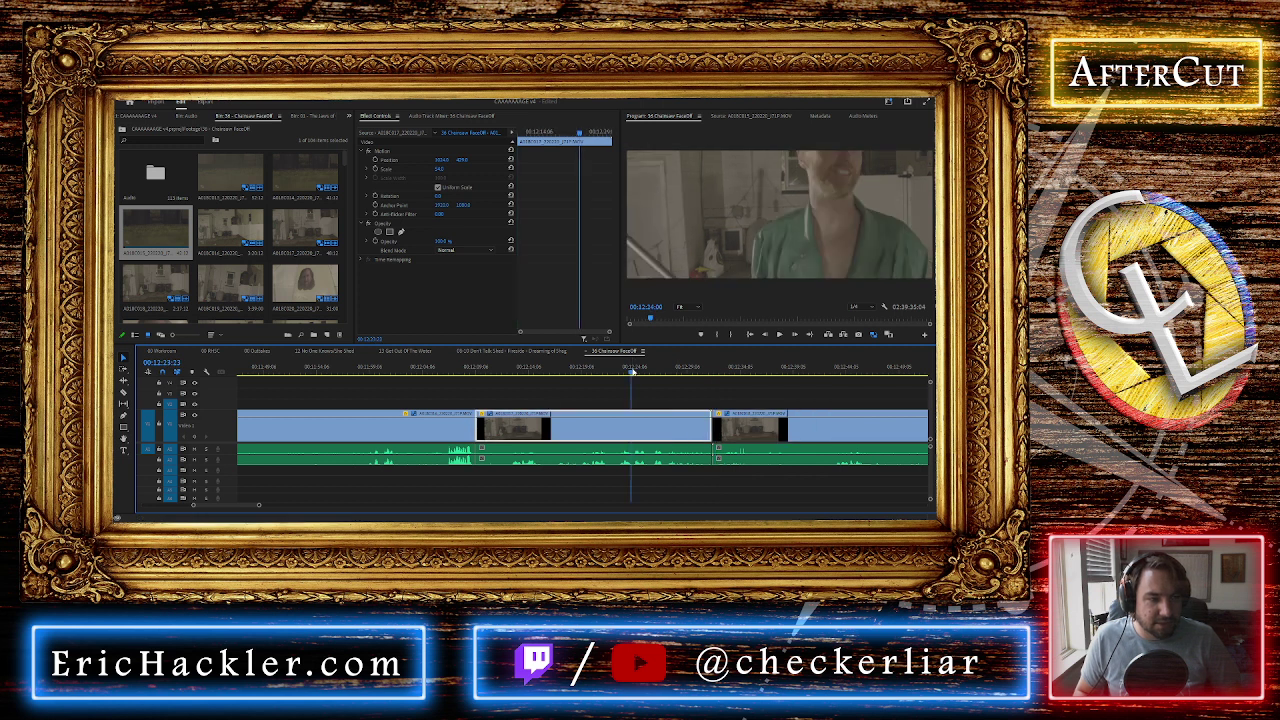
pyautogui.click(465, 159)
pyautogui.write('5')
pyautogui.press('Return')
pyautogui.press('space')
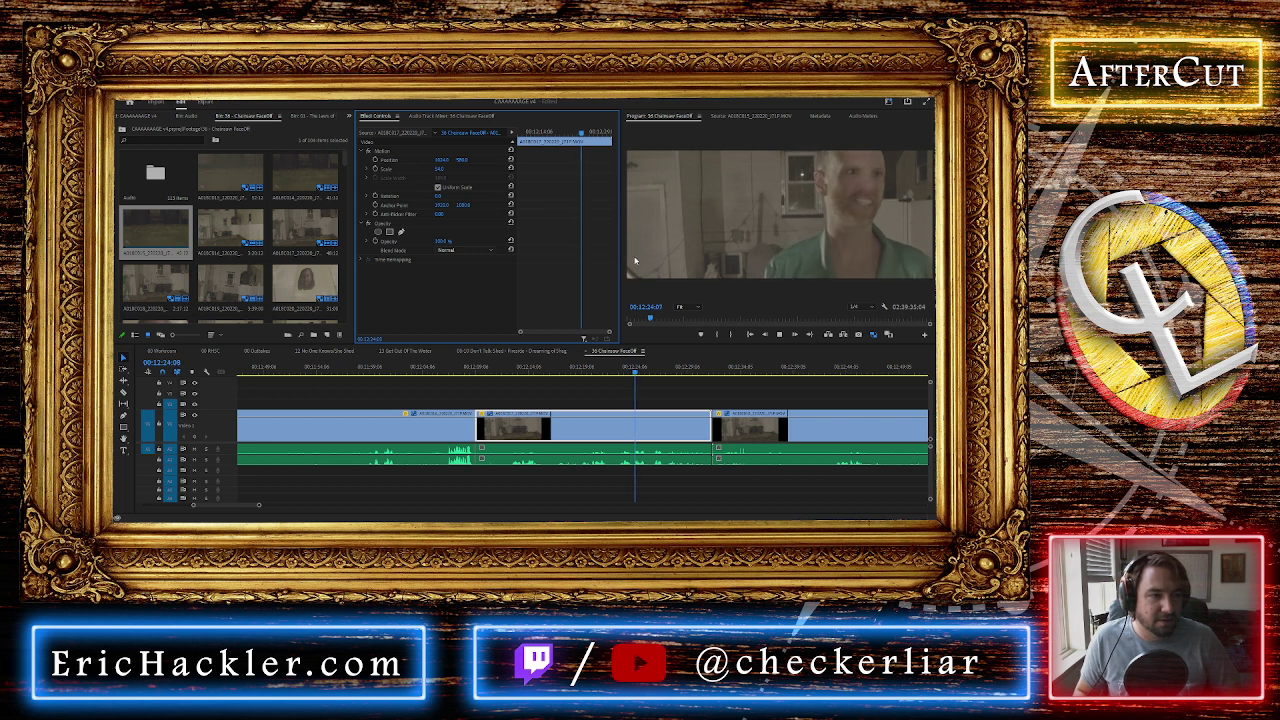
# Replay the smiling shot, cut the clip at 00:12:22:11, delete the remainder and close the gap
pyautogui.click(608, 372)
pyautogui.press('space')
pyautogui.moveTo(606, 375); pyautogui.dragTo(592, 375)
pyautogui.press('space')
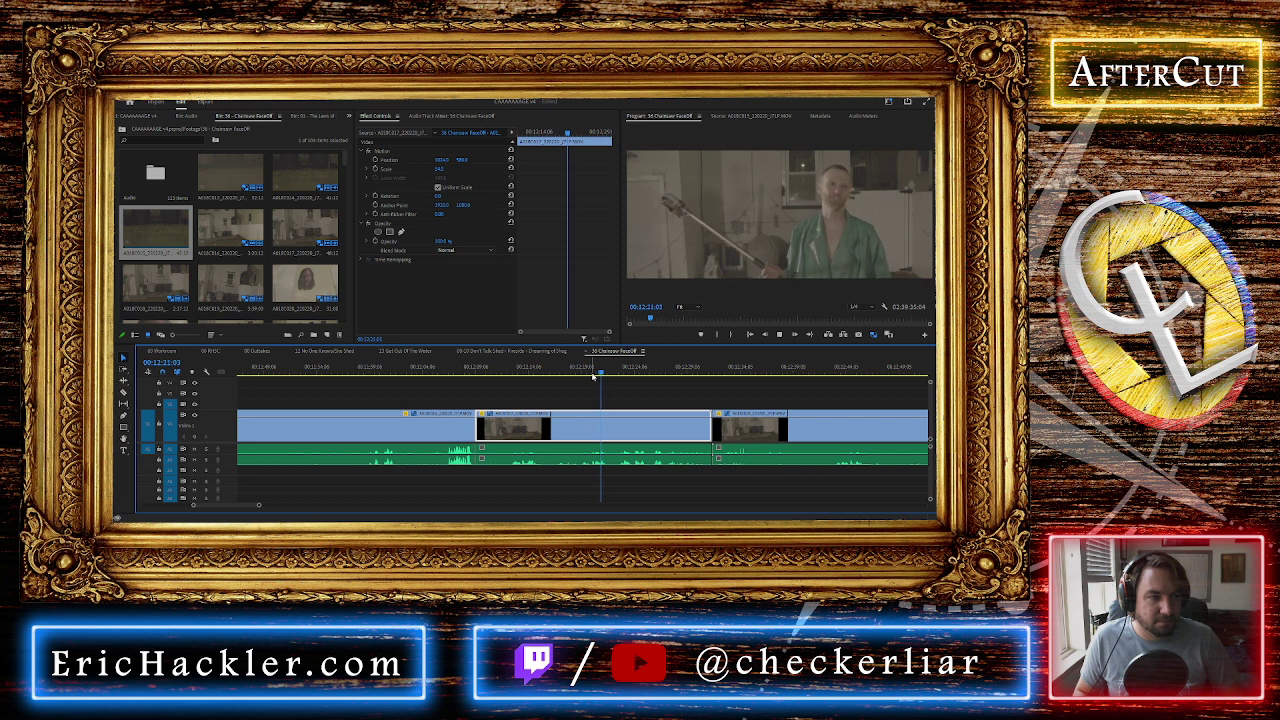
pyautogui.press('space')
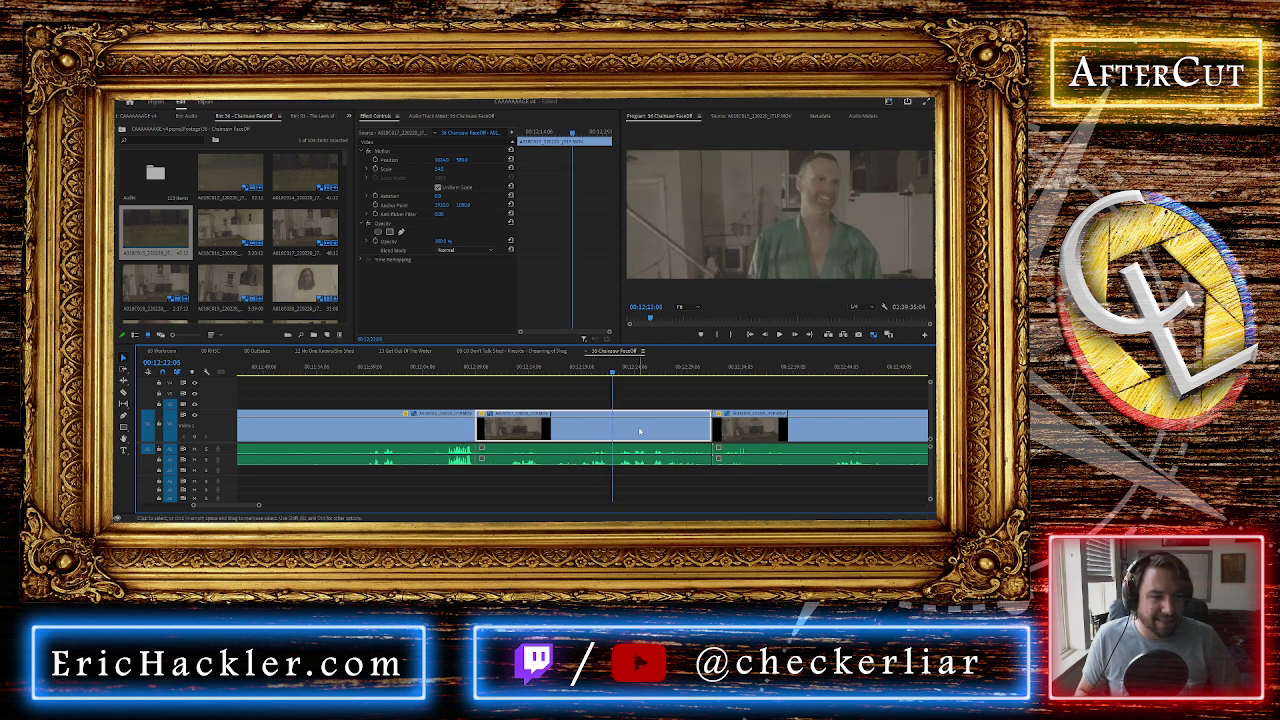
pyautogui.hotkey('ctrl', 'k')
pyautogui.click(650, 428)
pyautogui.press('Delete')
pyautogui.click(653, 432)
pyautogui.press('Delete')
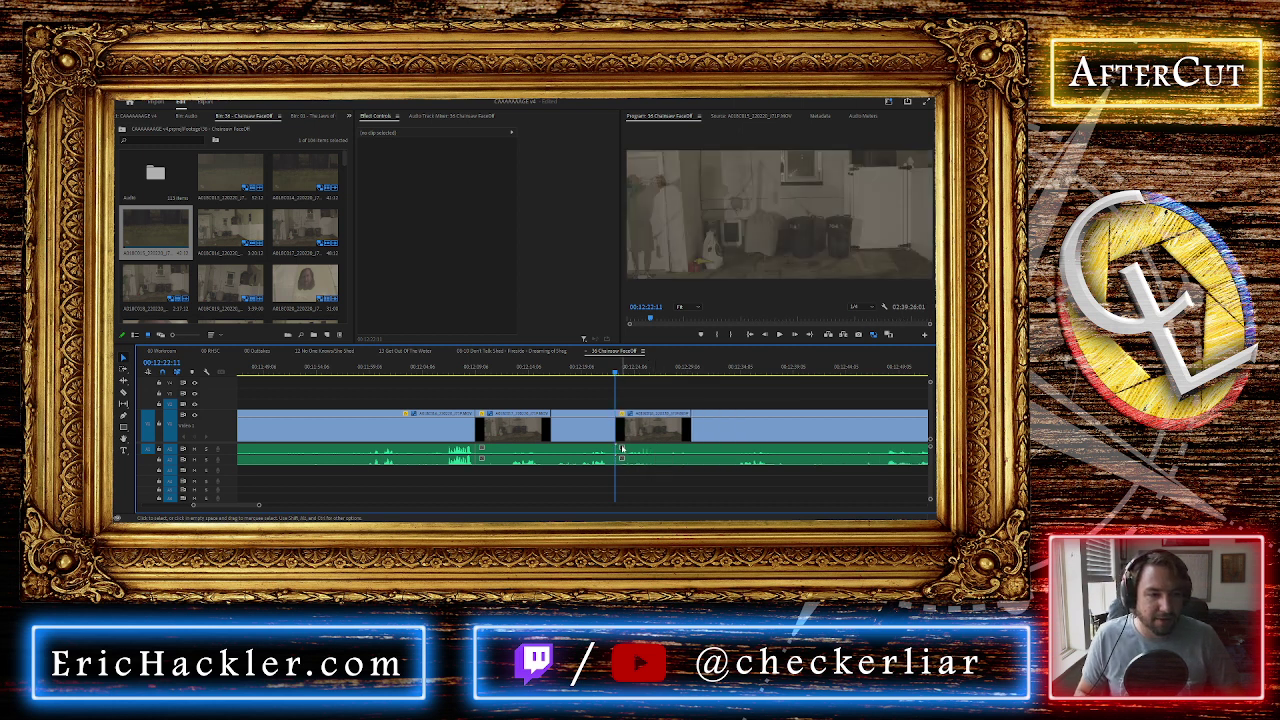
# Check the shortened clip, cut the following take at 00:12:30:06, delete its opening with its audio and close the gap
pyautogui.scroll(-1, 622, 448)
pyautogui.click(425, 371)
pyautogui.press('space')
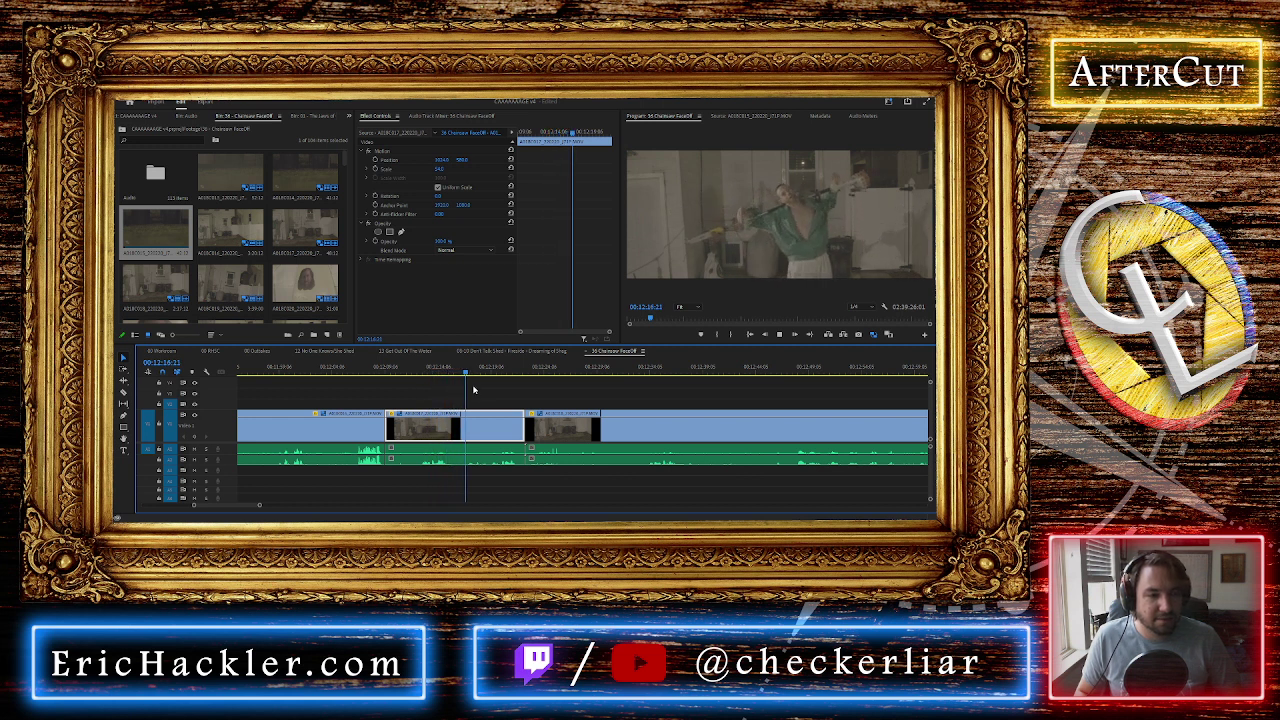
pyautogui.click(558, 370)
pyautogui.moveTo(559, 370); pyautogui.dragTo(588, 375)
pyautogui.press('space')
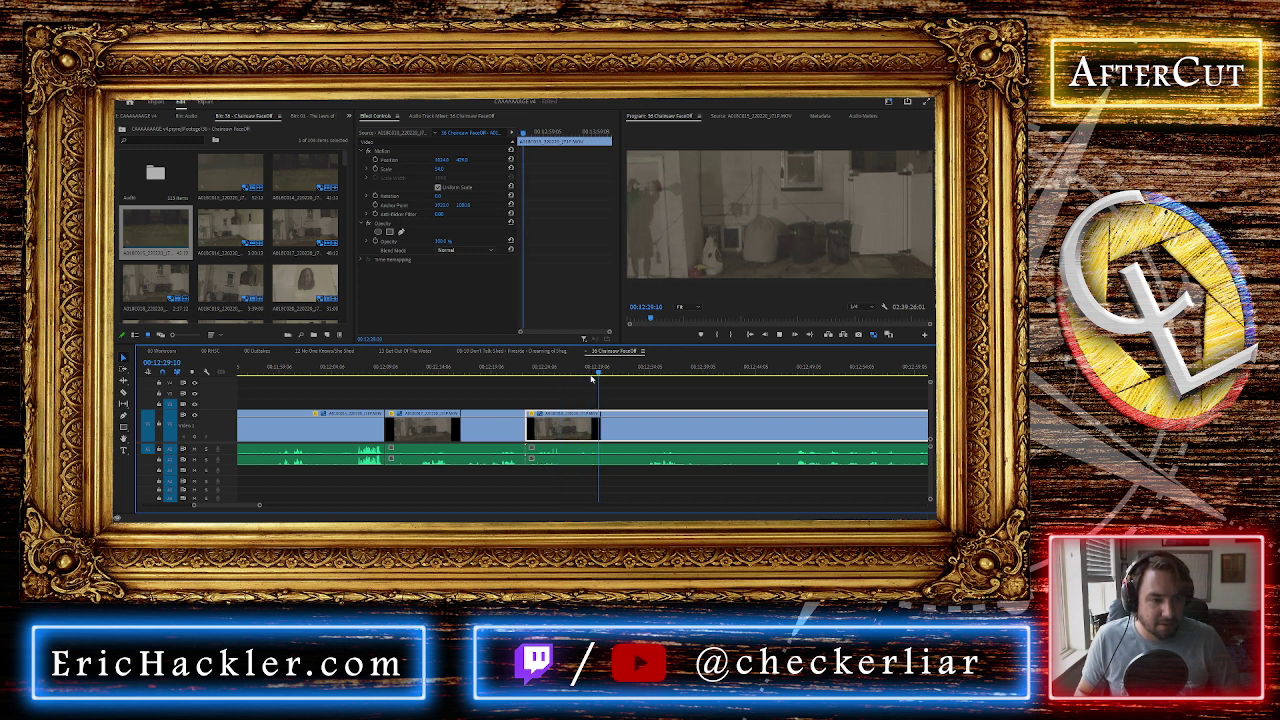
pyautogui.press('space')
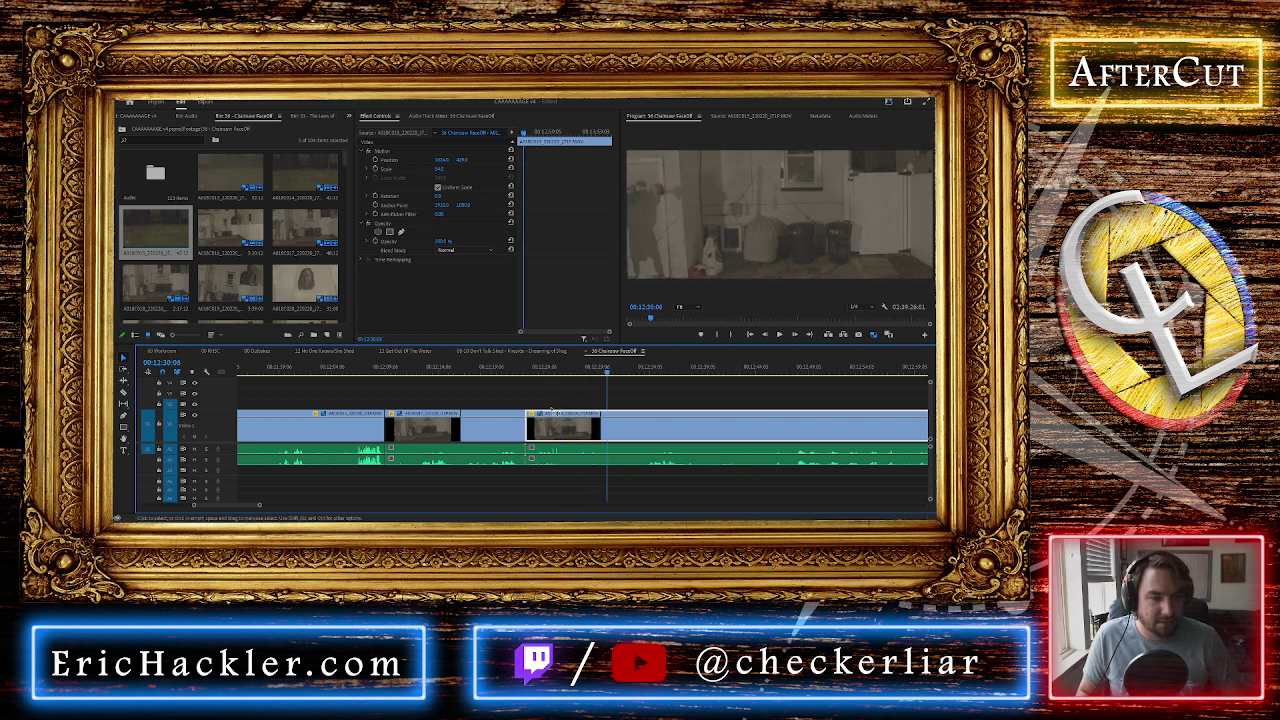
pyautogui.hotkey('ctrl', 'k')
pyautogui.moveTo(552, 396); pyautogui.dragTo(577, 487)
pyautogui.press('Delete')
pyautogui.click(557, 421)
pyautogui.press('Delete')
# Review the trimmed take from its start at 00:12:22:11 as the man approaches the camera
pyautogui.press('Up')
pyautogui.press('Up')
pyautogui.press('Down')
pyautogui.press('space')
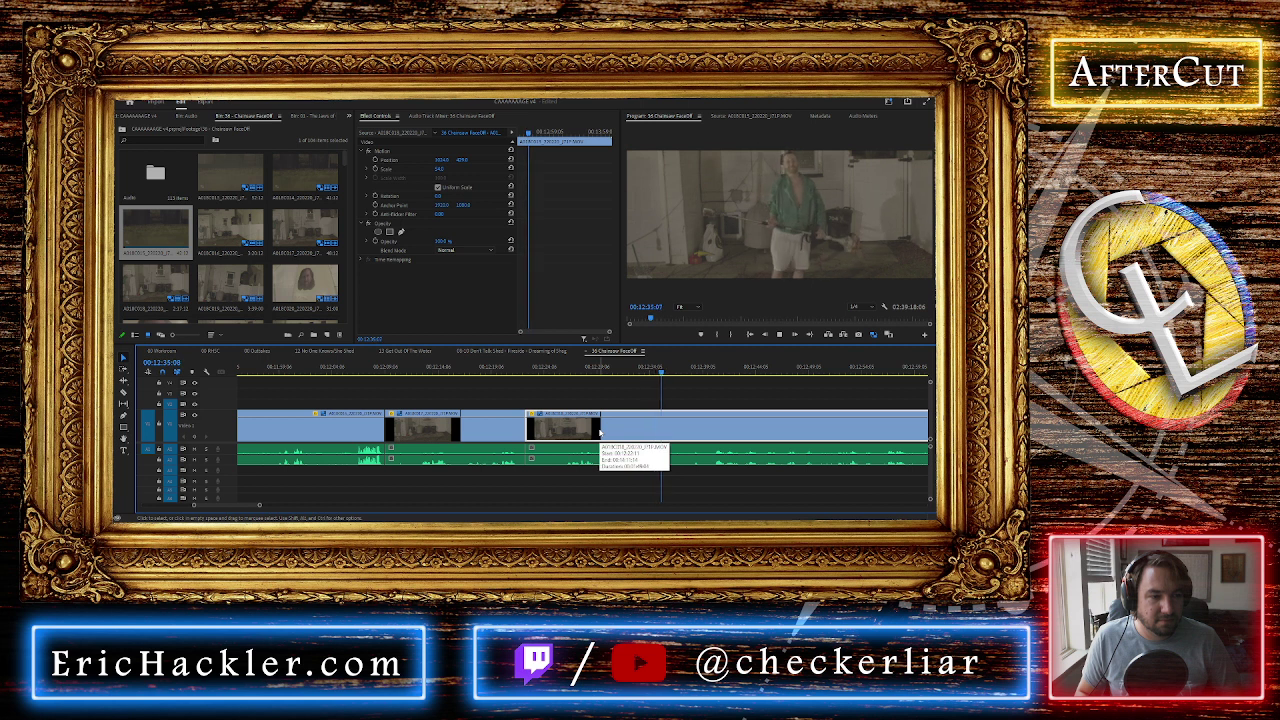
pyautogui.scroll(-5, 637, 438)
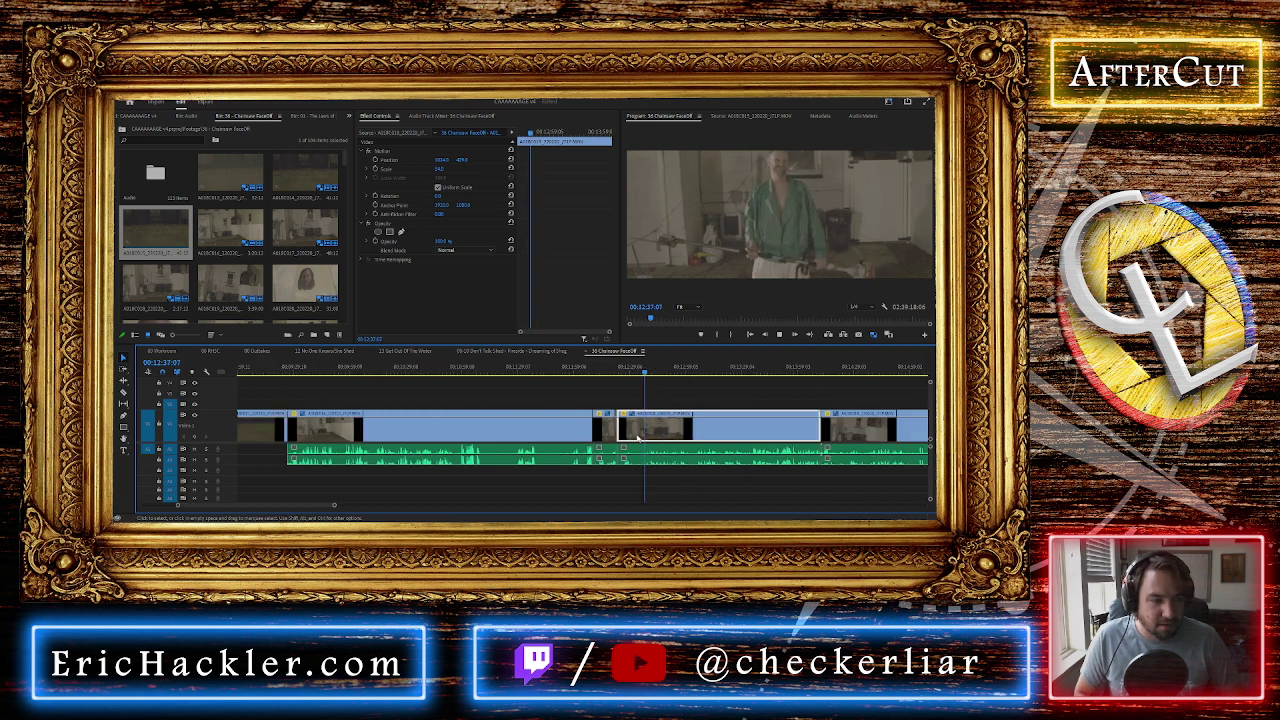
pyautogui.scroll(-2, 637, 438)
pyautogui.press('=')
pyautogui.press('=')
pyautogui.press('=')
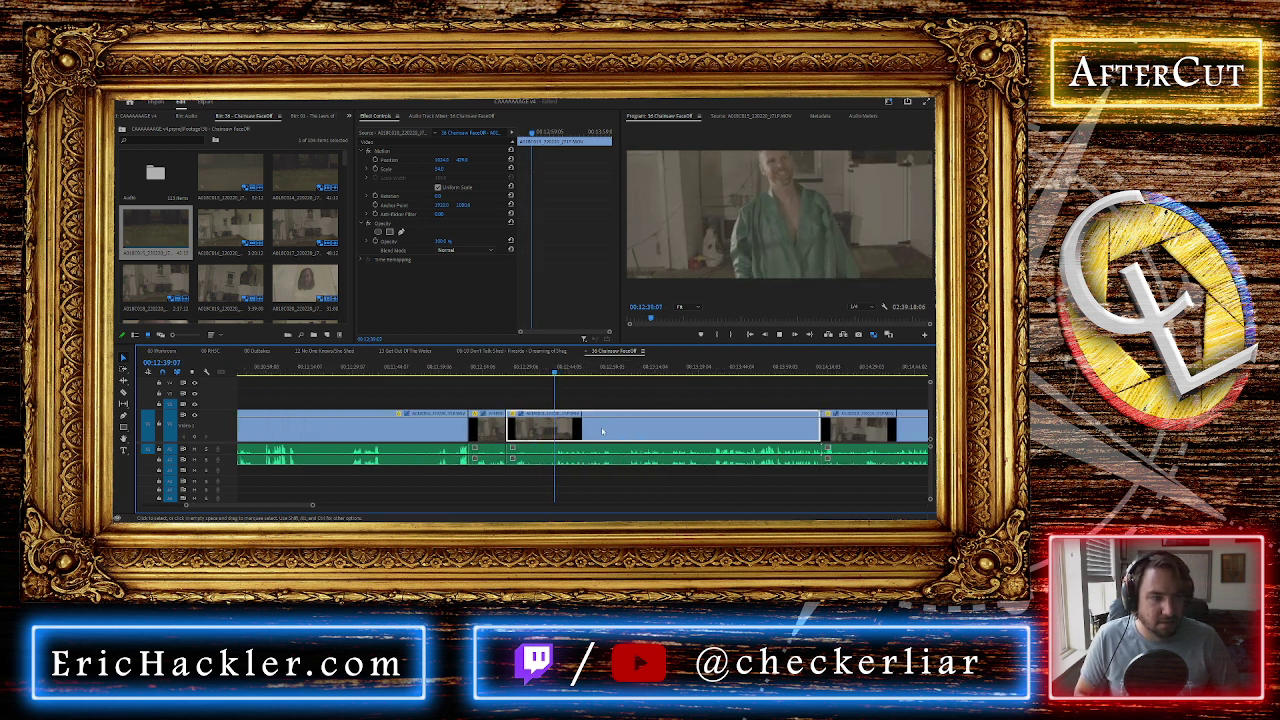
pyautogui.scroll(-2, 602, 430)
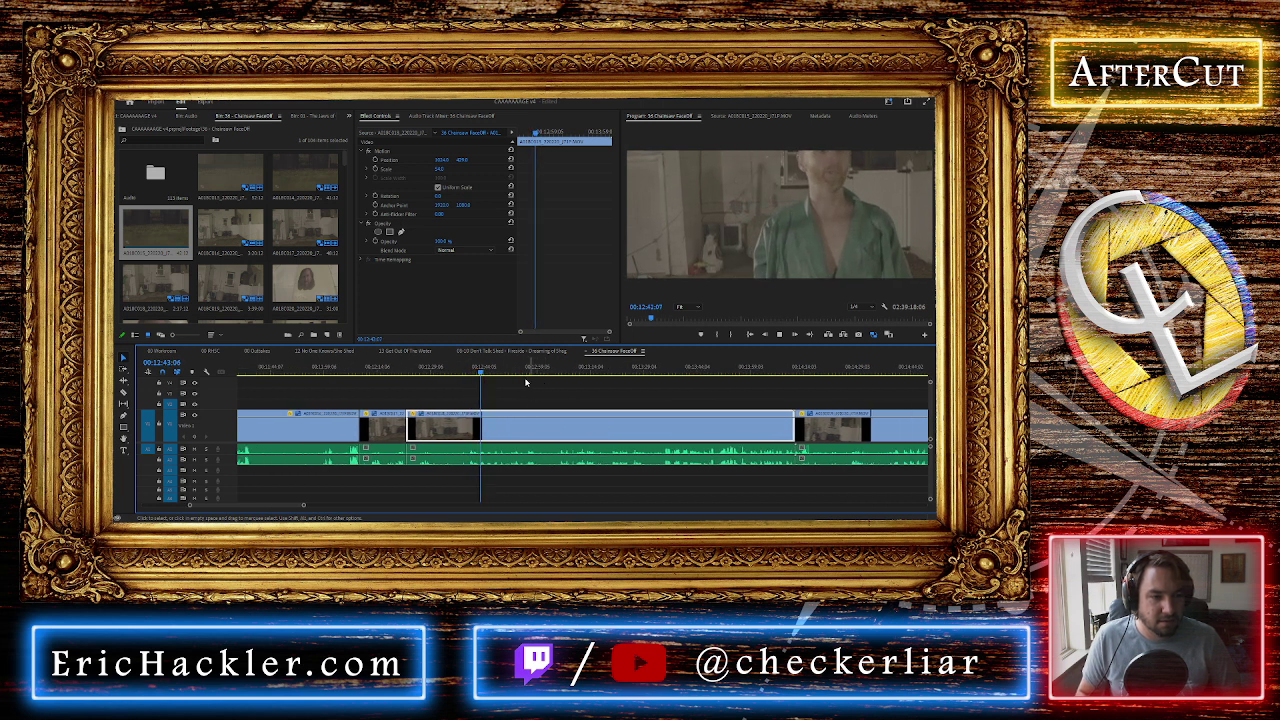
# Try a different vertical position for the take and undo the change
pyautogui.moveTo(461, 160); pyautogui.dragTo(565, 160)
pyautogui.hotkey('ctrl', 'z')
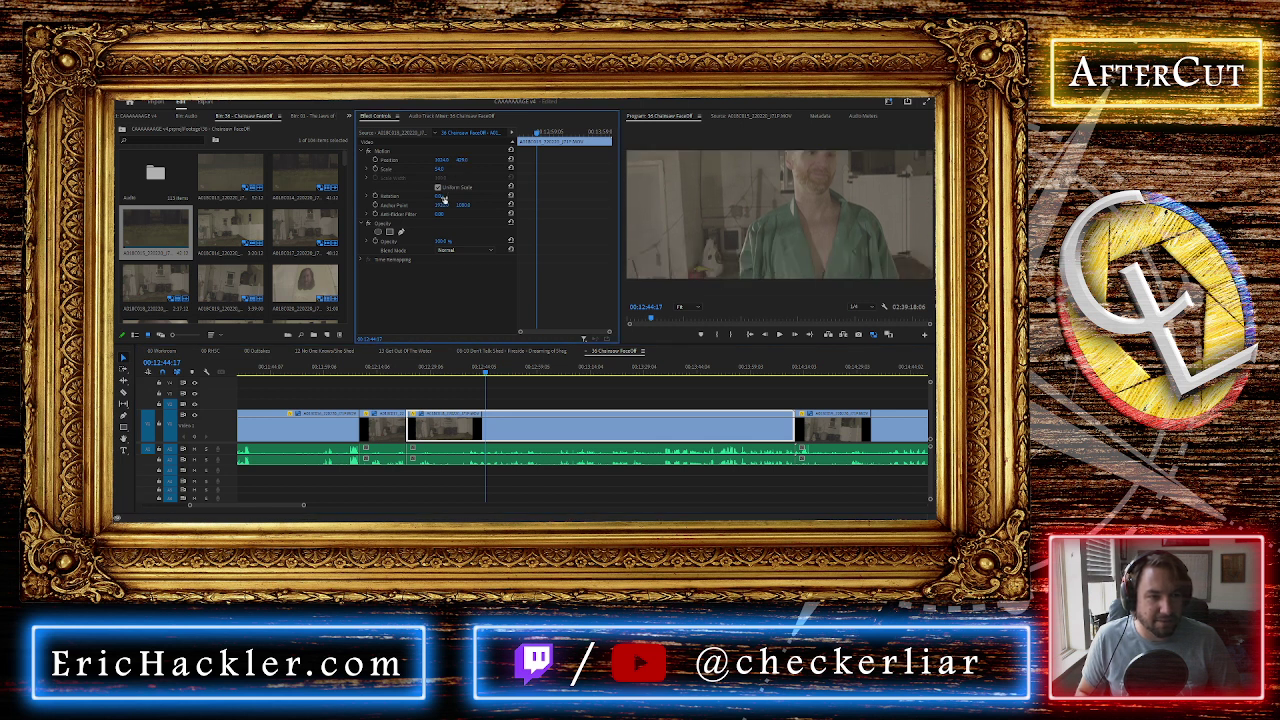
pyautogui.press('space')
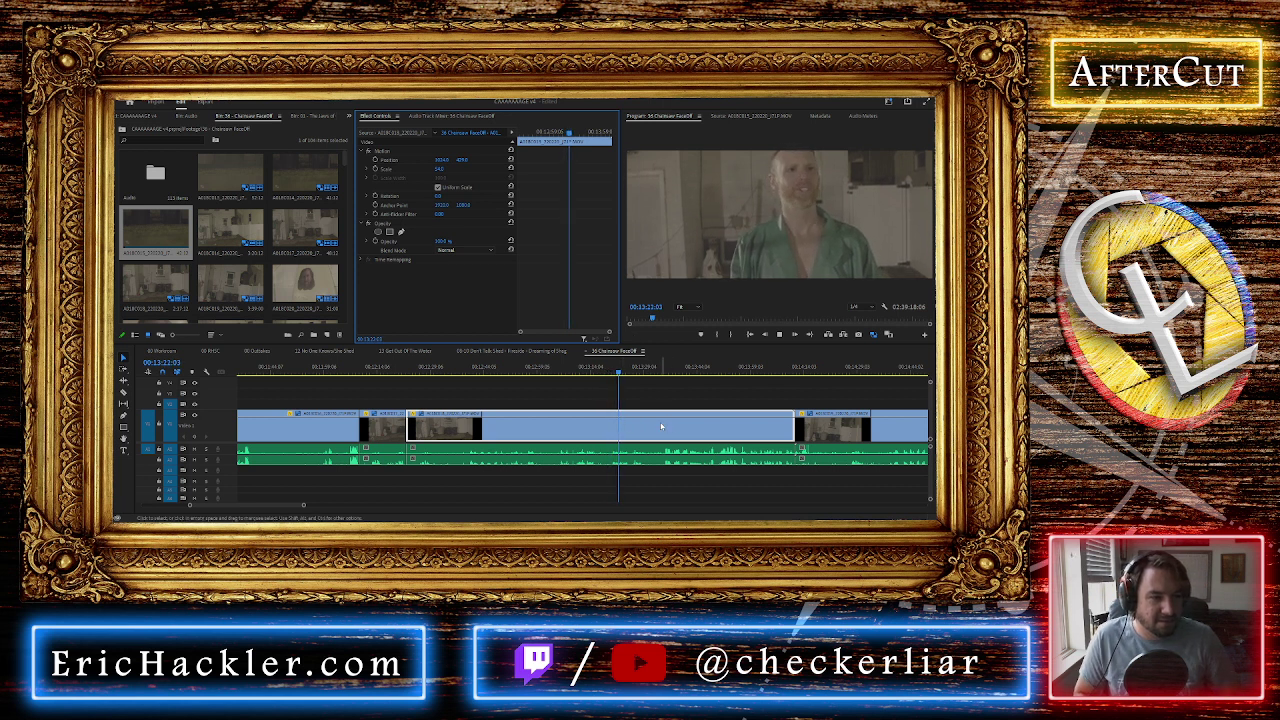
# Watch the rest of the take through its end and examine where it meets the following clips
pyautogui.scroll(2, 651, 443)
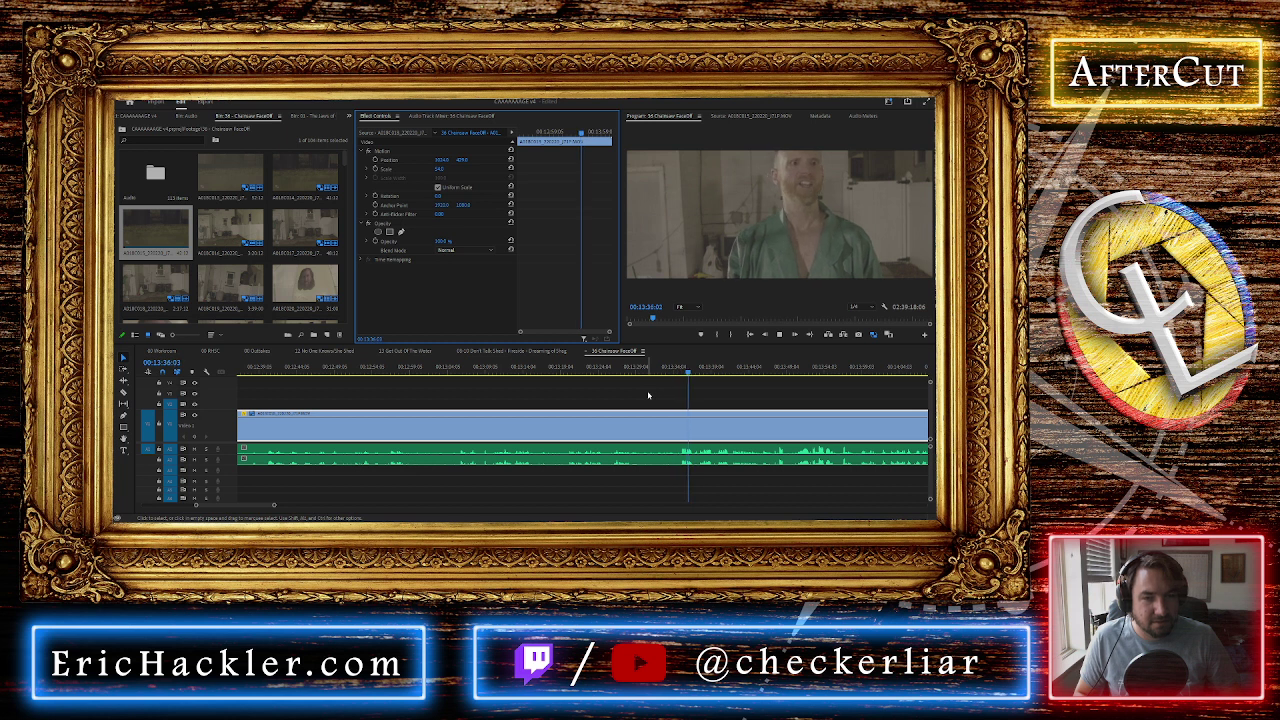
pyautogui.scroll(-2, 732, 423)
pyautogui.scroll(-4, 732, 423)
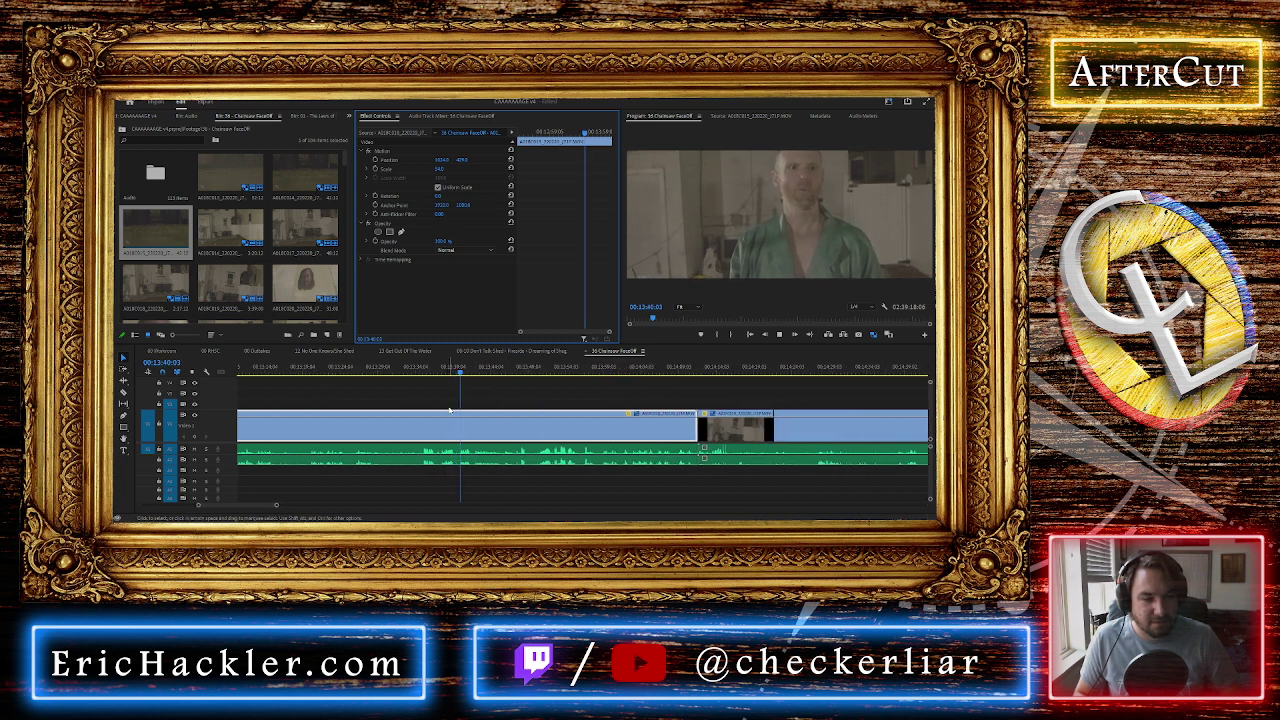
pyautogui.scroll(-6, 449, 410)
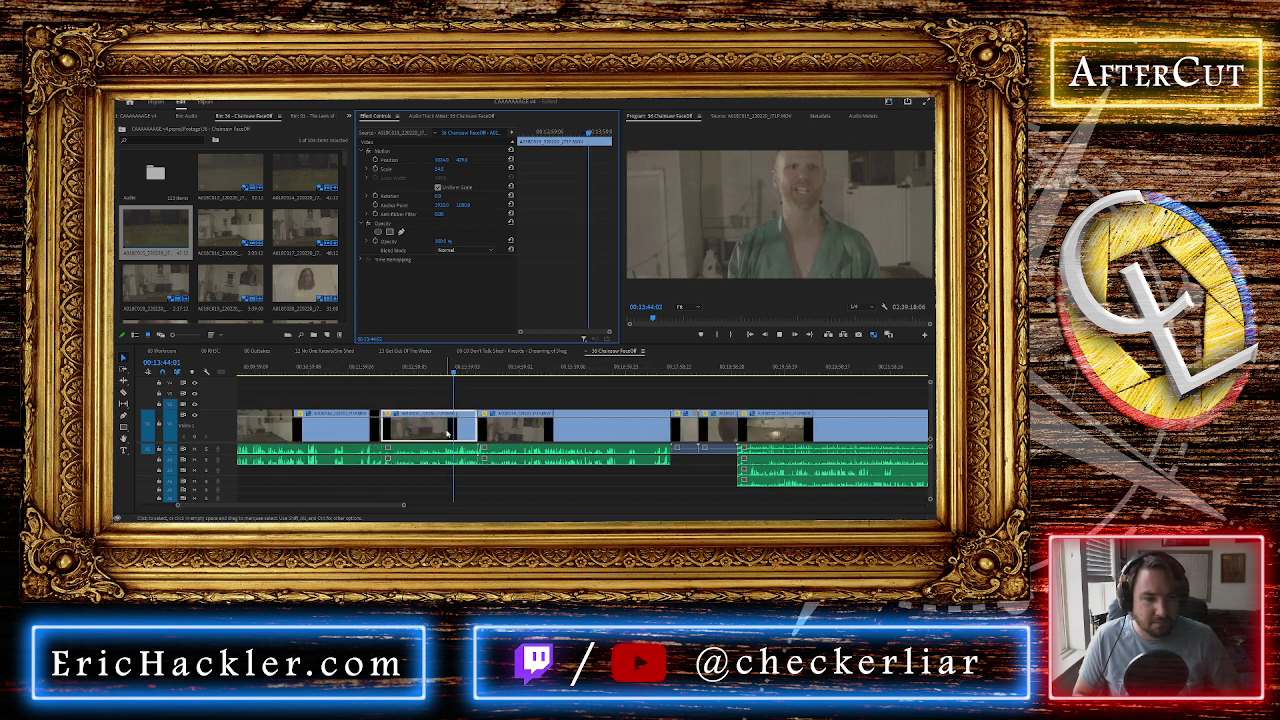
pyautogui.scroll(5, 409, 425)
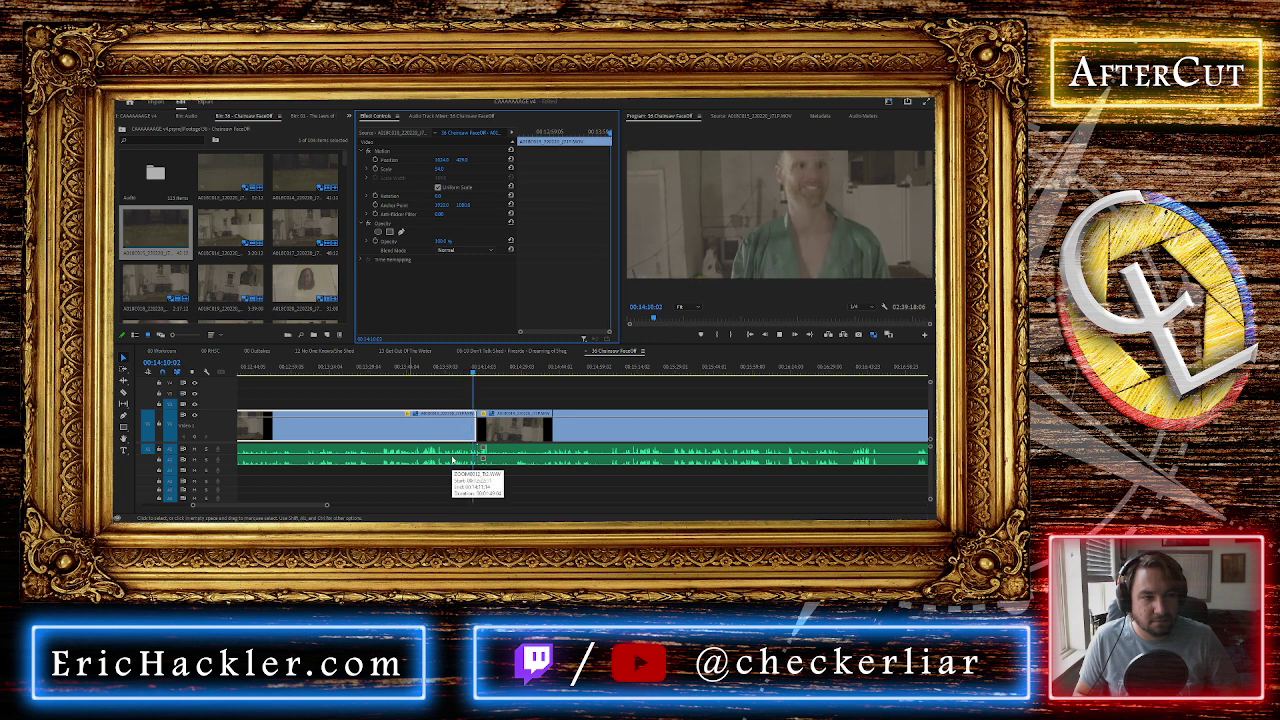
# Watch the change to the following take and examine that take's opening up to 00:14:25:08 for a usable starting point
pyautogui.hotkey('alt', 'space')
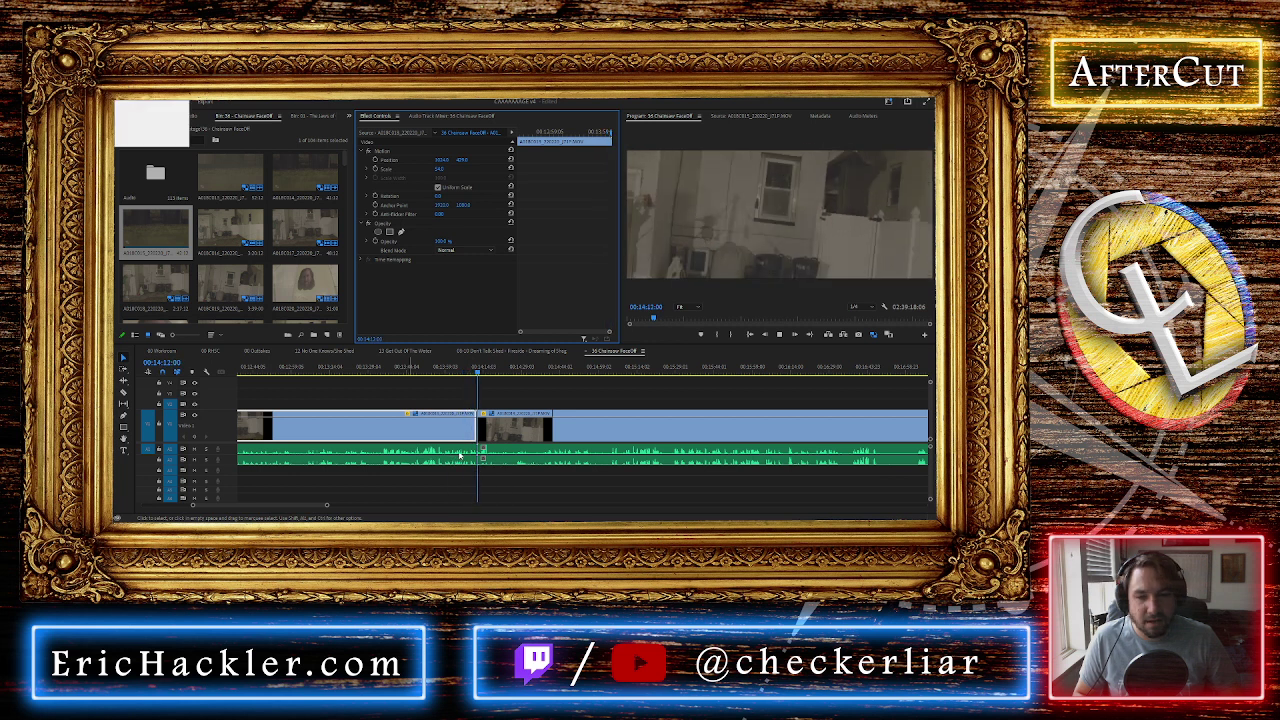
pyautogui.click(494, 380)
pyautogui.click(487, 430)
pyautogui.press('space')
pyautogui.press('=')
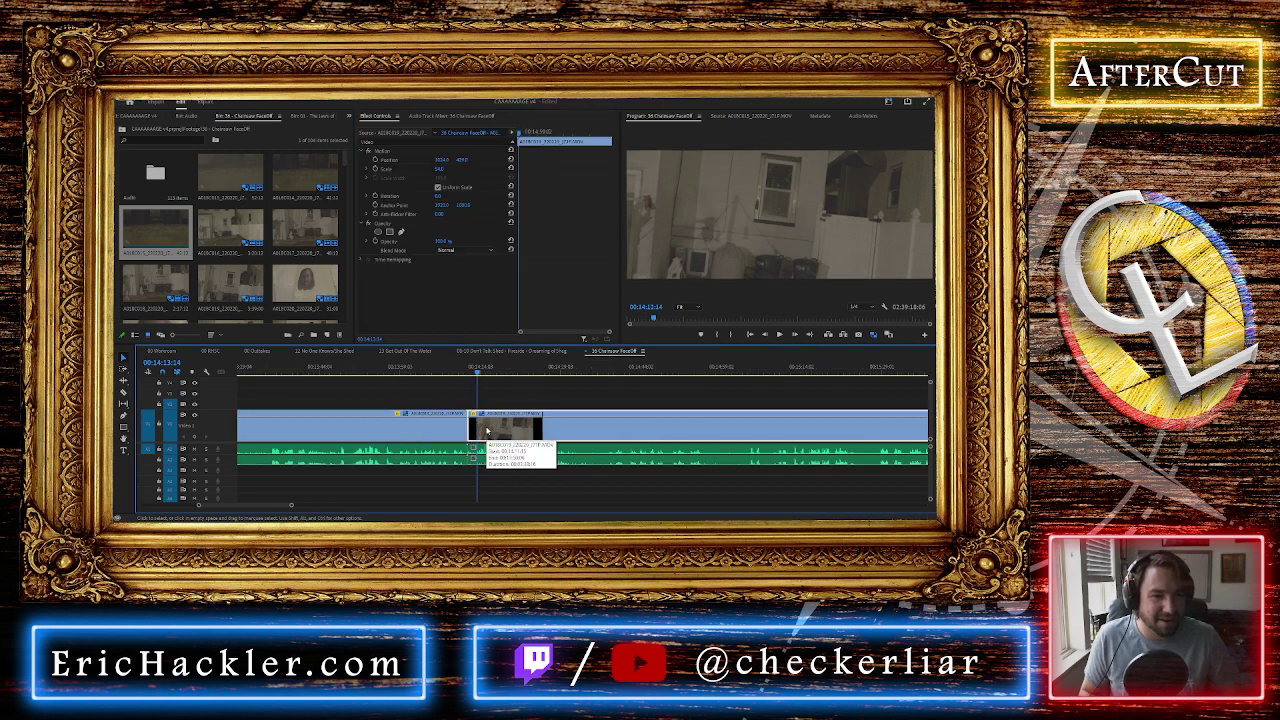
pyautogui.press('space')
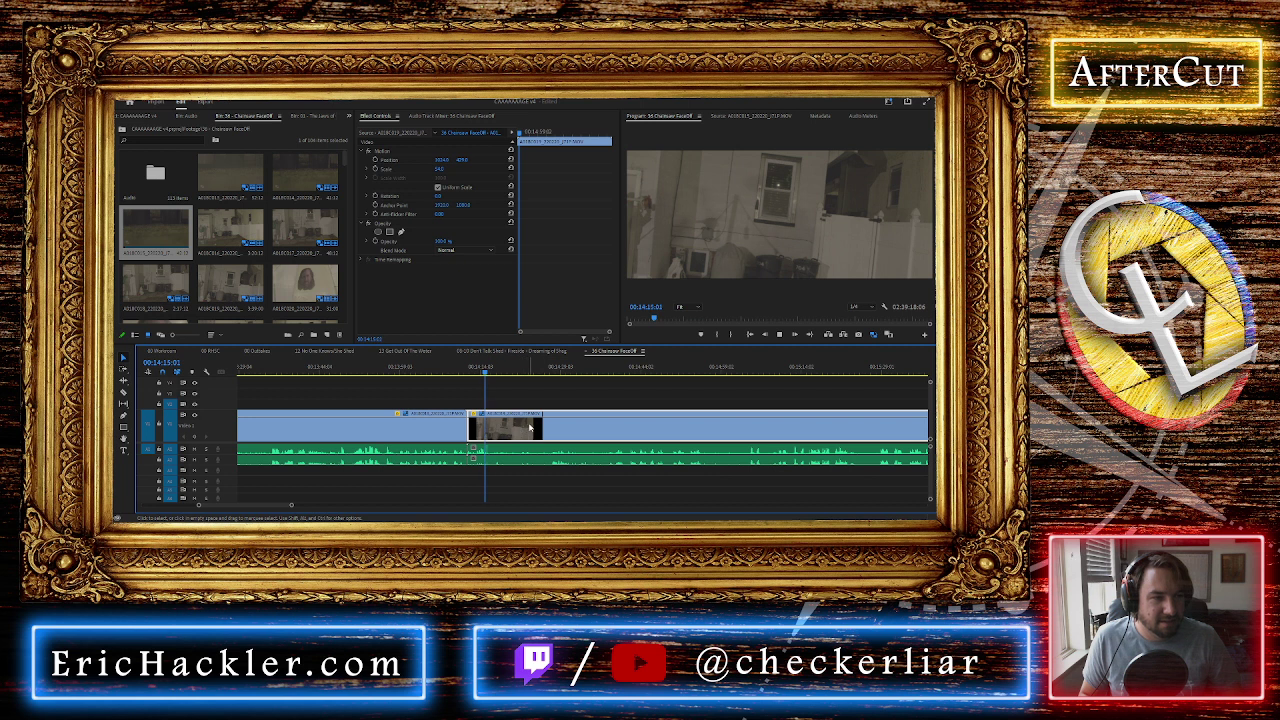
pyautogui.click(527, 369)
pyautogui.moveTo(534, 378)
pyautogui.mouseDown()
pyautogui.moveTo(560, 374)
pyautogui.moveTo(516, 376)
pyautogui.mouseUp()
pyautogui.press('space')
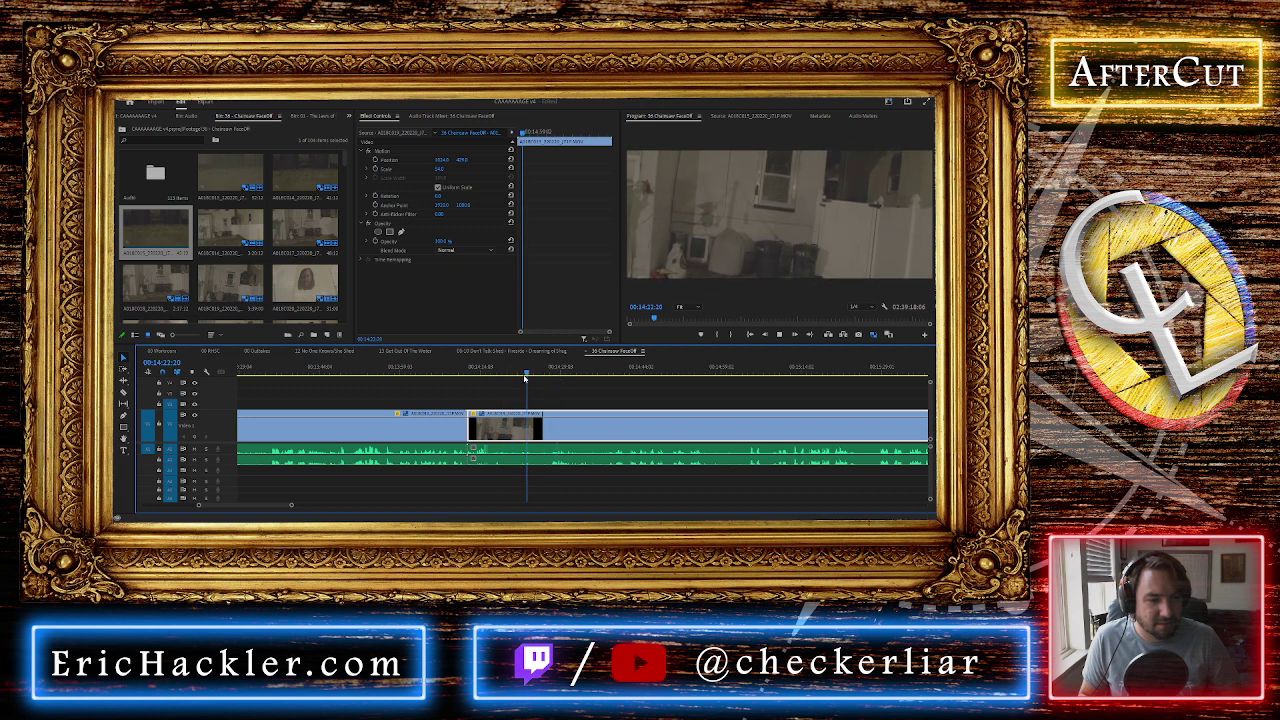
pyautogui.click(489, 371)
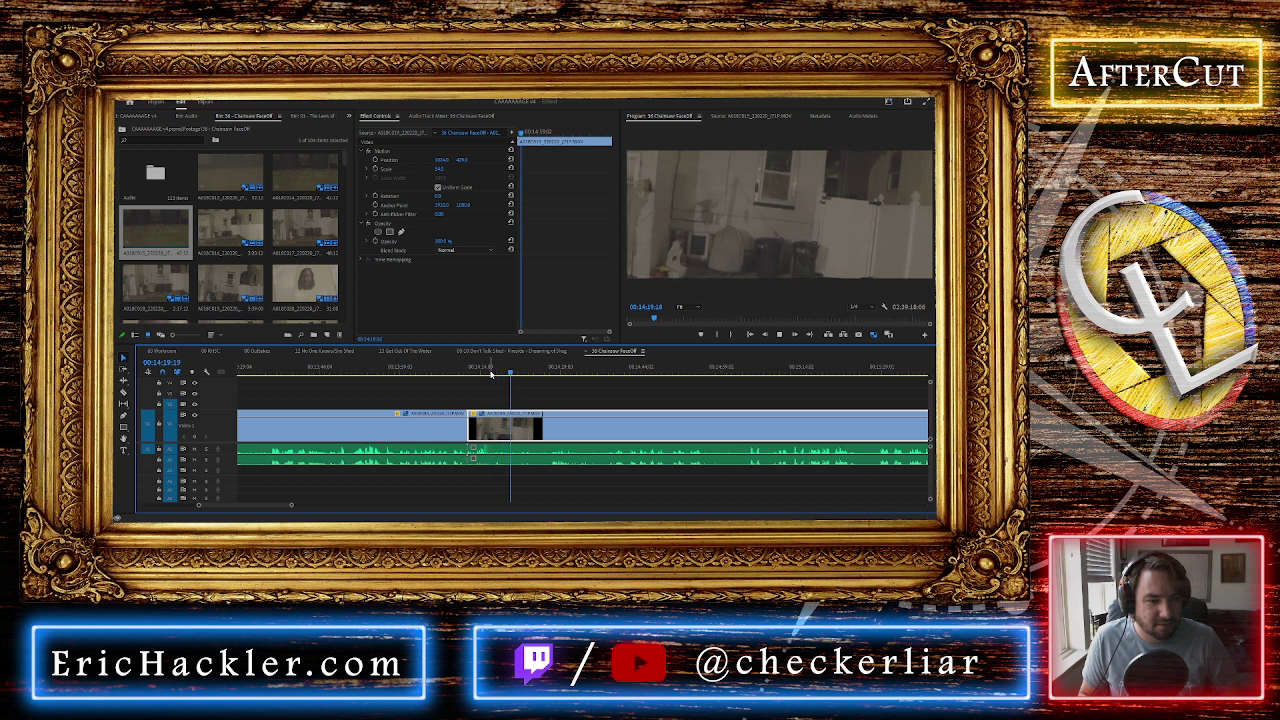
pyautogui.click(194, 449)
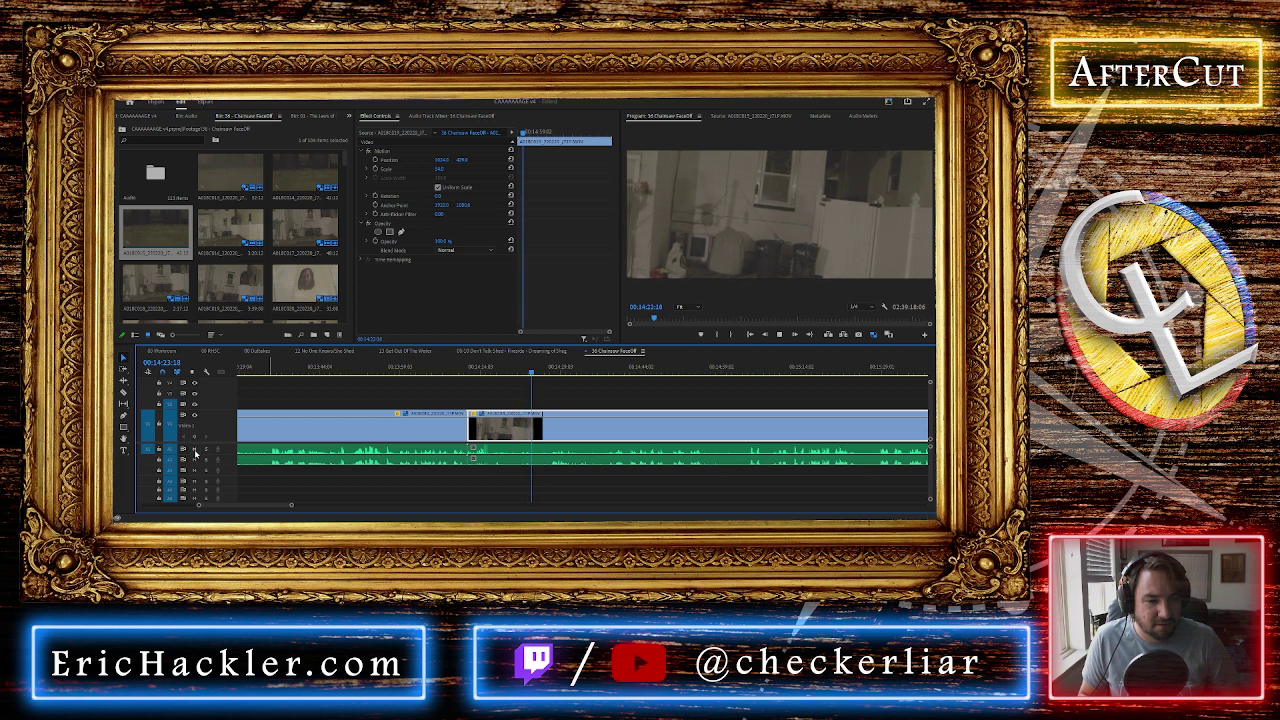
pyautogui.press('space')
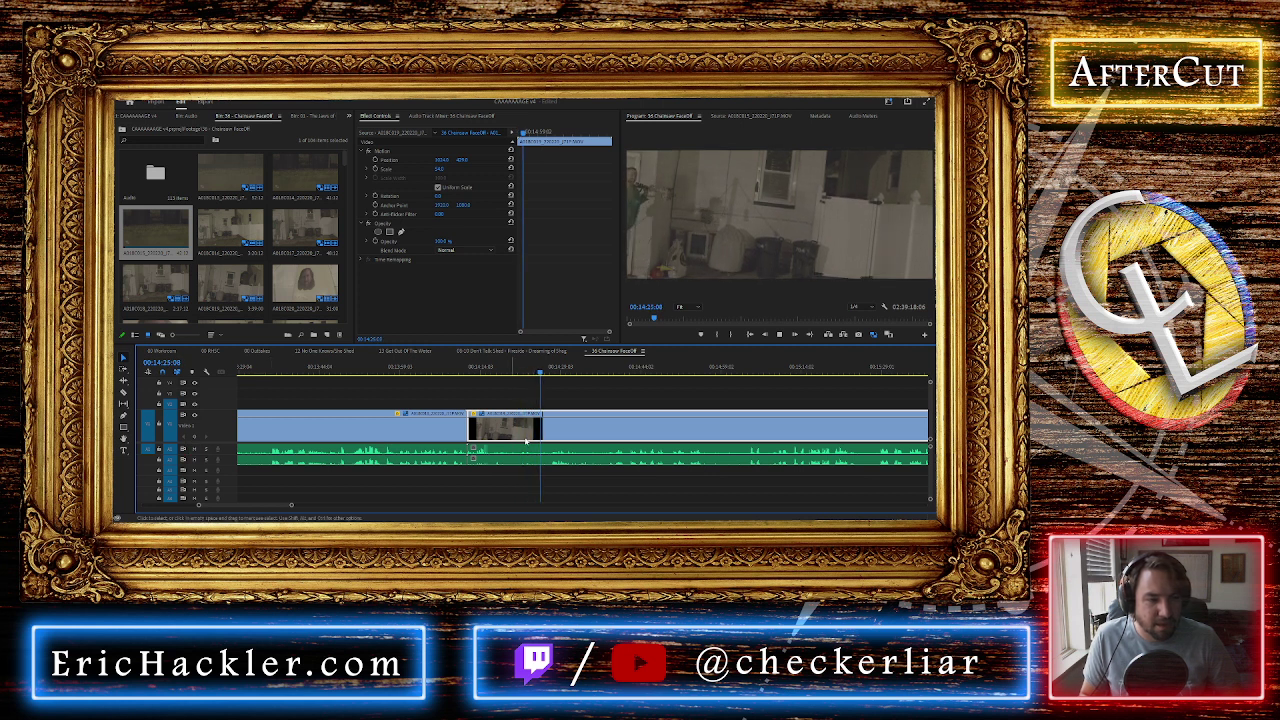
# Cut the take at 00:14:25:08, delete its opening with its audio, close the gap and play it from its new start
pyautogui.hotkey('ctrl', 'k')
pyautogui.moveTo(497, 398); pyautogui.dragTo(506, 463)
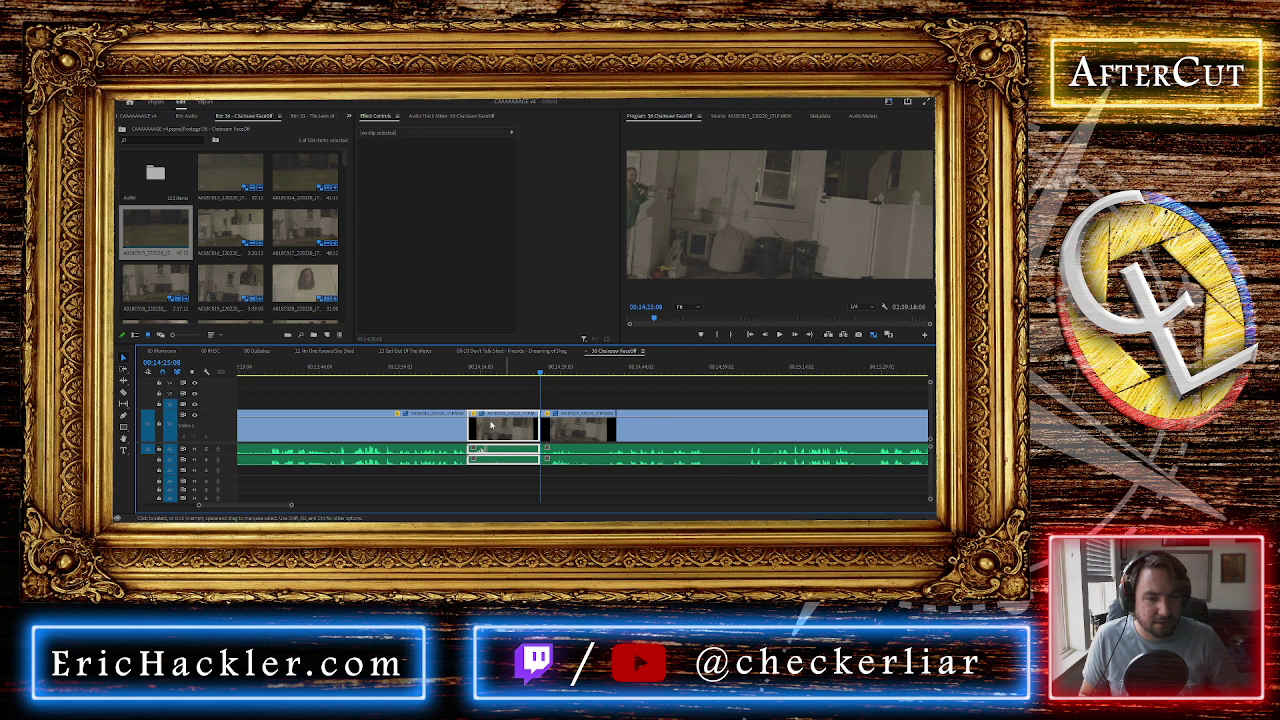
pyautogui.hotkey('ctrl', 'z')
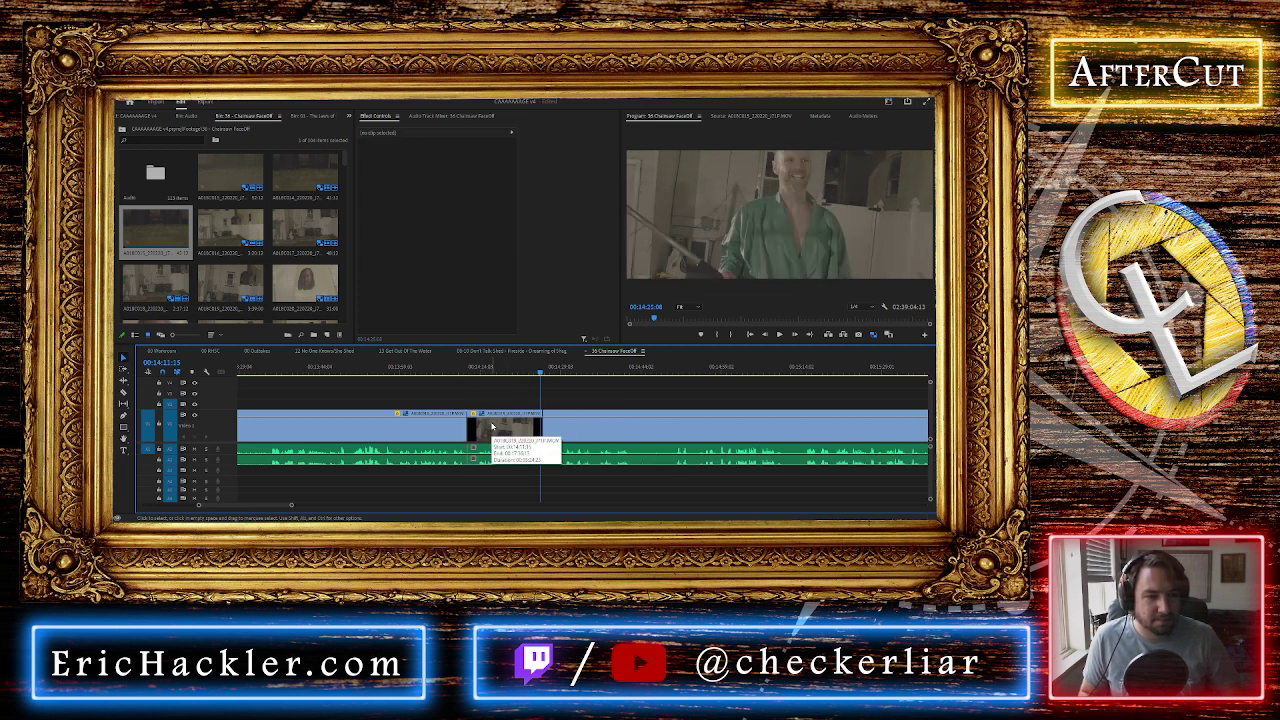
pyautogui.press('Up')
pyautogui.press('space')
# Try shifting the man's framing vertically in the trimmed take, and restore its previous position
pyautogui.press('space')
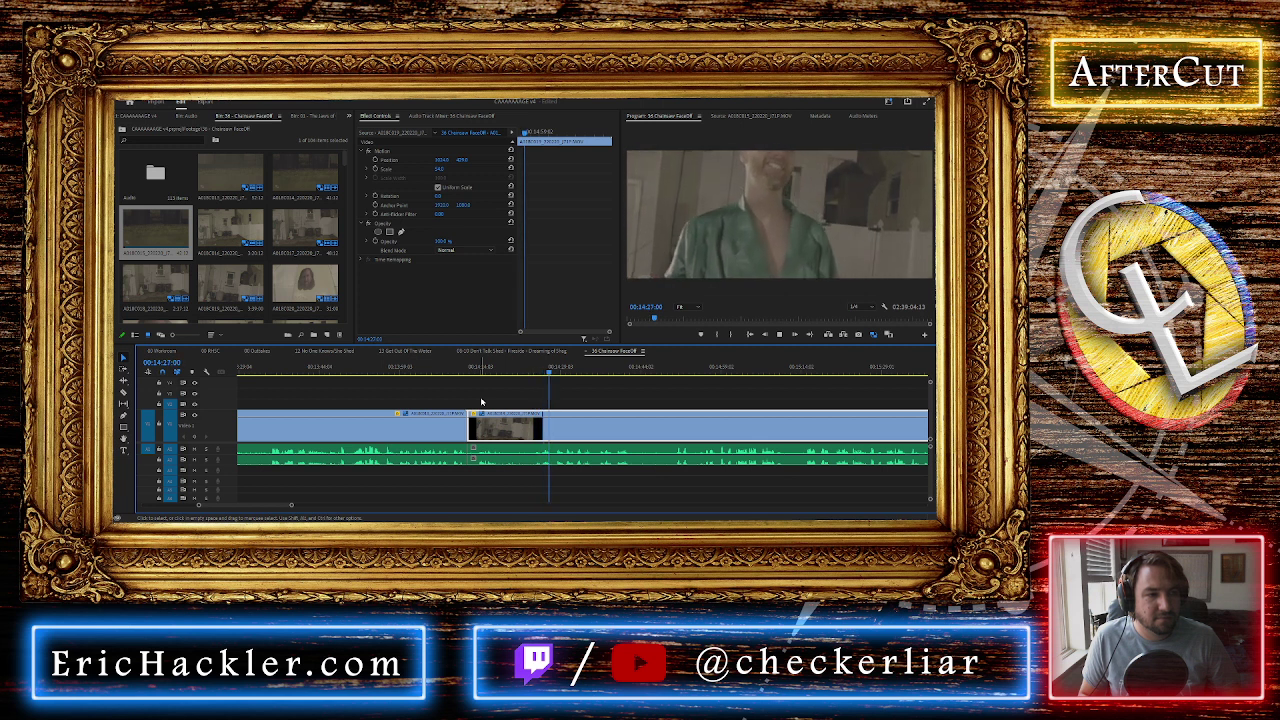
pyautogui.moveTo(461, 160); pyautogui.dragTo(466, 160)
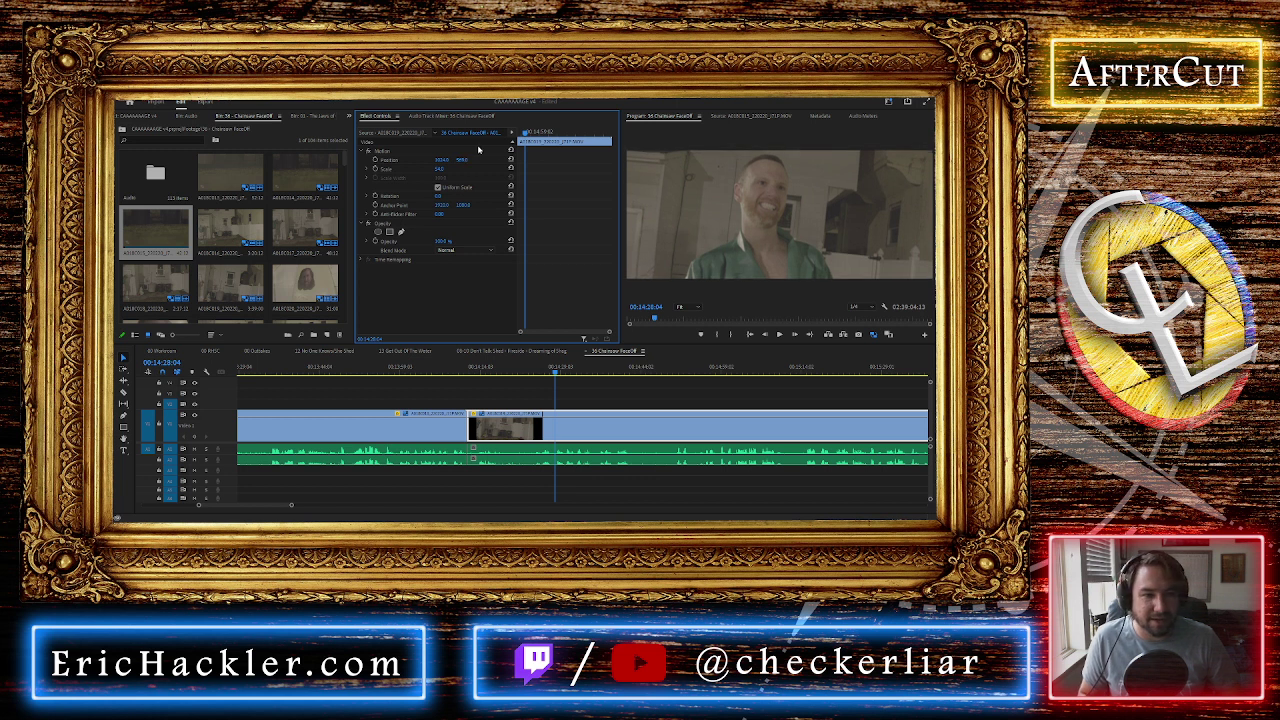
pyautogui.click(511, 160)
# Watch the man's performance in the trimmed take, skipping ahead a little after 00:15:56
pyautogui.press('space')
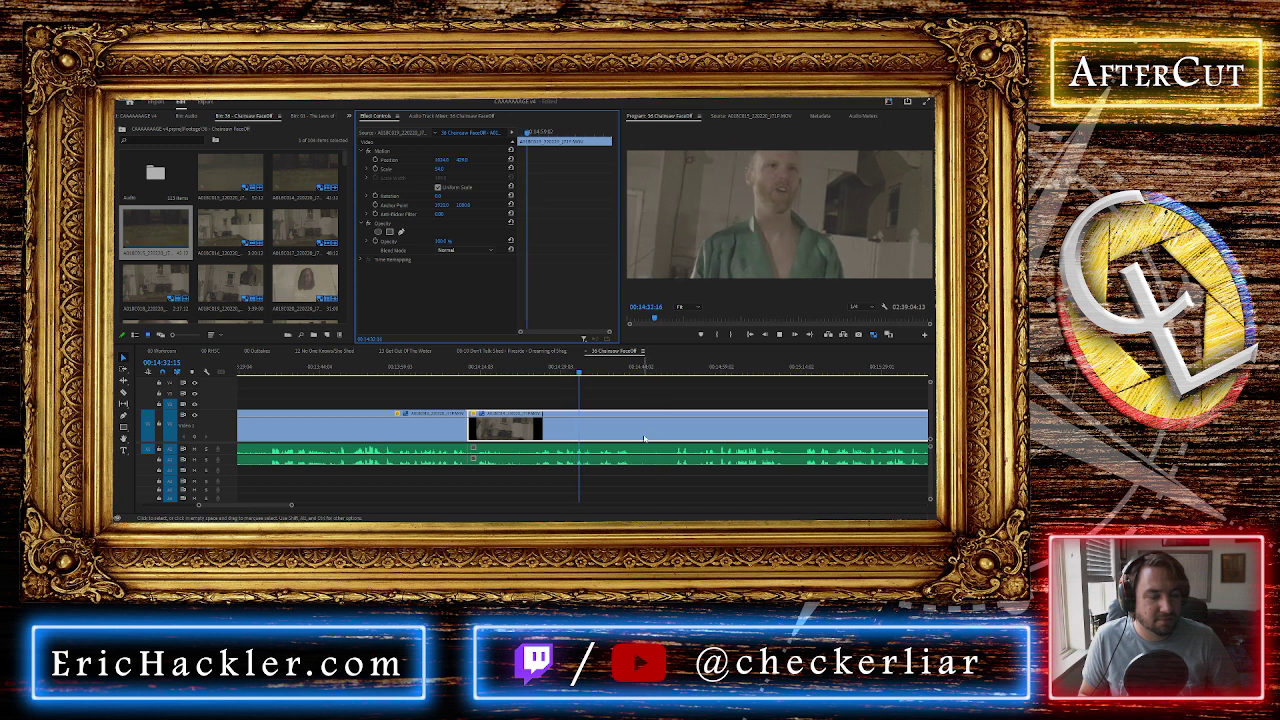
pyautogui.scroll(-2, 645, 420)
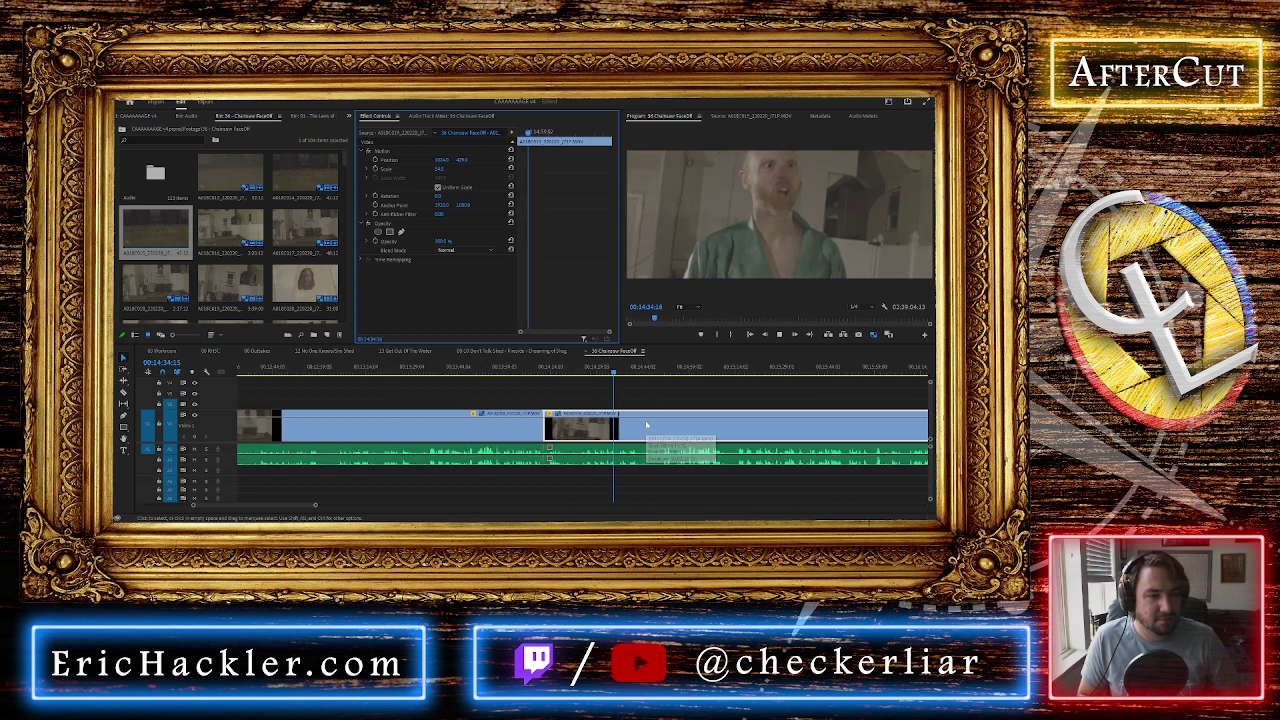
pyautogui.click(609, 399)
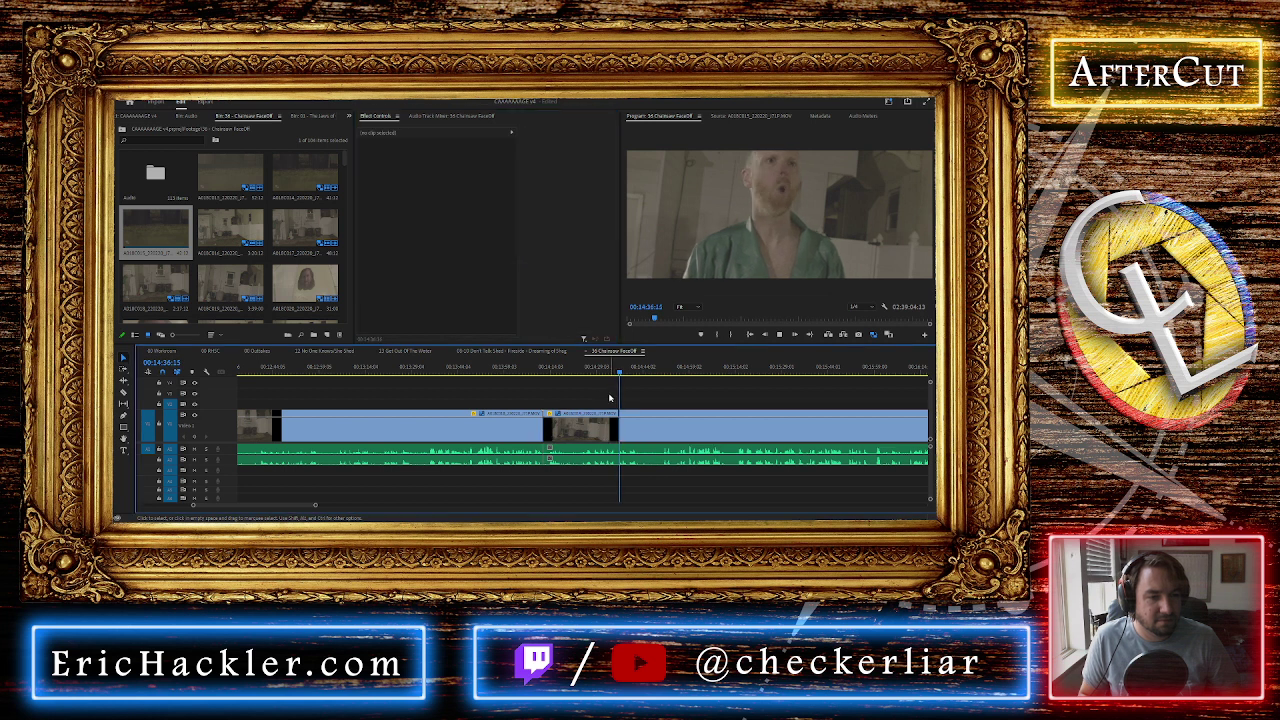
pyautogui.scroll(-3, 609, 399)
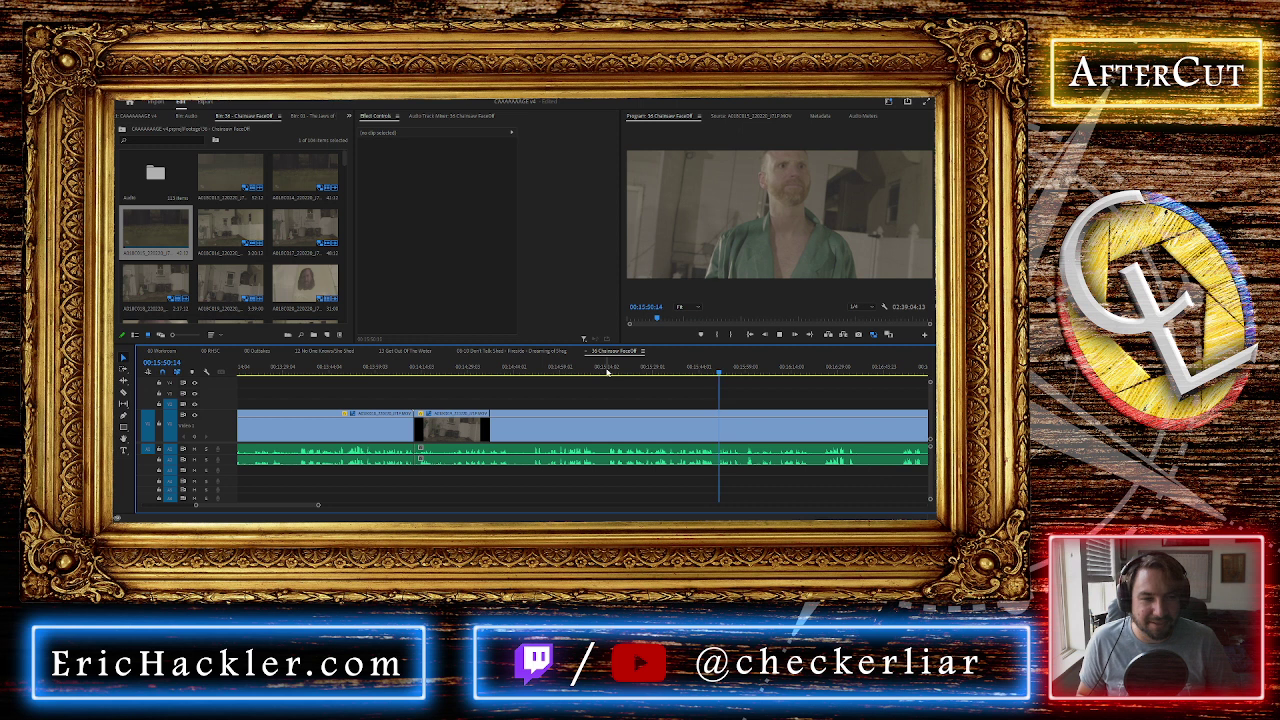
pyautogui.scroll(-4, 623, 416)
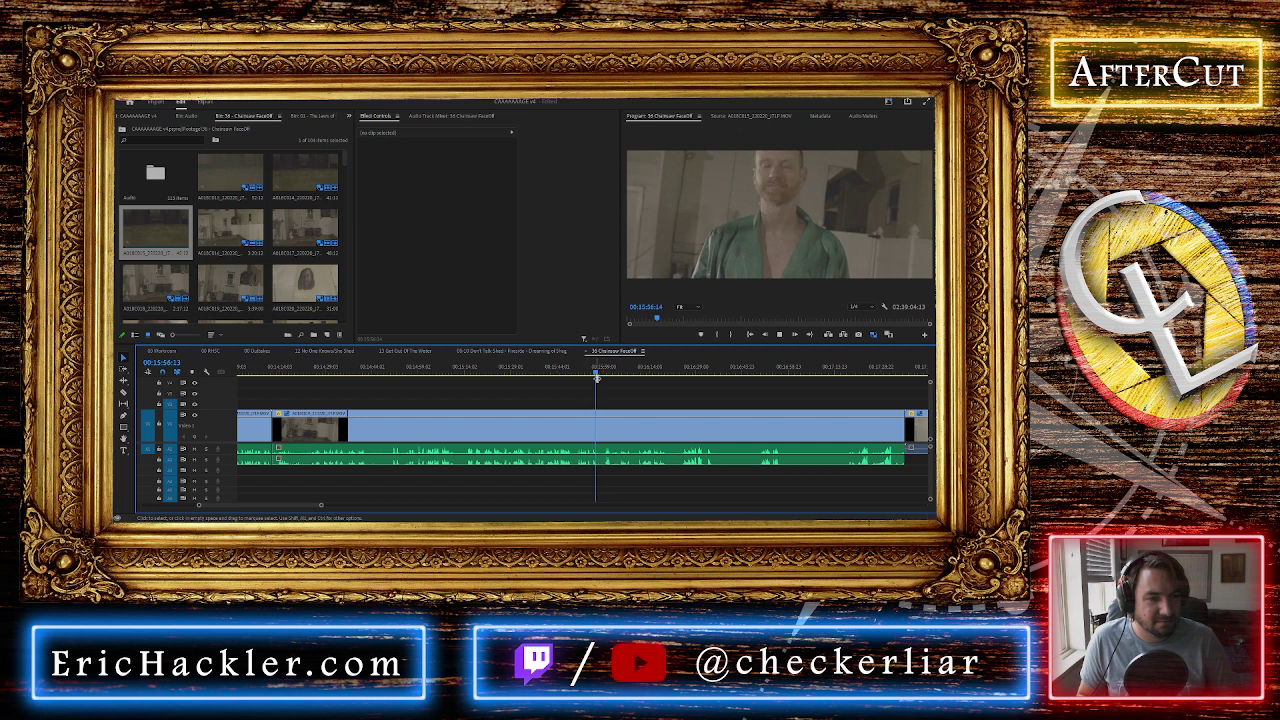
pyautogui.click(602, 373)
pyautogui.press('space')
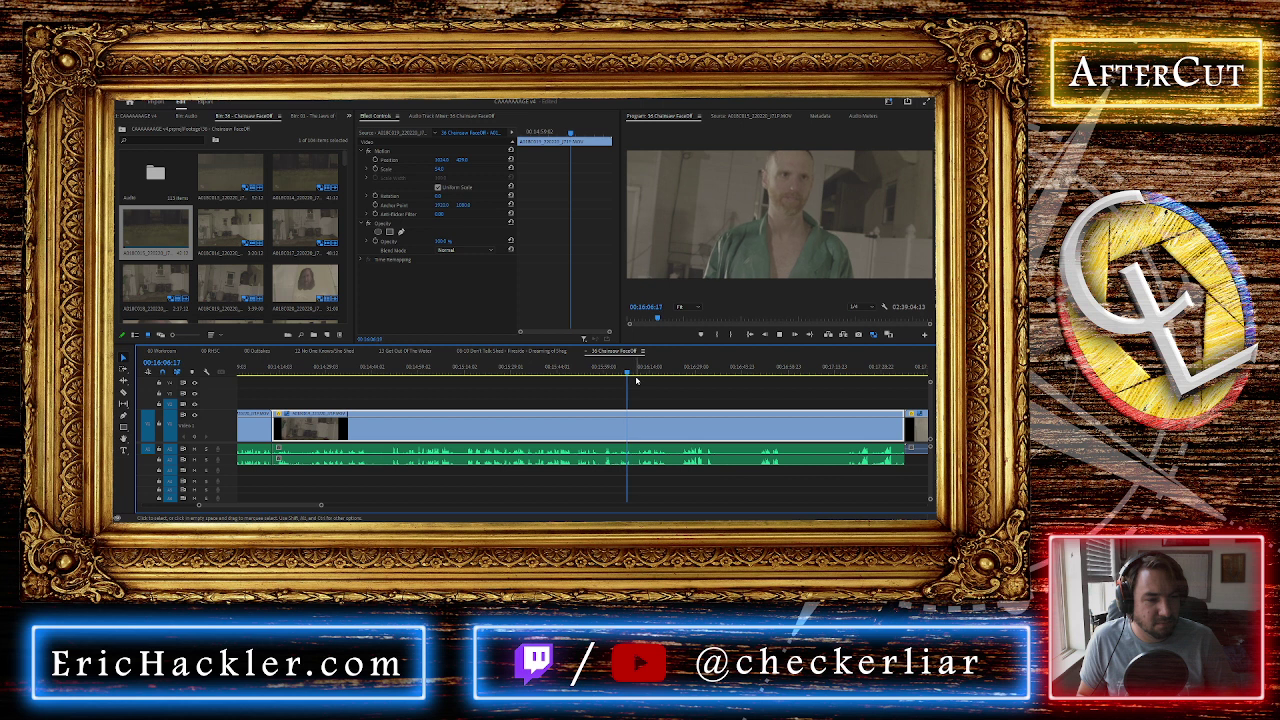
# Skip ahead in the take, stop playback at 00:16:26:00 and save the project
pyautogui.click(640, 372)
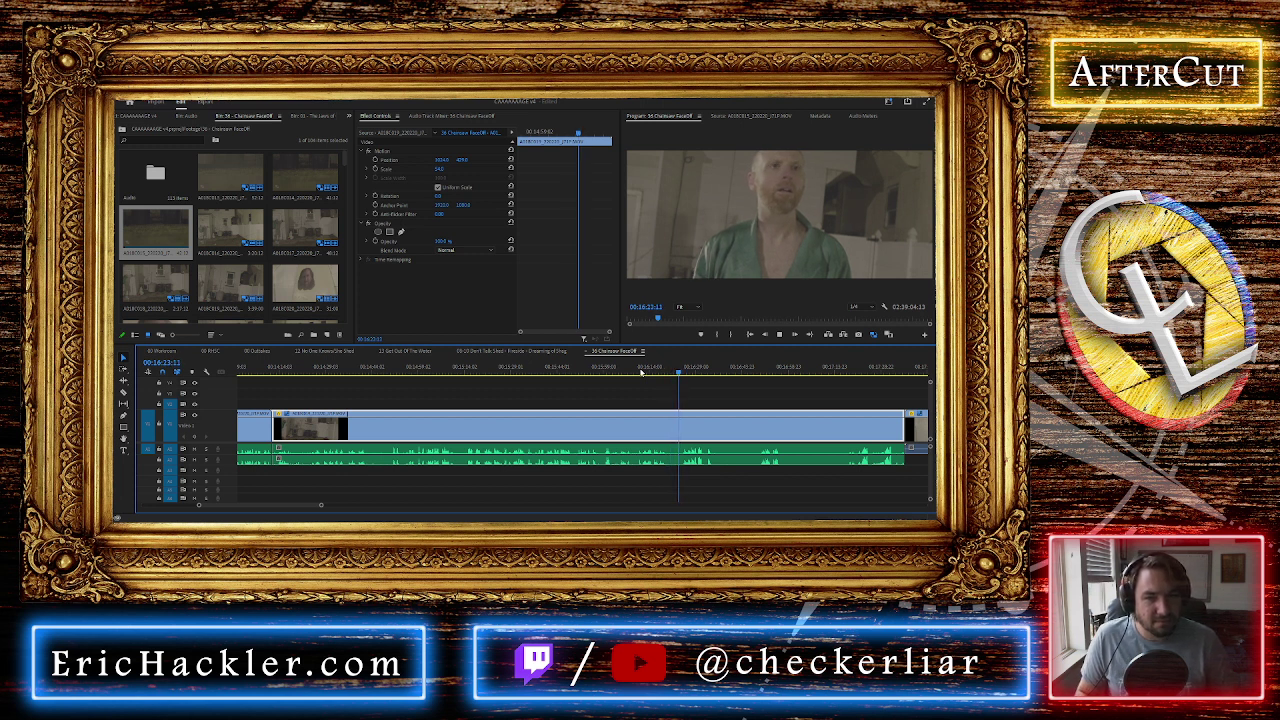
pyautogui.press('space')
pyautogui.hotkey('ctrl', 's')
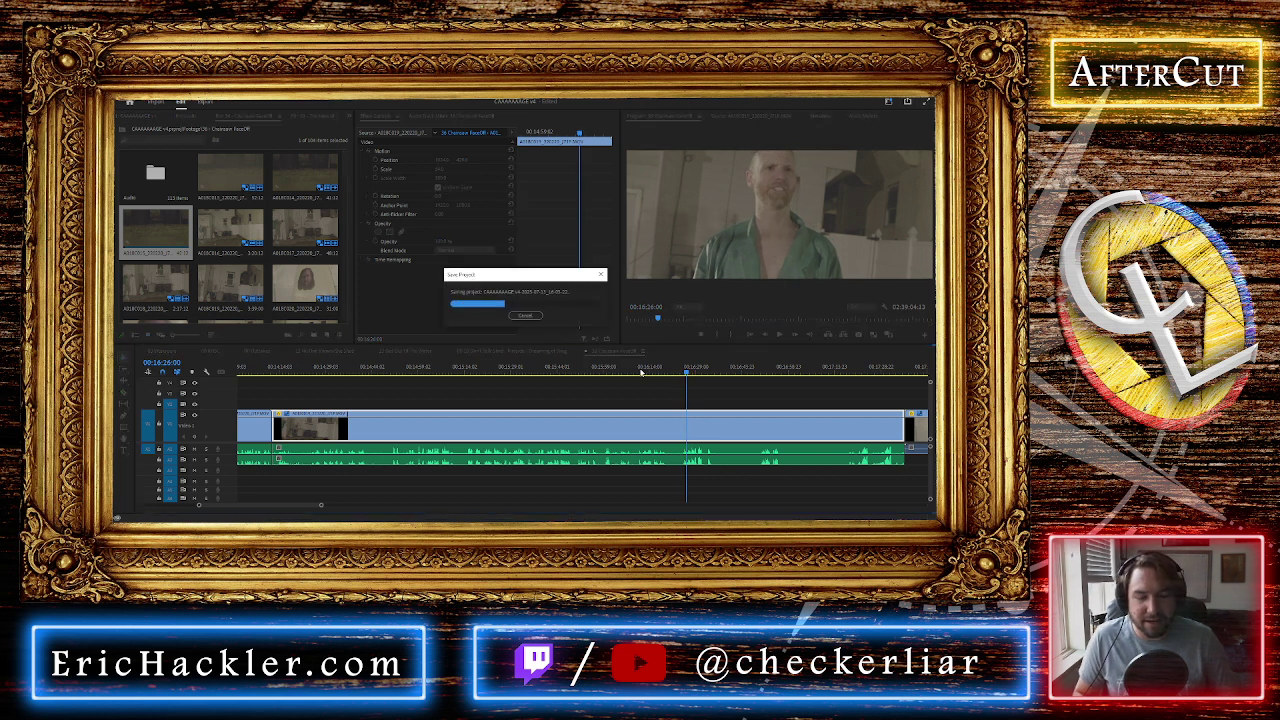
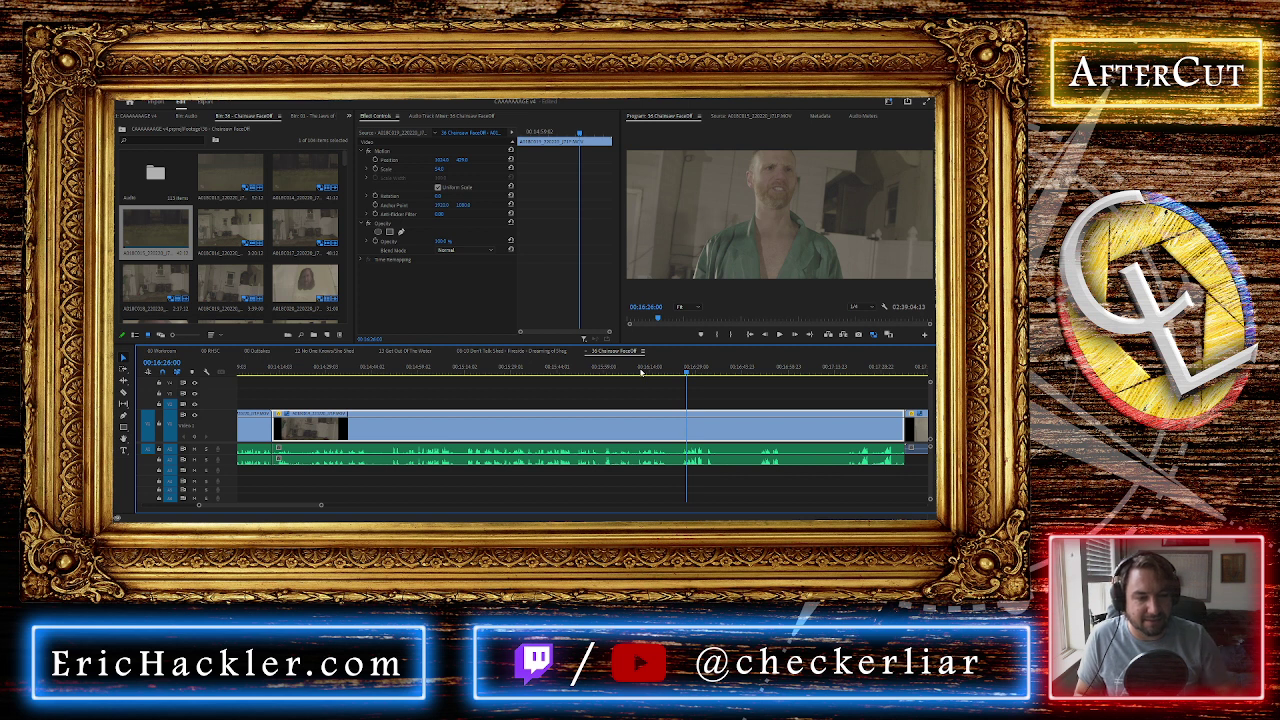
# Continue the take to 00:16:33:22, compare it with the earlier take at 00:10:43:08 and return to 00:16:37:00
pyautogui.press('space')
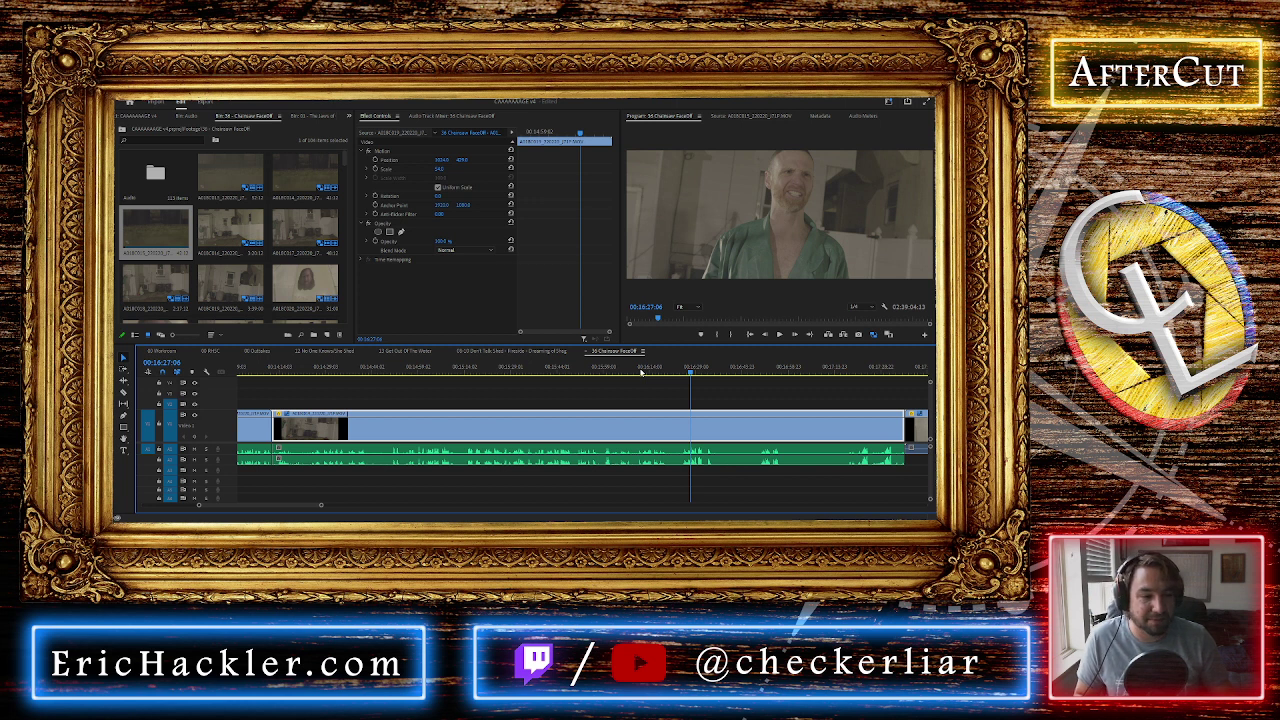
pyautogui.press('space')
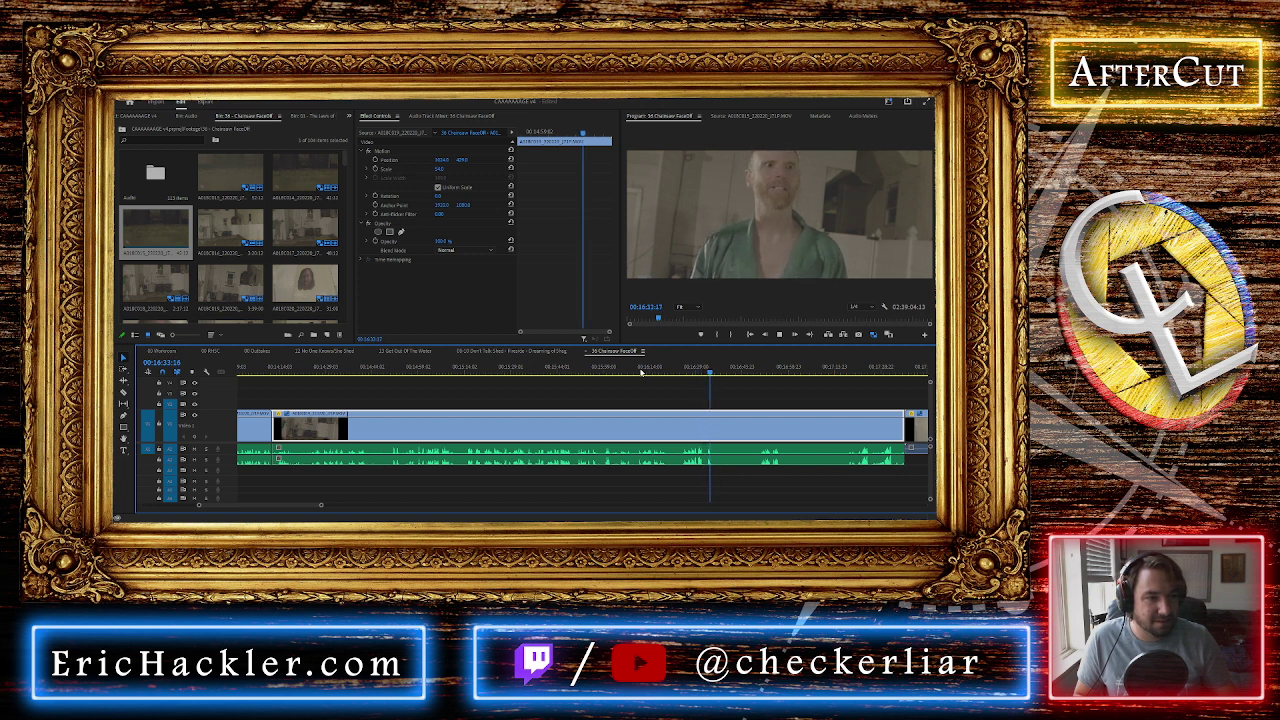
pyautogui.press('space')
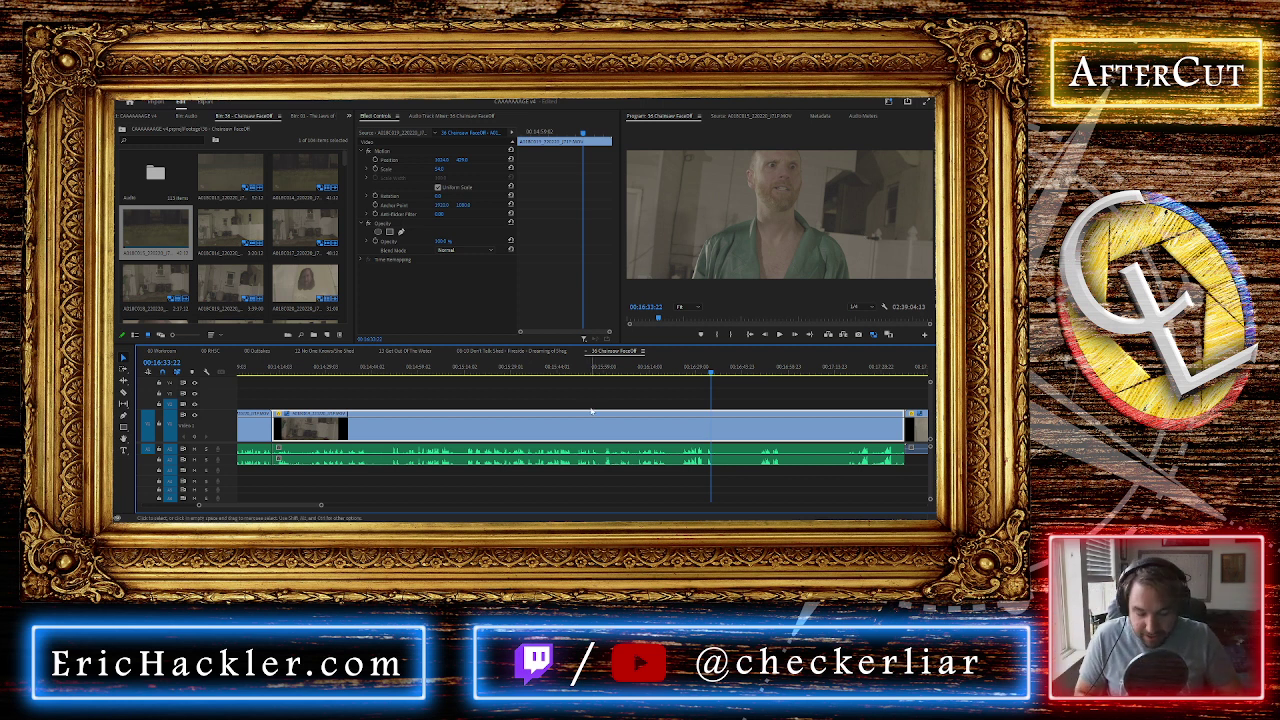
pyautogui.scroll(-4, 559, 458)
pyautogui.scroll(4, 559, 458)
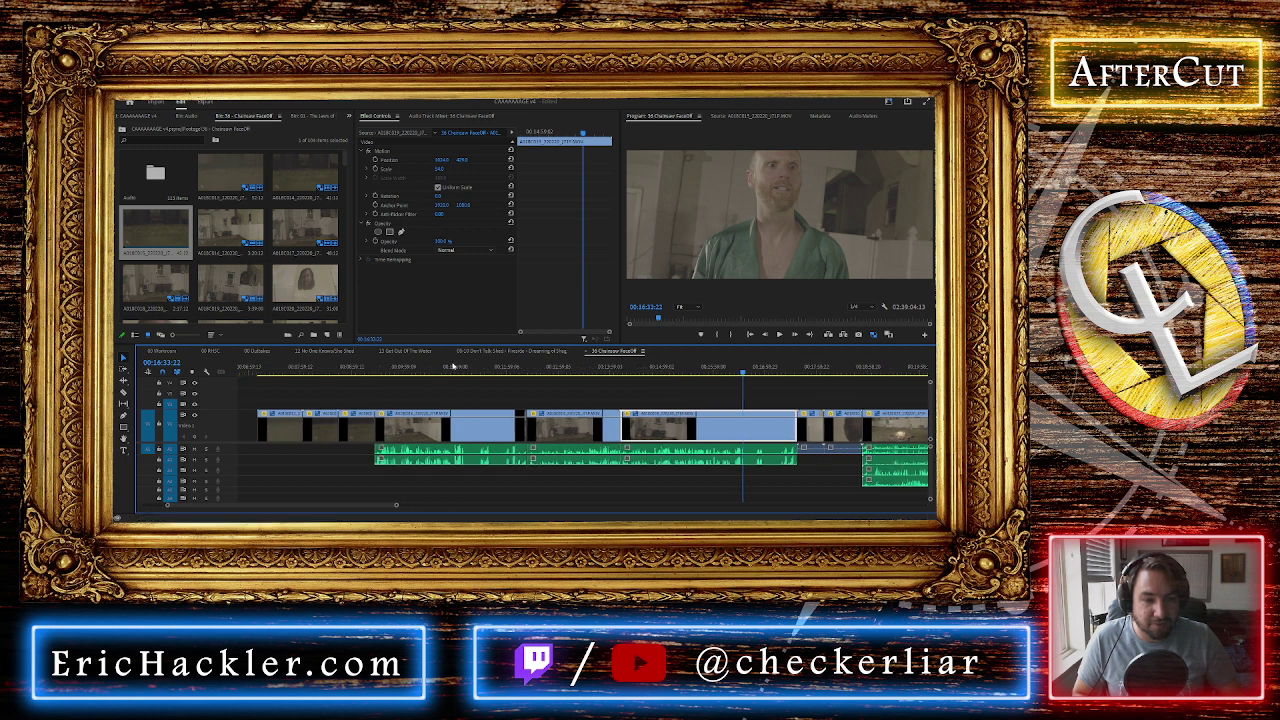
pyautogui.click(443, 370)
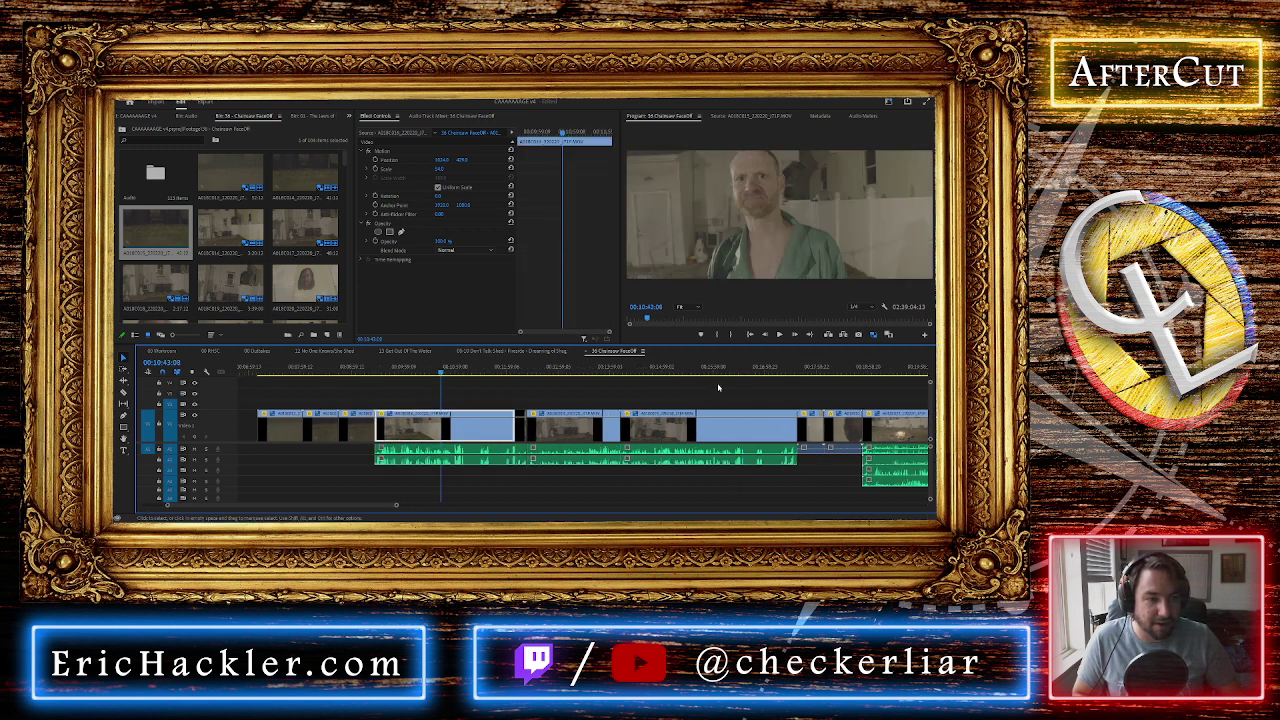
pyautogui.click(747, 373)
pyautogui.scroll(4, 757, 427)
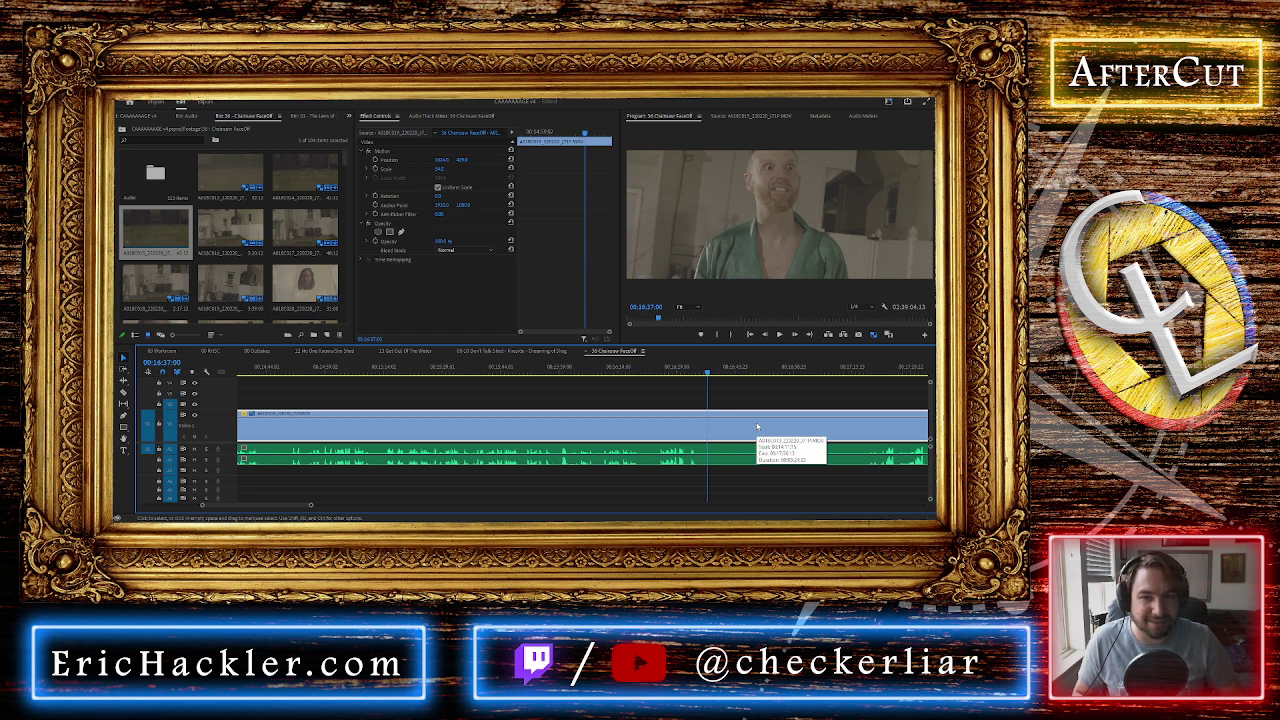
# Play the remainder of the take, examining the man's reactions and the moment he raises the weapon
pyautogui.click(681, 370)
pyautogui.press('space')
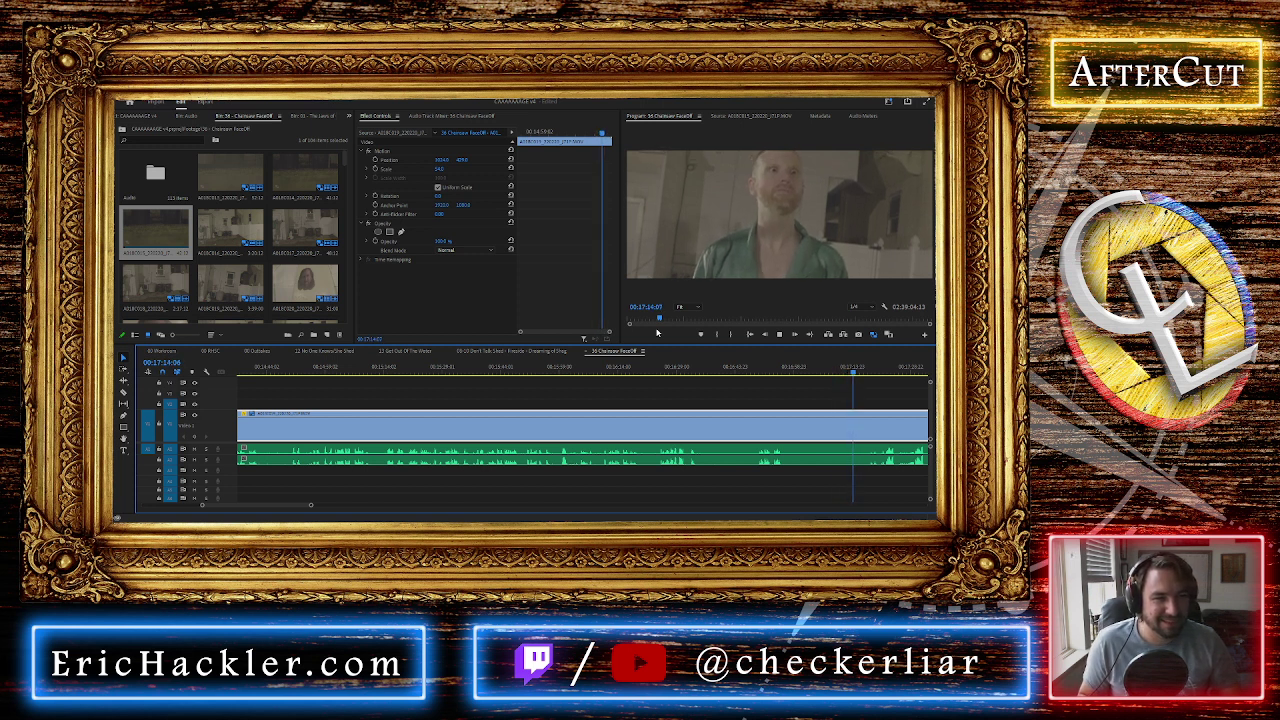
pyautogui.press('space')
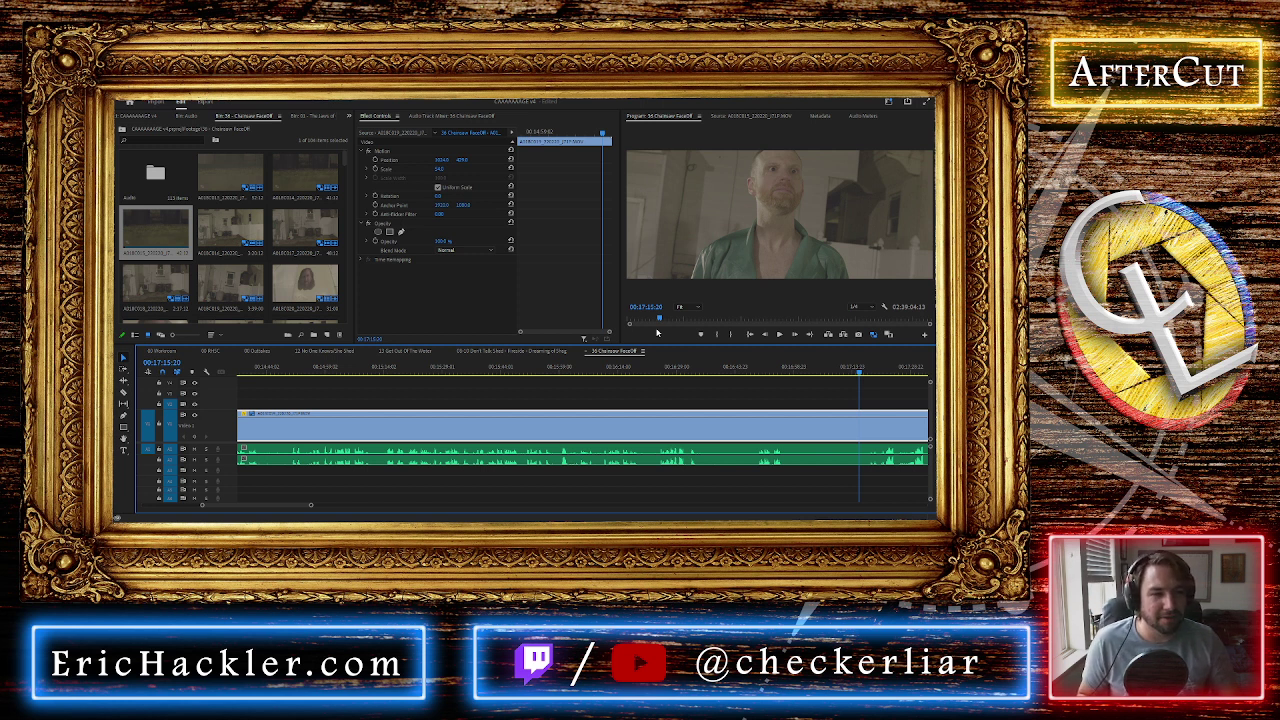
pyautogui.press('space')
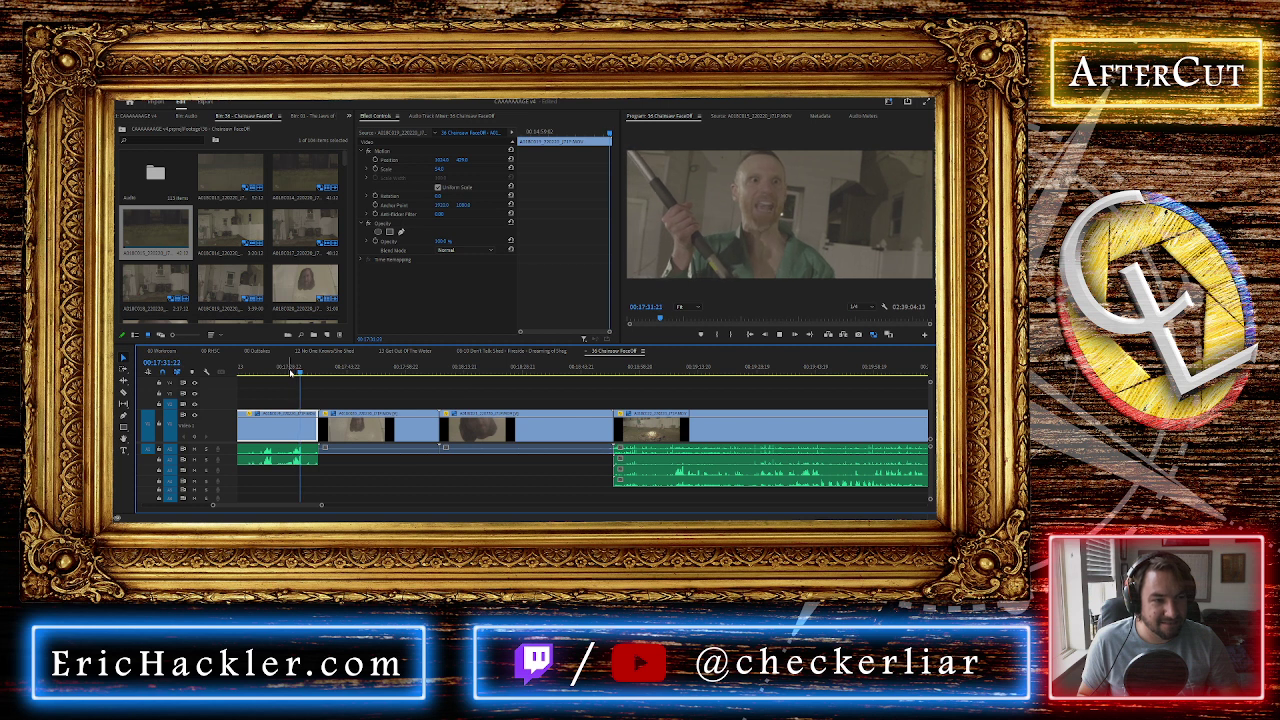
pyautogui.press('space')
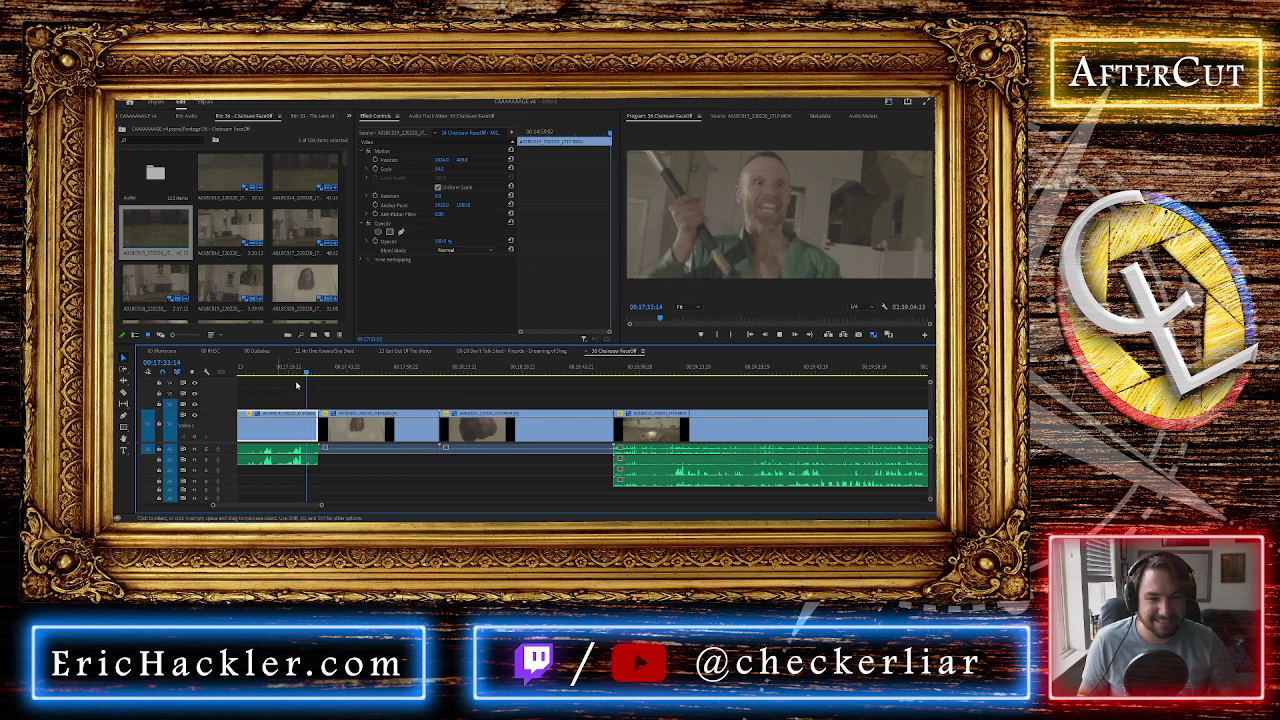
# Replay the take's ending around 00:17:25 and examine the start of the following clip at 00:17:37:14
pyautogui.moveTo(297, 372); pyautogui.dragTo(263, 372)
pyautogui.press('space')
pyautogui.scroll(3, 264, 374)
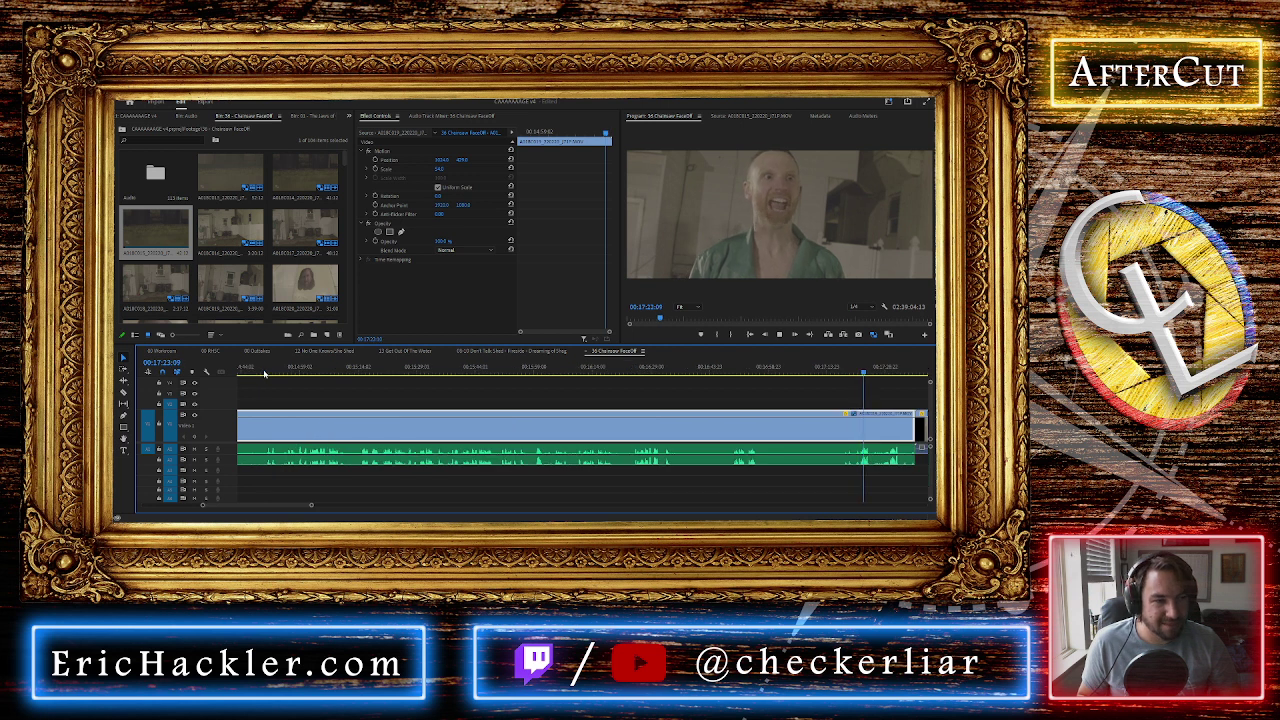
pyautogui.press('space')
pyautogui.scroll(-1, 818, 452)
pyautogui.scroll(-2, 818, 452)
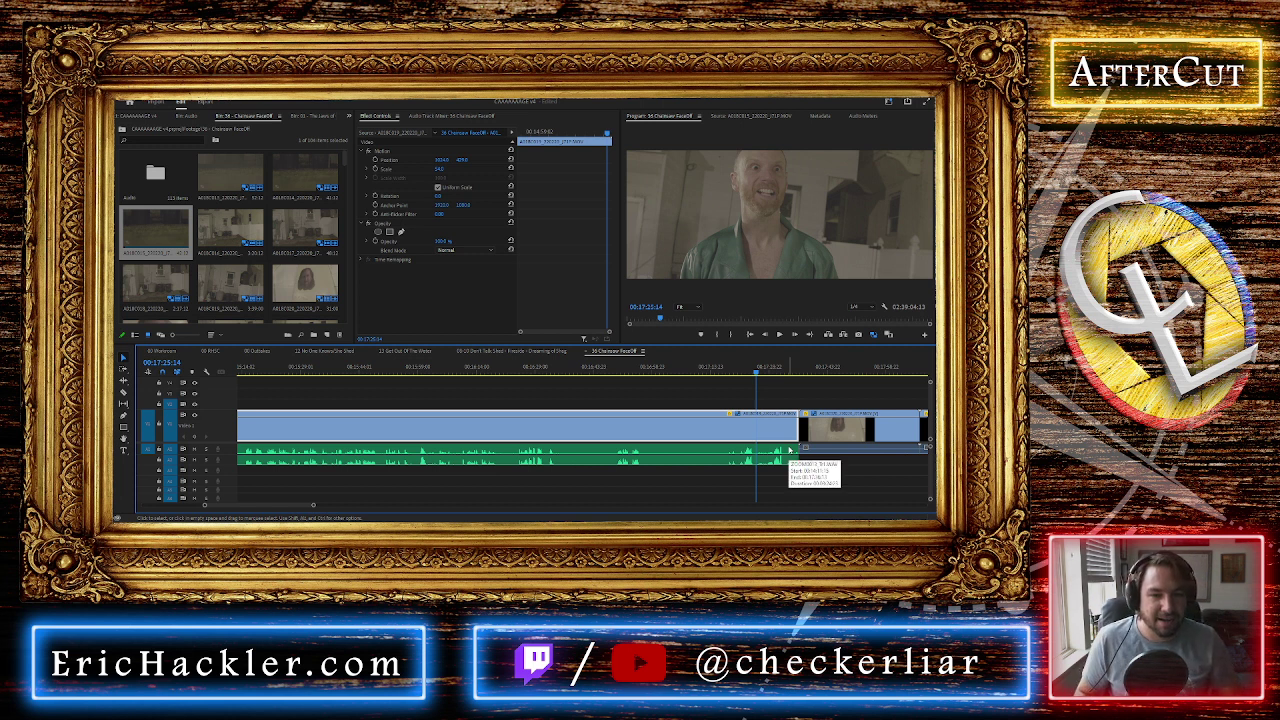
pyautogui.click(768, 371)
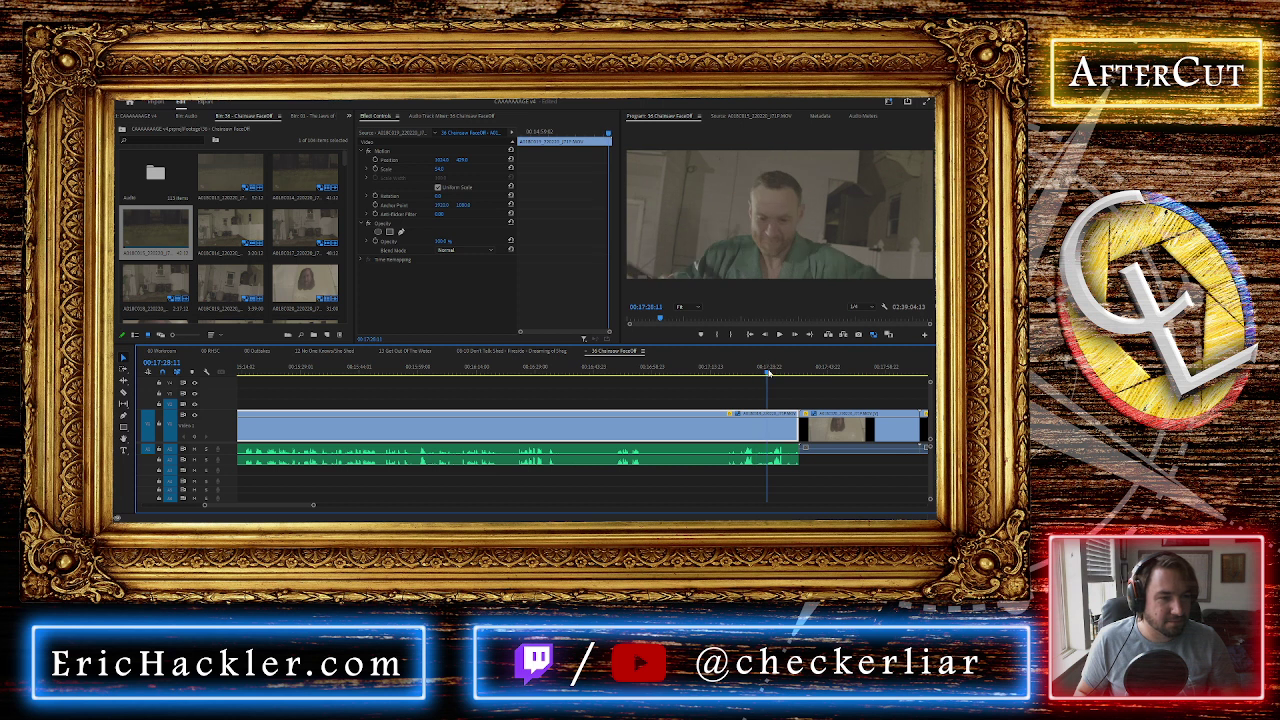
pyautogui.click(740, 371)
pyautogui.press('space')
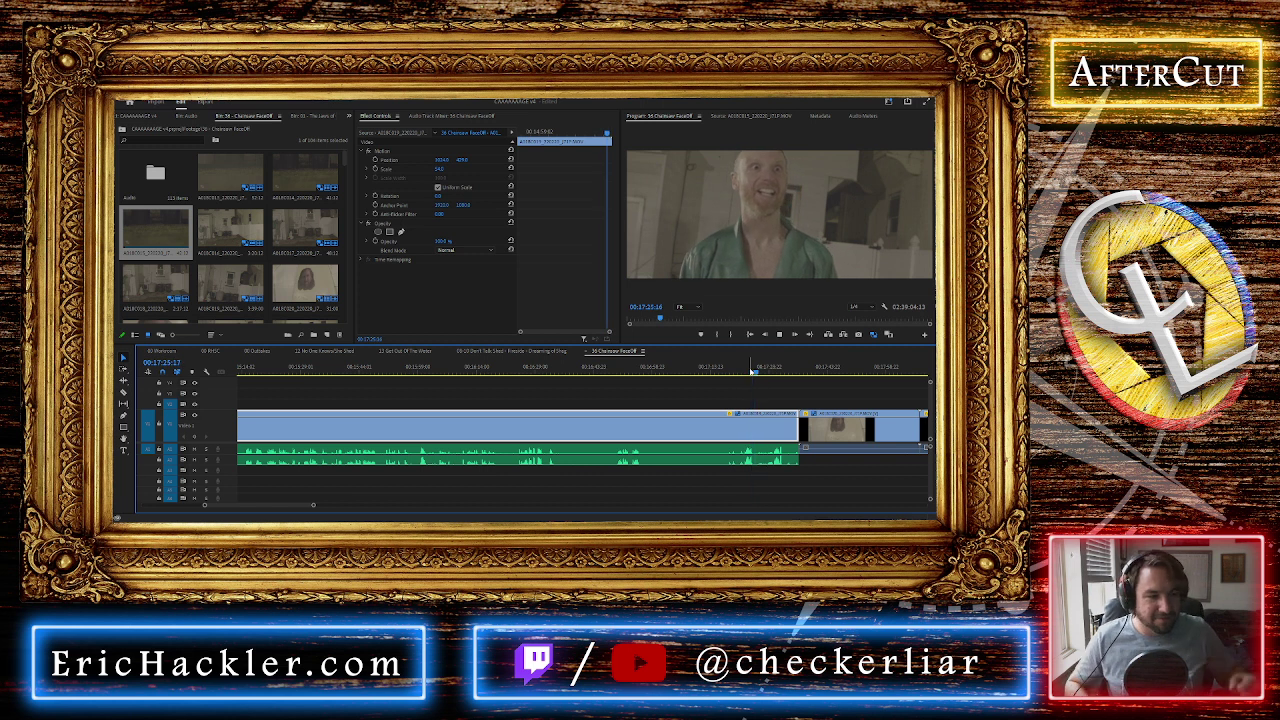
pyautogui.click(803, 371)
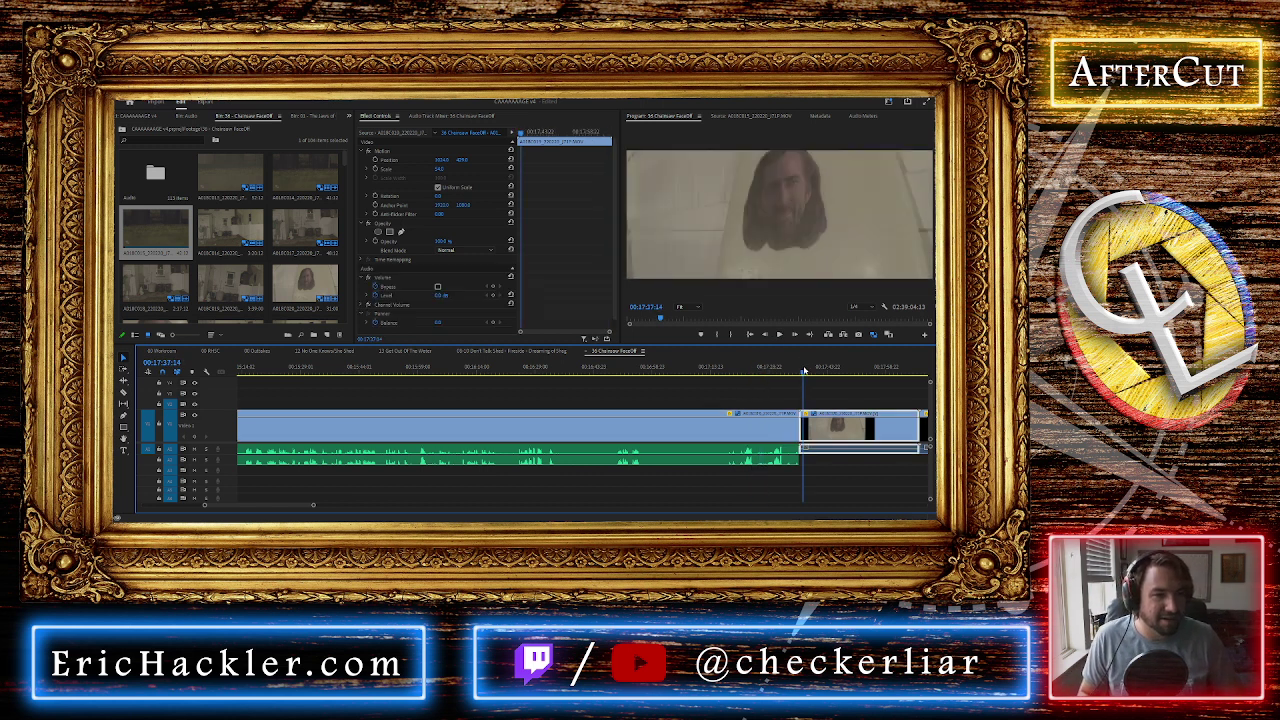
# Play and skim the man's first close-up clip after the long take, from 00:17:37:14 to about 00:18:02:00
pyautogui.scroll(-2, 750, 385)
pyautogui.press('space')
pyautogui.scroll(-3, 729, 387)
pyautogui.moveTo(681, 373)
pyautogui.mouseDown()
pyautogui.moveTo(705, 373)
pyautogui.moveTo(680, 372)
pyautogui.mouseUp()
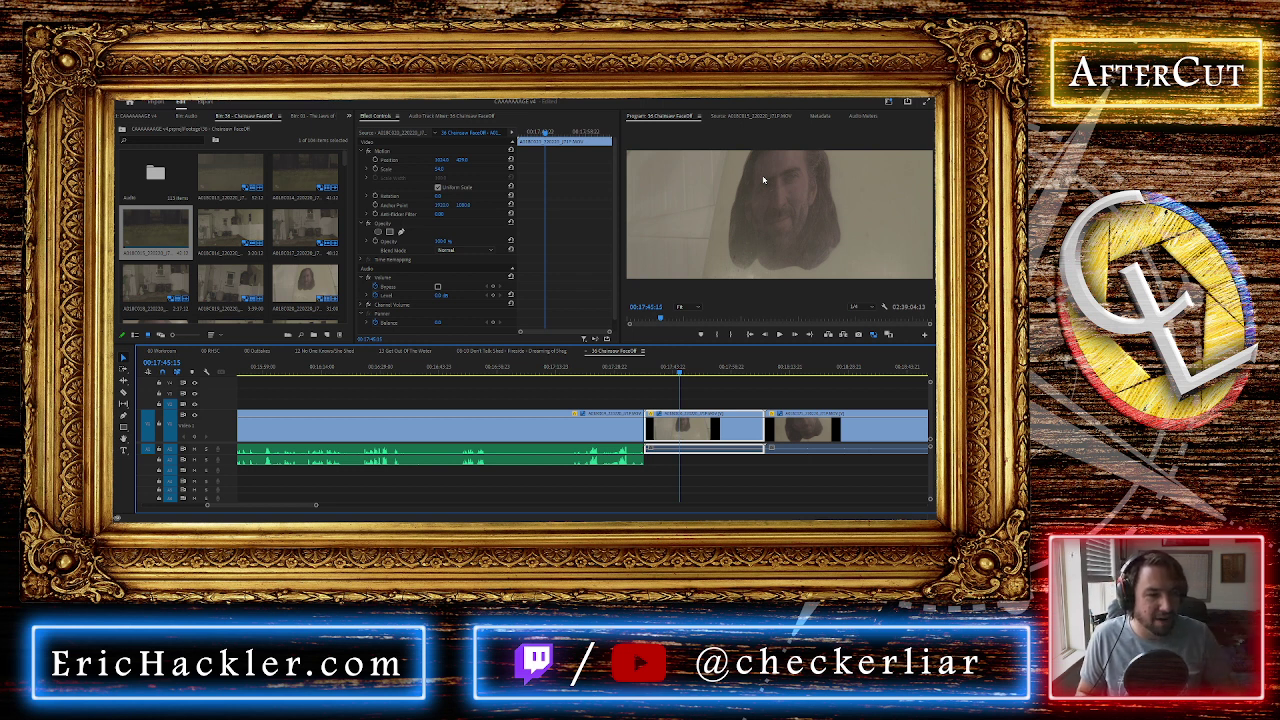
pyautogui.moveTo(704, 372)
pyautogui.mouseDown()
pyautogui.moveTo(754, 372)
pyautogui.moveTo(728, 371)
pyautogui.mouseUp()
pyautogui.press('space')
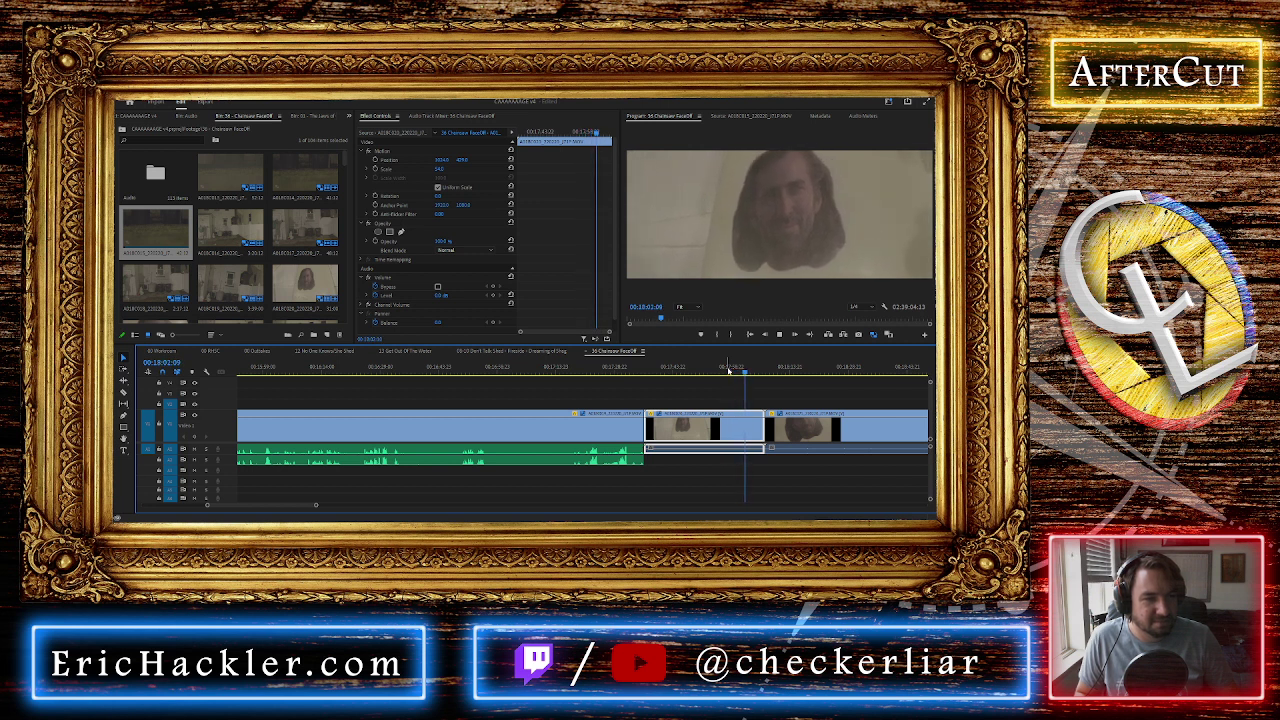
# Check the second close-up clip from 00:18:19:00 and move on to the start of the wide campfire take around 00:18:55:02
pyautogui.click(809, 374)
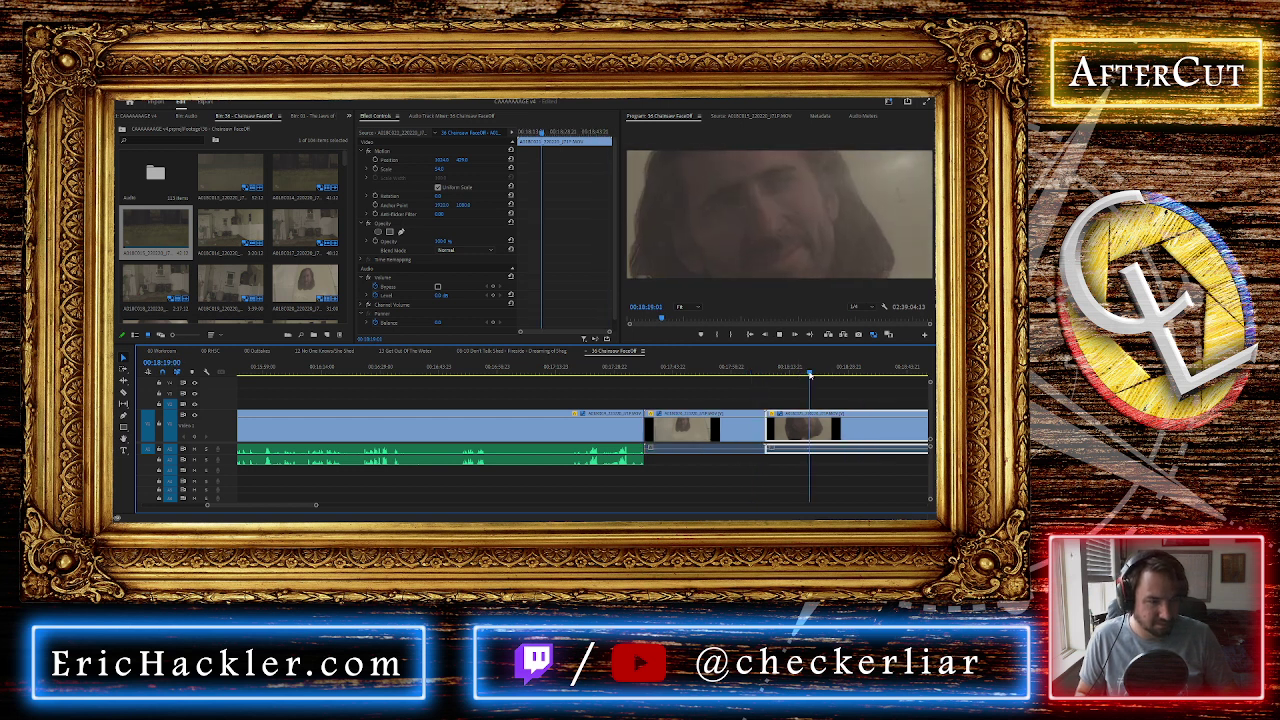
pyautogui.scroll(-2, 810, 375)
pyautogui.scroll(-1, 810, 375)
pyautogui.moveTo(726, 370); pyautogui.dragTo(823, 379)
pyautogui.scroll(-4, 808, 450)
pyautogui.scroll(-2, 754, 434)
pyautogui.scroll(-3, 757, 436)
pyautogui.scroll(-4, 757, 436)
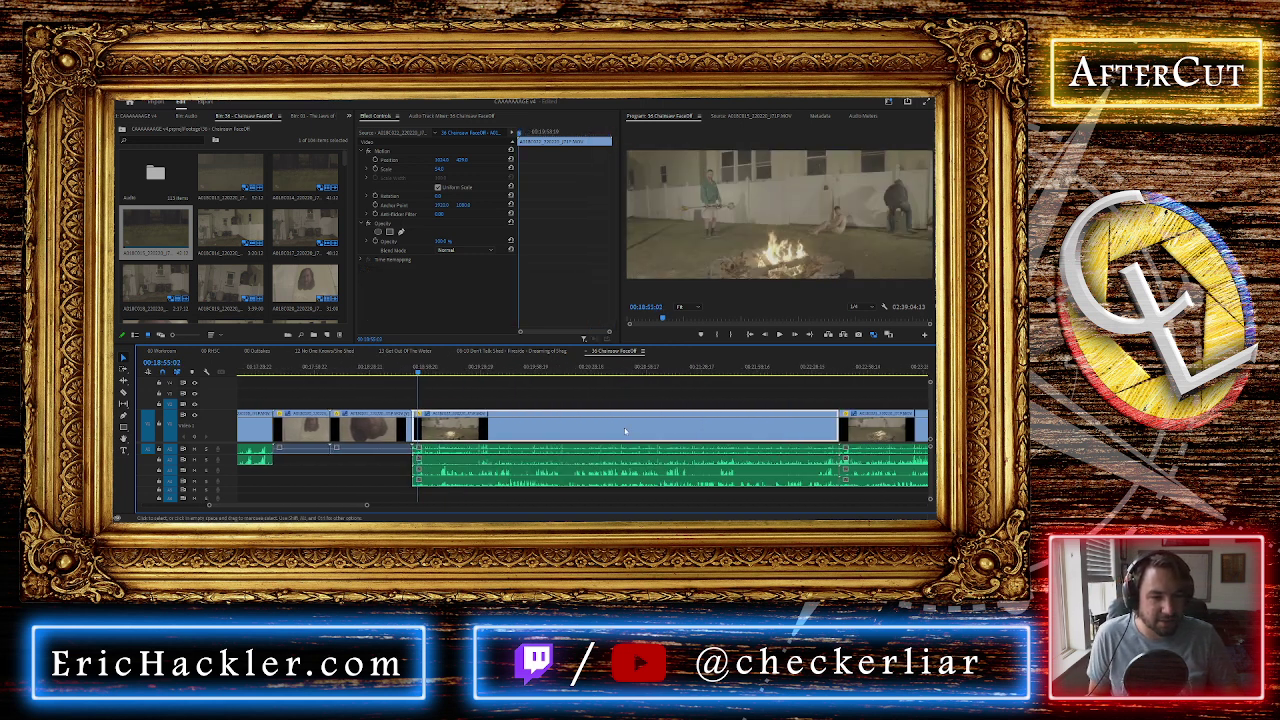
# Review the opening of the wide campfire take, skimming ahead and returning to about 00:19:22:00 to find where the usable part starts
pyautogui.click(519, 370)
pyautogui.press('space')
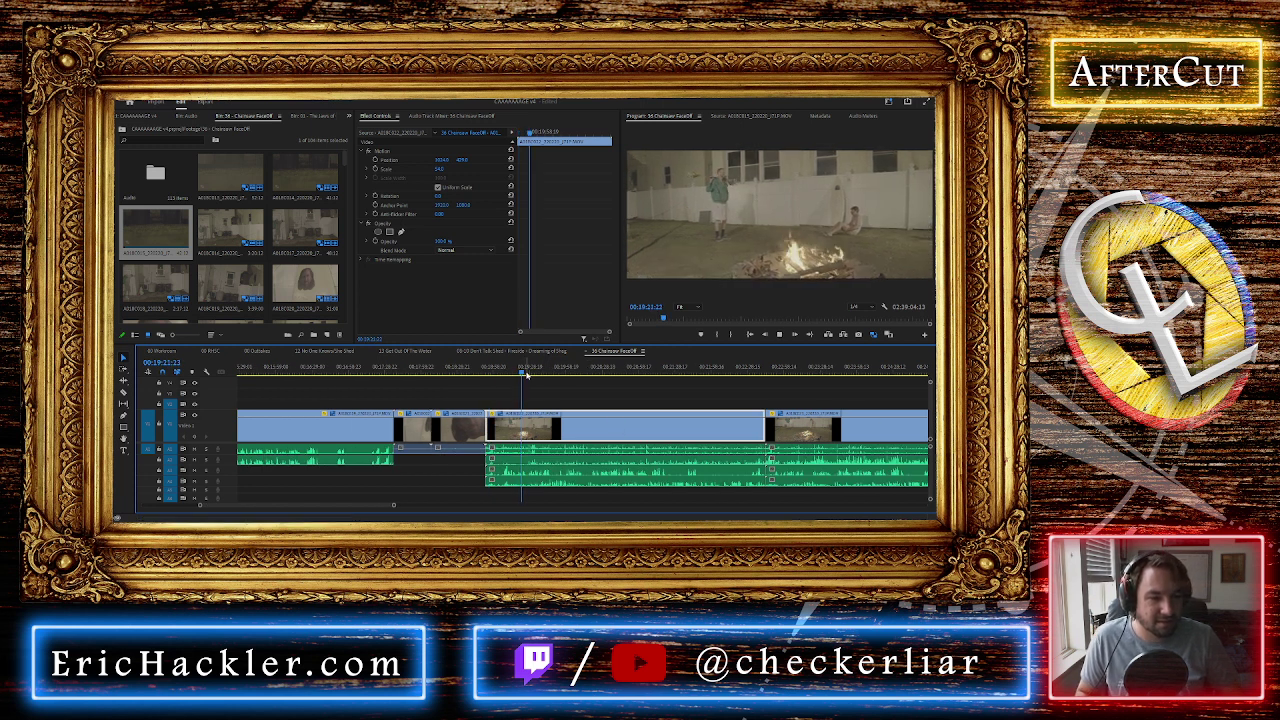
pyautogui.click(485, 370)
pyautogui.click(495, 377)
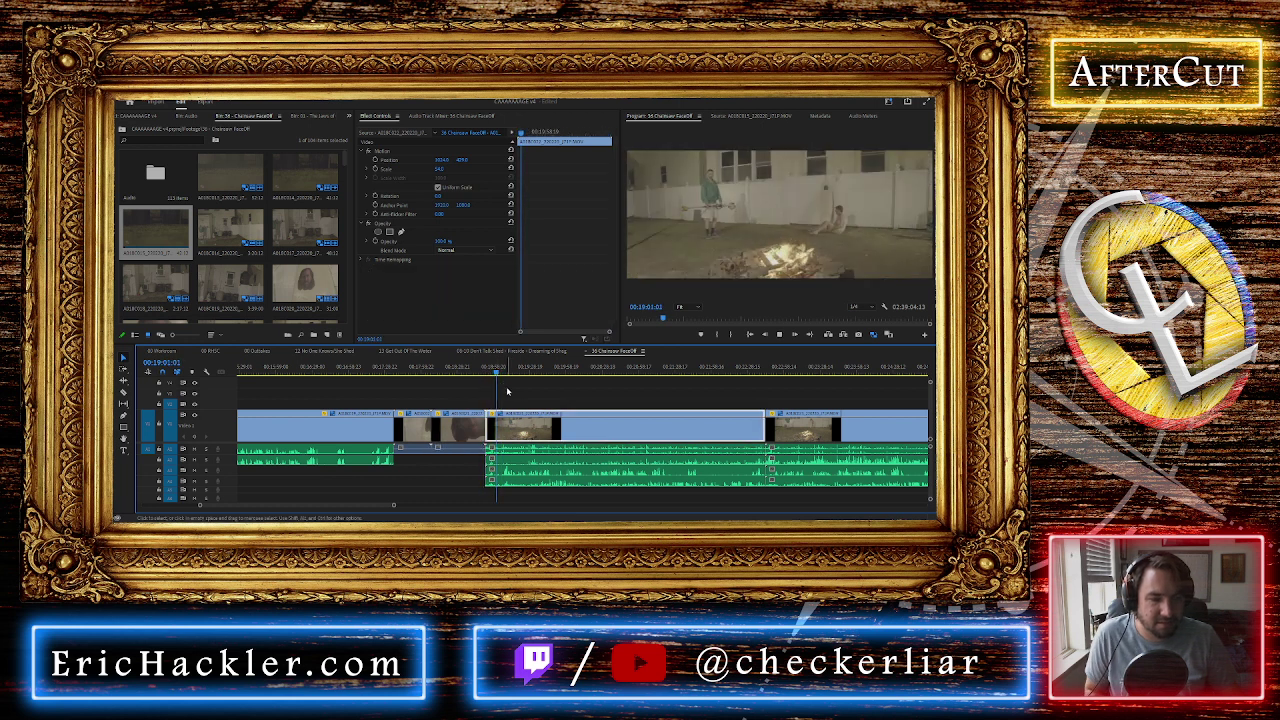
pyautogui.press('=')
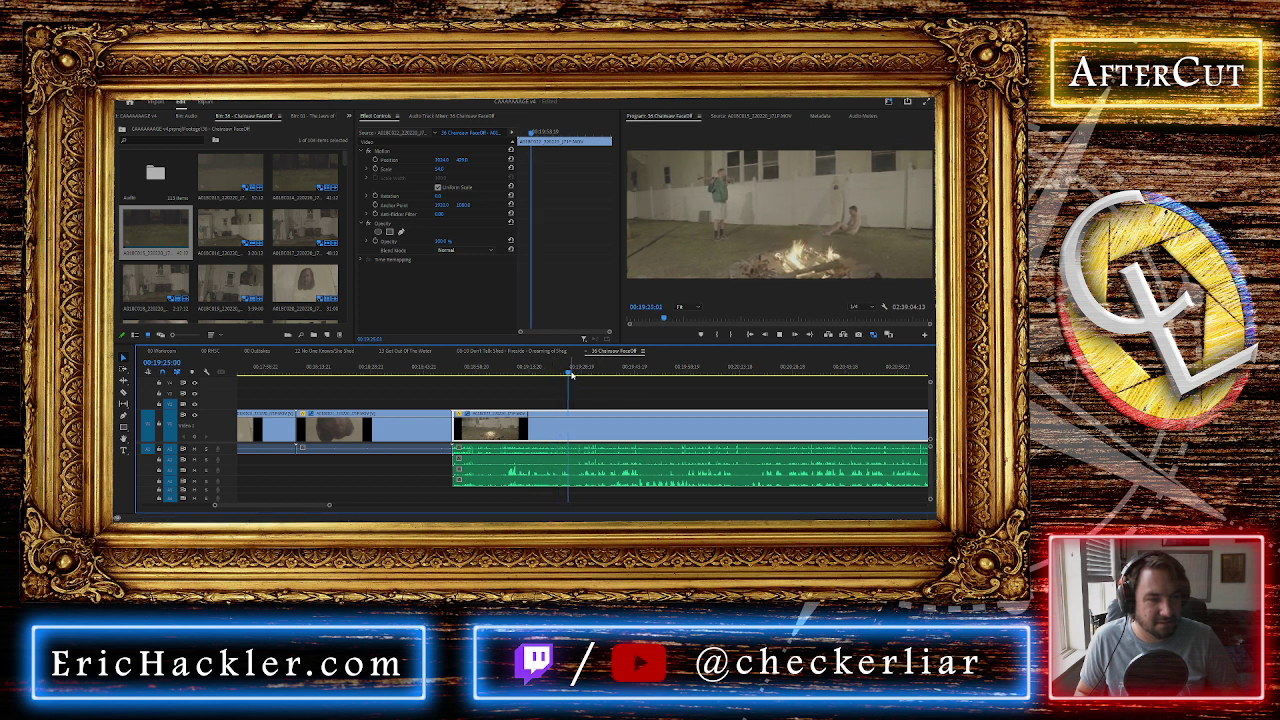
pyautogui.moveTo(571, 374); pyautogui.dragTo(756, 374)
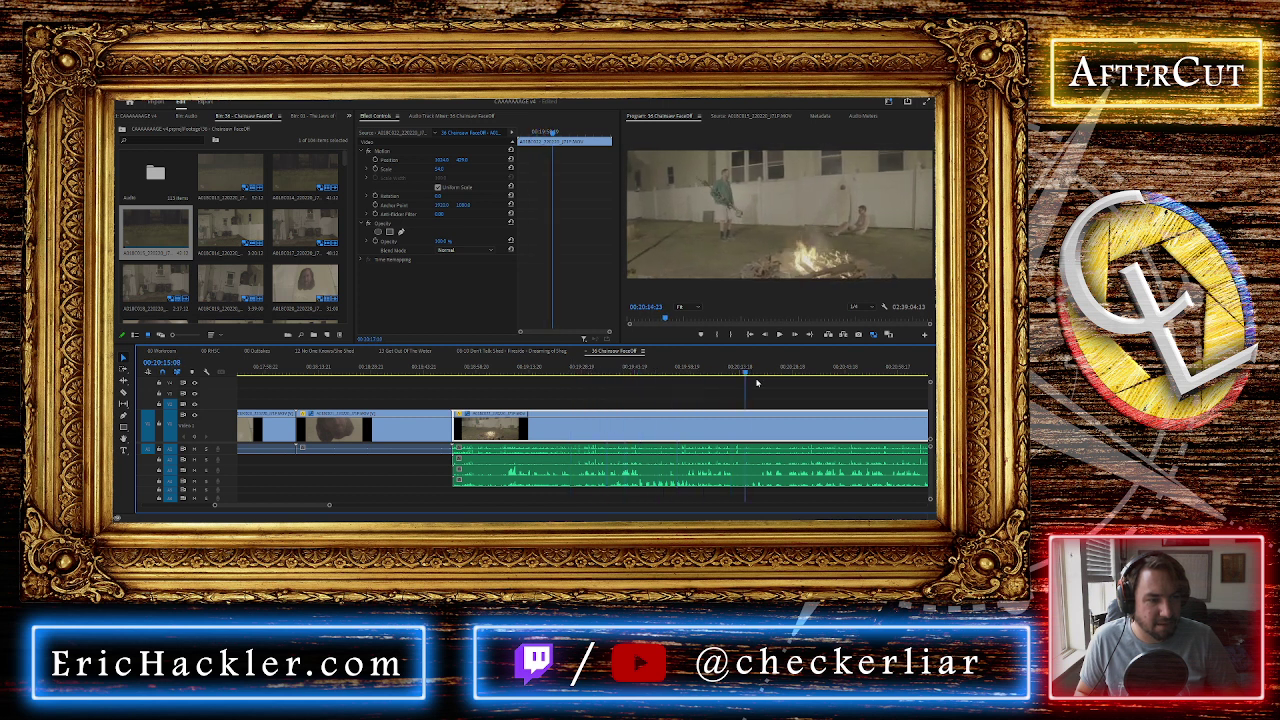
pyautogui.moveTo(598, 374); pyautogui.dragTo(565, 374)
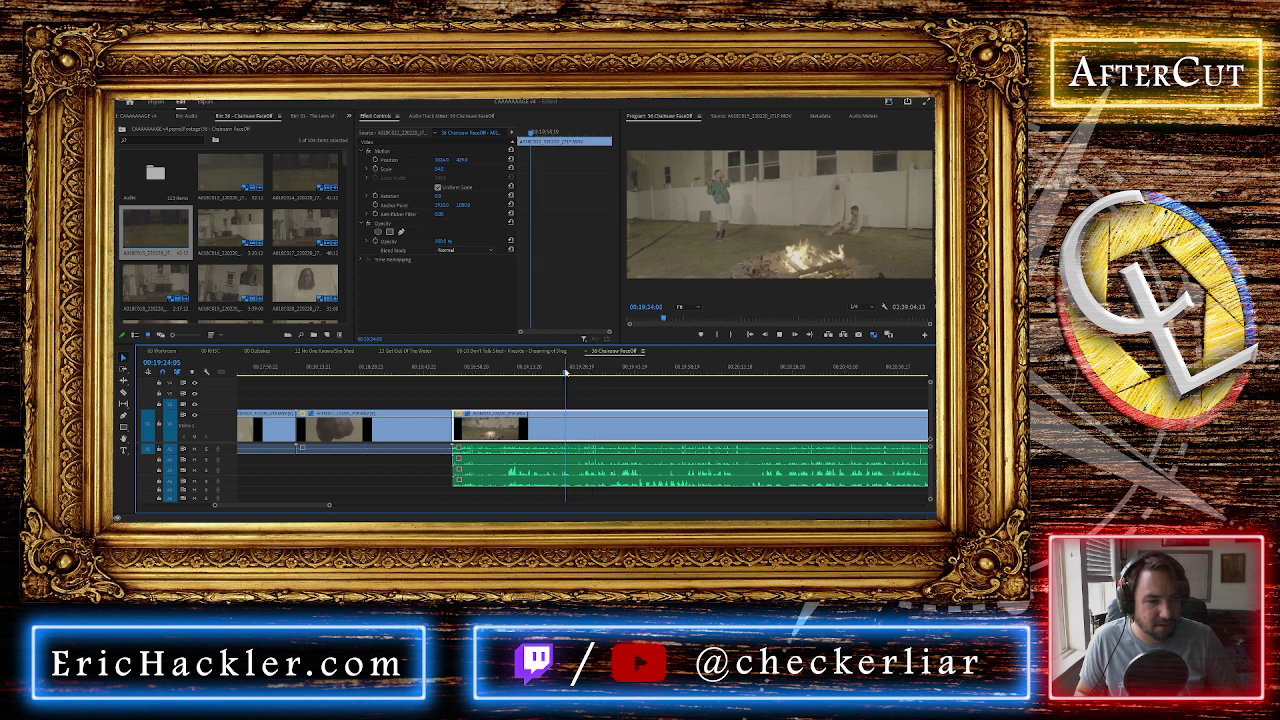
pyautogui.moveTo(567, 372); pyautogui.dragTo(559, 375)
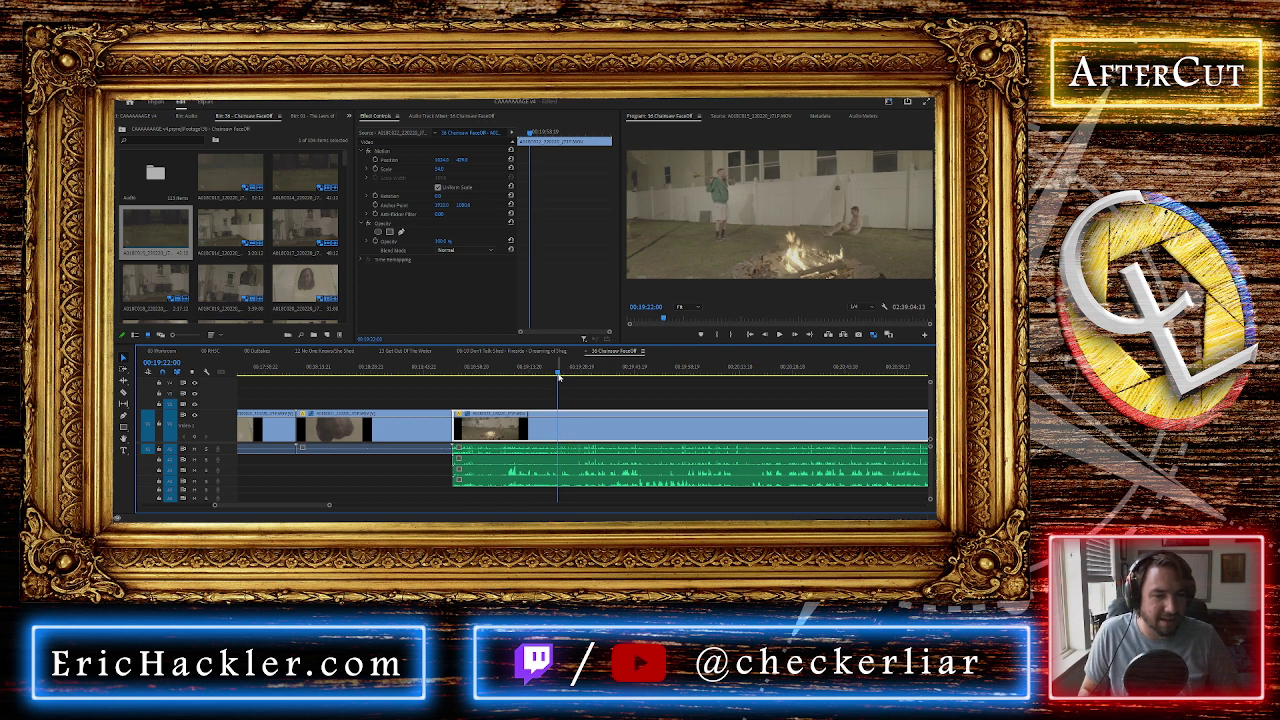
# Split the wide campfire take at 00:19:22:09, delete the portion before the cut and close the gap
pyautogui.press('space')
pyautogui.hotkey('ctrl', 'k')
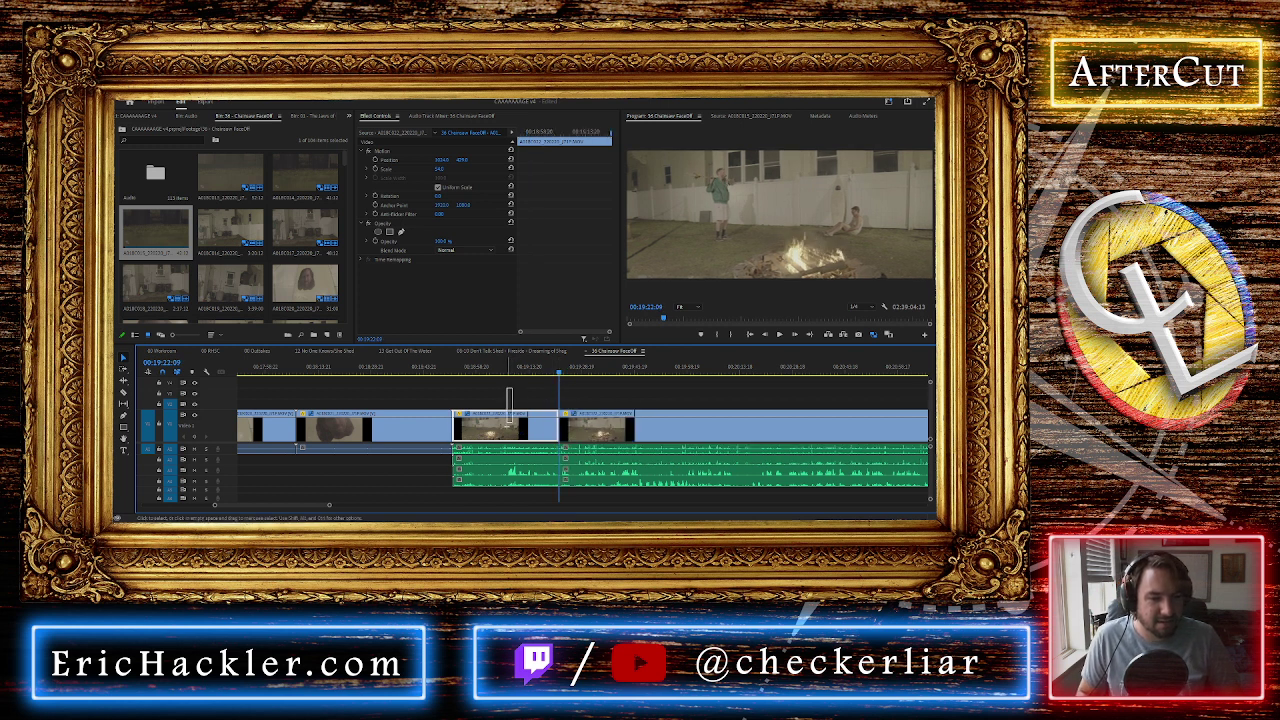
pyautogui.click(498, 430)
pyautogui.press('Delete')
pyautogui.click(498, 436)
pyautogui.press('Delete')
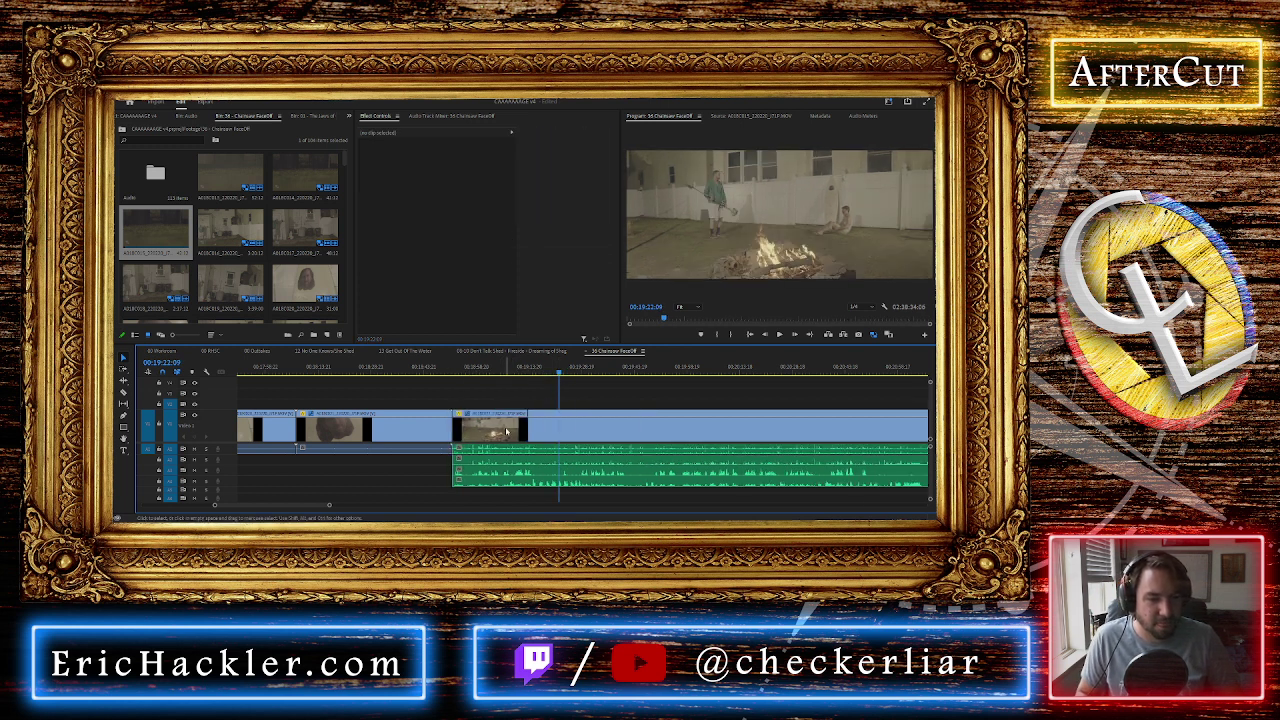
# Play the start of the trimmed campfire take, skipping ahead and stopping at 00:19:08:09
pyautogui.click(457, 373)
pyautogui.press('space')
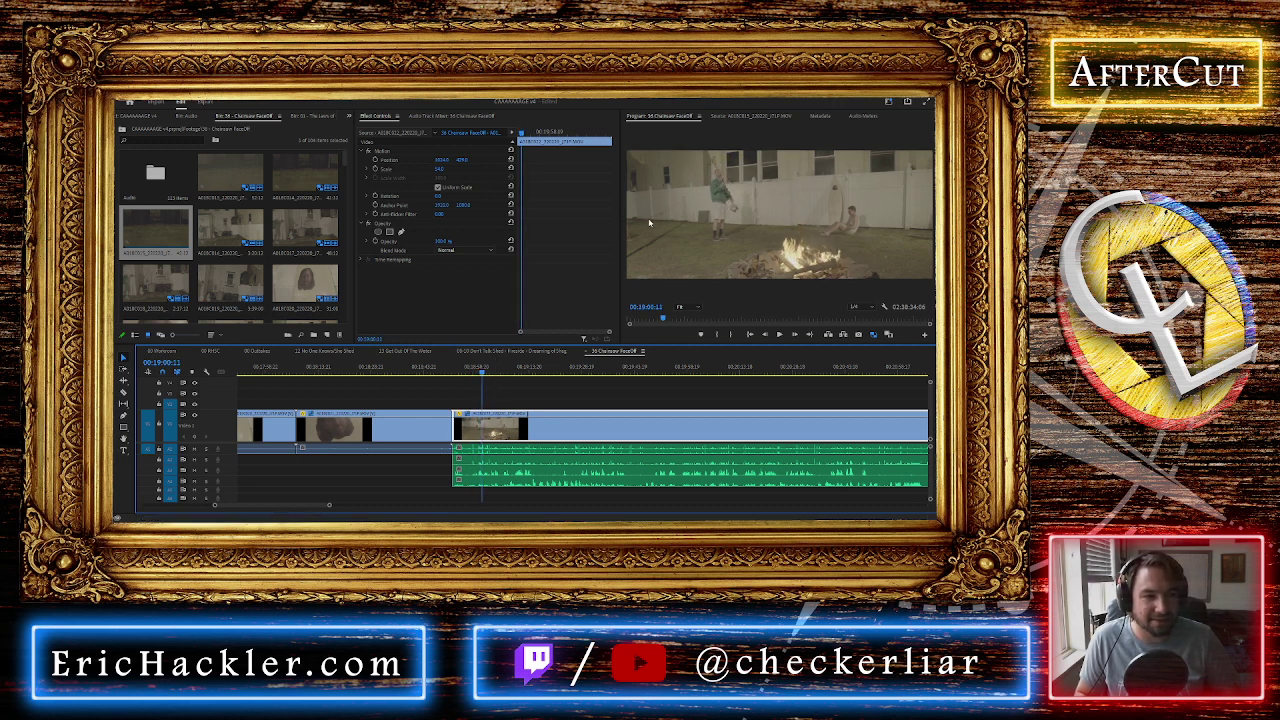
pyautogui.press('space')
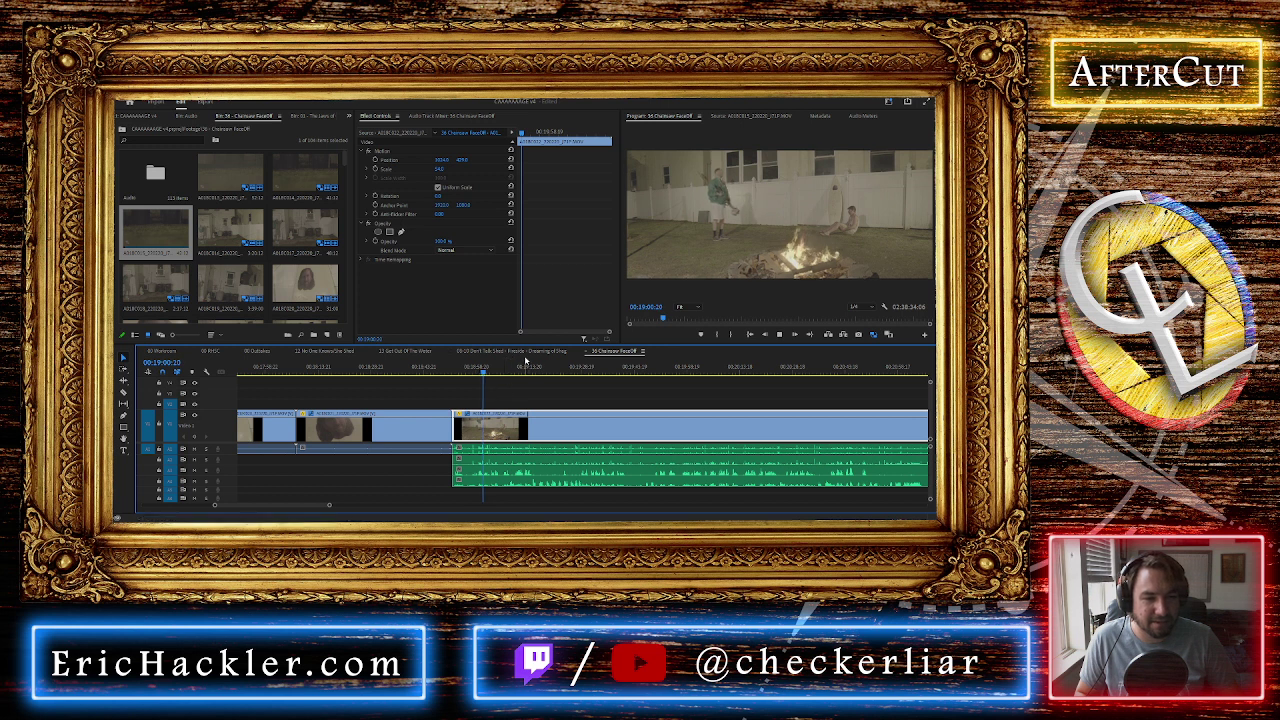
pyautogui.click(519, 369)
pyautogui.press('space')
pyautogui.moveTo(519, 369); pyautogui.dragTo(497, 370)
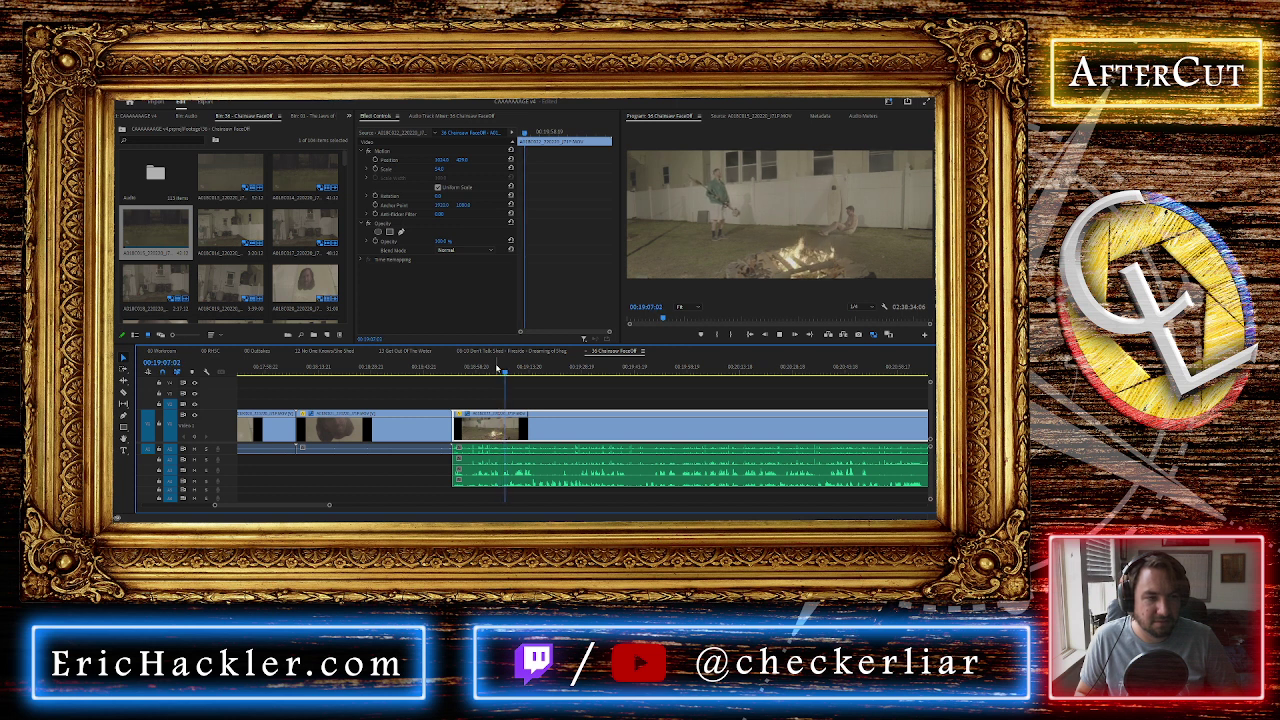
pyautogui.press('space')
# Shift the clips following the trimmed campfire take later to open a gap, and try to synchronize the take's offset audio clips
pyautogui.scroll(-15, 476, 505)
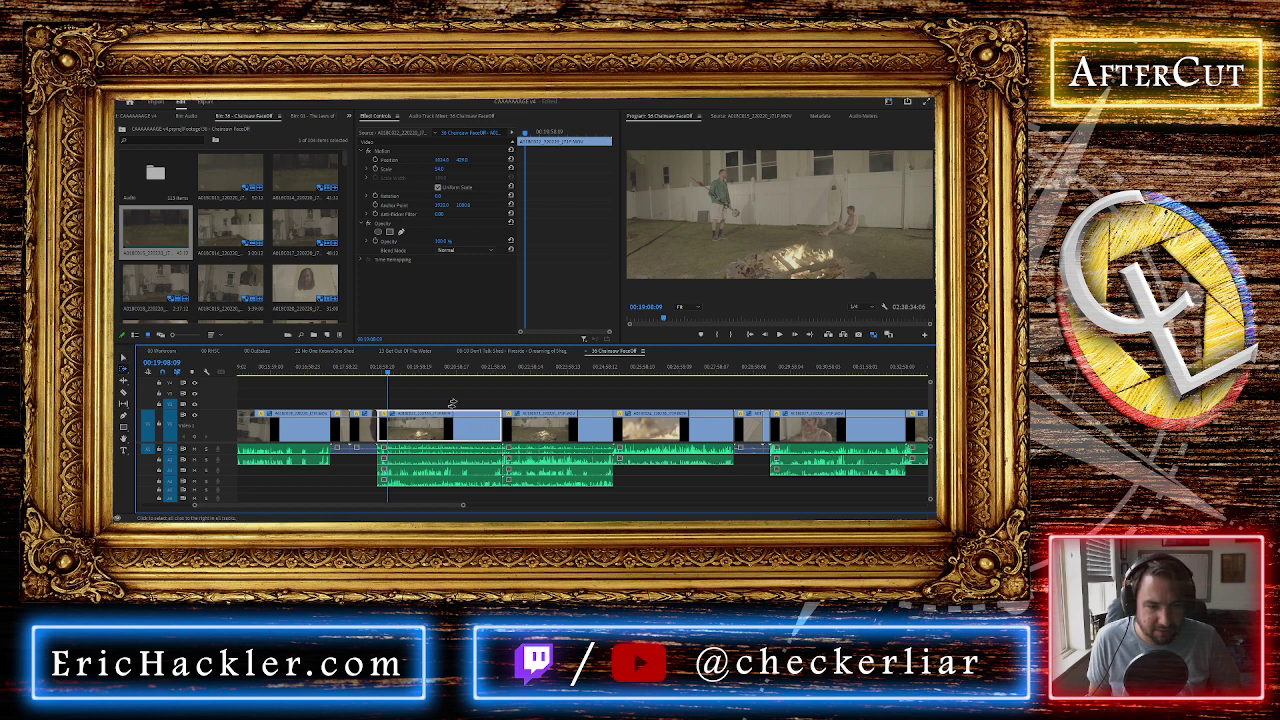
pyautogui.moveTo(522, 428); pyautogui.dragTo(590, 434)
pyautogui.moveTo(470, 455); pyautogui.dragTo(505, 452)
pyautogui.rightClick(505, 452)
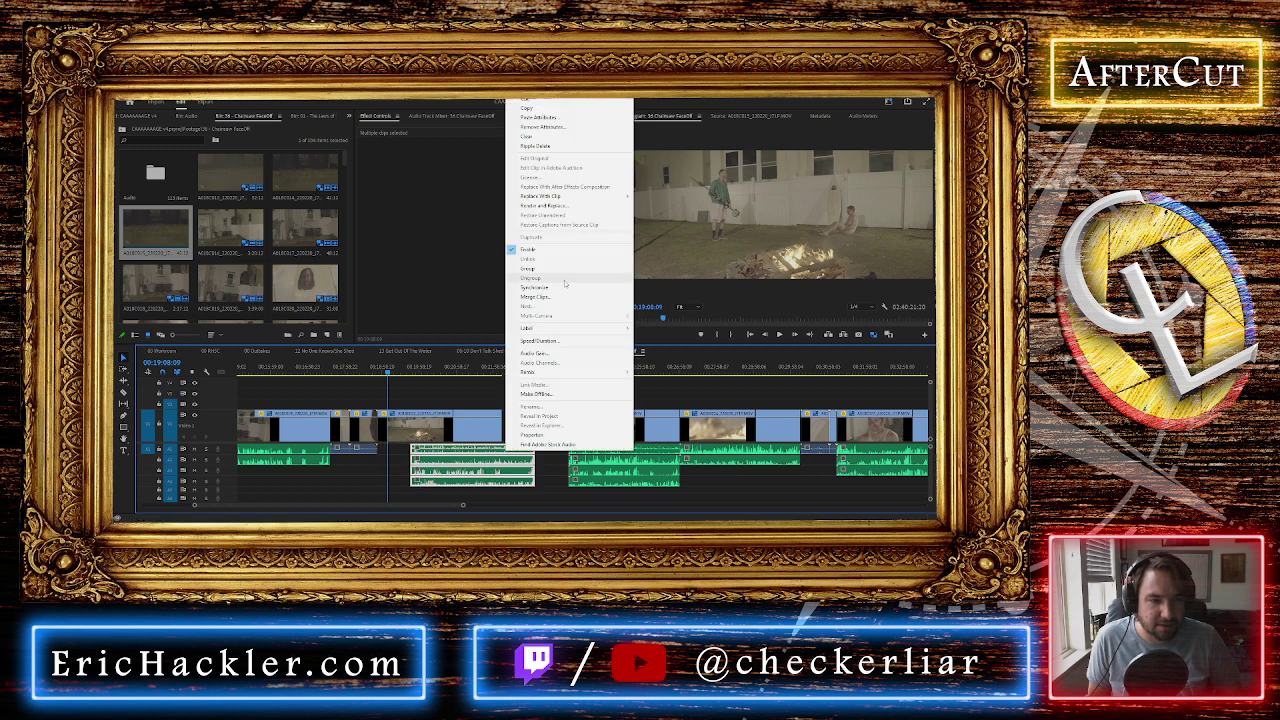
pyautogui.click(563, 287)
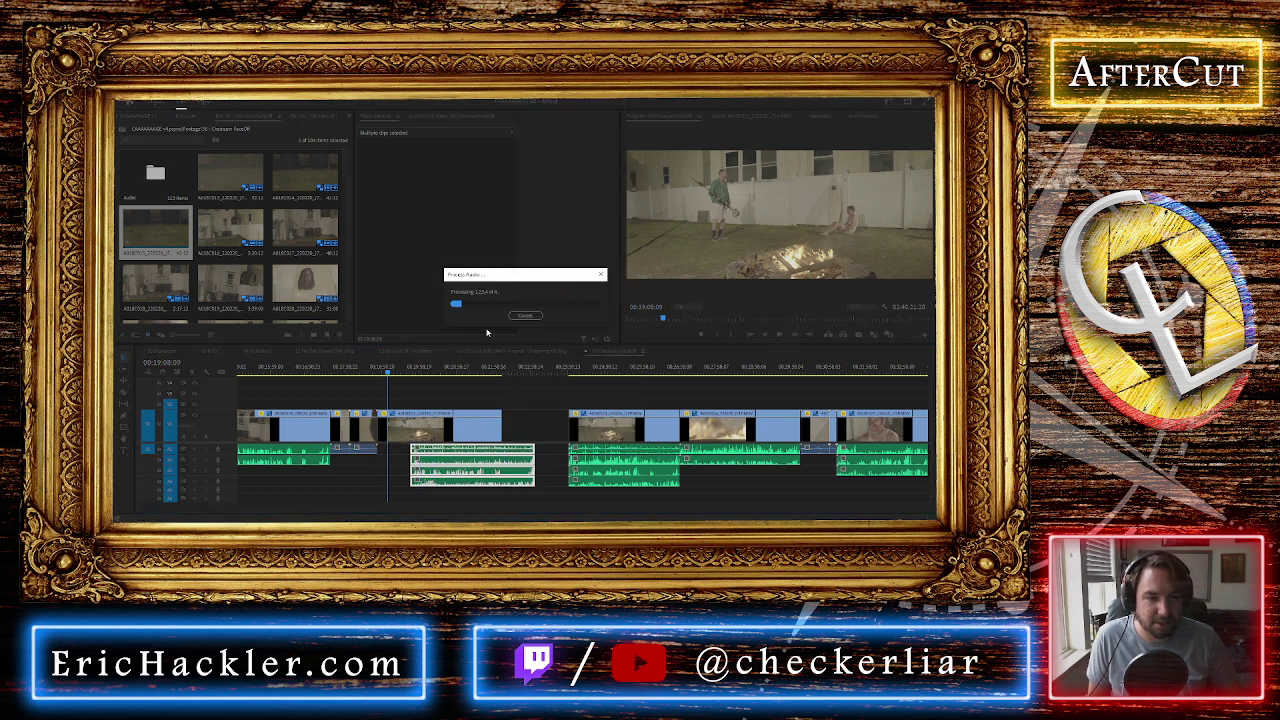
# Examine the starts and ends of the campfire take's offset audio clips and compare them with the next take's audio
pyautogui.click(432, 500)
pyautogui.scroll(2, 412, 468)
pyautogui.scroll(4, 415, 470)
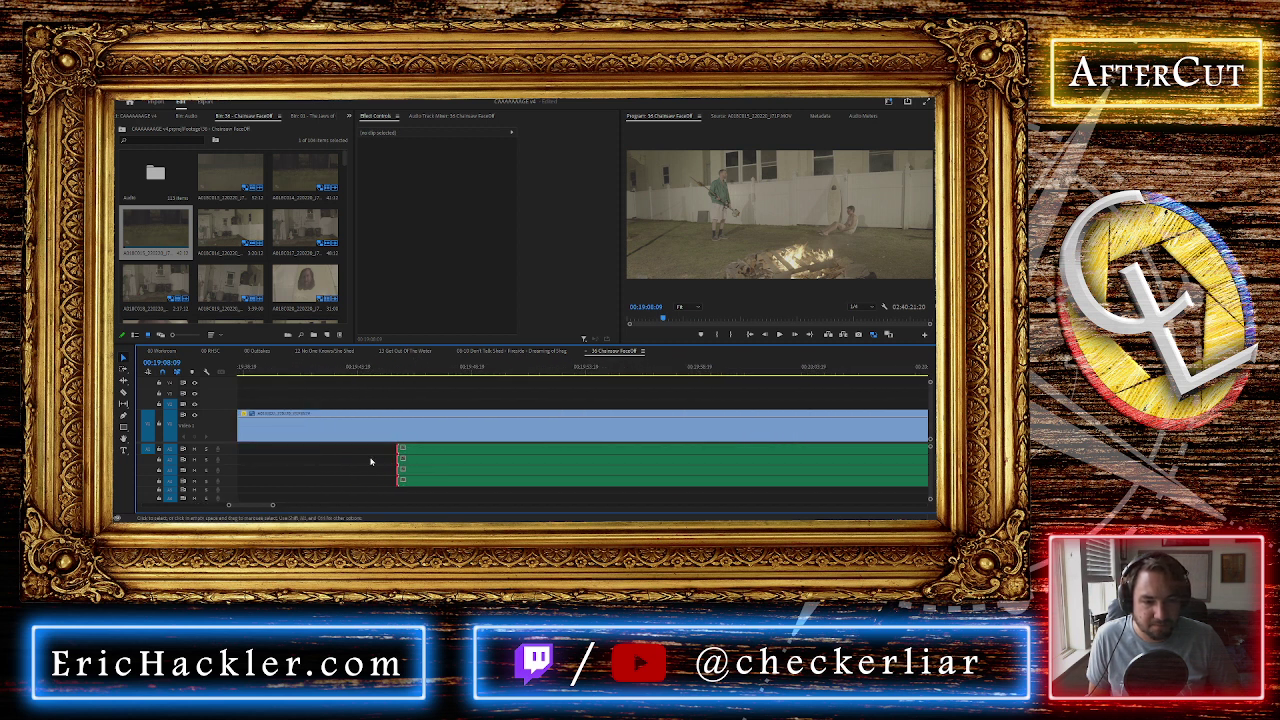
pyautogui.scroll(-6, 440, 466)
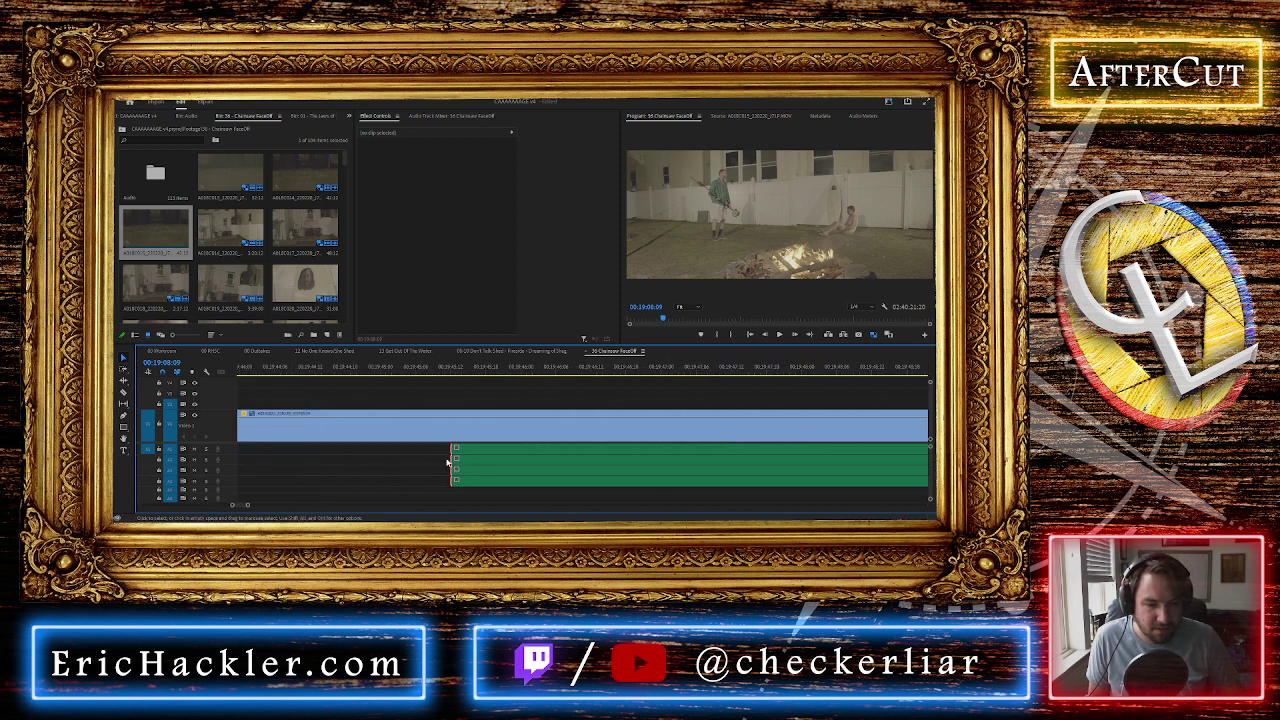
pyautogui.scroll(8, 445, 462)
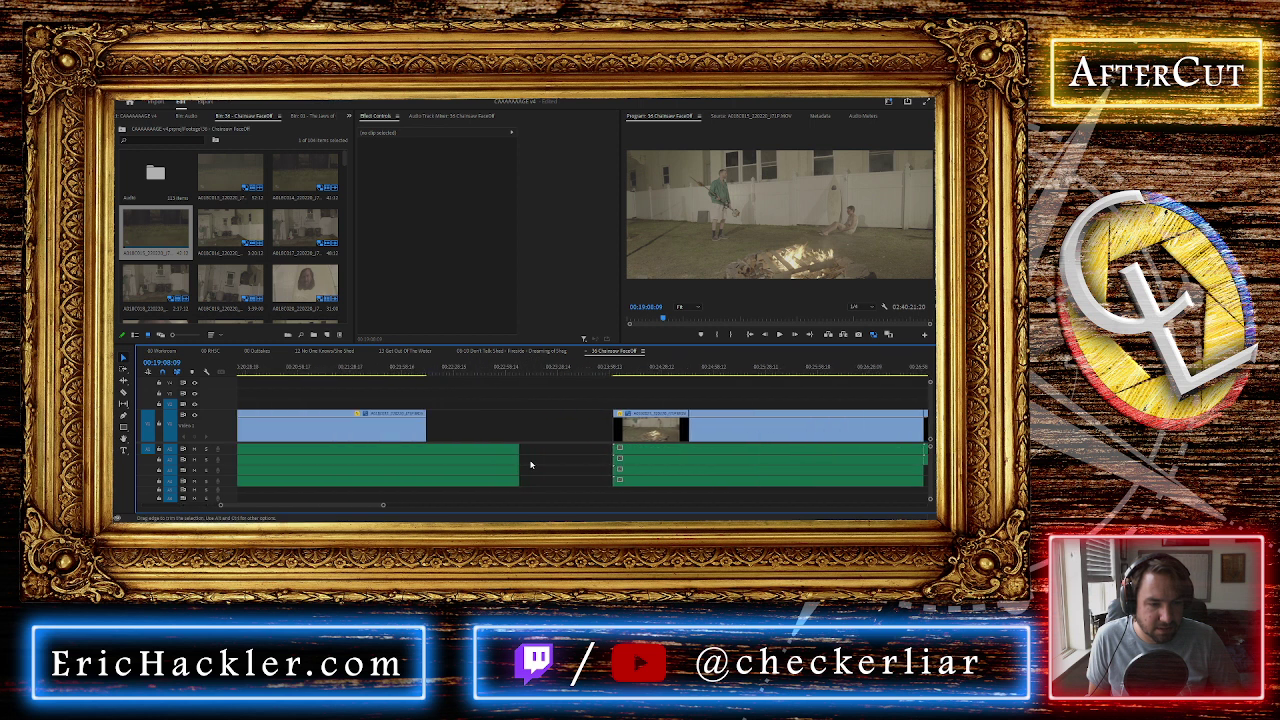
pyautogui.scroll(-8, 445, 491)
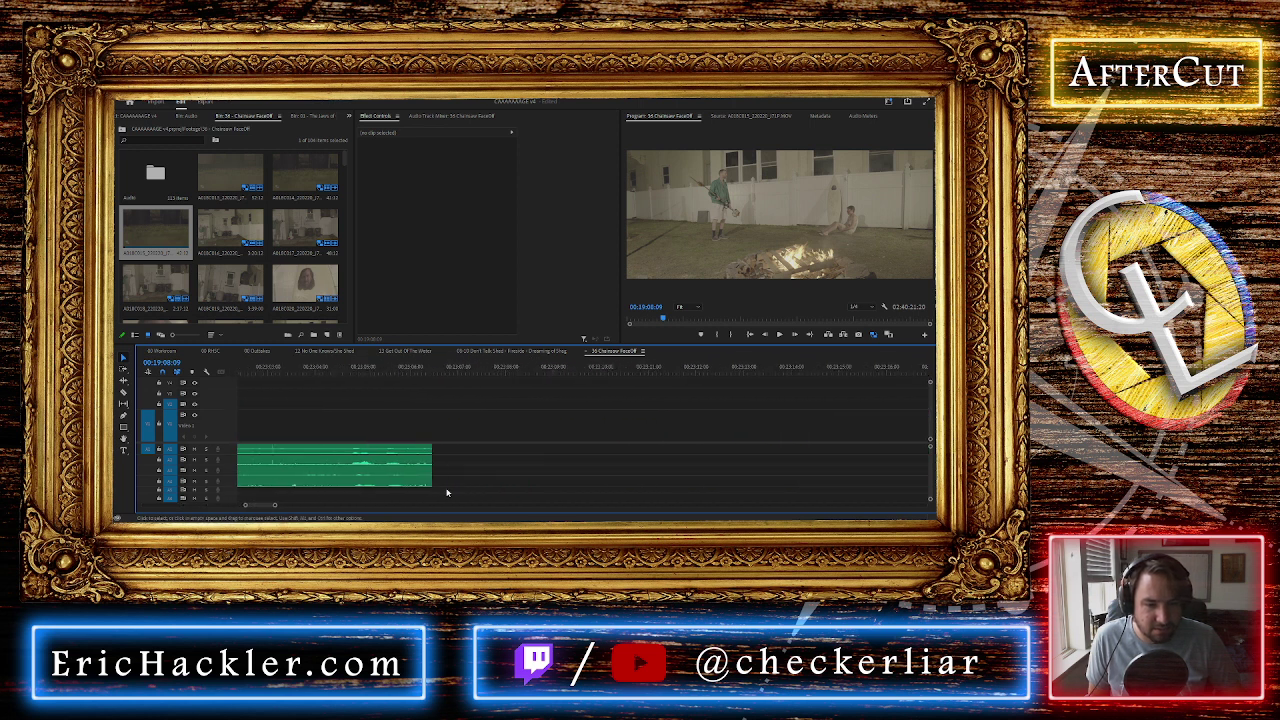
pyautogui.scroll(10, 499, 479)
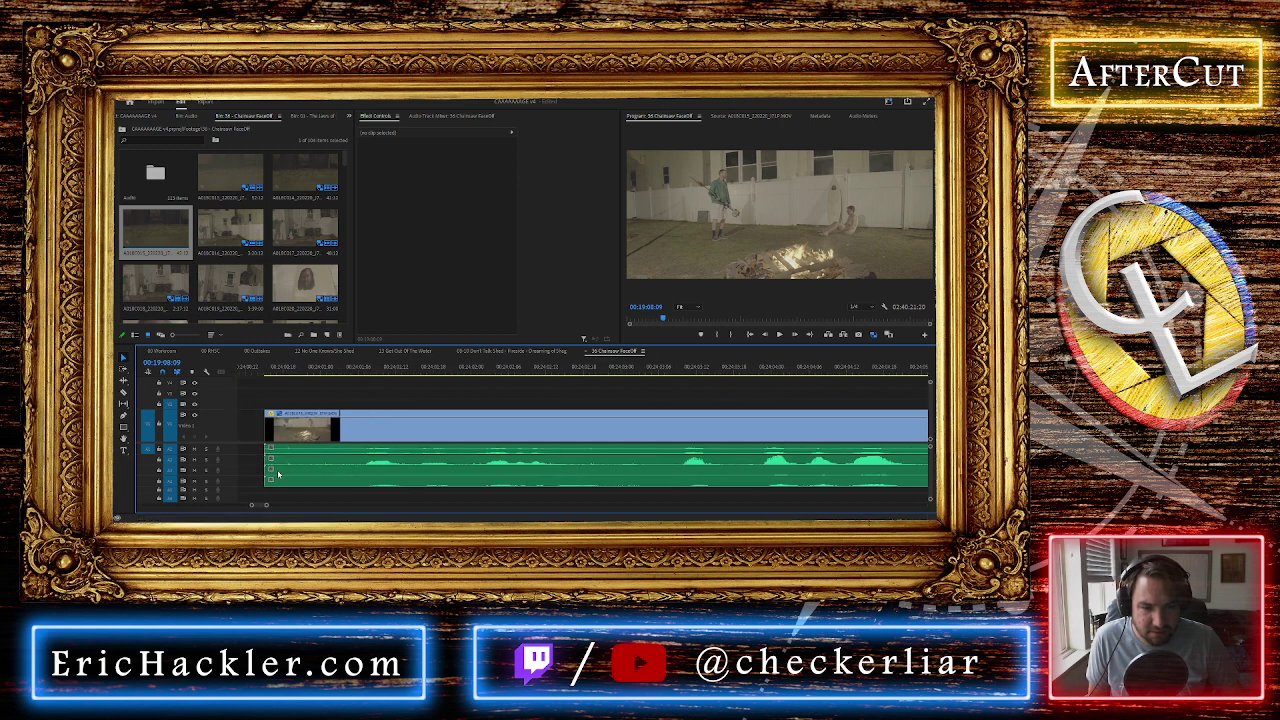
pyautogui.scroll(-5, 296, 478)
pyautogui.scroll(-6, 296, 478)
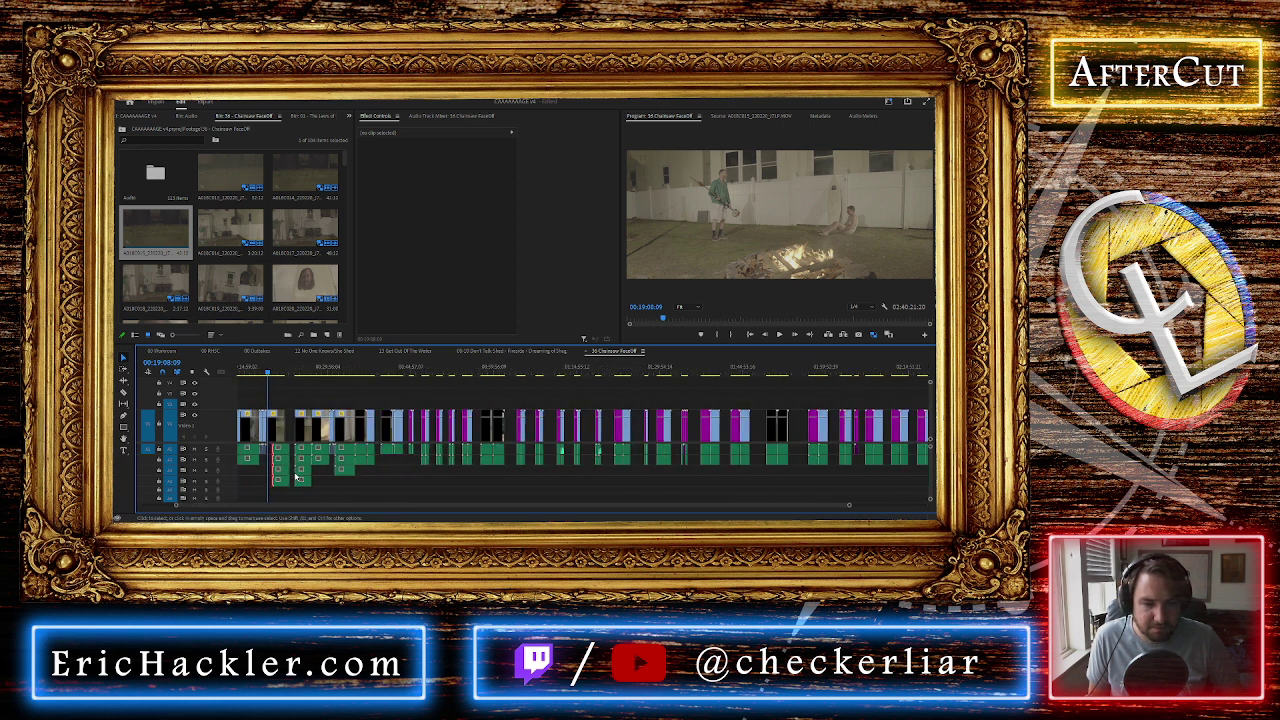
pyautogui.scroll(6, 335, 465)
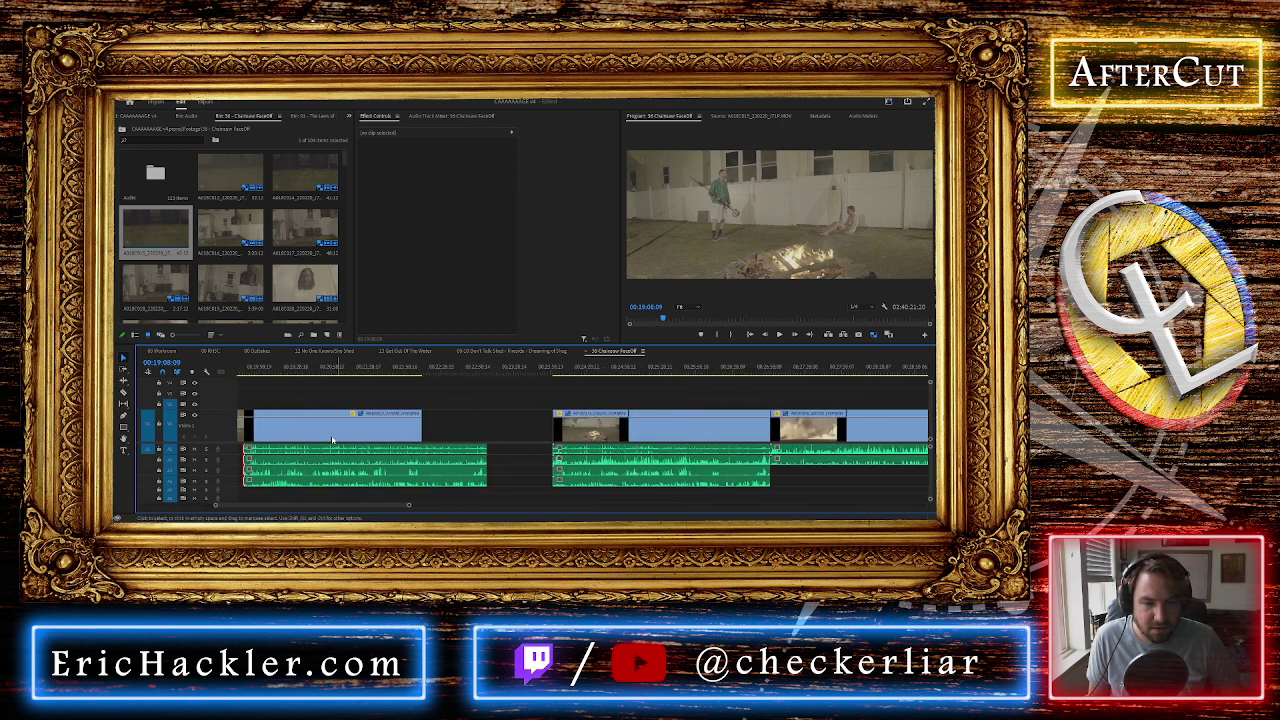
# Move the trimmed campfire take's audio clips back in line with the start of its video and save the project
pyautogui.moveTo(414, 455); pyautogui.dragTo(435, 493)
pyautogui.hotkey('ctrl', 'z')
pyautogui.hotkey('ctrl', 'z')
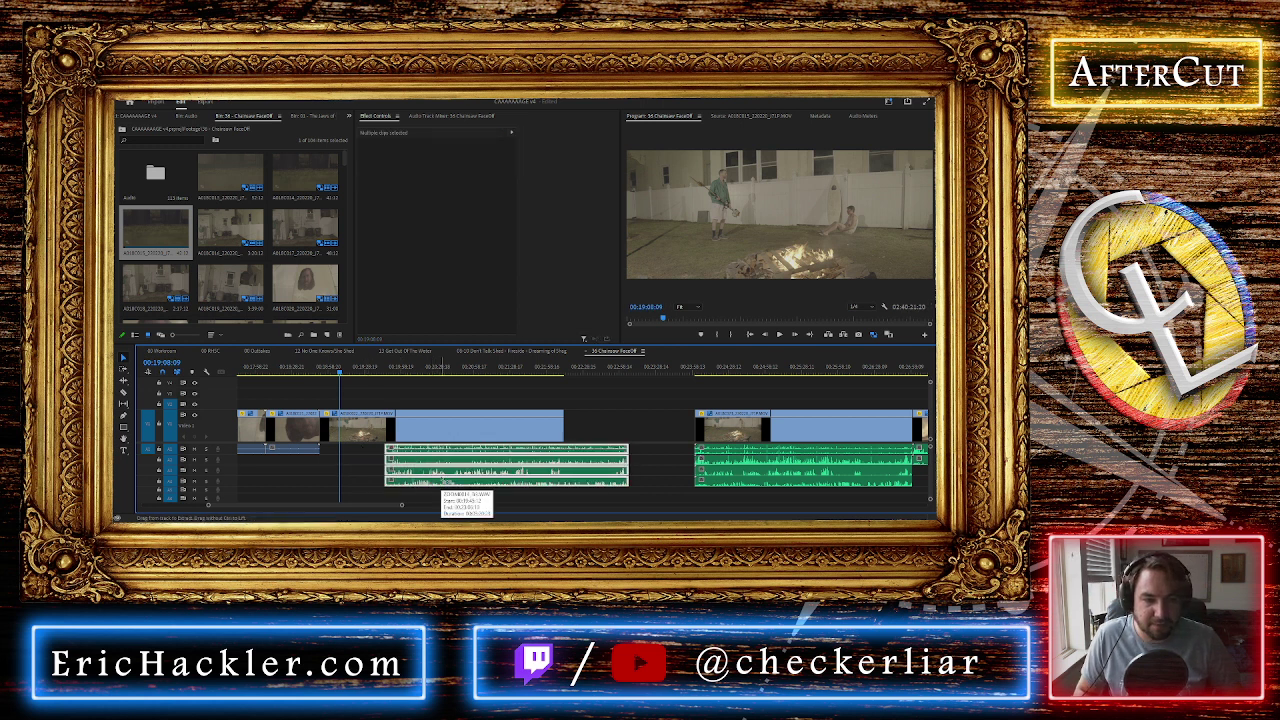
pyautogui.click(574, 428)
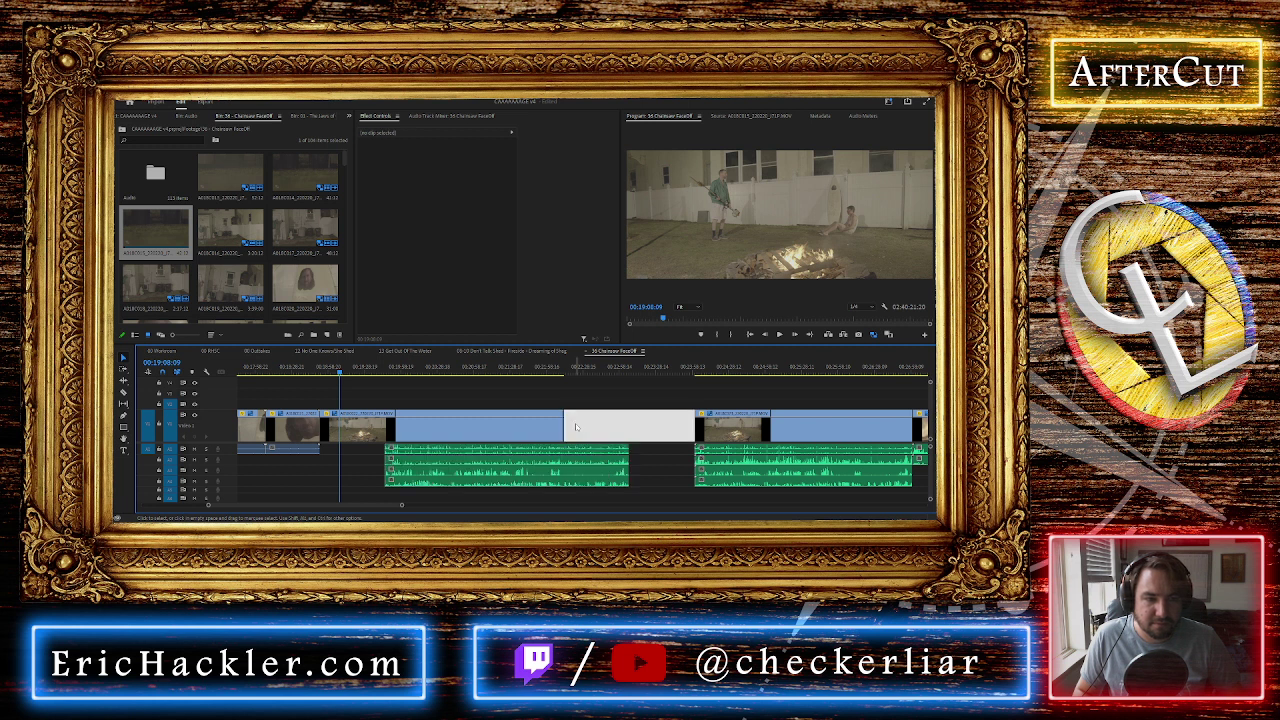
pyautogui.click(620, 462)
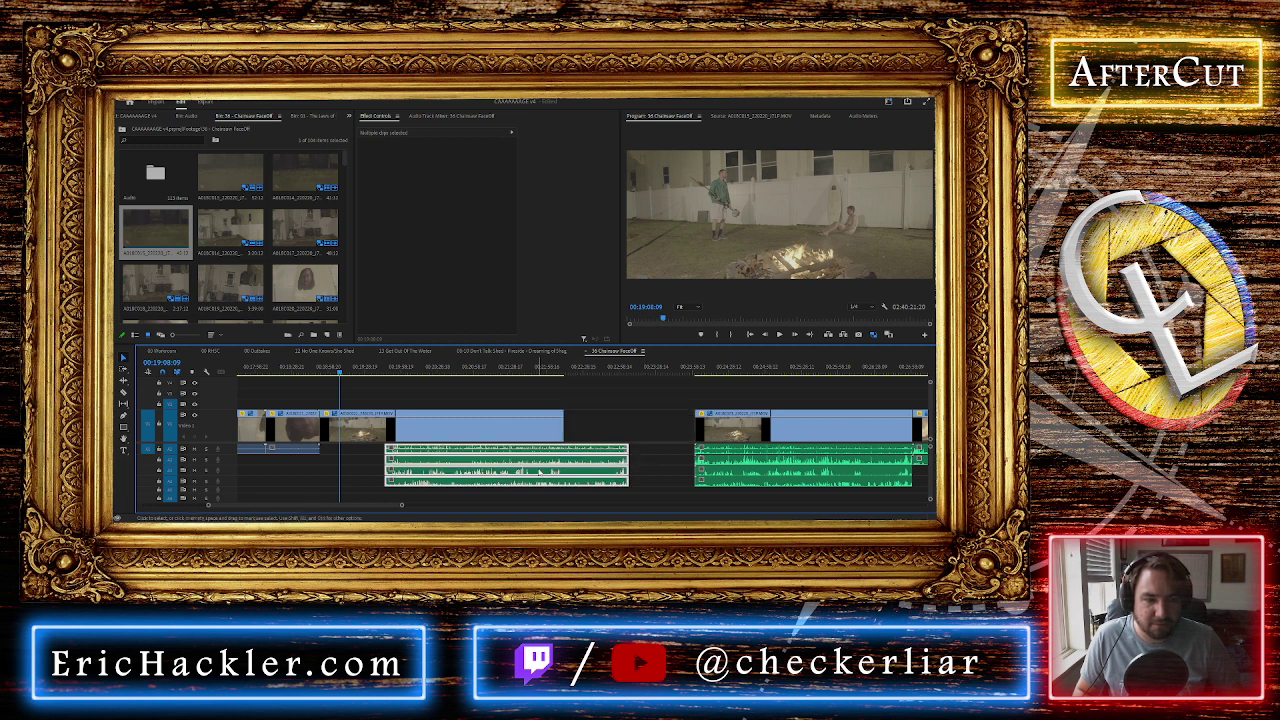
pyautogui.moveTo(443, 478); pyautogui.dragTo(301, 468)
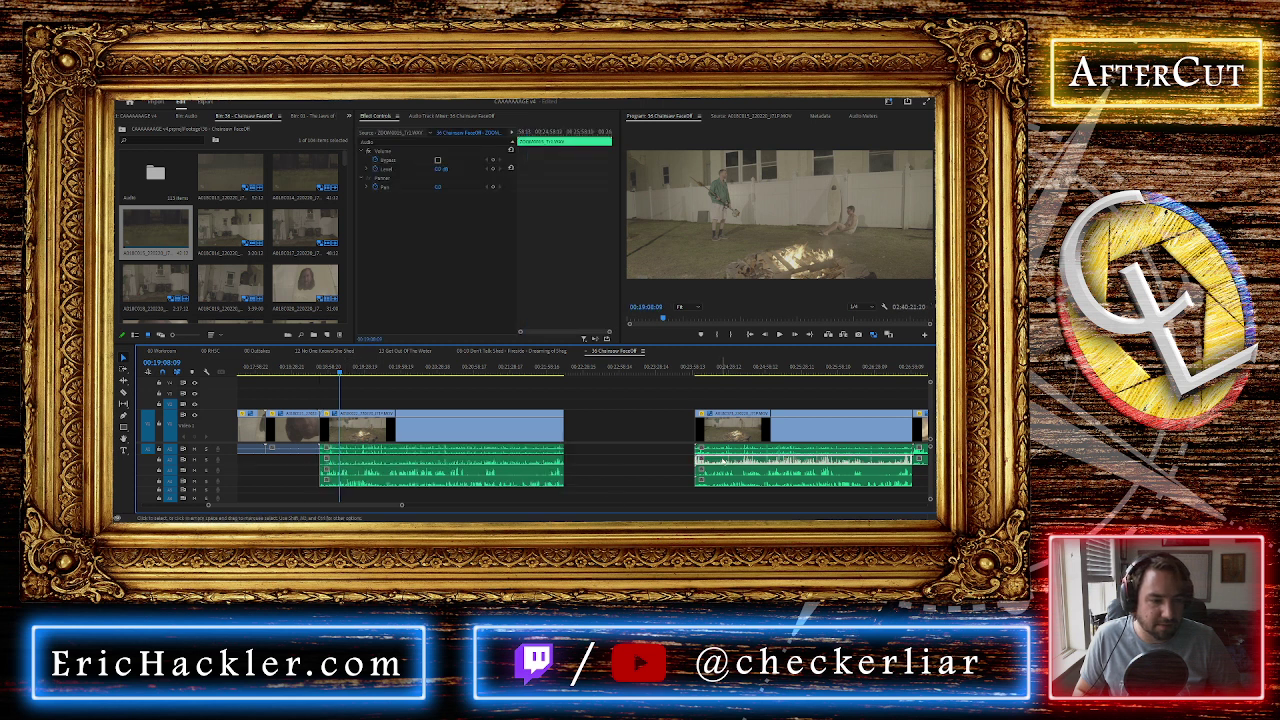
pyautogui.moveTo(681, 449); pyautogui.dragTo(716, 483)
pyautogui.hotkey('ctrl', 's')
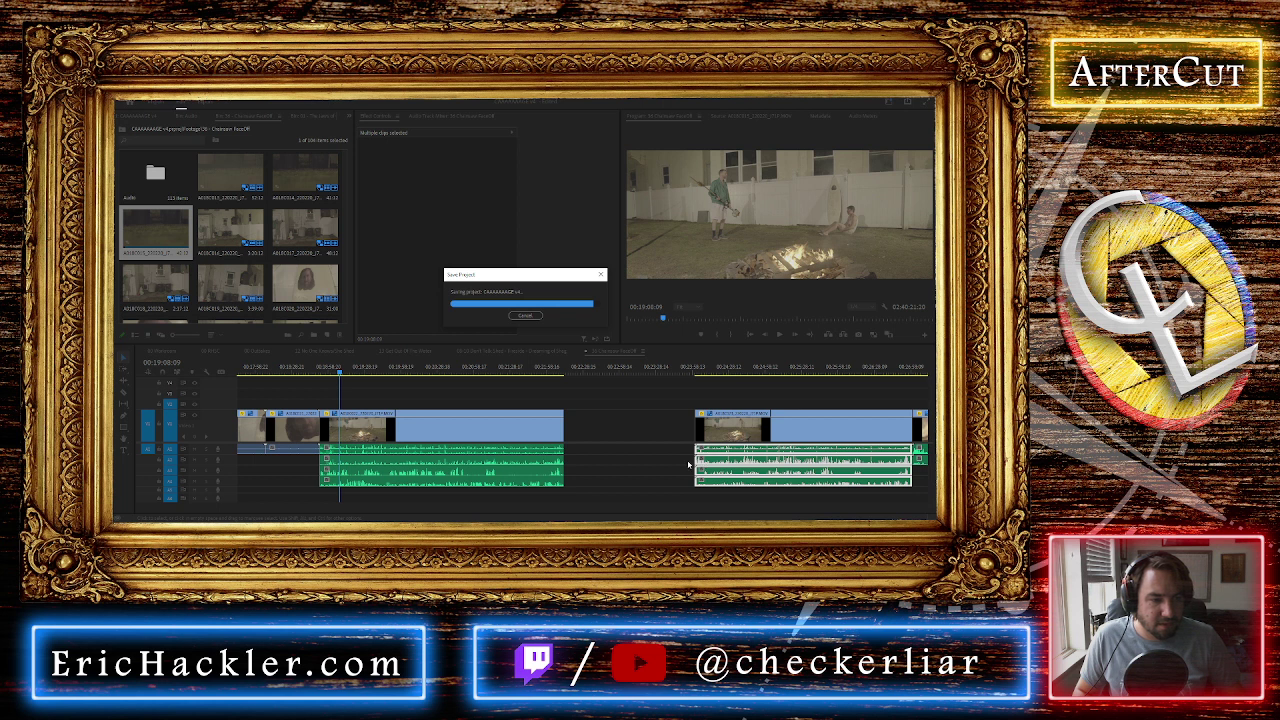
pyautogui.click(543, 462)
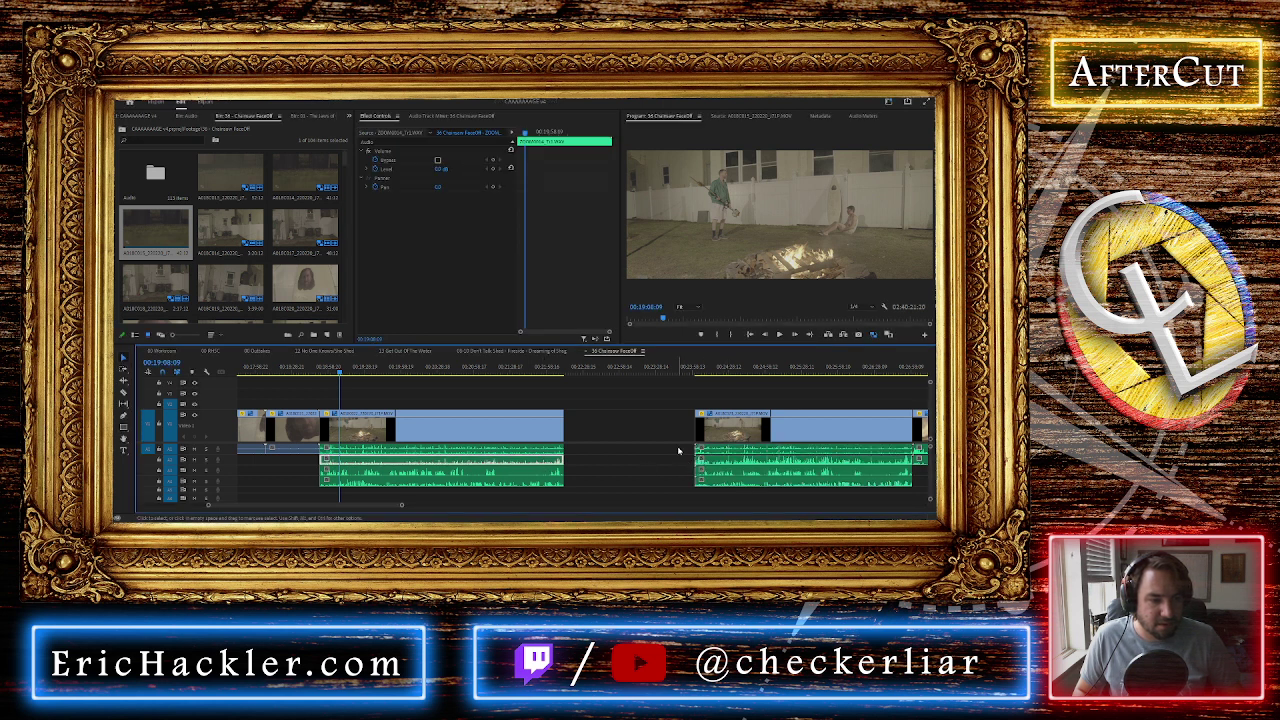
pyautogui.moveTo(678, 452); pyautogui.dragTo(732, 488)
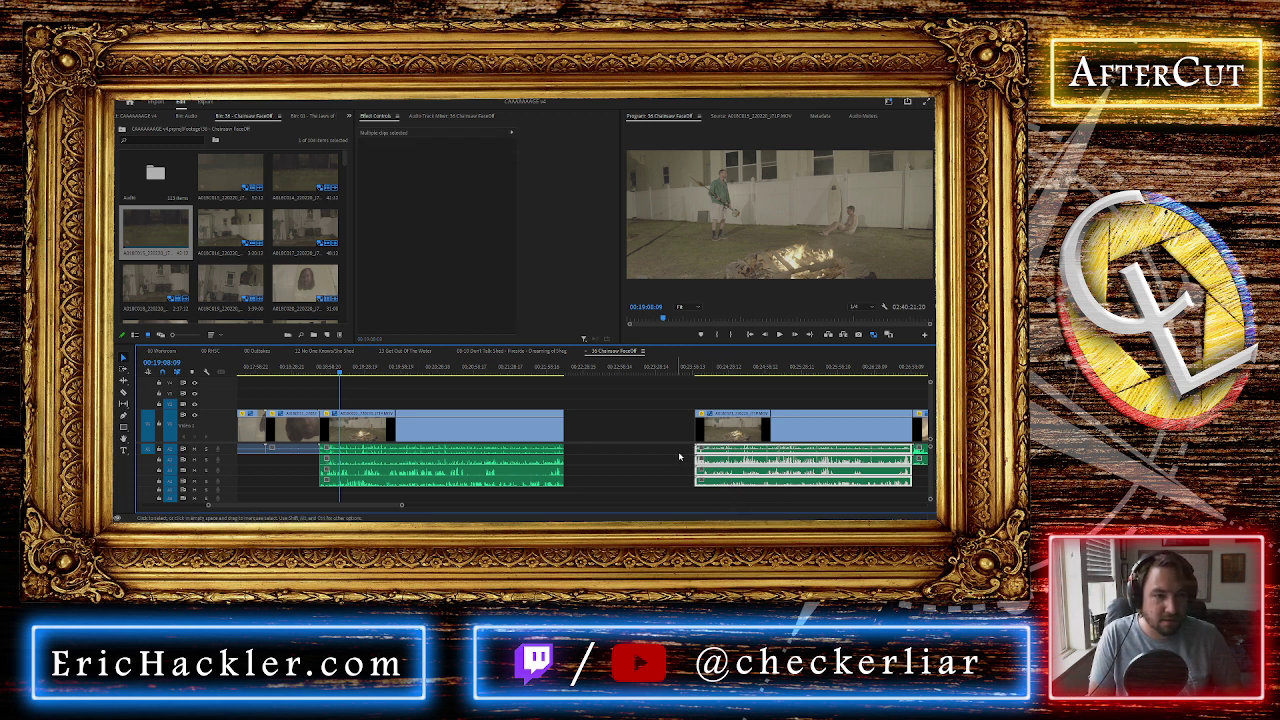
pyautogui.rightClick(708, 460)
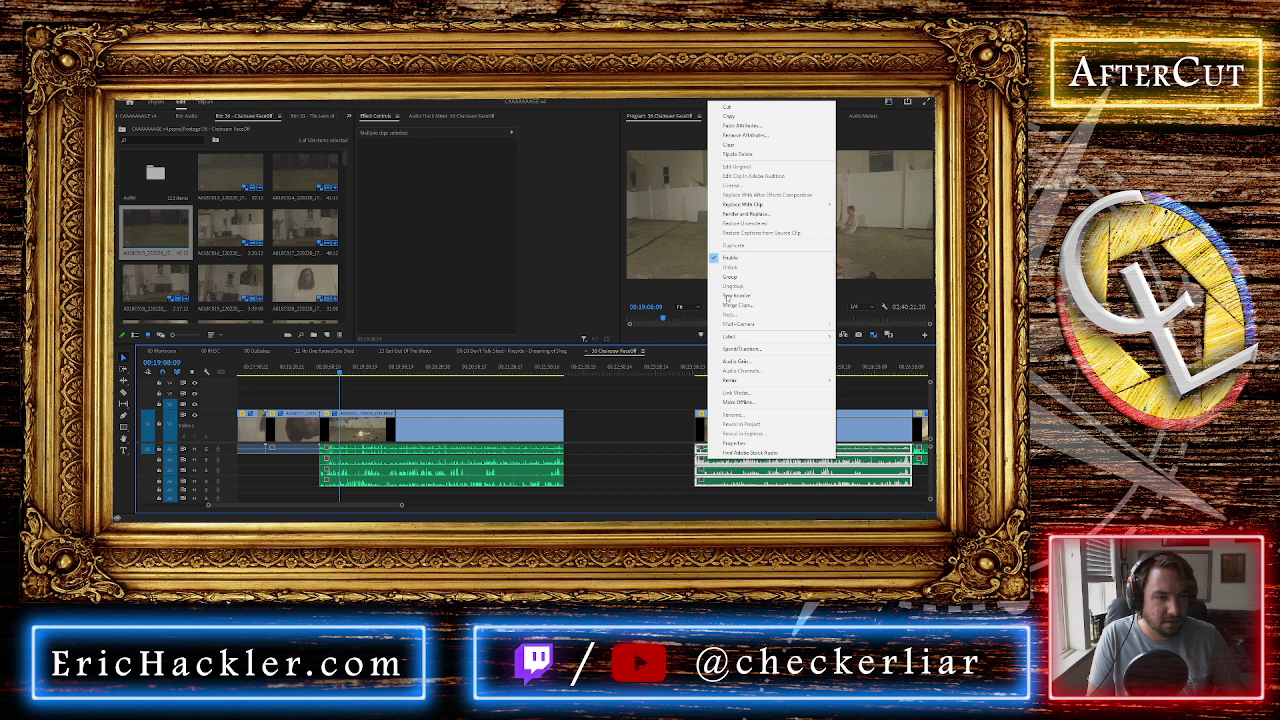
pyautogui.click(649, 468)
pyautogui.click(710, 450)
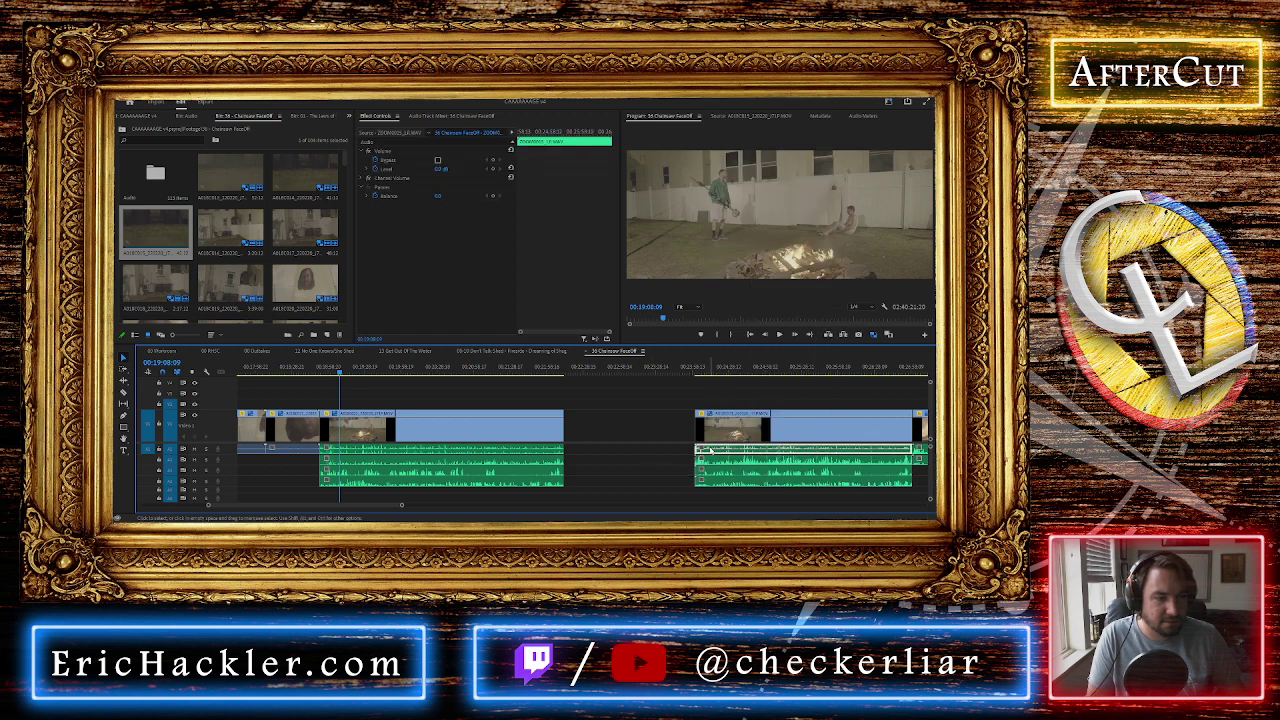
pyautogui.moveTo(677, 452); pyautogui.dragTo(716, 484)
pyautogui.rightClick(716, 483)
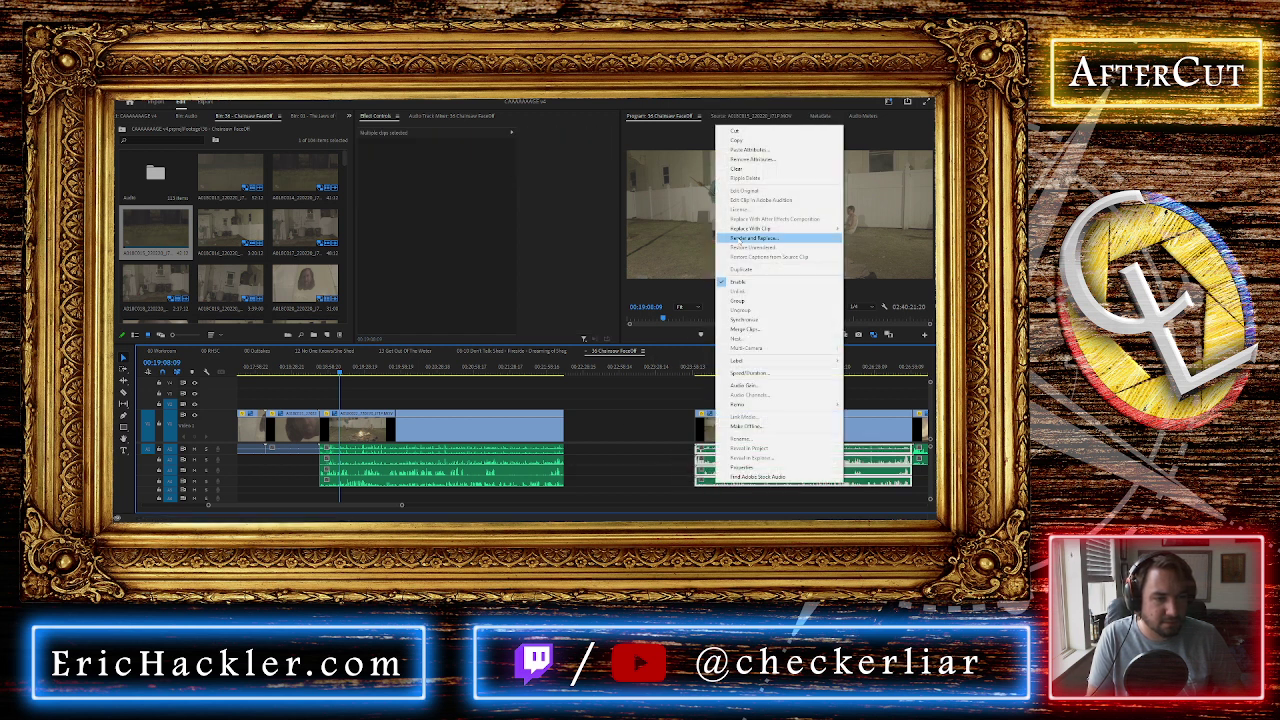
pyautogui.click(607, 441)
# Play the middle of the trimmed campfire take and close the gap before the next take
pyautogui.click(443, 369)
pyautogui.press('space')
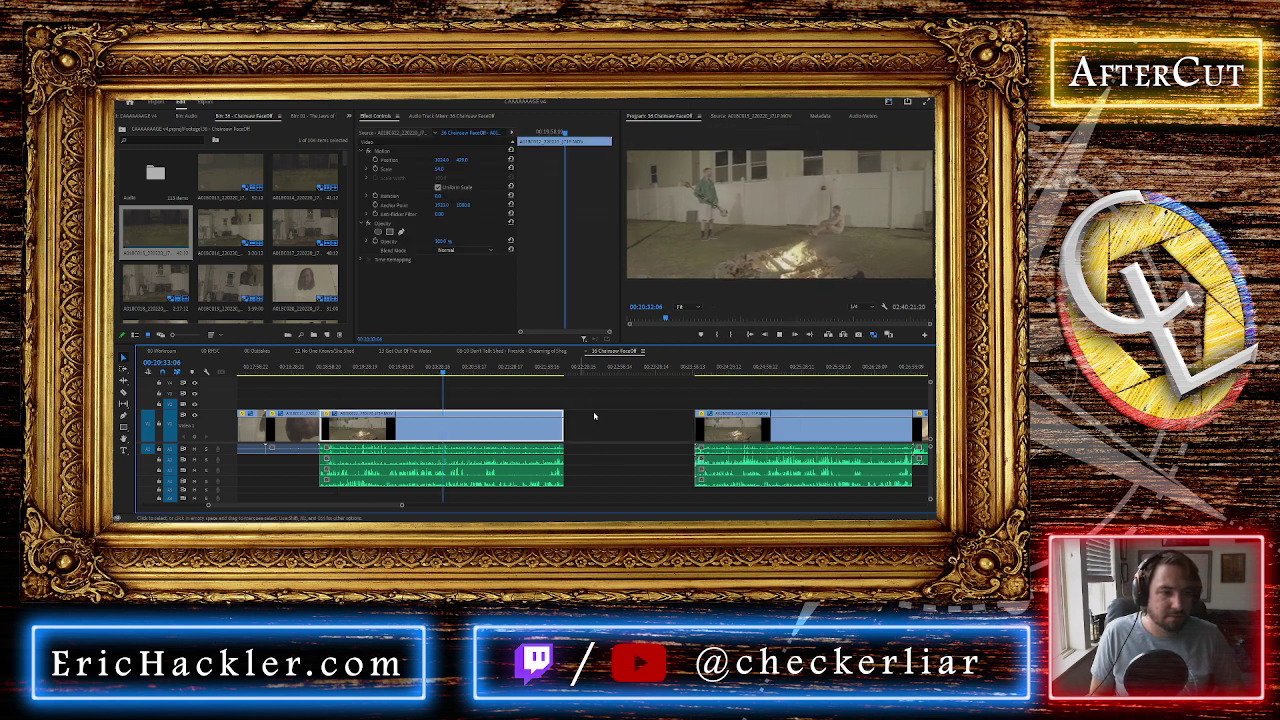
pyautogui.click(648, 420)
pyautogui.press('Delete')
# Review the end of the trimmed campfire take, cut it at 00:22:09:18, and ripple out the unusable tail
pyautogui.moveTo(493, 374); pyautogui.dragTo(549, 378)
pyautogui.press('space')
pyautogui.press('=')
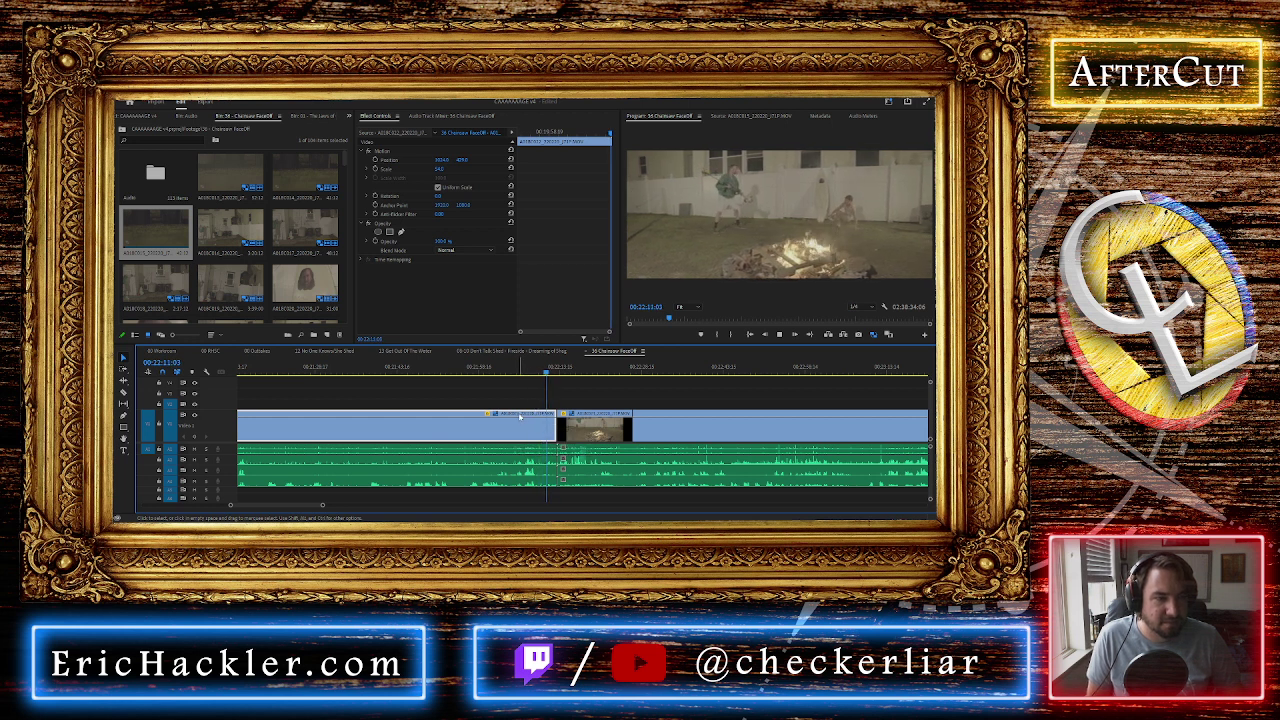
pyautogui.press('space')
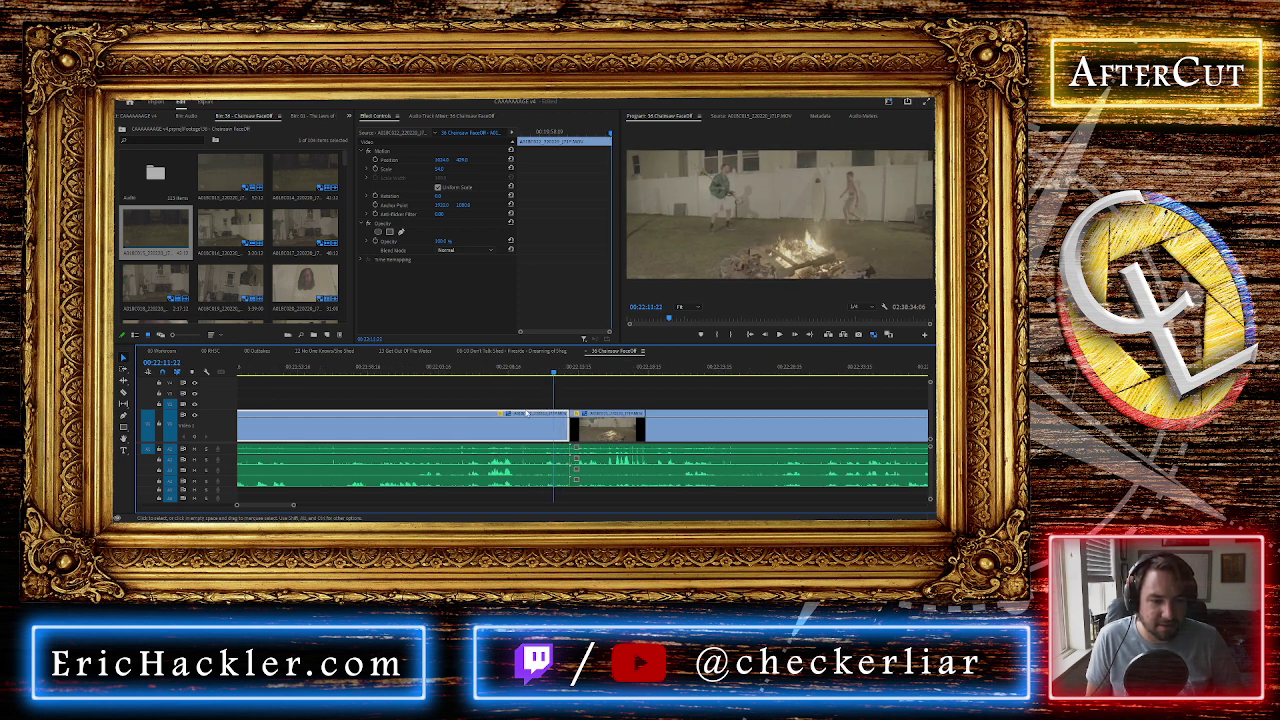
pyautogui.click(510, 370)
pyautogui.press('space')
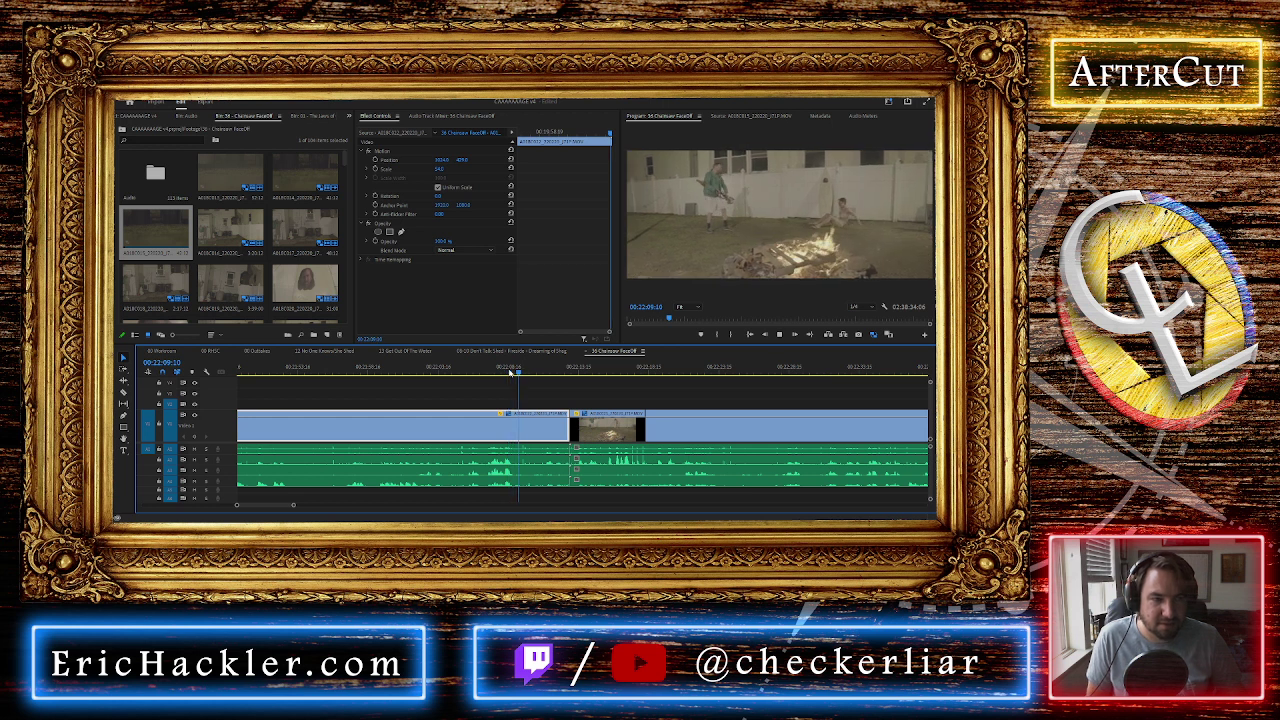
pyautogui.hotkey('ctrl', 'k')
pyautogui.click(543, 420)
pyautogui.press('Delete')
pyautogui.click(549, 422)
pyautogui.press('Delete')
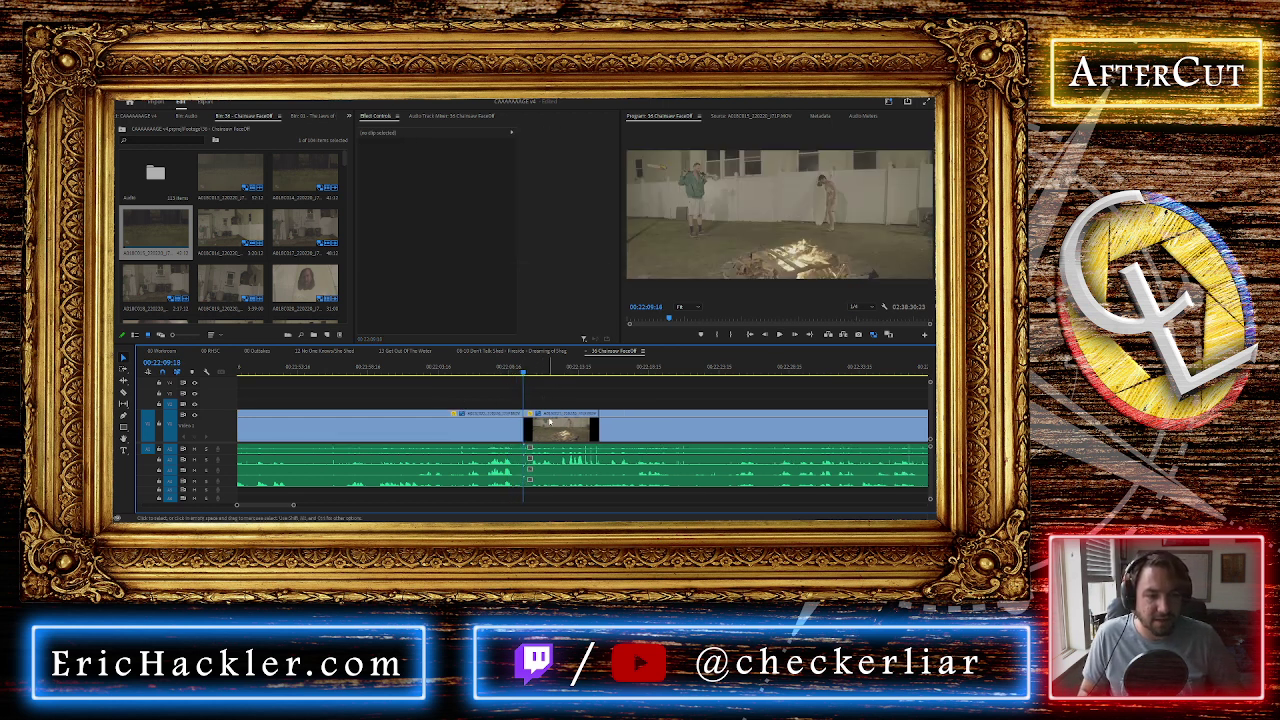
# Cut the next campfire take at 00:22:17:21, delete its unusable start, and close the gap
pyautogui.scroll(-2, 549, 422)
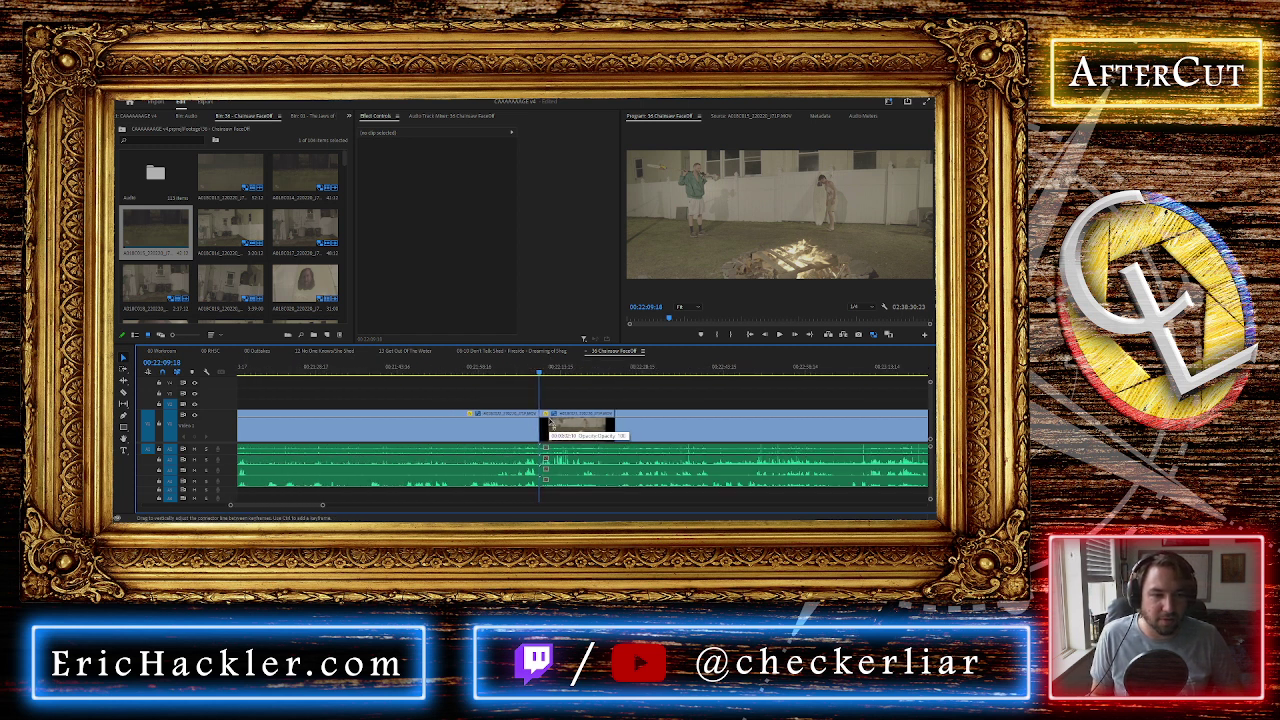
pyautogui.scroll(-2, 549, 422)
pyautogui.click(506, 367)
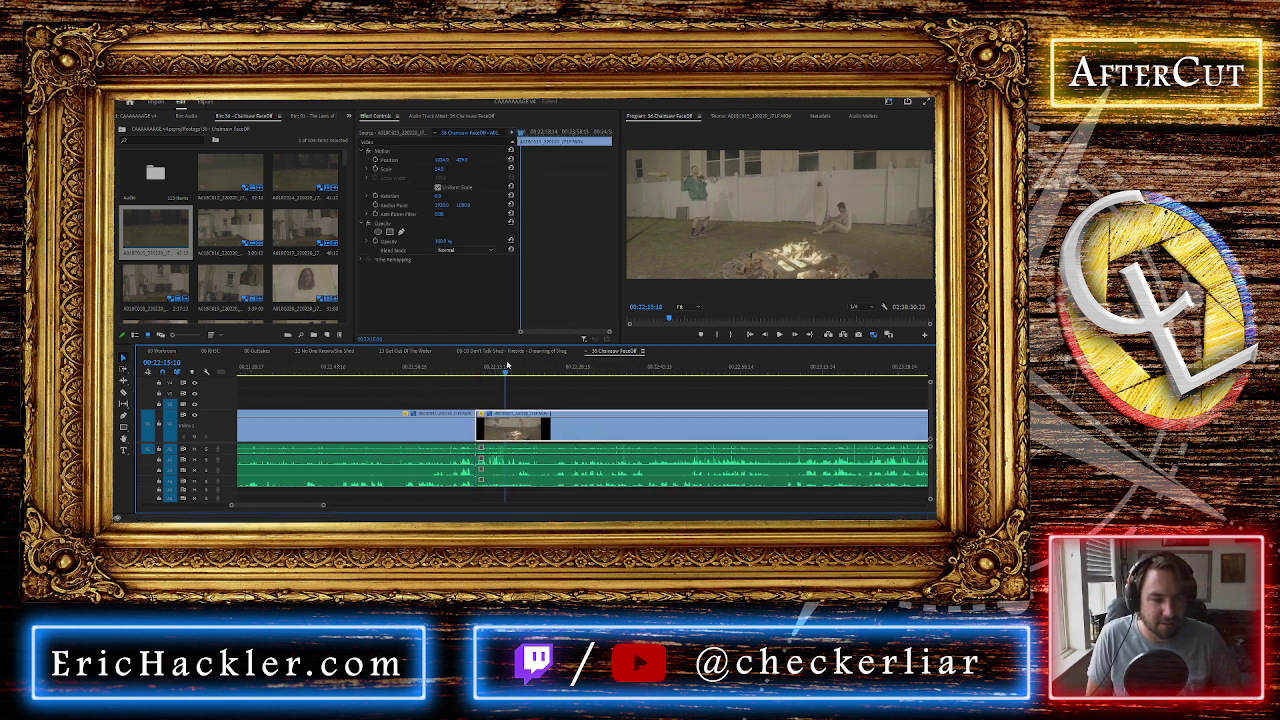
pyautogui.press('space')
pyautogui.scroll(-2, 510, 368)
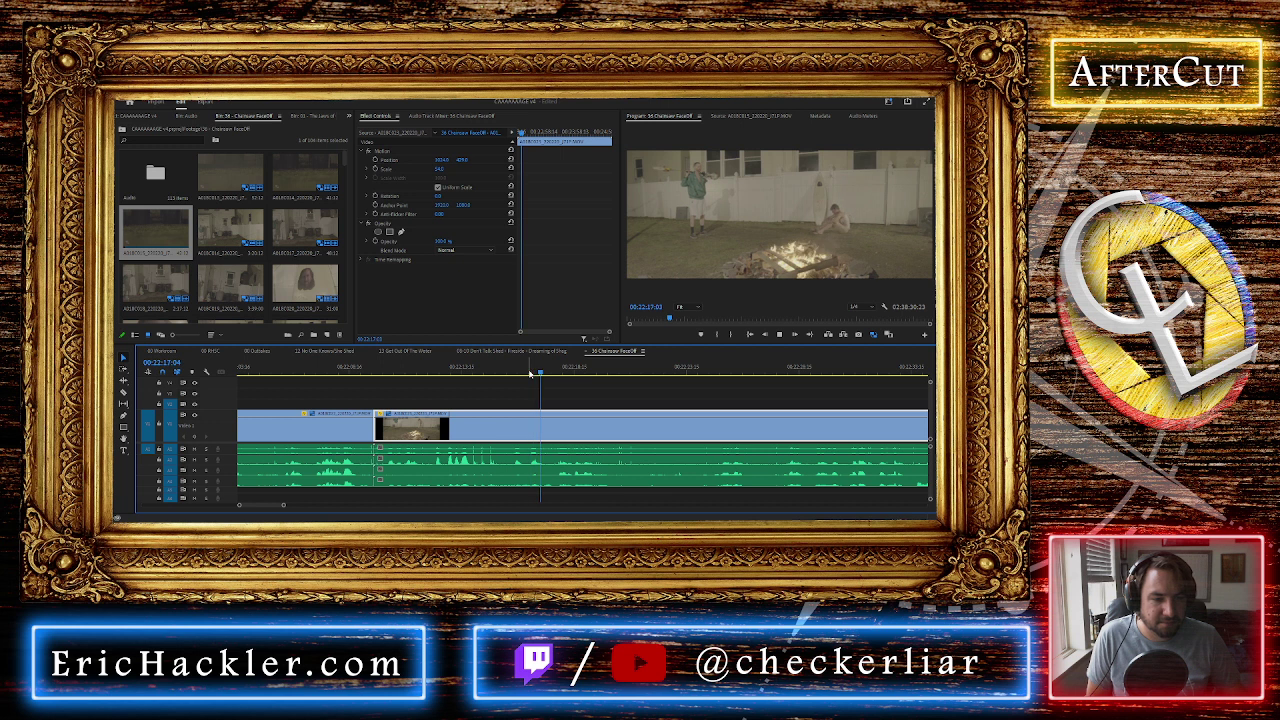
pyautogui.click(555, 371)
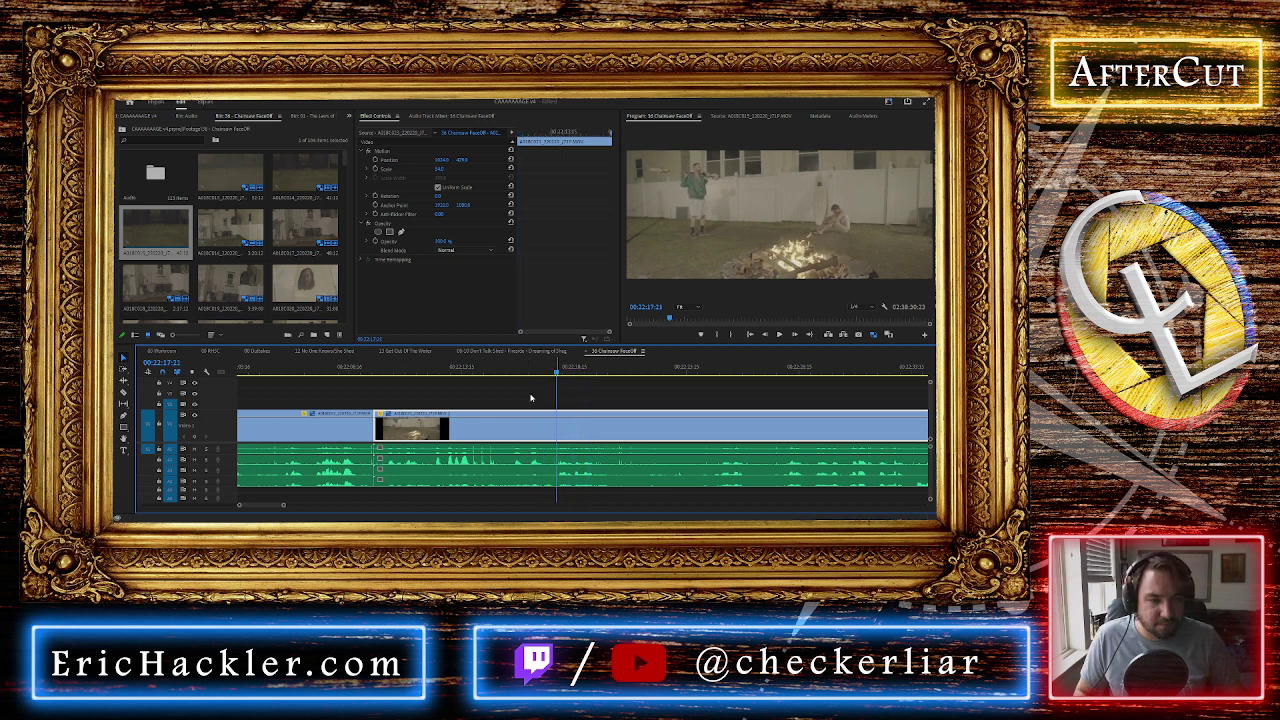
pyautogui.hotkey('ctrl', 'k')
pyautogui.click(489, 424)
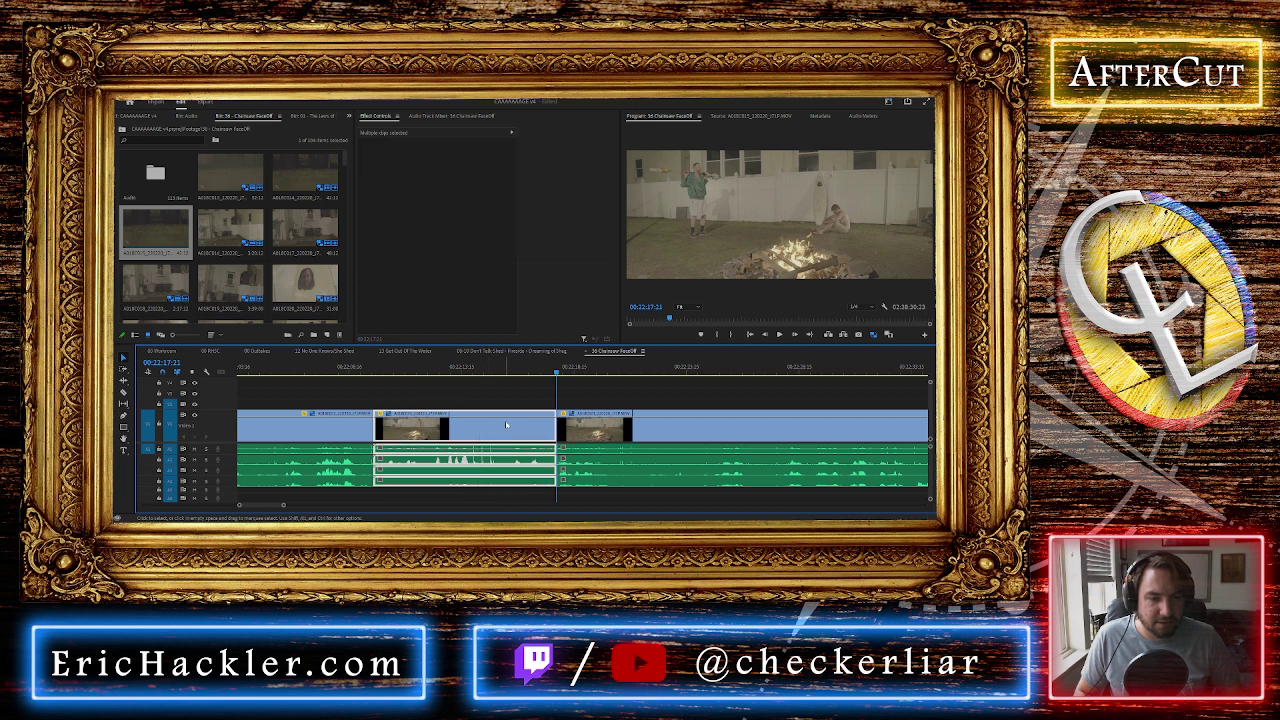
pyautogui.press('Delete')
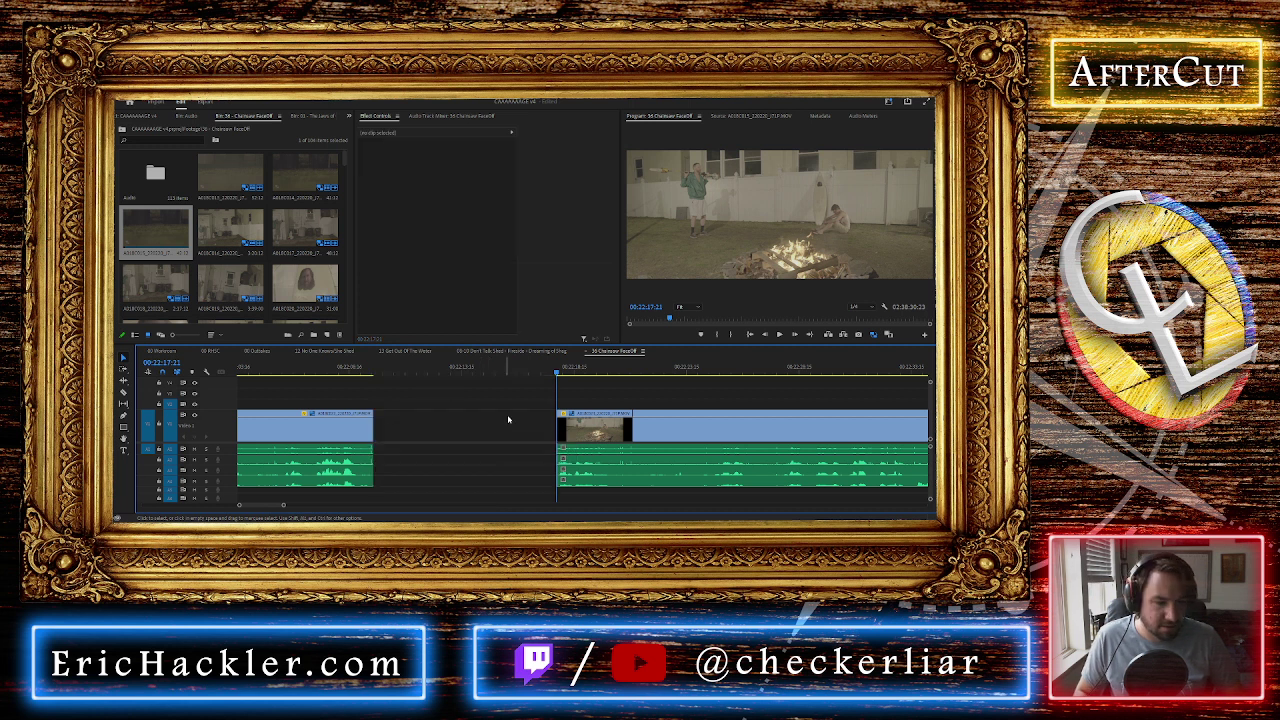
pyautogui.click(483, 421)
pyautogui.press('Delete')
# Play the second campfire take from its new start to review the action
pyautogui.click(380, 369)
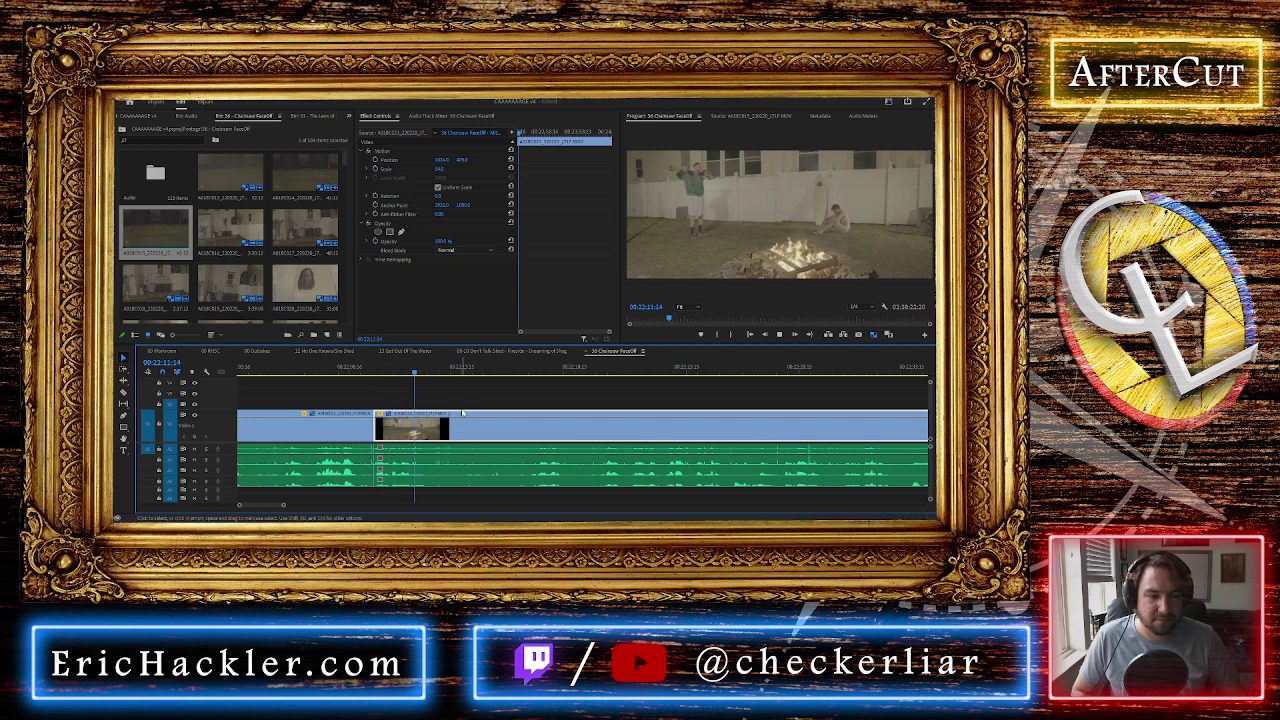
pyautogui.scroll(-1, 462, 412)
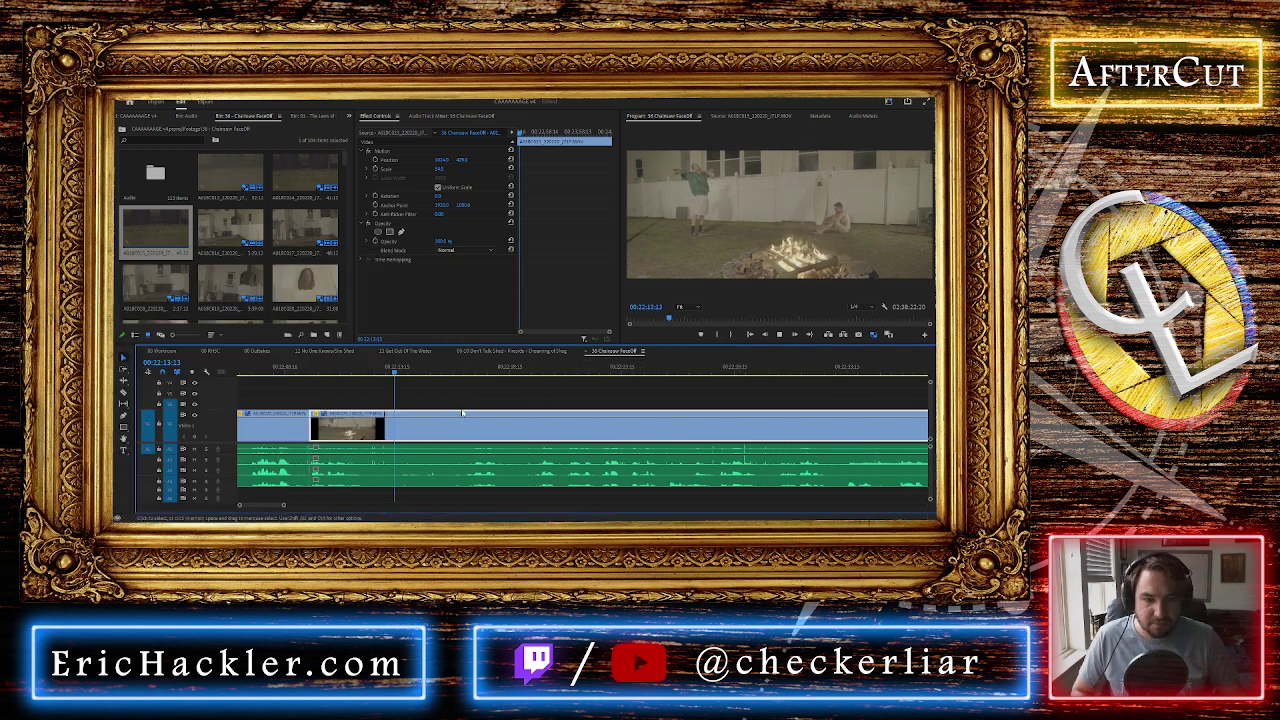
pyautogui.scroll(-3, 462, 412)
pyautogui.scroll(-6, 462, 412)
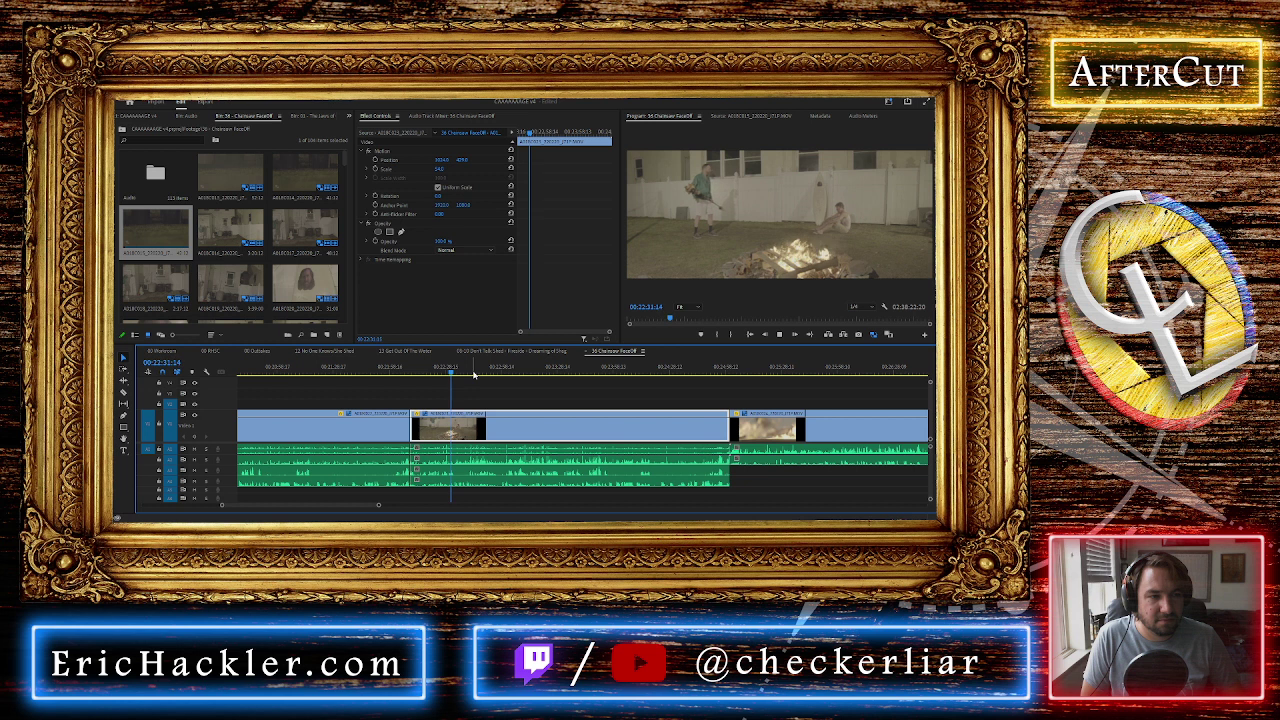
# Try a tighter, repositioned framing of the second campfire take, restoring its scale to 54
pyautogui.moveTo(462, 160)
pyautogui.mouseDown()
pyautogui.moveTo(480, 160)
pyautogui.moveTo(466, 160)
pyautogui.mouseUp()
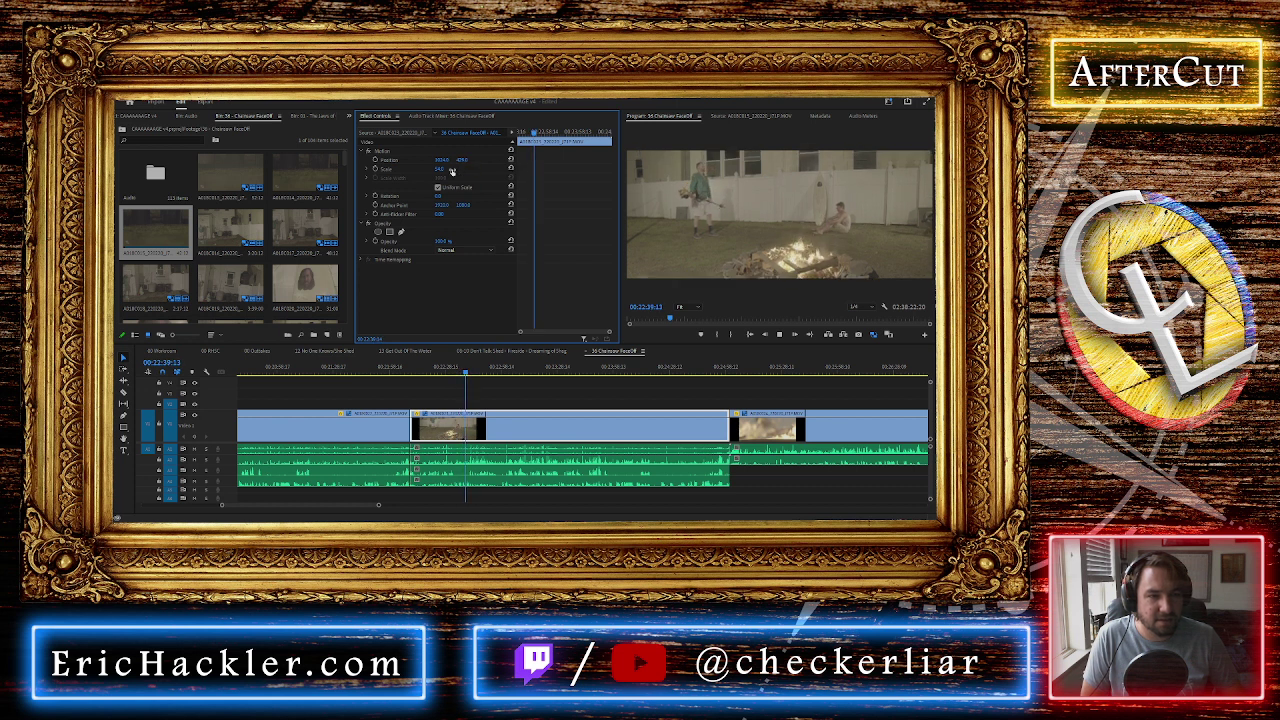
pyautogui.click(441, 168)
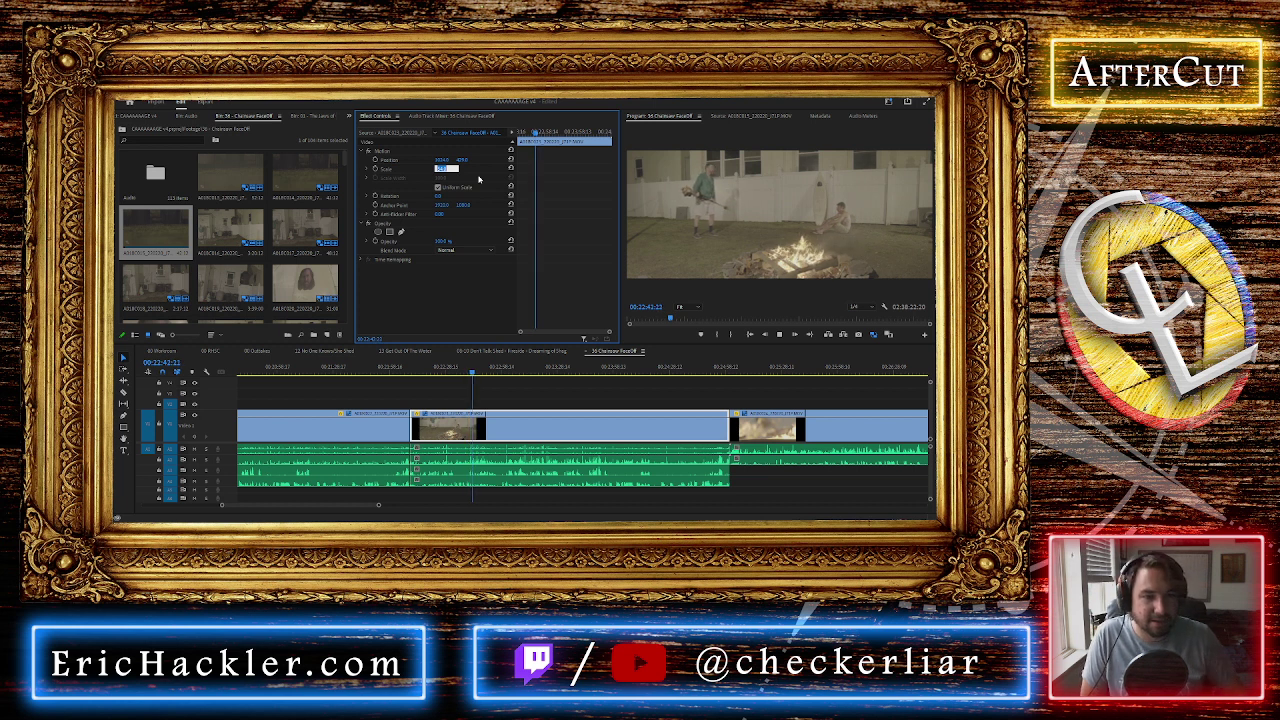
pyautogui.click(467, 170)
pyautogui.moveTo(436, 169); pyautogui.dragTo(473, 160)
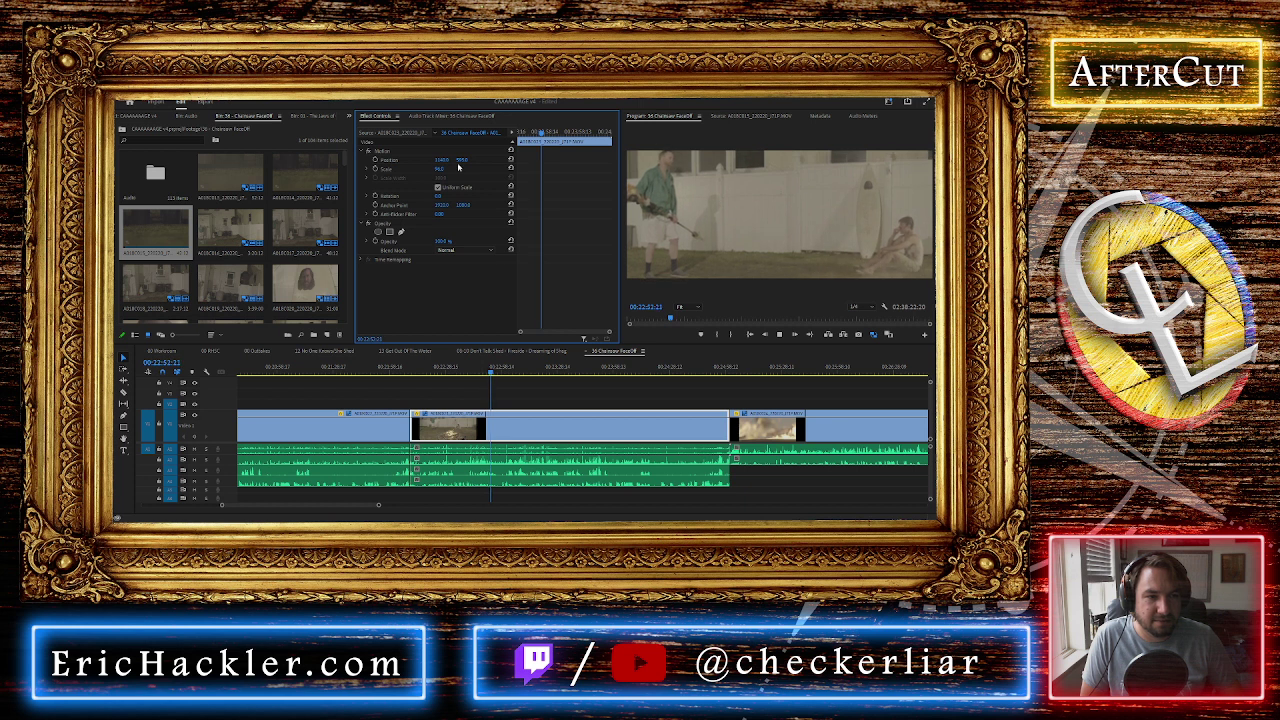
pyautogui.write('1')
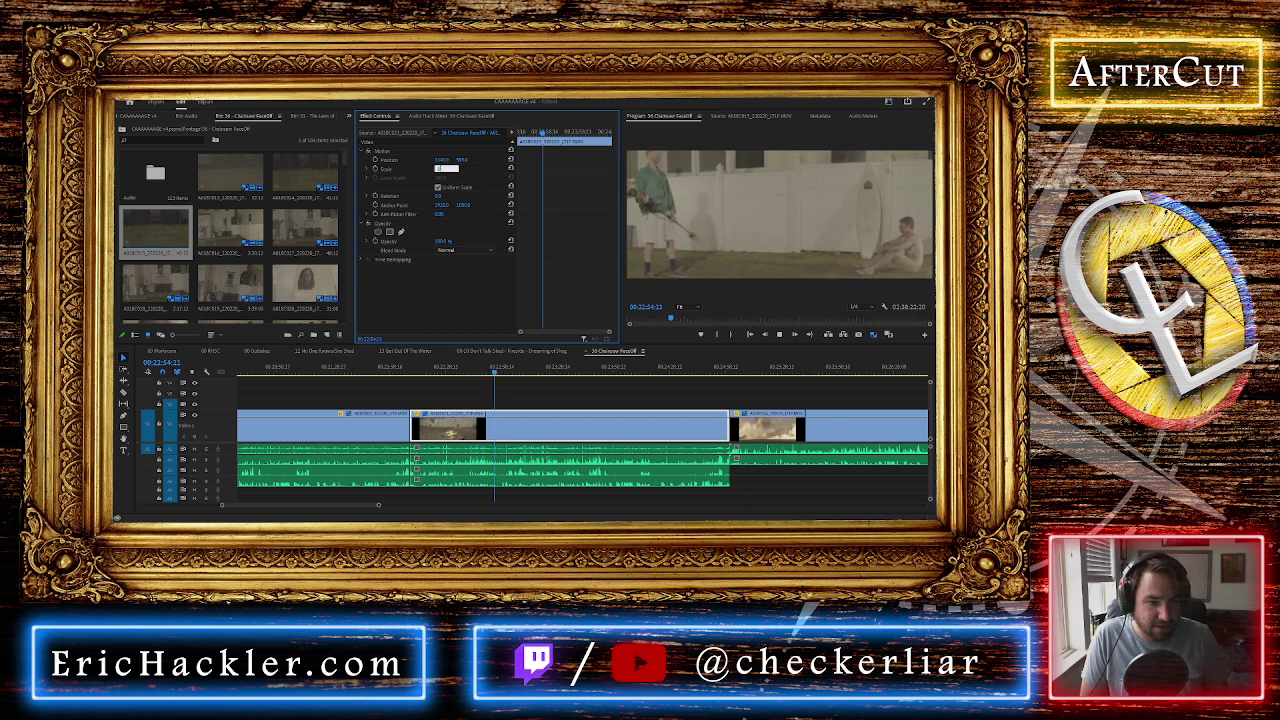
pyautogui.press('Return')
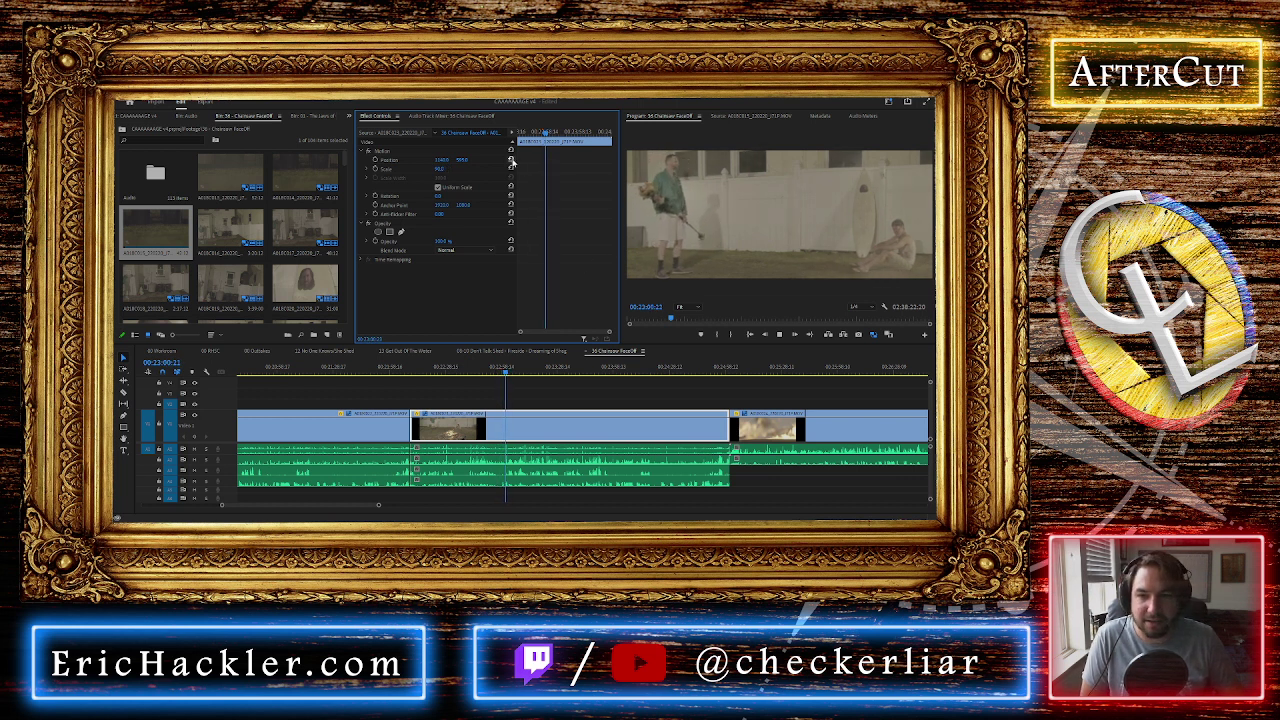
pyautogui.click(447, 168)
pyautogui.write('54')
pyautogui.press('Return')
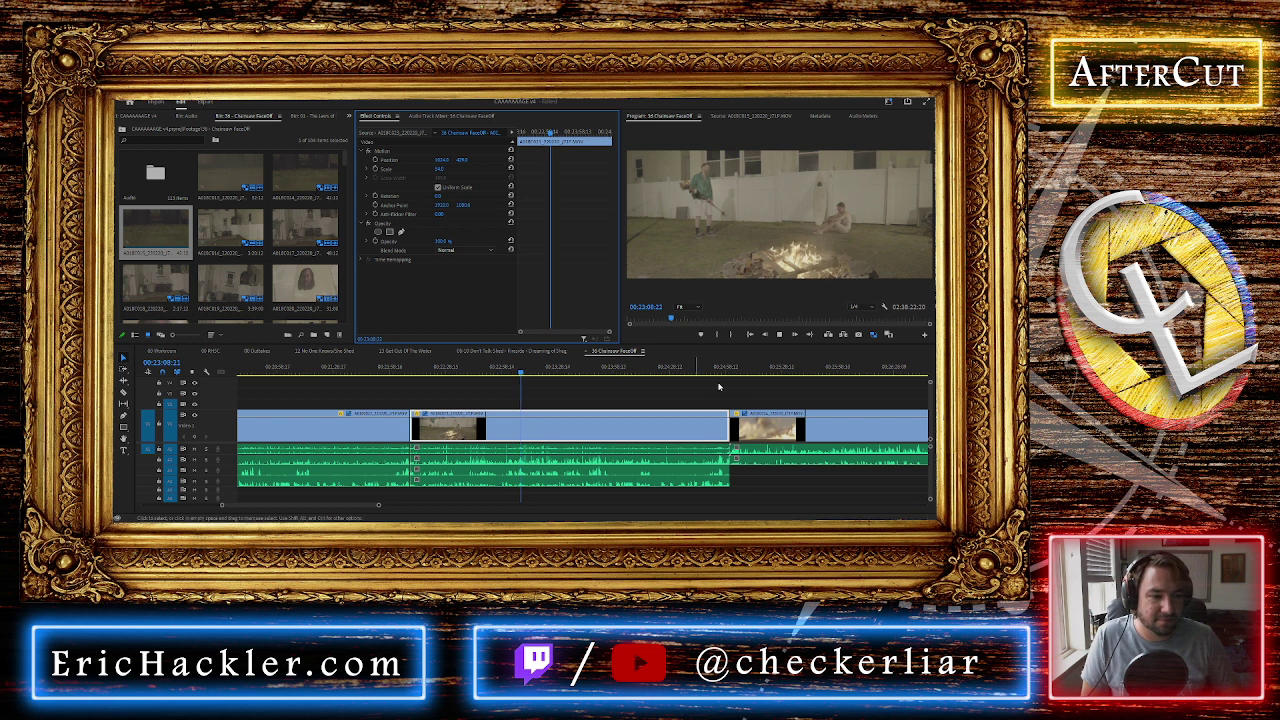
# Play the end of the second campfire take and the start of the following close-up clip
pyautogui.click(715, 371)
pyautogui.press('space')
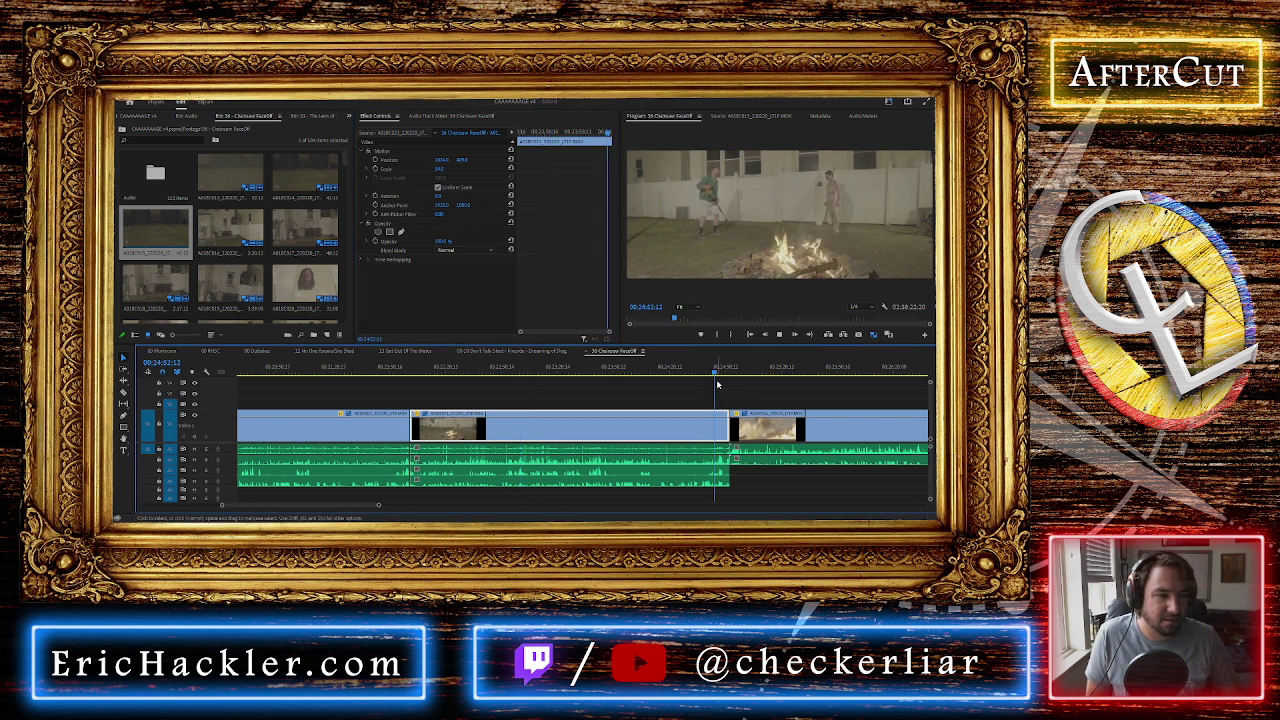
pyautogui.press('=')
pyautogui.press('=')
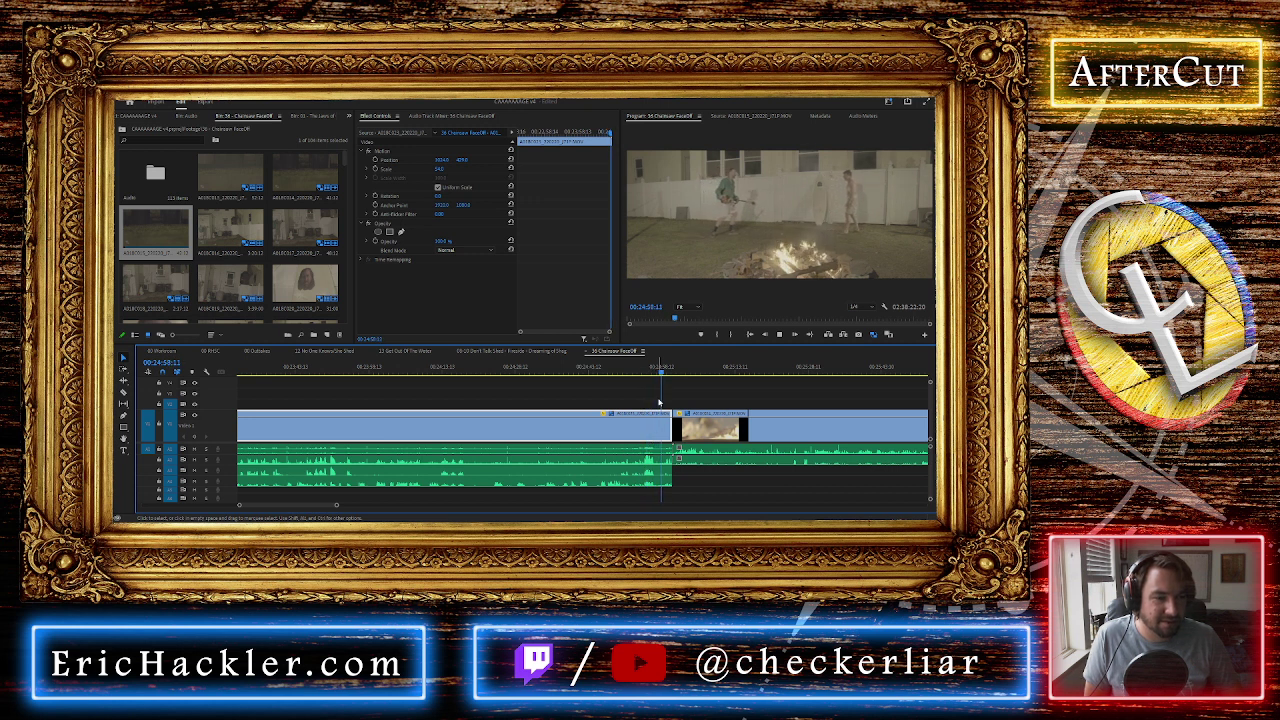
pyautogui.click(606, 370)
pyautogui.moveTo(604, 372); pyautogui.dragTo(695, 373)
pyautogui.scroll(-3, 640, 400)
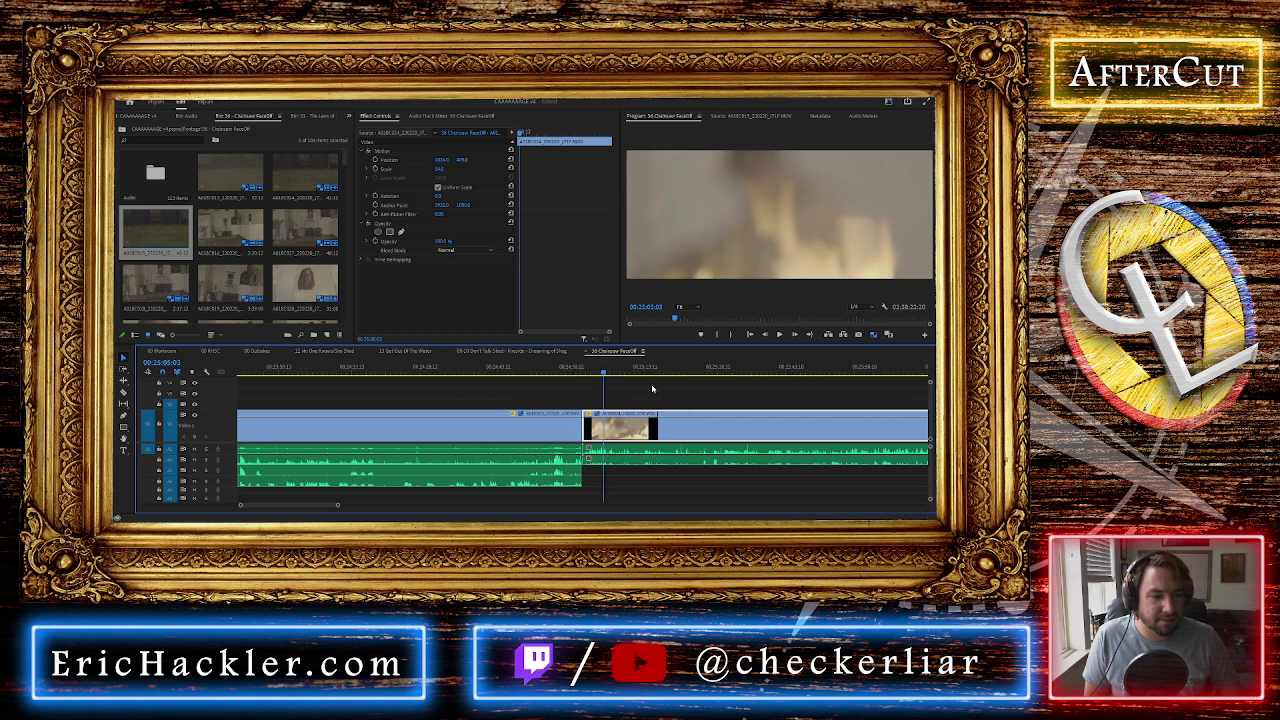
pyautogui.press('space')
pyautogui.press('-')
pyautogui.scroll(-2, 588, 405)
pyautogui.scroll(-1, 588, 405)
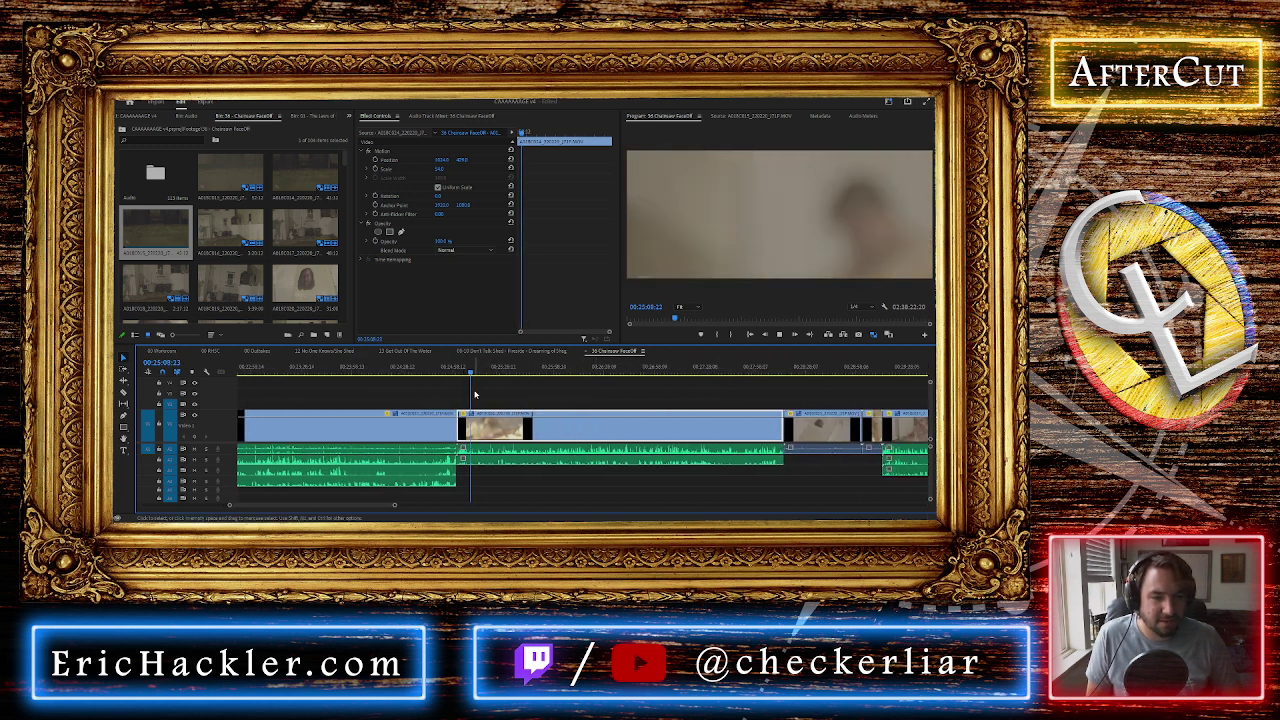
# Cut the second campfire take at 00:24:59:05, delete its leftover tail, and close the gap before the close-up
pyautogui.scroll(3, 474, 394)
pyautogui.click(359, 370)
pyautogui.press('space')
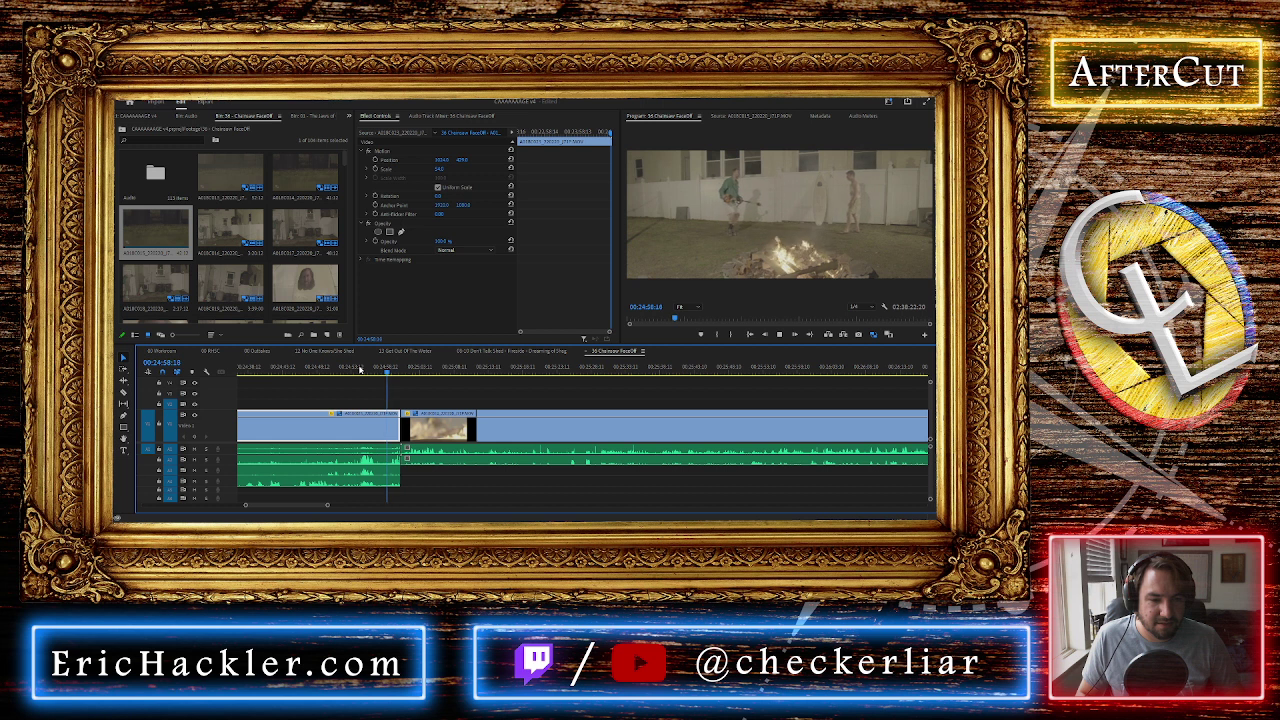
pyautogui.hotkey('ctrl', 'k')
pyautogui.press('space')
pyautogui.hotkey('shift', 'Left')
pyautogui.hotkey('shift', 'Left')
pyautogui.hotkey('shift', 'Left')
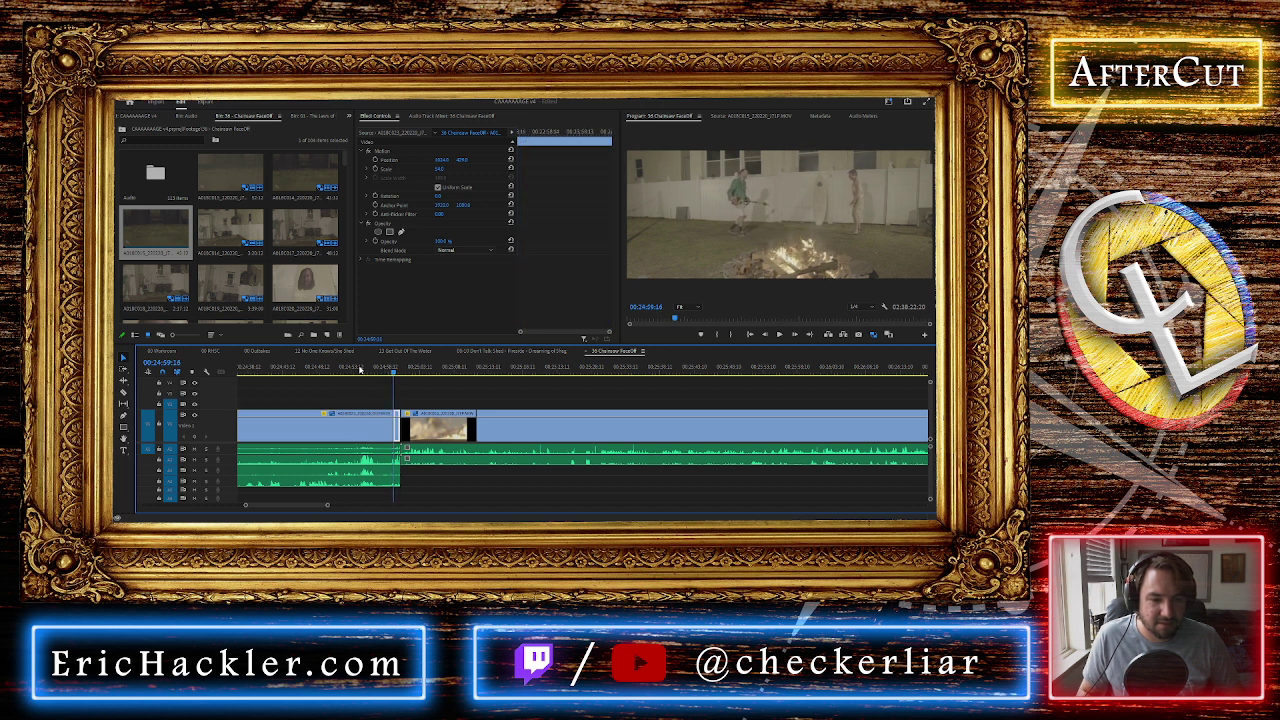
pyautogui.hotkey('ctrl', 'z')
pyautogui.hotkey('ctrl', 'k')
pyautogui.moveTo(397, 404); pyautogui.dragTo(392, 484)
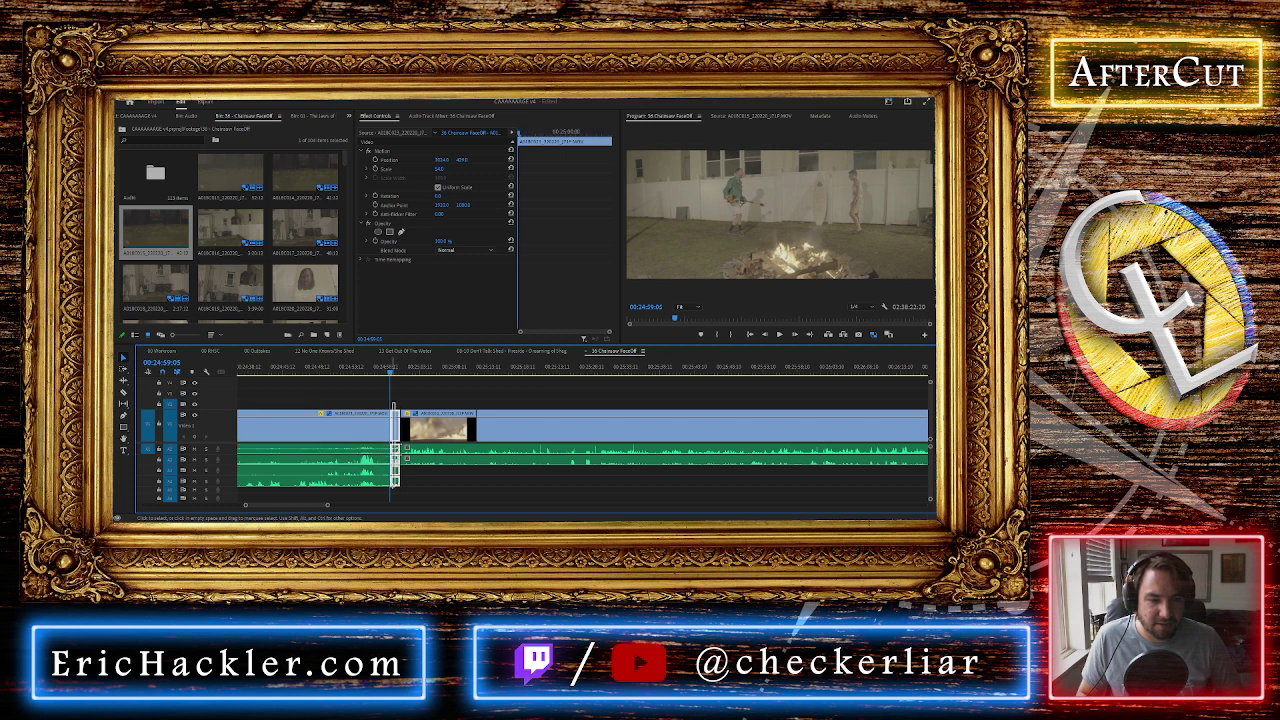
pyautogui.hotkey('ctrl', 'alt', 'w')
pyautogui.click(396, 430)
pyautogui.press('Delete')
# Review the trimmed end of the second campfire take and play the start of the close-up clip
pyautogui.click(372, 370)
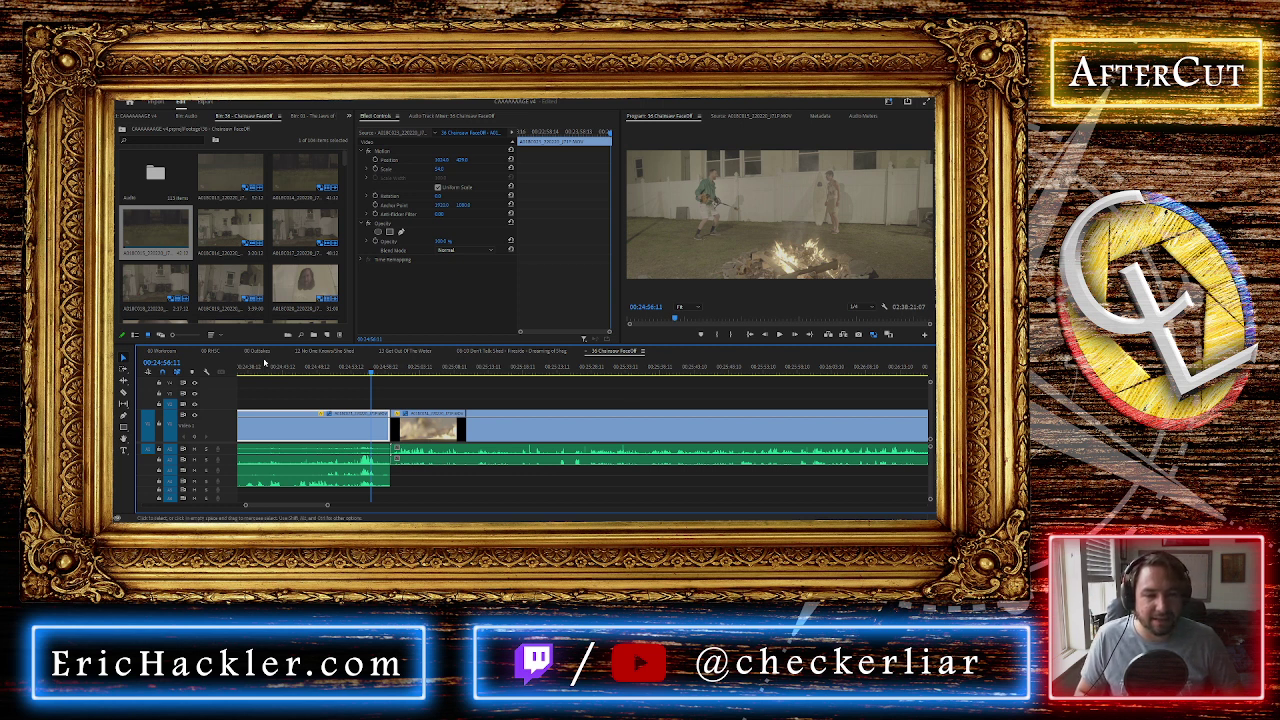
pyautogui.click(397, 370)
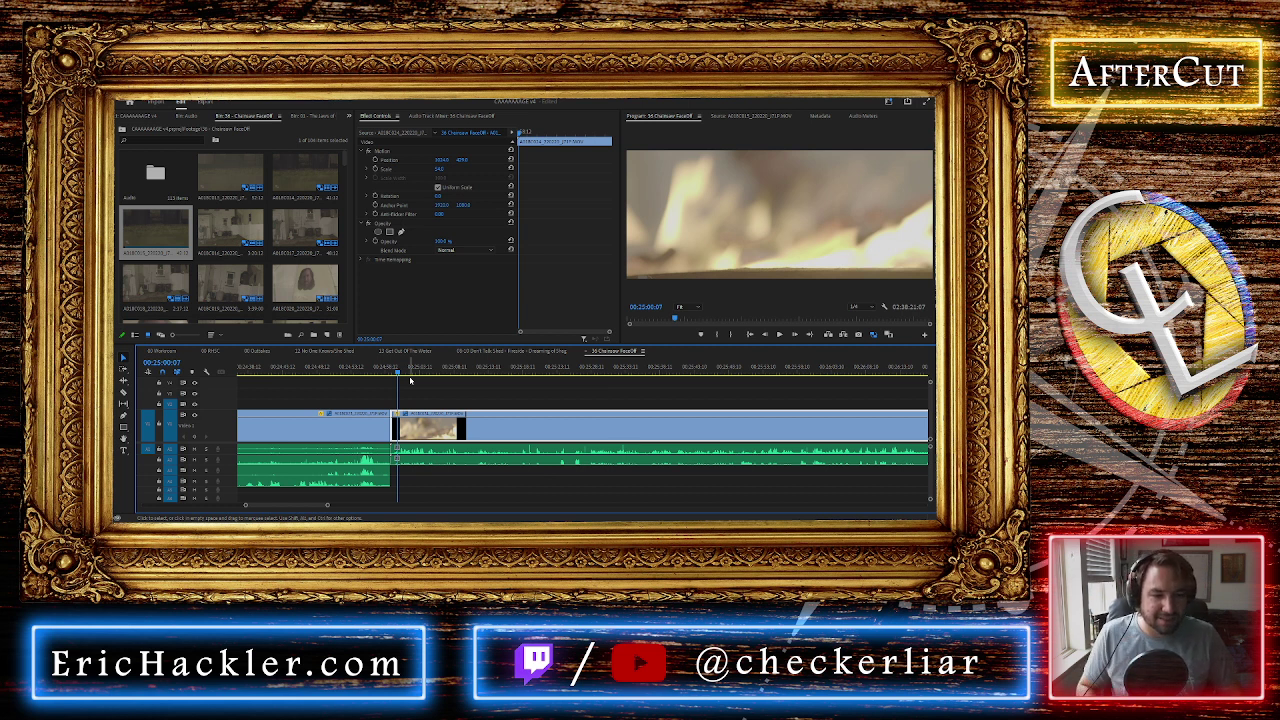
pyautogui.press('space')
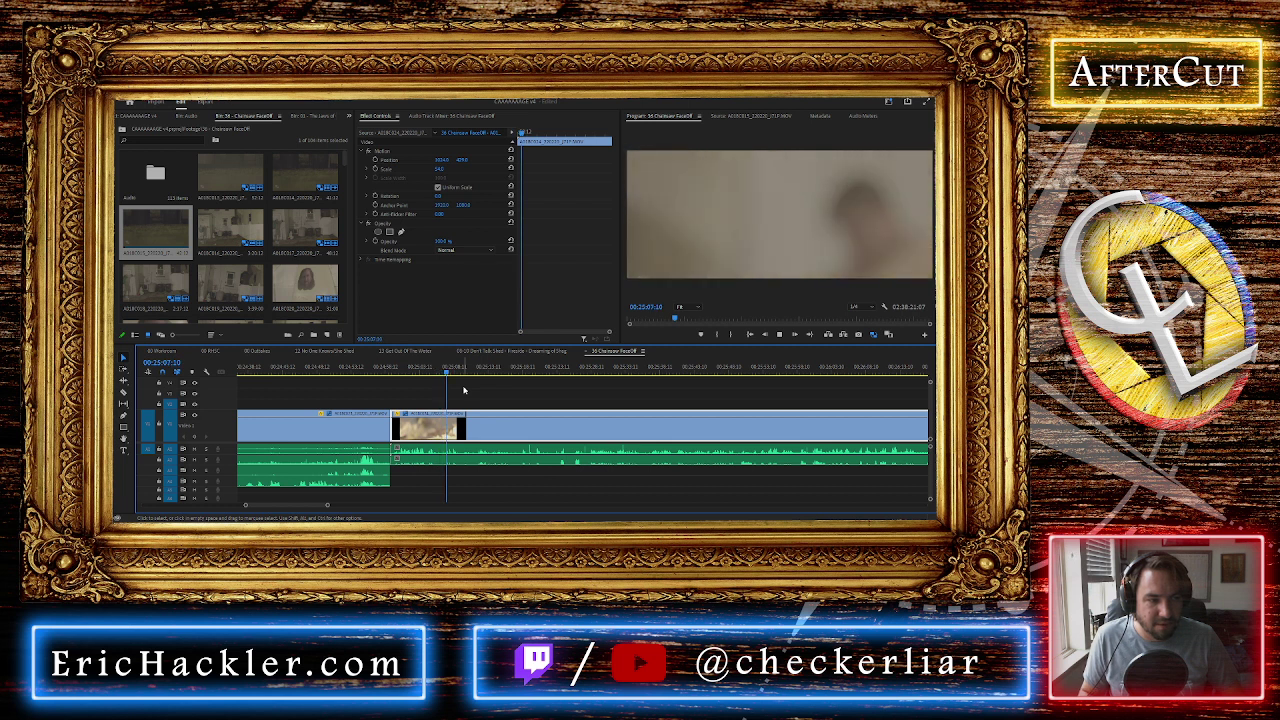
# Review the start of the close-up clip and cut it at 00:25:05:12
pyautogui.press('j')
pyautogui.press('k')
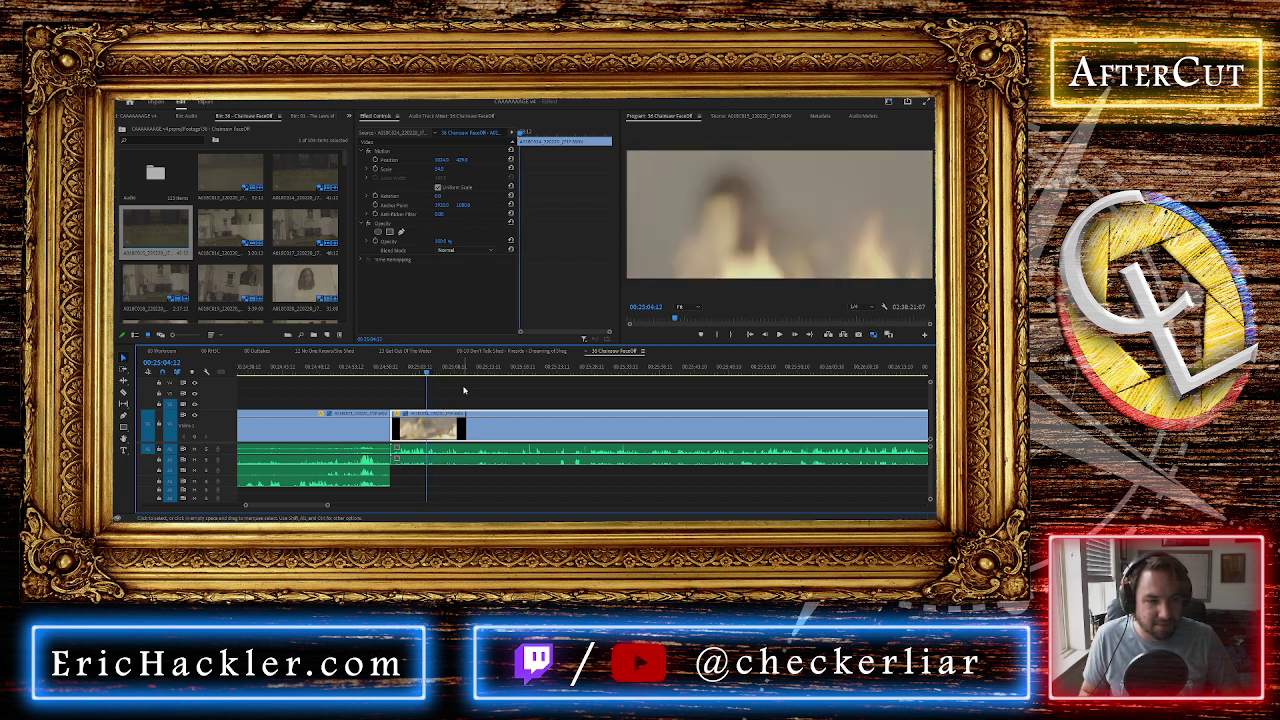
pyautogui.click(397, 372)
pyautogui.press('space')
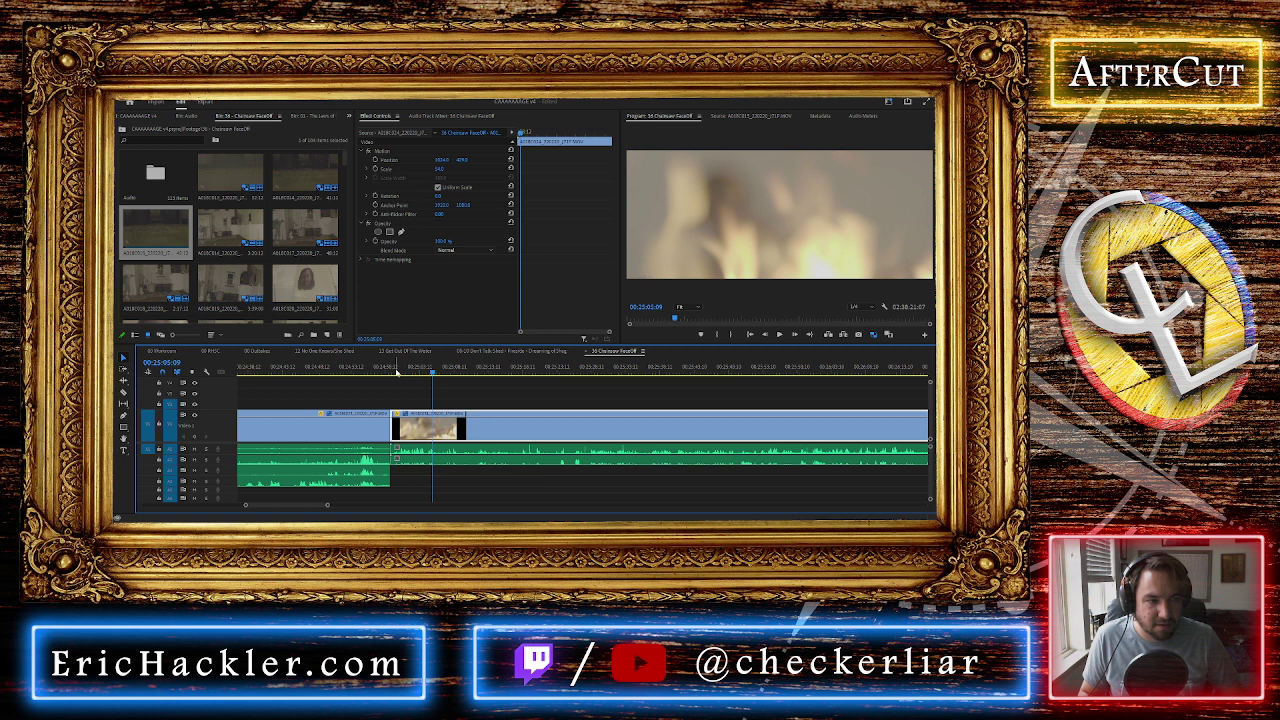
pyautogui.press('Left')
pyautogui.press('Left')
pyautogui.press('Left')
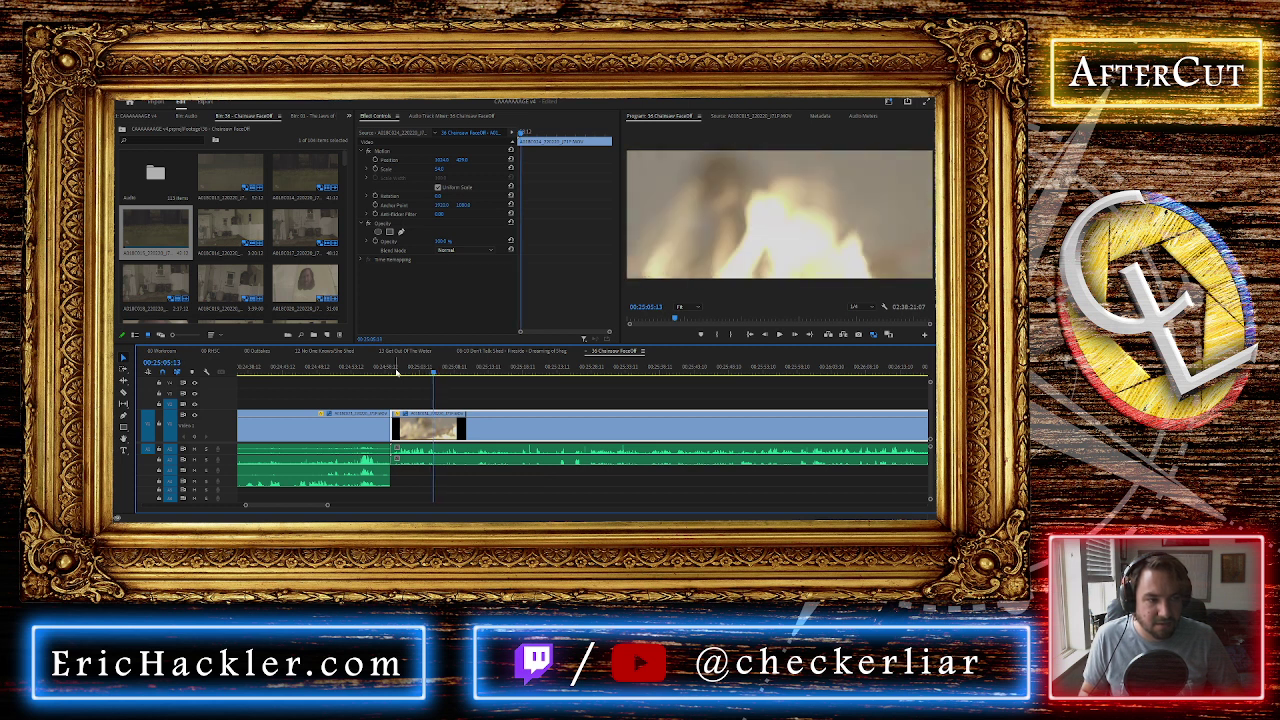
pyautogui.hotkey('ctrl', 'v')
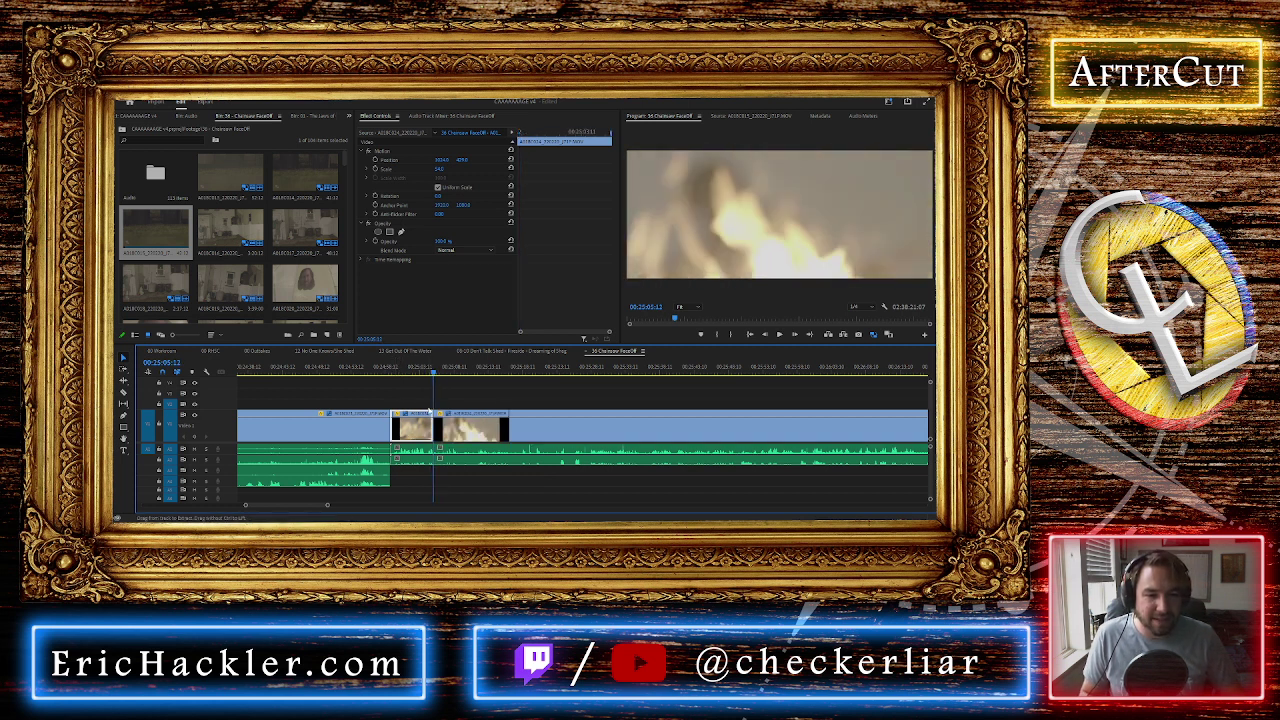
# Cut the close-up clip again at 00:25:16:20, delete the section between the two cuts, and close the gap
pyautogui.press('space')
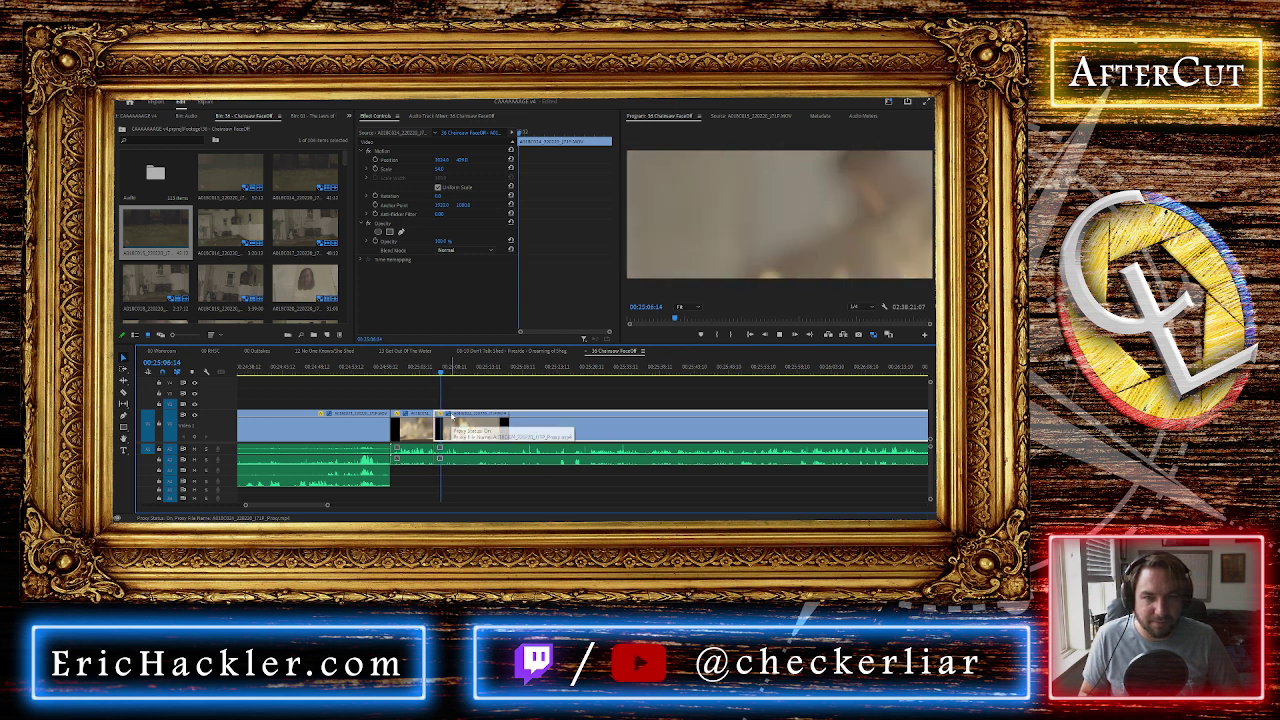
pyautogui.scroll(-1, 452, 416)
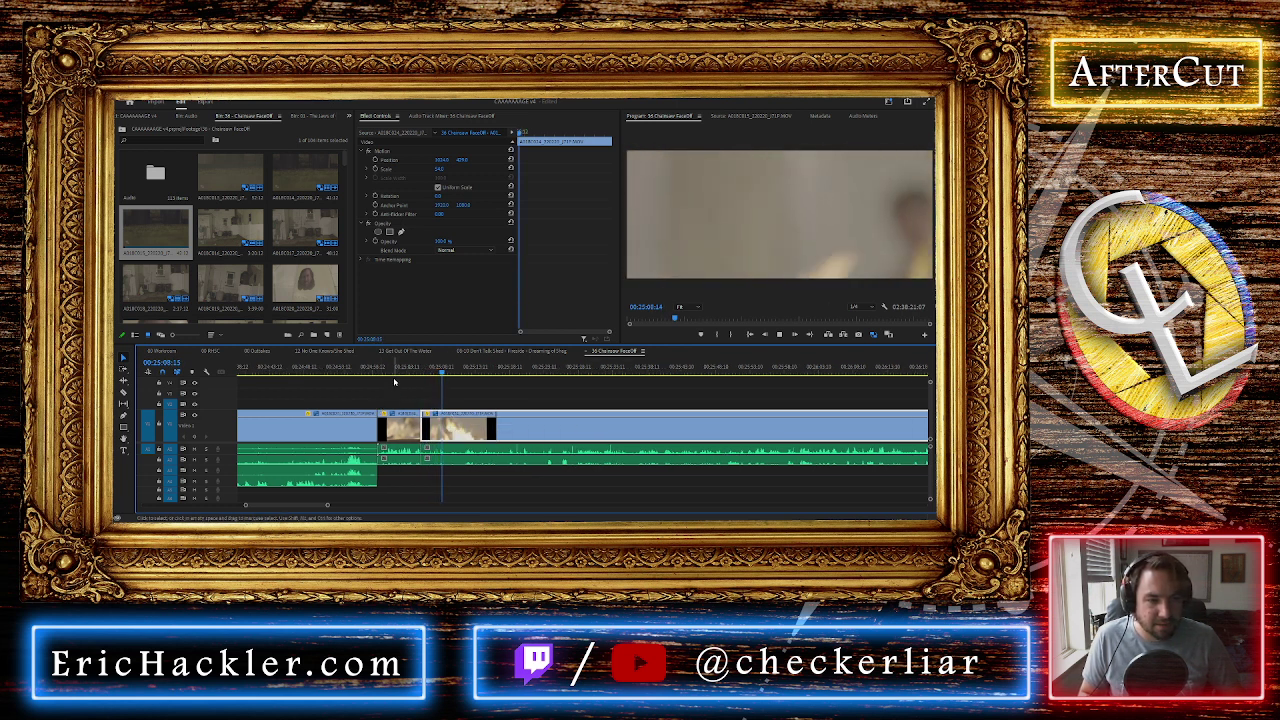
pyautogui.click(454, 374)
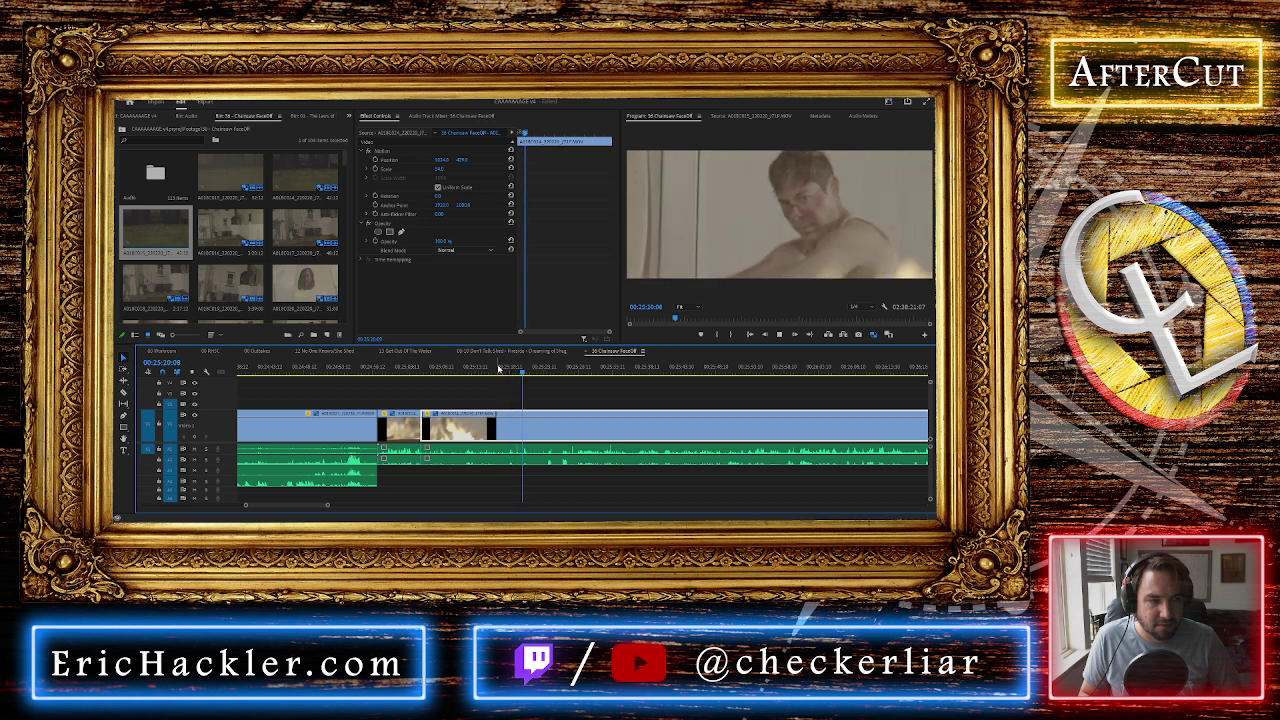
pyautogui.click(485, 369)
pyautogui.press('space')
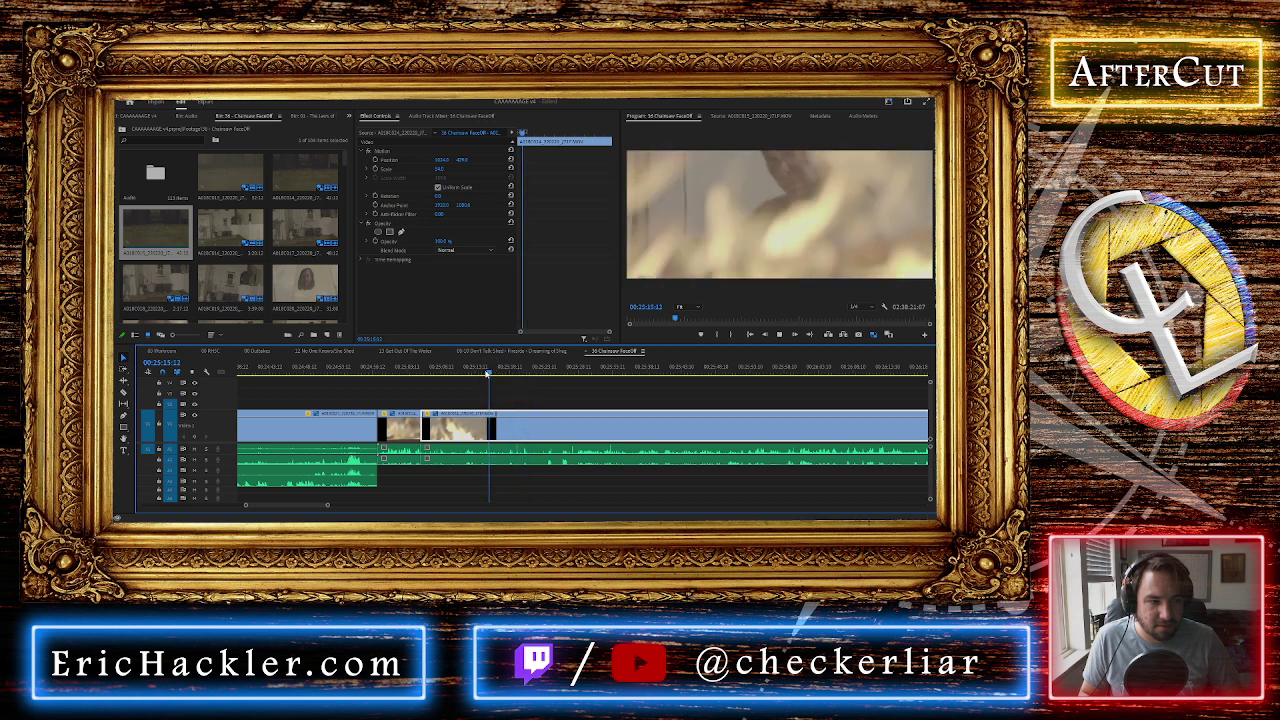
pyautogui.press('space')
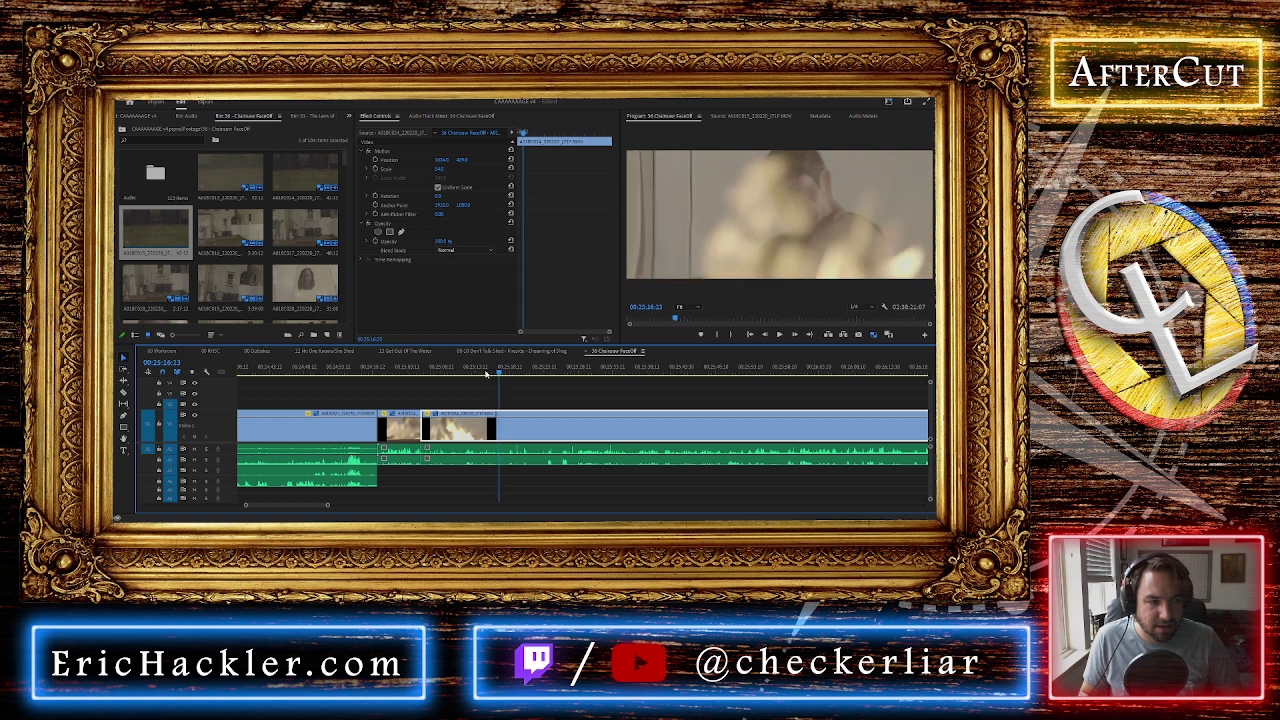
pyautogui.click(482, 421)
pyautogui.click(470, 428)
pyautogui.press('Delete')
pyautogui.click(467, 436)
pyautogui.press('Delete')
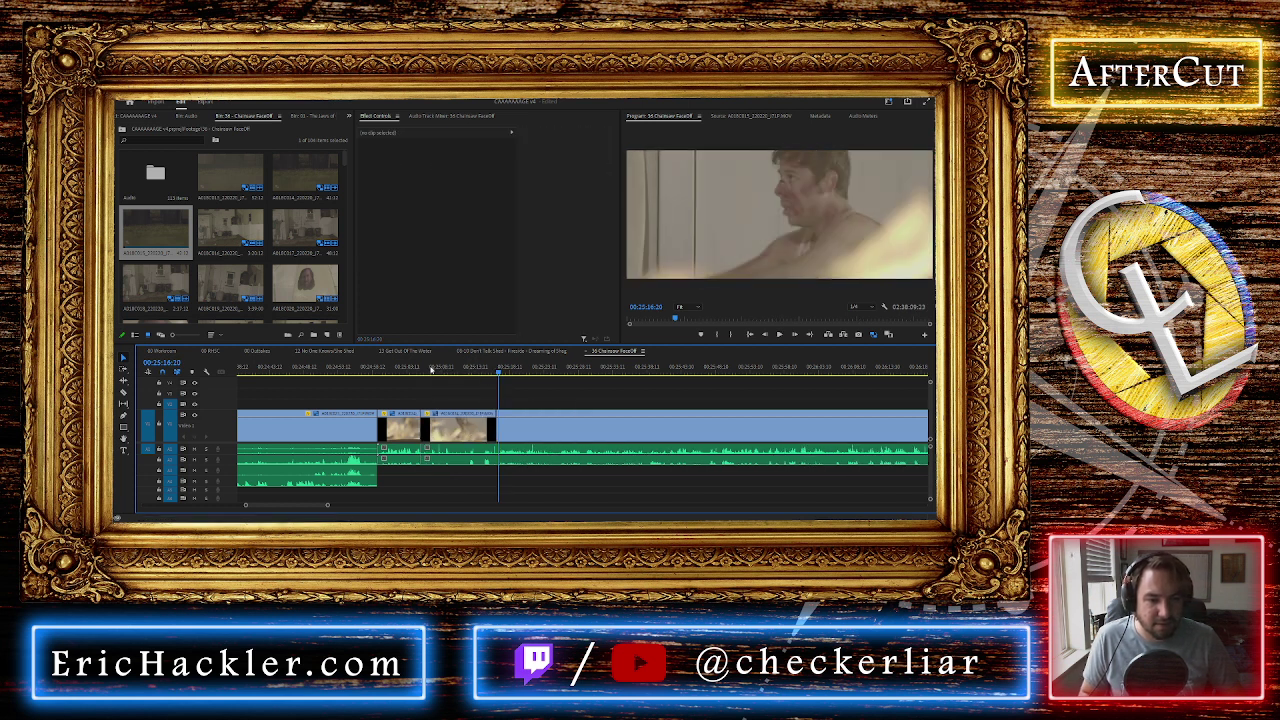
# Play the close-up clip from shortly after the closed gap
pyautogui.click(433, 370)
pyautogui.press('space')
pyautogui.press('space')
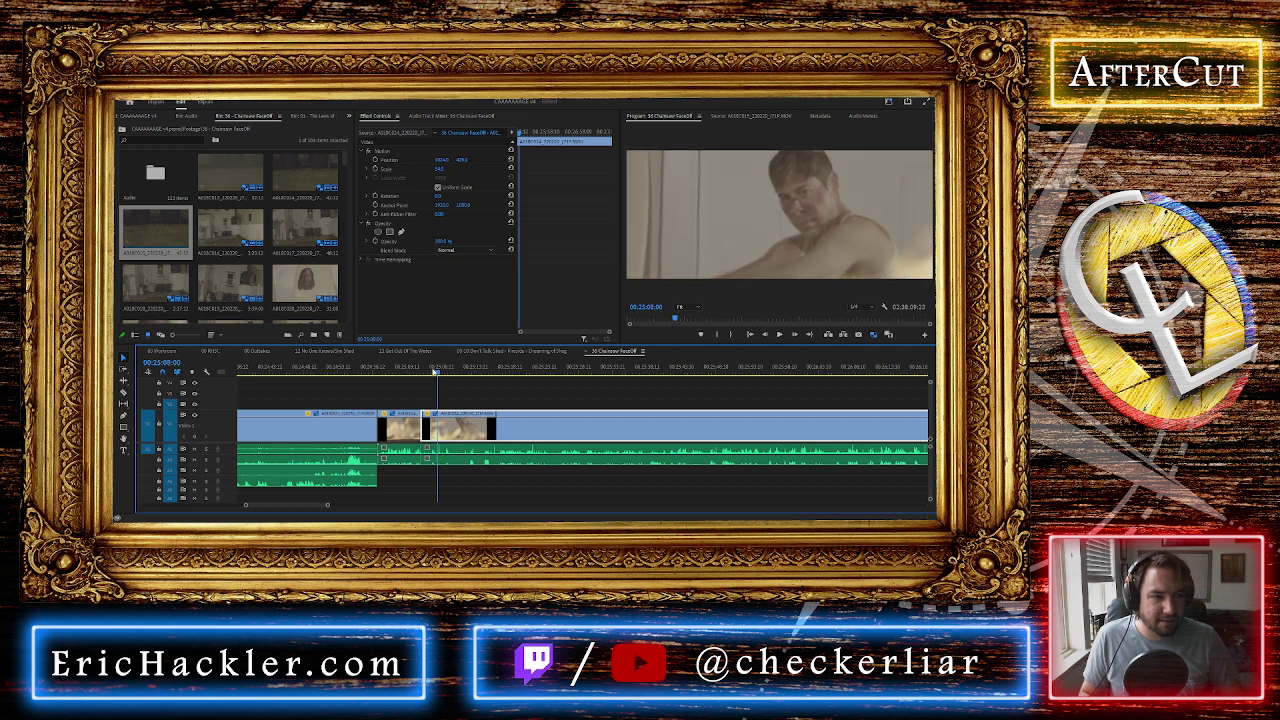
pyautogui.press('space')
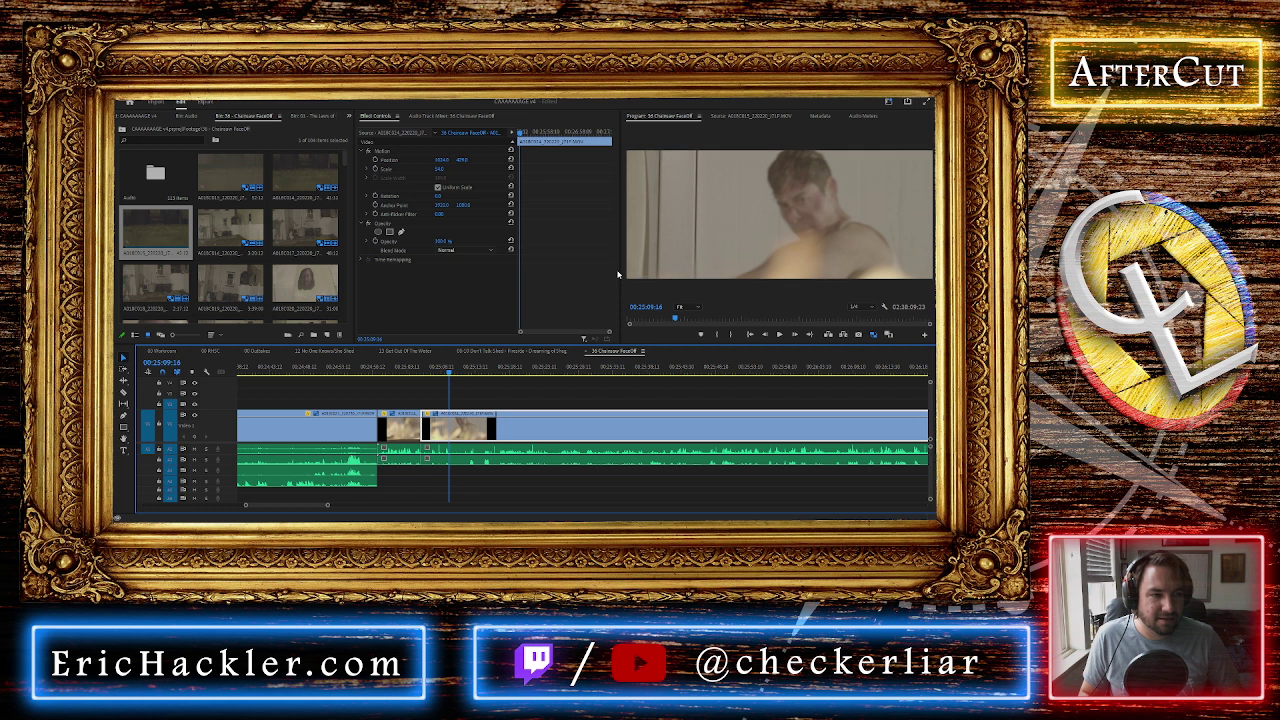
# Export the frame at 00:25:09:06 as a PNG still named Chainsaw 1
pyautogui.press('Left')
pyautogui.press('Left')
pyautogui.press('Left')
pyautogui.press('Left')
pyautogui.press('Left')
pyautogui.press('Left')
pyautogui.press('Left')
pyautogui.press('Left')
pyautogui.press('Left')
pyautogui.press('Left')
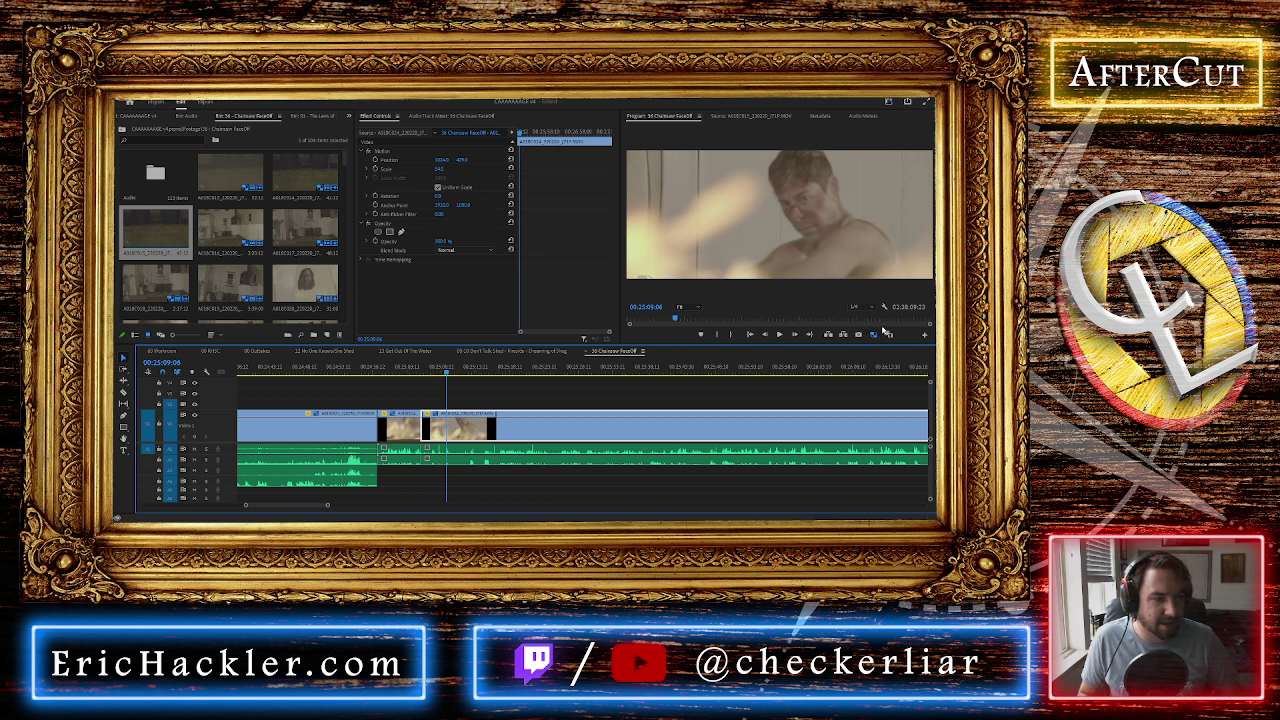
pyautogui.click(859, 336)
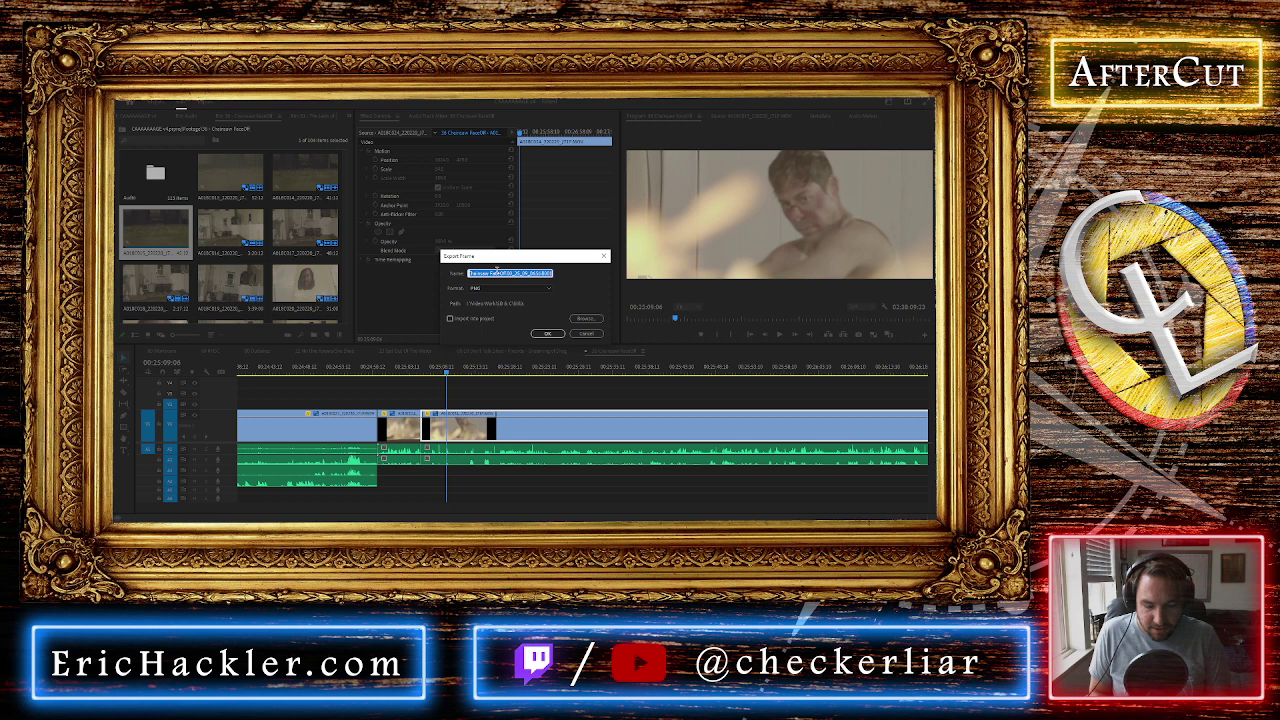
pyautogui.write('Chainsaw 1')
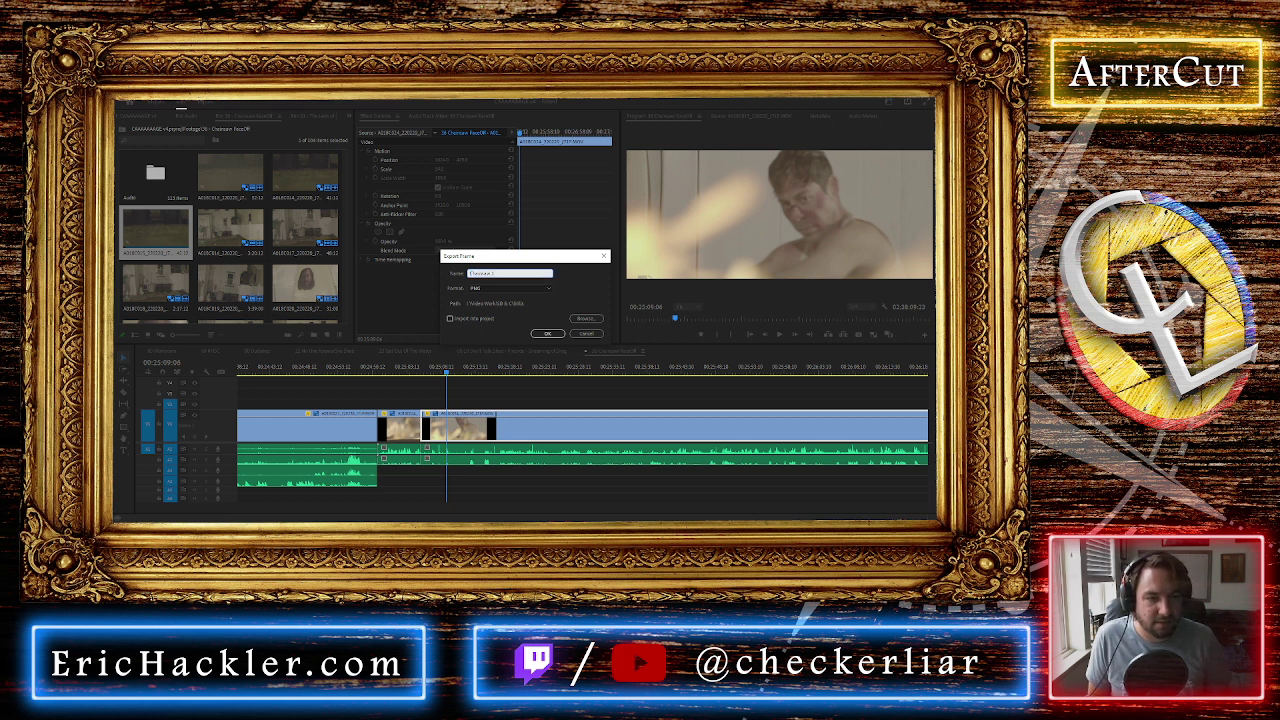
pyautogui.press('Return')
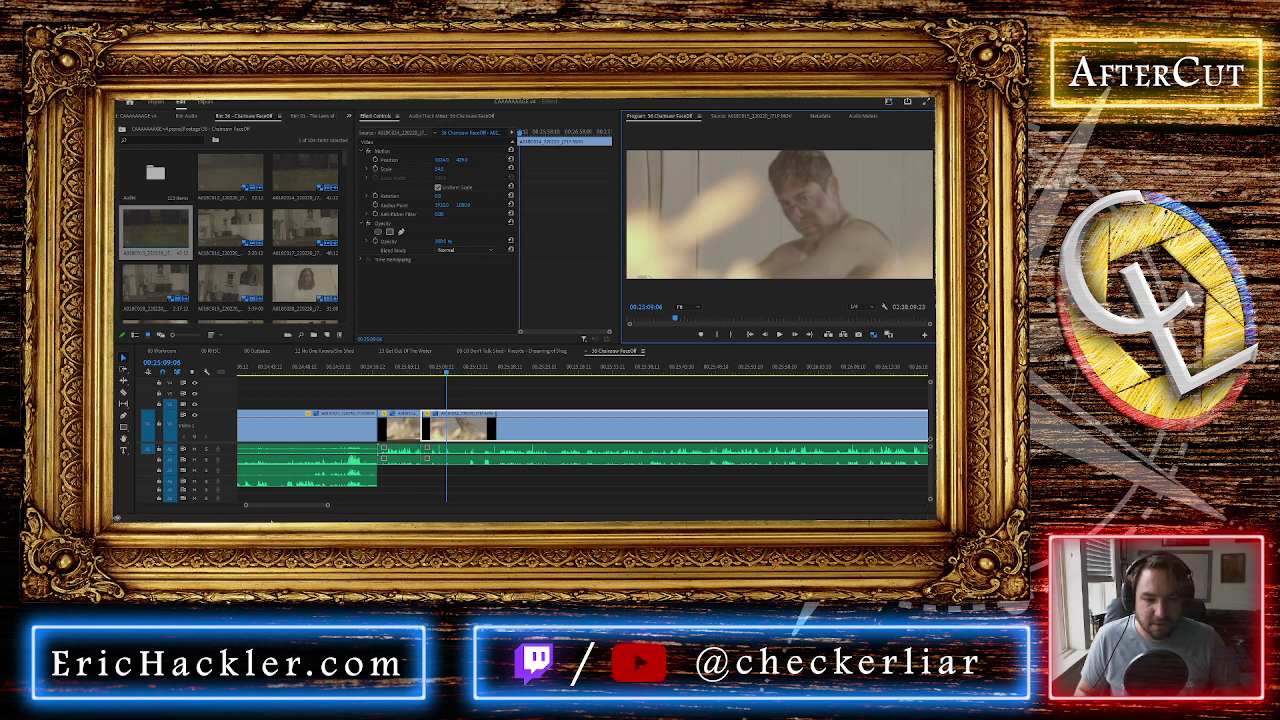
# Inspect the frame at 00:25:09:06 in full-screen view and return to the editing workspace
pyautogui.moveTo(285, 519)
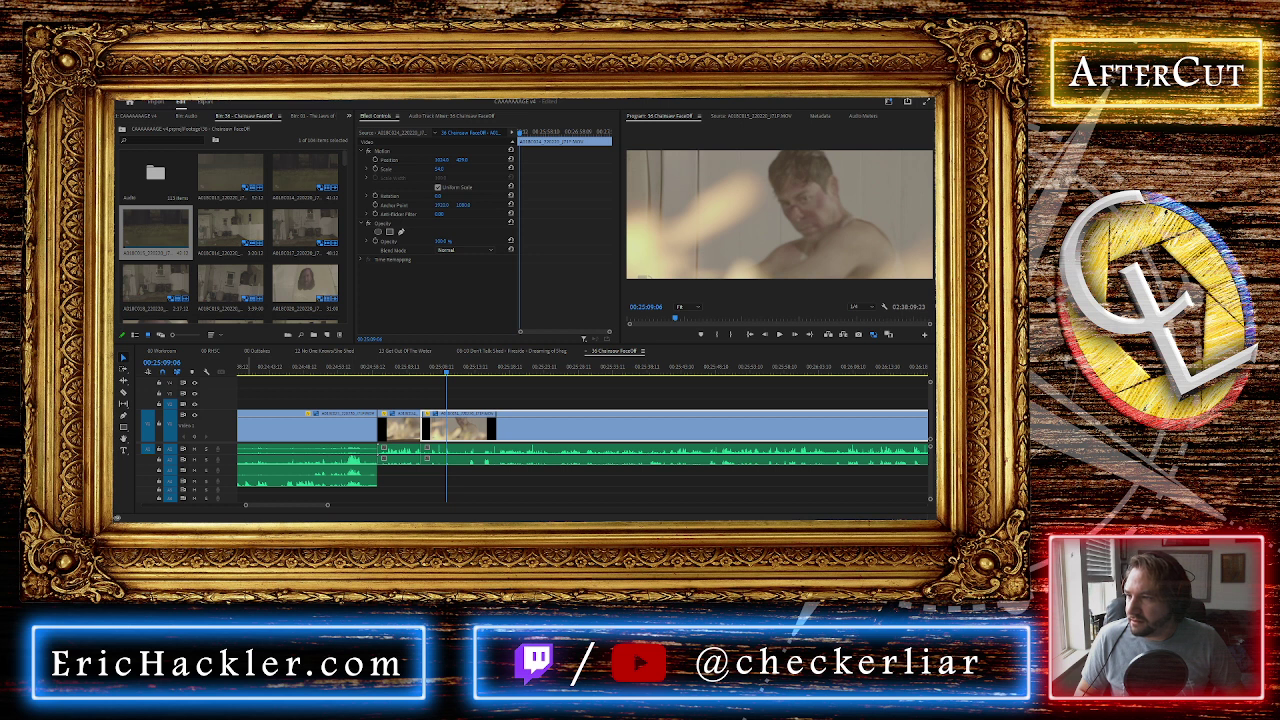
pyautogui.hotkey('ctrl', '`')
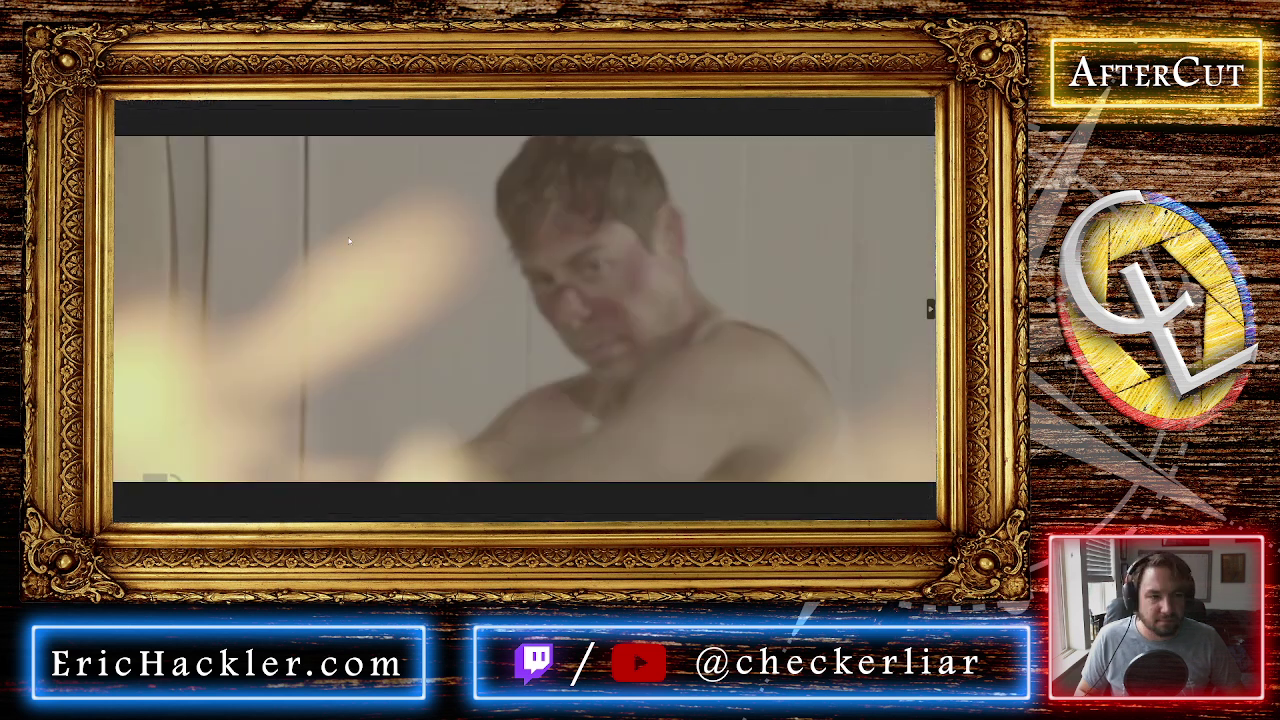
pyautogui.hotkey('ctrl', '`')
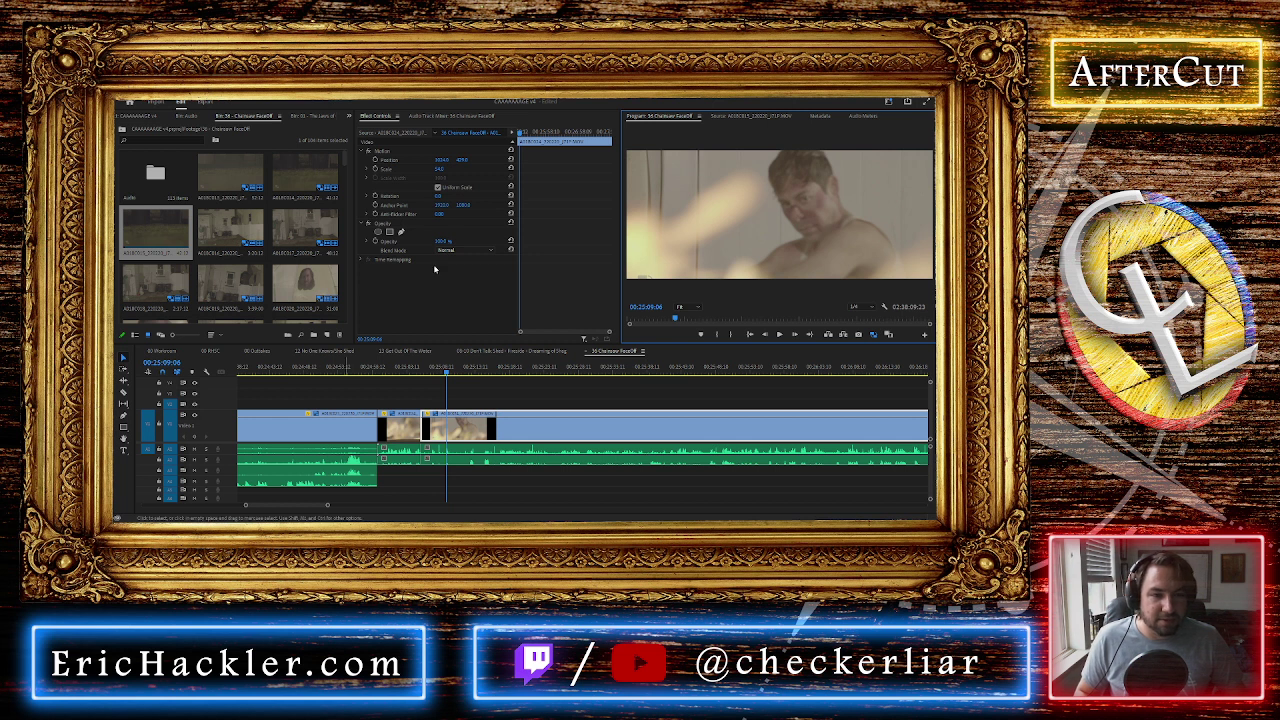
# Try a tighter, repositioned framing of the close-up clip, restoring its scale to 54
pyautogui.click(439, 168)
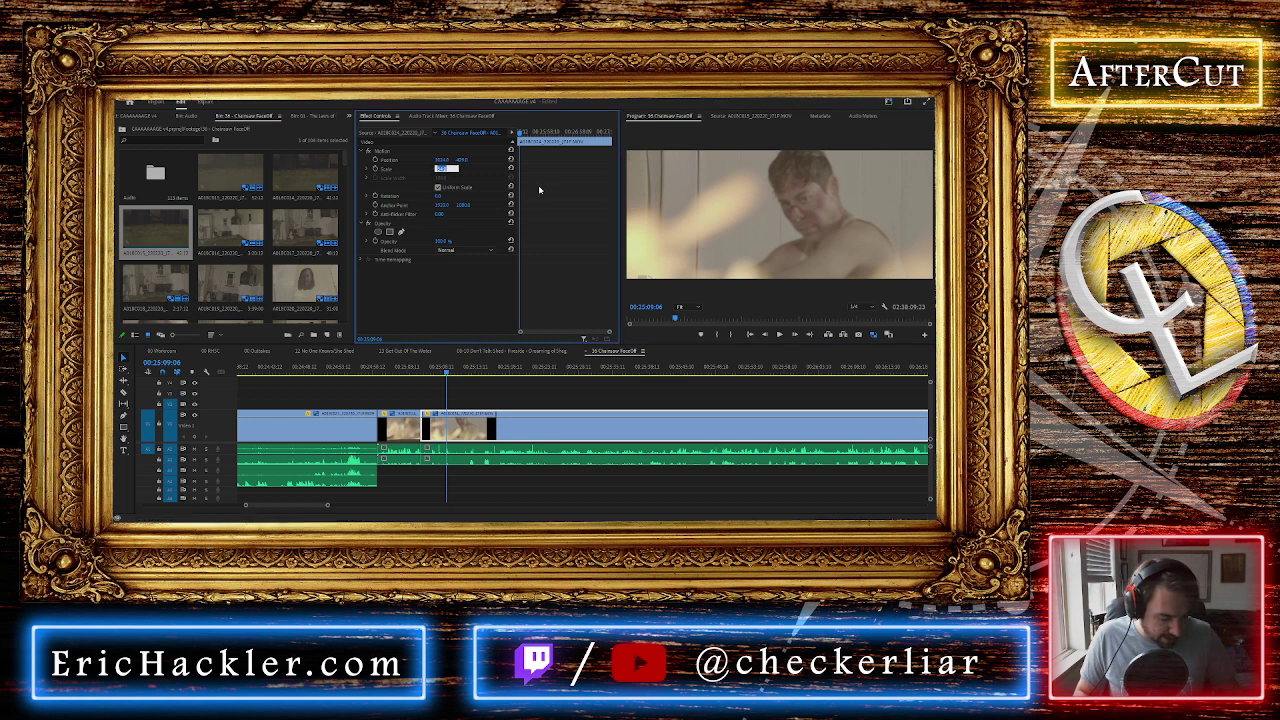
pyautogui.press('Return')
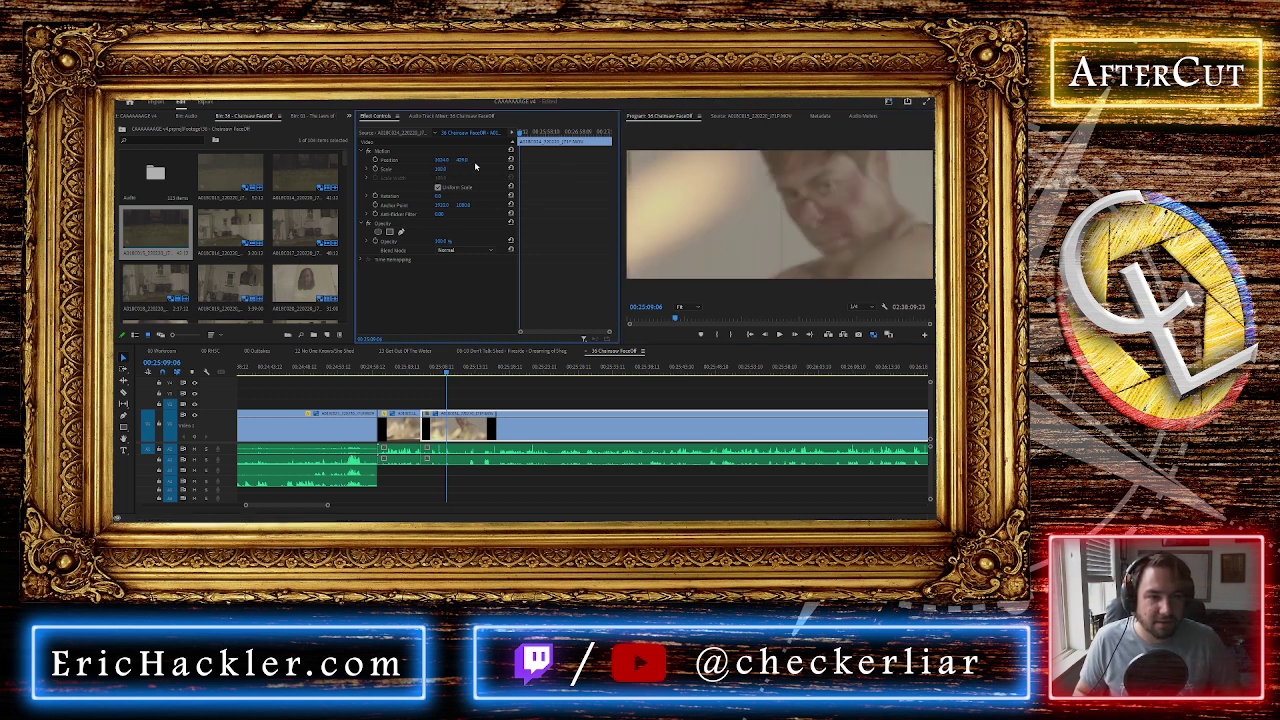
pyautogui.moveTo(464, 160); pyautogui.dragTo(565, 160)
pyautogui.moveTo(441, 160); pyautogui.dragTo(499, 160)
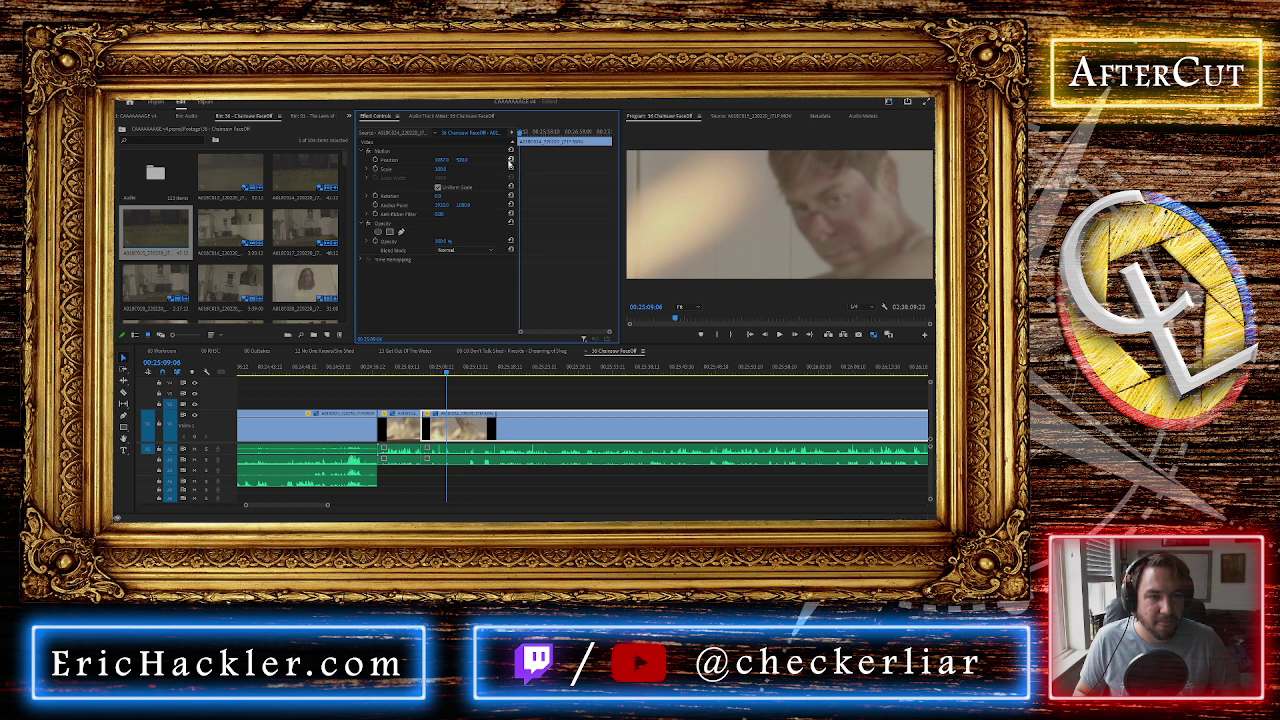
pyautogui.click(511, 160)
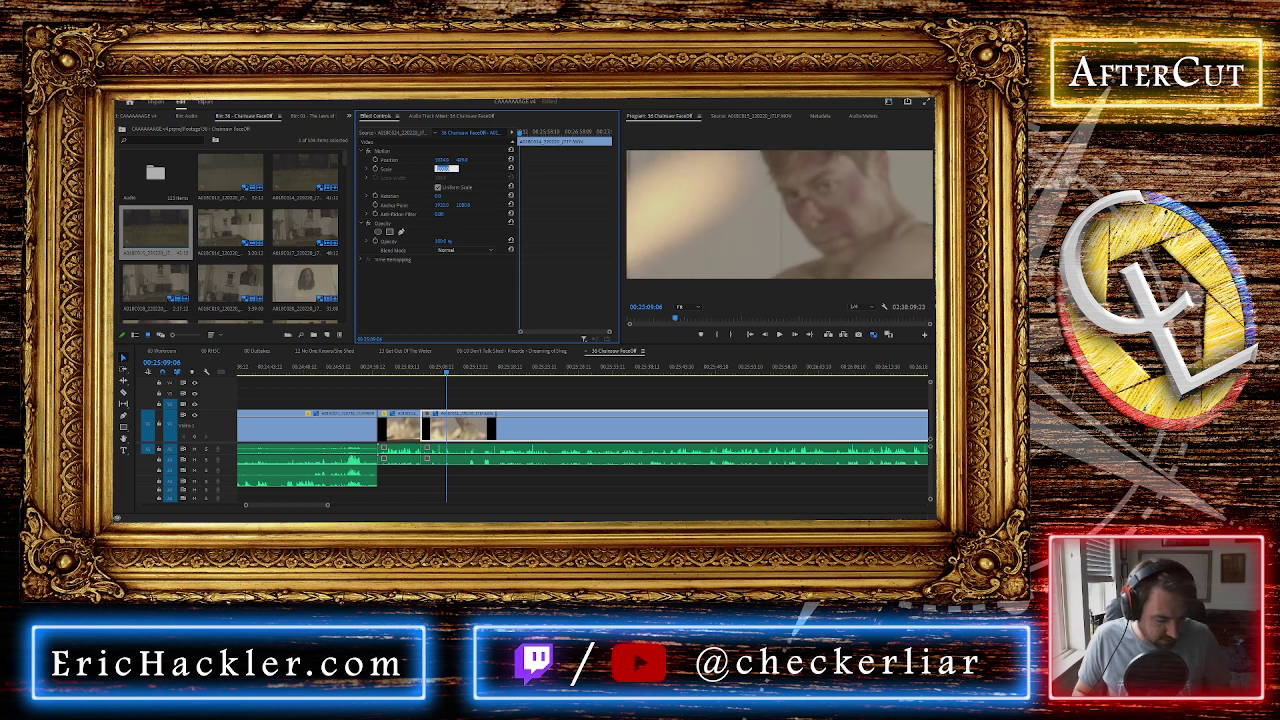
pyautogui.press('Return')
pyautogui.moveTo(460, 160)
pyautogui.mouseDown()
pyautogui.moveTo(335, 160)
pyautogui.moveTo(515, 160)
pyautogui.moveTo(440, 160)
pyautogui.mouseUp()
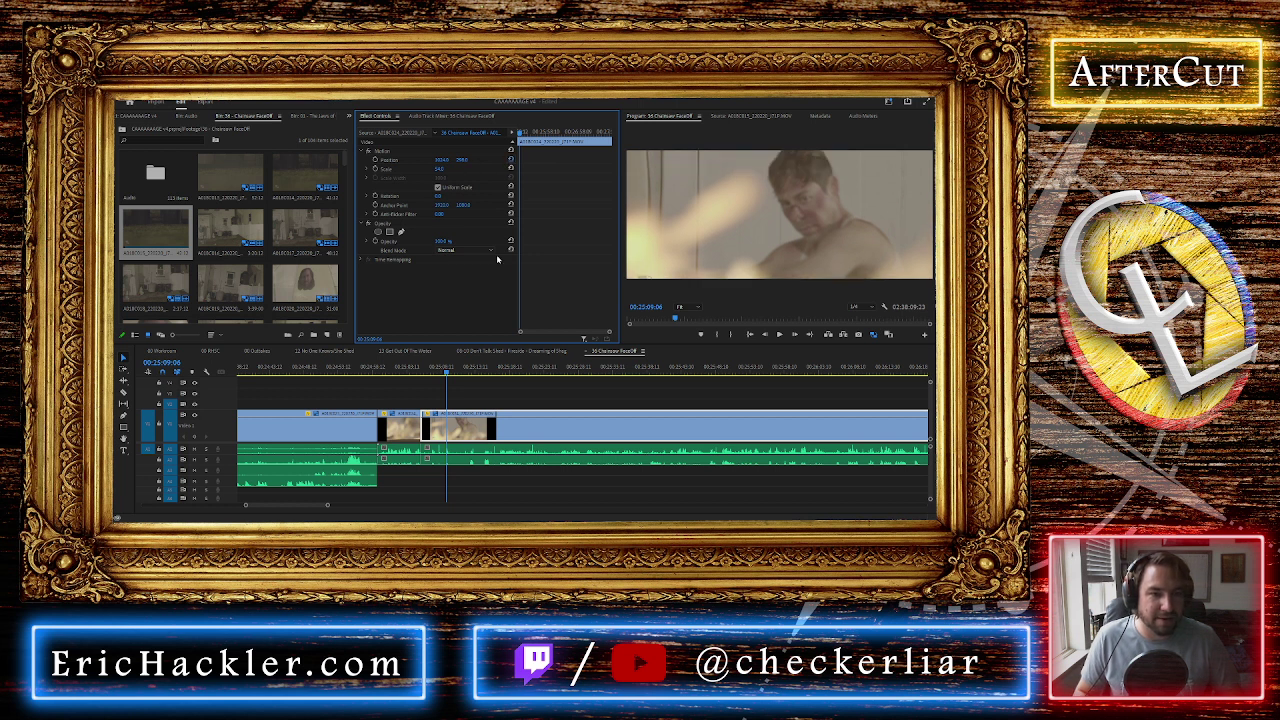
# Play through the rest of the close-up clip, skipping ahead to review the takes near its end
pyautogui.press('space')
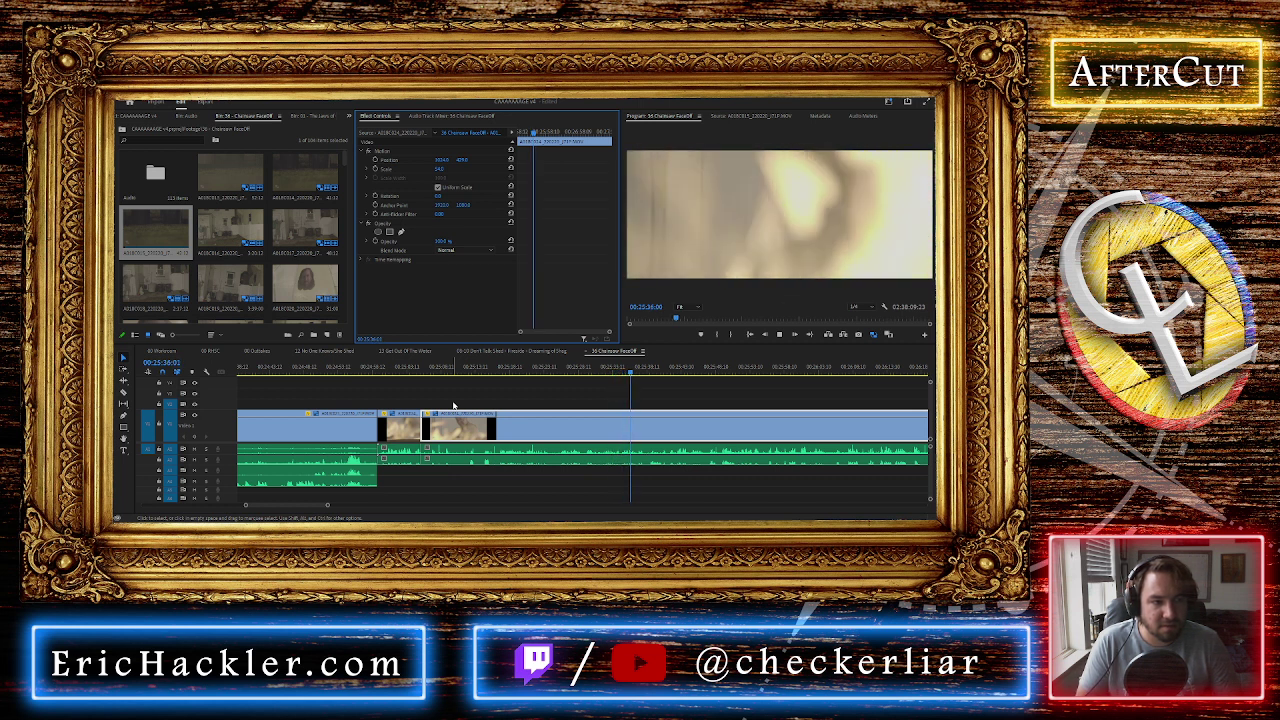
pyautogui.press('space')
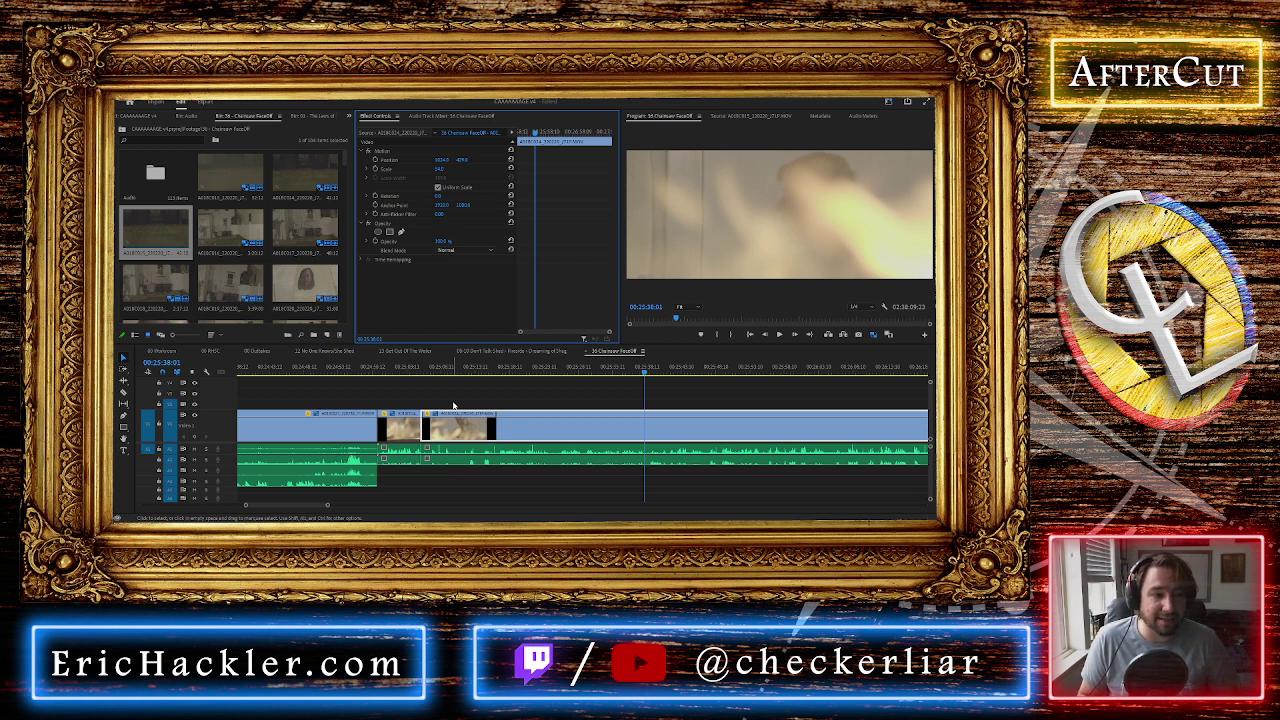
pyautogui.press('space')
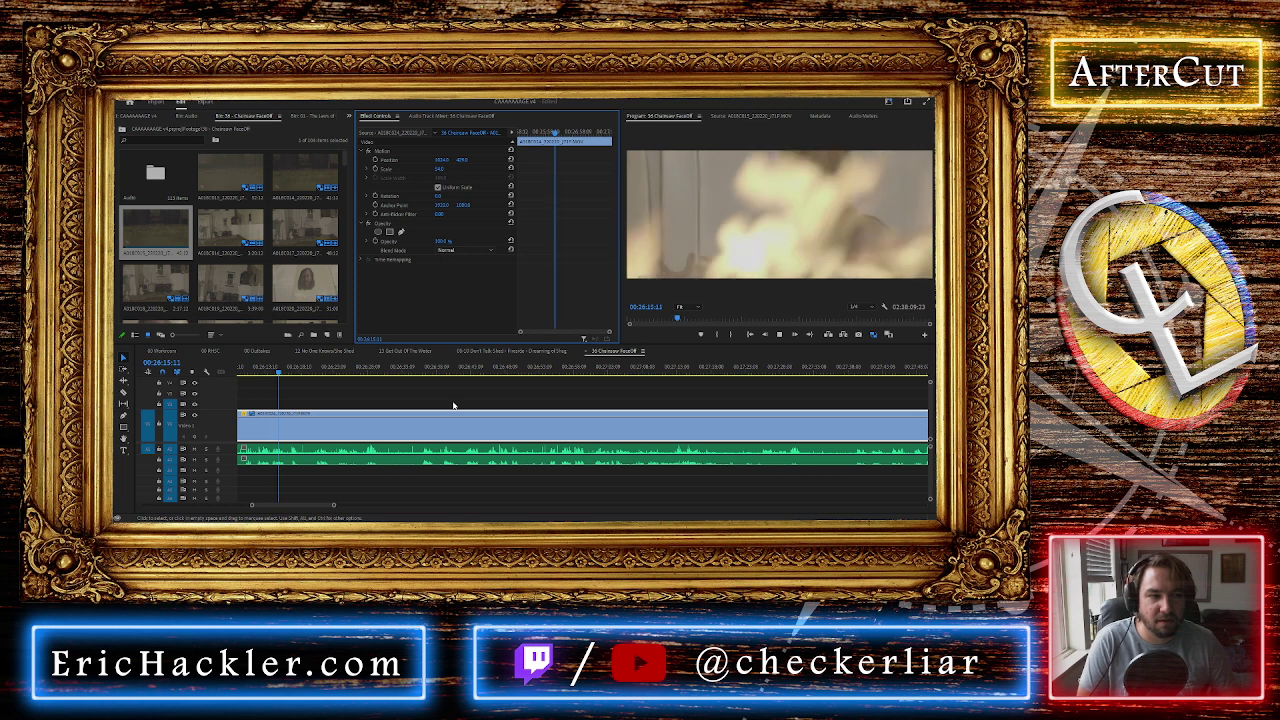
pyautogui.scroll(-2, 389, 426)
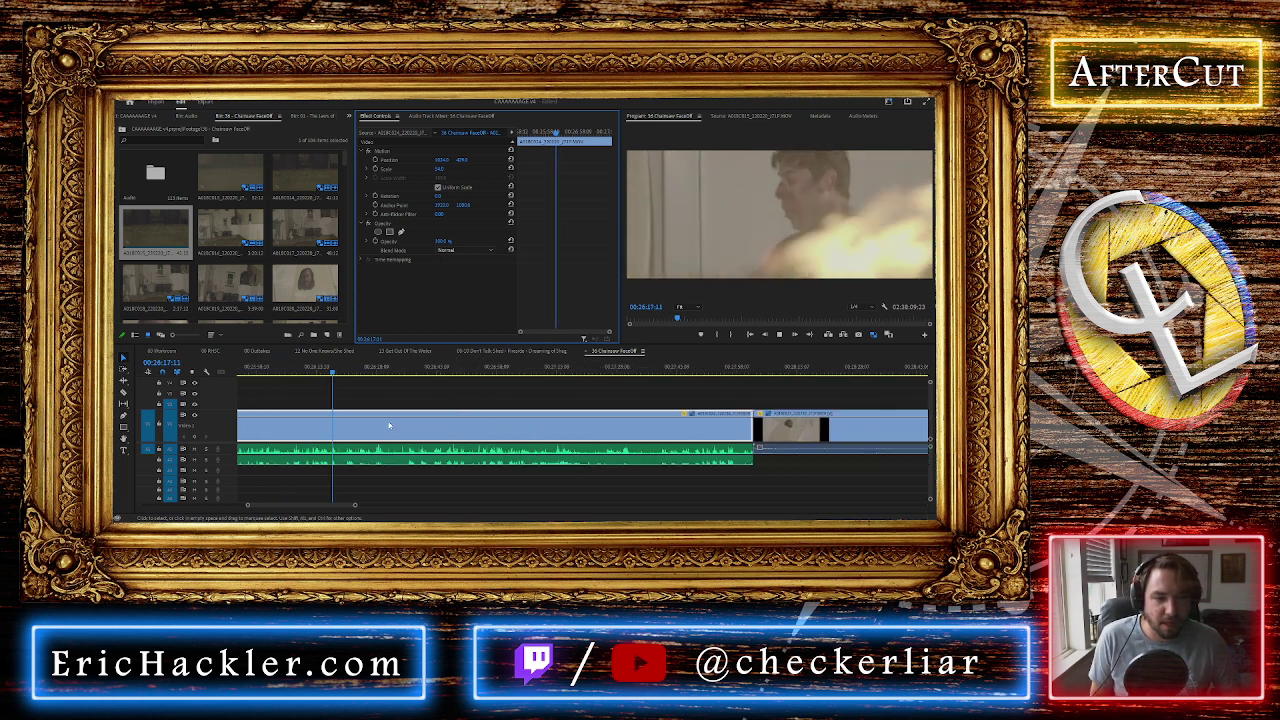
pyautogui.press('-')
pyautogui.press('-')
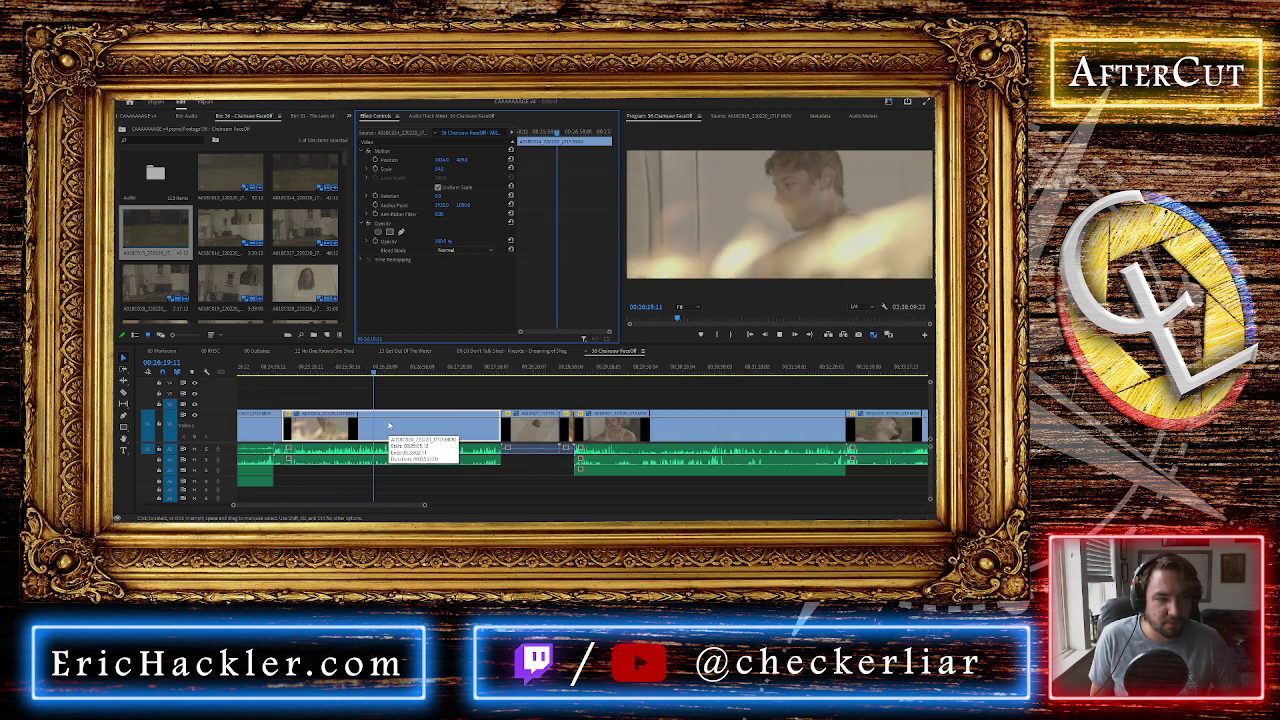
pyautogui.scroll(2, 389, 426)
pyautogui.scroll(2, 343, 413)
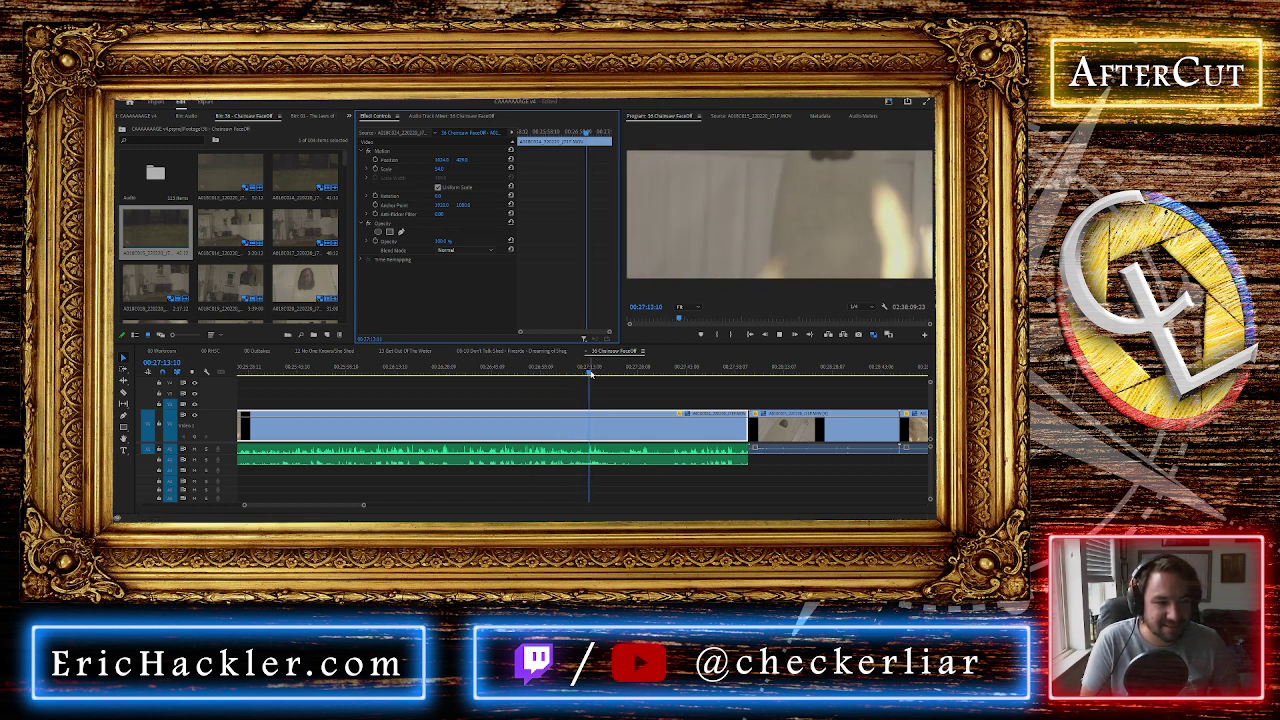
pyautogui.moveTo(594, 372); pyautogui.dragTo(650, 376)
pyautogui.press('space')
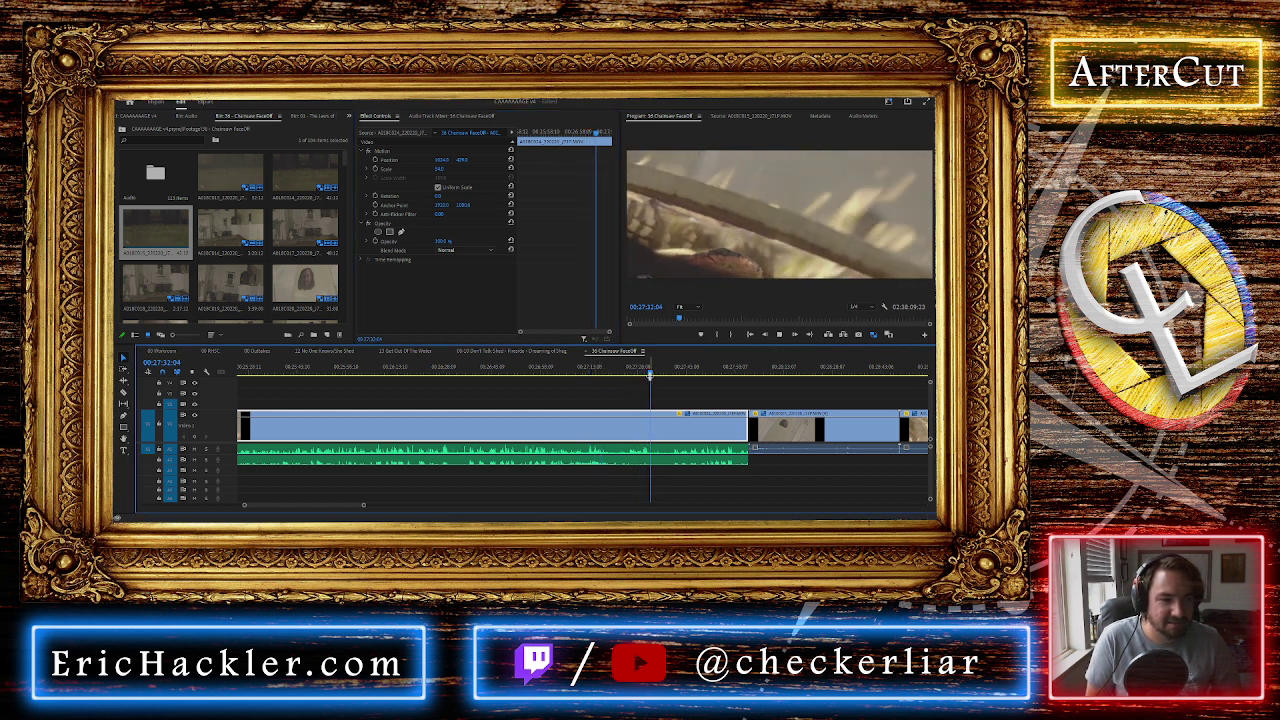
pyautogui.click(676, 370)
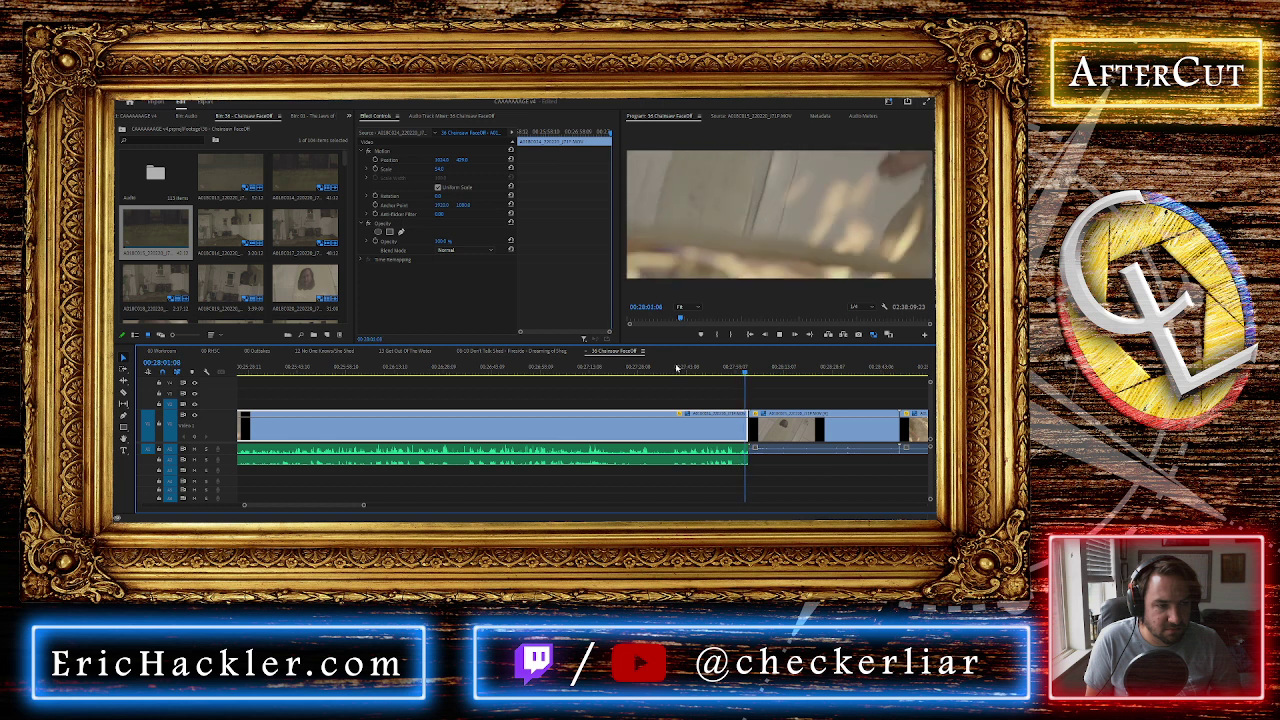
# Cut the close-up clip near 00:27:57, delete its leftover tail, and close the gap before the following clip
pyautogui.click(734, 372)
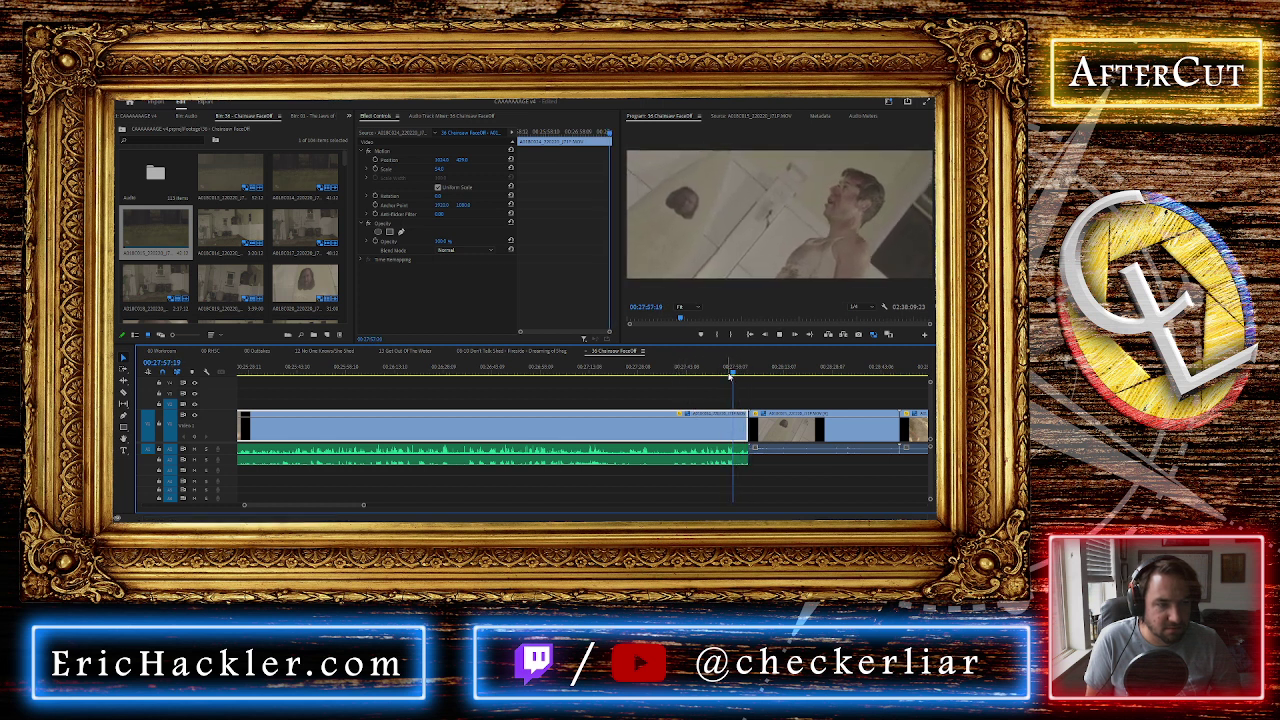
pyautogui.press('space')
pyautogui.hotkey('ctrl', 'shift', 'k')
pyautogui.click(742, 425)
pyautogui.press('Delete')
pyautogui.click(743, 432)
pyautogui.press('Delete')
# Play and skim the two short clips after the close-up, through to the start of the next long take
pyautogui.press('space')
pyautogui.moveTo(698, 373); pyautogui.dragTo(740, 375)
pyautogui.scroll(-3, 742, 379)
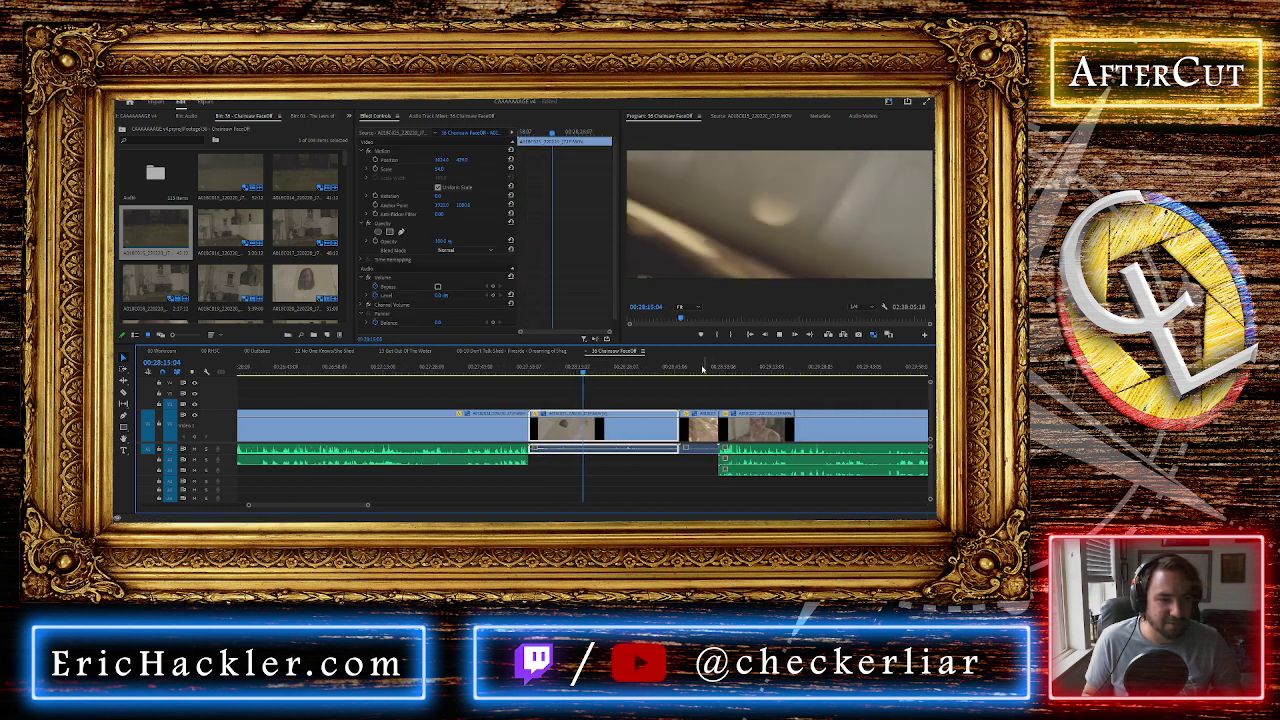
pyautogui.moveTo(684, 370); pyautogui.dragTo(731, 380)
pyautogui.press('space')
pyautogui.scroll(-2, 731, 377)
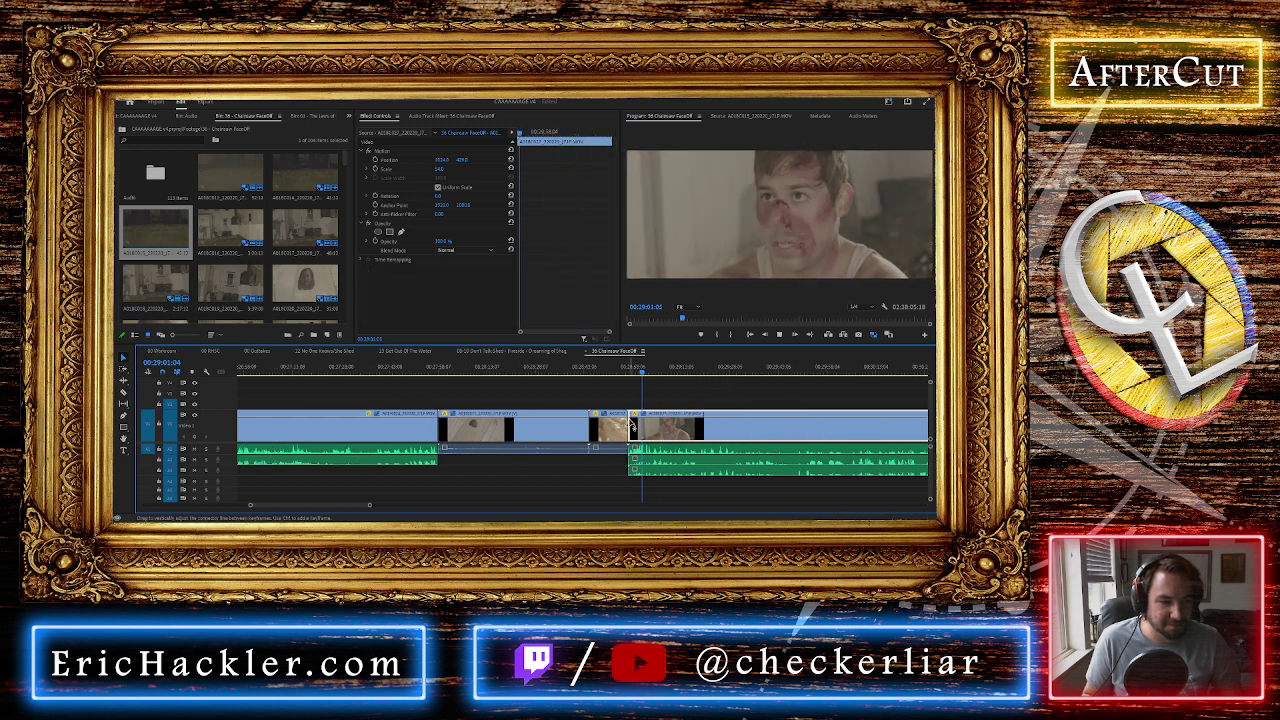
# Cut the long close-up take at 00:29:04:03, delete the portion before the cut, and close the resulting gap
pyautogui.scroll(3, 659, 440)
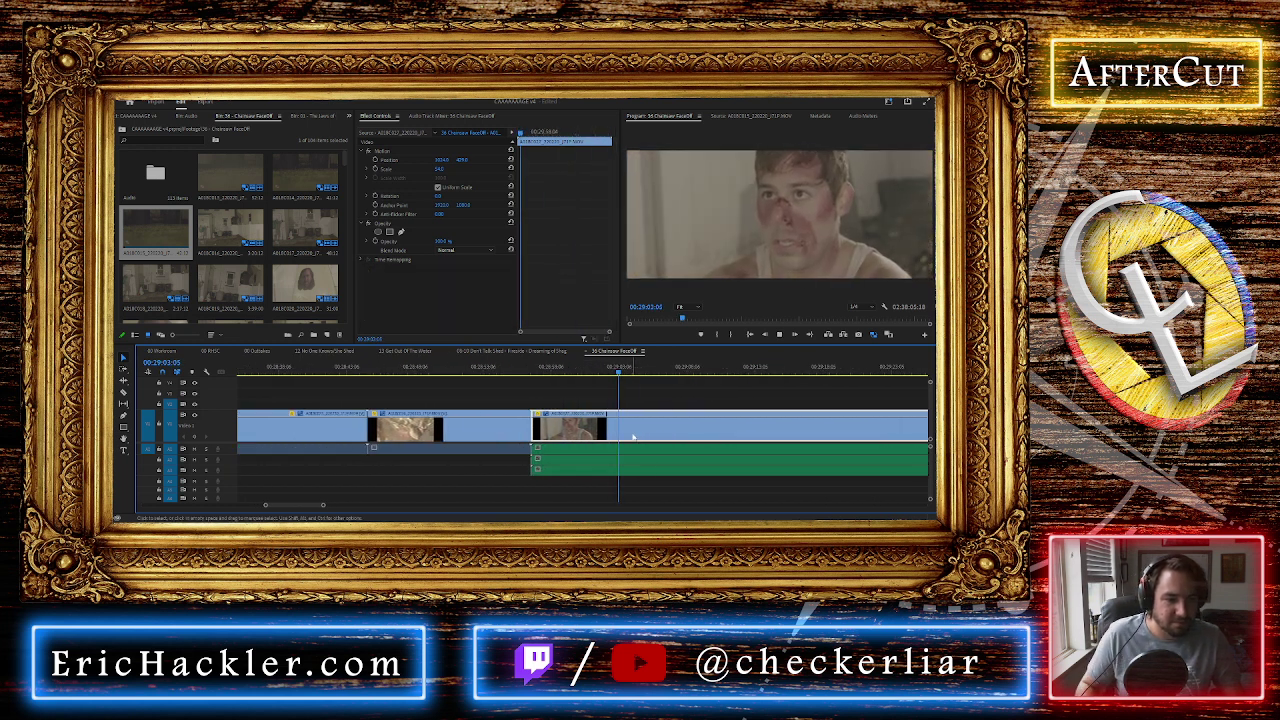
pyautogui.click(626, 371)
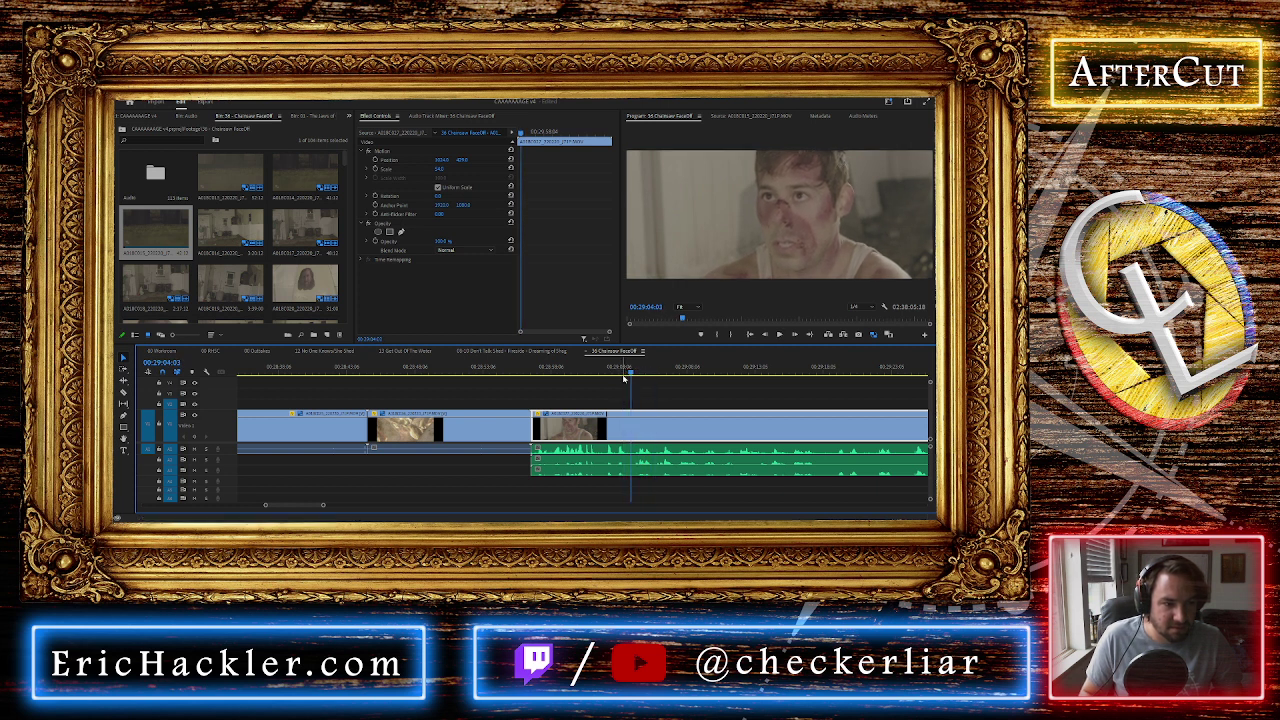
pyautogui.hotkey('ctrl', 'k')
pyautogui.moveTo(584, 394); pyautogui.dragTo(587, 478)
pyautogui.press('Delete')
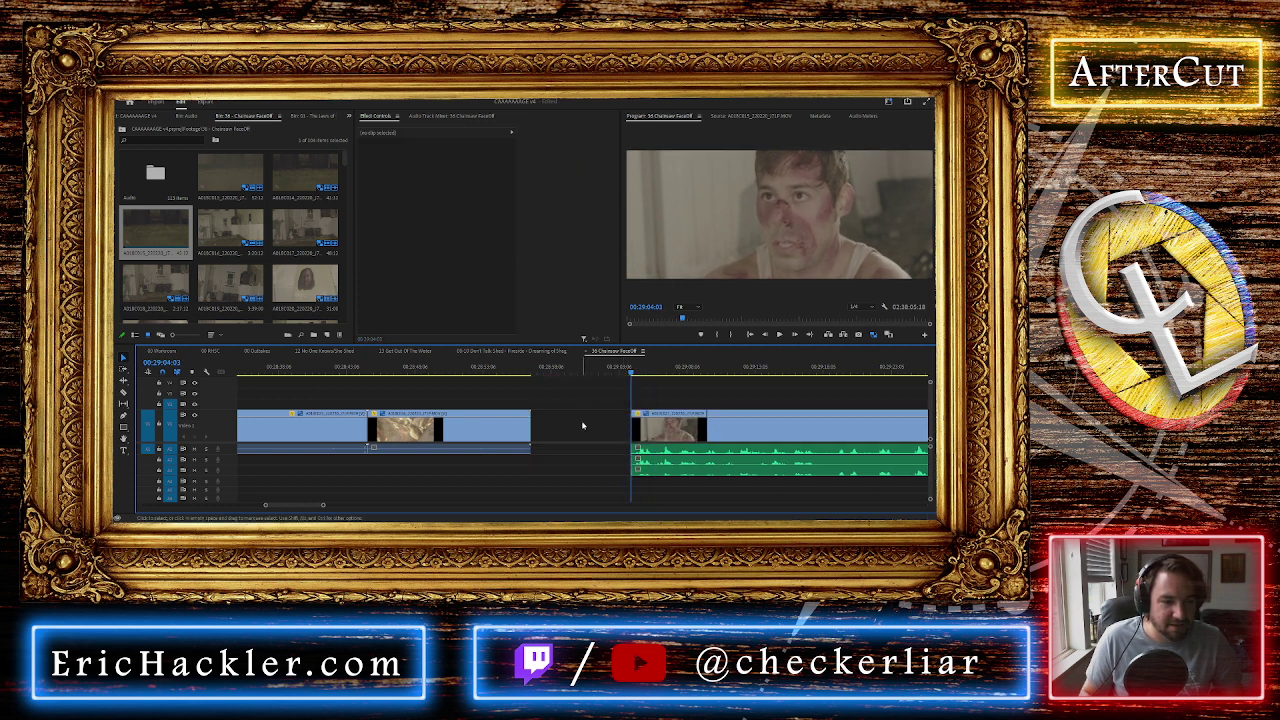
pyautogui.click(582, 421)
pyautogui.press('Delete')
pyautogui.scroll(-3, 582, 420)
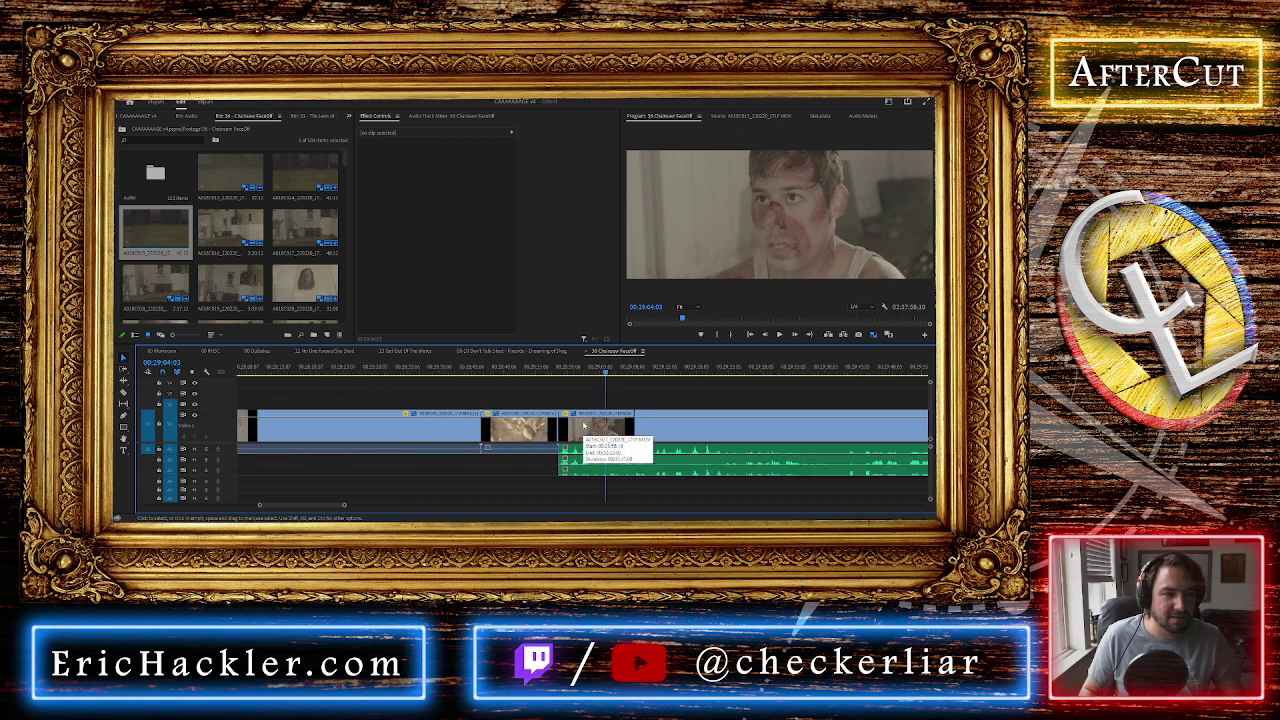
# Skim the trimmed long take from its start to about 00:30:42, sampling the performance at several points
pyautogui.scroll(-2, 652, 425)
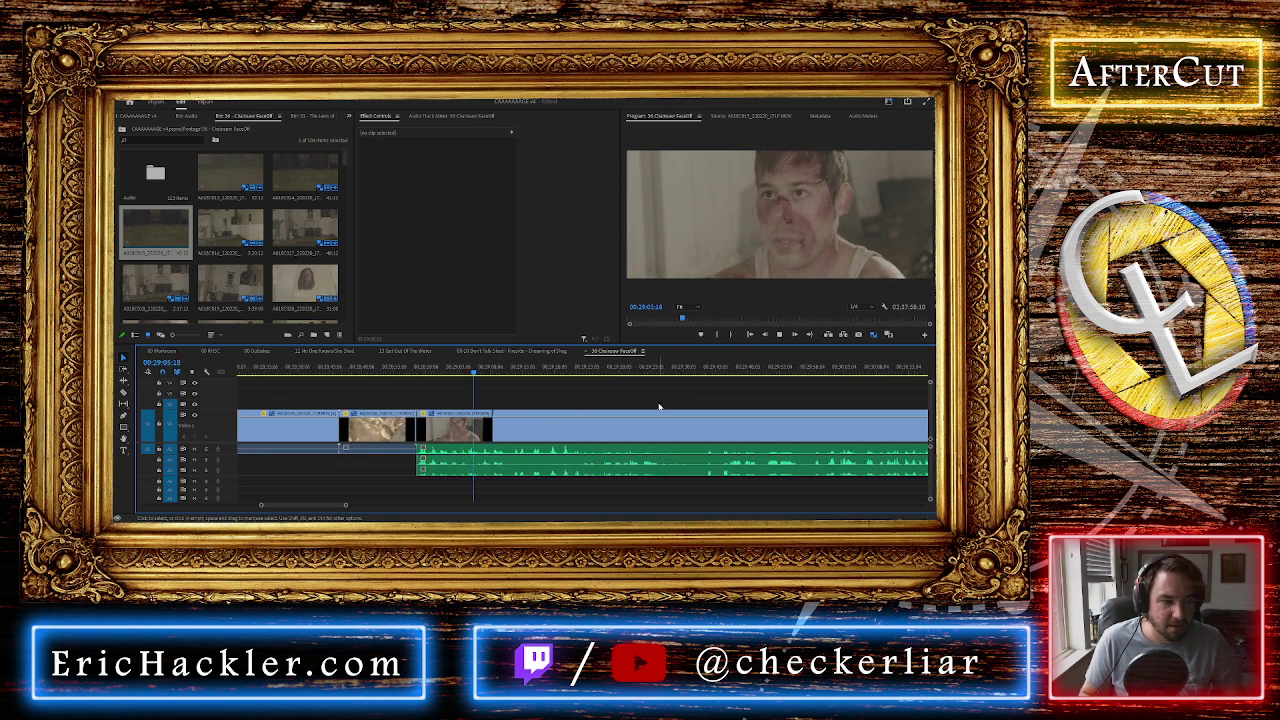
pyautogui.click(707, 372)
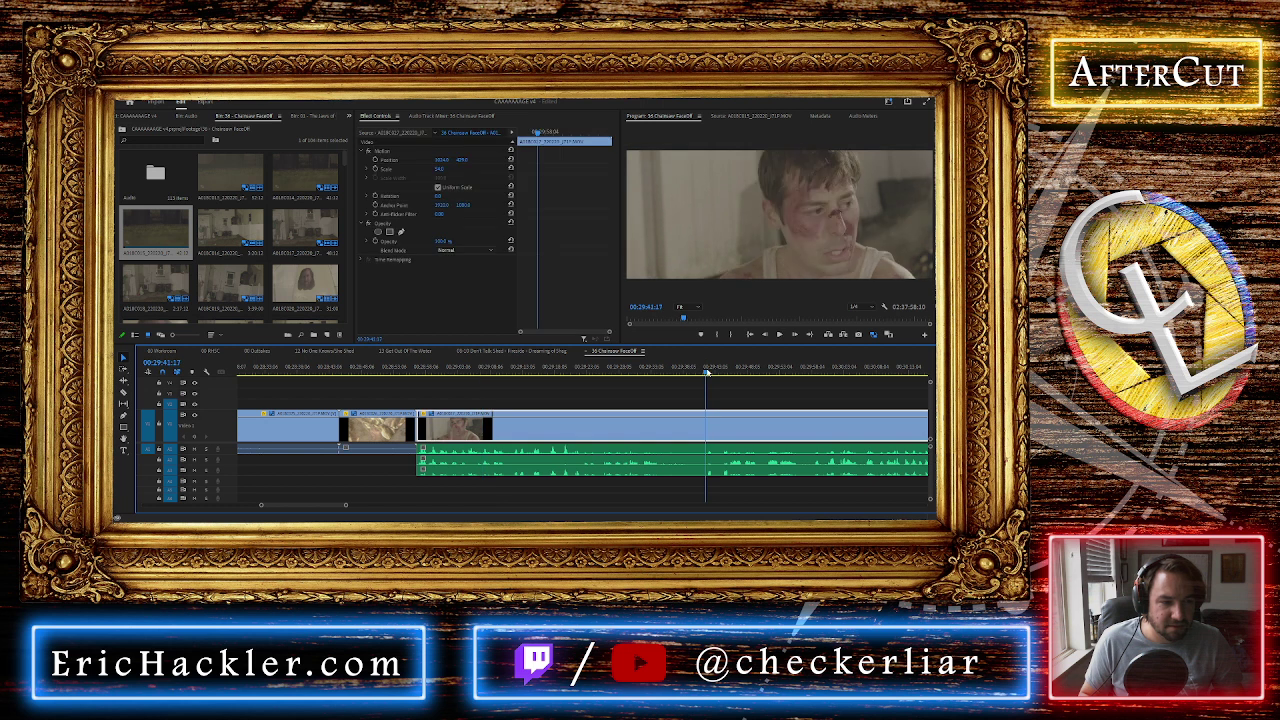
pyautogui.scroll(-1, 700, 380)
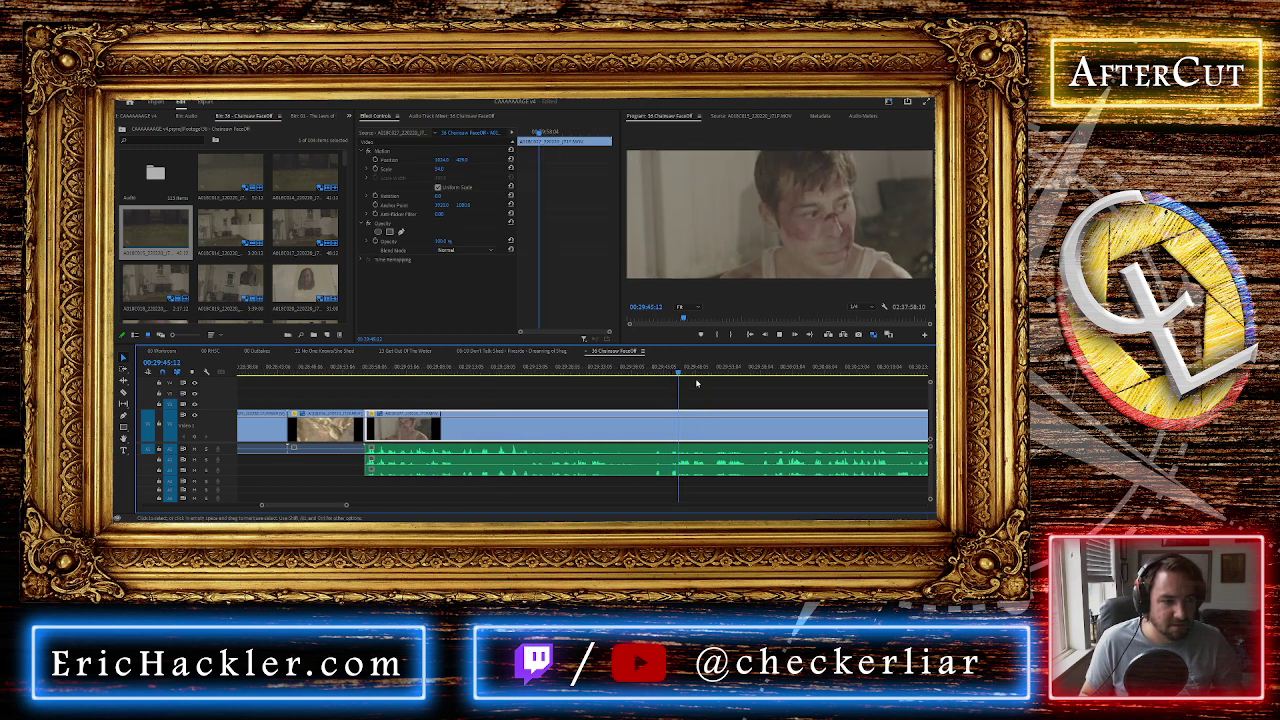
pyautogui.click(742, 372)
pyautogui.scroll(-2, 722, 405)
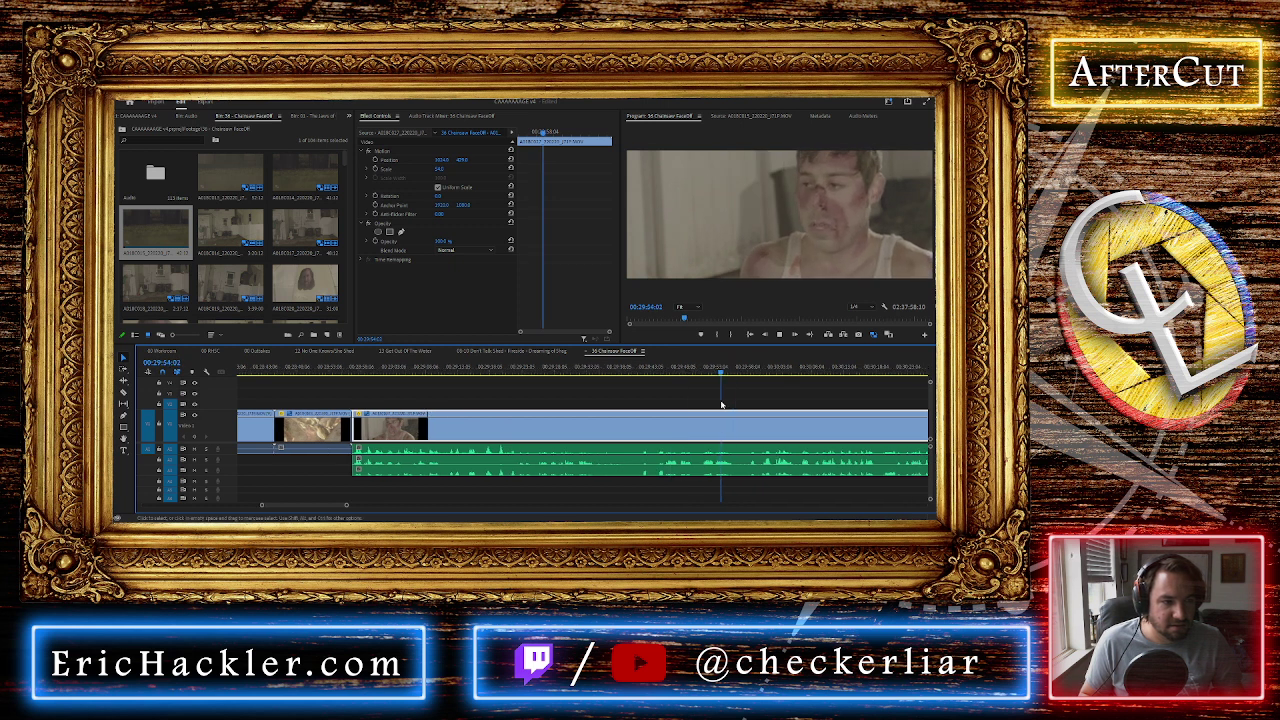
pyautogui.click(730, 373)
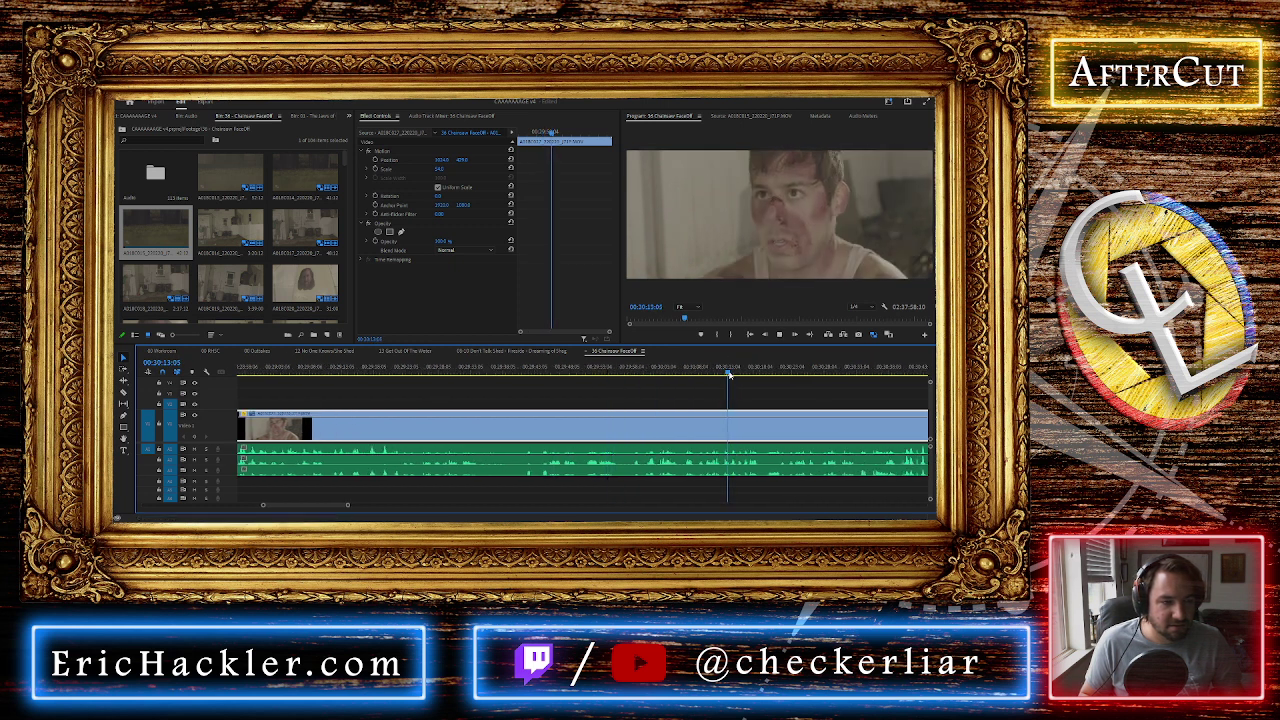
pyautogui.scroll(-2, 730, 373)
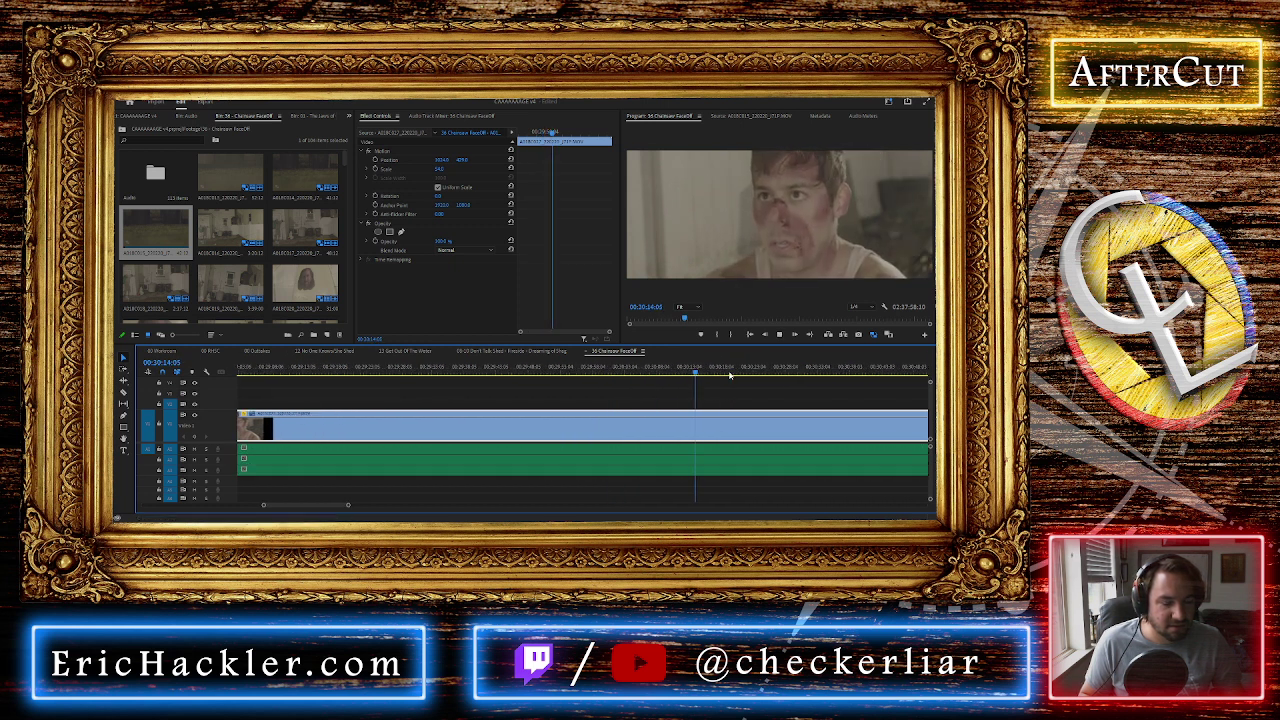
pyautogui.click(783, 370)
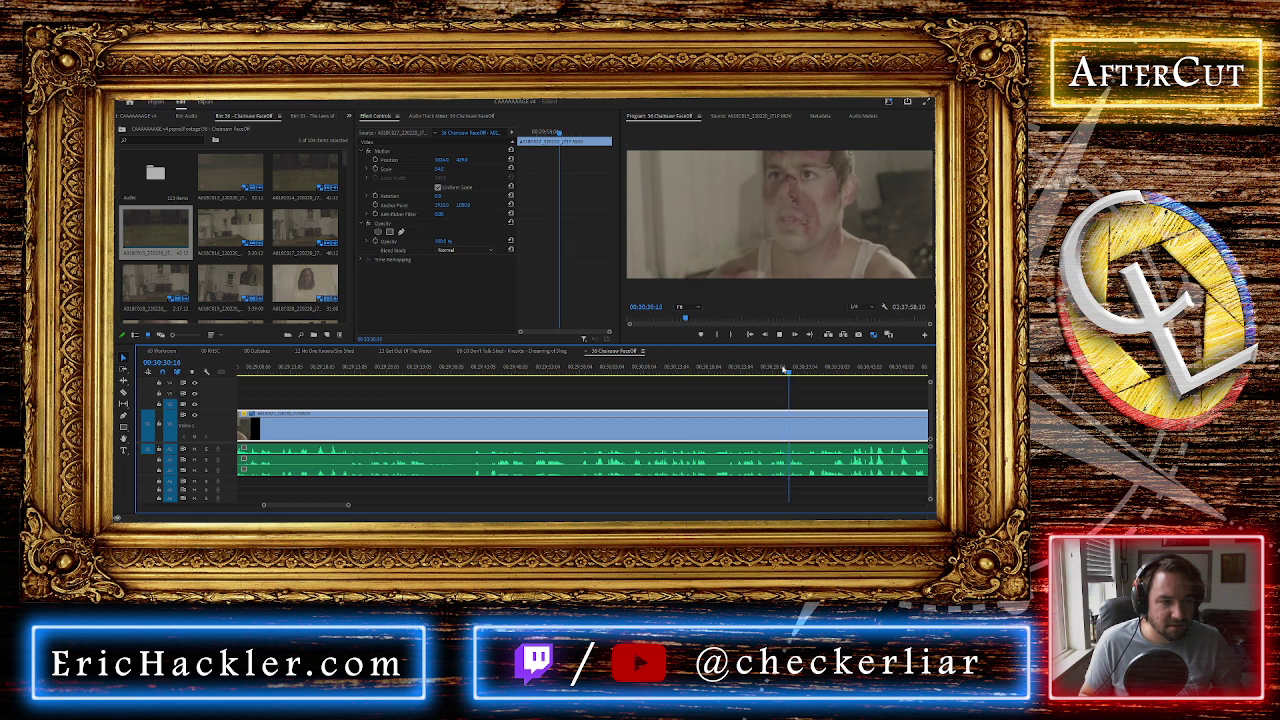
pyautogui.click(850, 371)
pyautogui.scroll(-1, 851, 370)
pyautogui.scroll(-2, 851, 371)
pyautogui.click(752, 370)
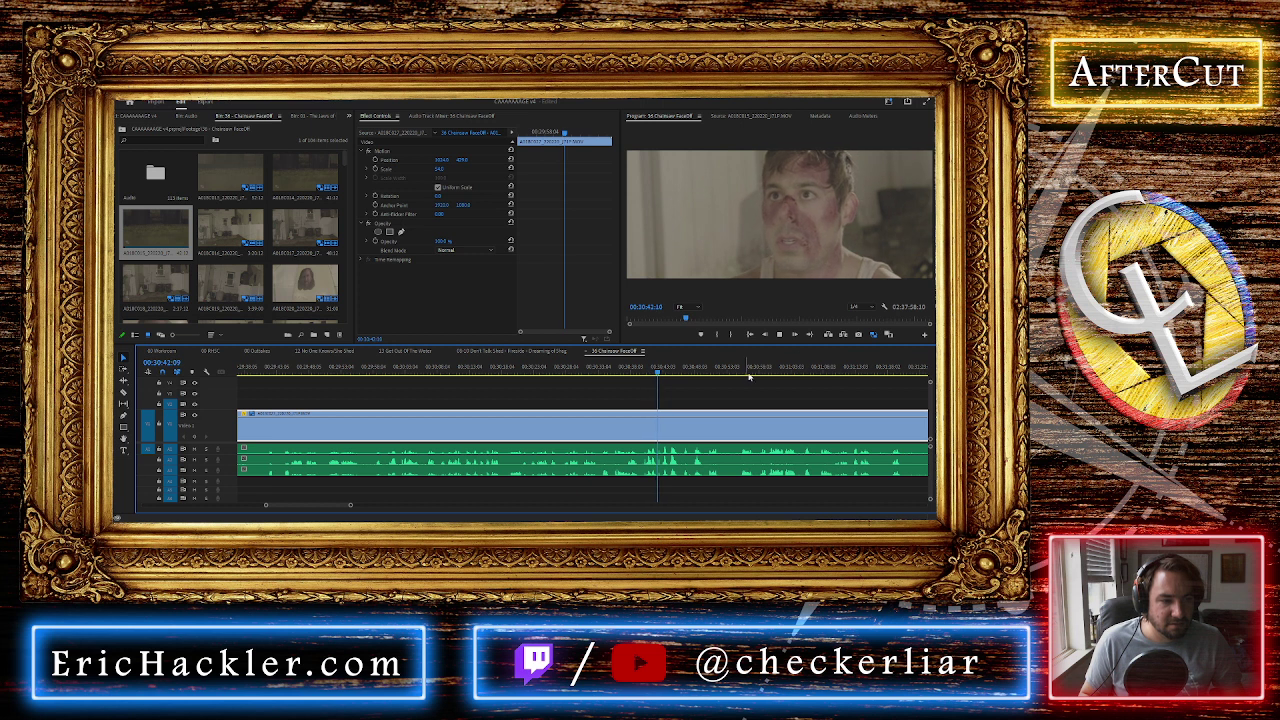
# Play the remainder of the long take through to its end near 00:32:27, skipping ahead where needed
pyautogui.press('space')
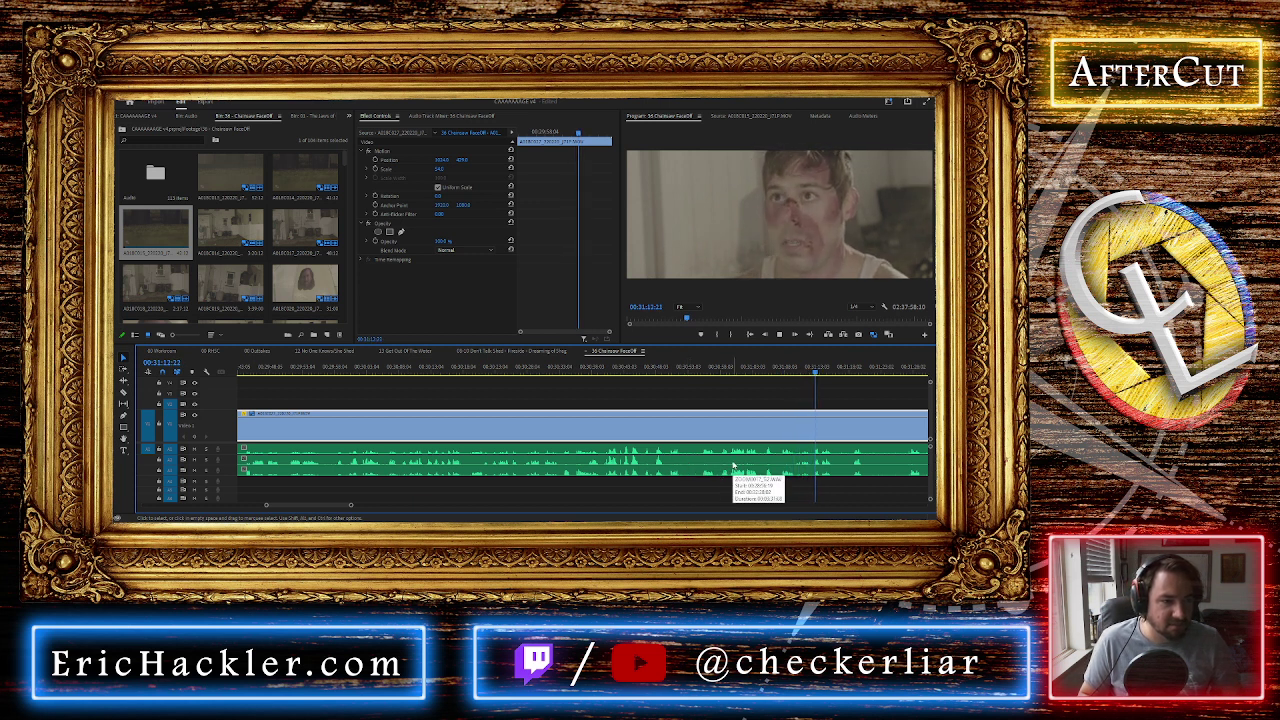
pyautogui.scroll(-4, 733, 465)
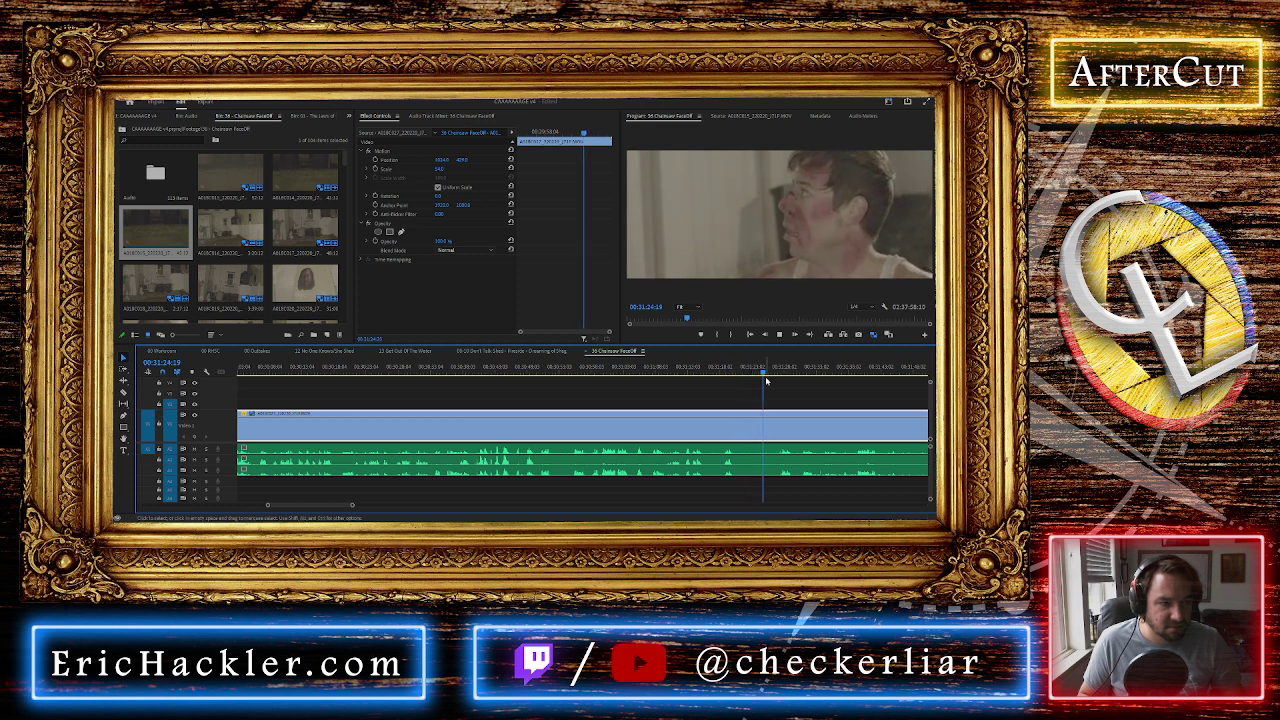
pyautogui.press('space')
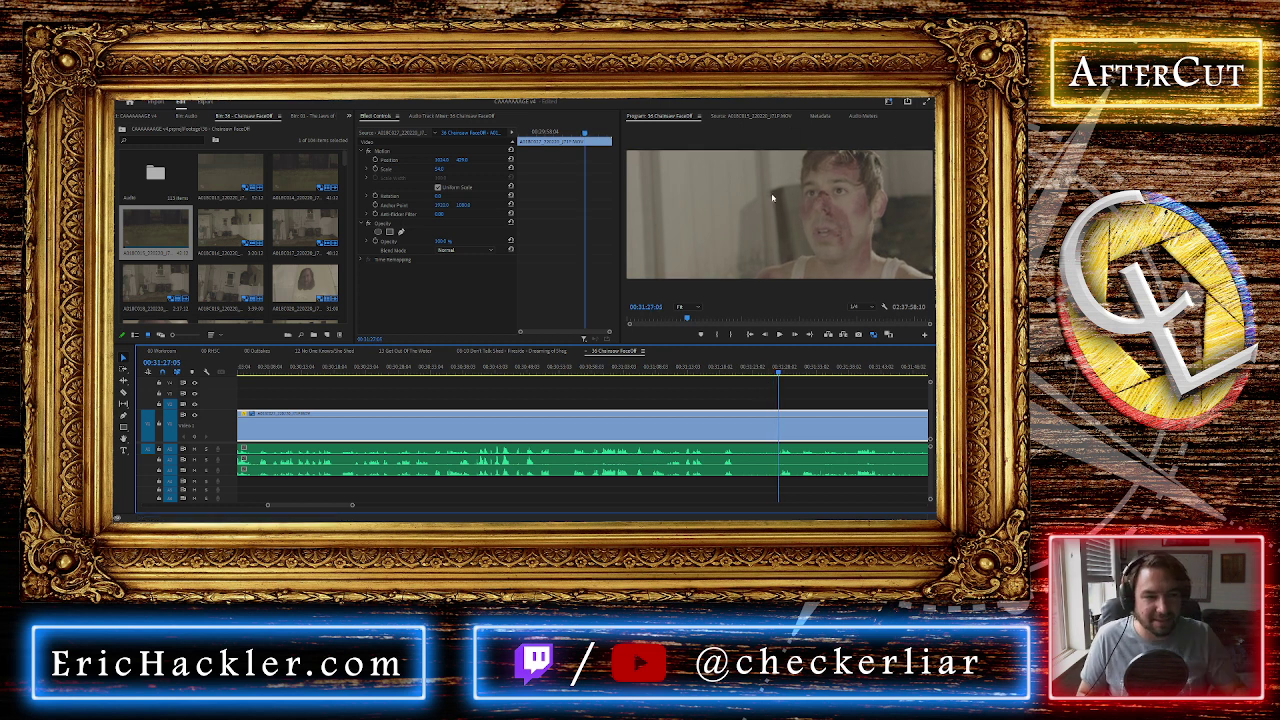
pyautogui.press('space')
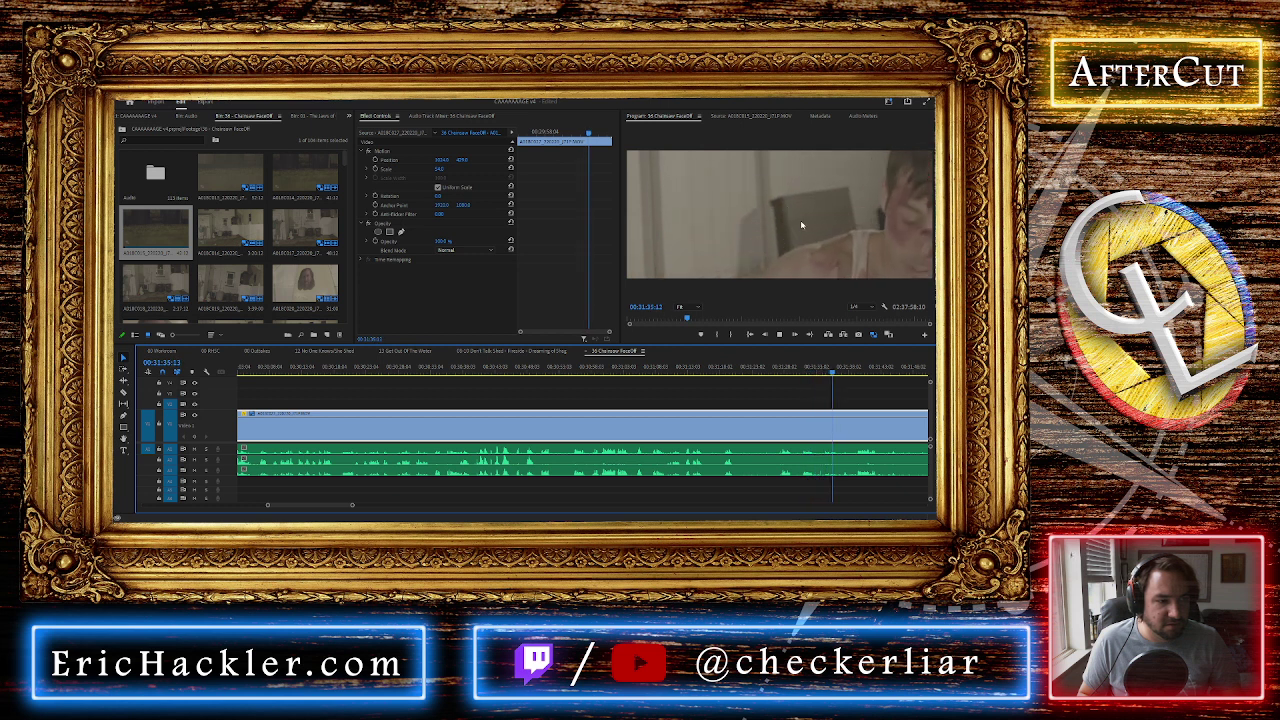
pyautogui.scroll(-2, 795, 402)
pyautogui.scroll(-3, 795, 402)
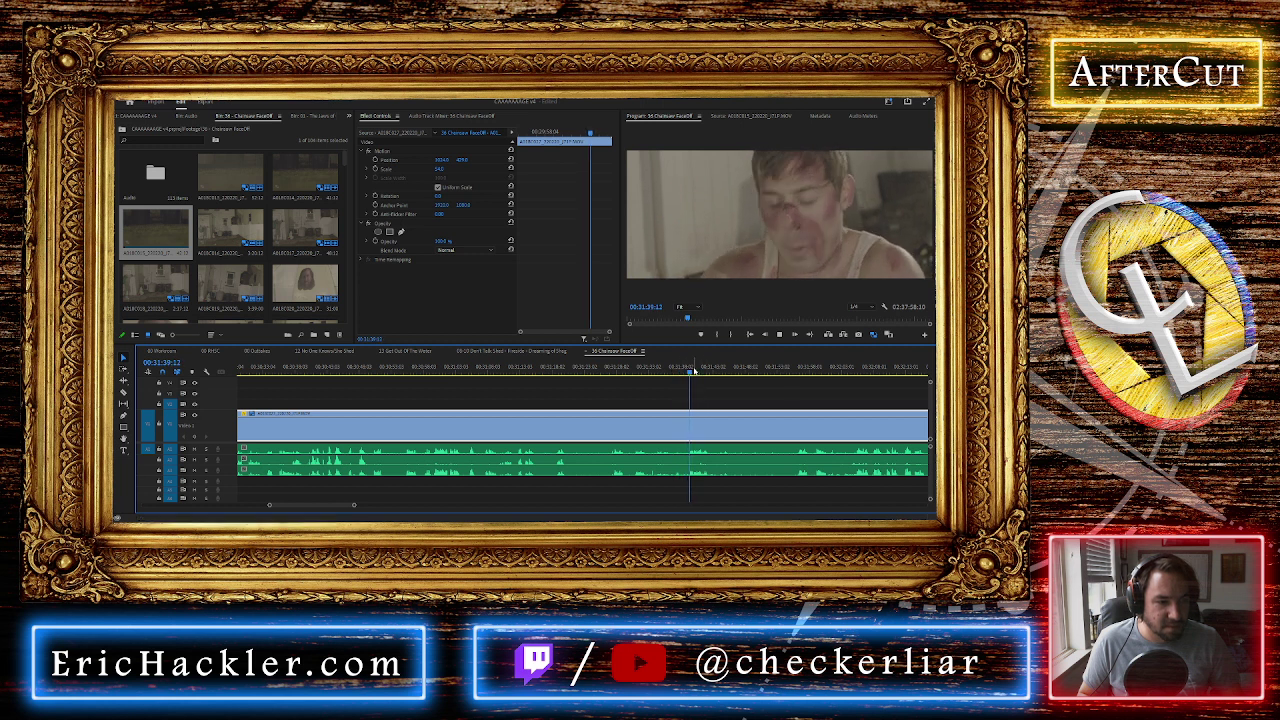
pyautogui.click(791, 372)
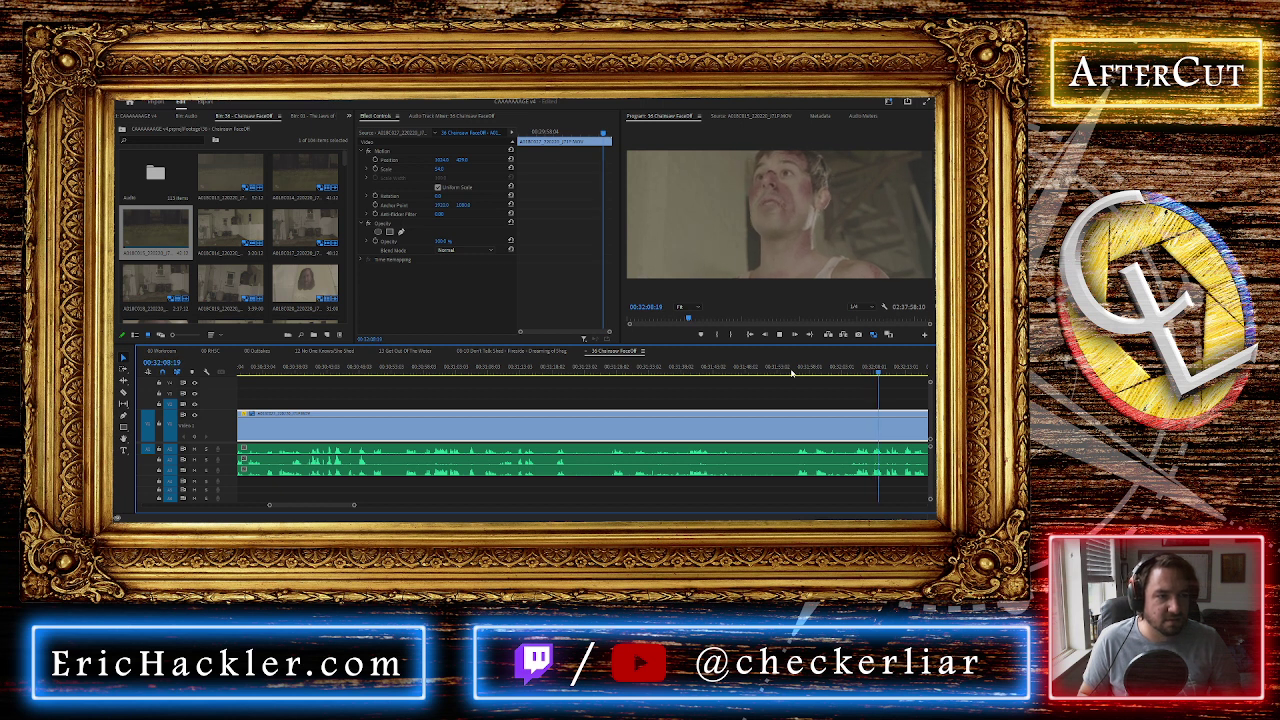
pyautogui.scroll(-3, 818, 406)
pyautogui.scroll(-2, 798, 437)
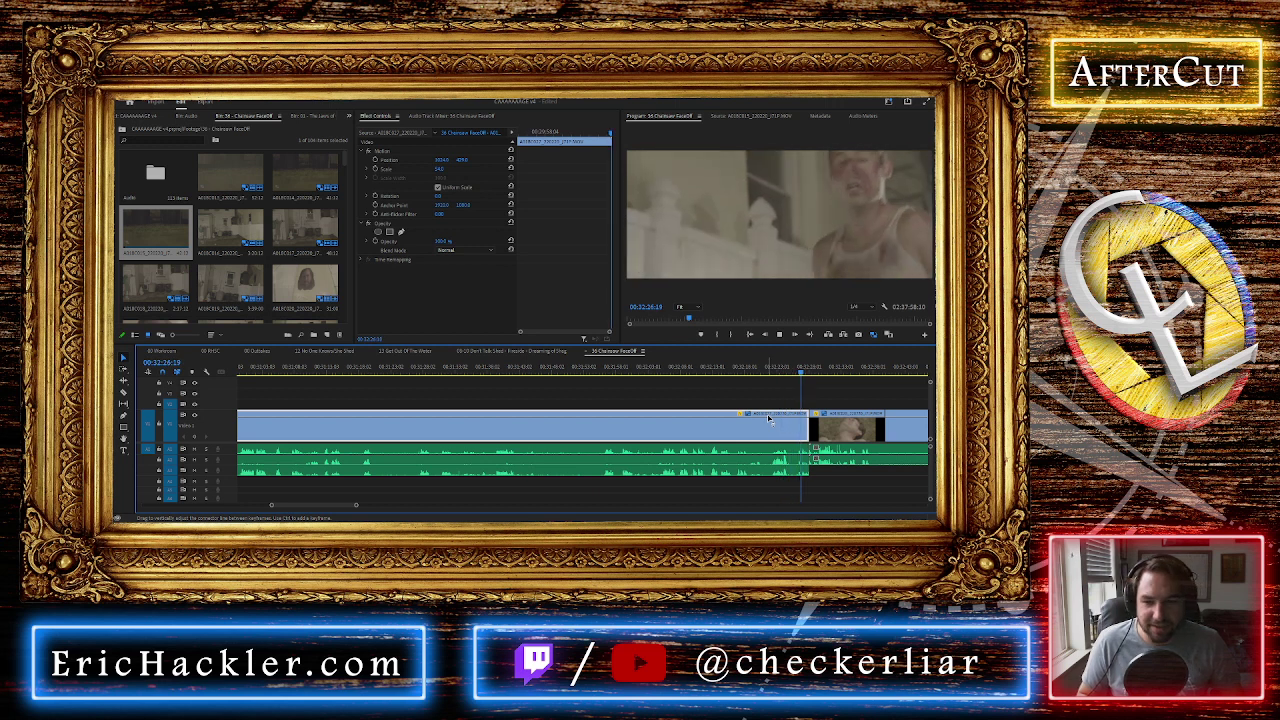
pyautogui.press('space')
# Sample the start of the grass close-up clip, then skip ahead to review the yard clip that follows it
pyautogui.hscroll(3, 803, 431)
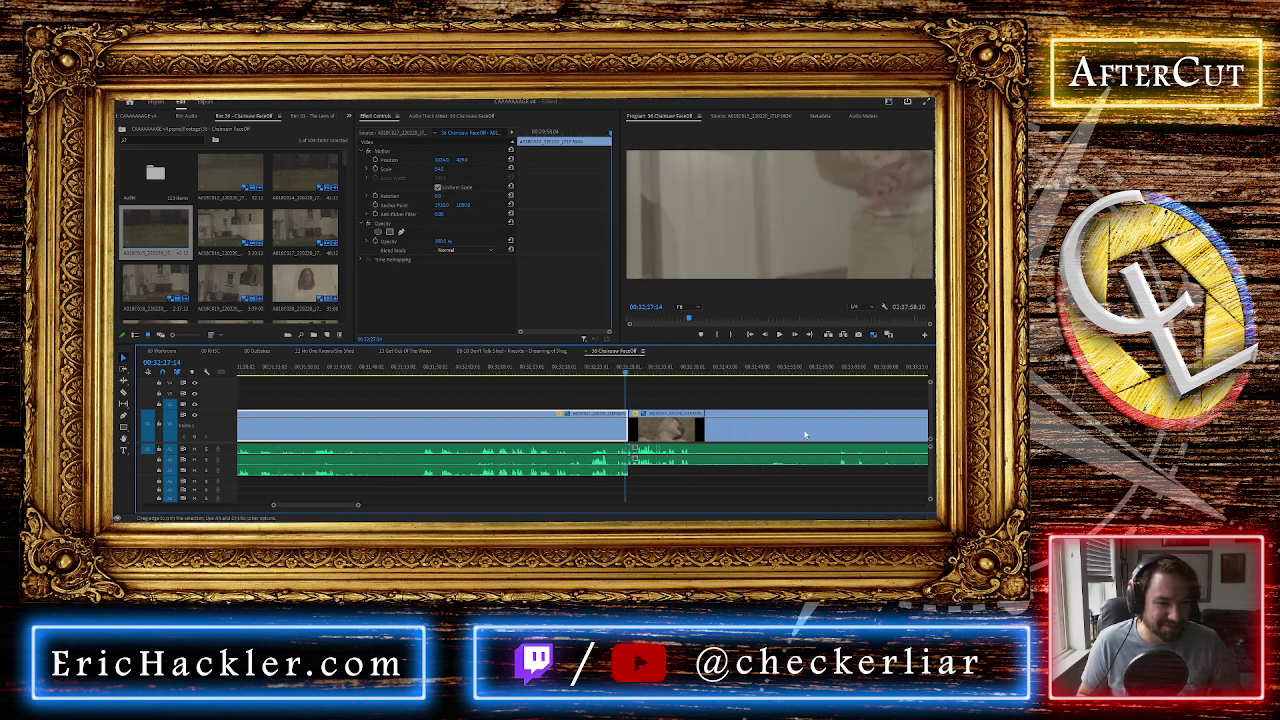
pyautogui.click(651, 370)
pyautogui.press('space')
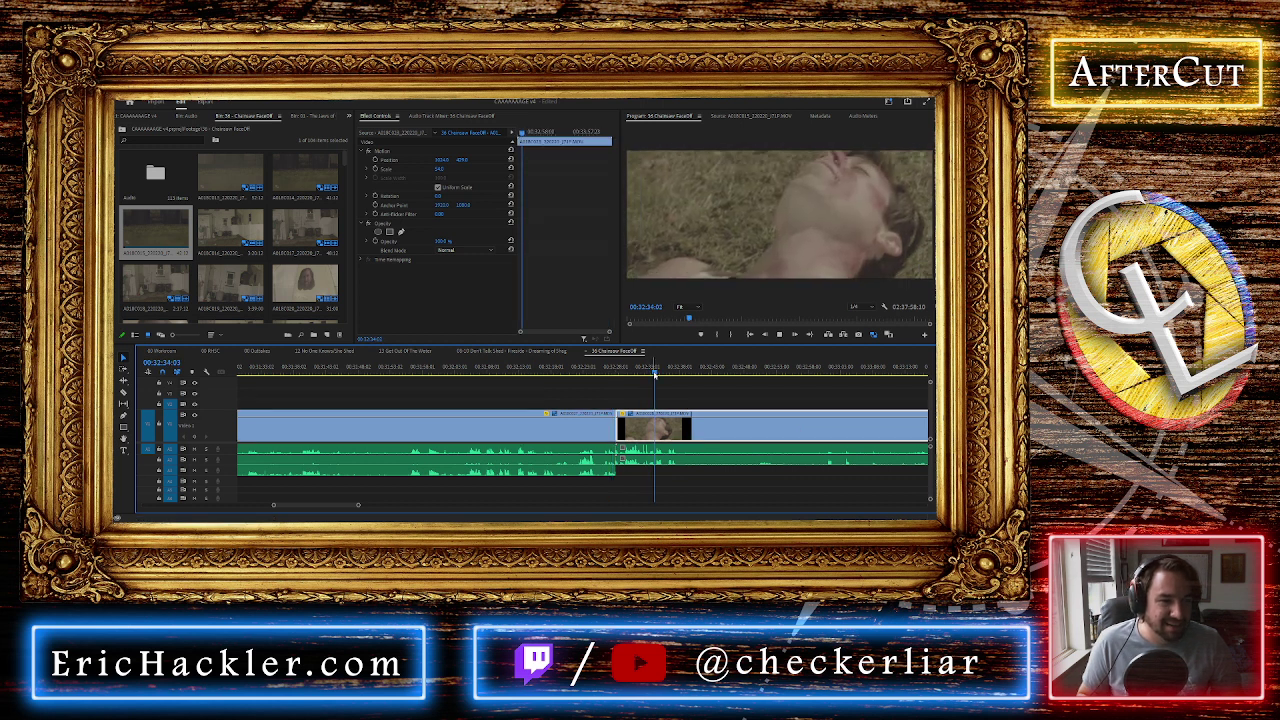
pyautogui.press('-')
pyautogui.press('-')
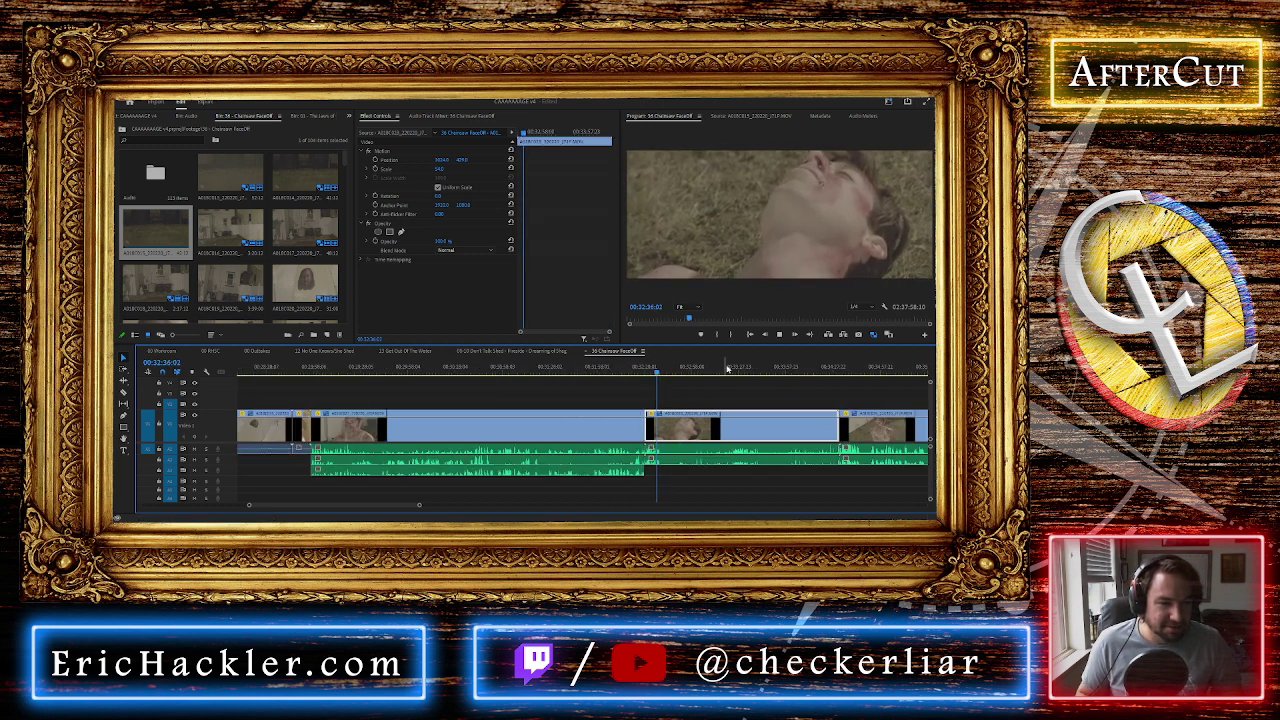
pyautogui.moveTo(831, 373); pyautogui.dragTo(856, 372)
pyautogui.press('space')
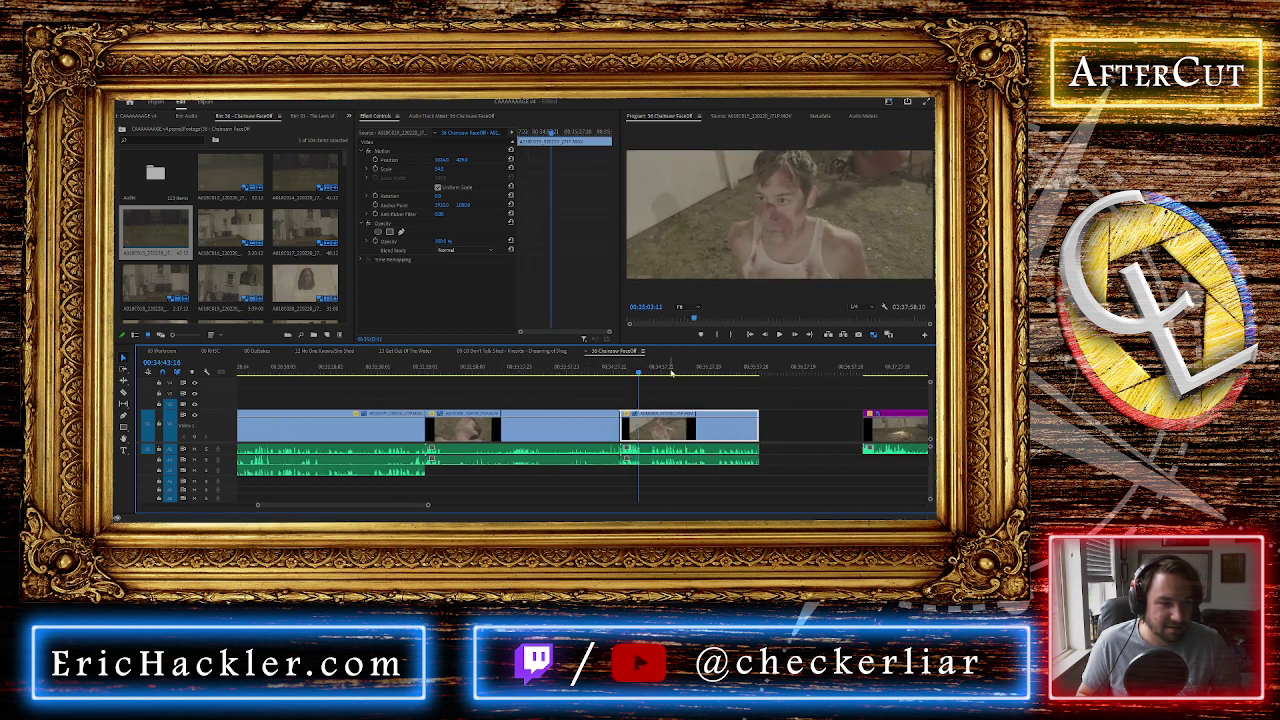
# Review the opening of the yard clip to find the edit point and split the clip at 00:34:42:19
pyautogui.click(627, 375)
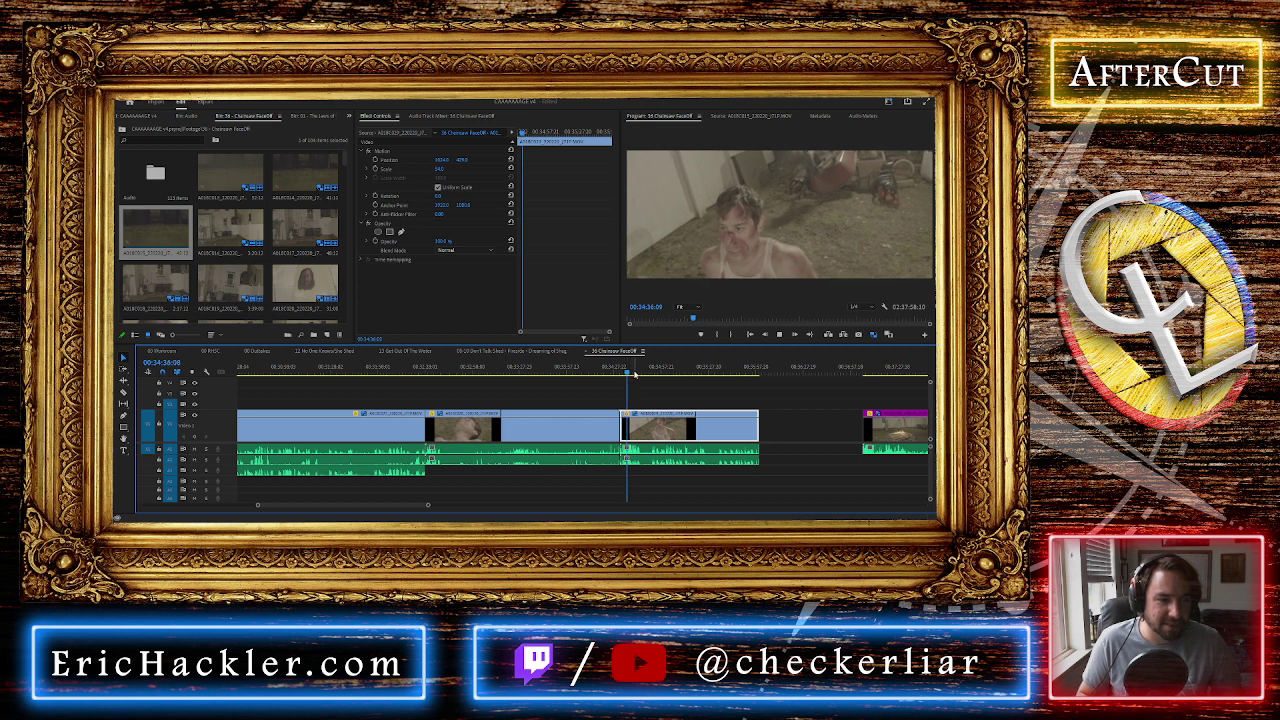
pyautogui.click(636, 375)
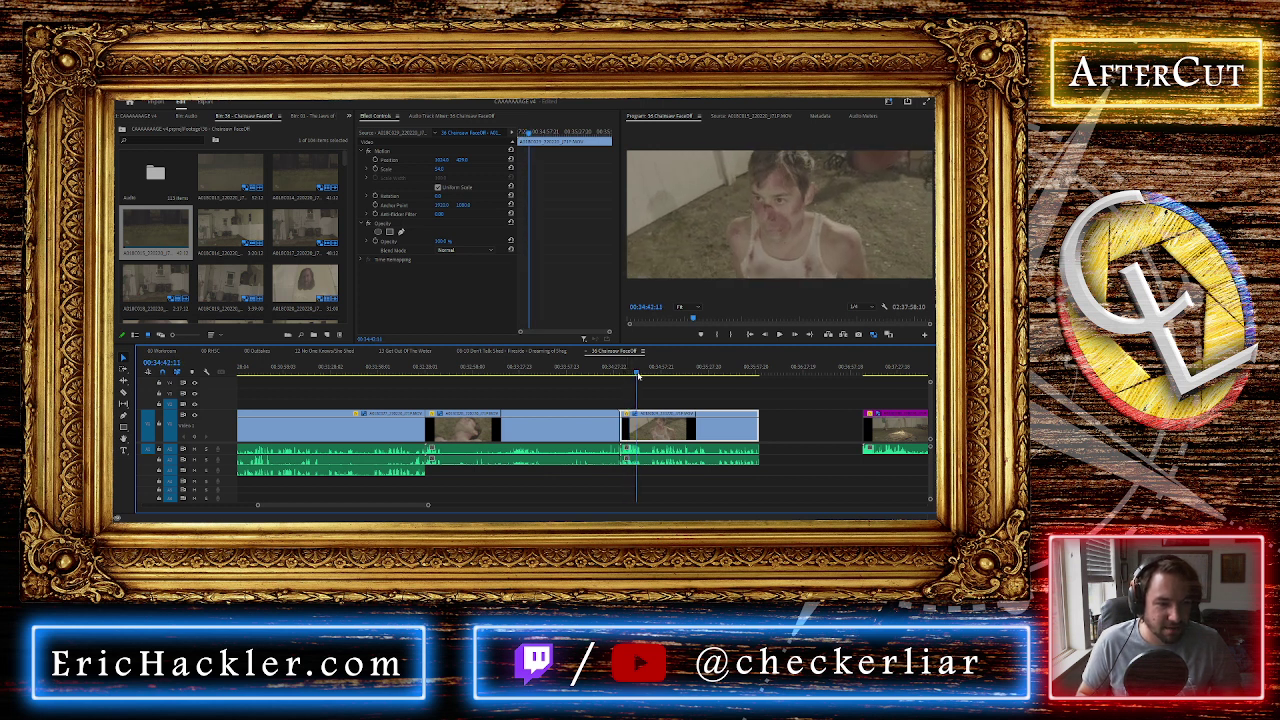
pyautogui.click(637, 375)
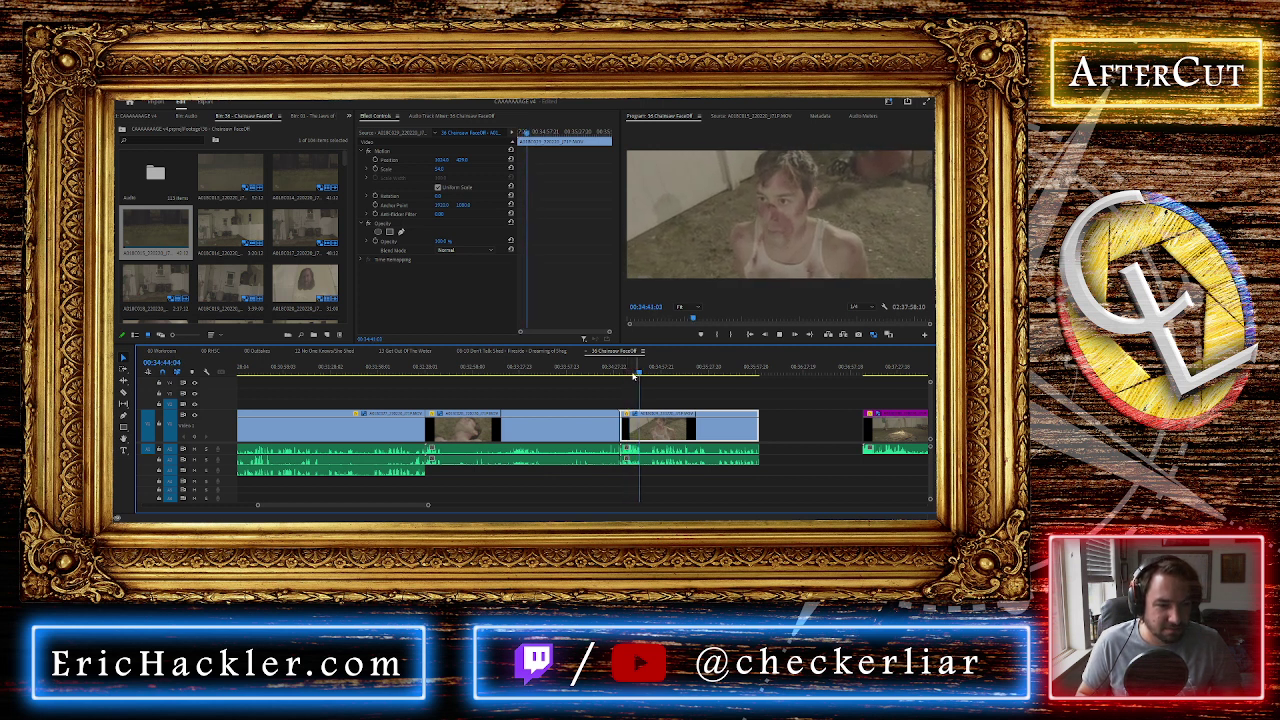
pyautogui.press('space')
pyautogui.scroll(3, 640, 380)
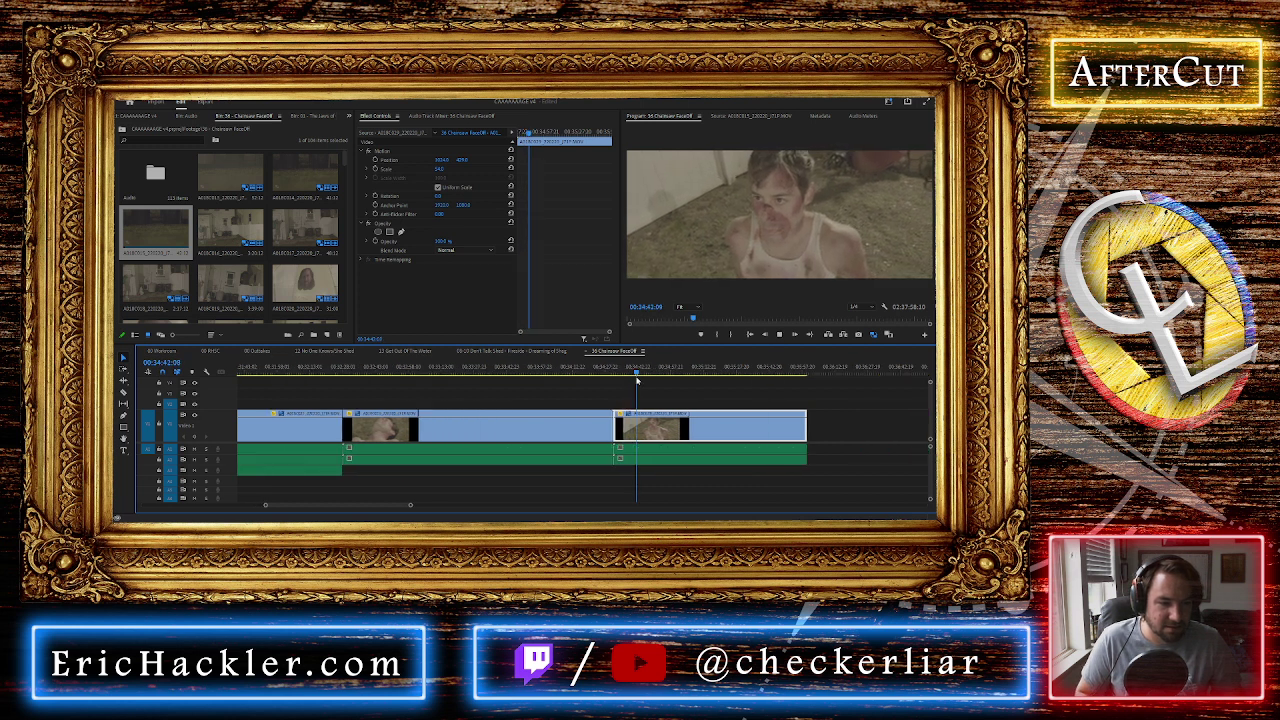
pyautogui.click(669, 372)
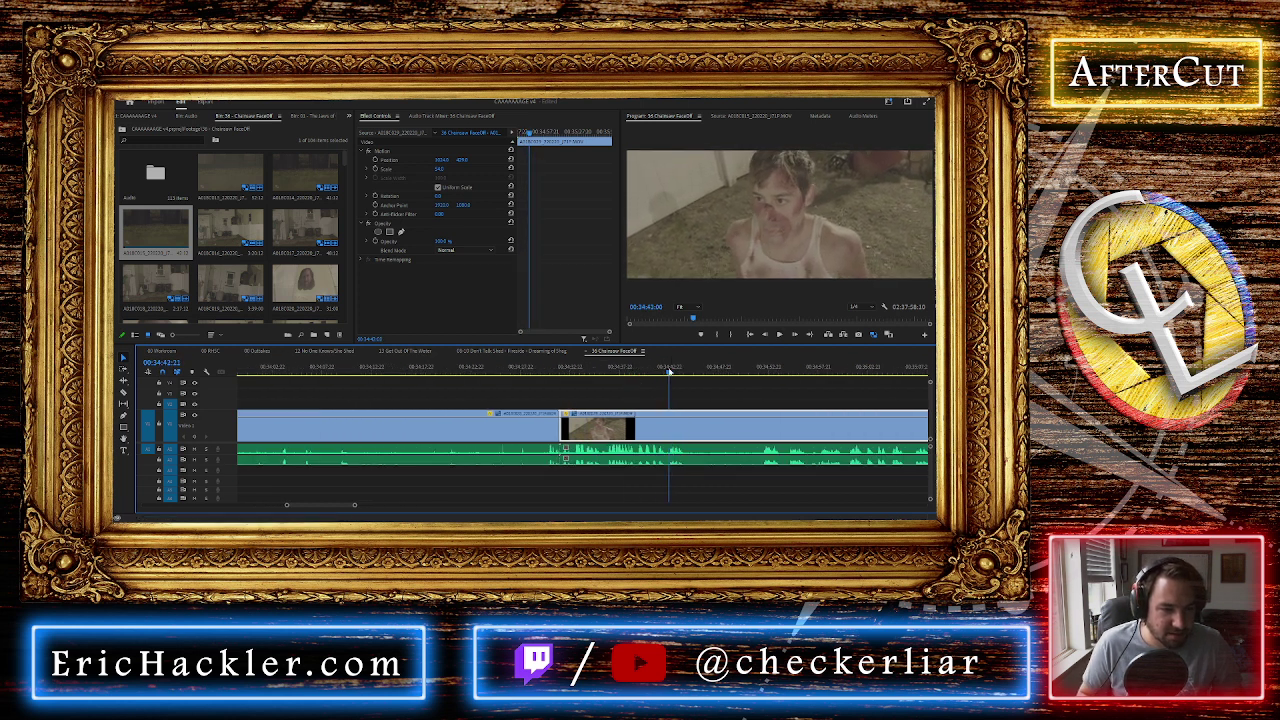
pyautogui.hotkey('ctrl', 'k')
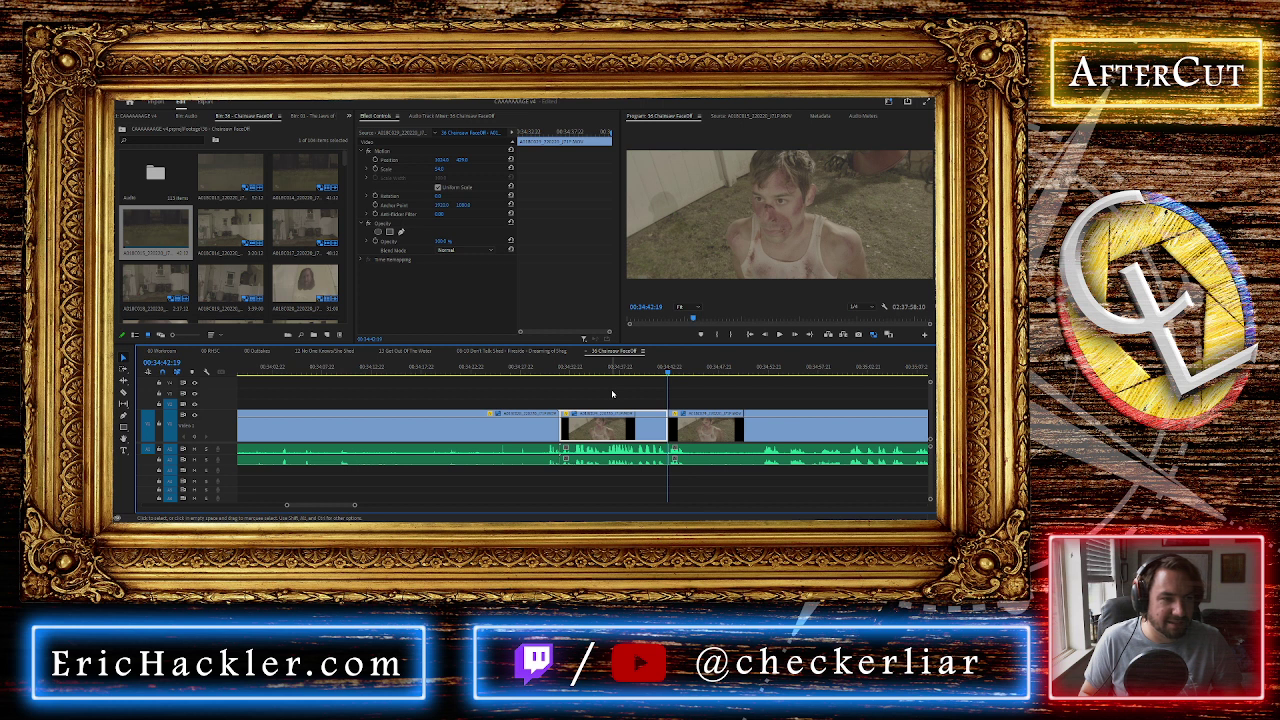
pyautogui.click(610, 396)
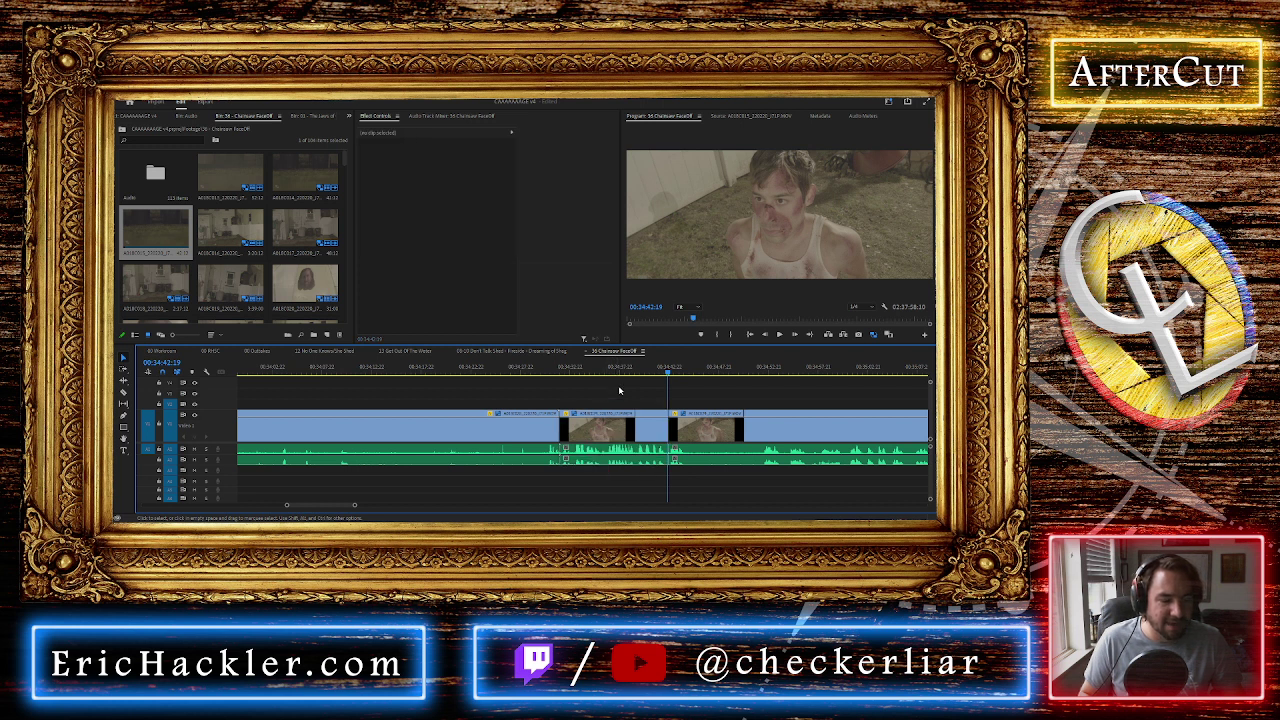
# Play the yard clip after the cut to about 00:35:21, then go back to review the section around 00:35:11
pyautogui.click(688, 371)
pyautogui.press('space')
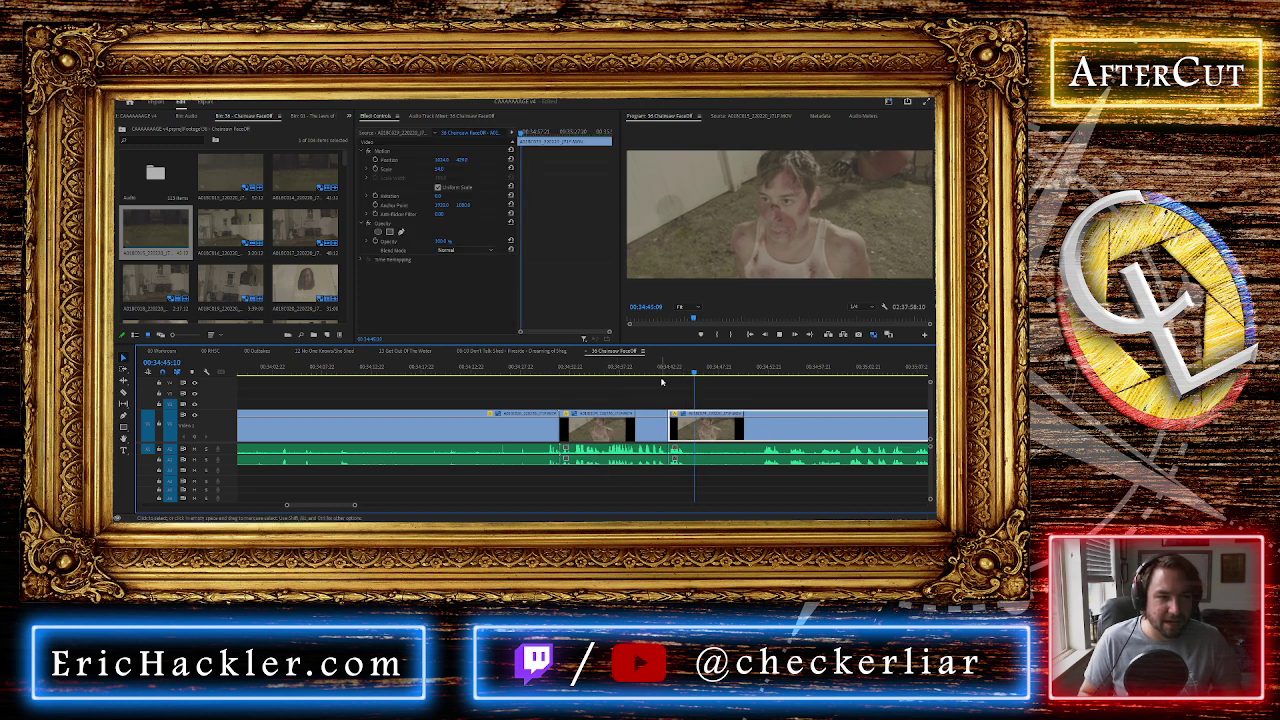
pyautogui.scroll(-2, 663, 383)
pyautogui.scroll(-2, 697, 426)
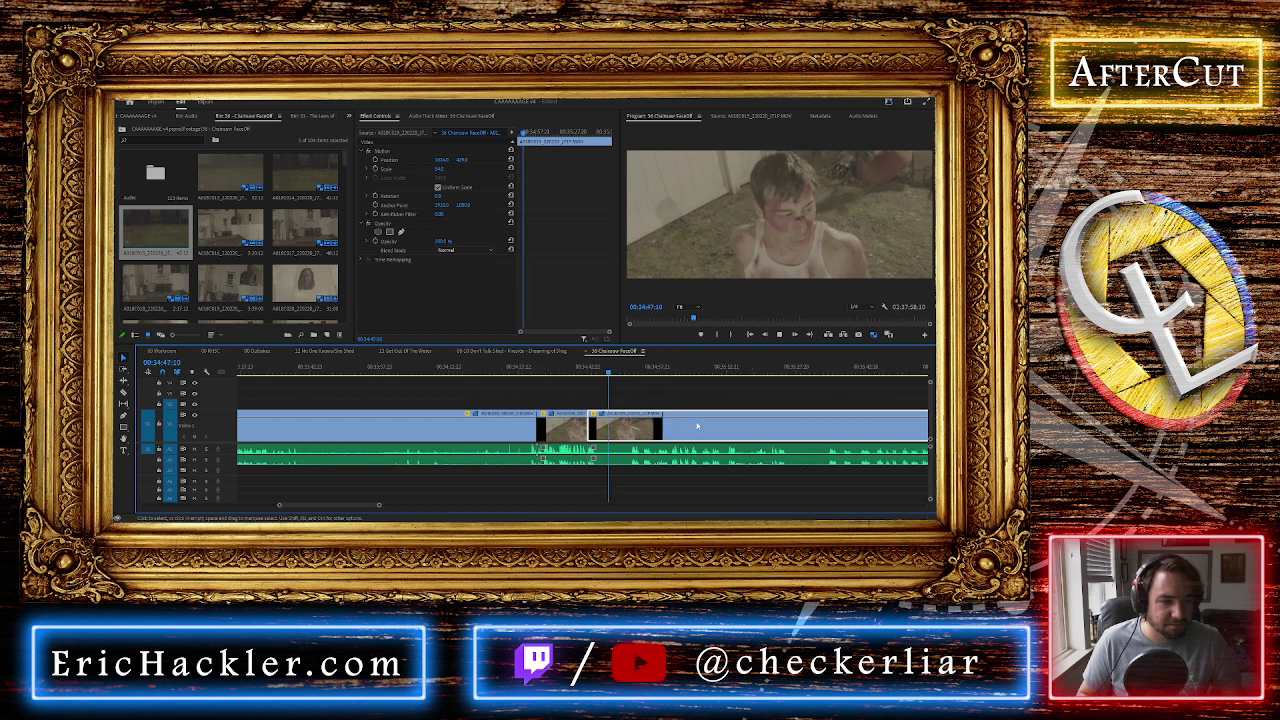
pyautogui.click(626, 372)
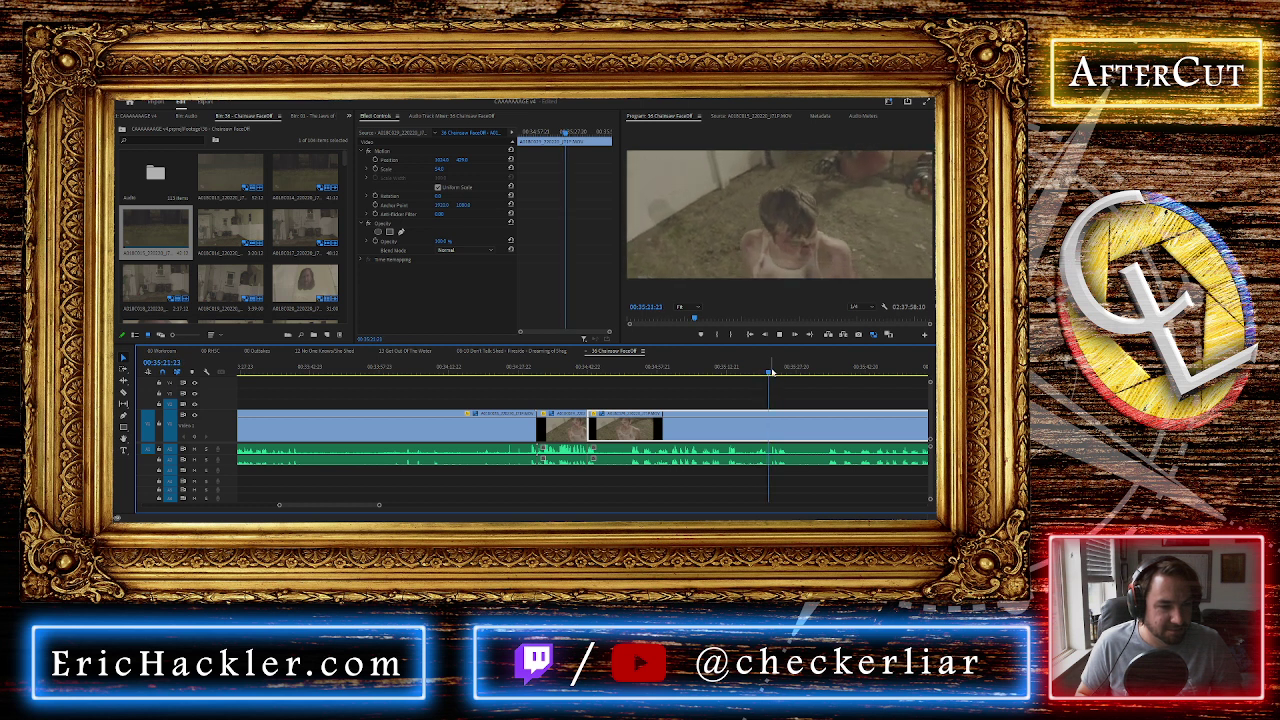
pyautogui.moveTo(772, 372); pyautogui.dragTo(716, 372)
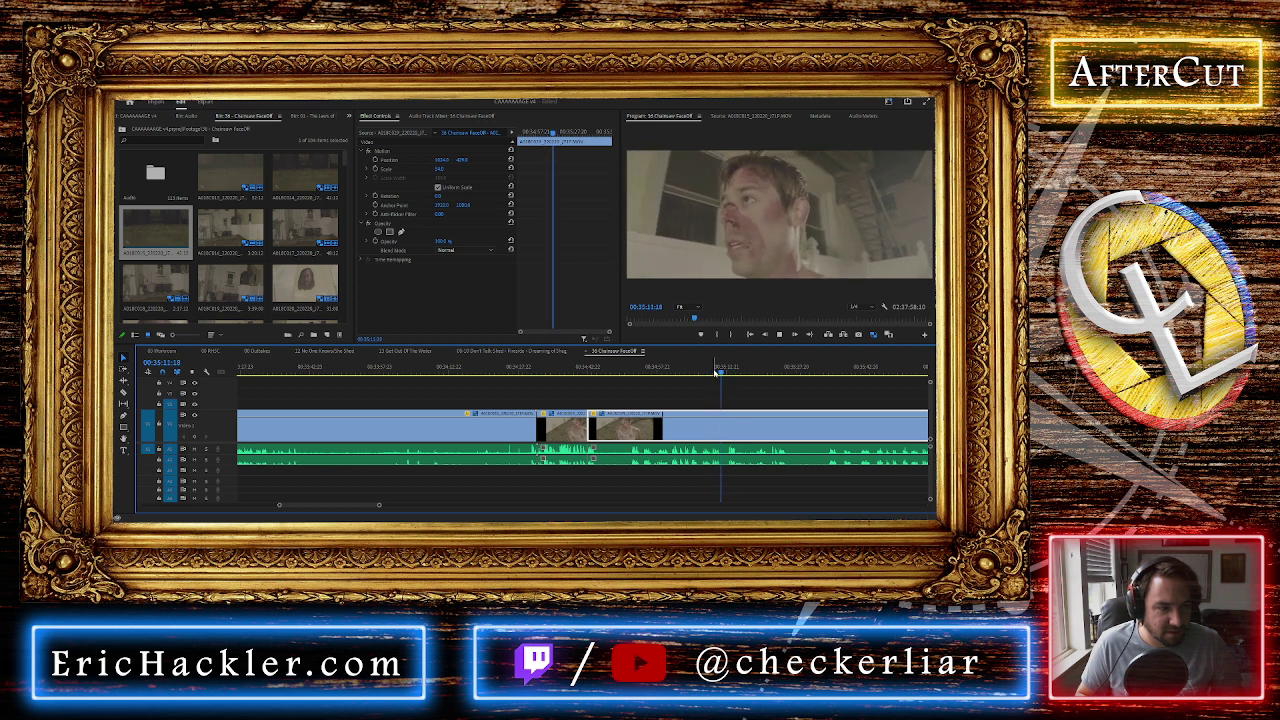
# Cut the unwanted section between about 00:35:12 and 00:35:24 out of the last clip and close the gap
pyautogui.press('space')
pyautogui.hotkey('ctrl', 'k')
pyautogui.moveTo(734, 375); pyautogui.dragTo(750, 464)
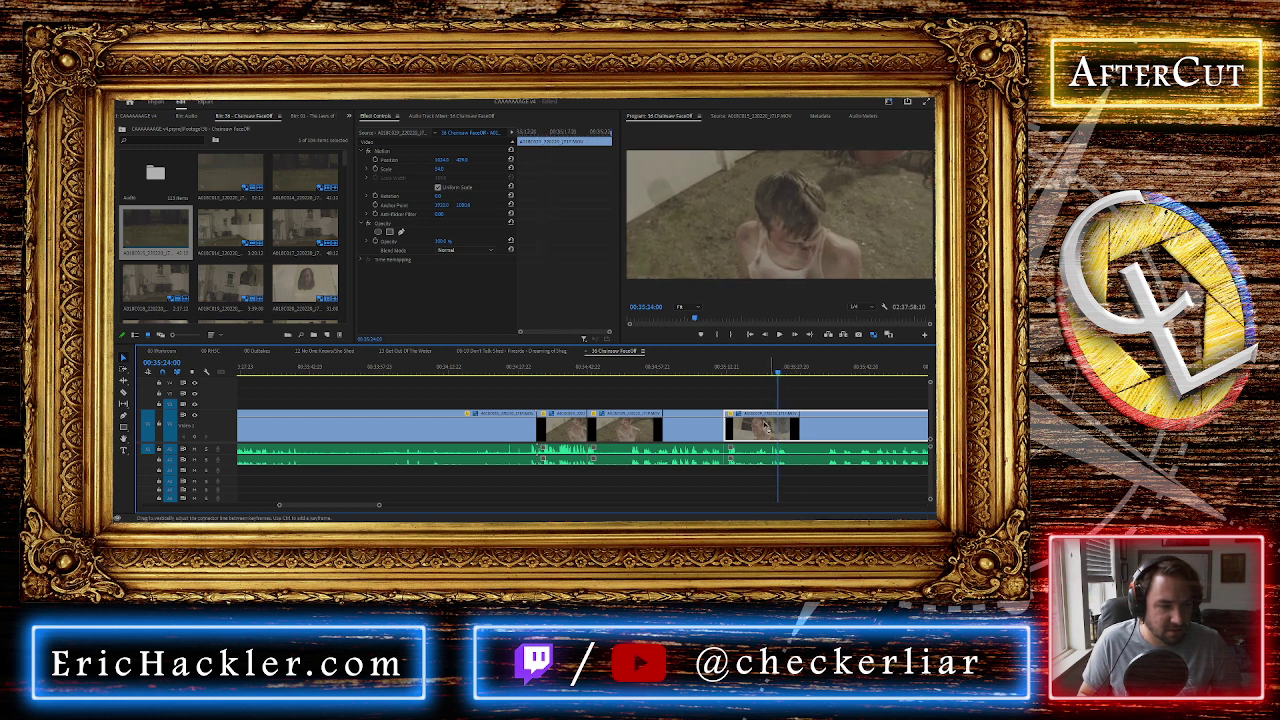
pyautogui.hotkey('ctrl', 'k')
pyautogui.press('Delete')
pyautogui.click(745, 430)
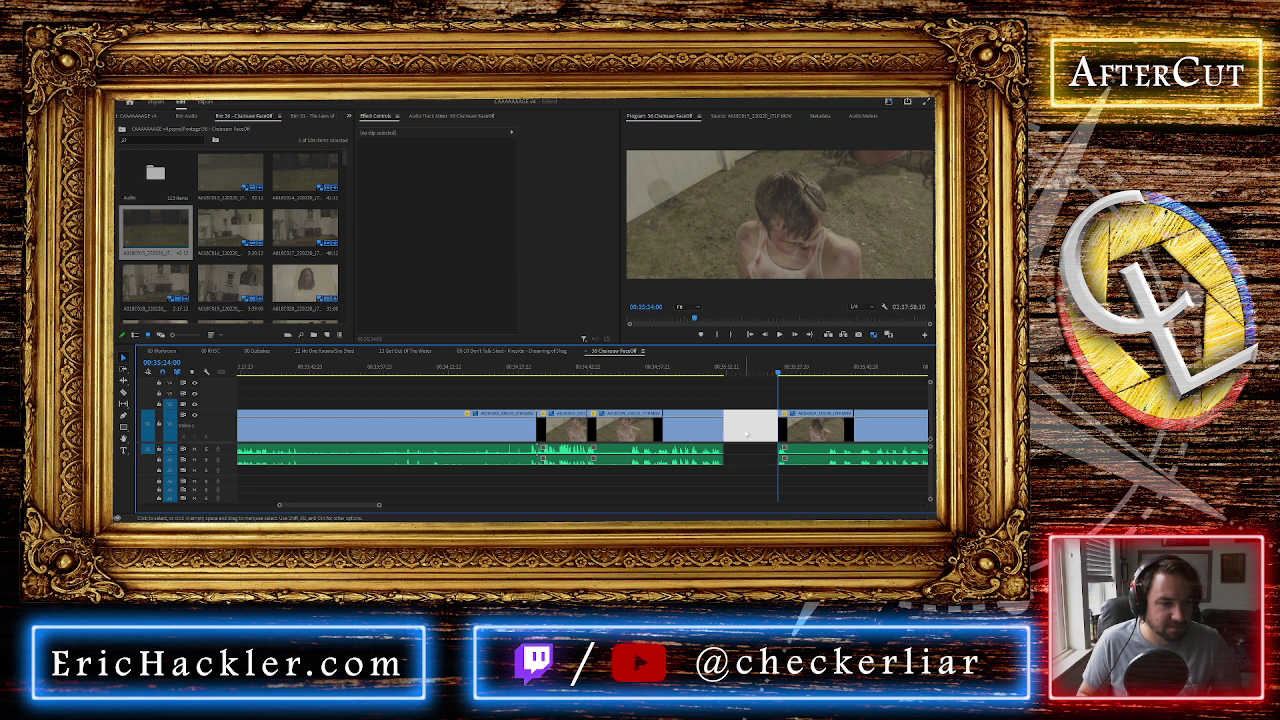
pyautogui.press('Delete')
# Play the remaining footage from the new join, split it at about 00:35:45:17 and delete the leftover end
pyautogui.click(745, 433)
pyautogui.press('Up')
pyautogui.press('space')
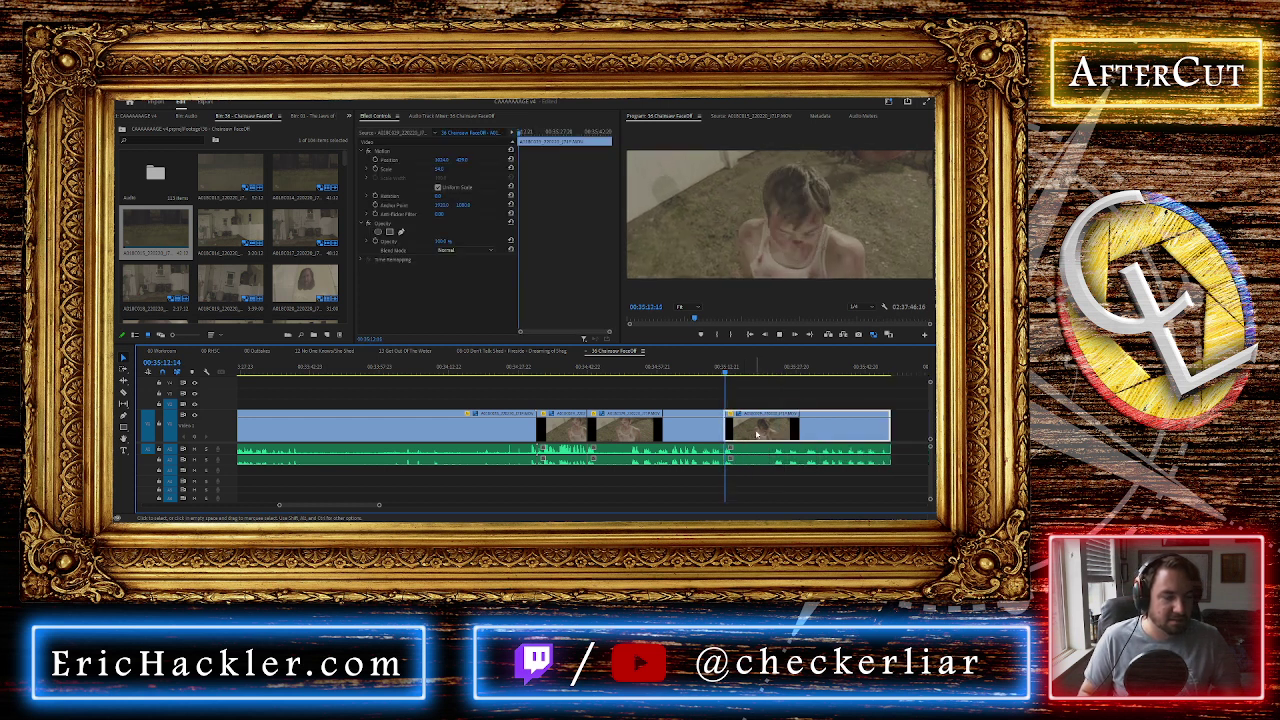
pyautogui.click(762, 370)
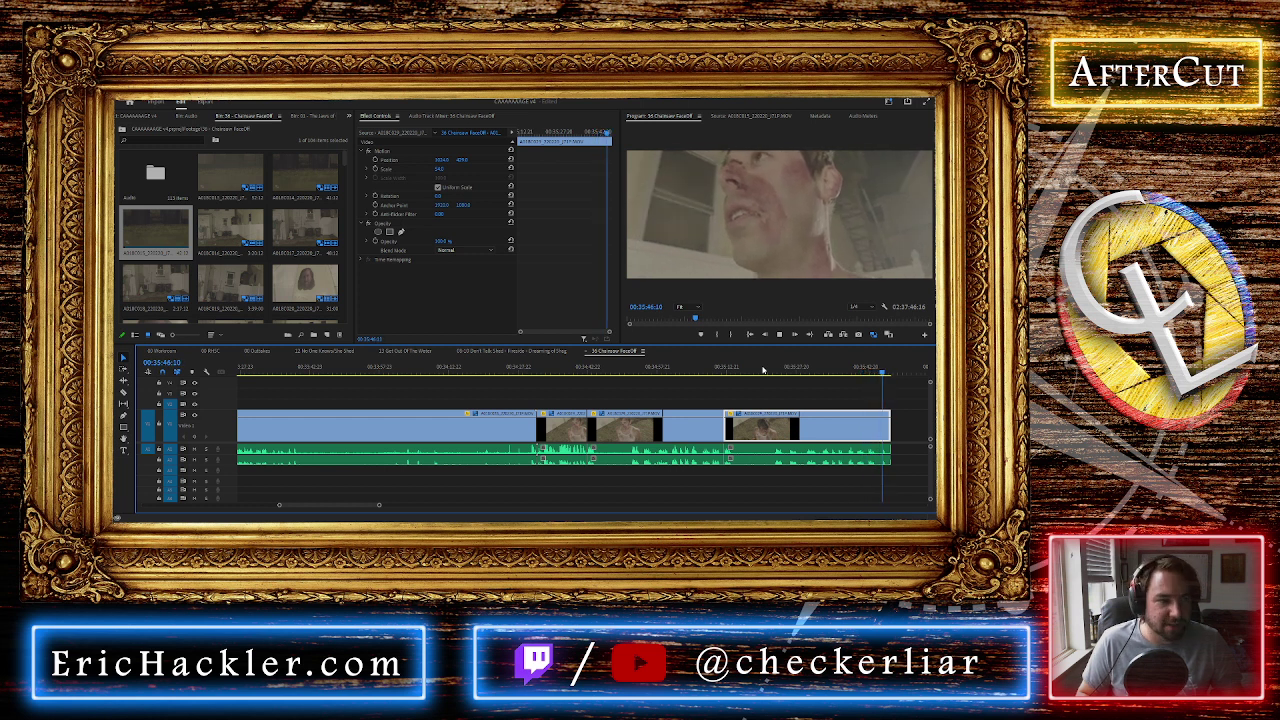
pyautogui.press('space')
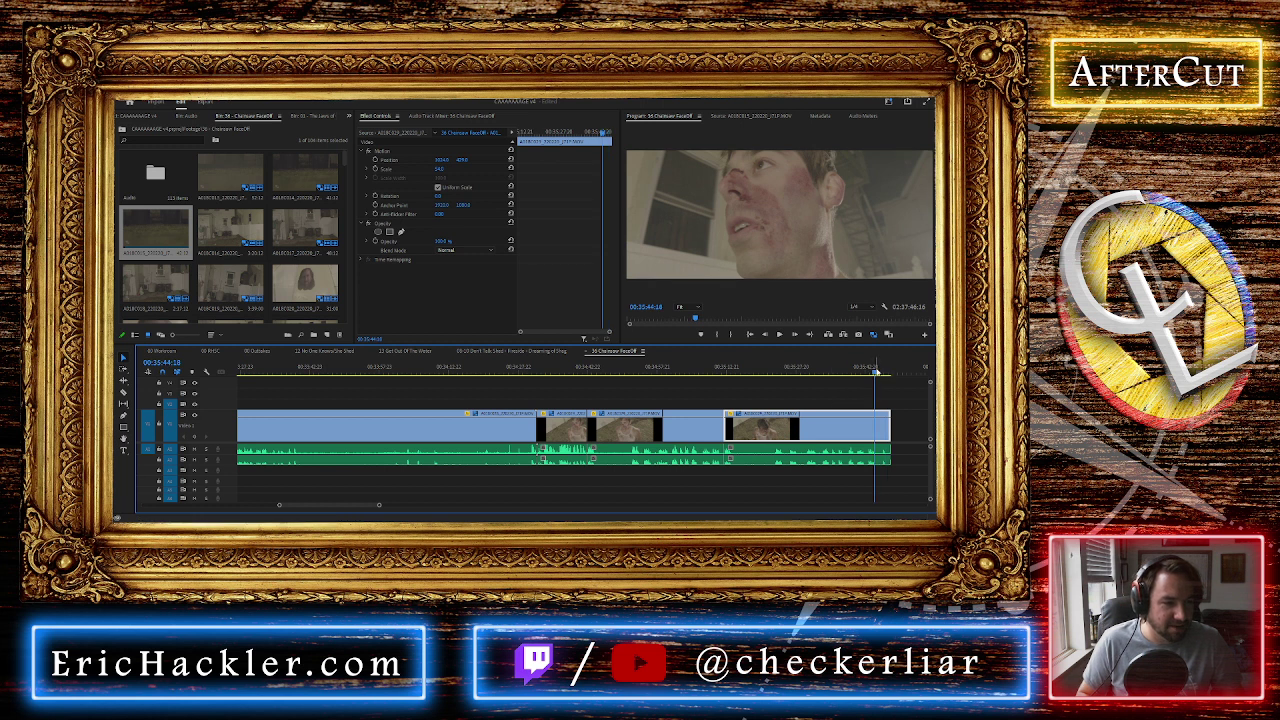
pyautogui.press('space')
pyautogui.hotkey('ctrl', 'k')
pyautogui.moveTo(897, 390); pyautogui.dragTo(882, 463)
pyautogui.press('Delete')
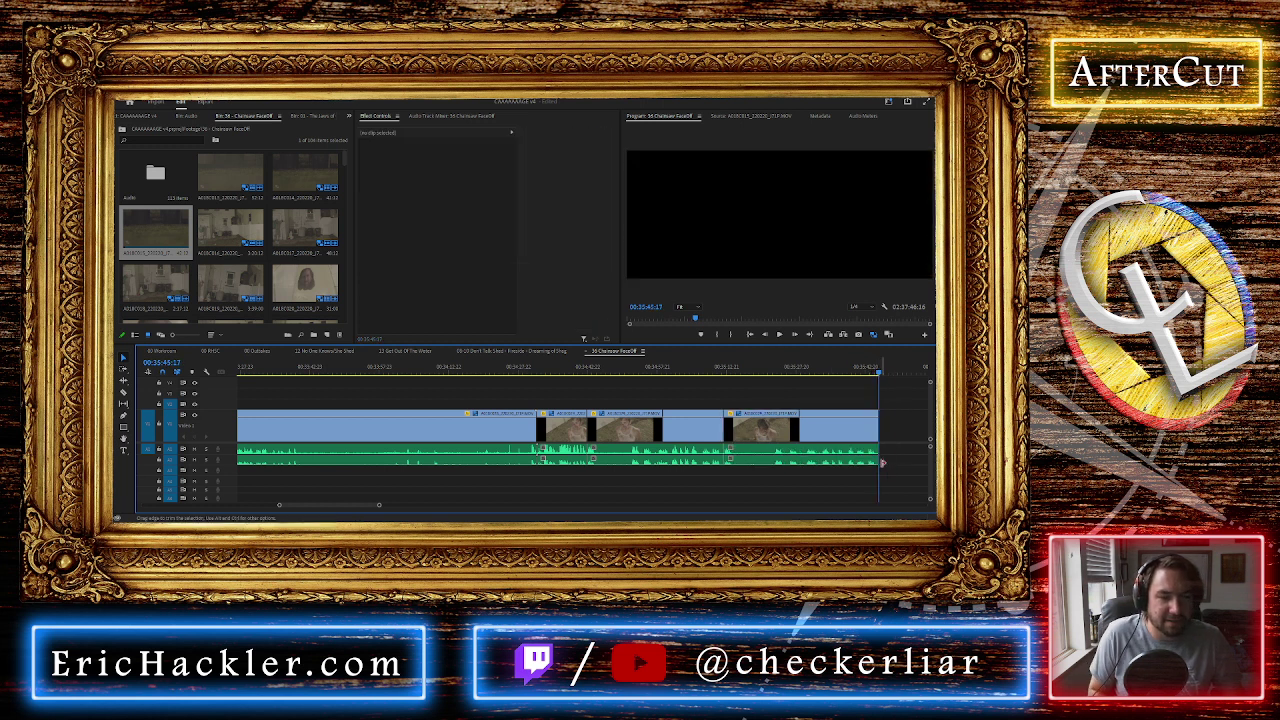
# Try a closer framing of the shouting man's clip at 00:17:31:19 by changing its scale, position and rotation
pyautogui.scroll(-3, 803, 430)
pyautogui.click(833, 371)
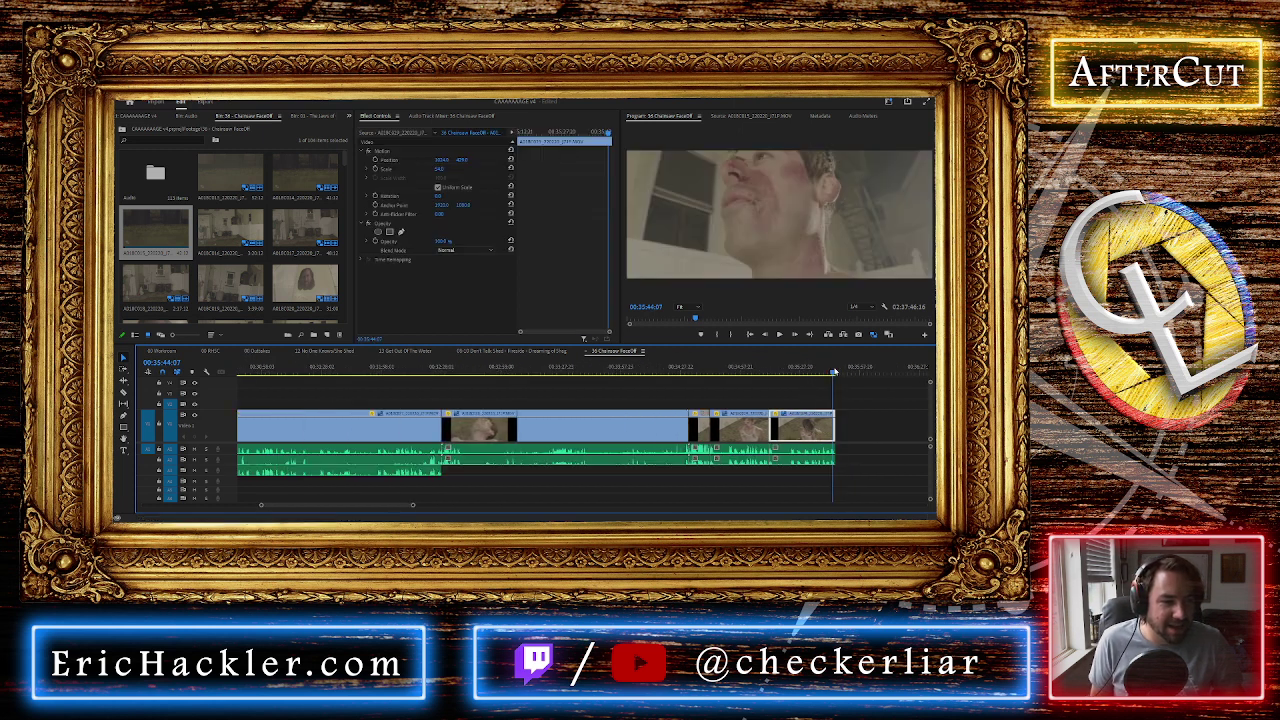
pyautogui.hotkey('shift', 'Right')
pyautogui.scroll(10, 795, 410)
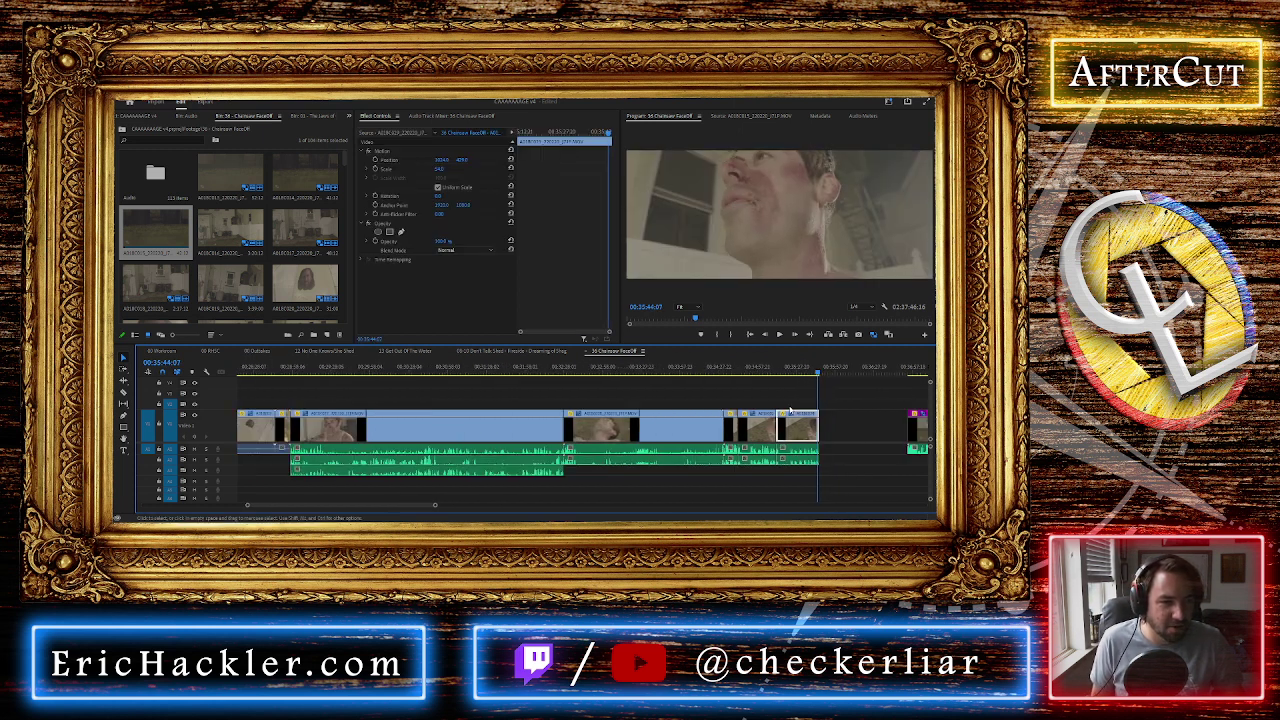
pyautogui.scroll(6, 723, 413)
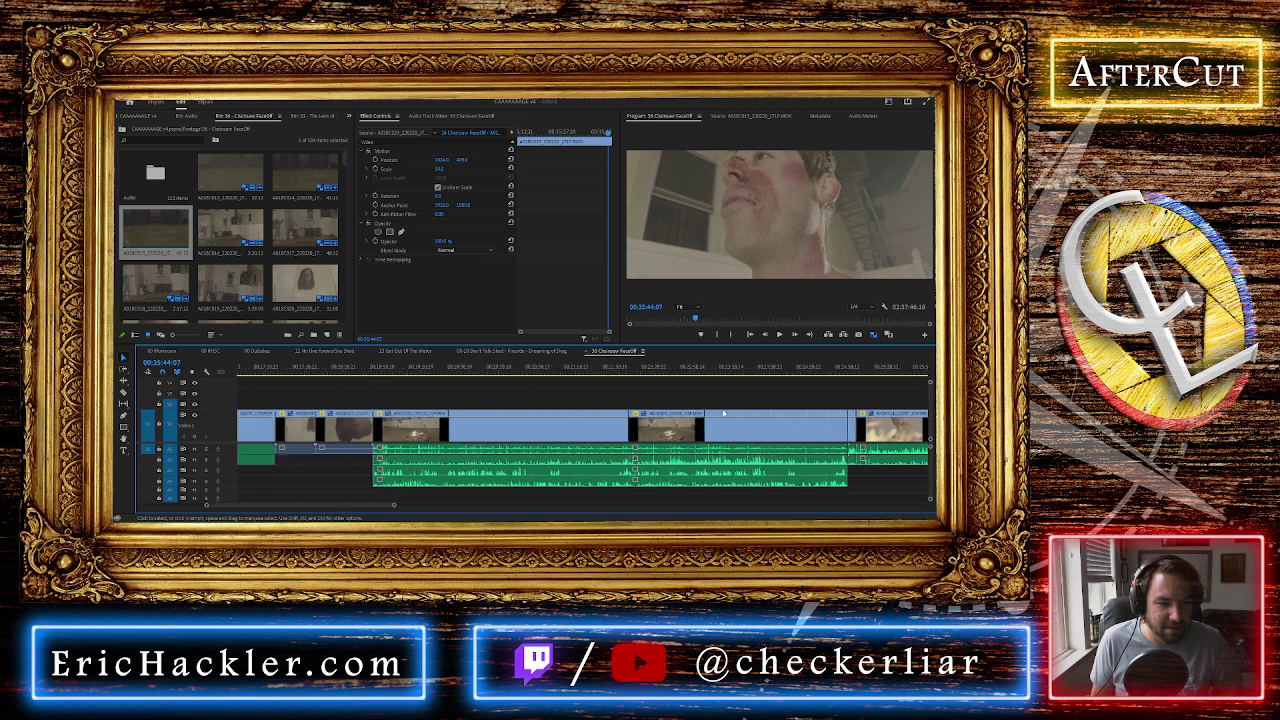
pyautogui.click(490, 372)
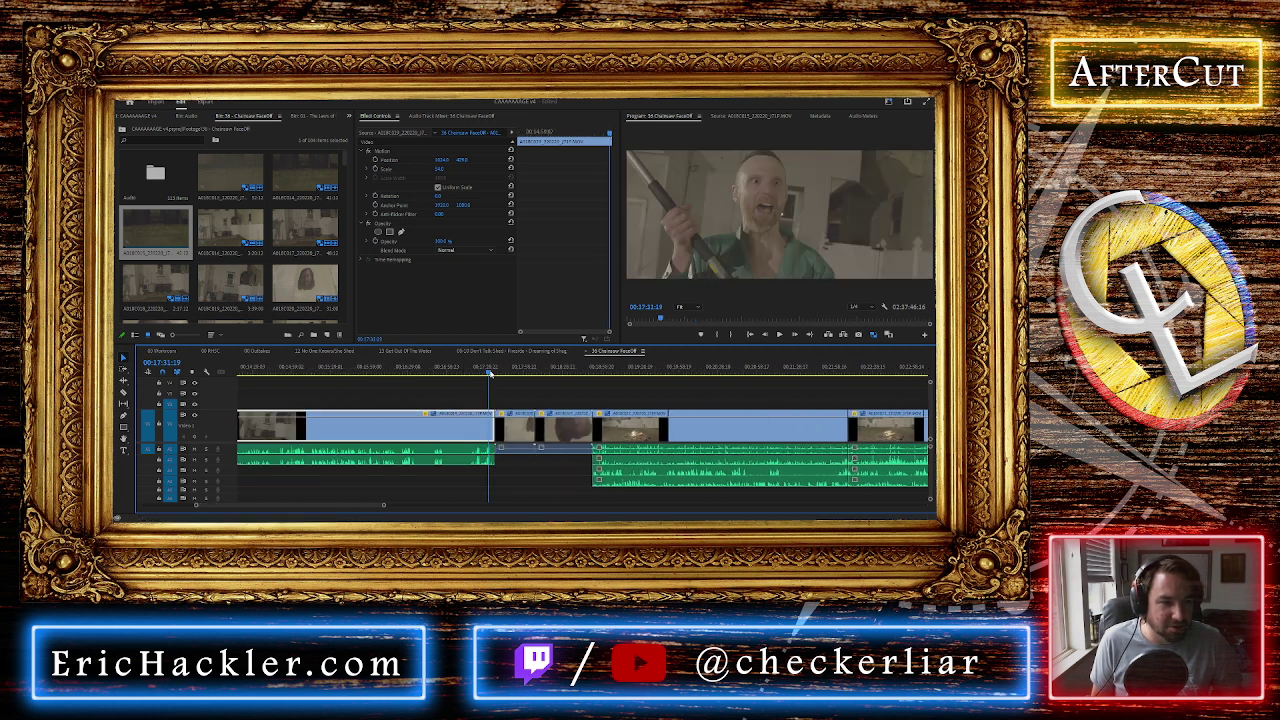
pyautogui.click(436, 168)
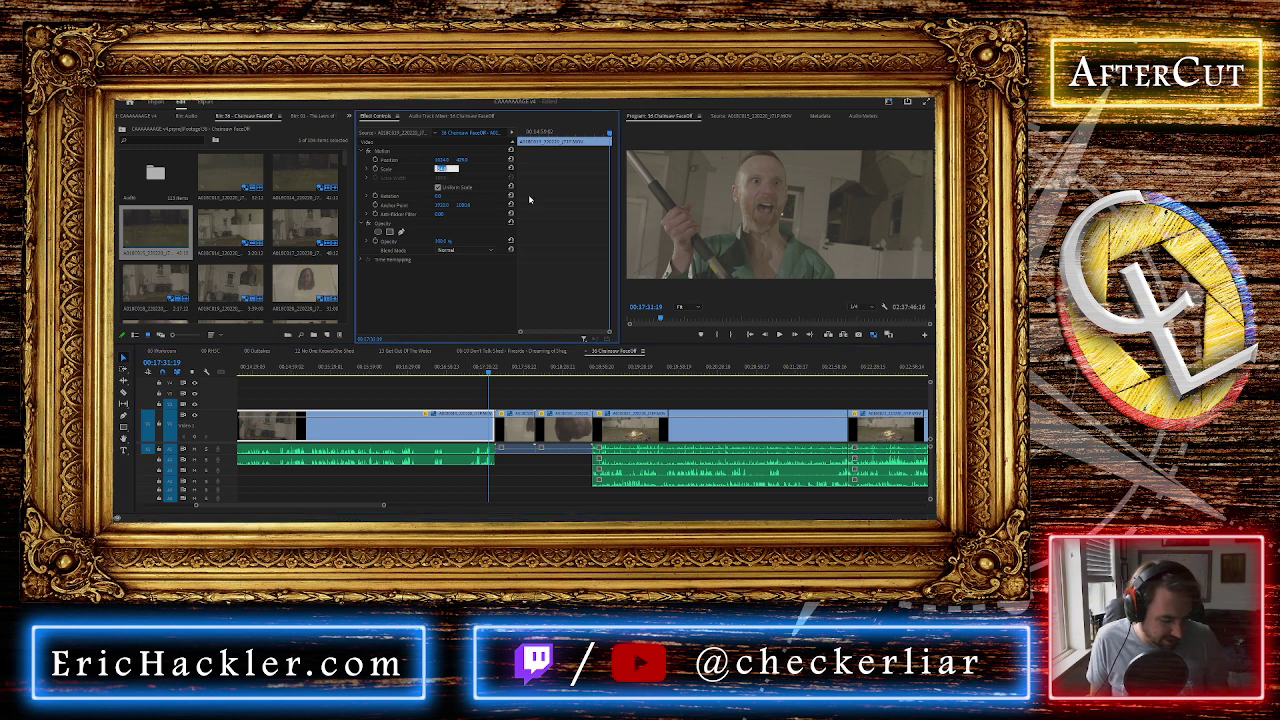
pyautogui.press('Return')
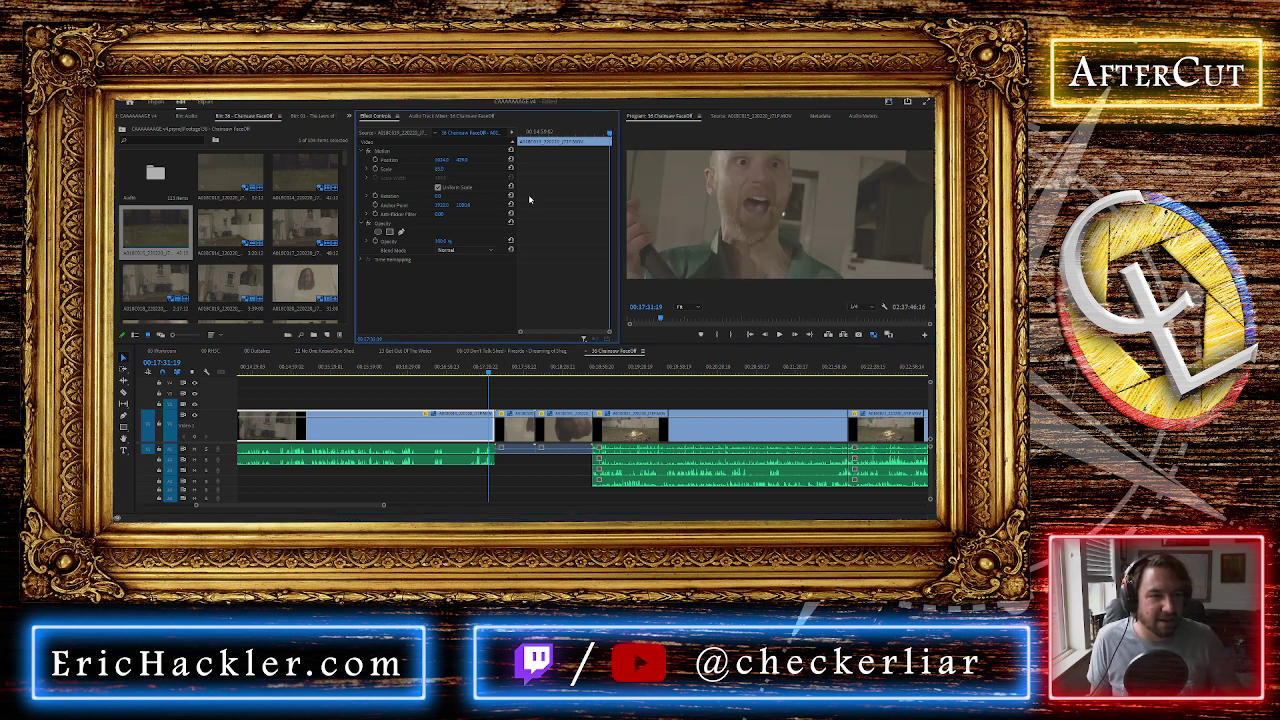
pyautogui.moveTo(470, 163); pyautogui.dragTo(591, 163)
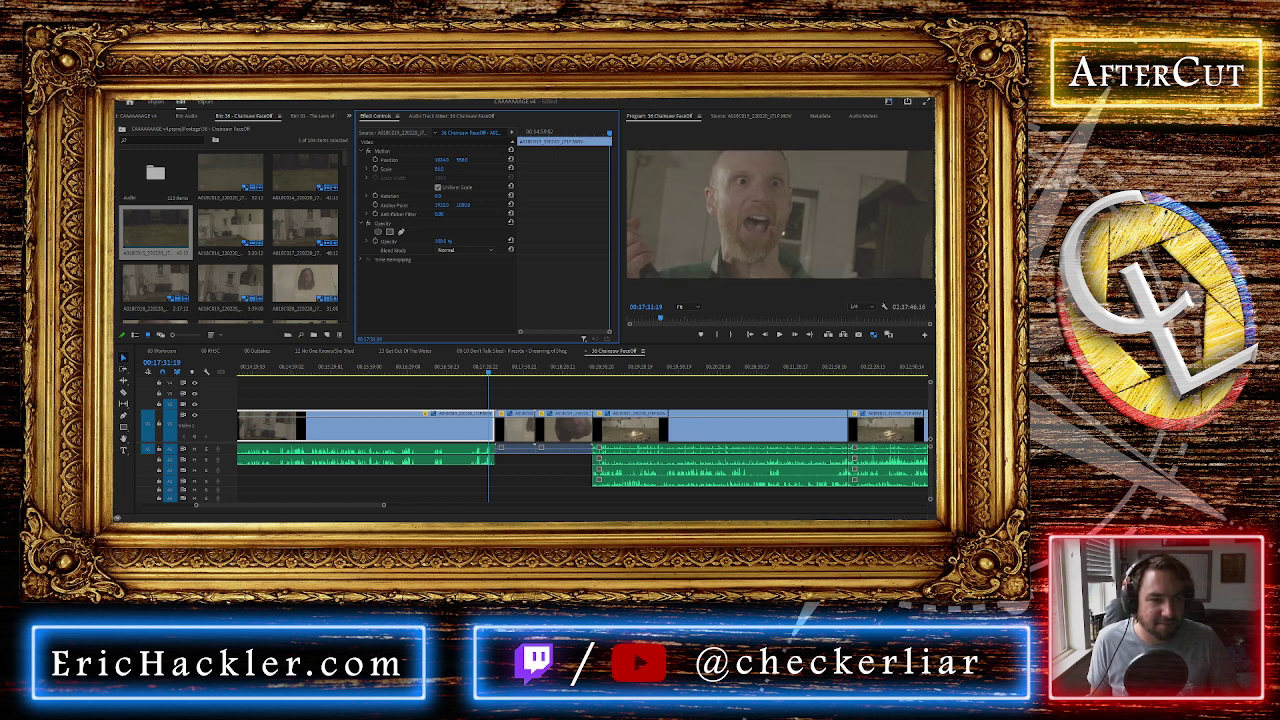
pyautogui.moveTo(442, 160); pyautogui.dragTo(591, 160)
pyautogui.moveTo(438, 196)
pyautogui.mouseDown()
pyautogui.moveTo(456, 196)
pyautogui.moveTo(445, 196)
pyautogui.mouseUp()
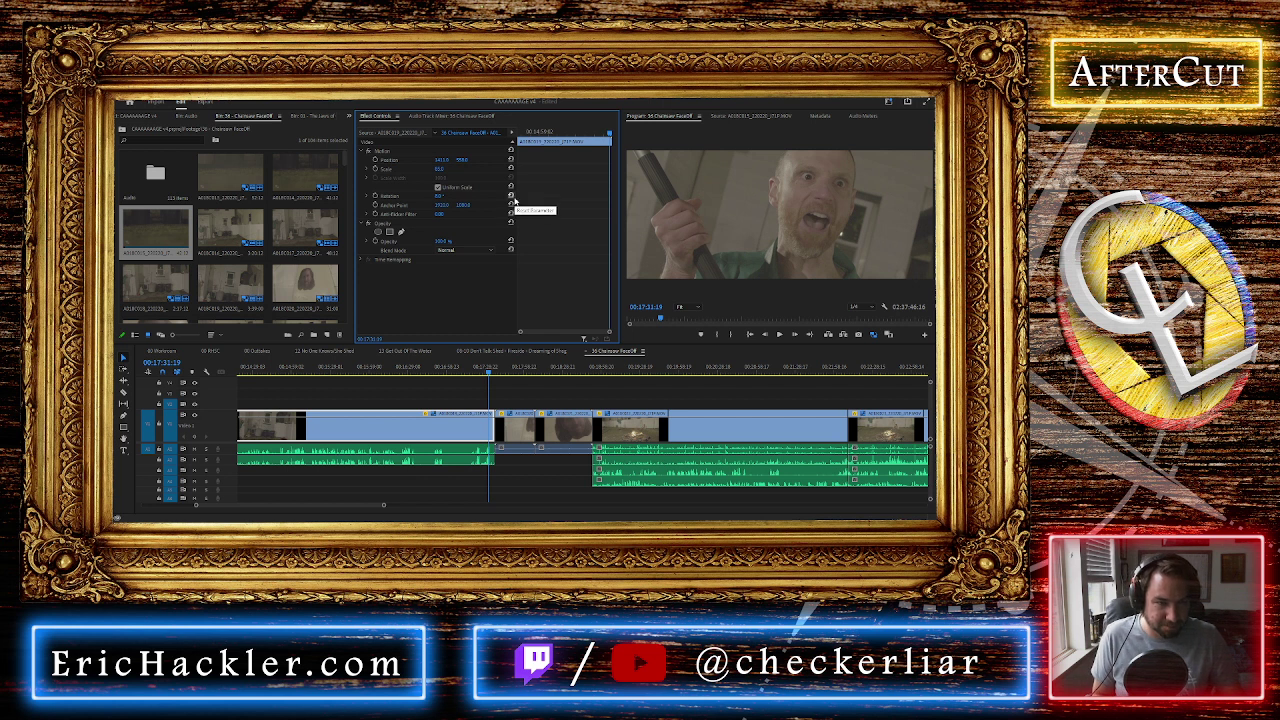
# Reset the clip's rotation and position and return its scale to the original framing
pyautogui.click(511, 196)
pyautogui.click(511, 160)
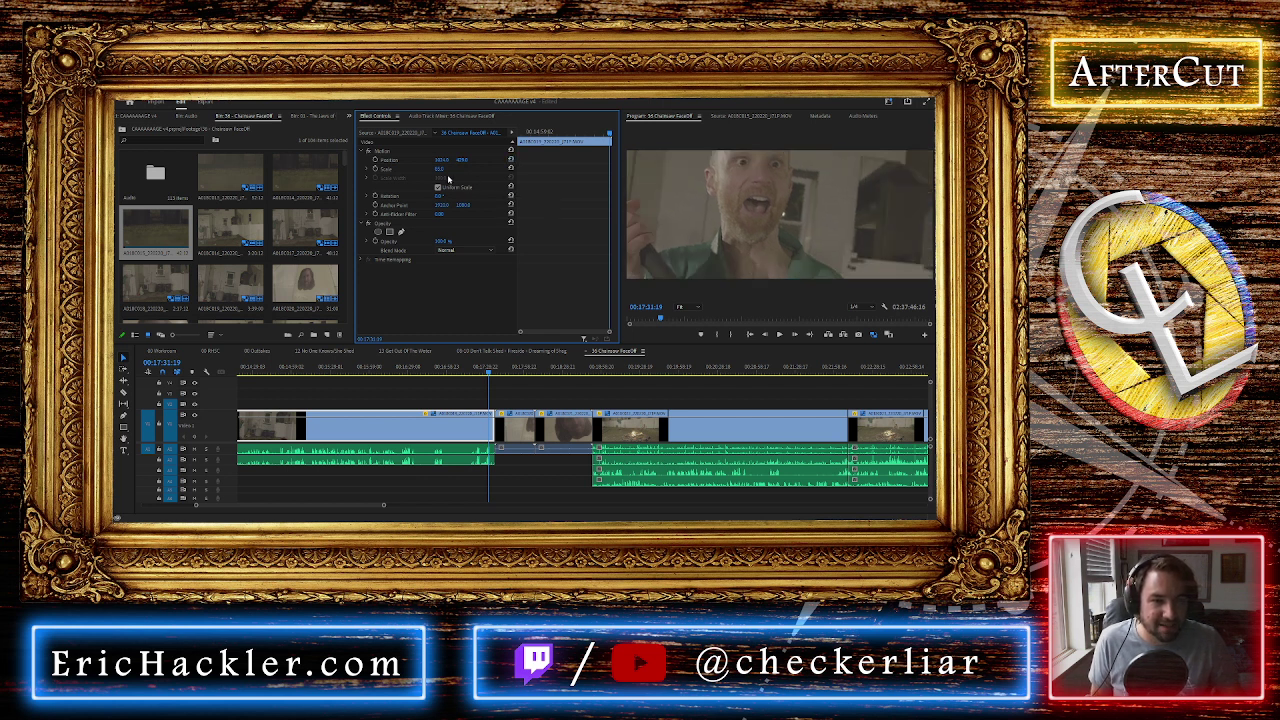
pyautogui.click(437, 170)
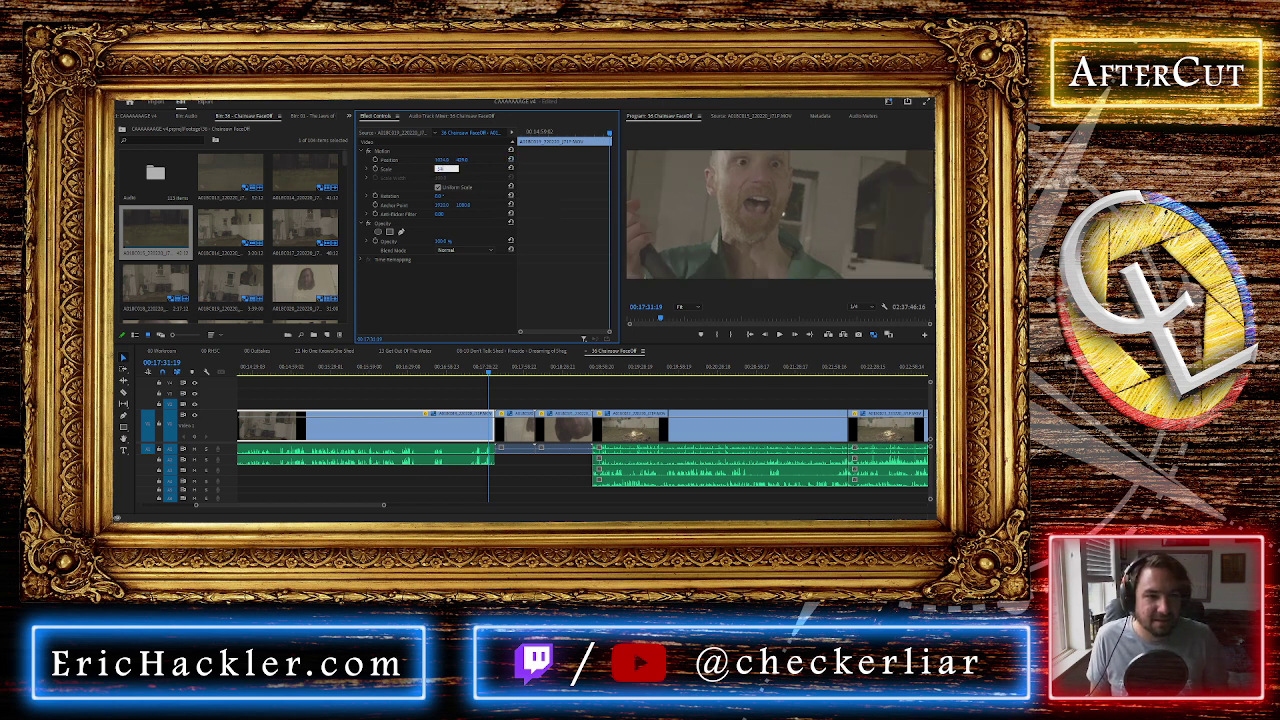
pyautogui.press('Return')
# Find the chainsaw insert shots near the end of the sequence and play them from about 02:31:34
pyautogui.press('-')
pyautogui.press('-')
pyautogui.press('-')
pyautogui.press('-')
pyautogui.press('-')
pyautogui.press('-')
pyautogui.press('-')
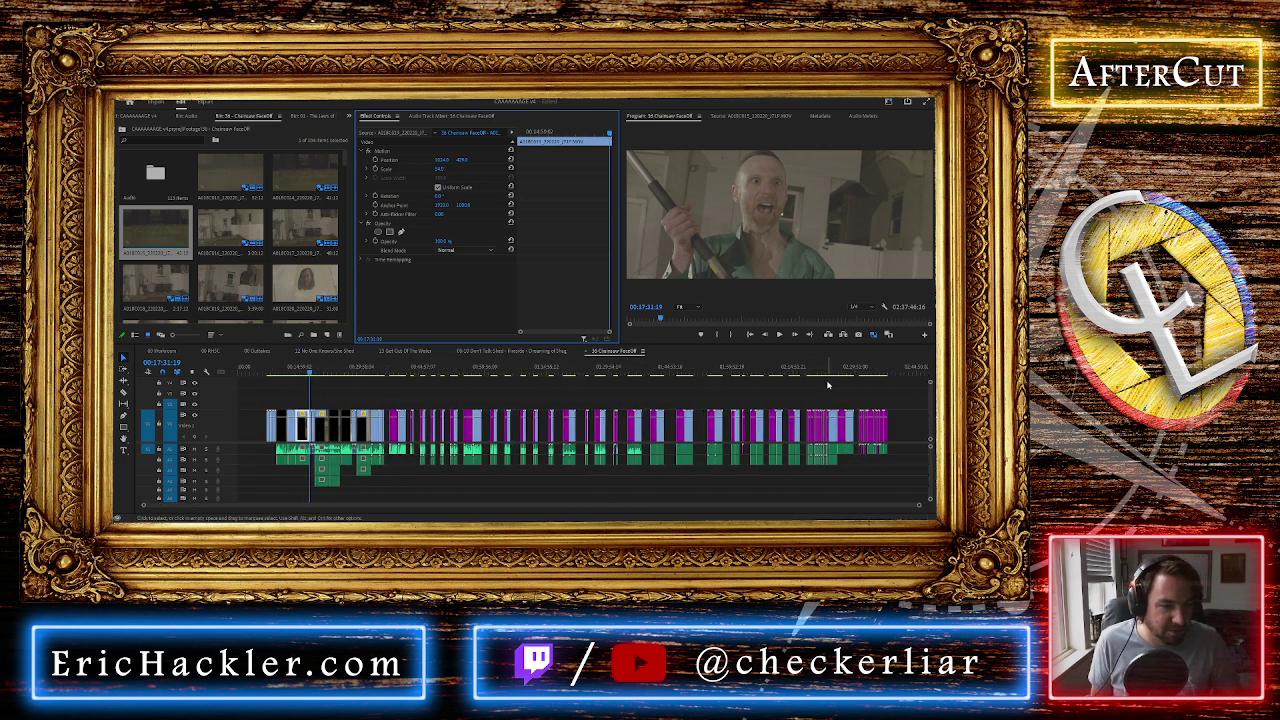
pyautogui.click(866, 368)
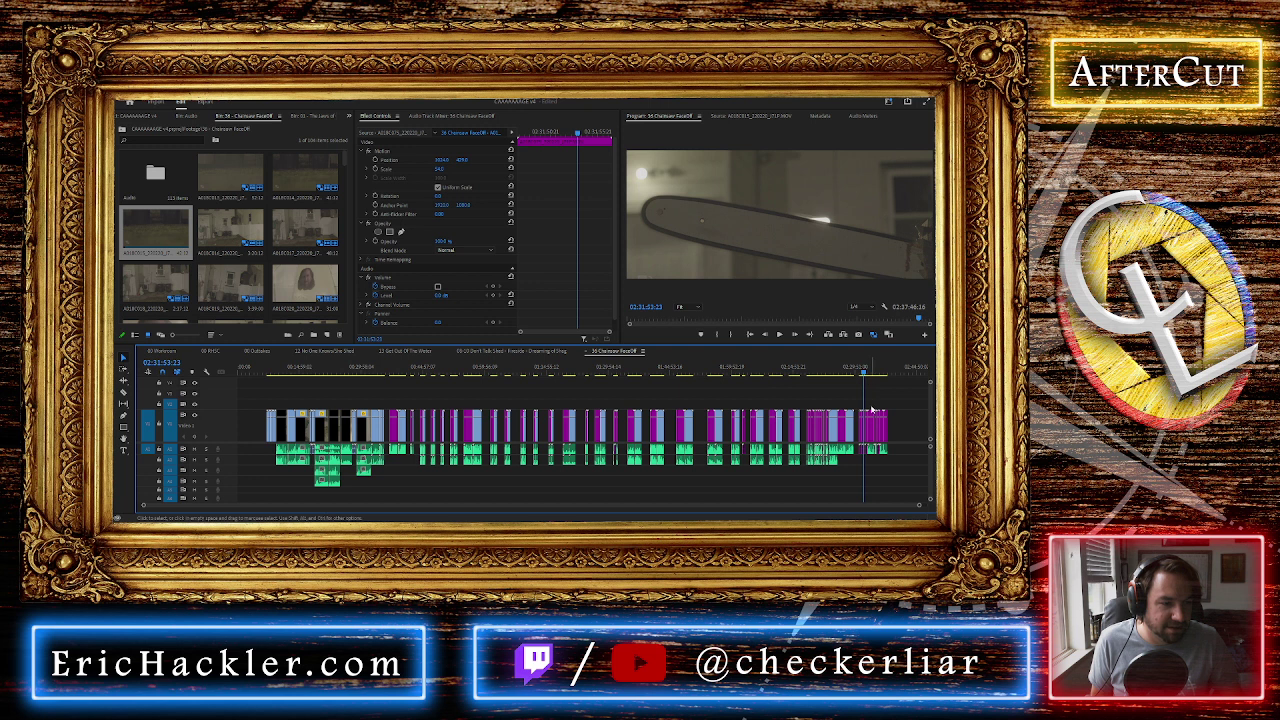
pyautogui.press('=')
pyautogui.press('=')
pyautogui.press('=')
pyautogui.press('=')
pyautogui.press('=')
pyautogui.click(546, 368)
pyautogui.moveTo(546, 370)
pyautogui.mouseDown()
pyautogui.moveTo(563, 371)
pyautogui.moveTo(542, 373)
pyautogui.mouseUp()
pyautogui.press('space')
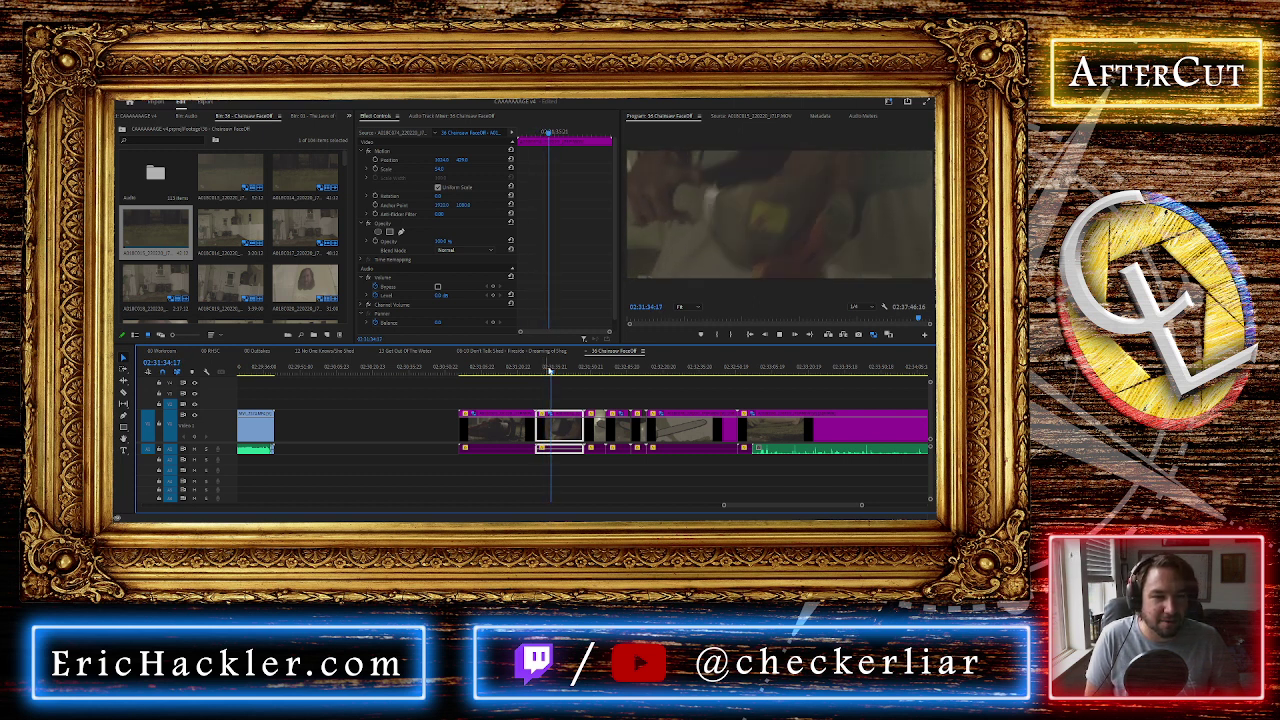
# Compare the successive chainsaw insert and blade close-up clips between about 02:31:34 and 02:32:21
pyautogui.click(590, 370)
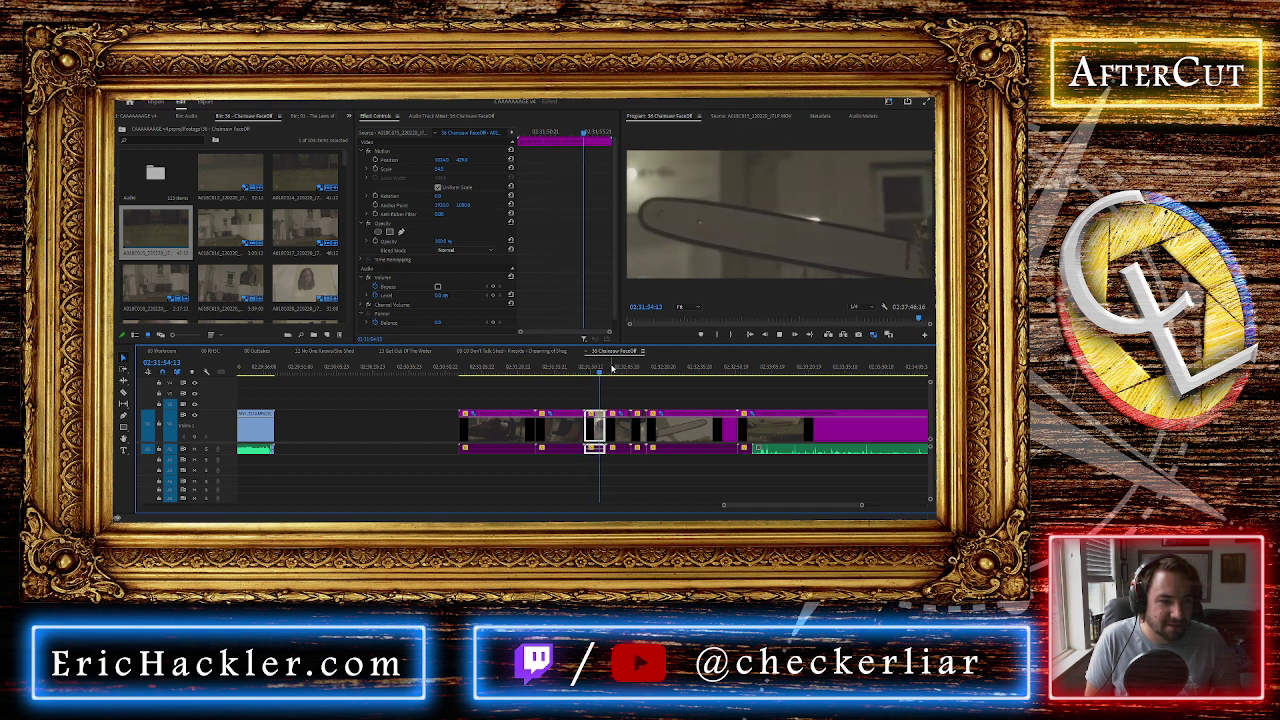
pyautogui.click(612, 370)
pyautogui.press('space')
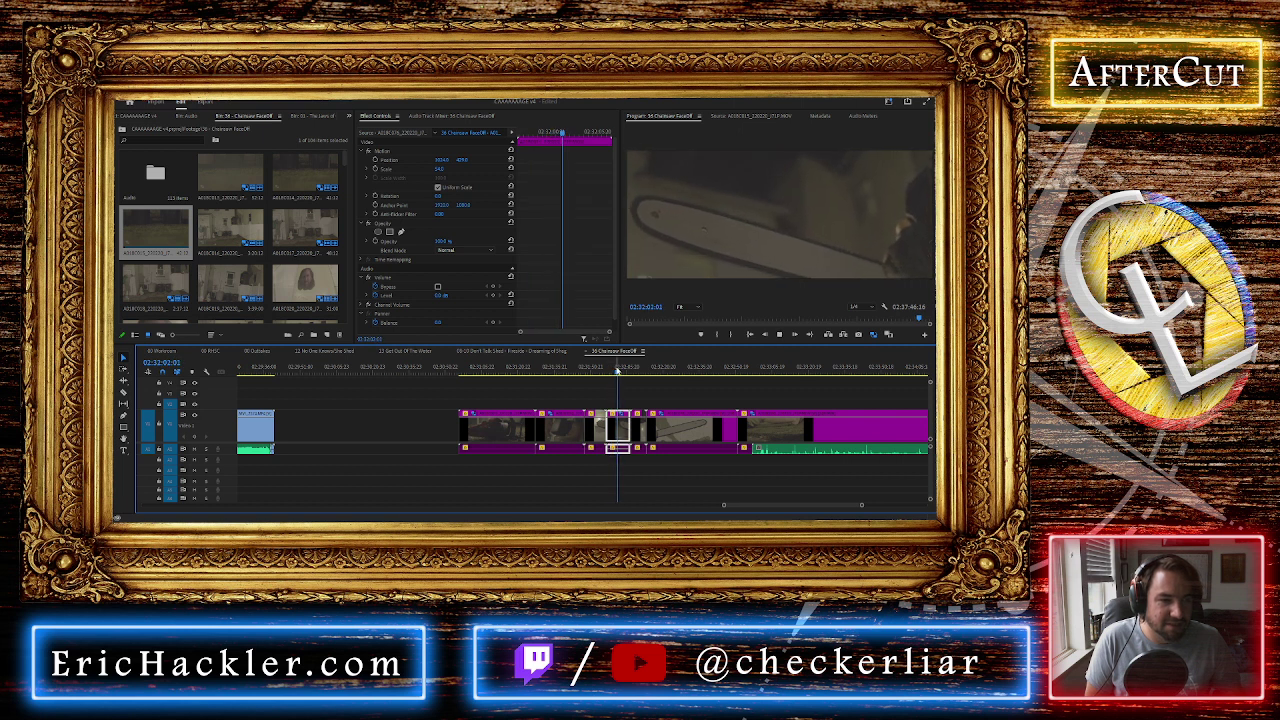
pyautogui.click(636, 371)
pyautogui.moveTo(637, 371); pyautogui.dragTo(553, 353)
pyautogui.press('space')
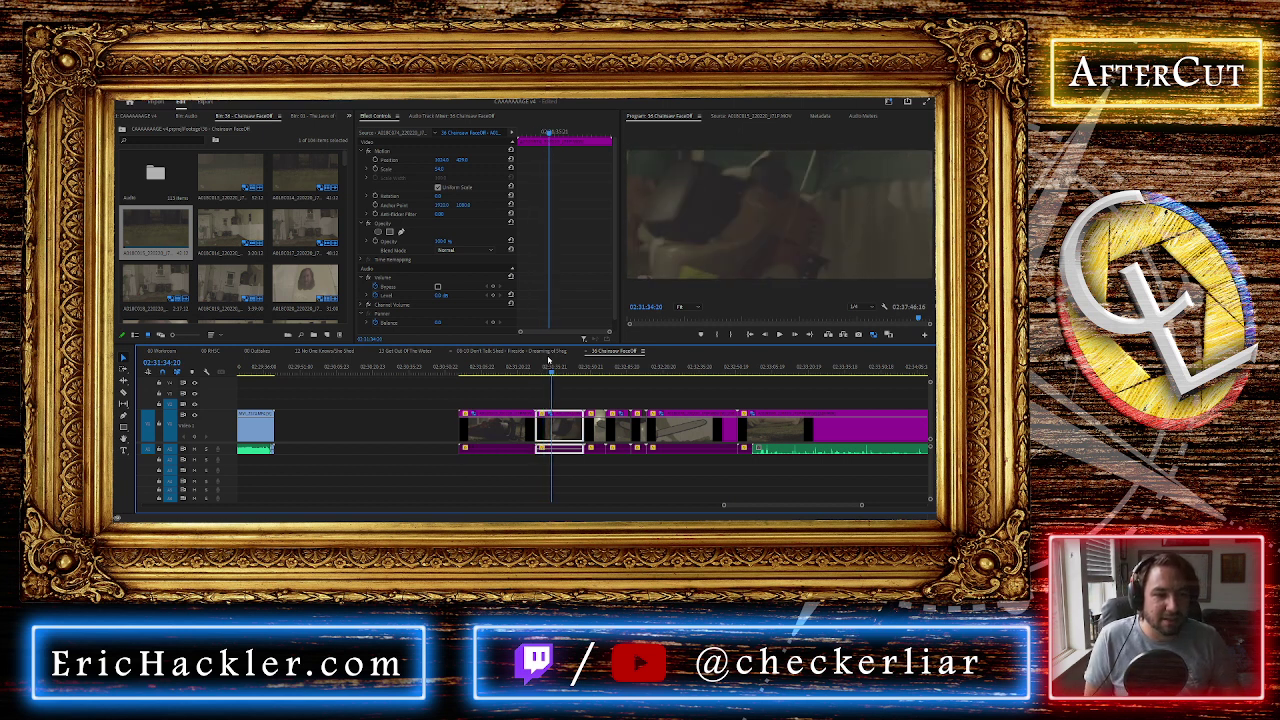
pyautogui.moveTo(553, 372); pyautogui.dragTo(567, 377)
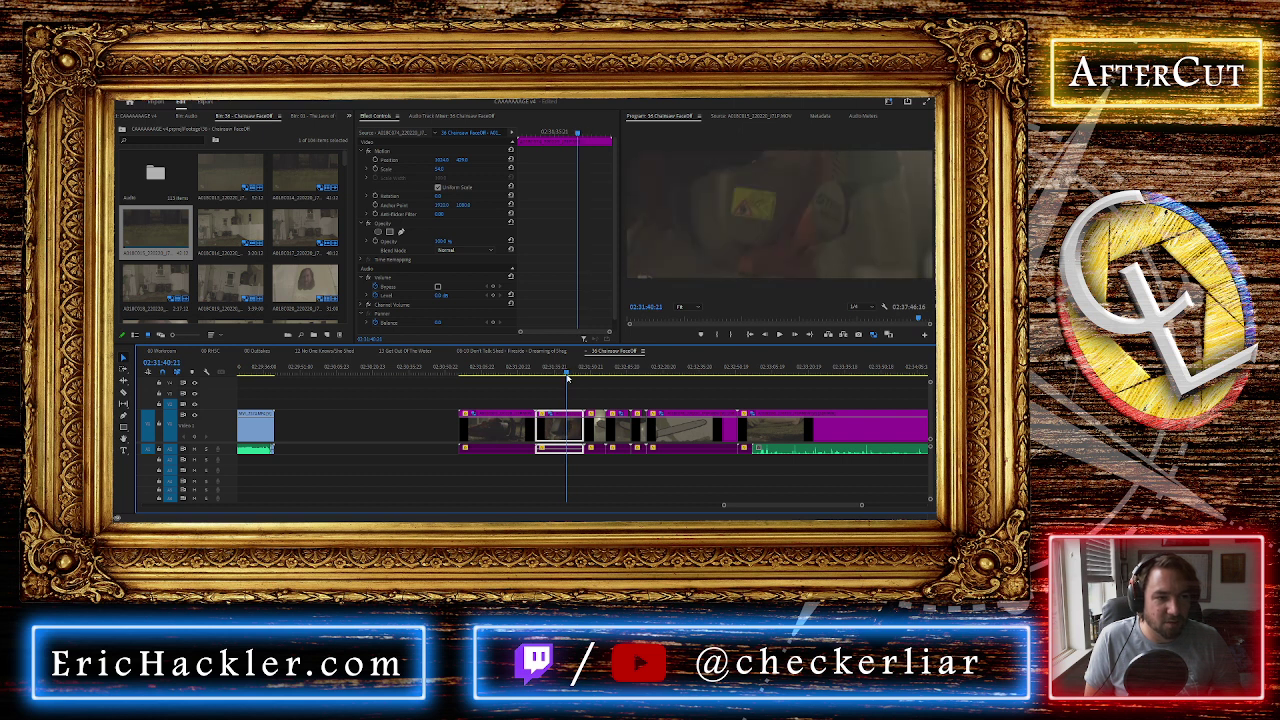
pyautogui.click(596, 374)
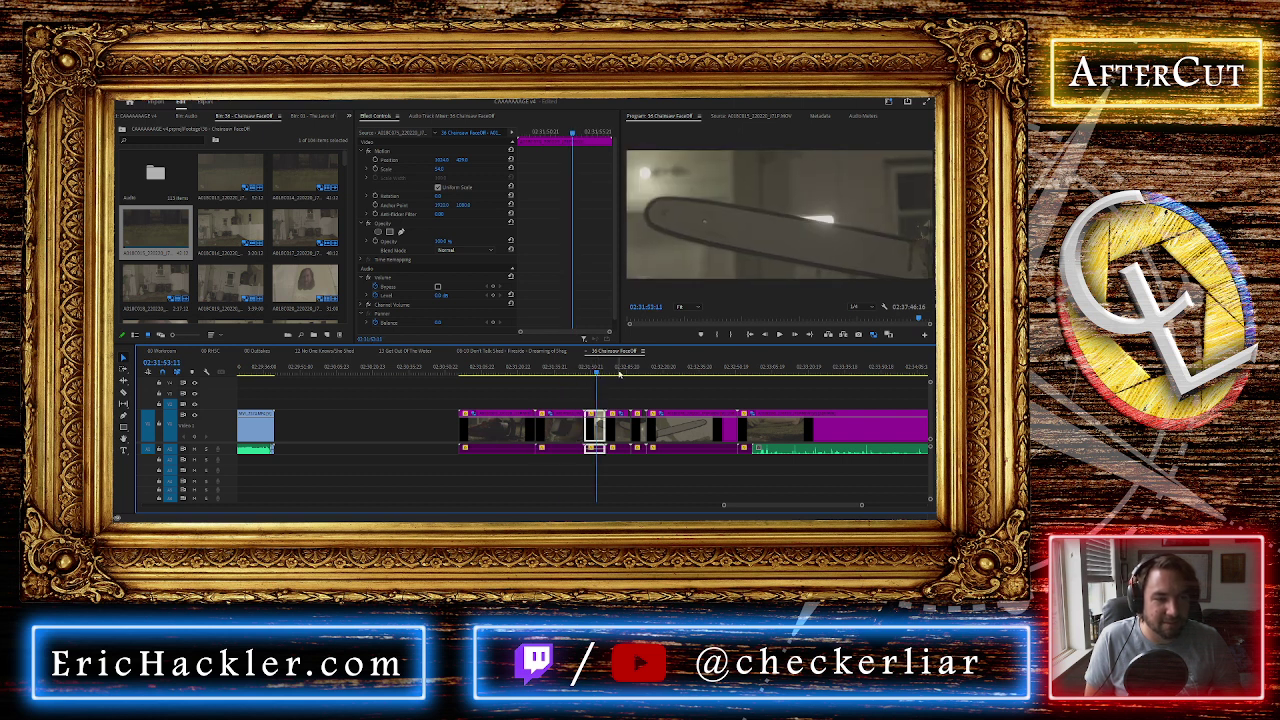
pyautogui.click(619, 372)
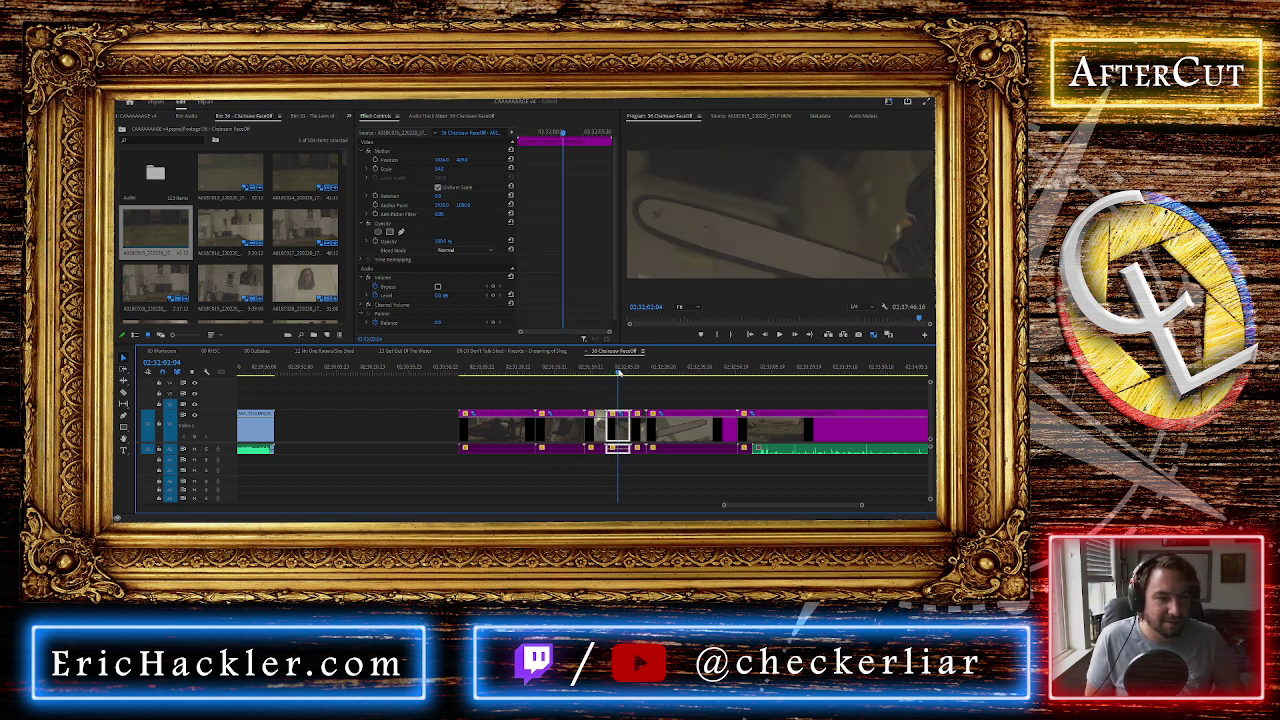
pyautogui.press('space')
pyautogui.moveTo(630, 372); pyautogui.dragTo(666, 373)
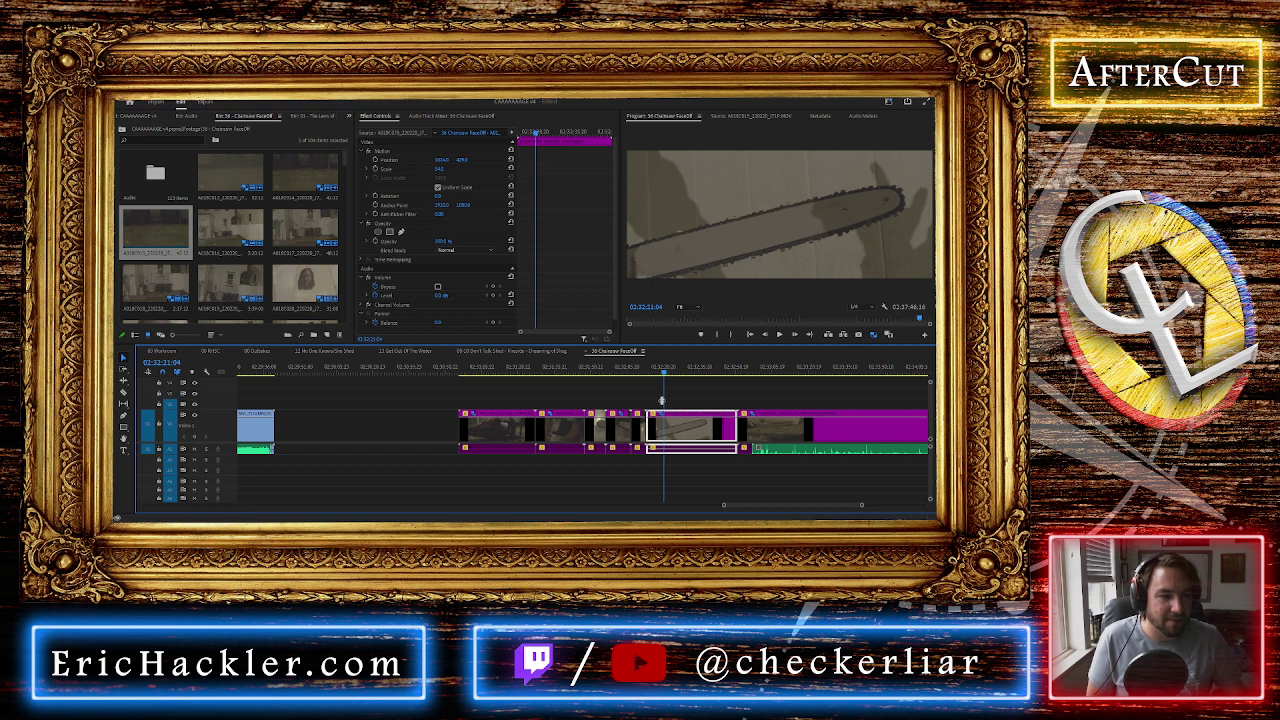
# Check where the chainsaw inserts sit among the neighbouring clips and save the project
pyautogui.press('-')
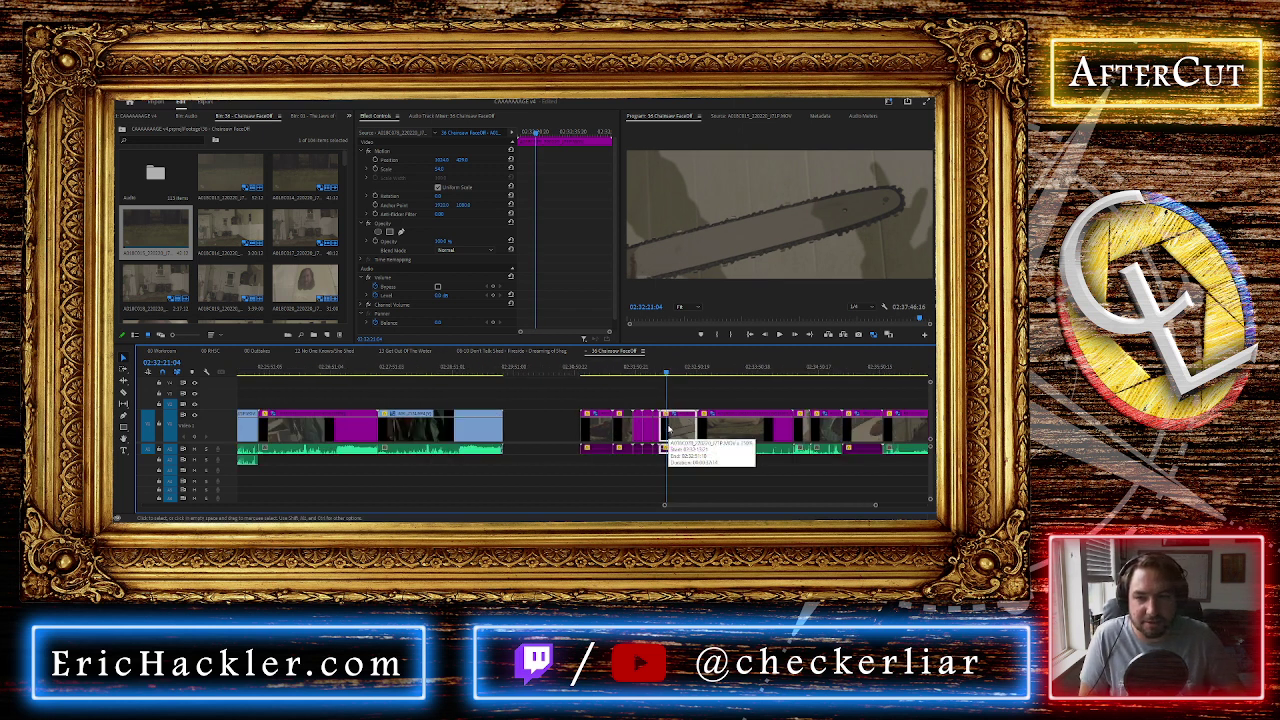
pyautogui.scroll(-4, 640, 430)
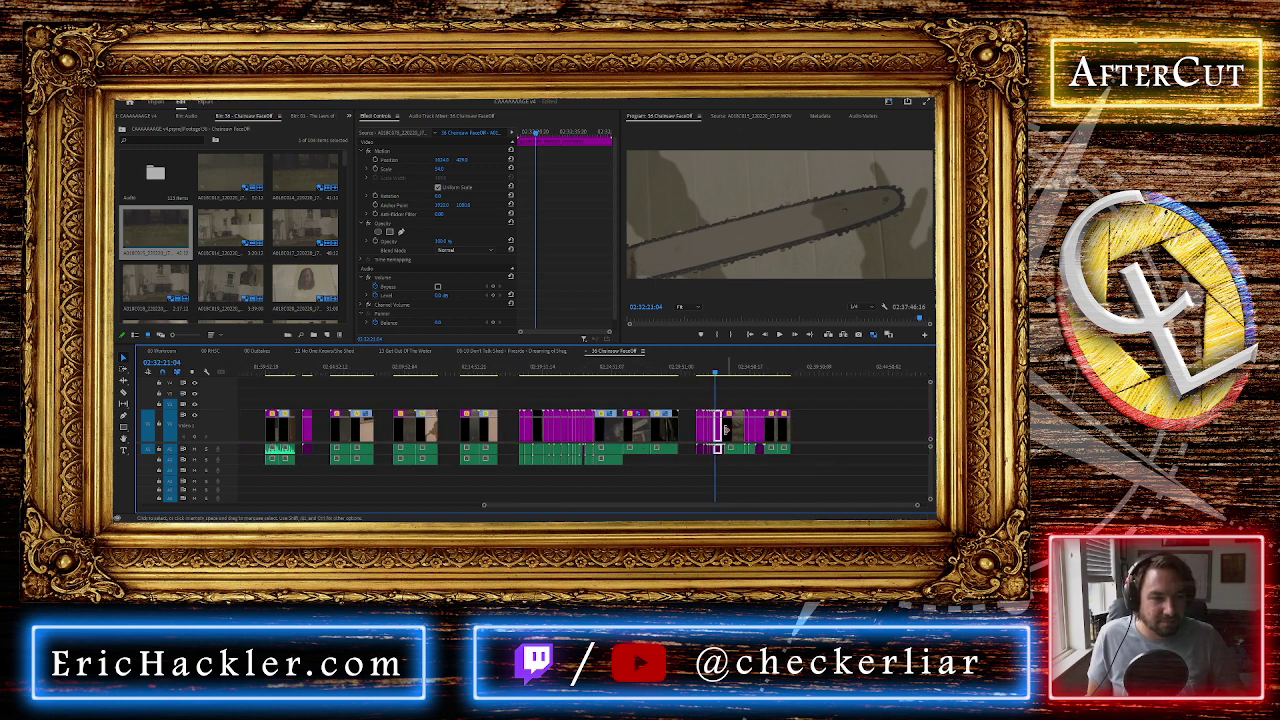
pyautogui.scroll(1, 705, 428)
pyautogui.press('=')
pyautogui.press('=')
pyautogui.press('=')
pyautogui.press('=')
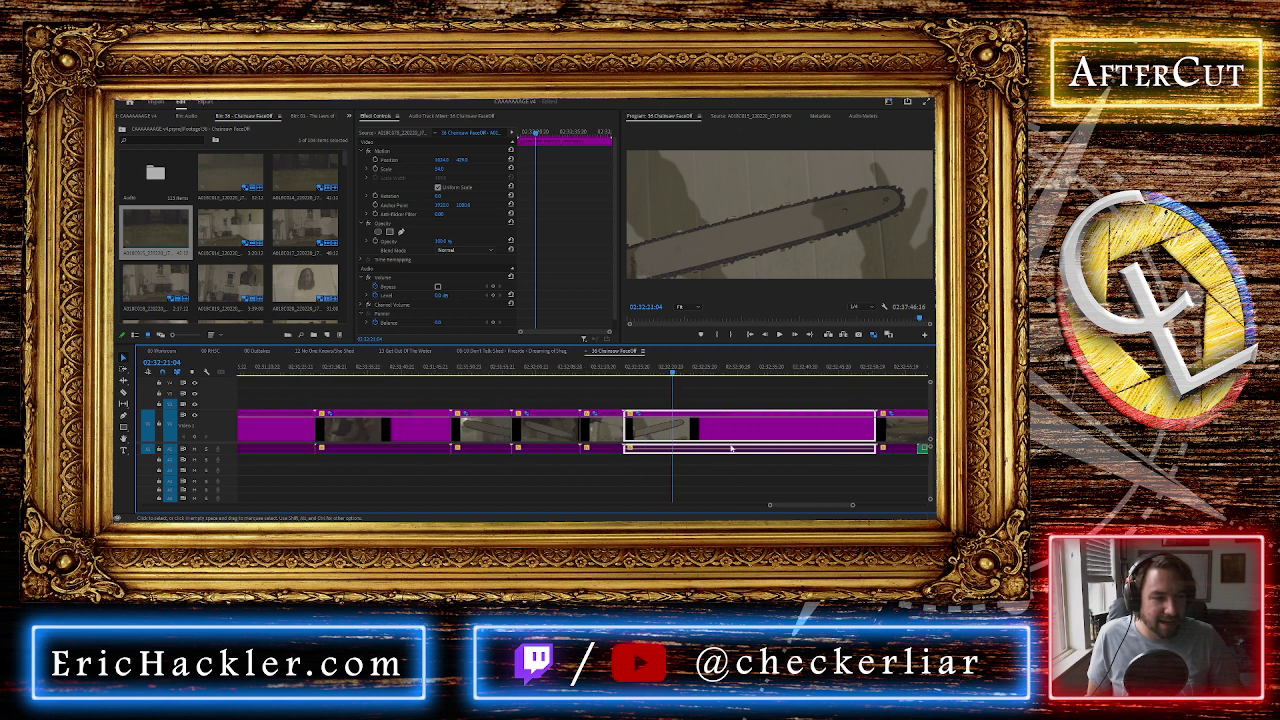
pyautogui.scroll(-1, 731, 448)
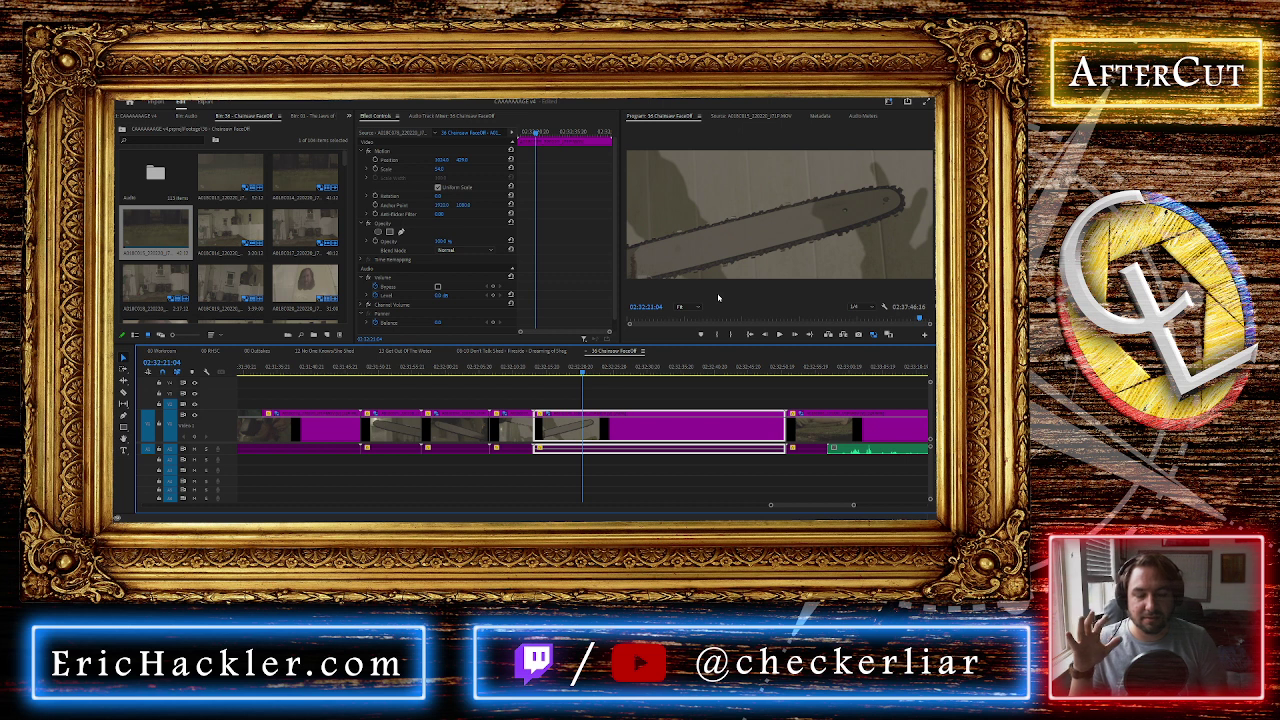
pyautogui.hotkey('ctrl', 's')
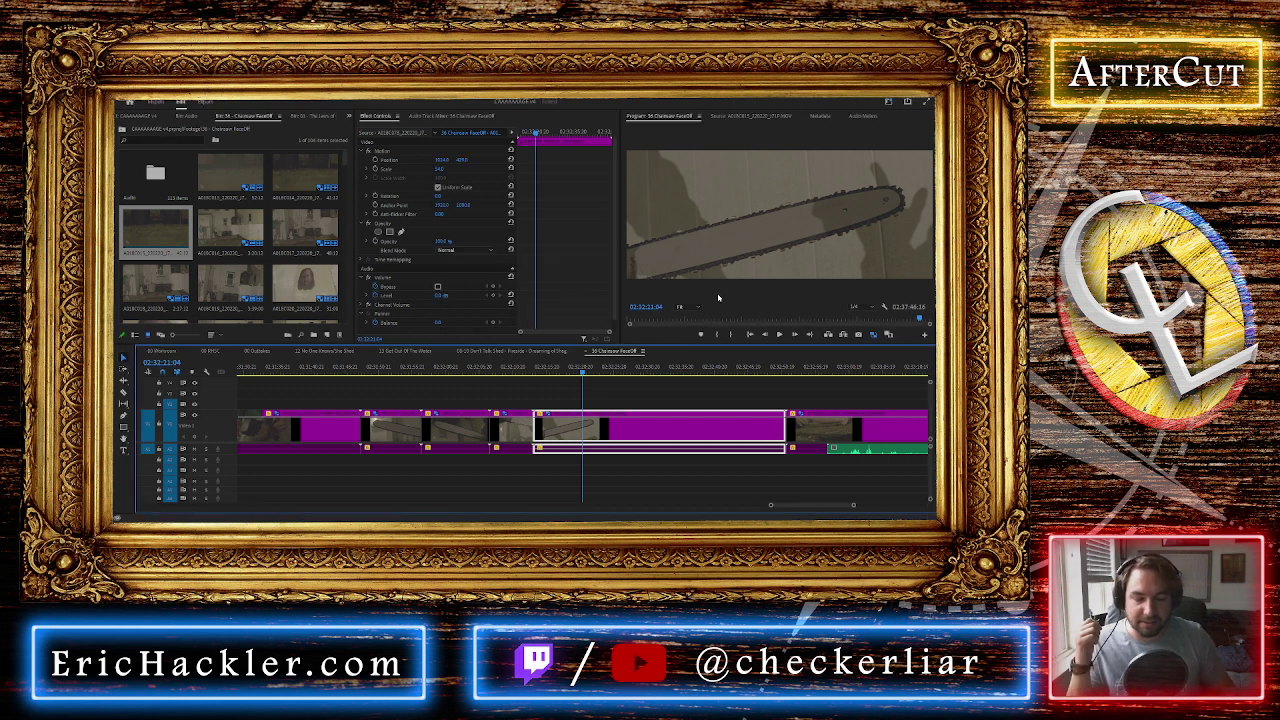
# Return to the part following the assembled clips and place the playhead on the wide campfire shot at about 00:37:00:14
pyautogui.moveTo(770, 505); pyautogui.dragTo(216, 505)
pyautogui.press('=')
pyautogui.press('=')
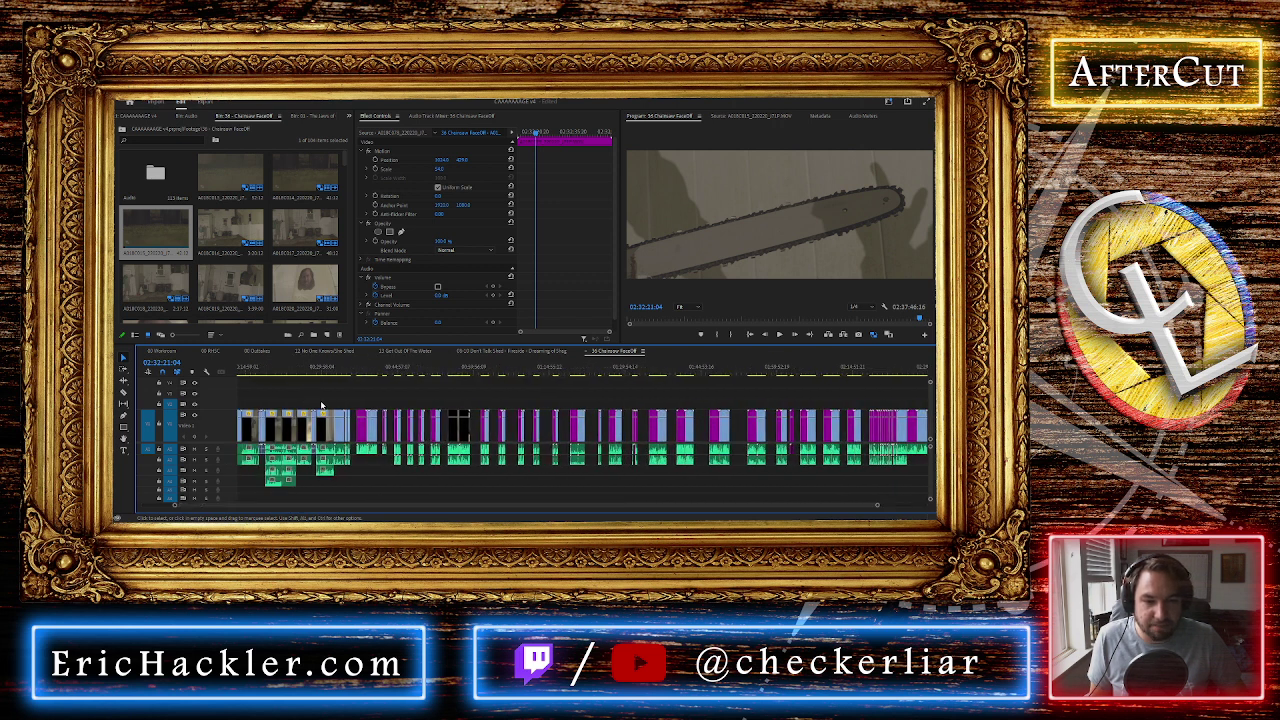
pyautogui.click(396, 372)
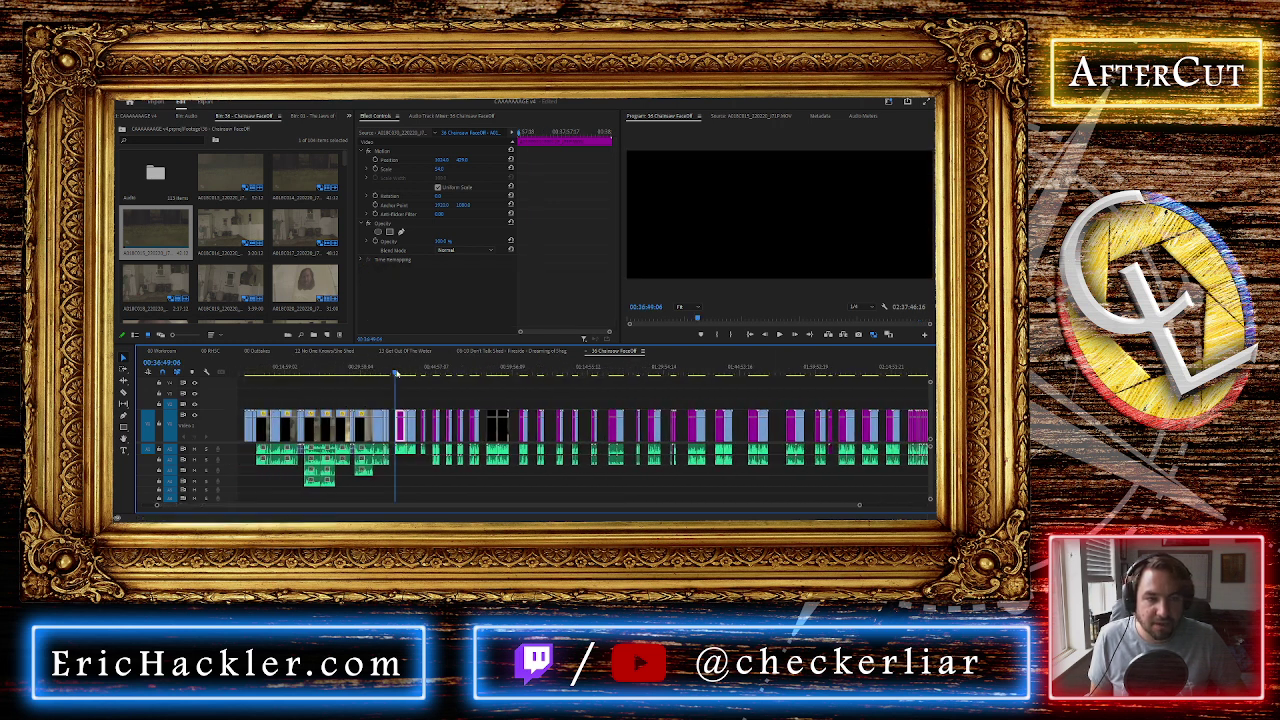
pyautogui.press('=')
pyautogui.press('=')
pyautogui.click(391, 372)
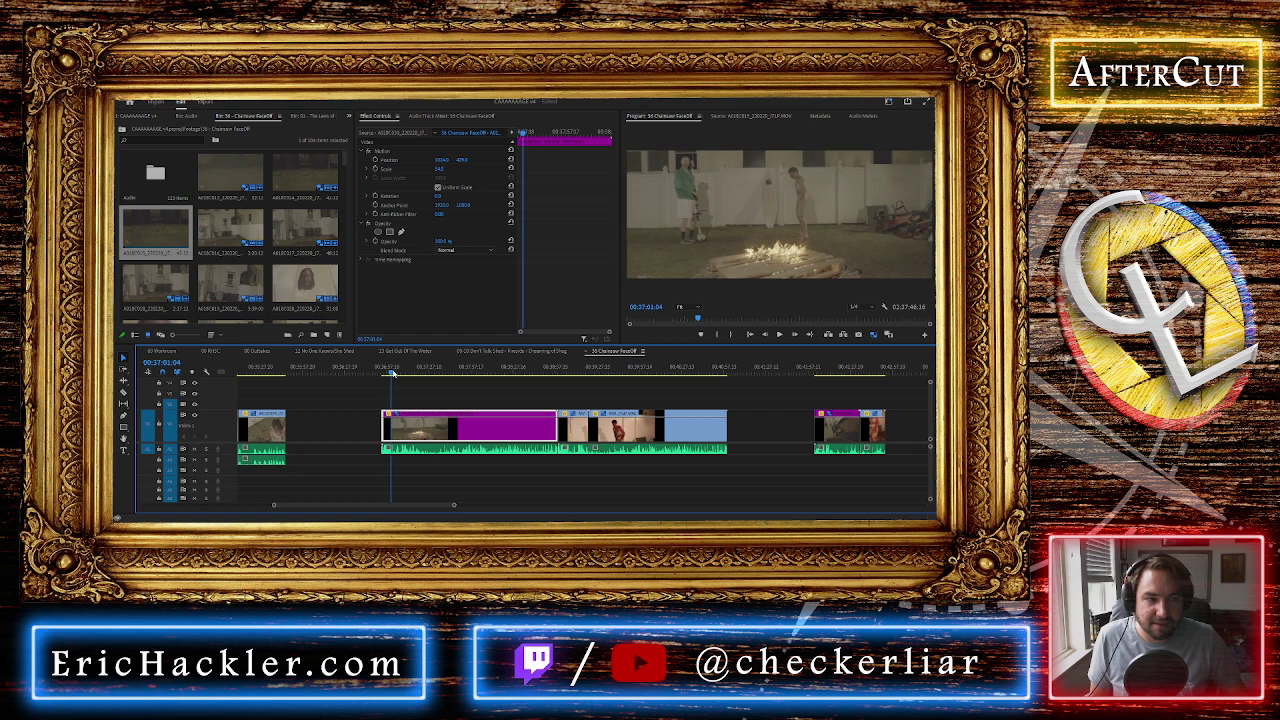
pyautogui.press('=')
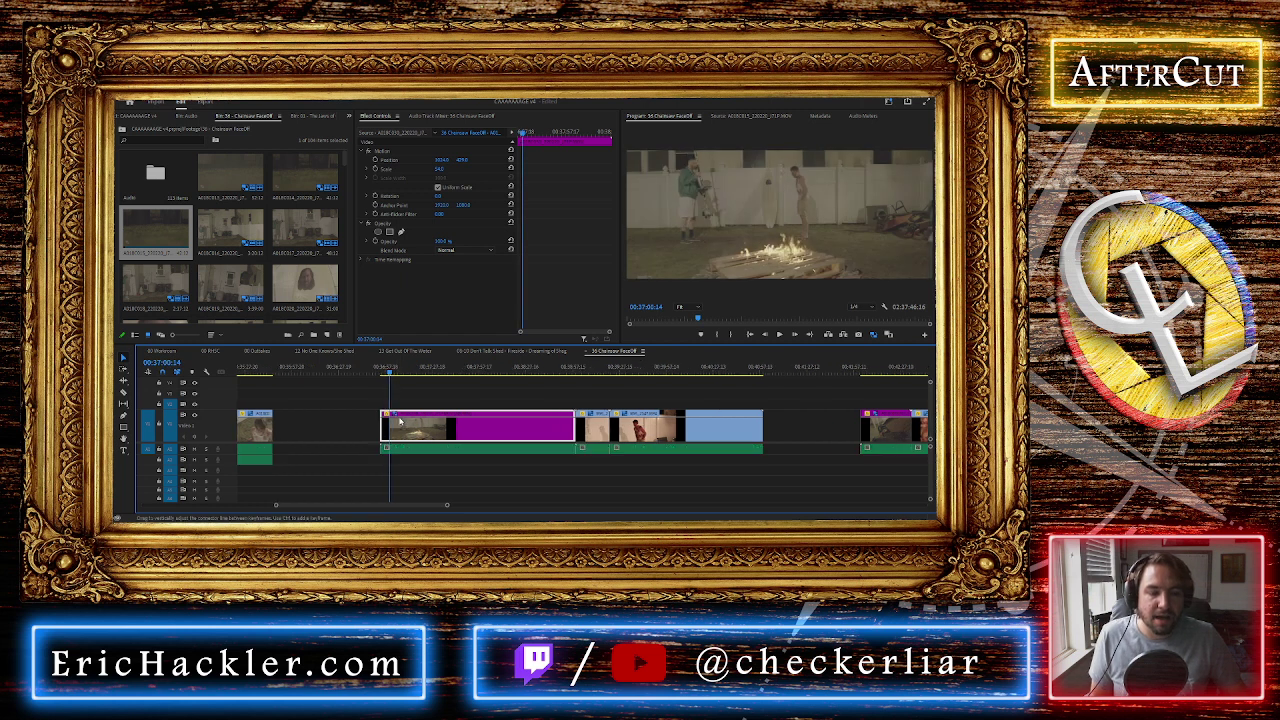
# Skim the close-up clips following the wide campfire shot, playing from about 00:39:41 and checking the frame at 00:39:47:18
pyautogui.press('=')
pyautogui.click(740, 428)
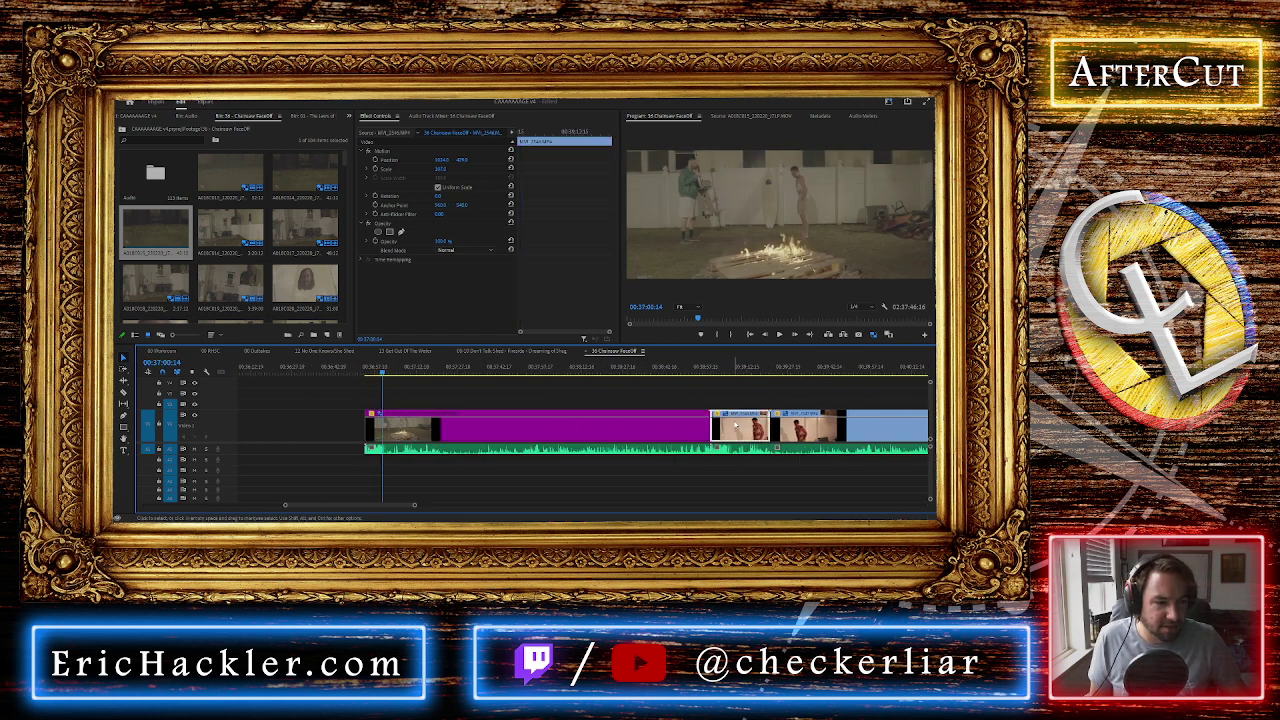
pyautogui.click(411, 424)
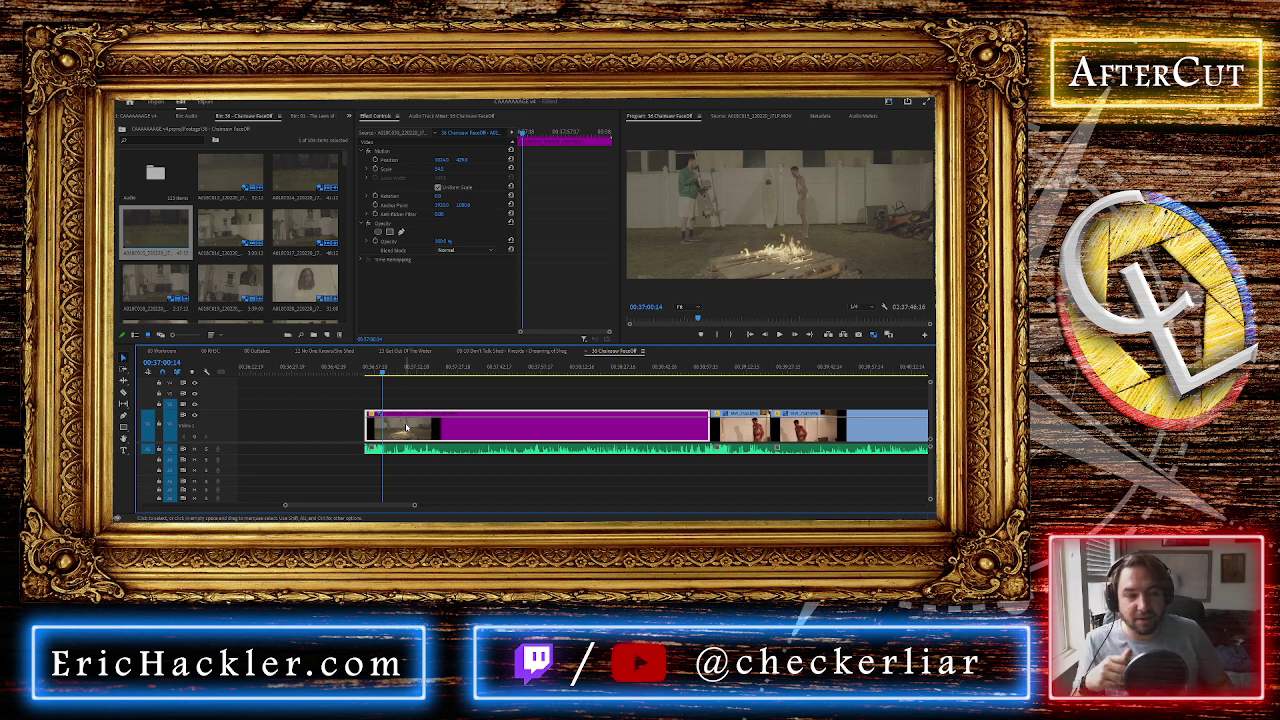
pyautogui.moveTo(722, 375); pyautogui.dragTo(823, 380)
pyautogui.press('space')
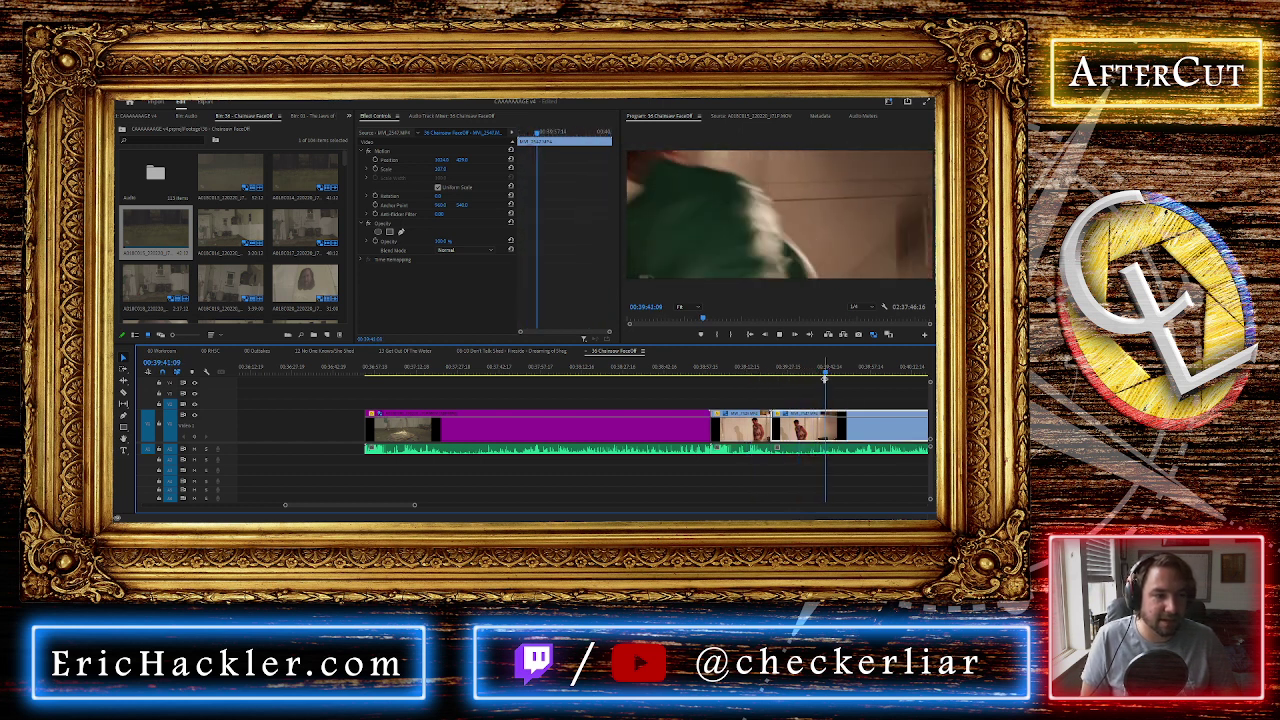
pyautogui.press('space')
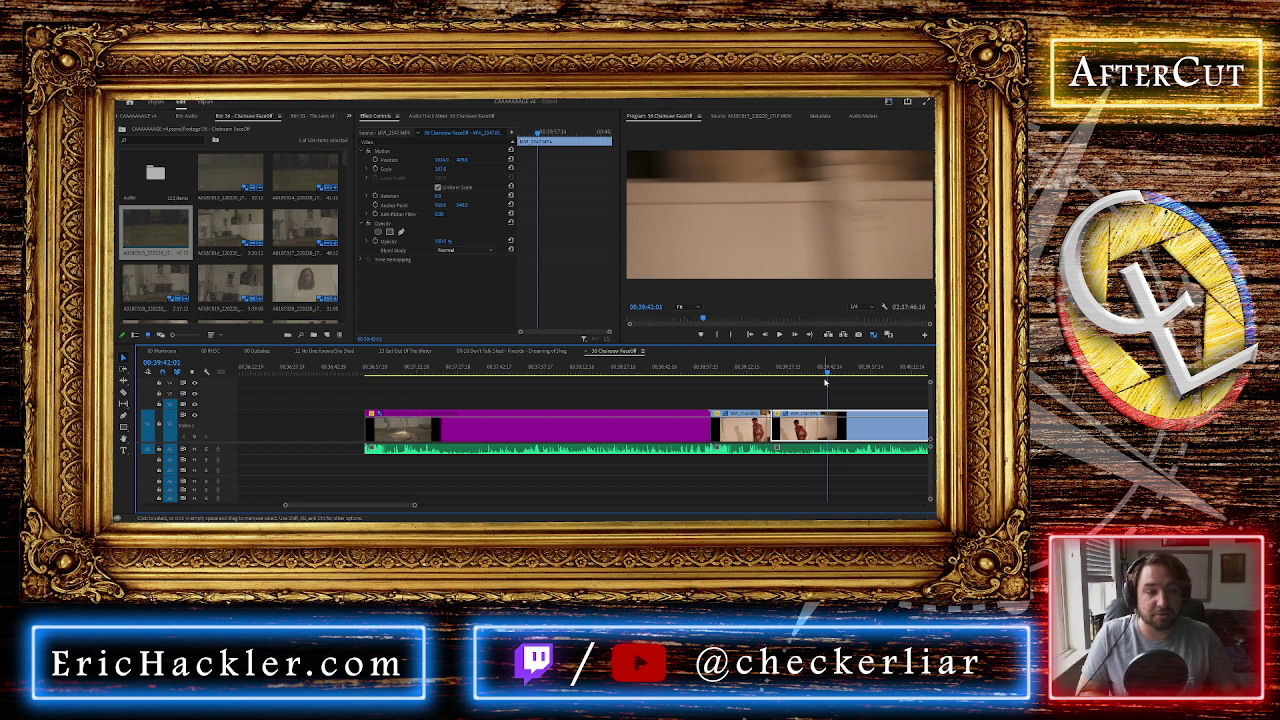
pyautogui.click(845, 370)
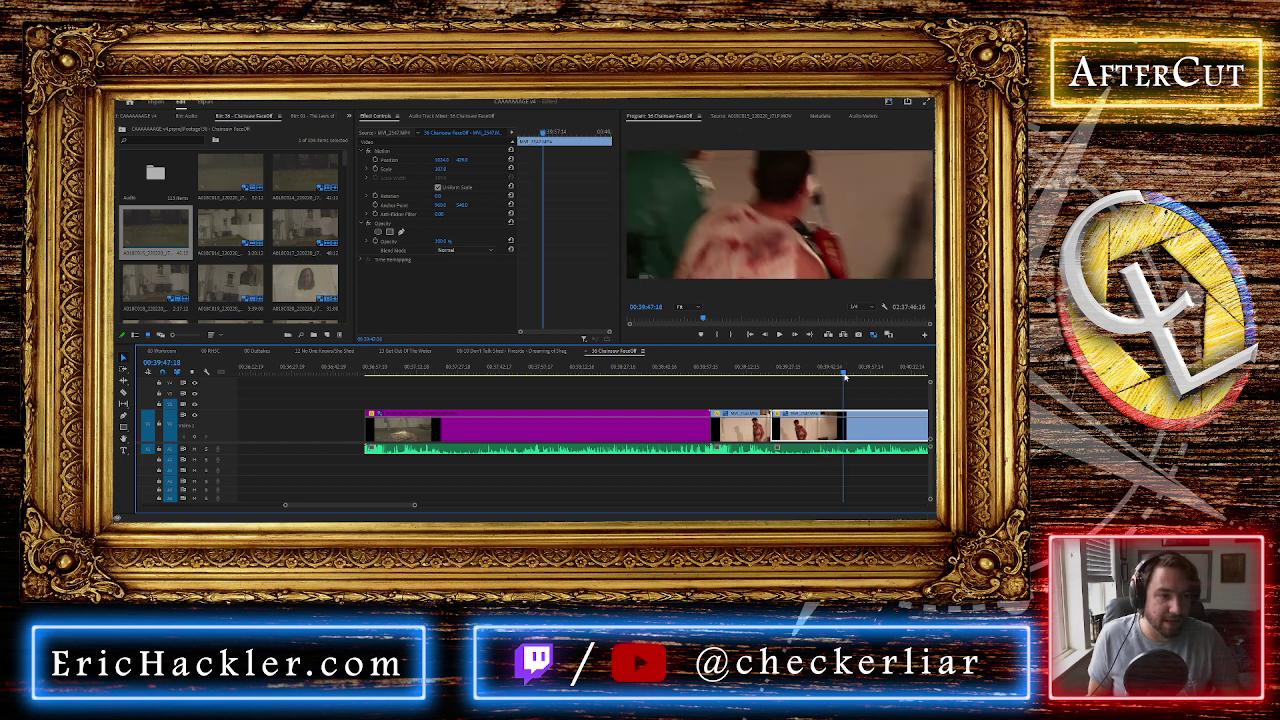
# Go back to the chainsaw inserts near the end of the sequence and view the blade close-up around 02:31:53
pyautogui.press('-')
pyautogui.press('-')
pyautogui.press('-')
pyautogui.scroll(-5, 817, 429)
pyautogui.keyDown('alt'); pyautogui.scroll(-3, 817, 429); pyautogui.keyUp('alt')
pyautogui.scroll(-12, 817, 429)
pyautogui.scroll(-15, 818, 430)
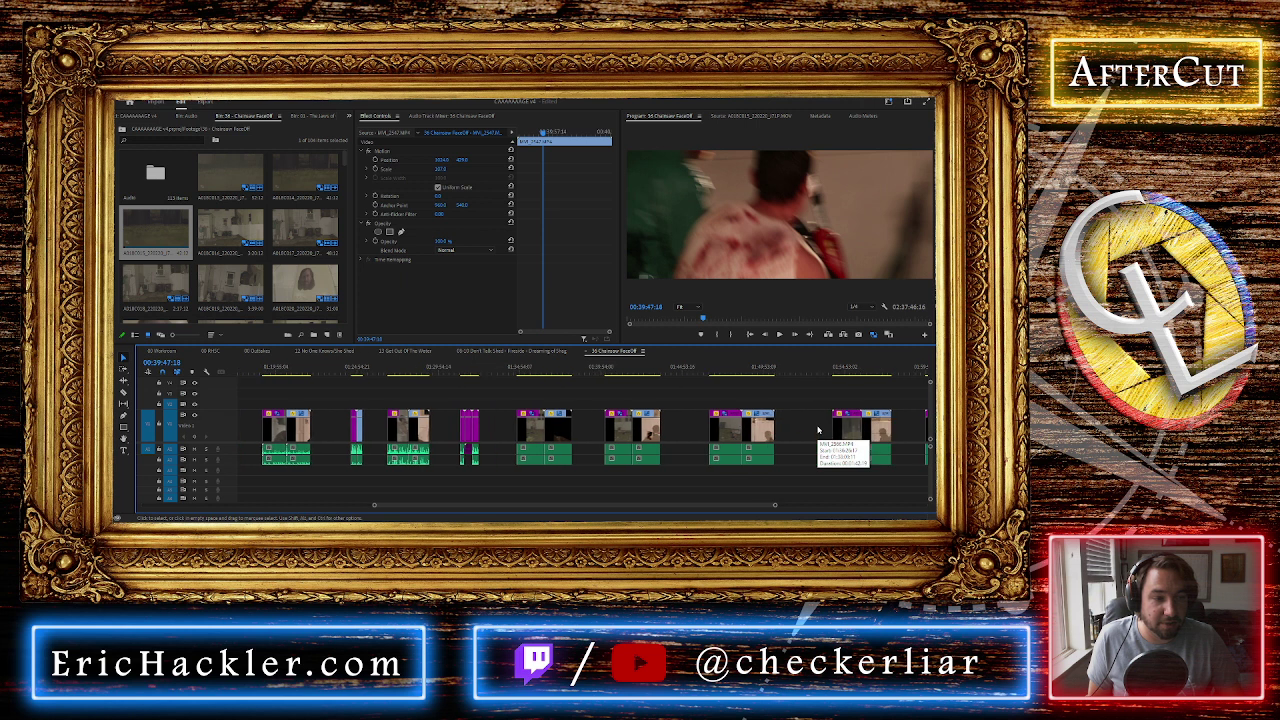
pyautogui.scroll(-5, 818, 430)
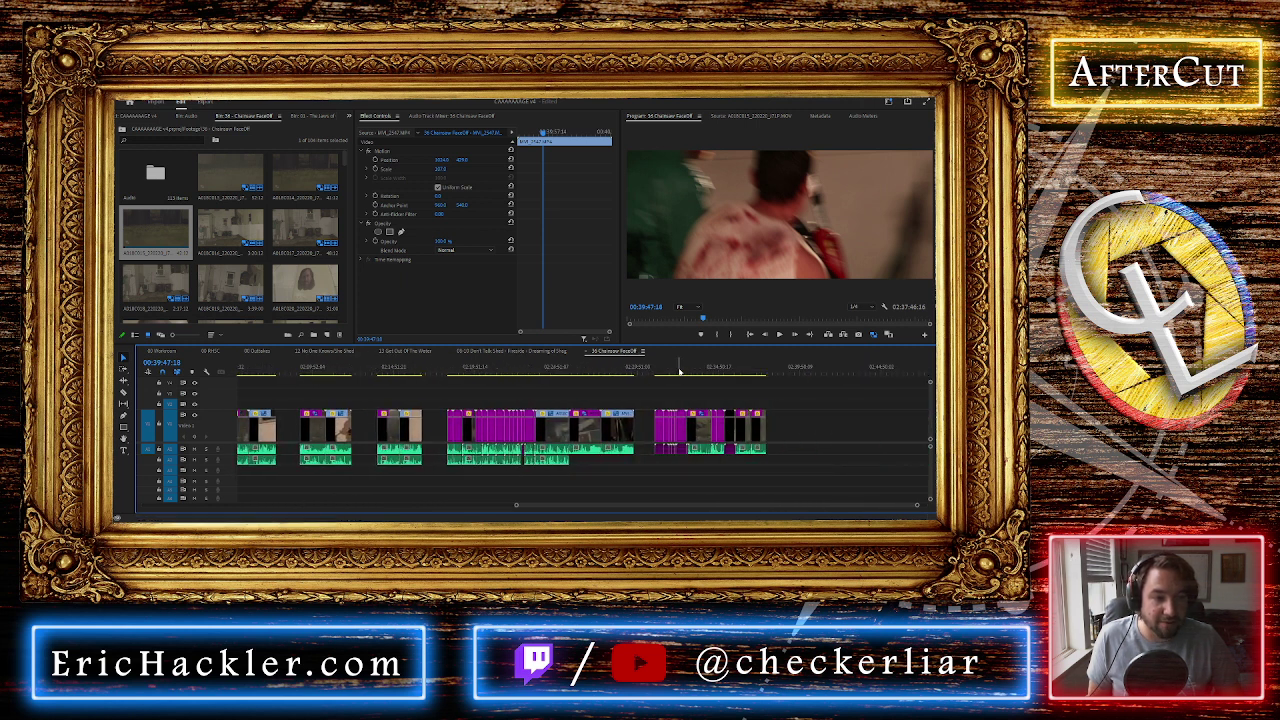
pyautogui.click(671, 370)
pyautogui.scroll(6, 671, 372)
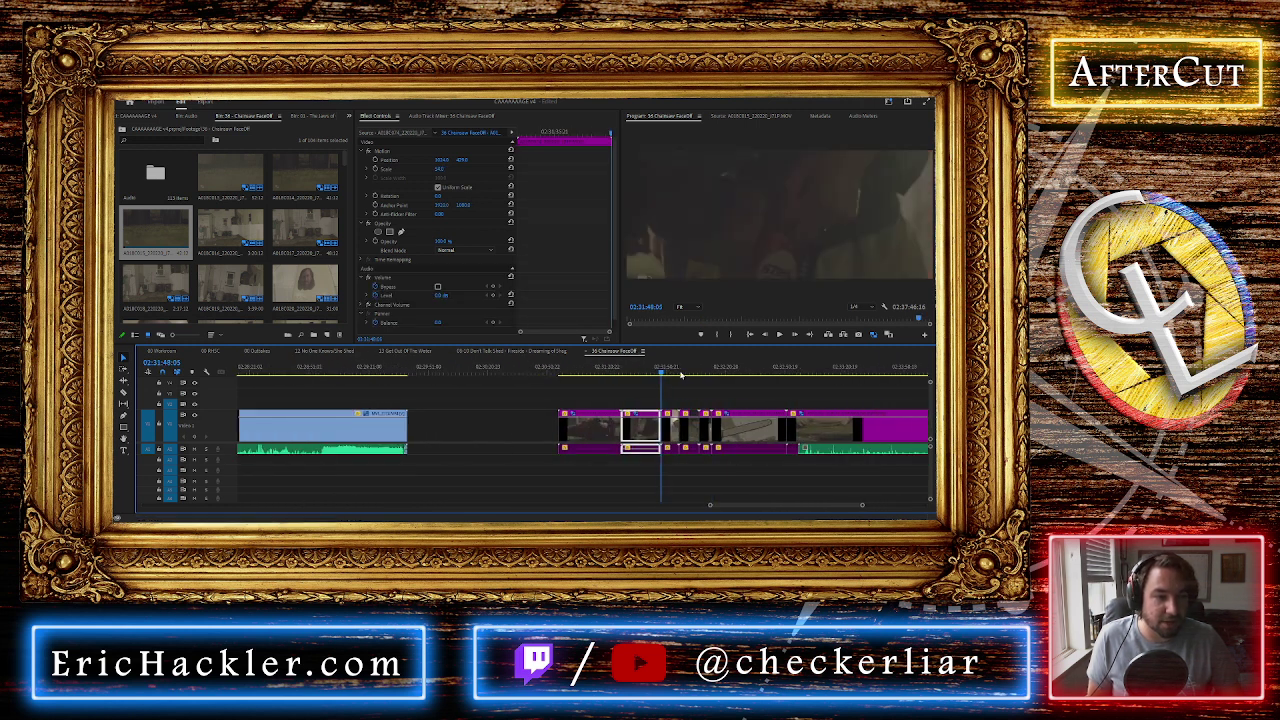
pyautogui.moveTo(664, 372); pyautogui.dragTo(668, 373)
pyautogui.press('space')
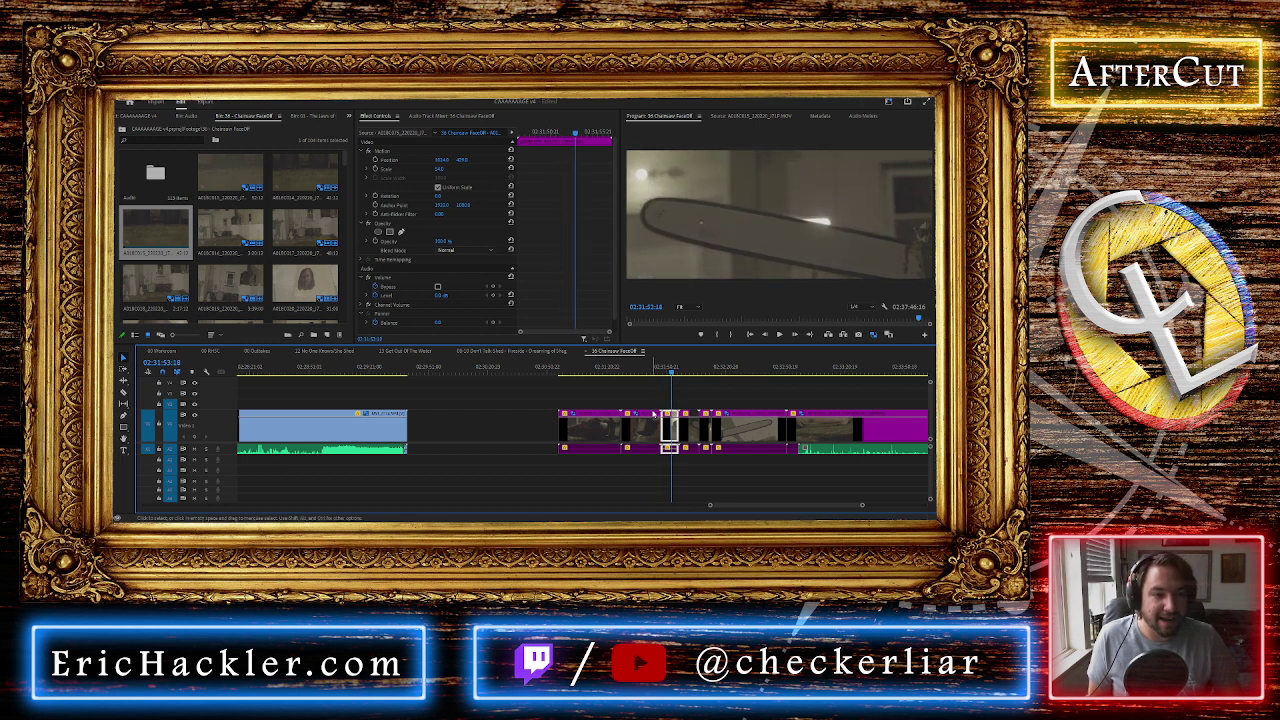
# Return to the wide campfire shot and skim through it to about 00:37:42:21
pyautogui.scroll(-8, 653, 413)
pyautogui.scroll(10, 653, 413)
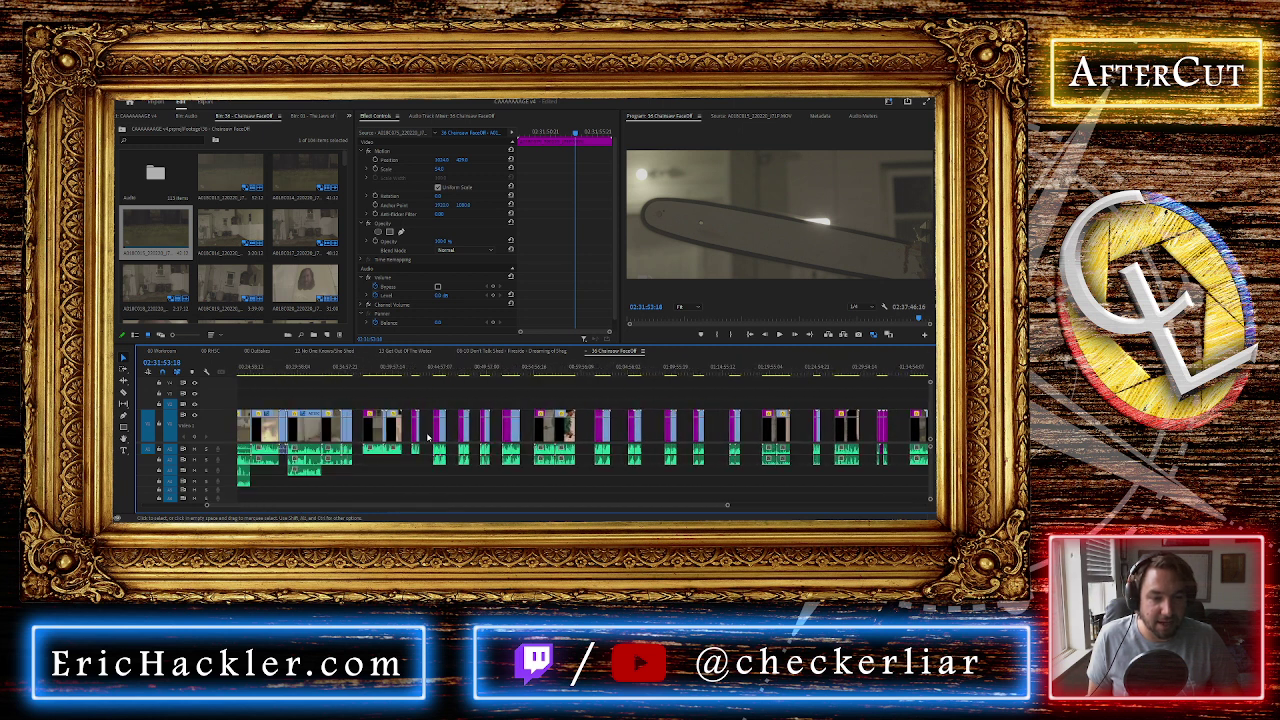
pyautogui.click(507, 370)
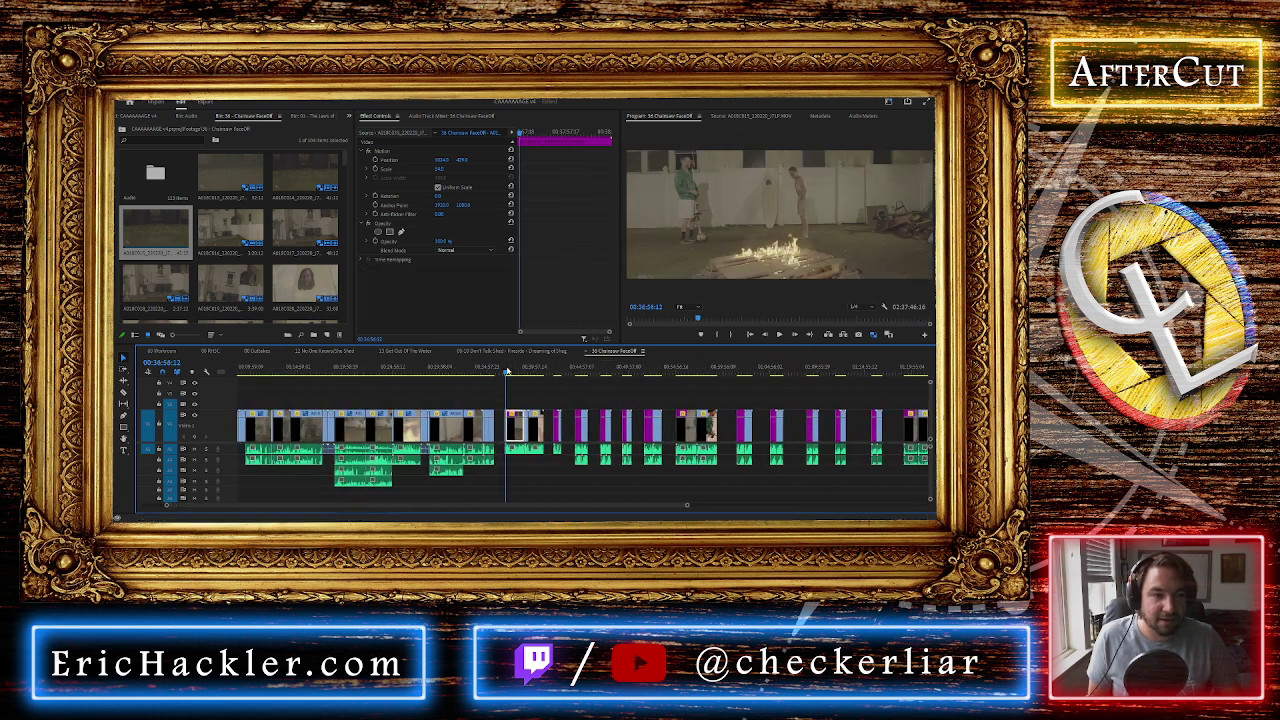
pyautogui.scroll(3, 507, 370)
pyautogui.scroll(1, 510, 371)
pyautogui.moveTo(525, 372); pyautogui.dragTo(546, 374)
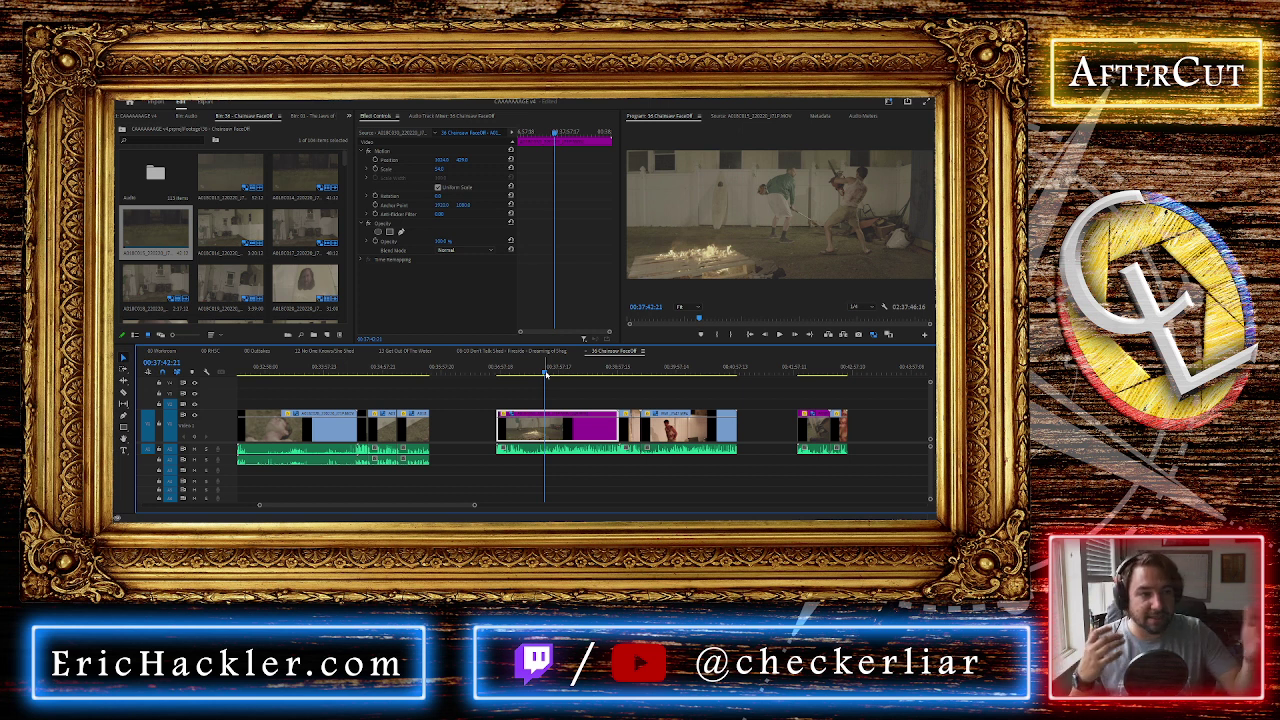
# Play the wide campfire take from near its beginning to find where the usable fight action starts
pyautogui.scroll(4, 559, 428)
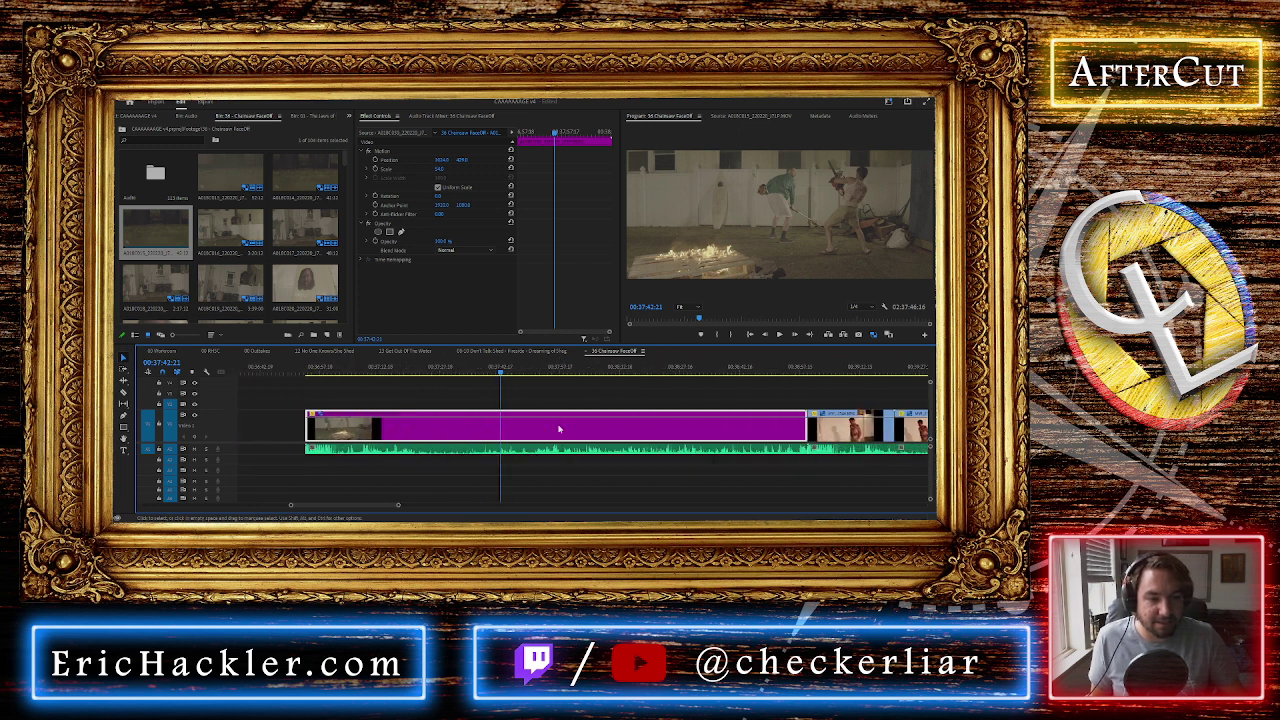
pyautogui.scroll(-3, 559, 428)
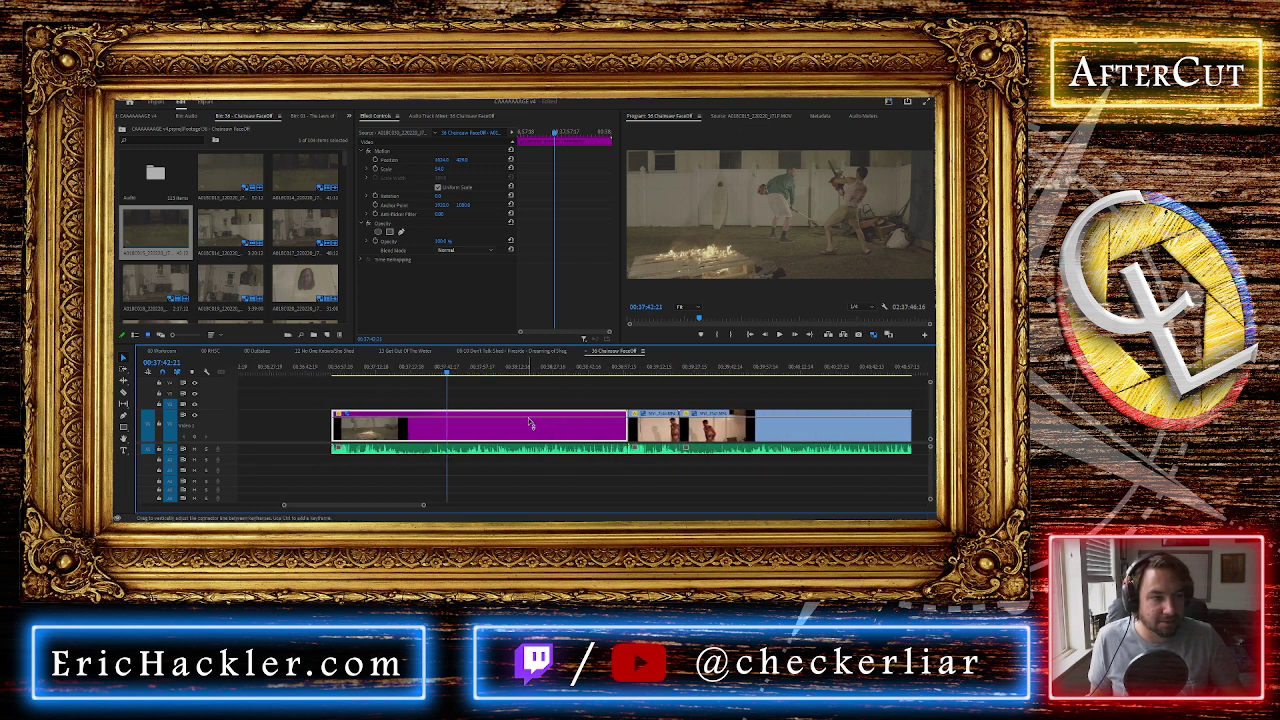
pyautogui.click(370, 370)
pyautogui.click(336, 372)
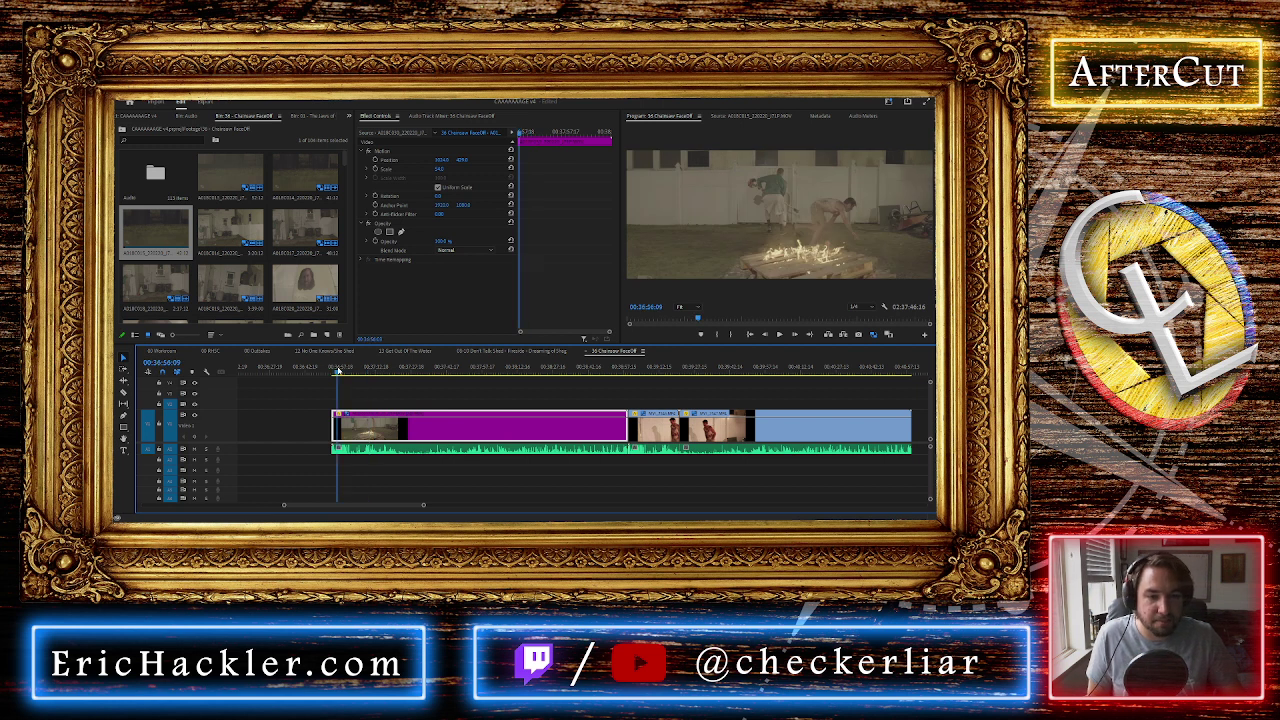
pyautogui.scroll(3, 360, 372)
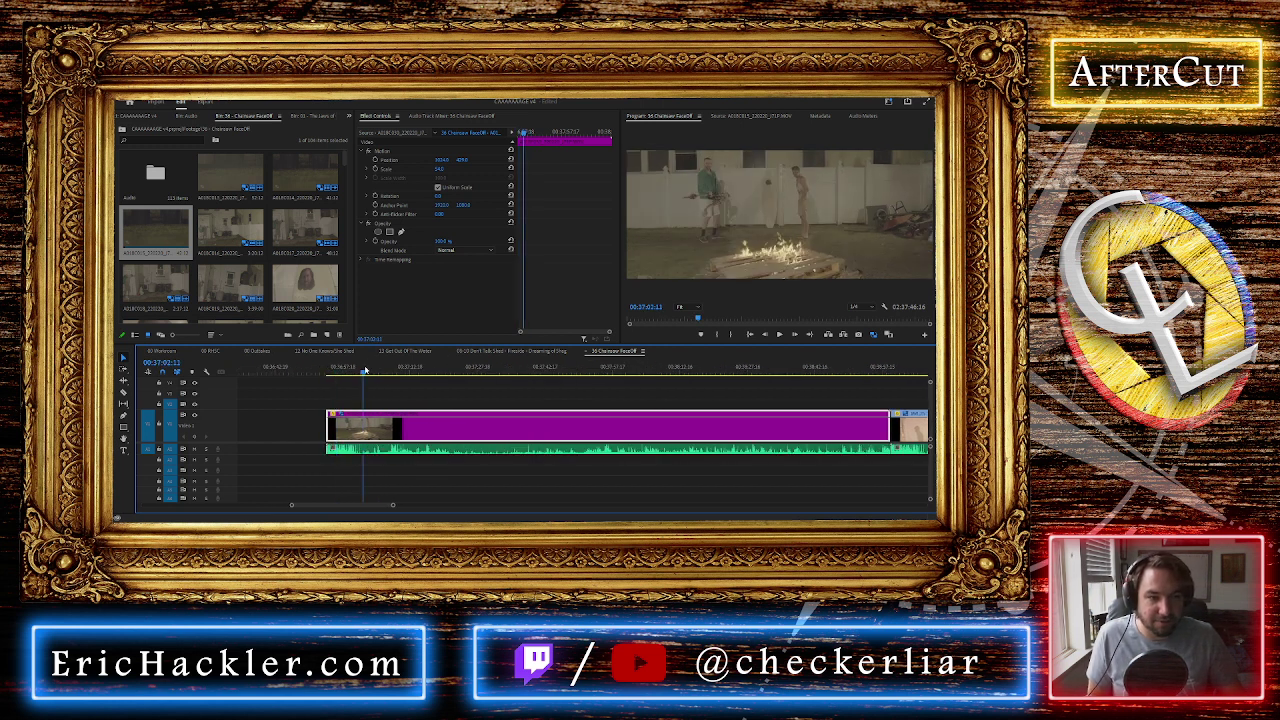
pyautogui.scroll(-3, 366, 370)
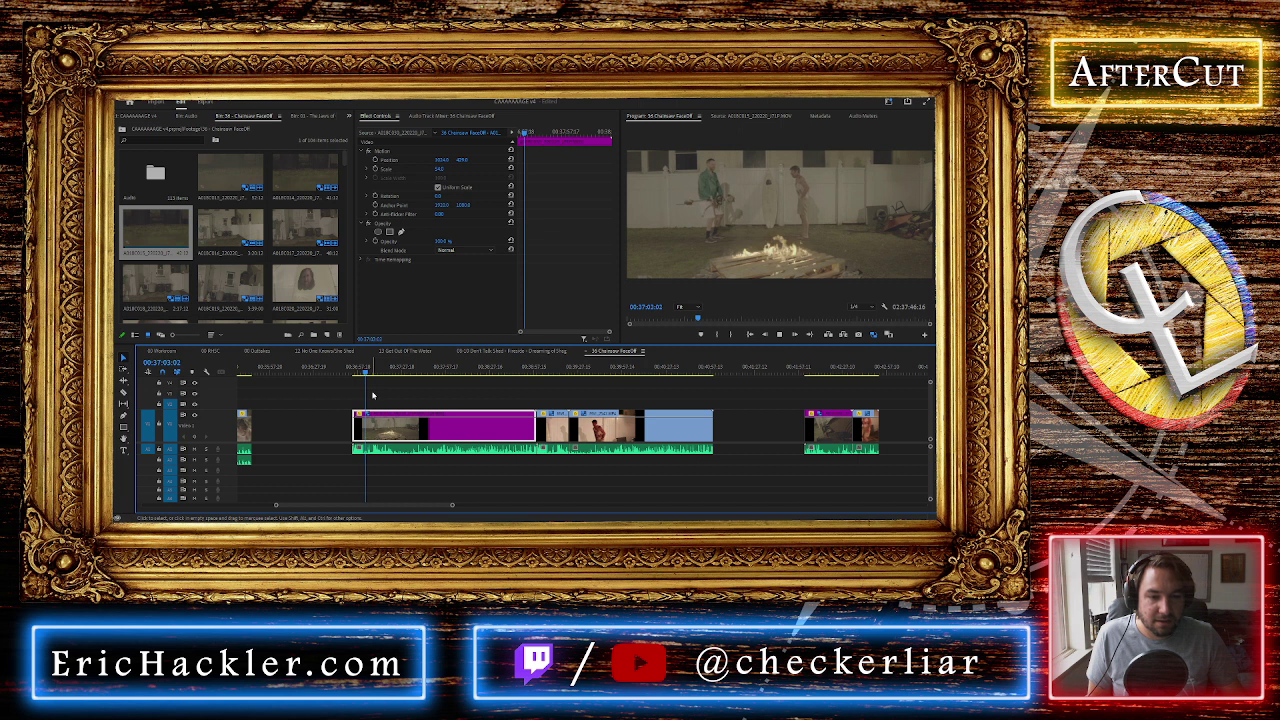
pyautogui.scroll(5, 372, 394)
pyautogui.scroll(-3, 595, 449)
pyautogui.scroll(2, 560, 436)
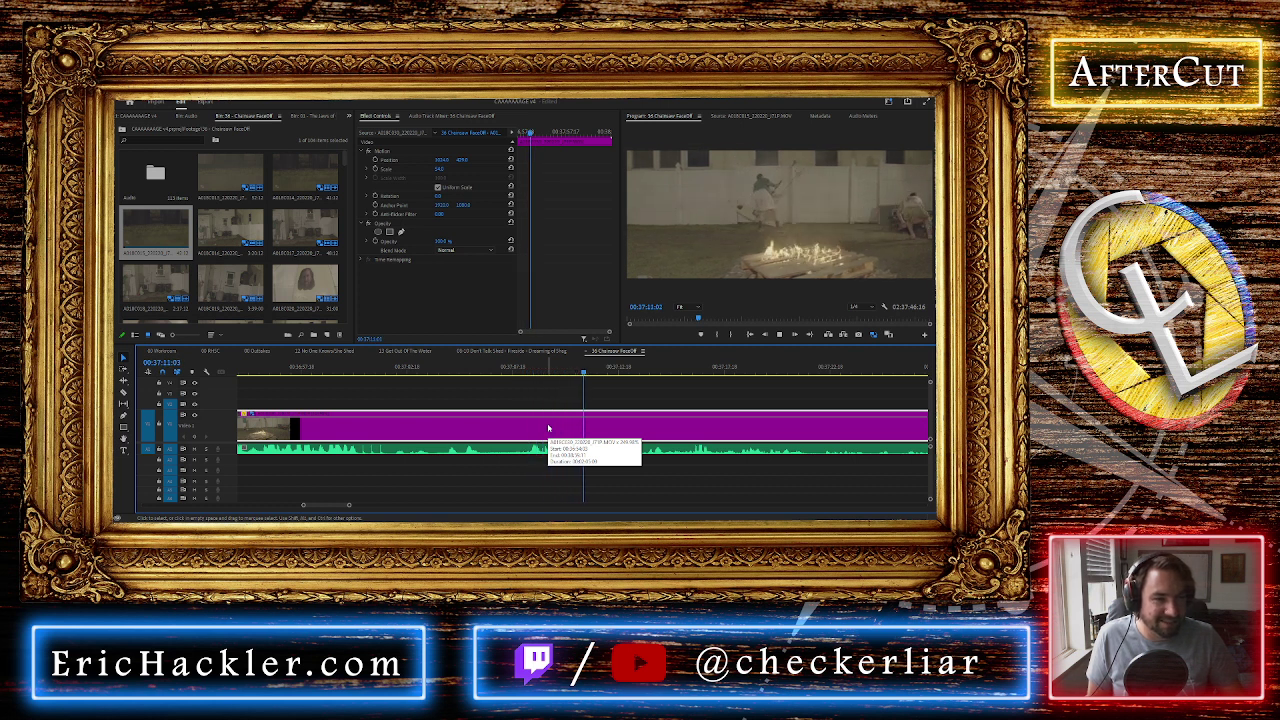
# Split the wide campfire take at 00:37:06:07 and delete the part before the cut
pyautogui.click(434, 367)
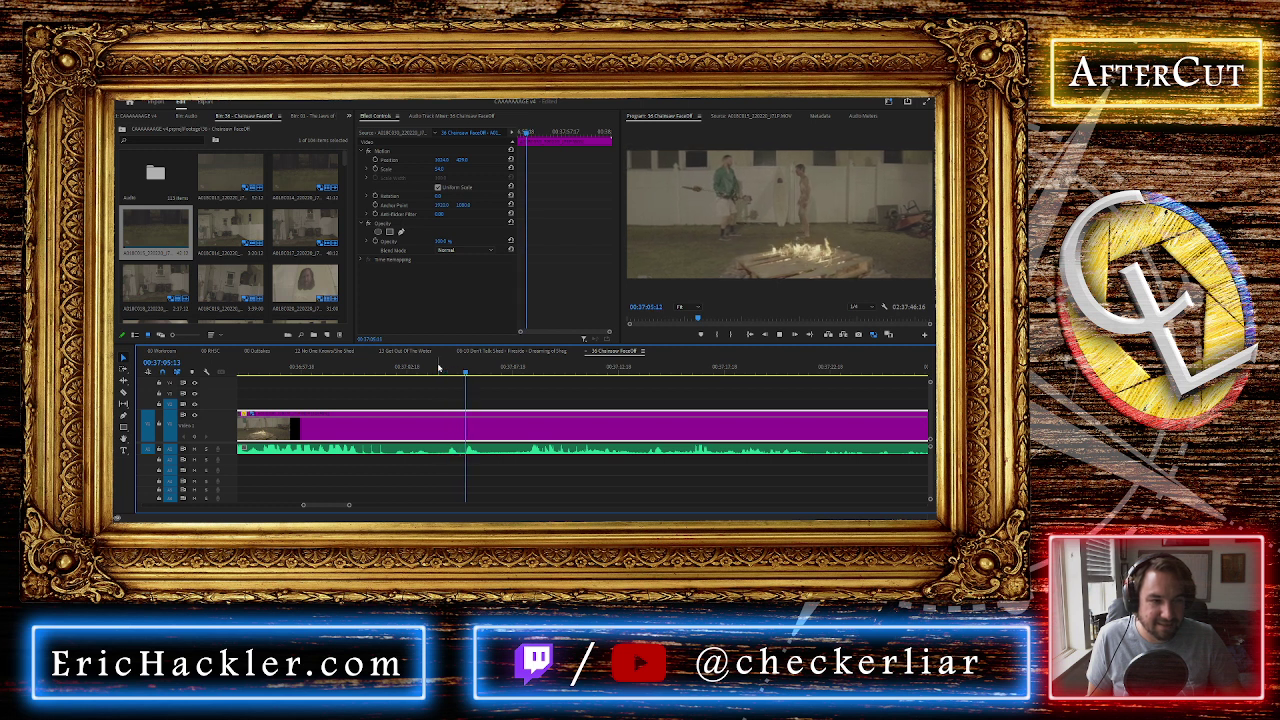
pyautogui.hotkey('ctrl', 'k')
pyautogui.moveTo(414, 398); pyautogui.dragTo(442, 466)
pyautogui.press('Delete')
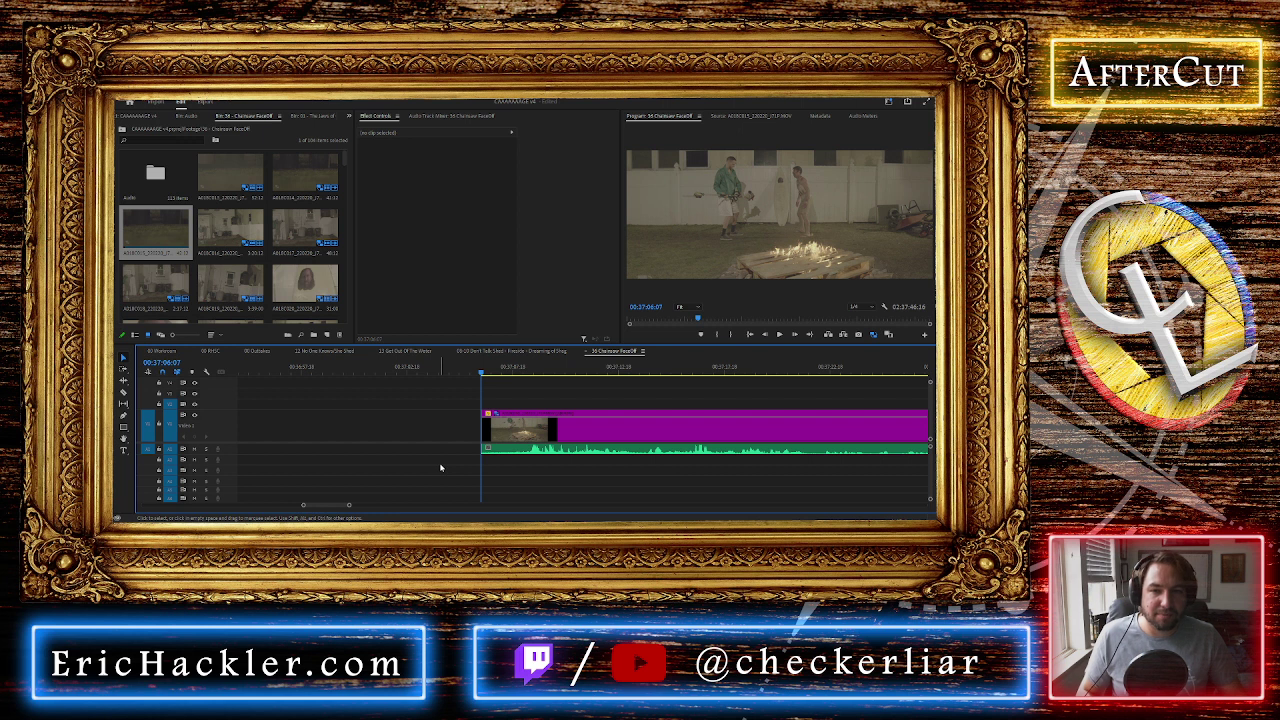
# Review the opening of the trimmed wide take and split it at about 00:37:09:11
pyautogui.scroll(-3, 525, 443)
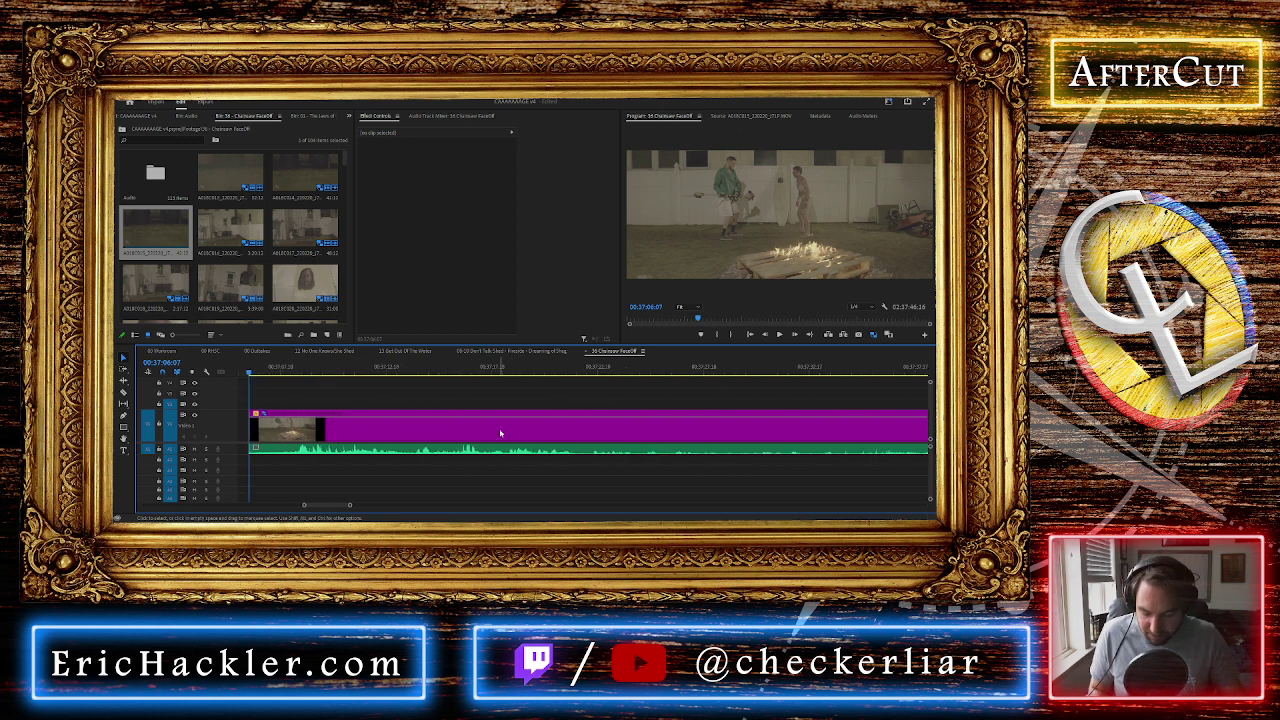
pyautogui.scroll(-4, 499, 430)
pyautogui.scroll(-2, 499, 430)
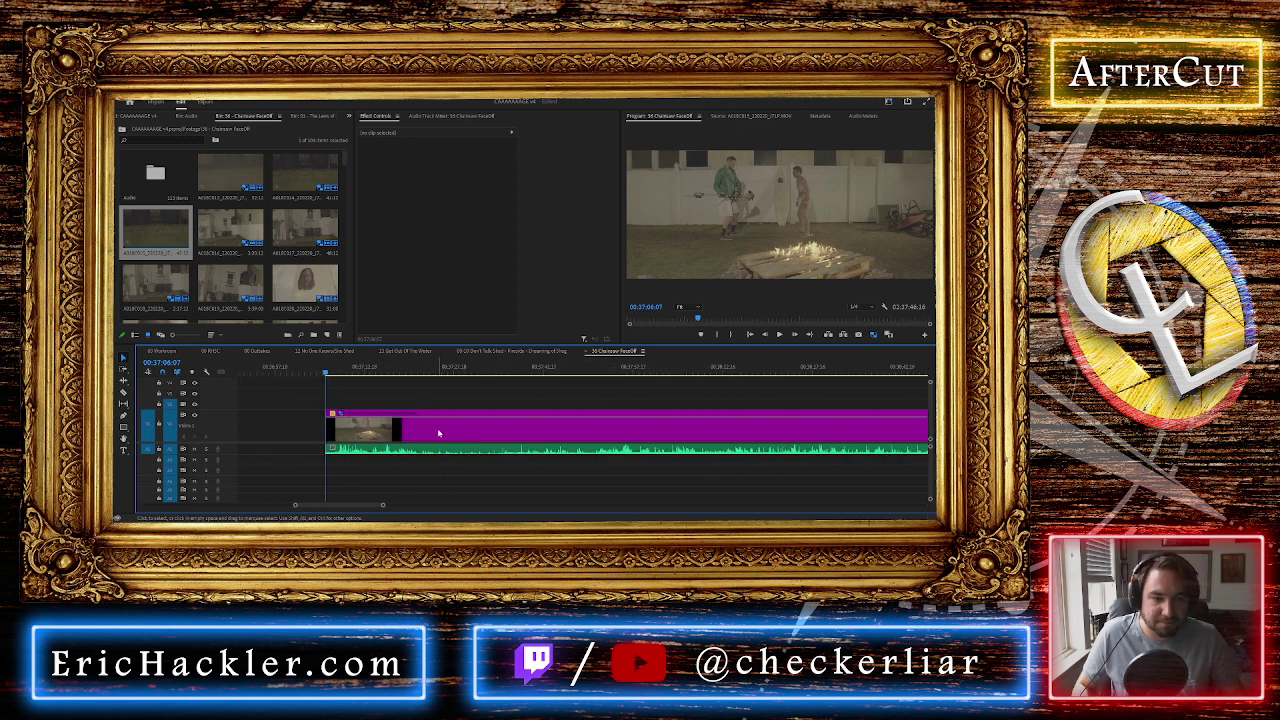
pyautogui.press('space')
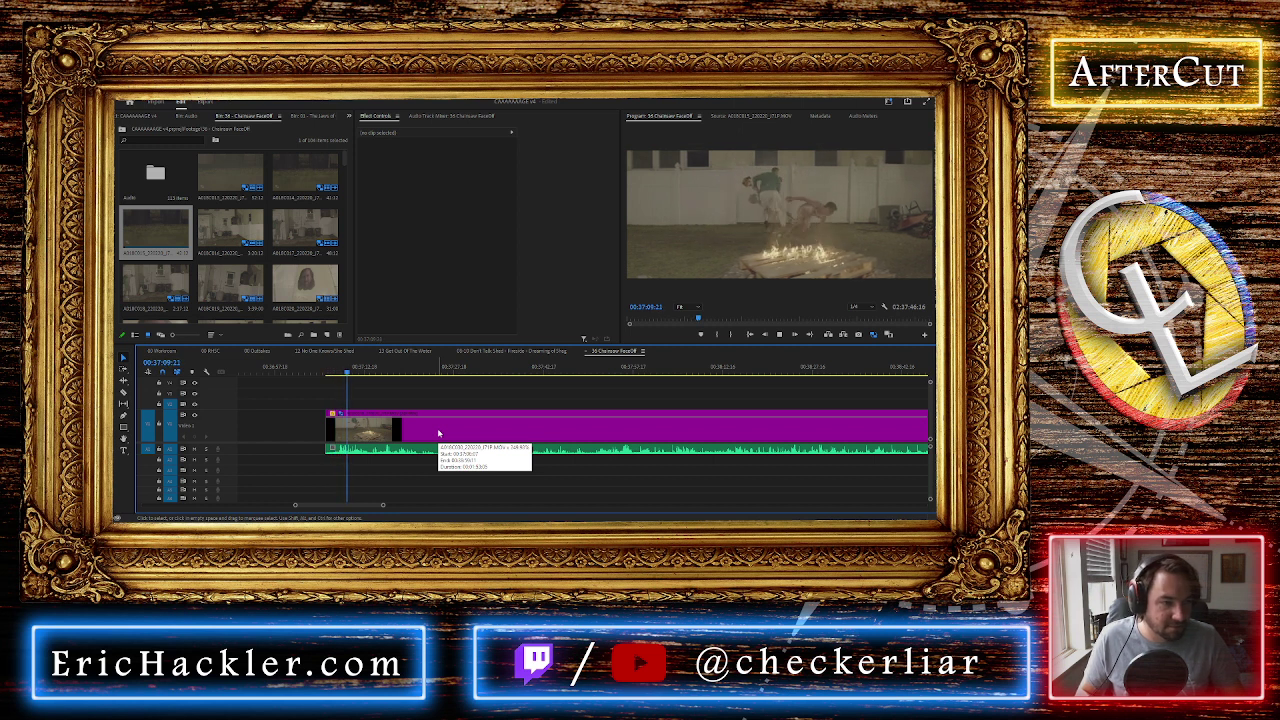
pyautogui.click(407, 446)
pyautogui.scroll(6, 349, 425)
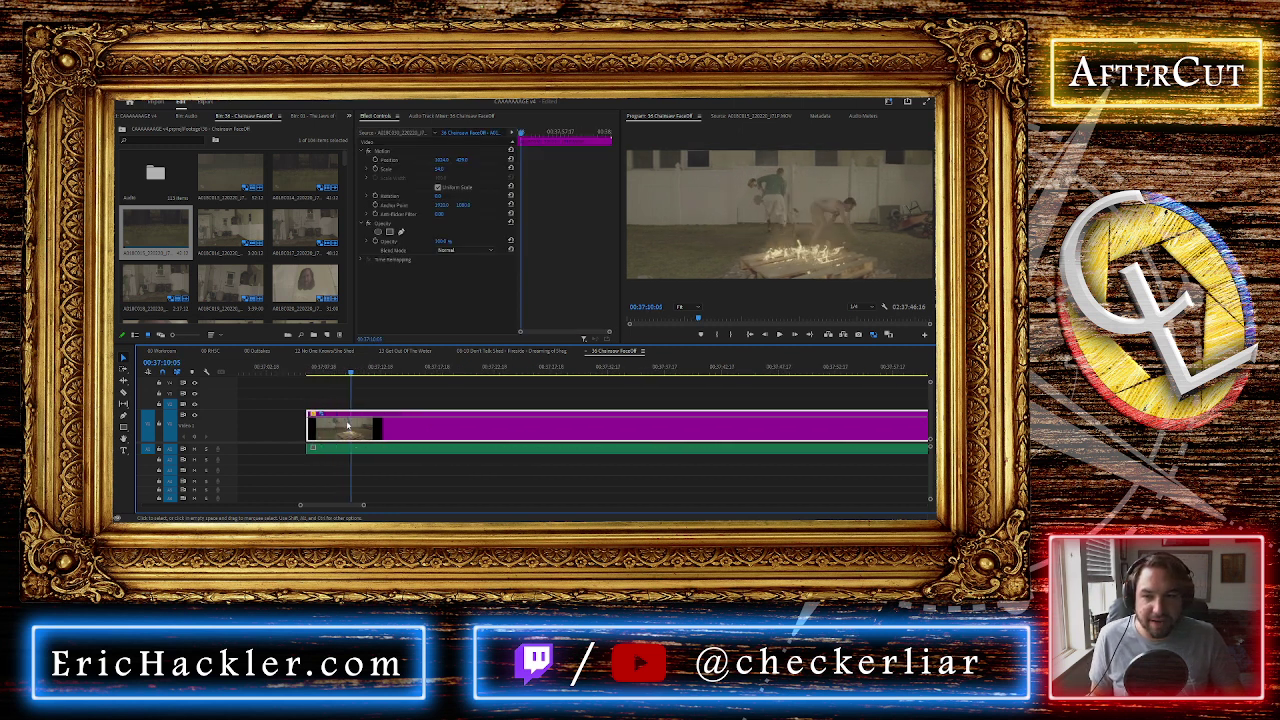
pyautogui.scroll(3, 347, 426)
pyautogui.moveTo(465, 376); pyautogui.dragTo(567, 370)
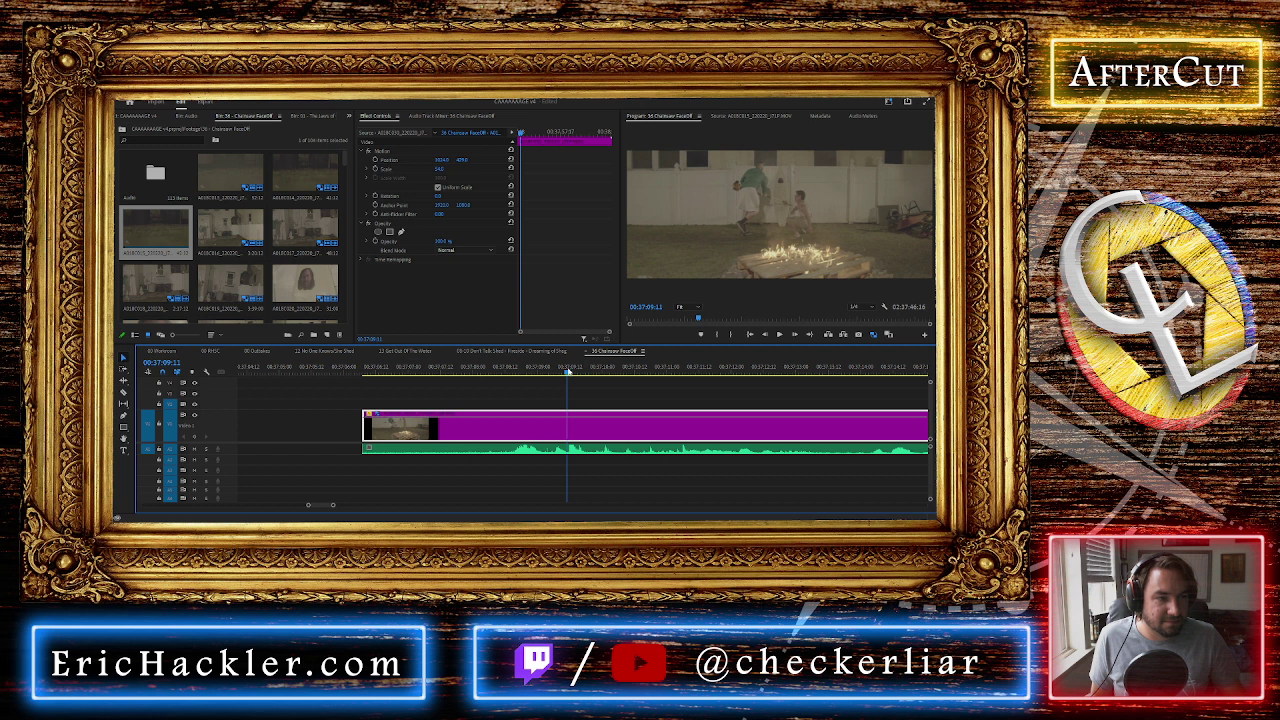
pyautogui.hotkey('ctrl', 'k')
# Split the wide take again at 00:37:32:18, delete the section between the two cuts and close the gap
pyautogui.press('space')
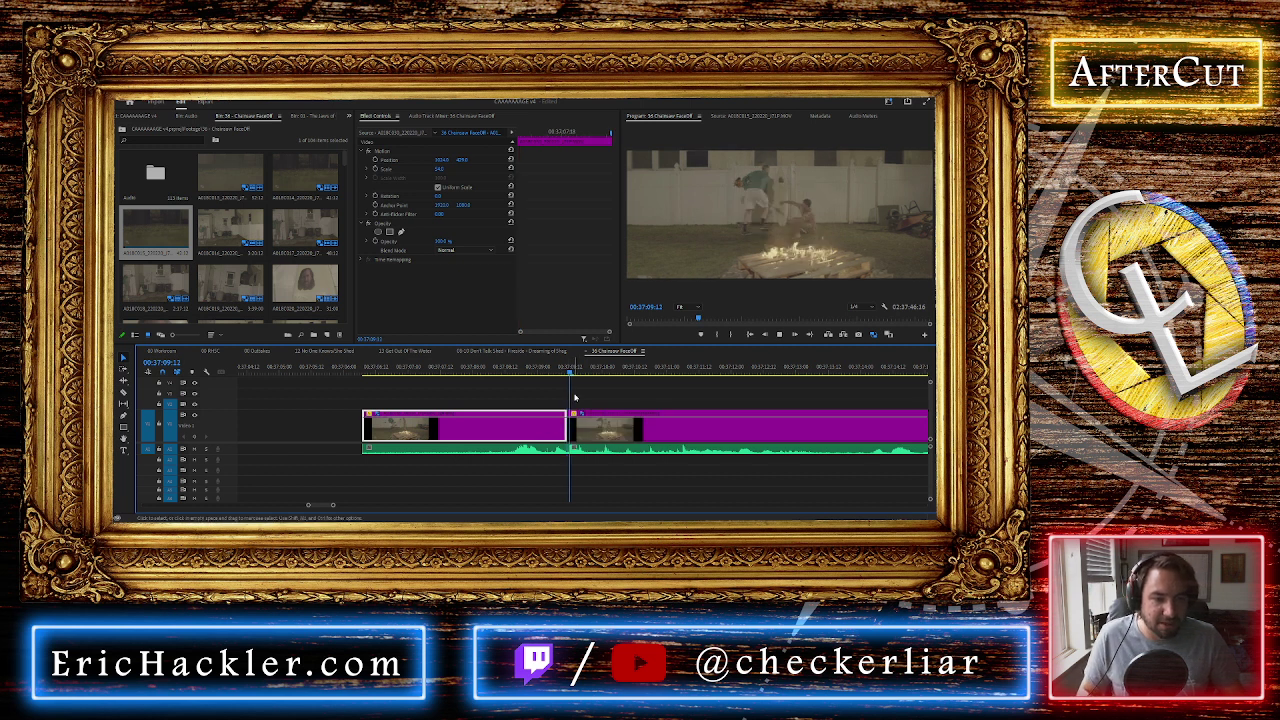
pyautogui.scroll(-10, 632, 377)
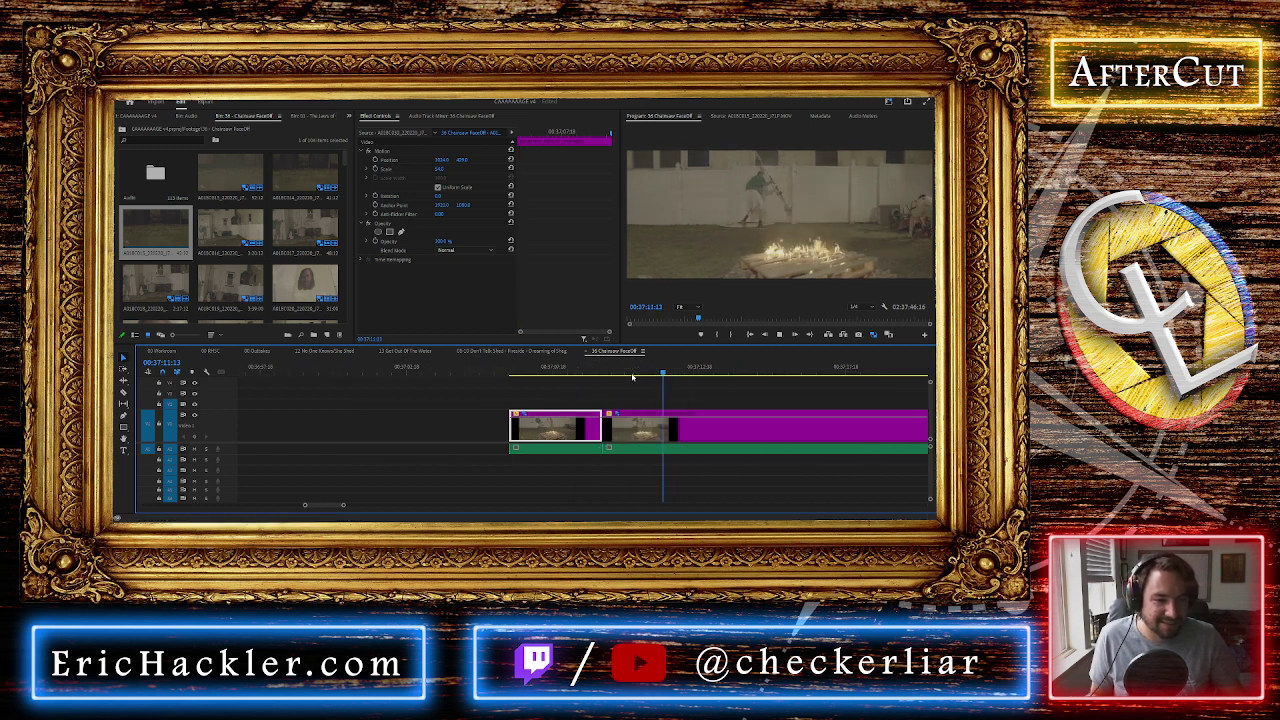
pyautogui.moveTo(642, 371); pyautogui.dragTo(690, 378)
pyautogui.press('space')
pyautogui.press('=')
pyautogui.press('=')
pyautogui.press('=')
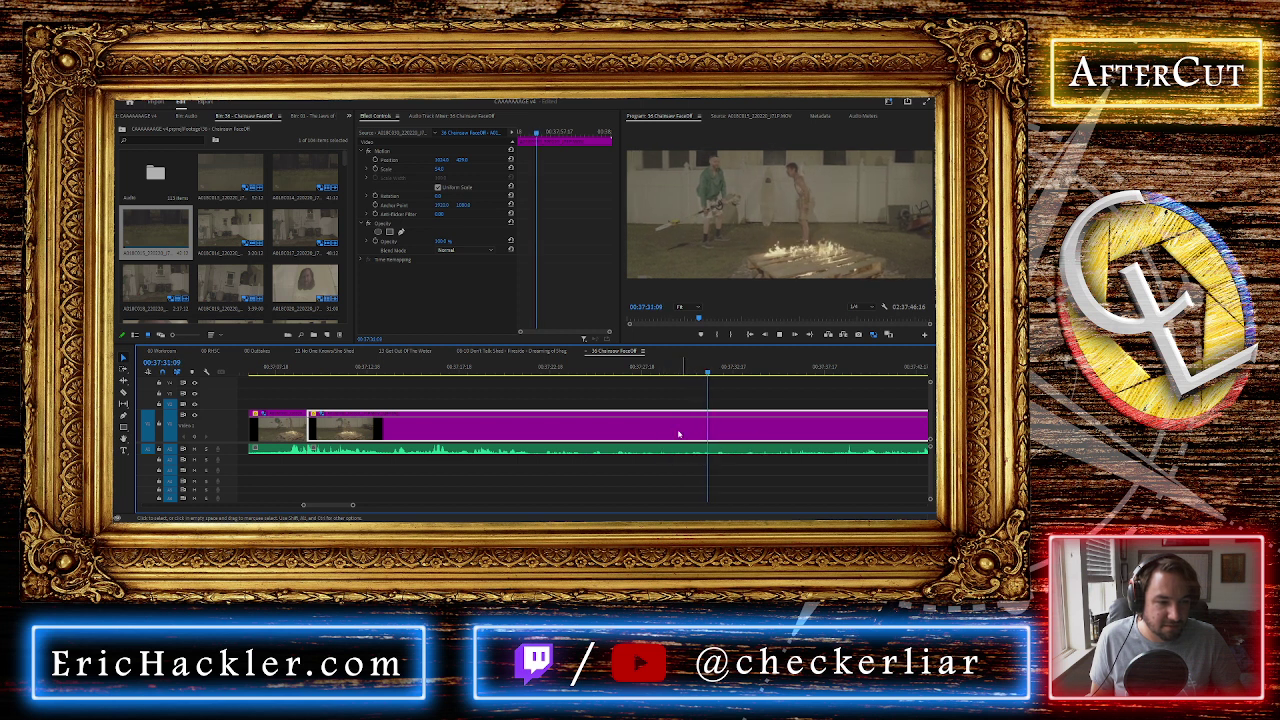
pyautogui.press('space')
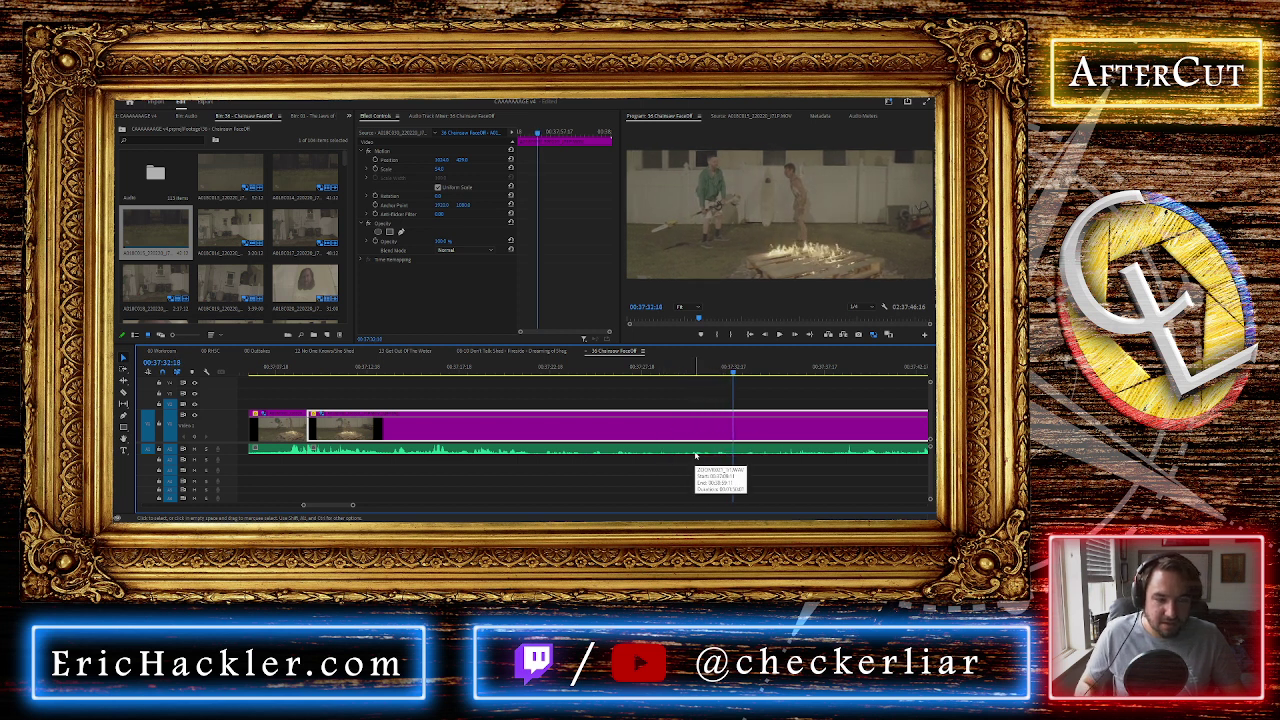
pyautogui.hotkey('ctrl', 'k')
pyautogui.moveTo(728, 398); pyautogui.dragTo(660, 463)
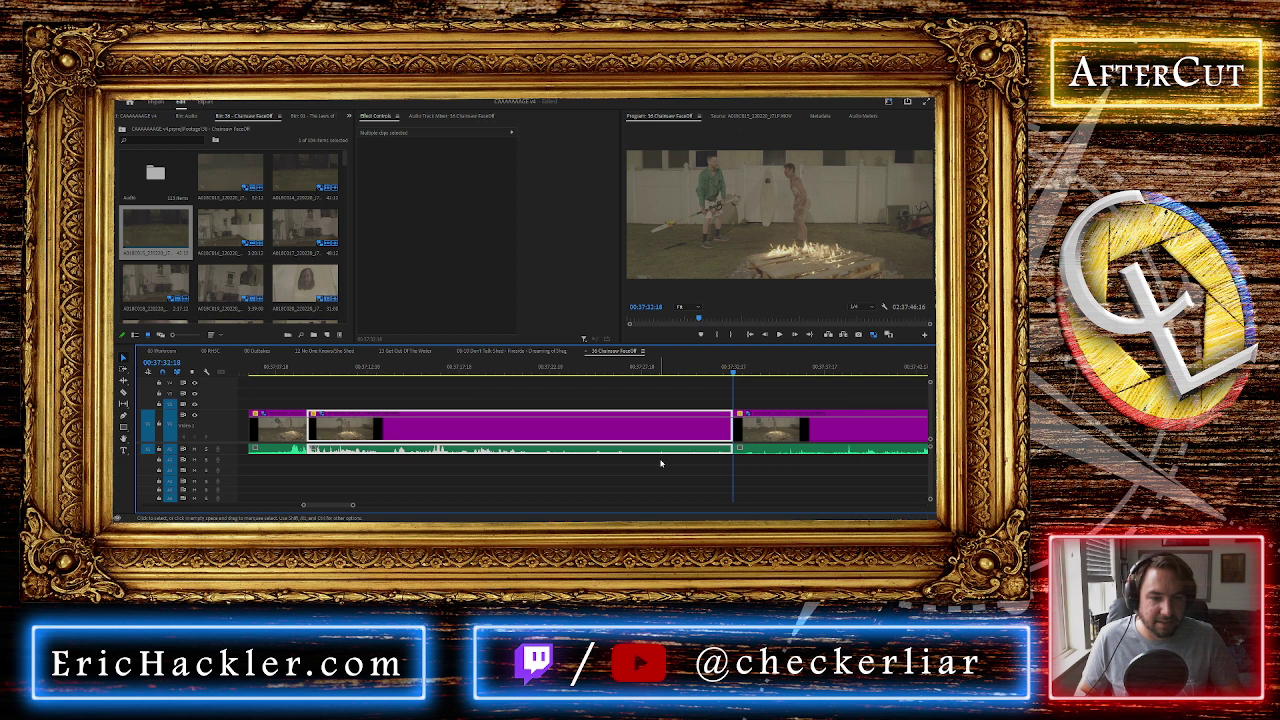
pyautogui.press('Delete')
pyautogui.click(446, 425)
pyautogui.press('Delete')
# Play the wide campfire take from the 00:37:09 cut onward and split it at 00:37:26:10
pyautogui.click(309, 369)
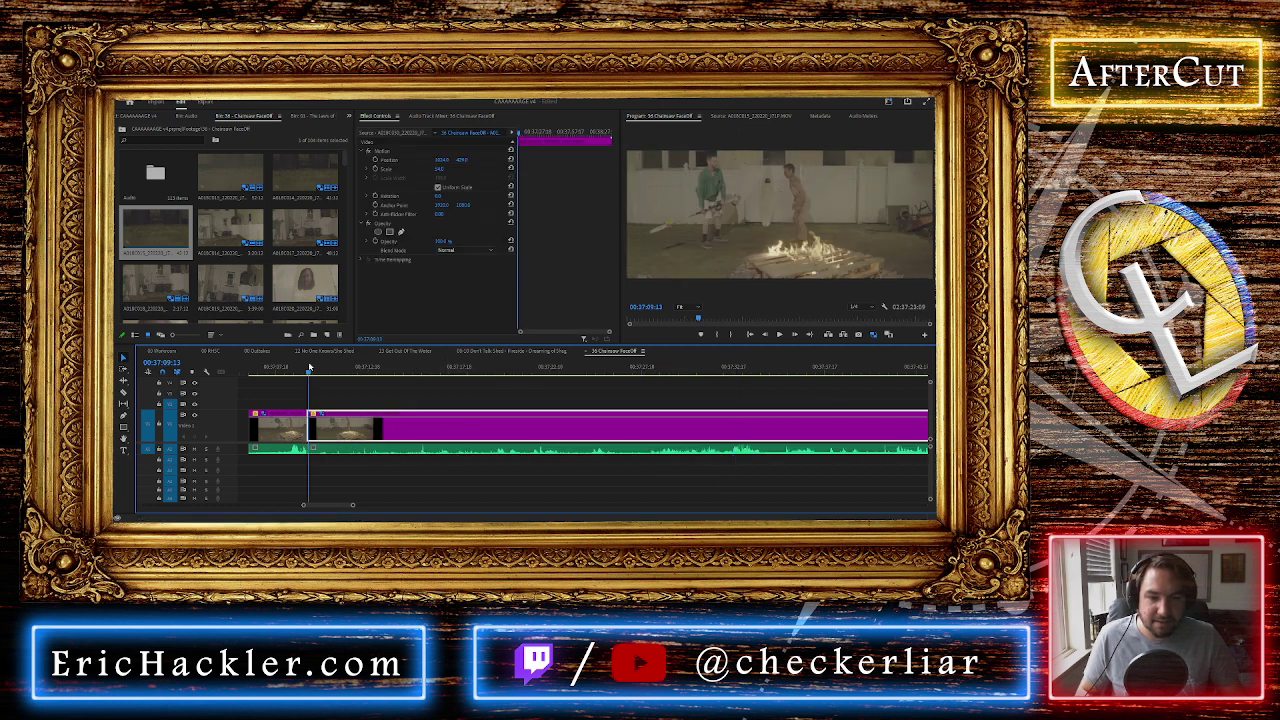
pyautogui.press('space')
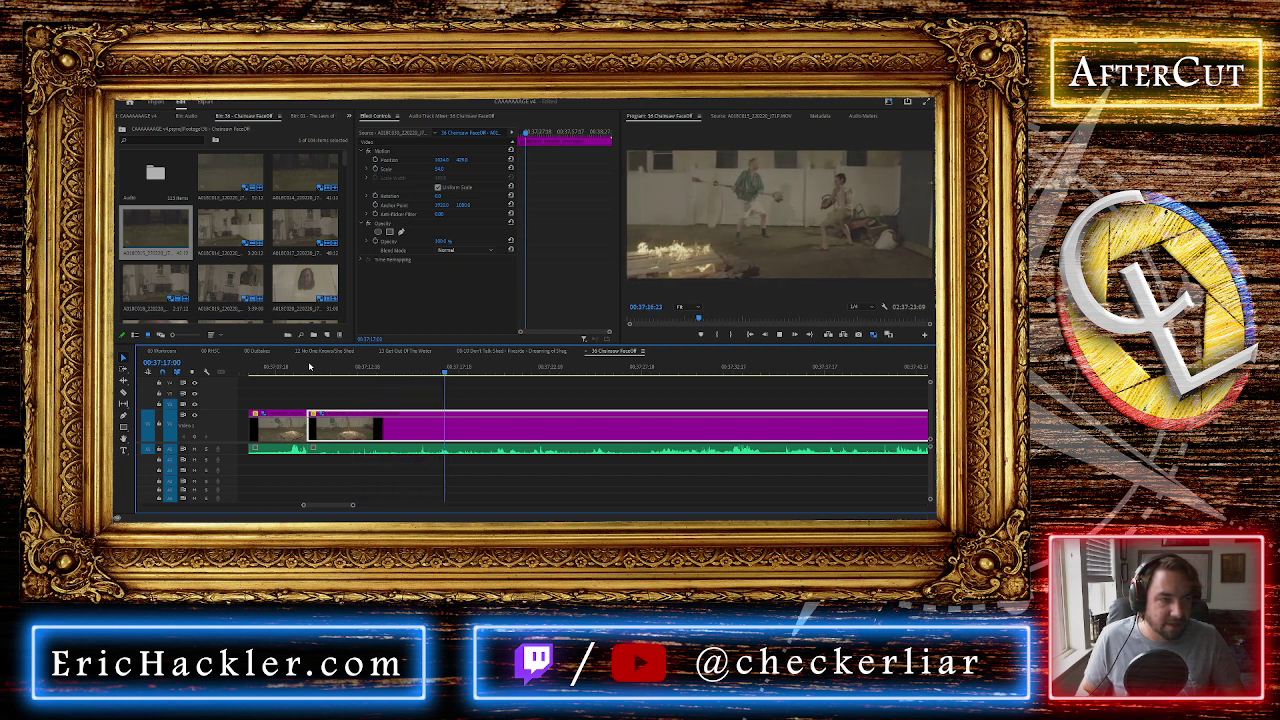
pyautogui.click(378, 368)
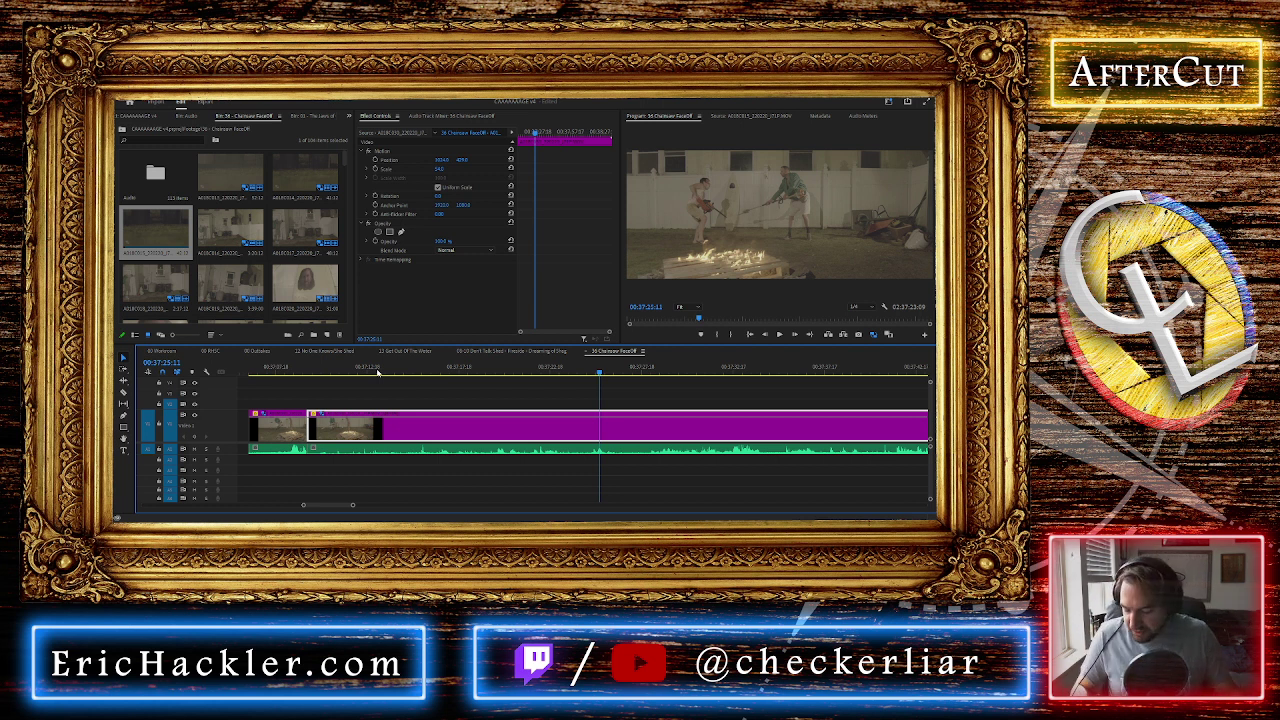
pyautogui.press('space')
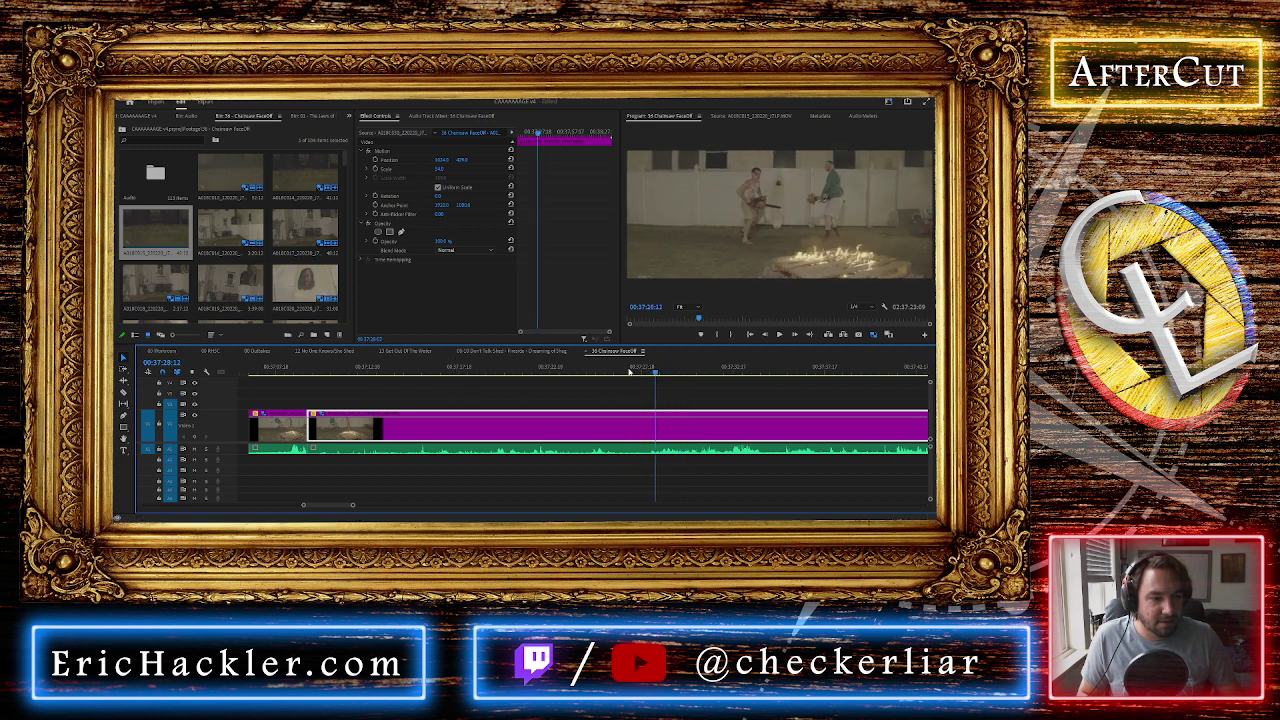
pyautogui.click(595, 372)
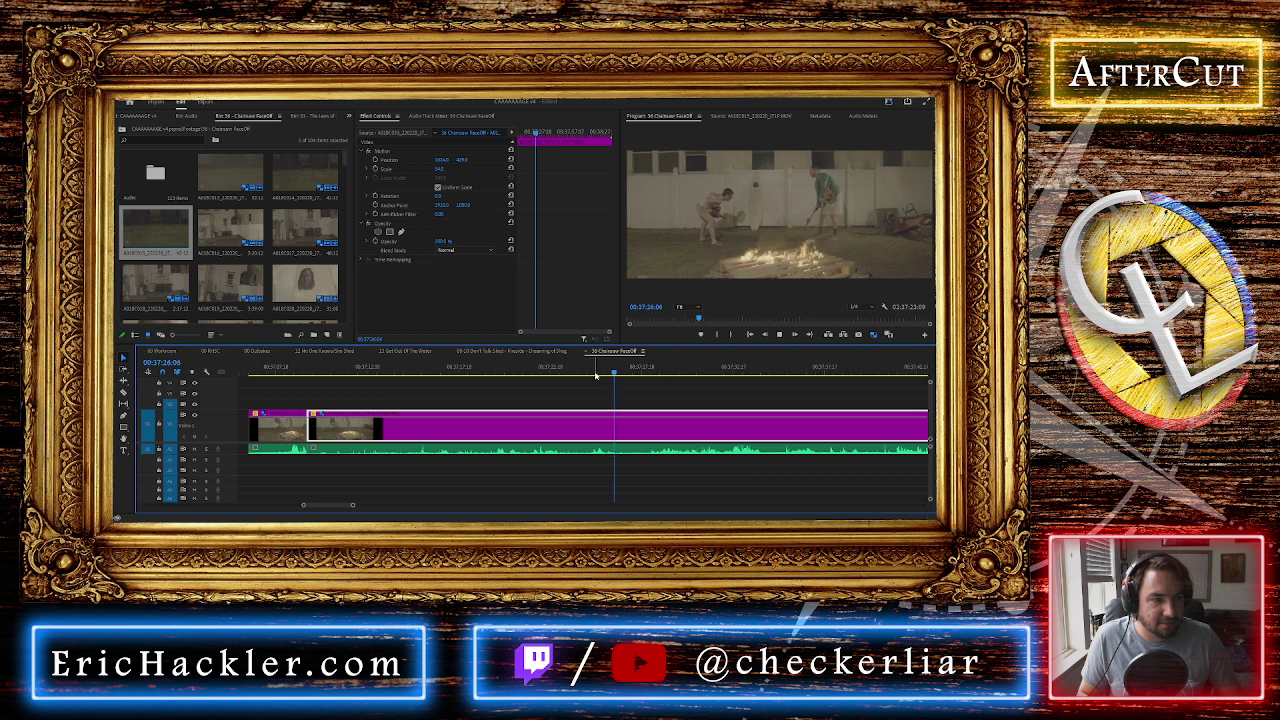
pyautogui.press('space')
pyautogui.click(585, 372)
pyautogui.press('space')
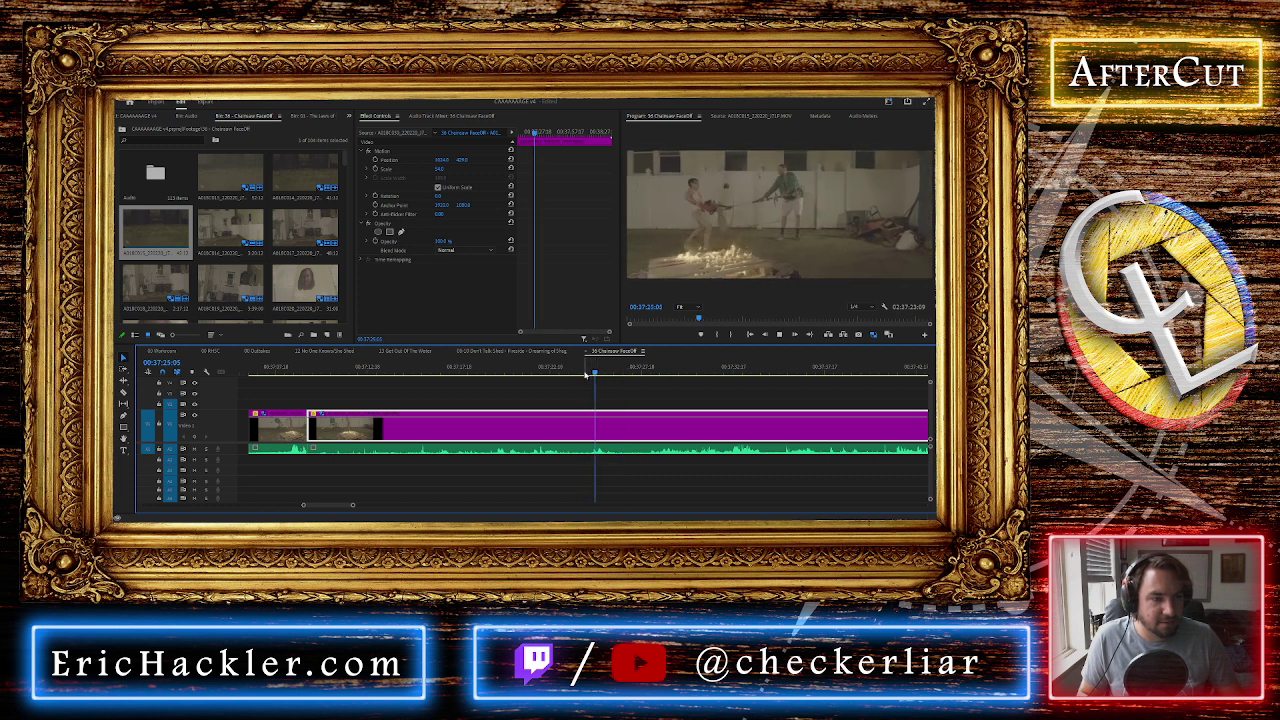
pyautogui.press('space')
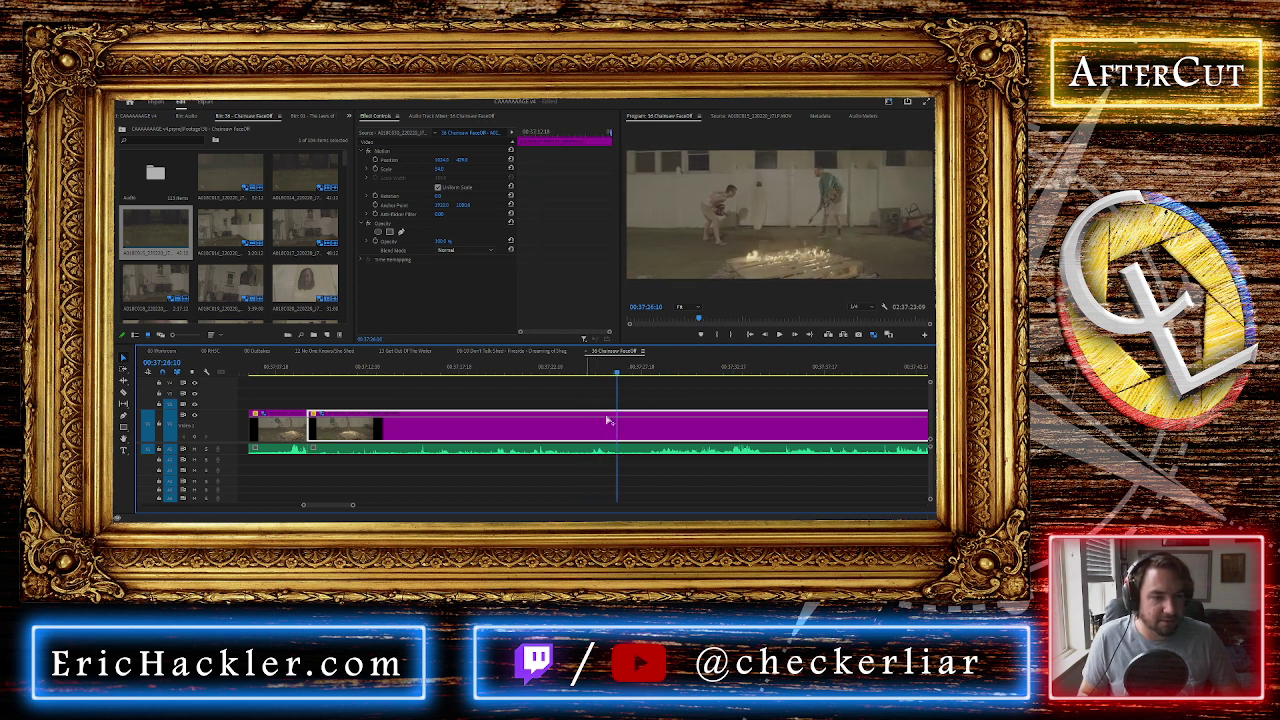
pyautogui.hotkey('ctrl', 'k')
# Move the short opening clip of the wide take up one video track and play across its end
pyautogui.moveTo(330, 369); pyautogui.dragTo(370, 371)
pyautogui.scroll(-2, 348, 419)
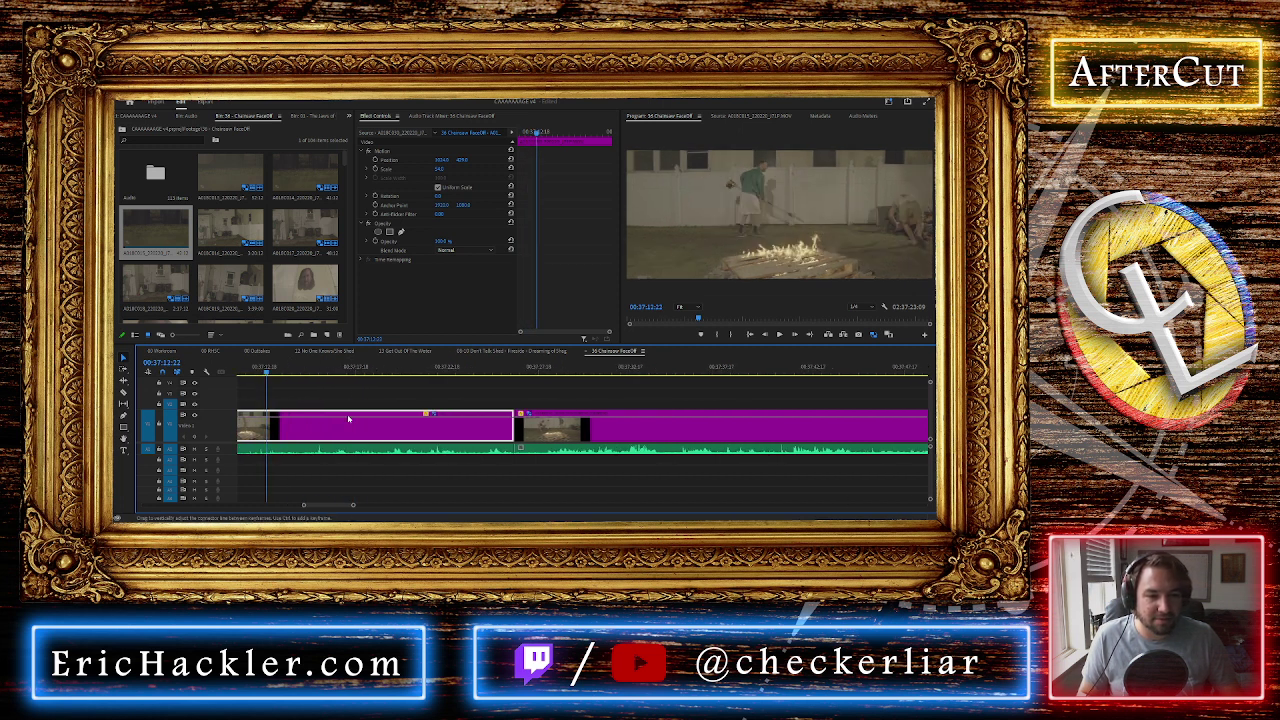
pyautogui.scroll(5, 514, 405)
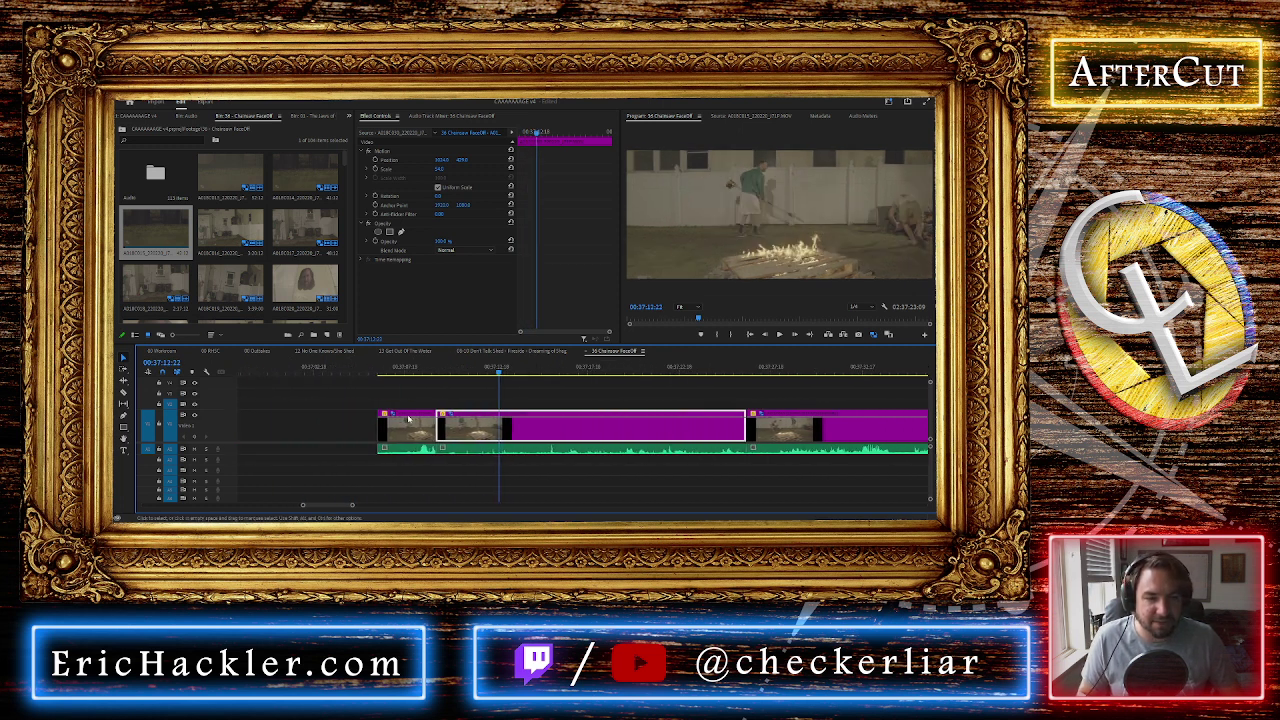
pyautogui.moveTo(414, 407); pyautogui.dragTo(415, 409)
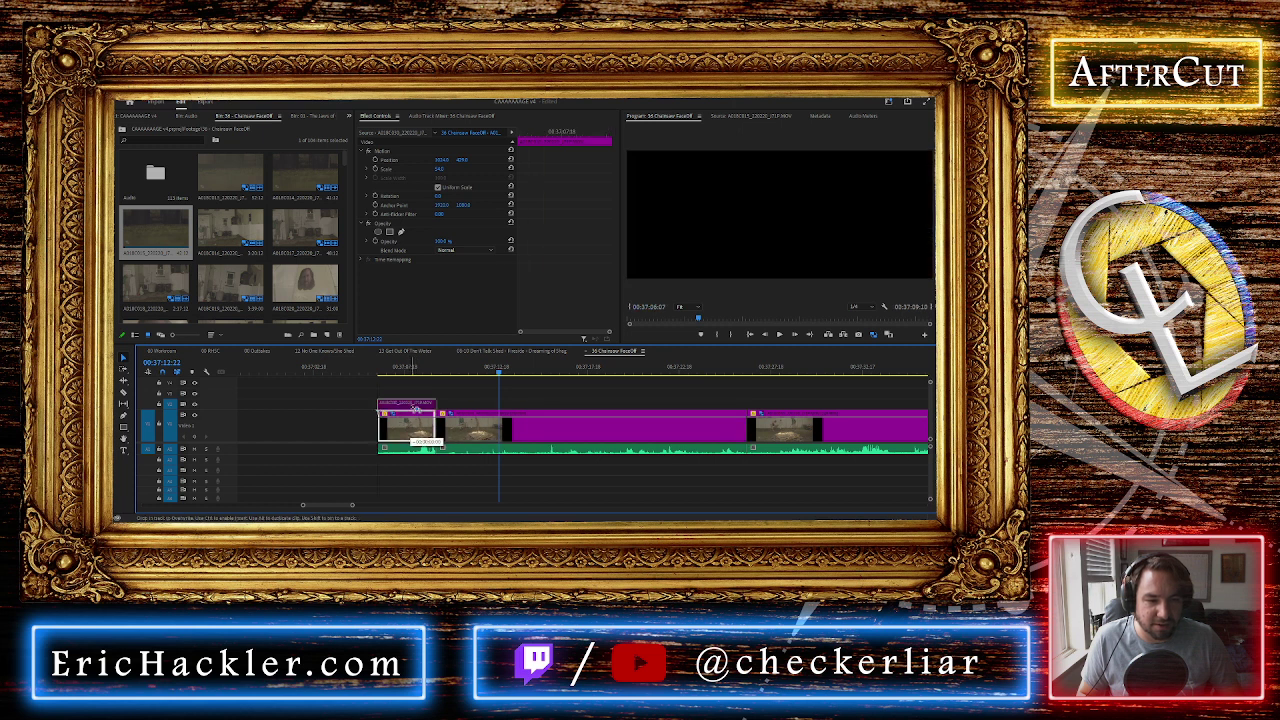
pyautogui.click(388, 368)
pyautogui.press('space')
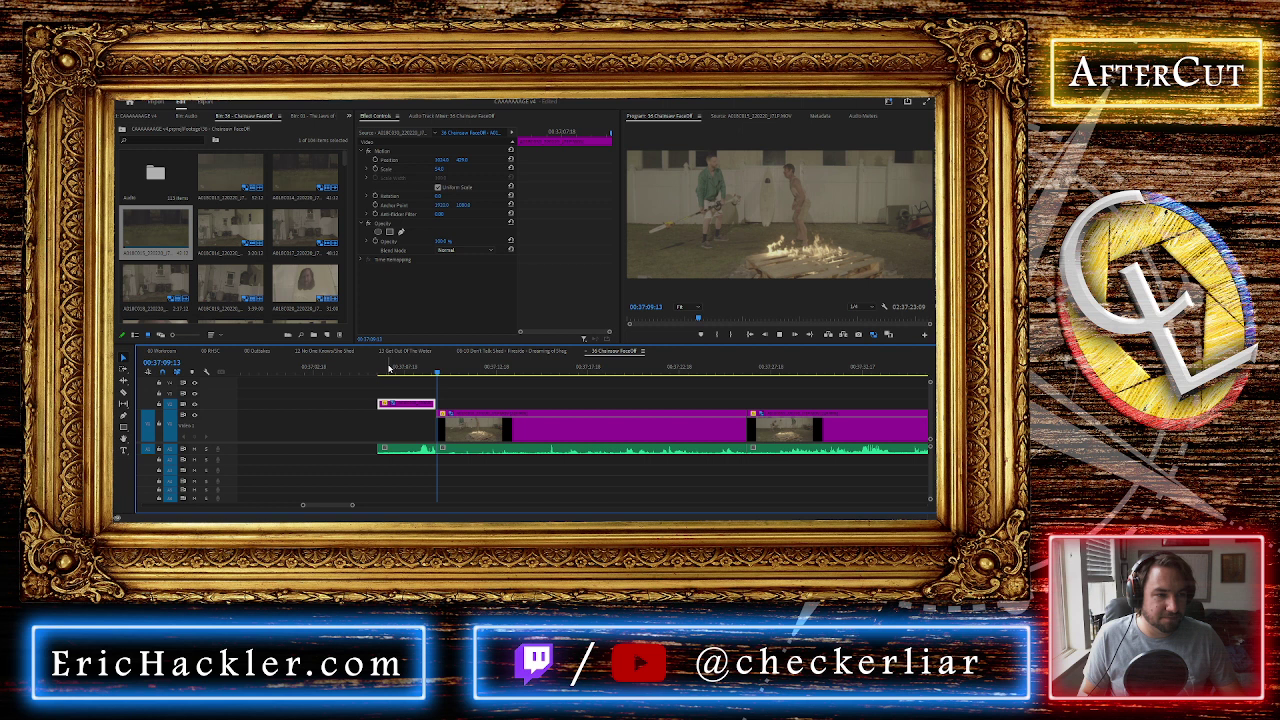
pyautogui.press('space')
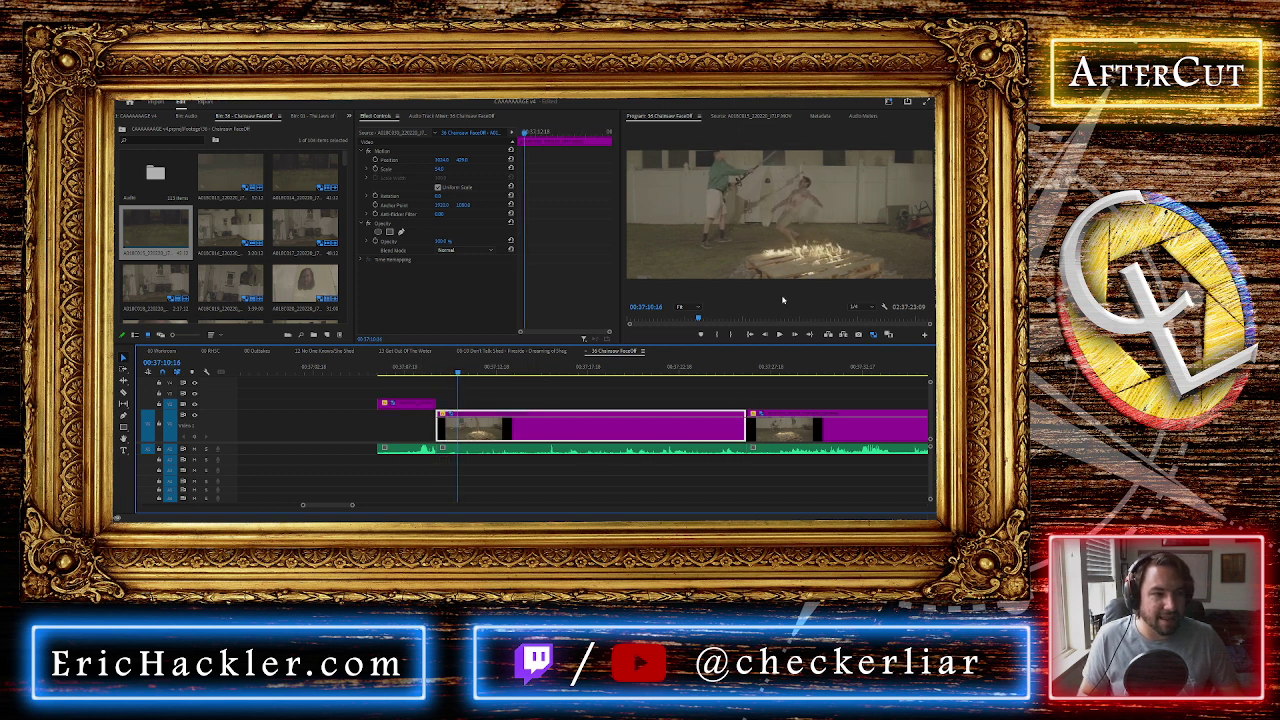
# Play the wide take from the 00:37:26:10 cut onward to find the next usable fight action
pyautogui.scroll(-3, 700, 386)
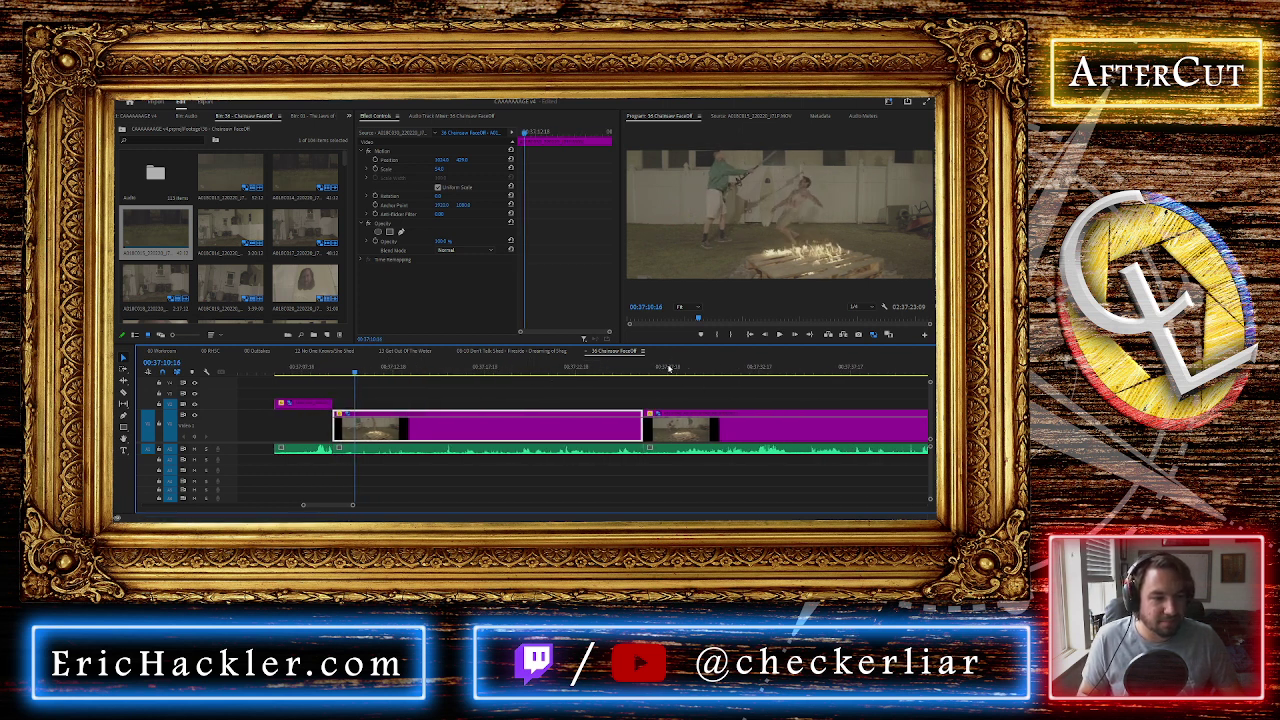
pyautogui.click(668, 368)
pyautogui.scroll(-3, 668, 368)
pyautogui.click(591, 368)
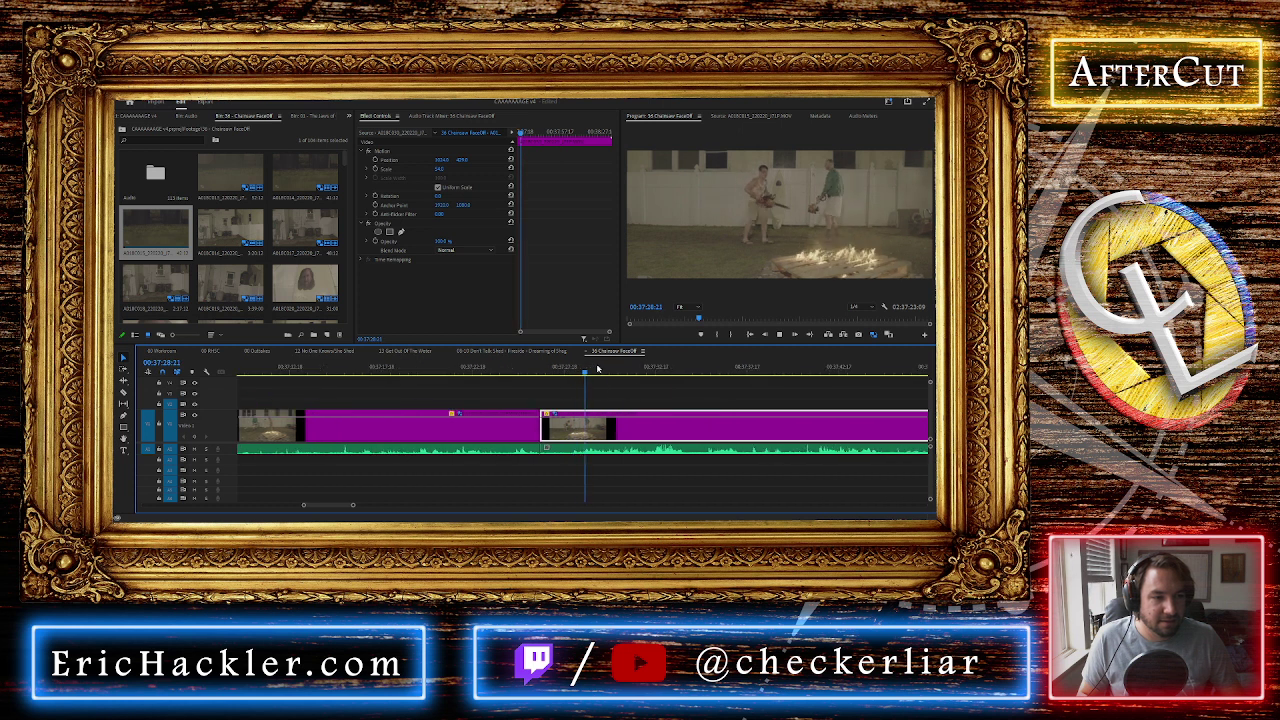
pyautogui.click(621, 370)
pyautogui.moveTo(623, 378)
pyautogui.mouseDown()
pyautogui.moveTo(729, 382)
pyautogui.moveTo(646, 380)
pyautogui.mouseUp()
pyautogui.press('space')
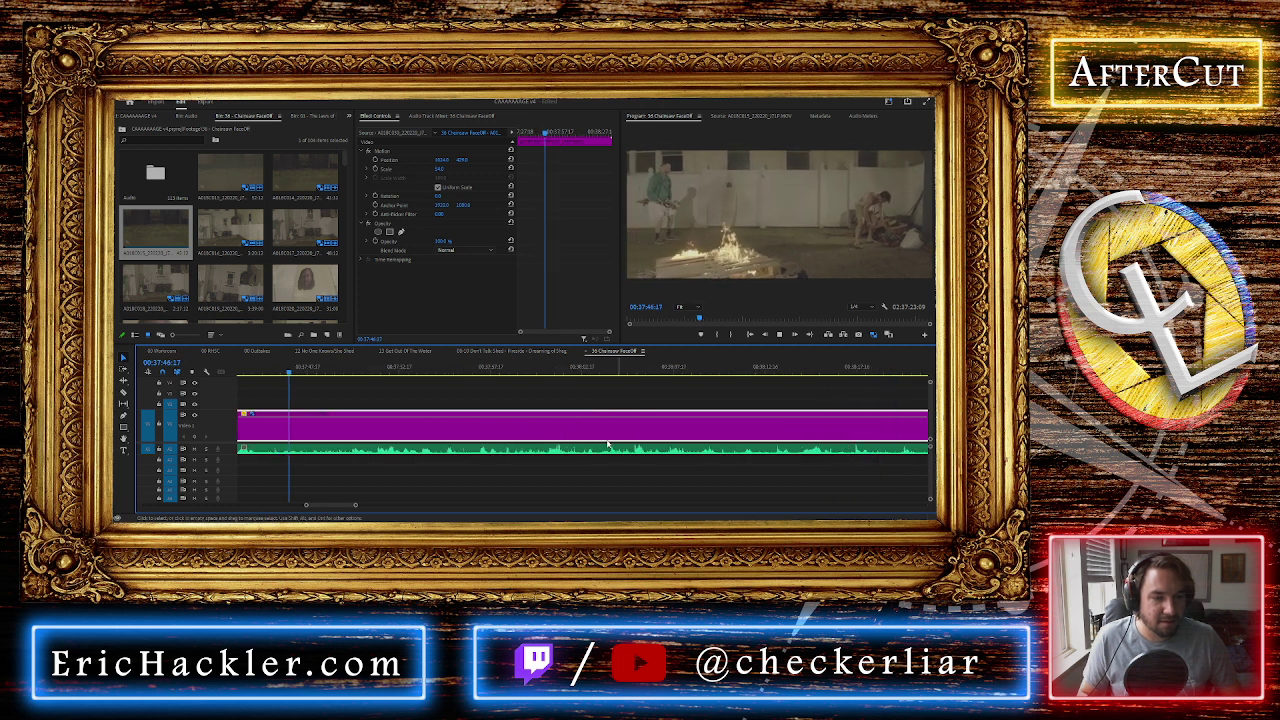
pyautogui.scroll(-3, 359, 446)
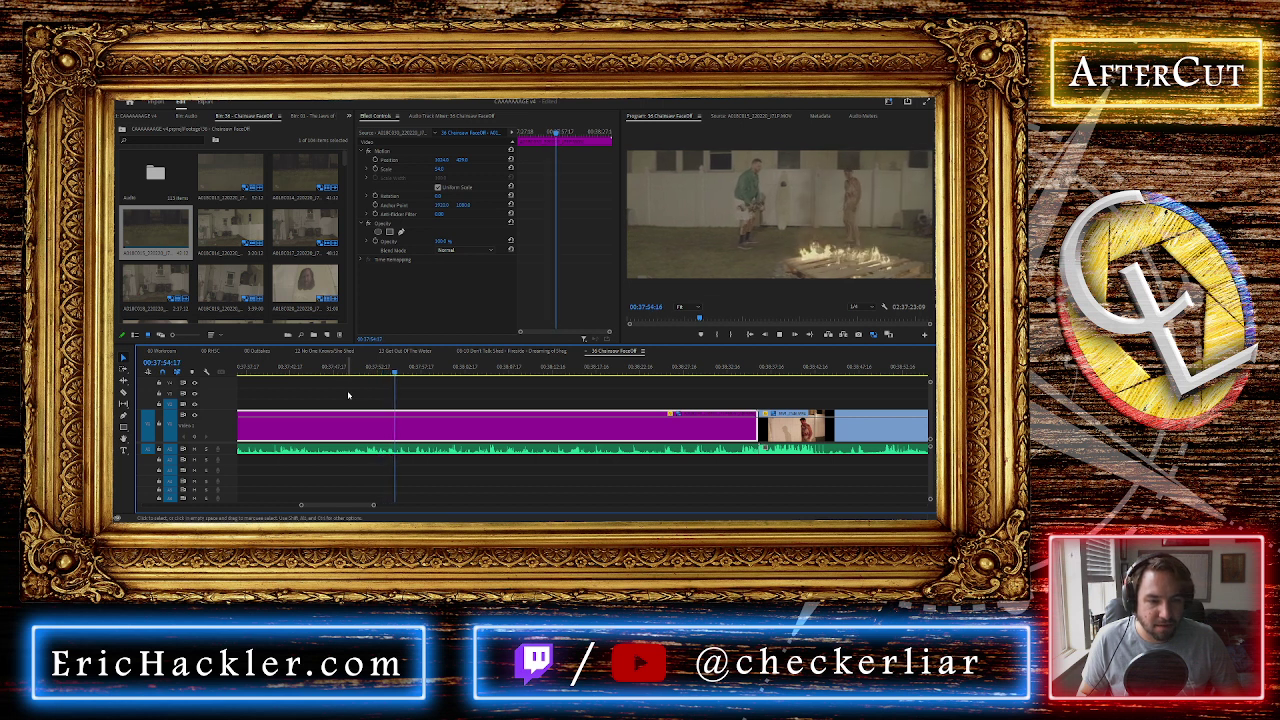
# Split the last section of the wide take, delete the part before the new cut and close the gap
pyautogui.press('space')
pyautogui.hotkey('ctrl', 'k')
pyautogui.scroll(2, 392, 421)
pyautogui.scroll(-2, 392, 421)
pyautogui.moveTo(368, 399); pyautogui.dragTo(376, 467)
pyautogui.press('Delete')
pyautogui.press('Delete')
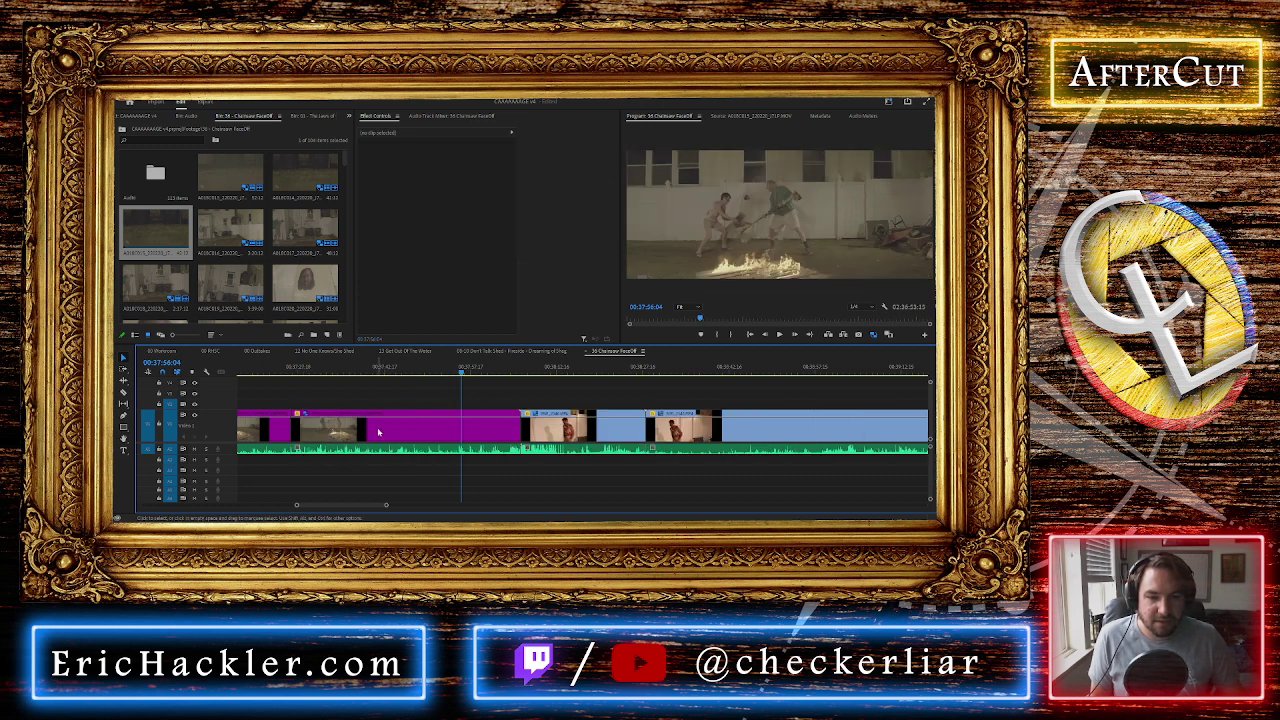
# Review the remaining wide take to its end and split it at 00:38:03:21
pyautogui.press('Up')
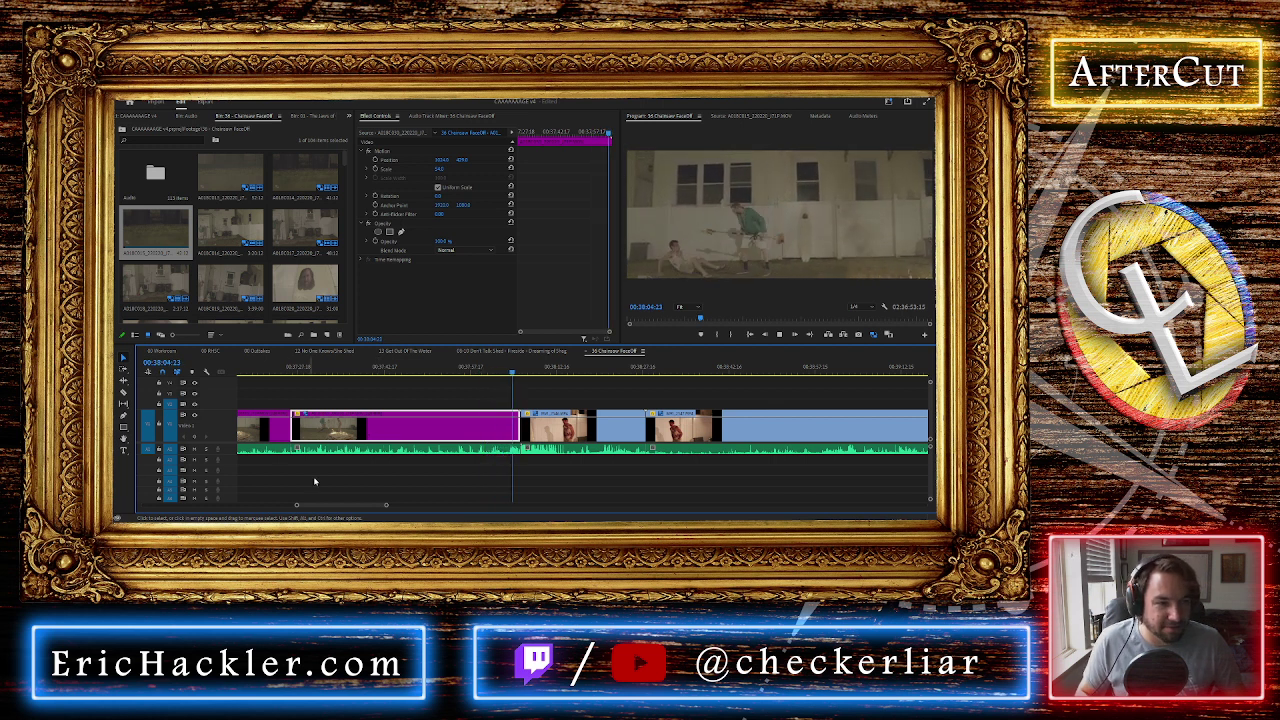
pyautogui.press('space')
pyautogui.click(499, 370)
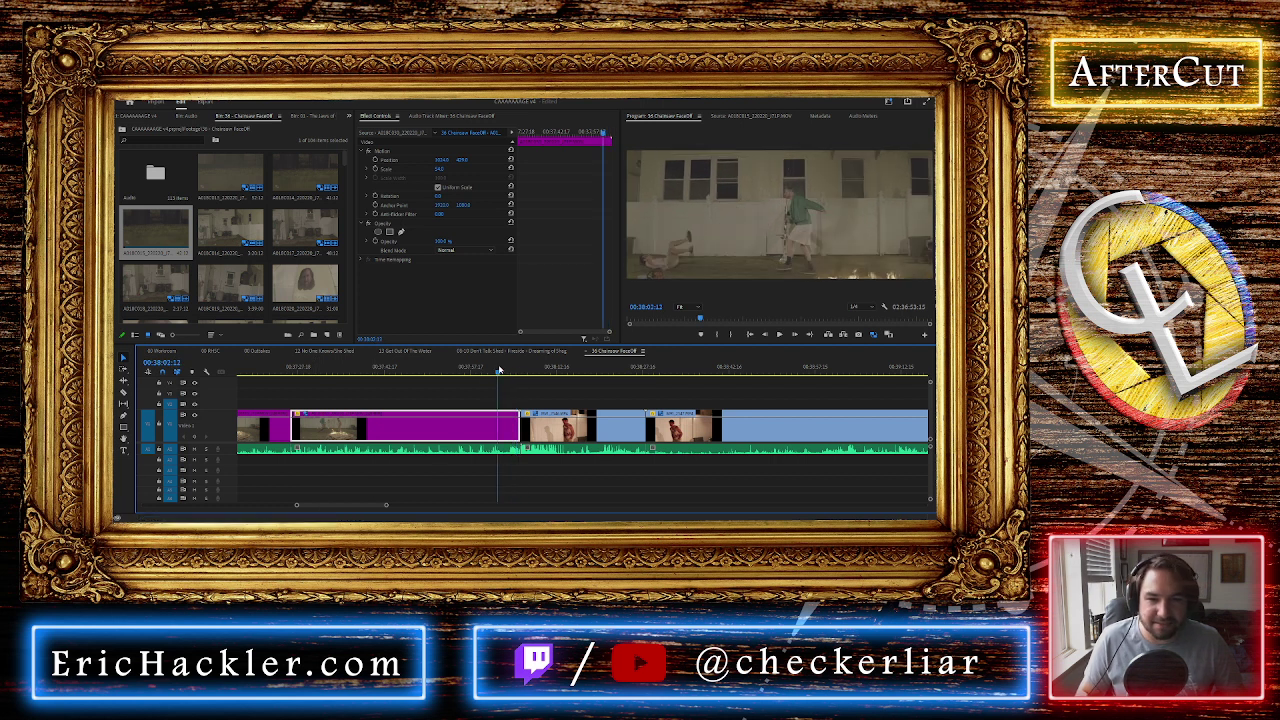
pyautogui.press('space')
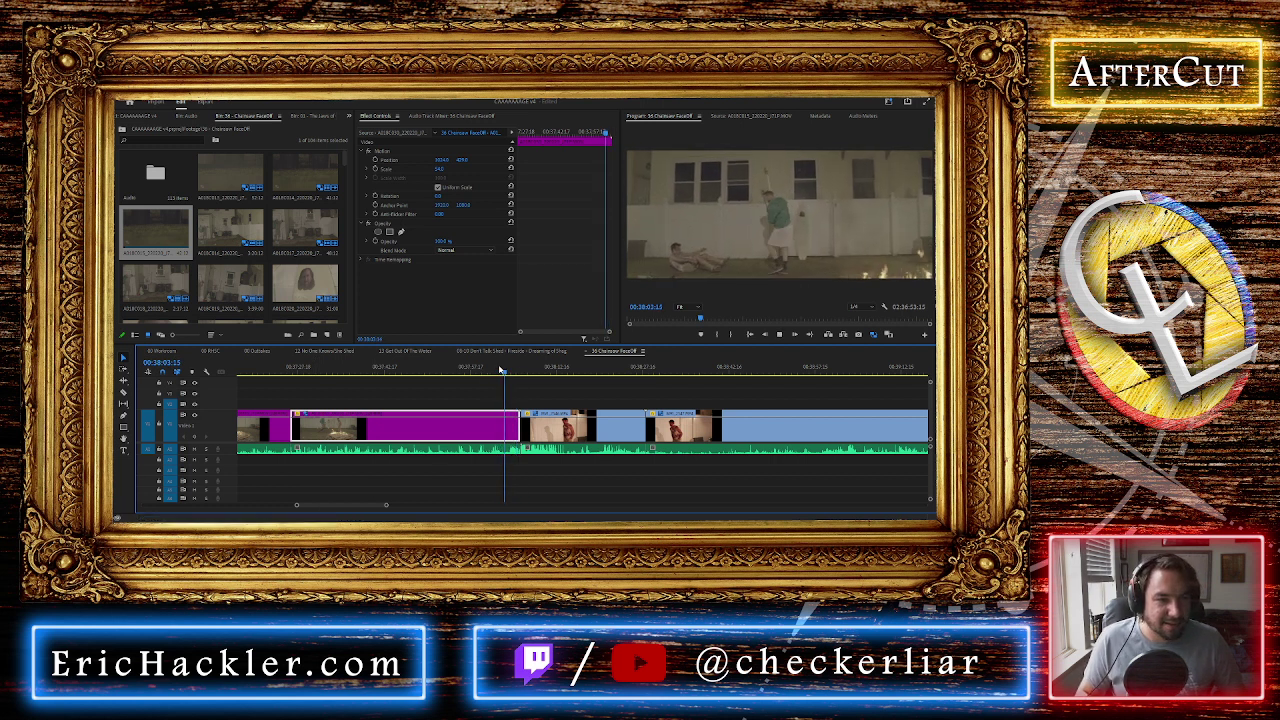
pyautogui.hotkey('ctrl', 'k')
pyautogui.press('space')
pyautogui.press('space')
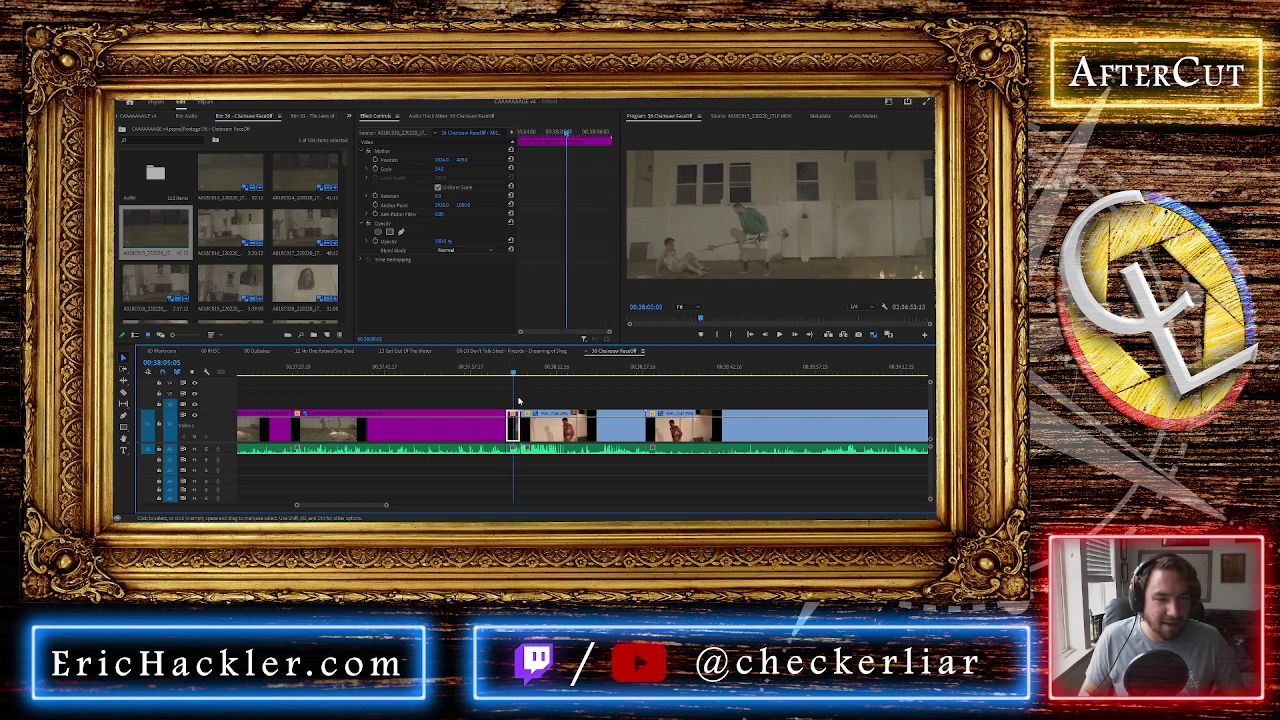
# Delete the leftover tail of the wide take and close the gap before the first blue close-up clip
pyautogui.click(496, 373)
pyautogui.moveTo(514, 392); pyautogui.dragTo(512, 464)
pyautogui.press('Delete')
pyautogui.click(302, 368)
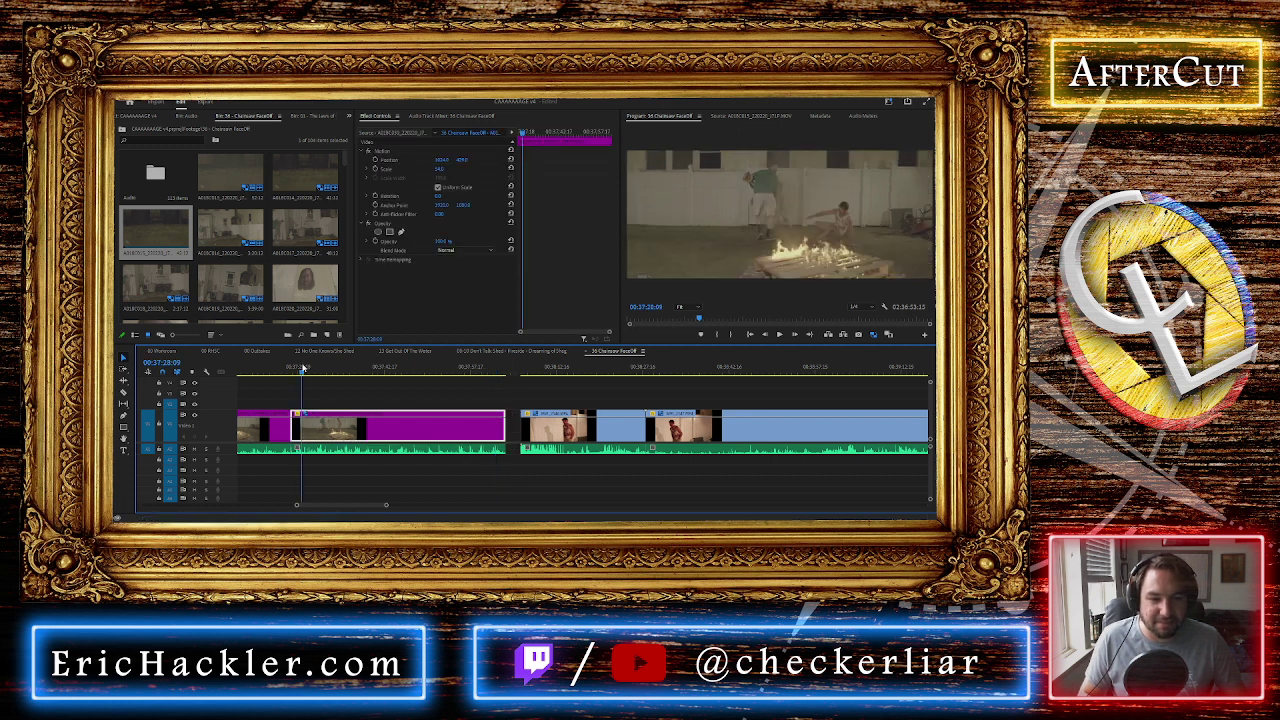
pyautogui.click(513, 435)
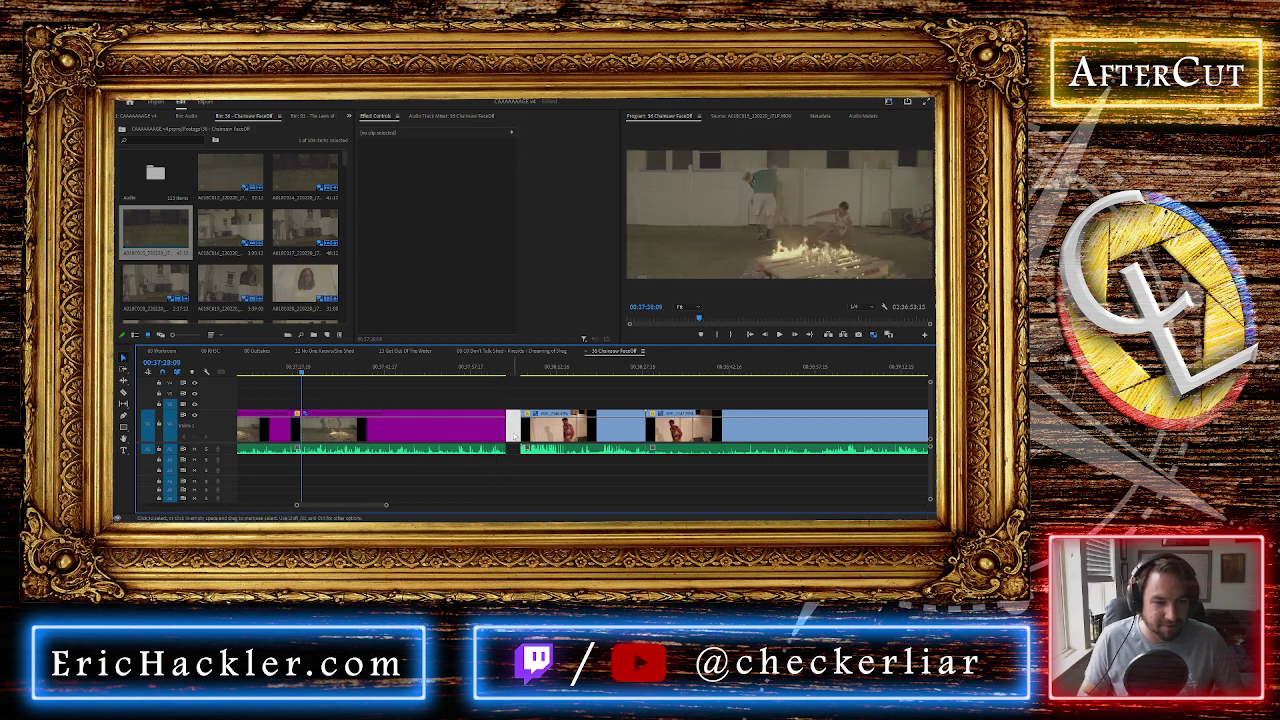
pyautogui.press('Delete')
# Review the first blue close-up clip, split it at 00:38:15:20, delete the part before the cut and close the gap
pyautogui.click(509, 370)
pyautogui.press('Up')
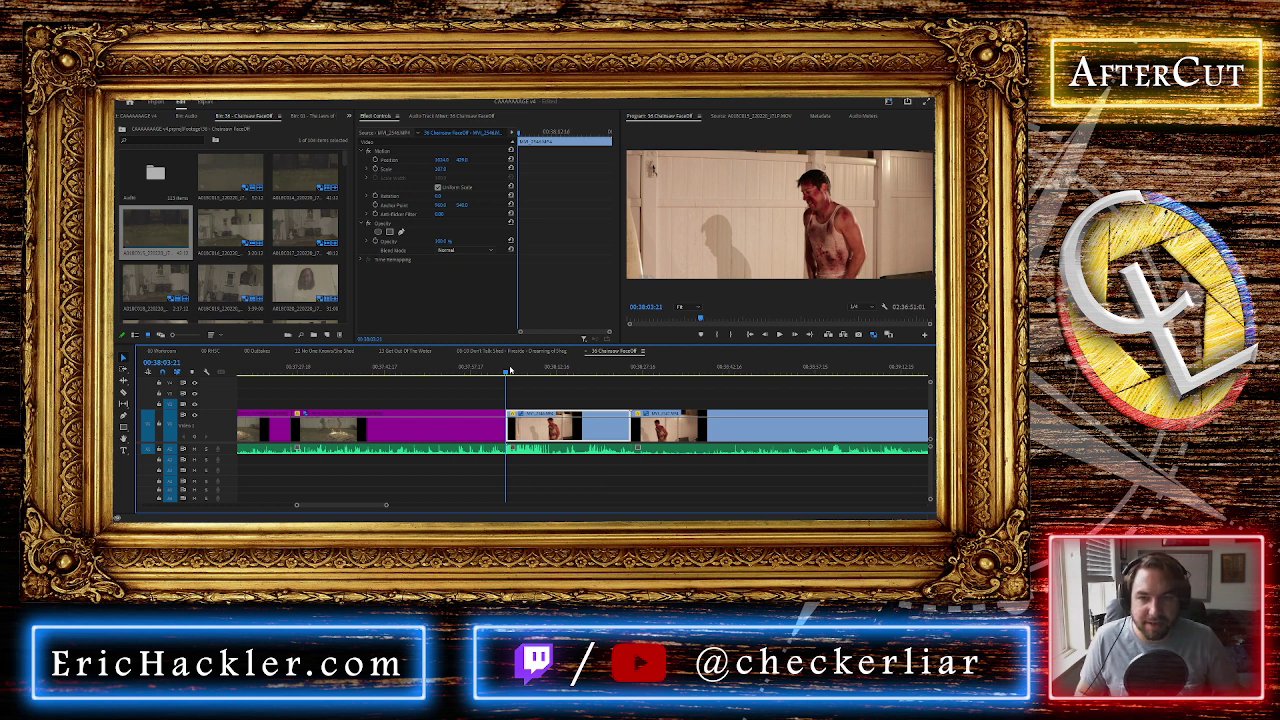
pyautogui.press('space')
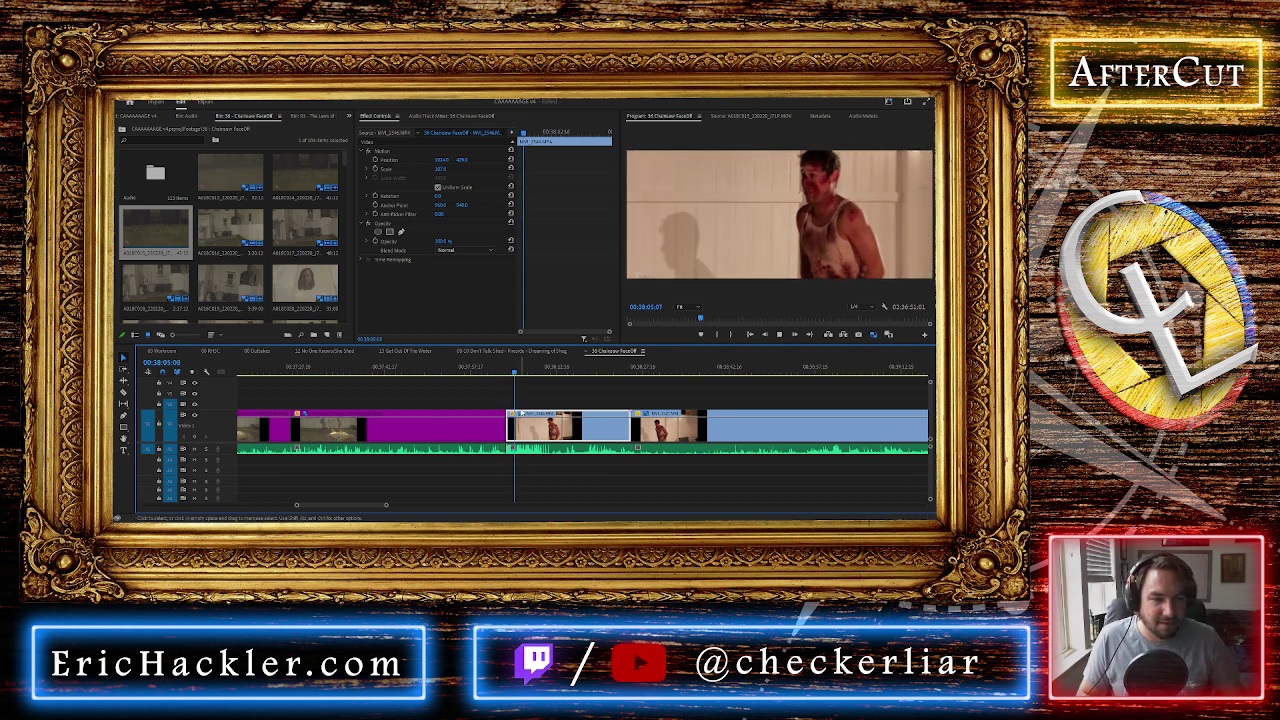
pyautogui.click(549, 369)
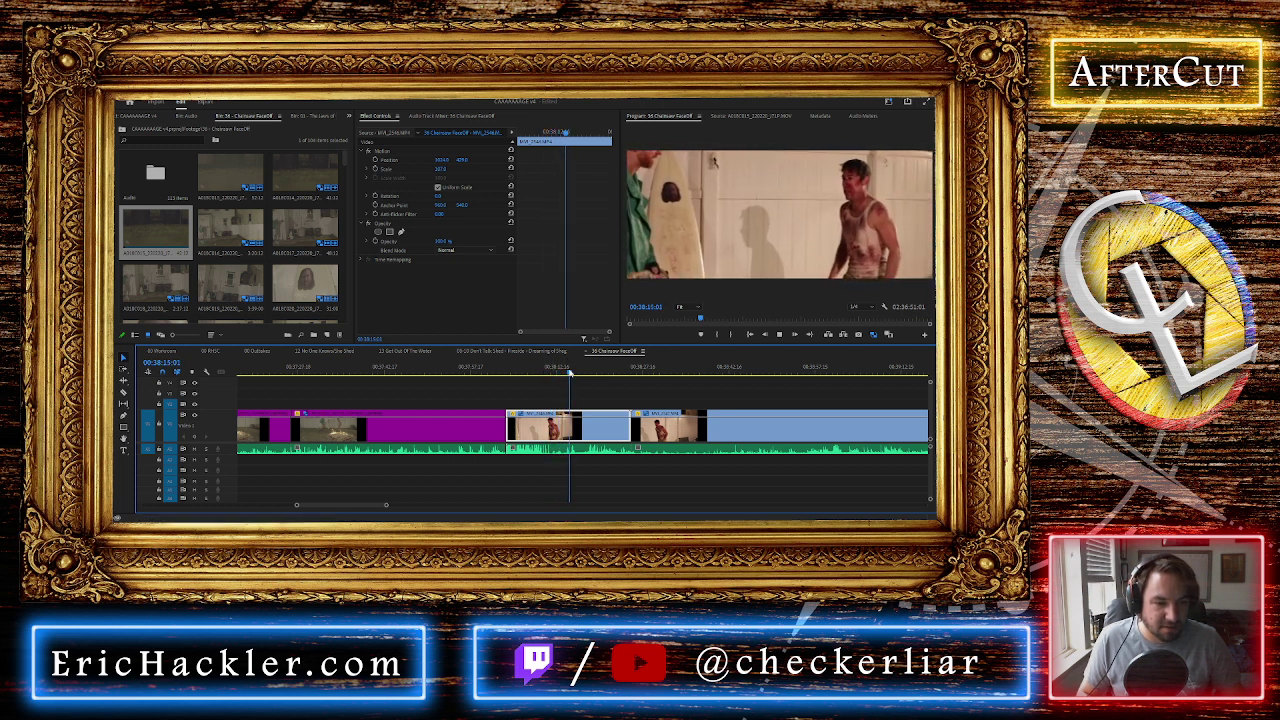
pyautogui.click(571, 372)
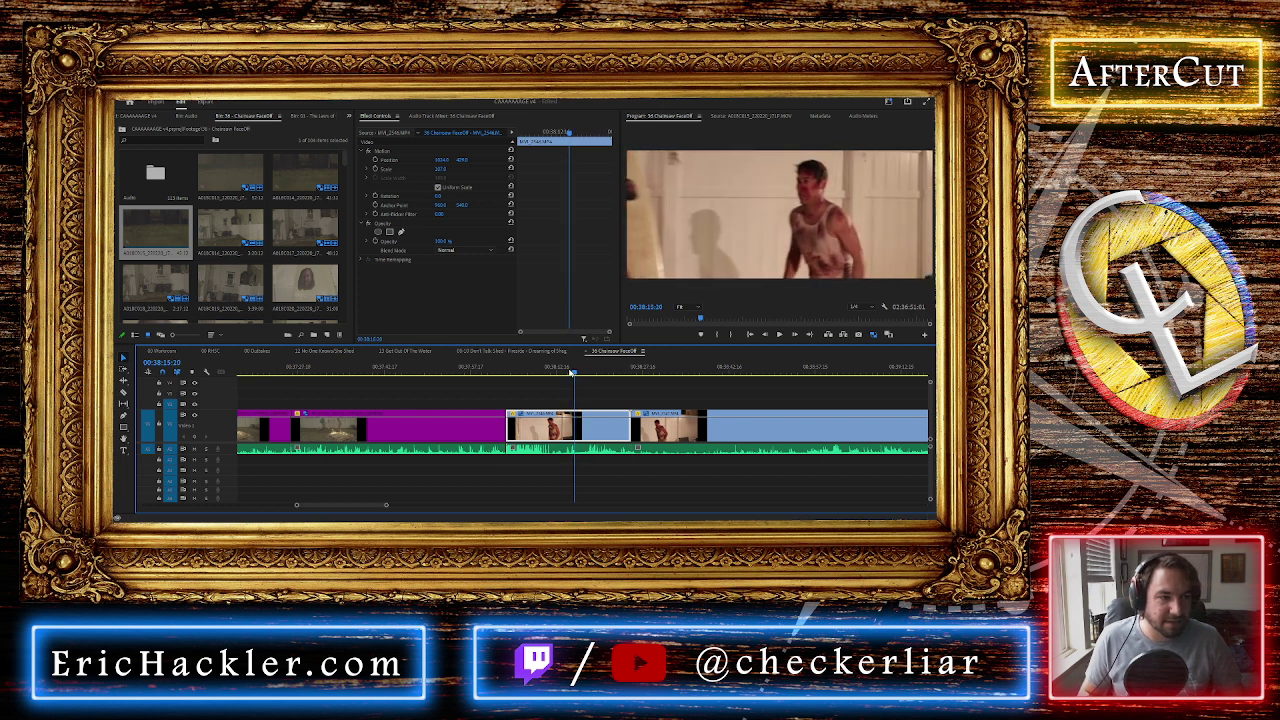
pyautogui.hotkey('ctrl', 'k')
pyautogui.click(533, 428)
pyautogui.press('Delete')
pyautogui.click(533, 428)
pyautogui.press('Delete')
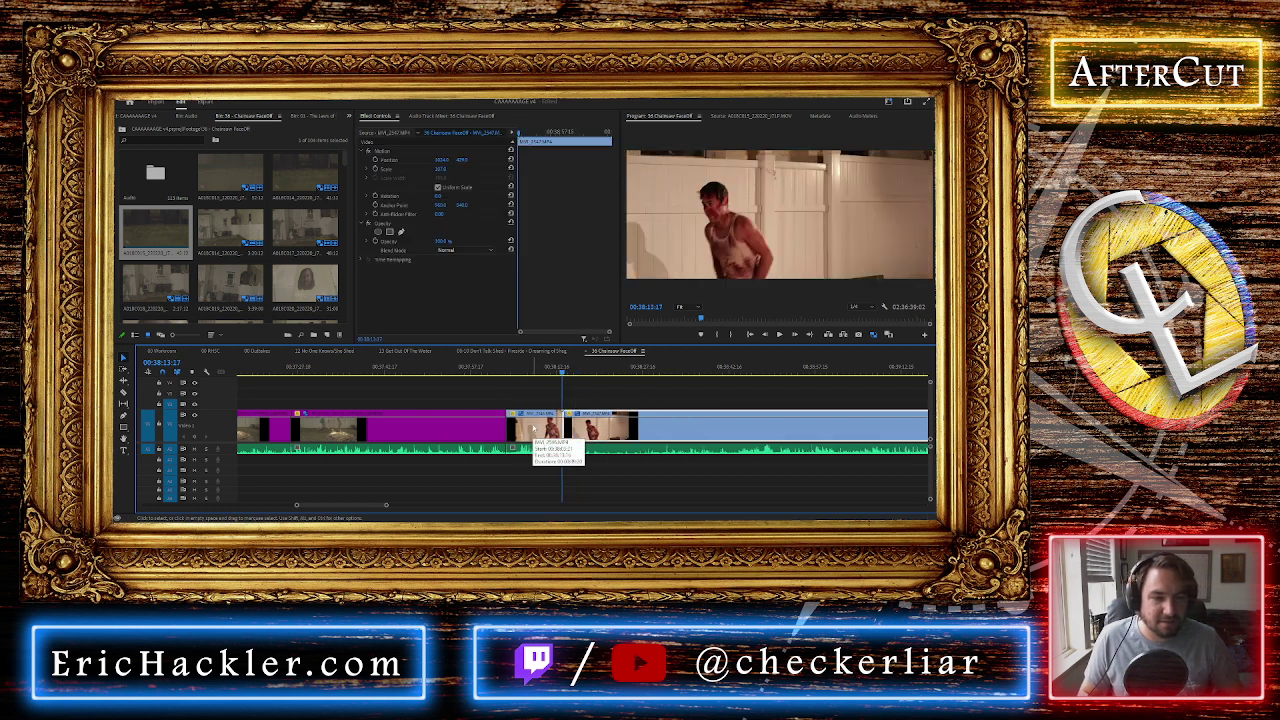
# Play the trimmed first close-up clip from its start and enlarge the timeline around it
pyautogui.press('Up')
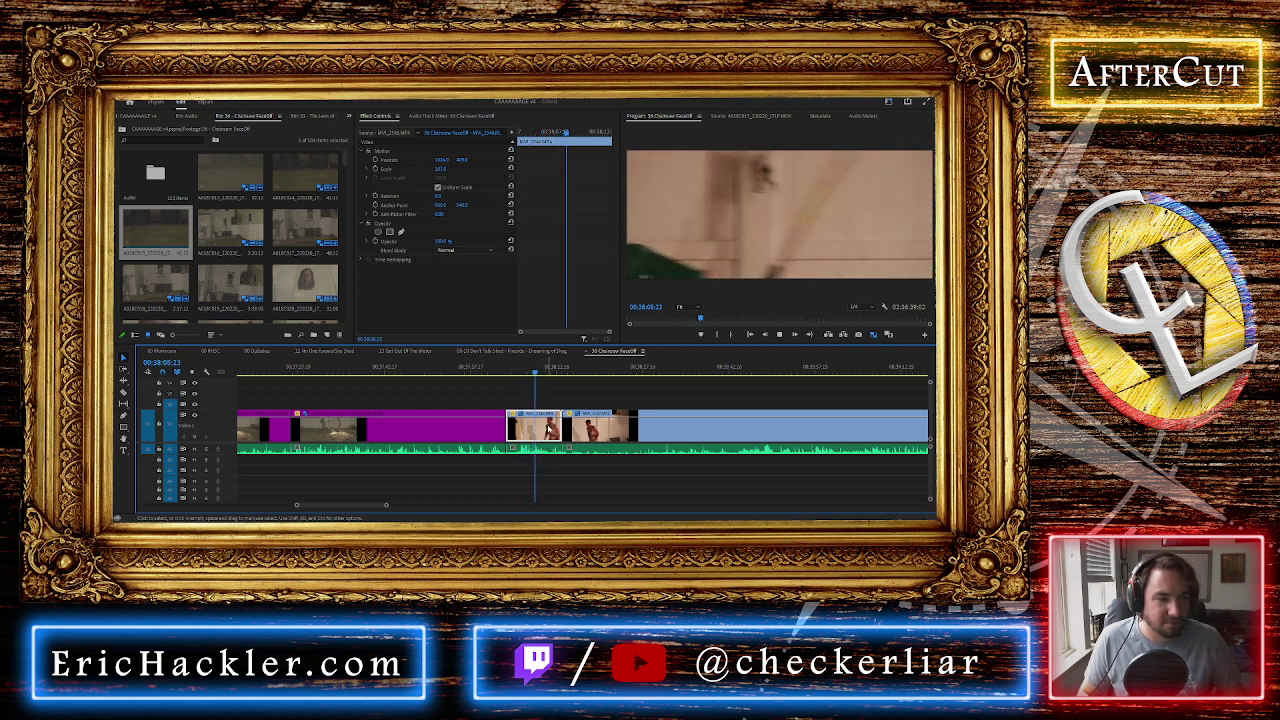
pyautogui.click(507, 369)
pyautogui.press('space')
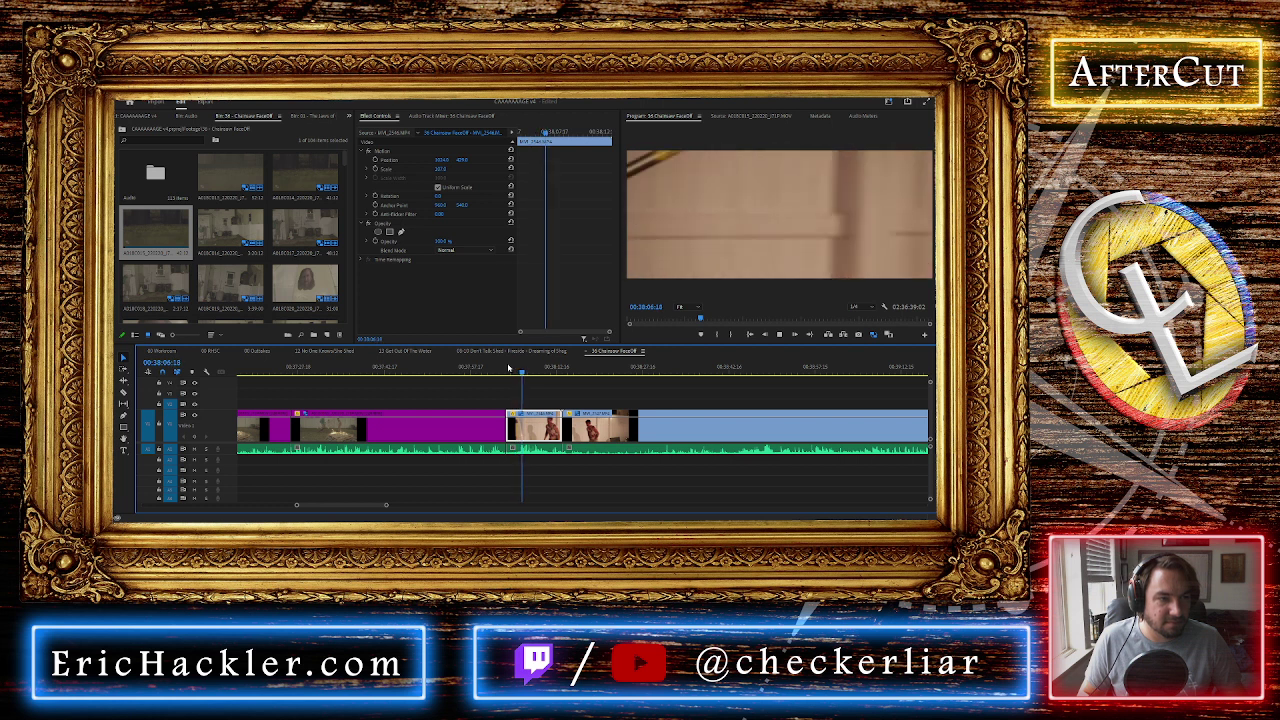
pyautogui.press('space')
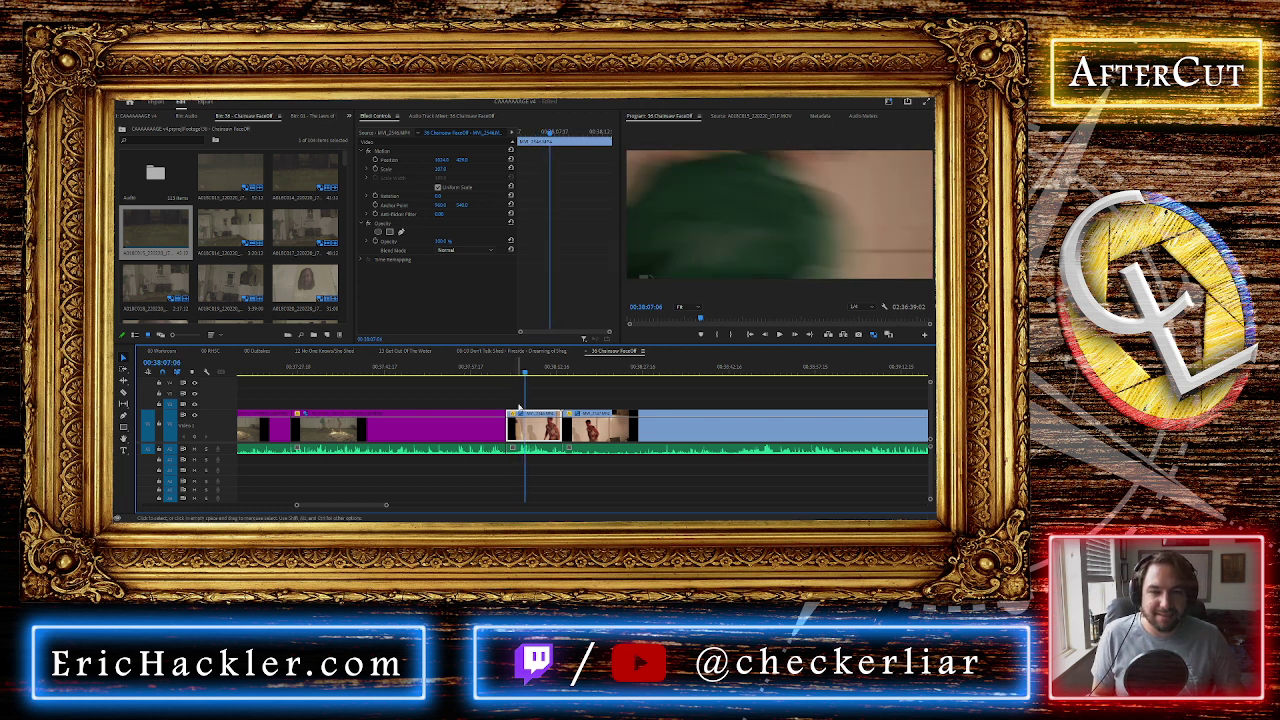
pyautogui.press('=')
pyautogui.press('=')
pyautogui.click(490, 371)
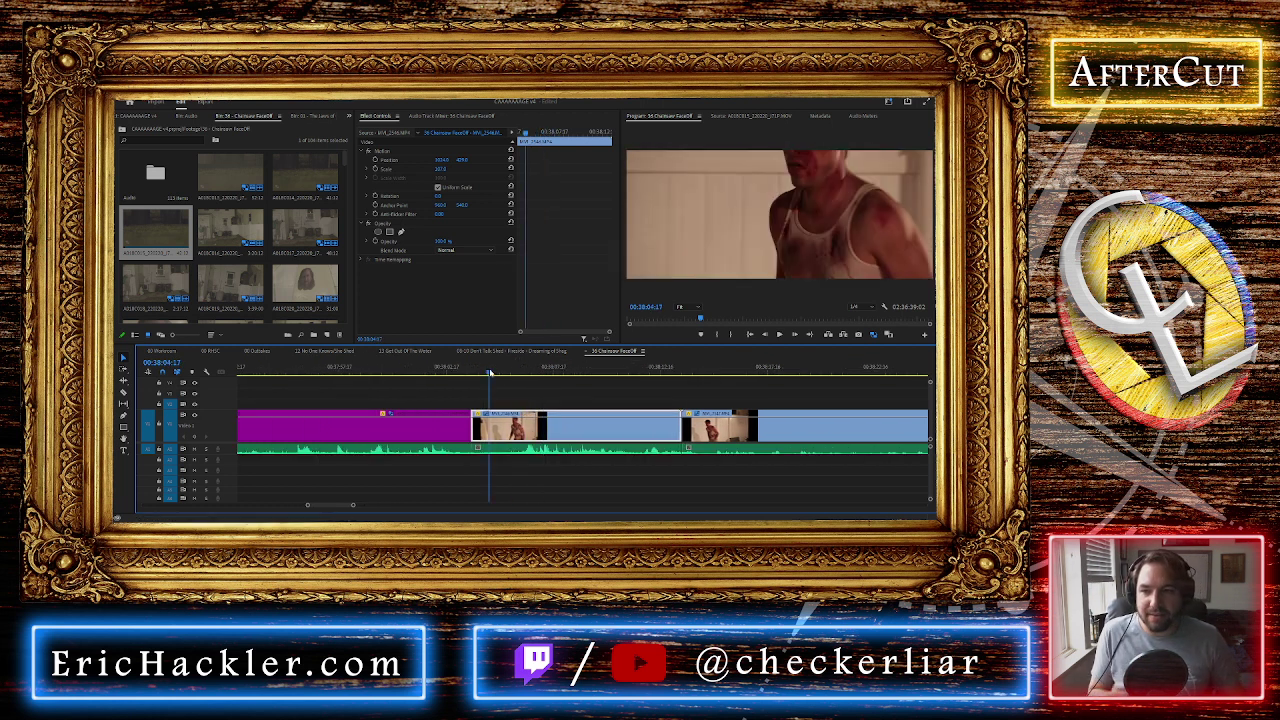
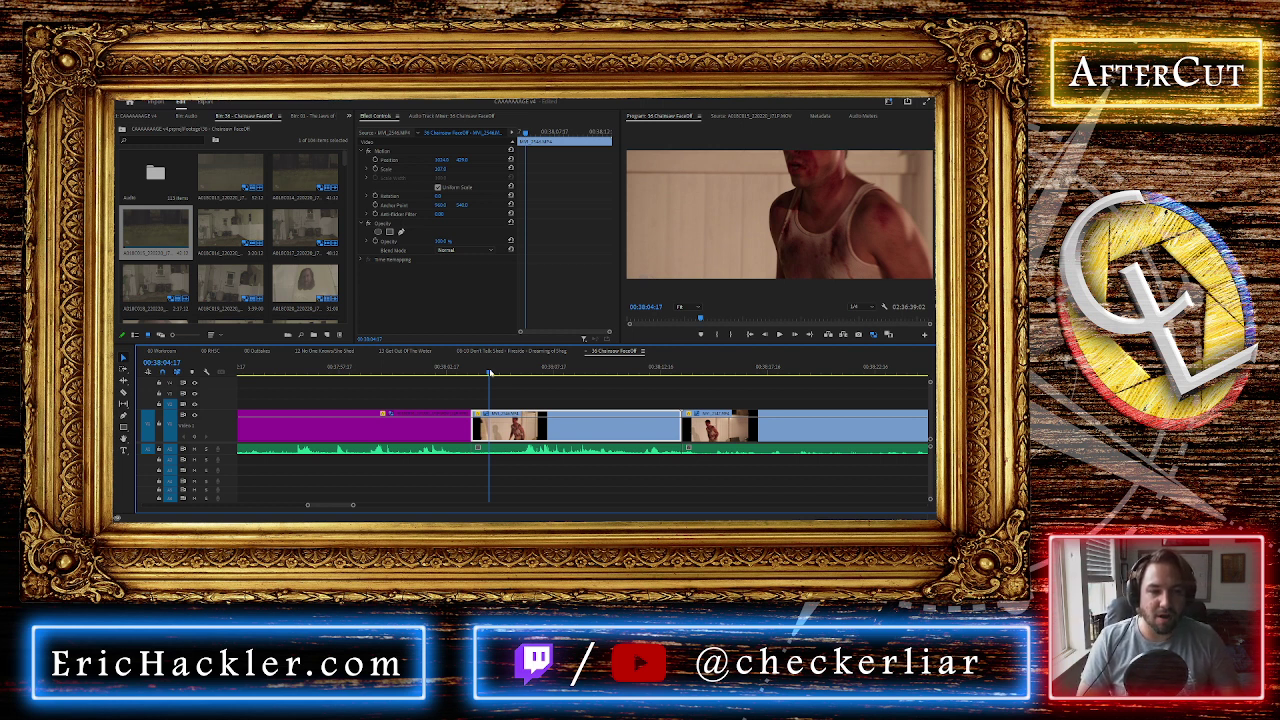
# Review the first blue close-up clip frame by frame around the swing and split it at 00:38:07:12
pyautogui.moveTo(490, 372); pyautogui.dragTo(497, 372)
pyautogui.press('space')
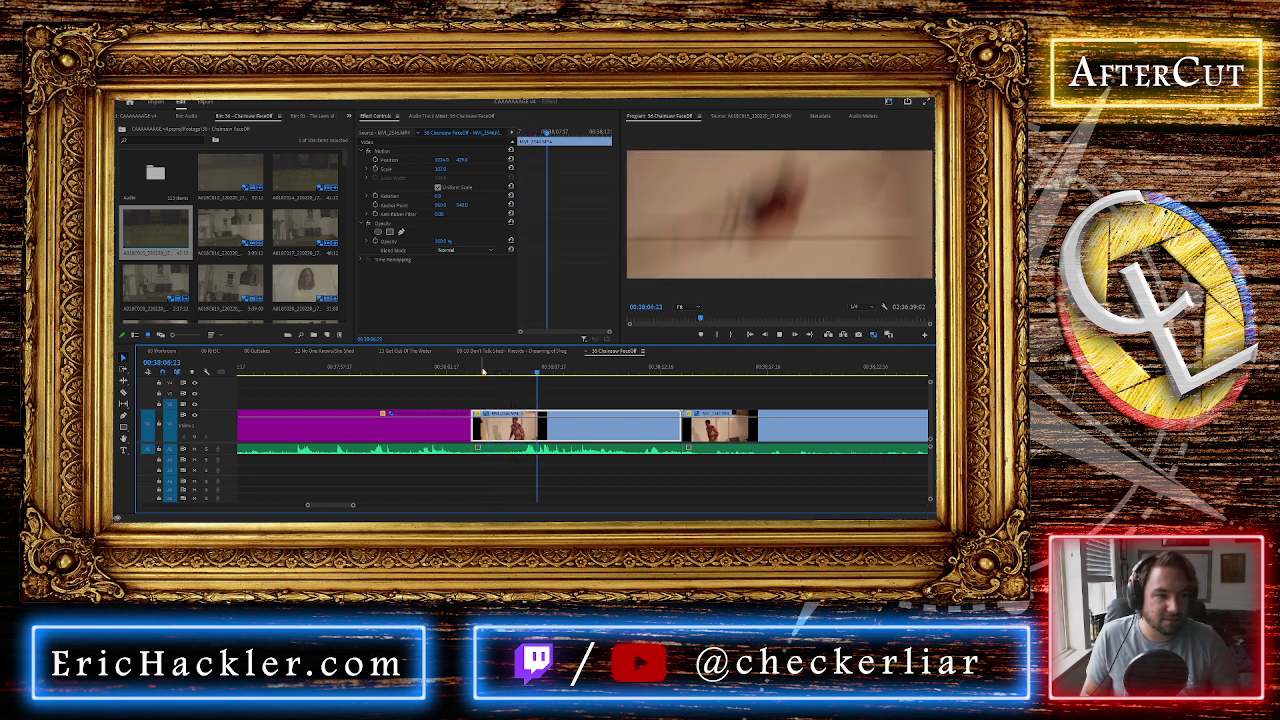
pyautogui.press('Right')
pyautogui.press('Right')
pyautogui.press('Left')
pyautogui.press('Left')
pyautogui.press('Left')
pyautogui.press('Right')
pyautogui.press('Right')
pyautogui.press('Right')
pyautogui.press('Right')
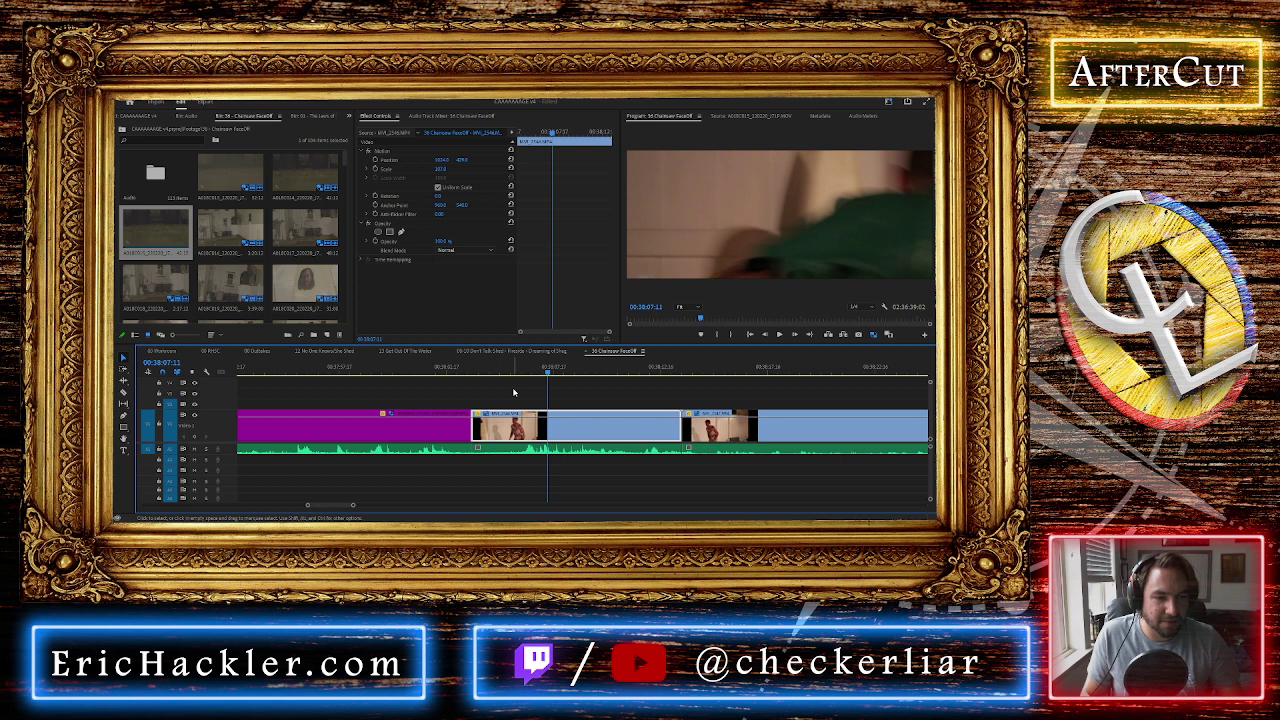
pyautogui.hotkey('ctrl', 'k')
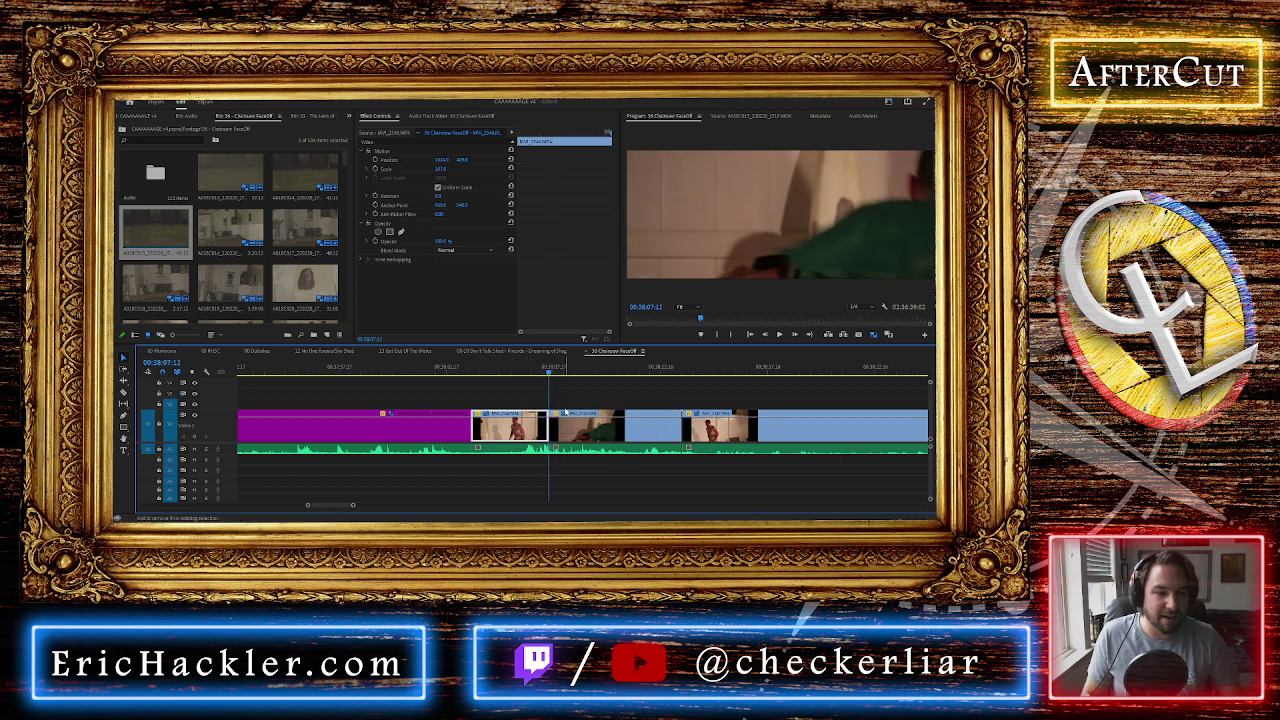
# Delete the remainder of the first close-up clip after the cut and close the gap before the second close-up
pyautogui.click(523, 370)
pyautogui.press('space')
pyautogui.press('space')
pyautogui.moveTo(567, 372); pyautogui.dragTo(697, 384)
pyautogui.click(609, 456)
pyautogui.press('Delete')
pyautogui.click(599, 424)
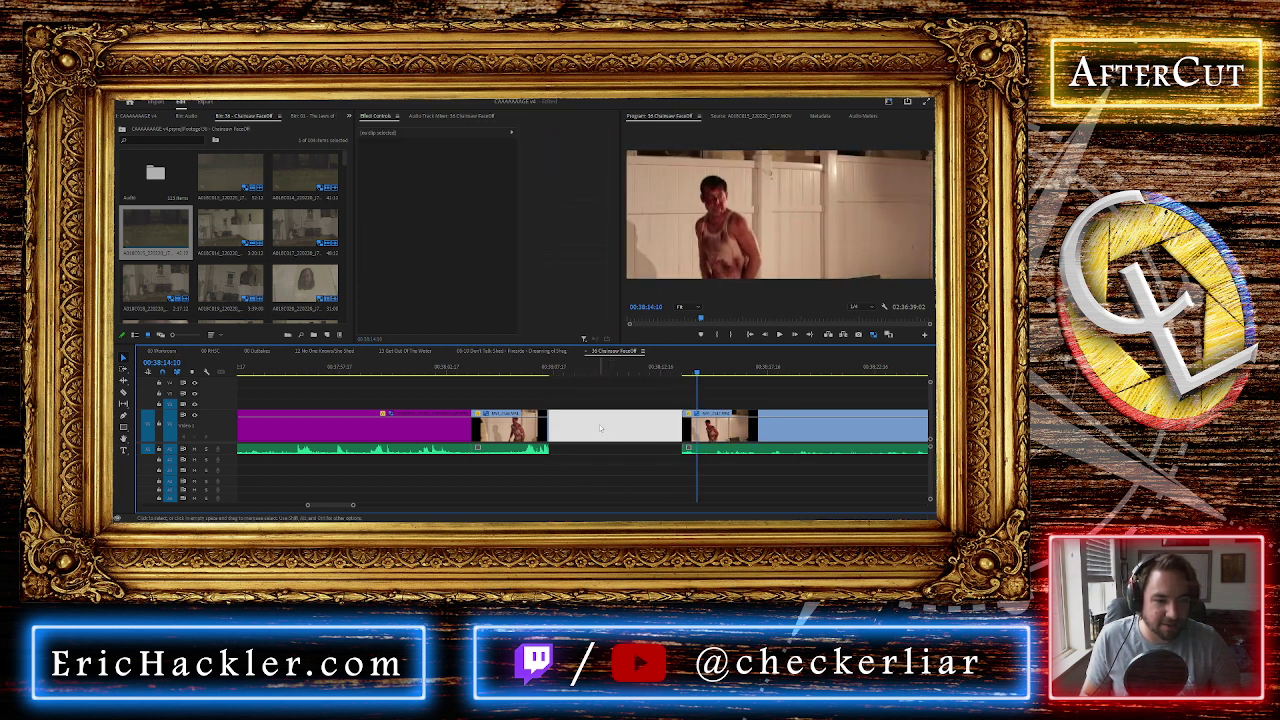
pyautogui.press('Delete')
# Review the second blue close-up clip, step back to just before the green-jacketed actor's swing and split it at 00:38:19:05
pyautogui.moveTo(561, 371); pyautogui.dragTo(708, 382)
pyautogui.press('space')
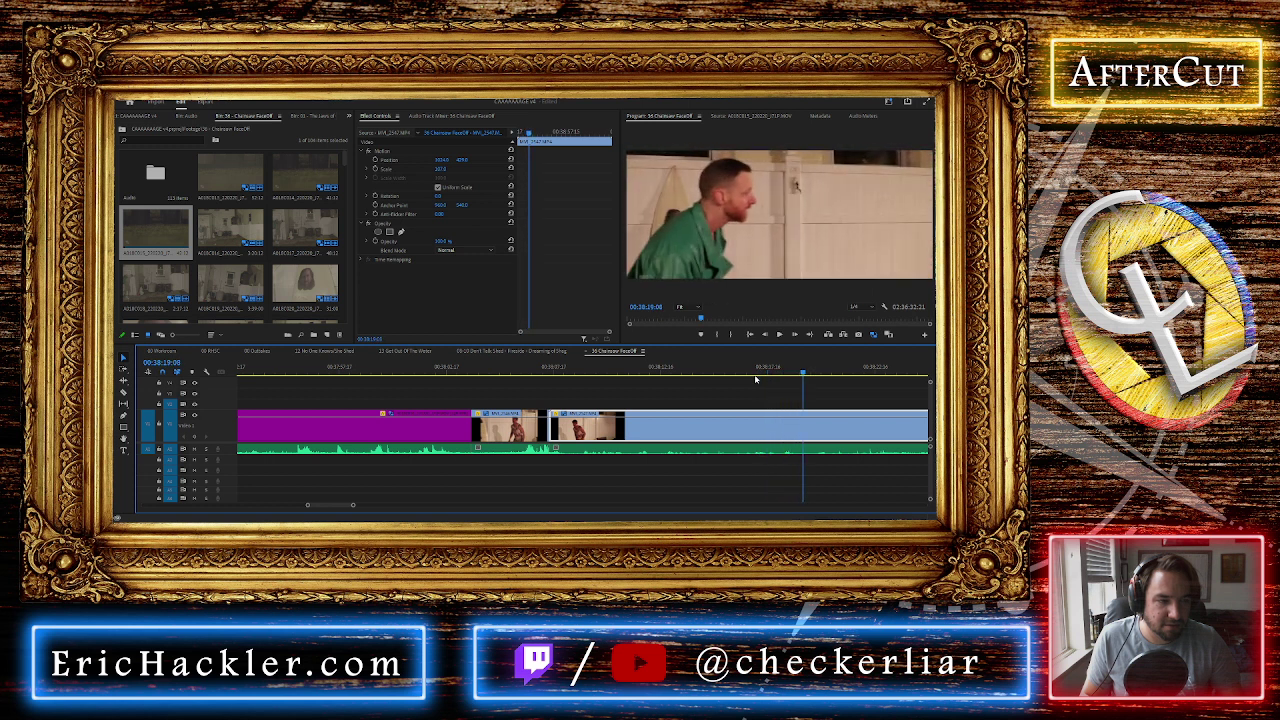
pyautogui.press('space')
pyautogui.press('Left')
pyautogui.press('Left')
pyautogui.press('Left')
pyautogui.press('Left')
pyautogui.press('Left')
pyautogui.press('Left')
pyautogui.press('Left')
pyautogui.press('Left')
pyautogui.press('Left')
pyautogui.press('Left')
pyautogui.press('Left')
pyautogui.press('Left')
pyautogui.press('Left')
pyautogui.press('Left')
pyautogui.press('Left')
pyautogui.press('Left')
pyautogui.press('Left')
pyautogui.press('Left')
pyautogui.press('Left')
pyautogui.press('Left')
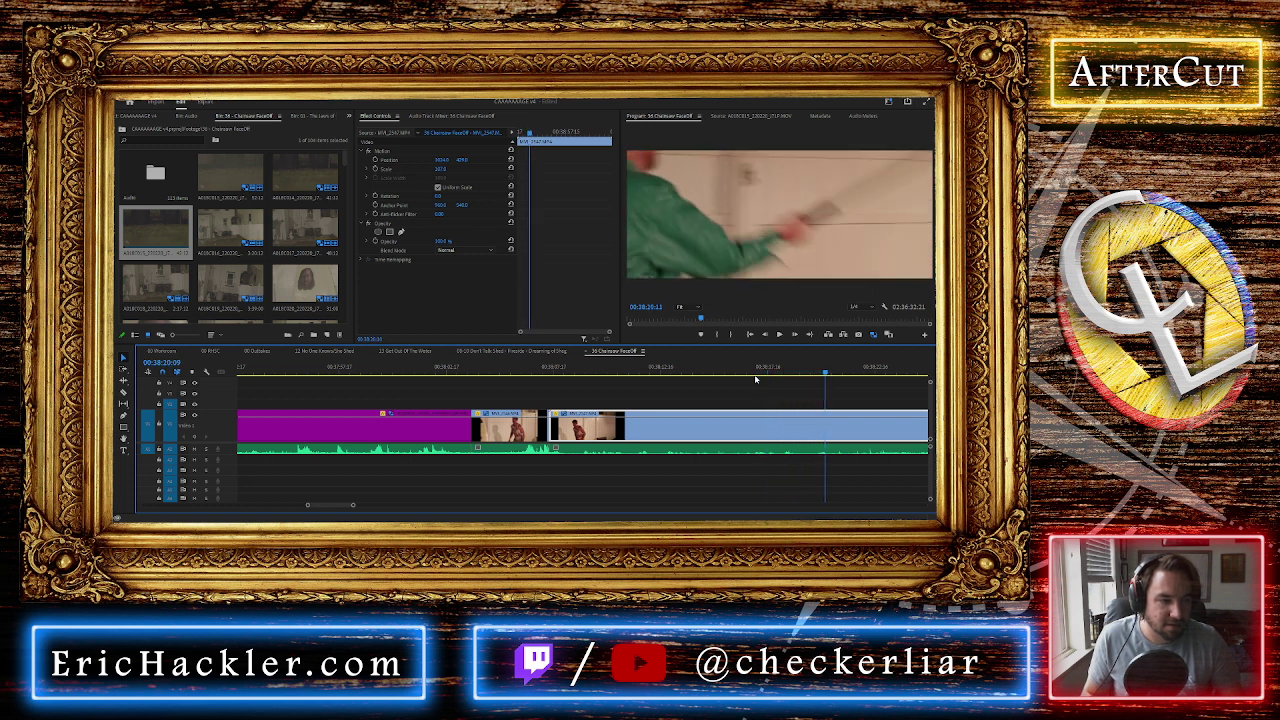
pyautogui.press('Left')
pyautogui.hotkey('ctrl', 'k')
# Delete the part of the second close-up before the cut, close the gap and save the project
pyautogui.moveTo(752, 388); pyautogui.dragTo(703, 476)
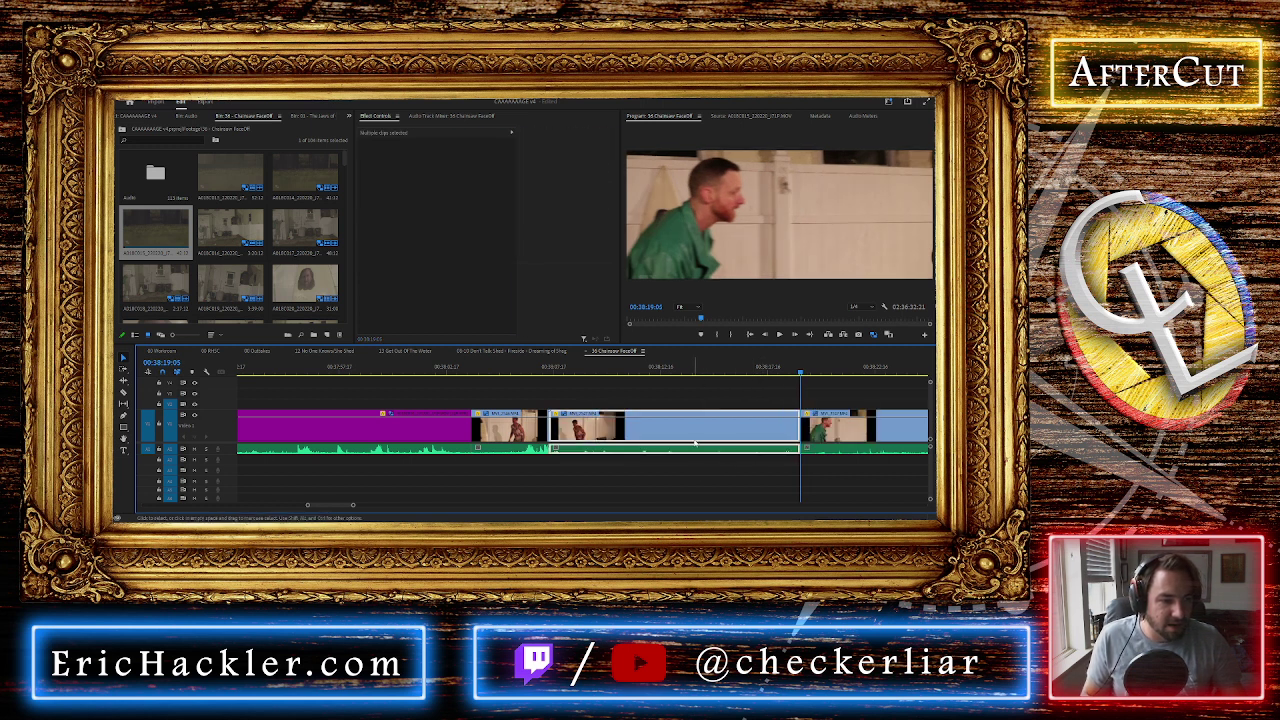
pyautogui.press('Delete')
pyautogui.click(627, 424)
pyautogui.press('Delete')
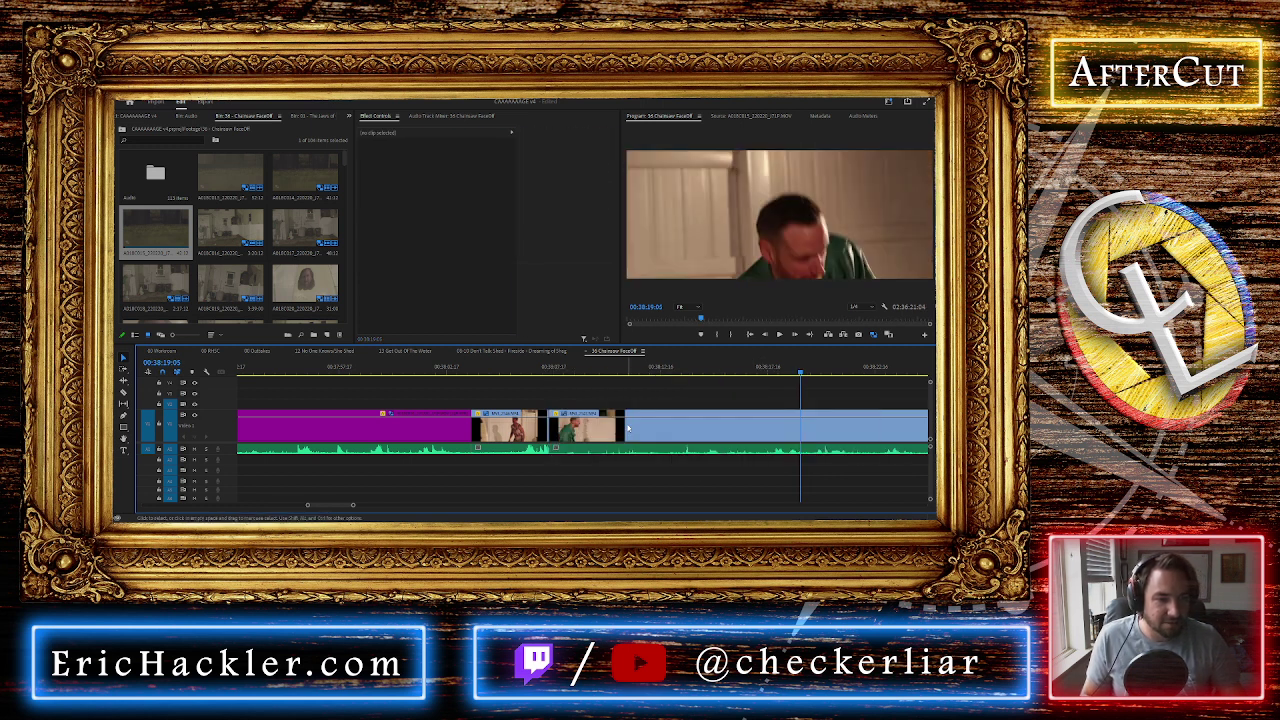
pyautogui.click(548, 371)
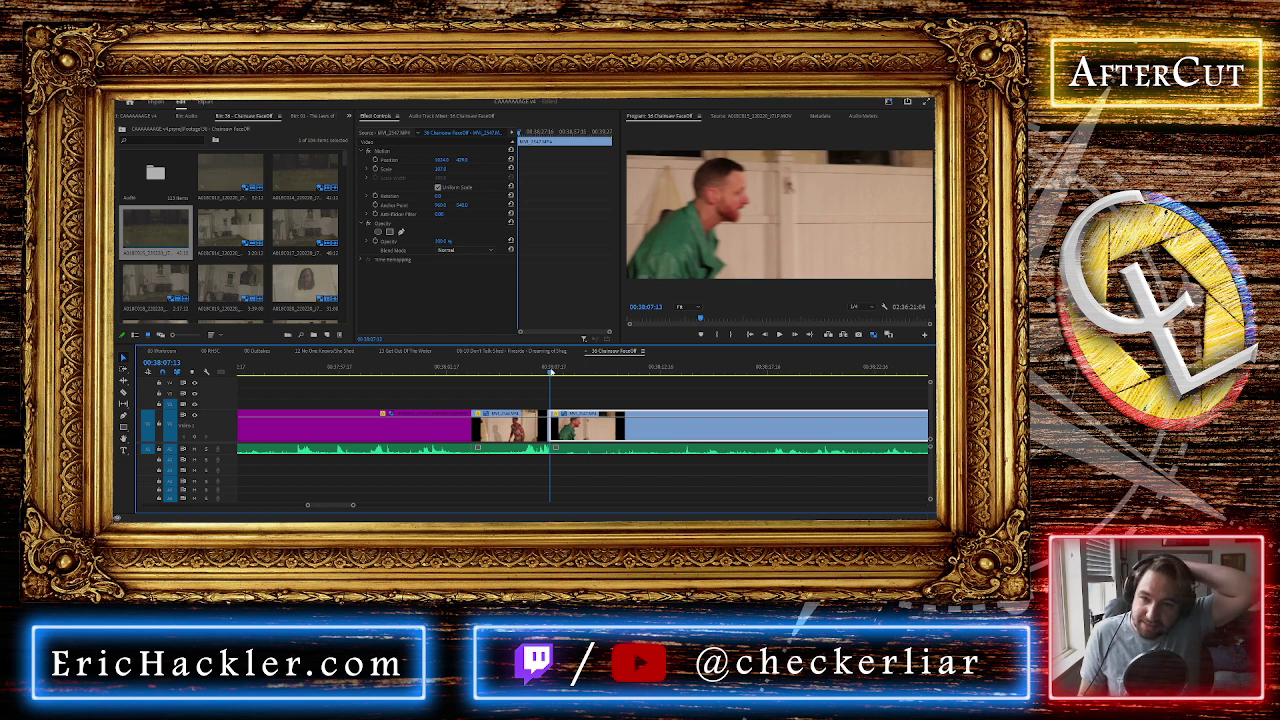
pyautogui.hotkey('ctrl', 's')
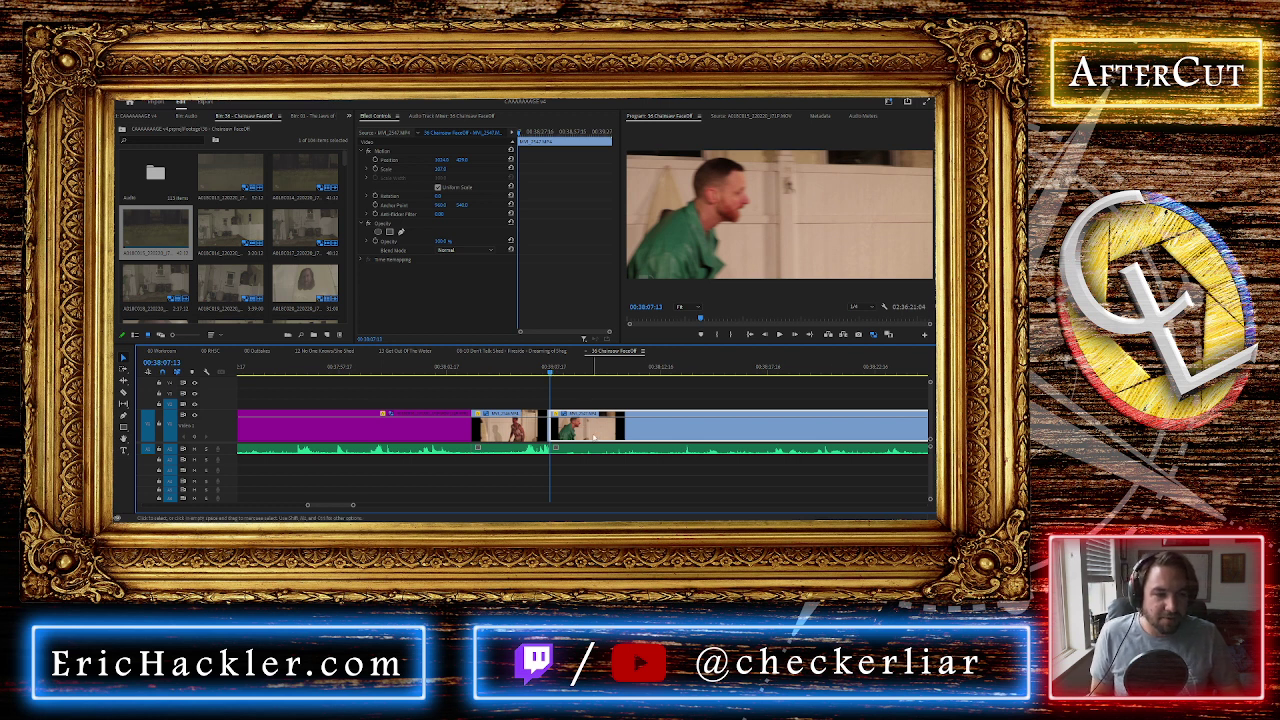
# Play the trimmed second close-up from its start and split it at 00:38:23:07
pyautogui.scroll(-2, 594, 437)
pyautogui.scroll(-3, 594, 437)
pyautogui.scroll(-3, 475, 404)
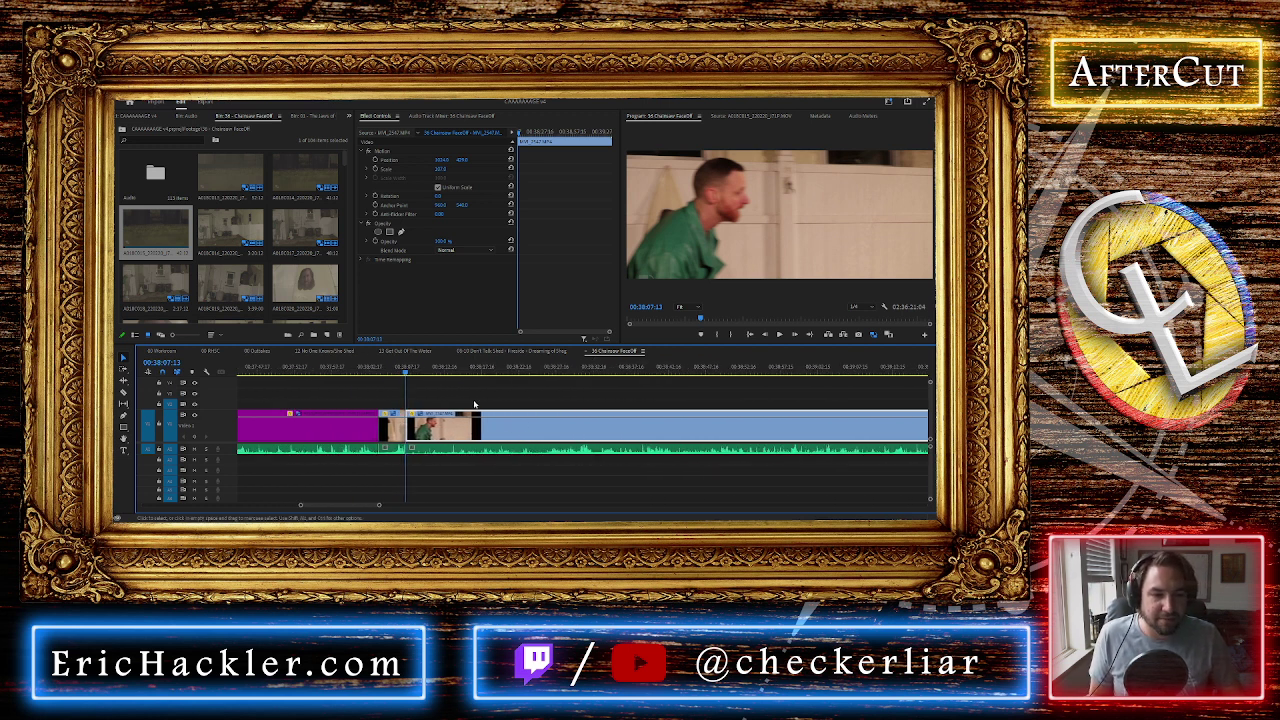
pyautogui.scroll(-2, 475, 404)
pyautogui.scroll(1, 475, 404)
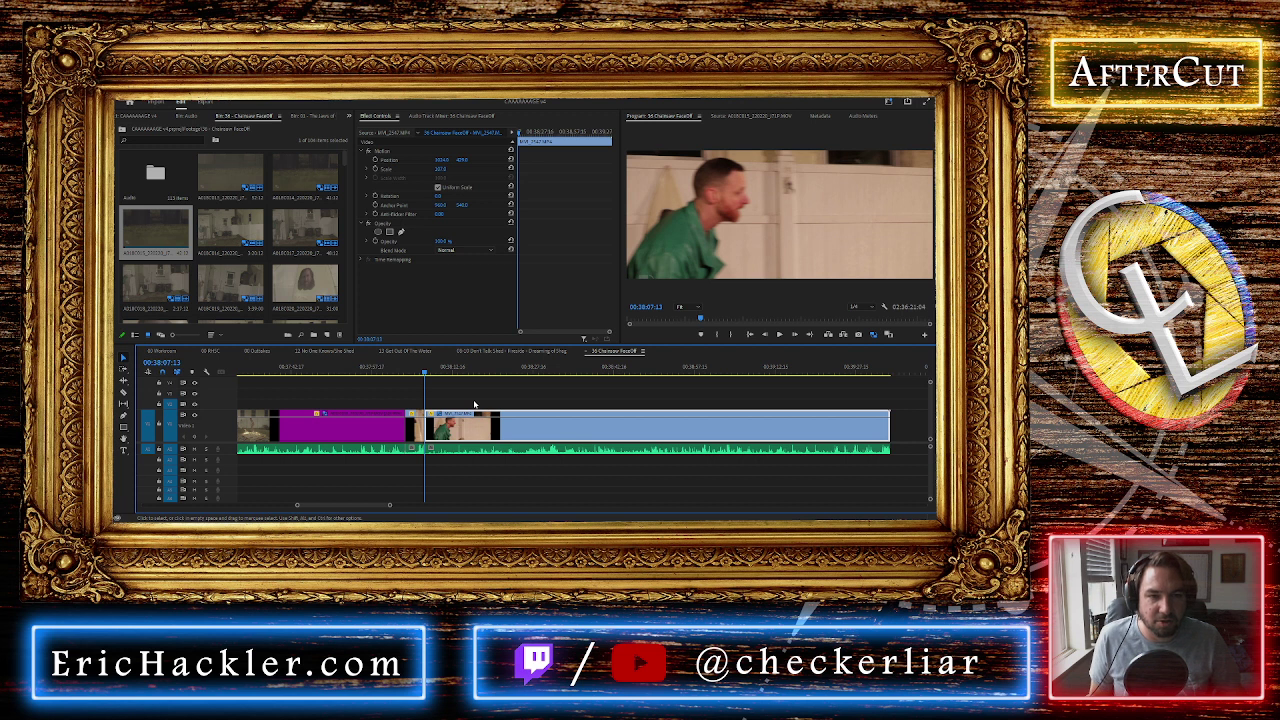
pyautogui.press('space')
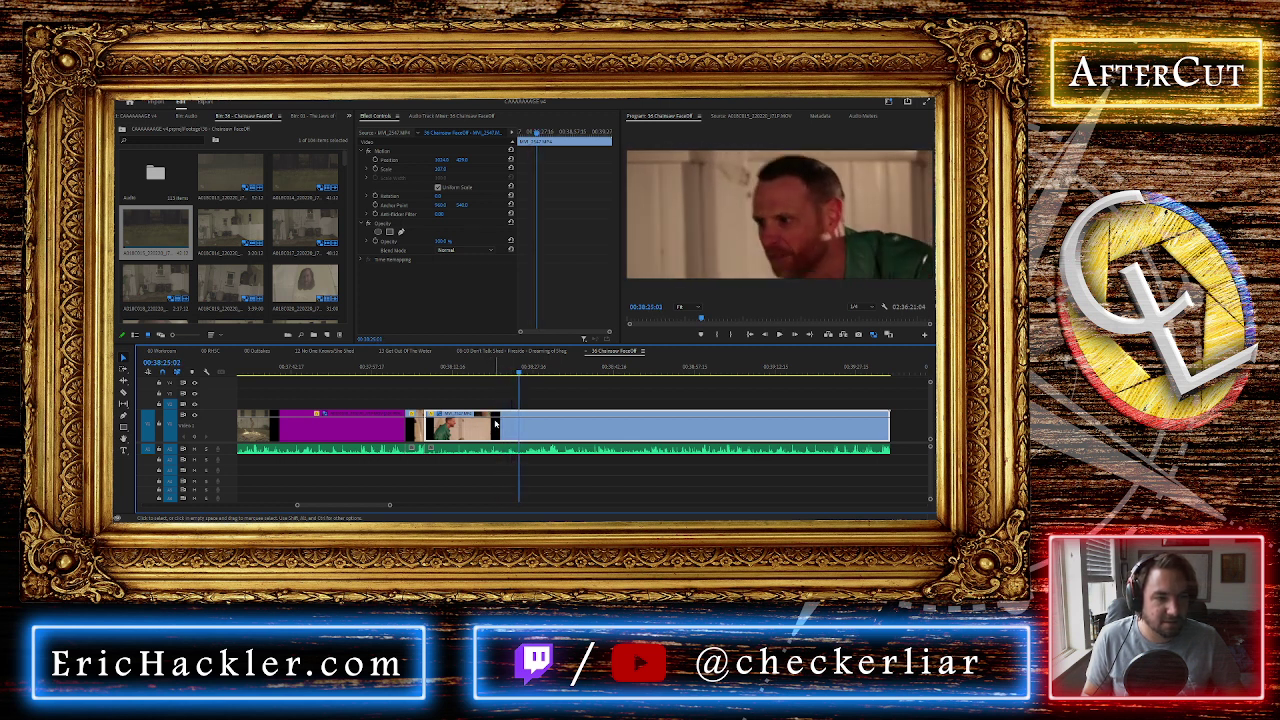
pyautogui.click(492, 372)
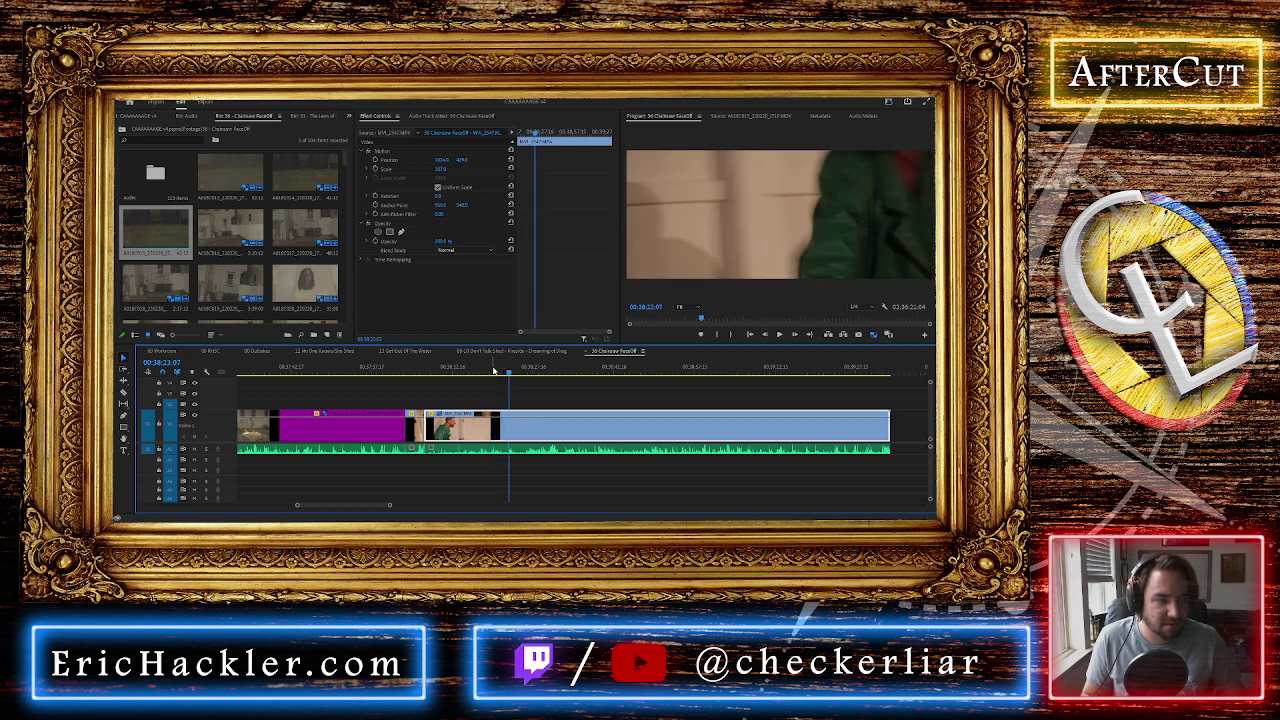
pyautogui.press('space')
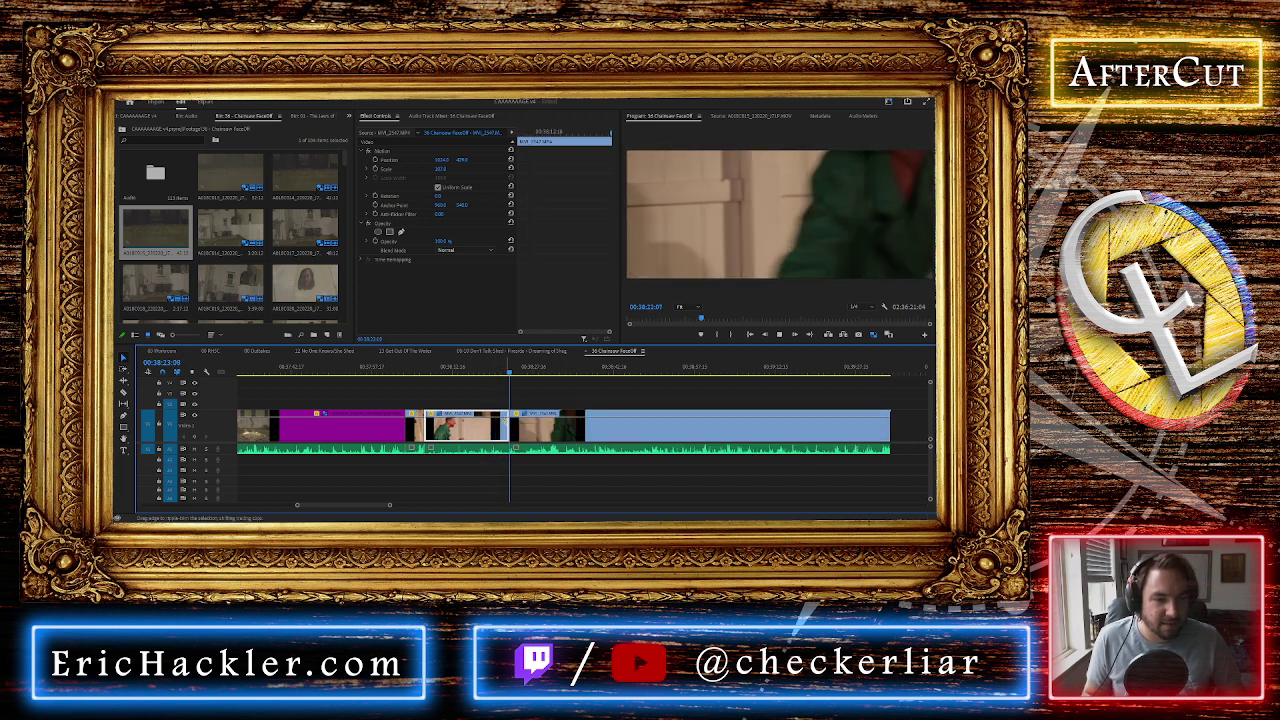
# Review the rest of the second close-up and split it at 00:38:54:23, where the actor in the tank top stands ready
pyautogui.scroll(-3, 515, 420)
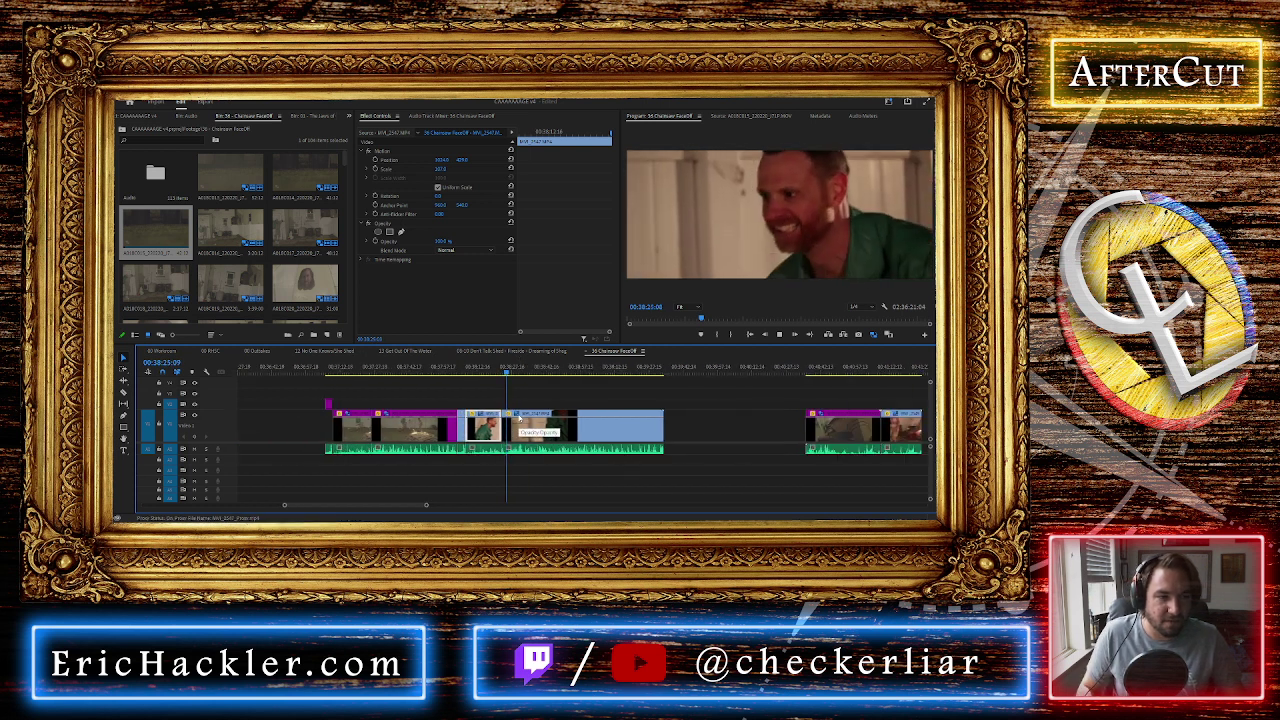
pyautogui.moveTo(510, 372); pyautogui.dragTo(569, 380)
pyautogui.press('space')
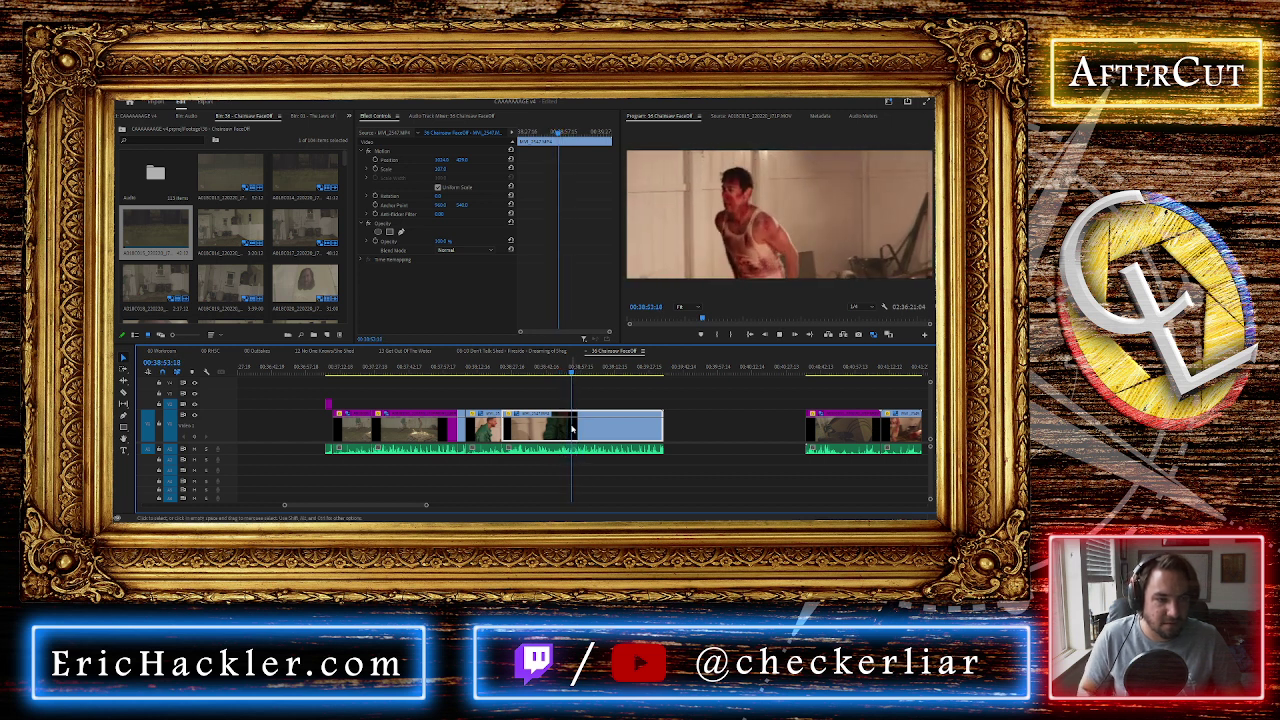
pyautogui.scroll(4, 572, 428)
pyautogui.press('space')
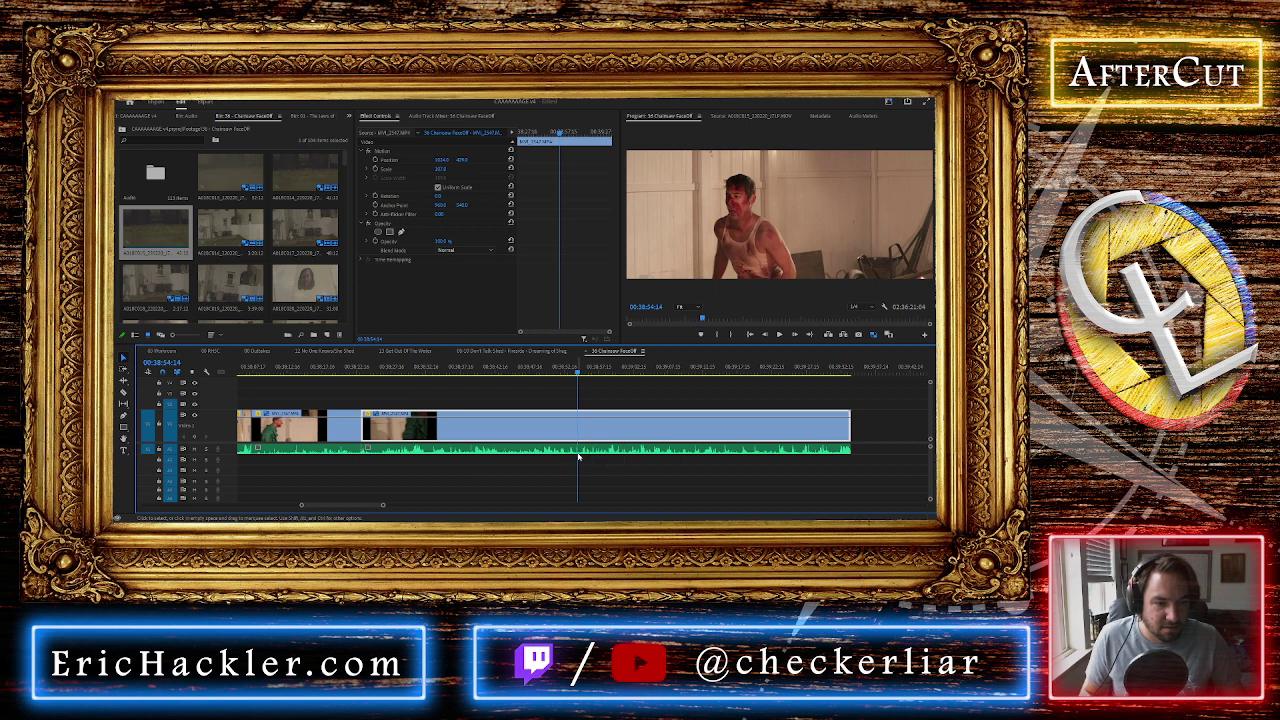
pyautogui.press('Right')
pyautogui.press('Right')
pyautogui.press('Right')
pyautogui.press('Right')
pyautogui.press('Right')
pyautogui.press('Right')
pyautogui.press('Right')
pyautogui.press('Right')
pyautogui.hotkey('ctrl', 'k')
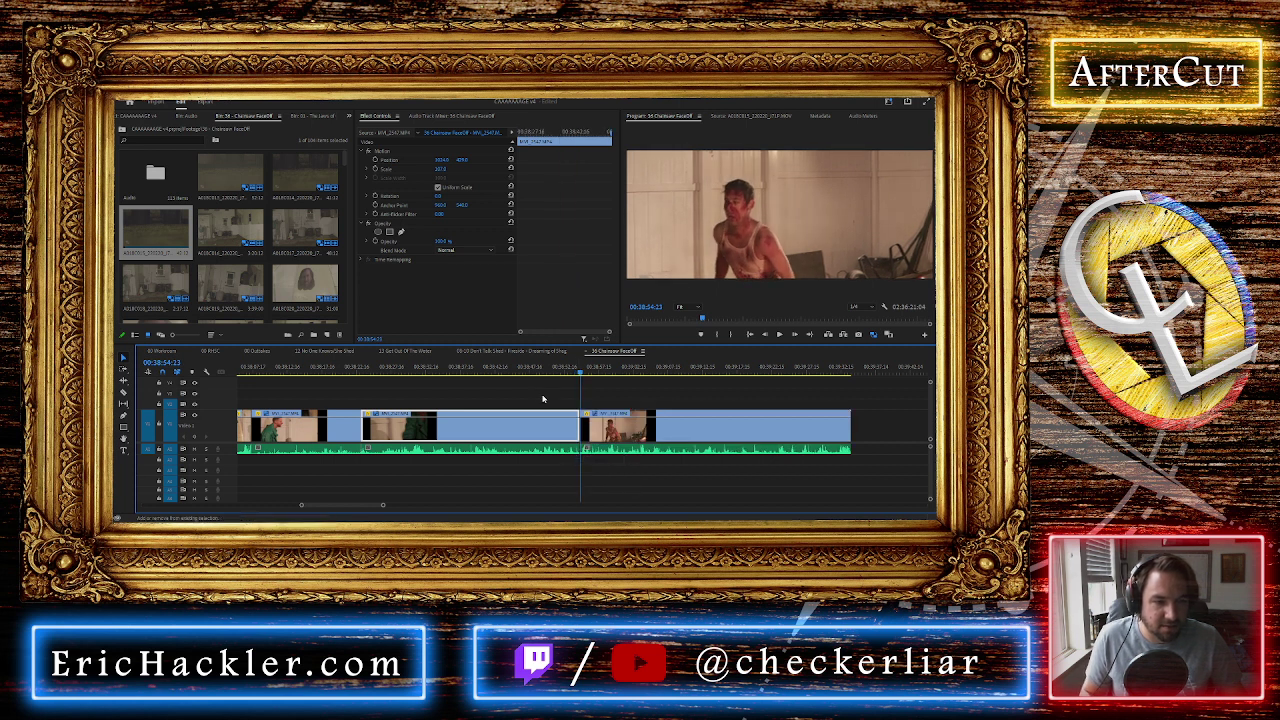
# Delete the middle section of the second close-up between its two cuts and close the gap
pyautogui.click(362, 368)
pyautogui.moveTo(362, 370); pyautogui.dragTo(353, 371)
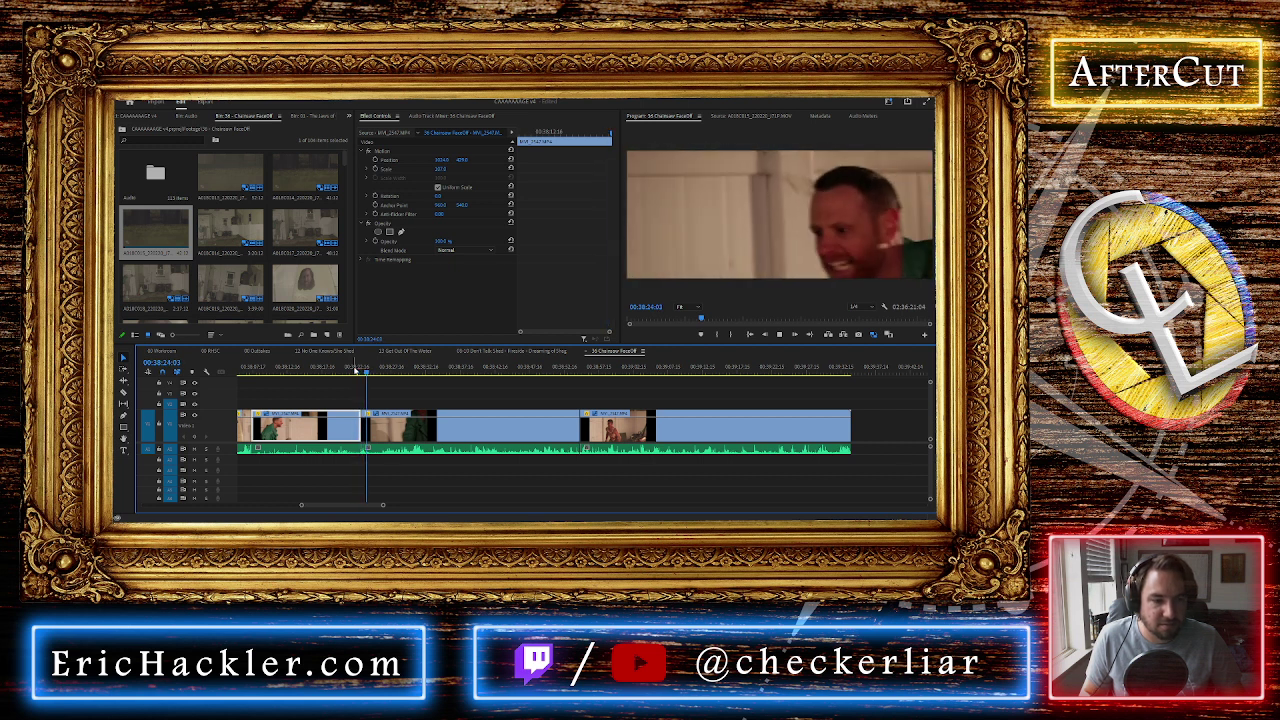
pyautogui.click(451, 458)
pyautogui.press('Delete')
pyautogui.click(443, 424)
pyautogui.press('Delete')
# Review the last part of the second close-up, split it at 00:38:59:02 and delete the tail after the cut
pyautogui.click(366, 368)
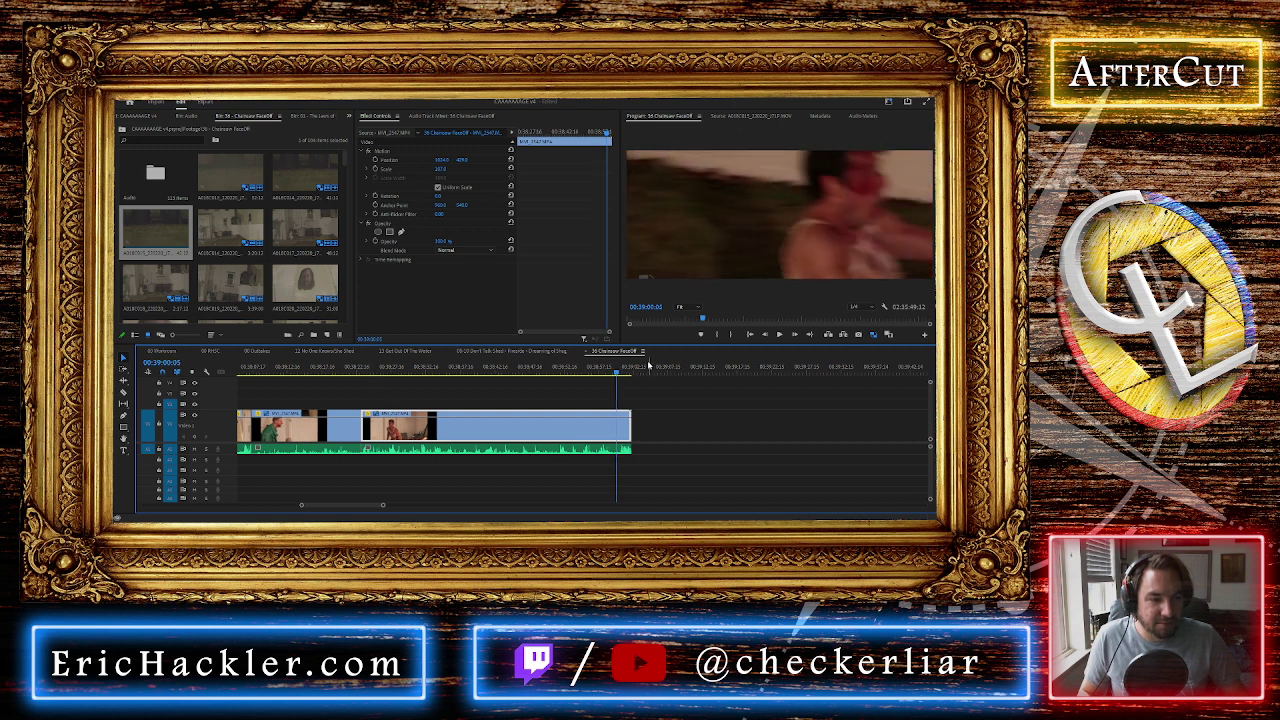
pyautogui.click(595, 370)
pyautogui.press('space')
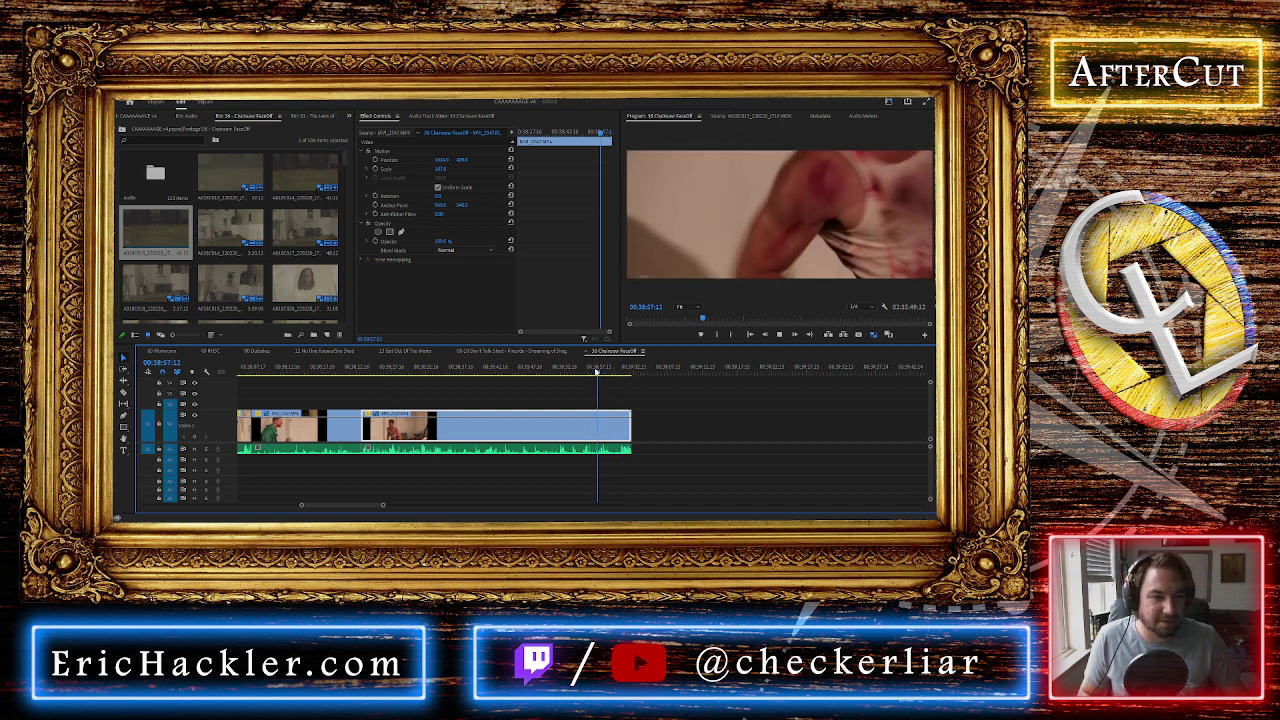
pyautogui.press('space')
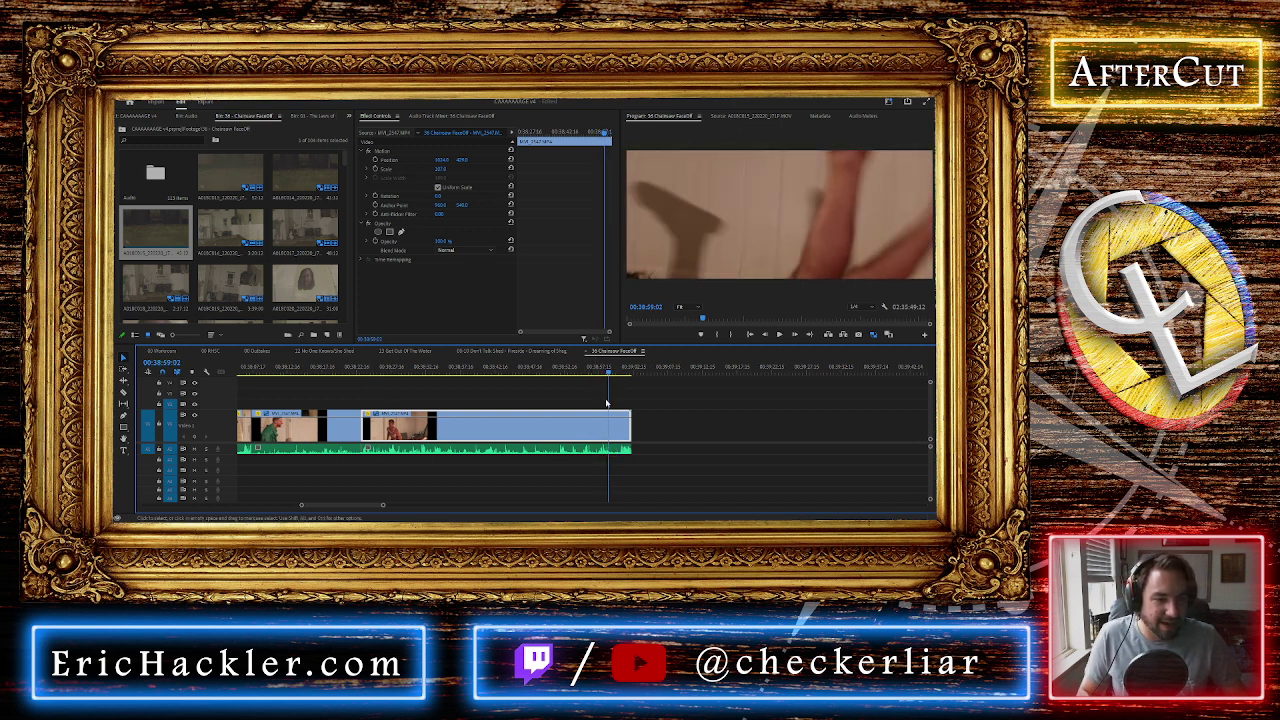
pyautogui.hotkey('ctrl', 'k')
pyautogui.press('Delete')
# Move the next group of purple and blue clips earlier, leaving a short gap after the trimmed close-ups
pyautogui.scroll(-4, 615, 434)
pyautogui.click(748, 432)
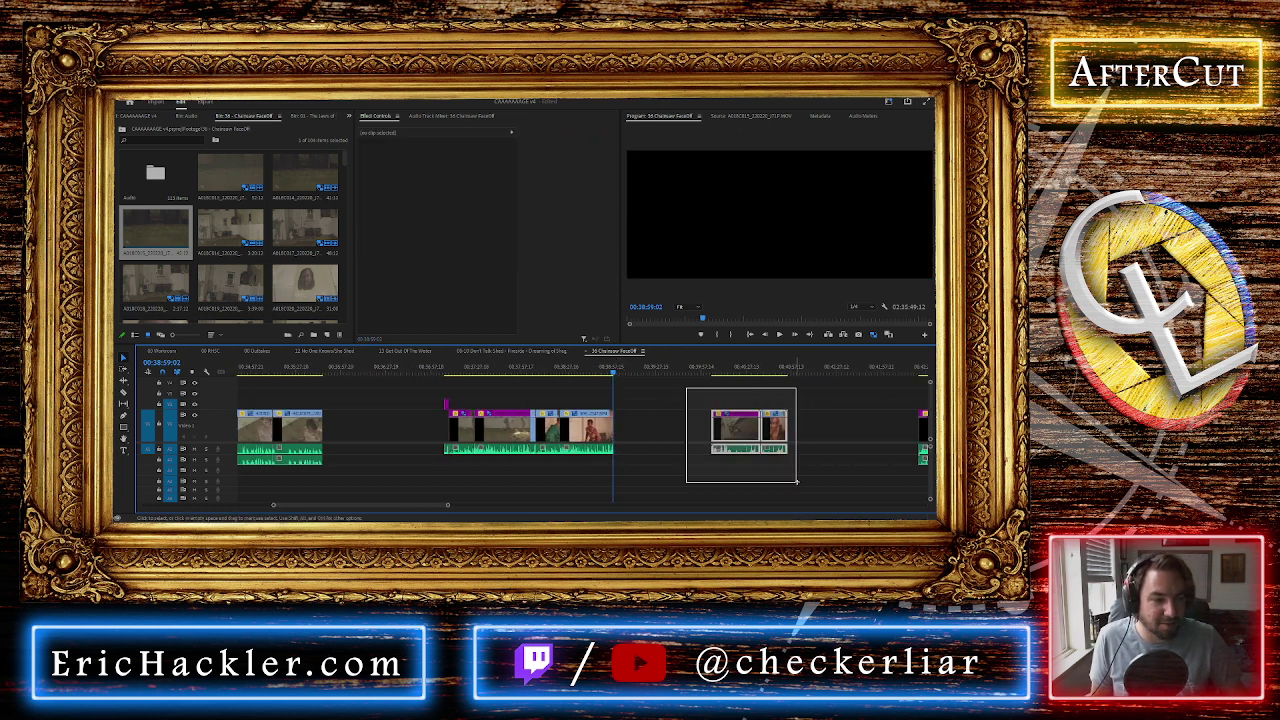
pyautogui.moveTo(748, 432); pyautogui.dragTo(668, 426)
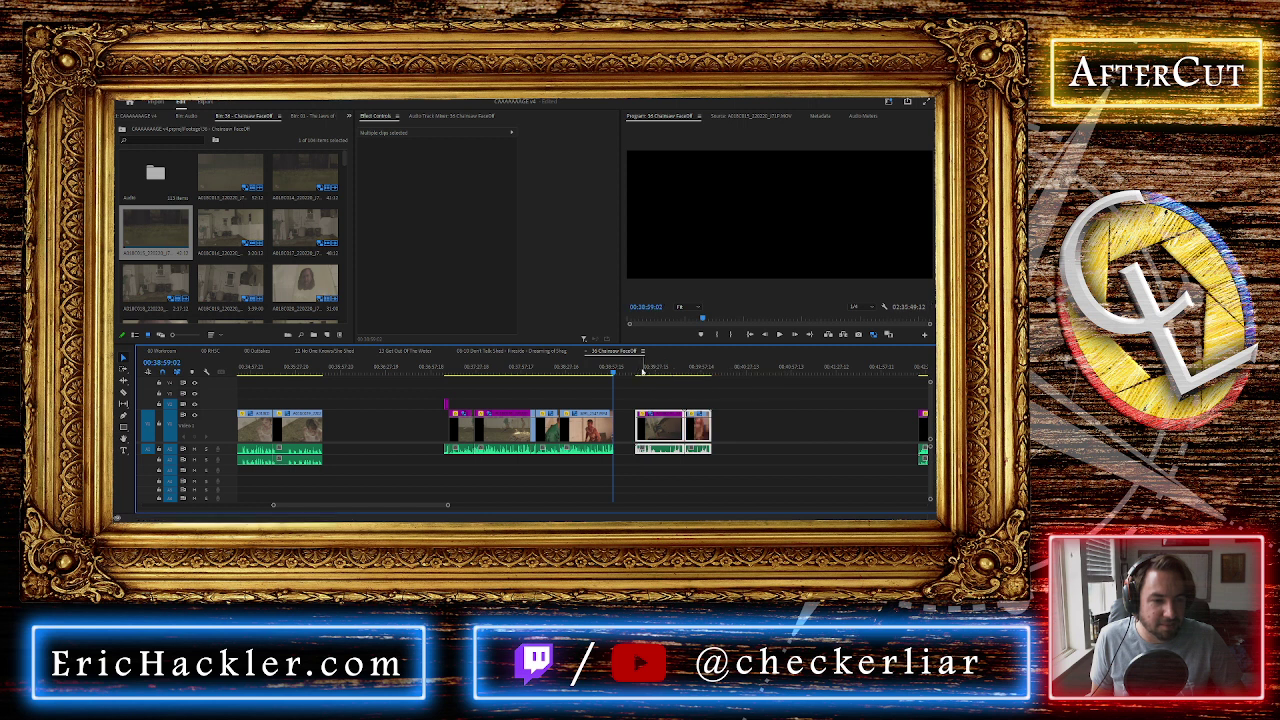
# Review the start of the moved purple clip, split it before the action begins and delete the part before the cut
pyautogui.scroll(5, 638, 371)
pyautogui.scroll(-2, 638, 371)
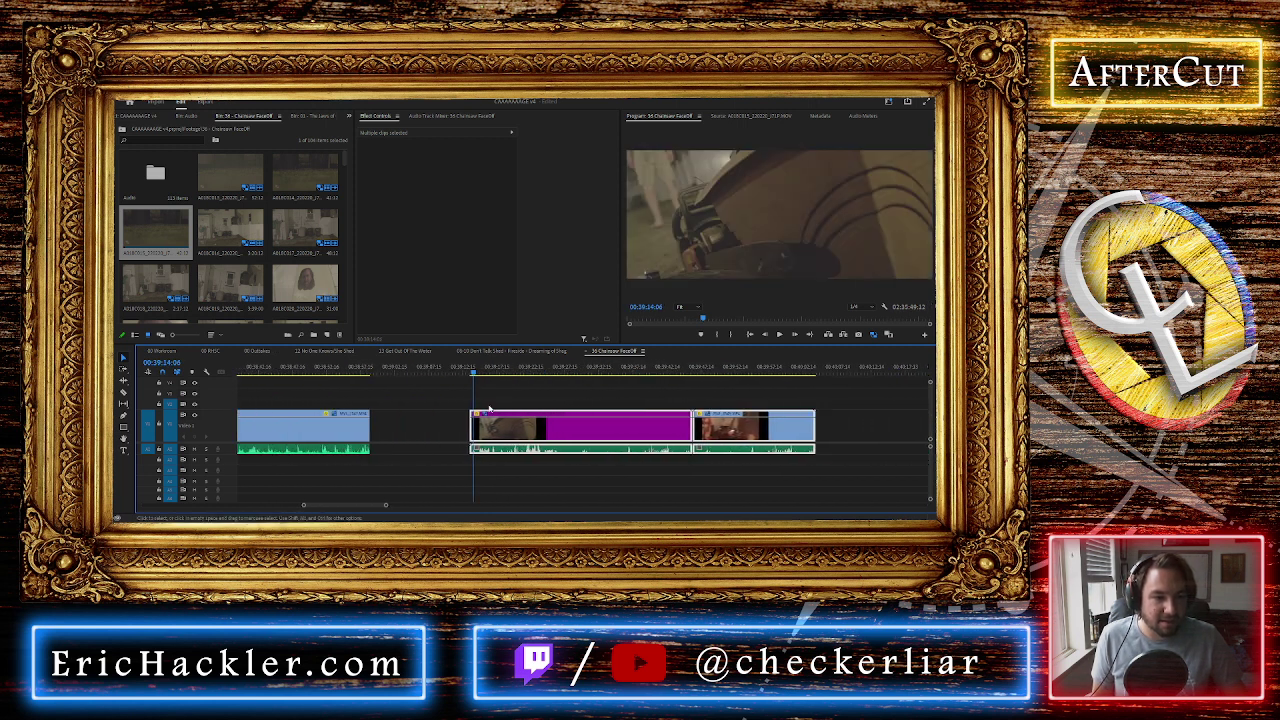
pyautogui.scroll(3, 489, 408)
pyautogui.press('-')
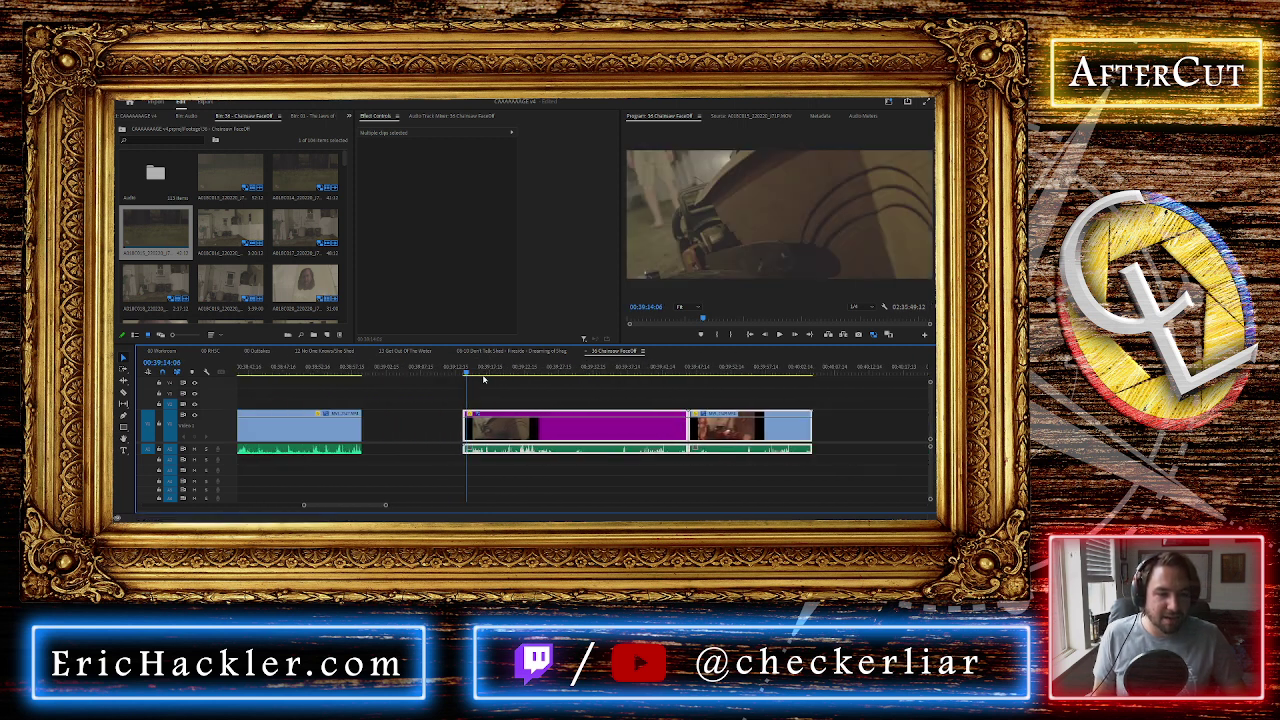
pyautogui.press('space')
pyautogui.press('=')
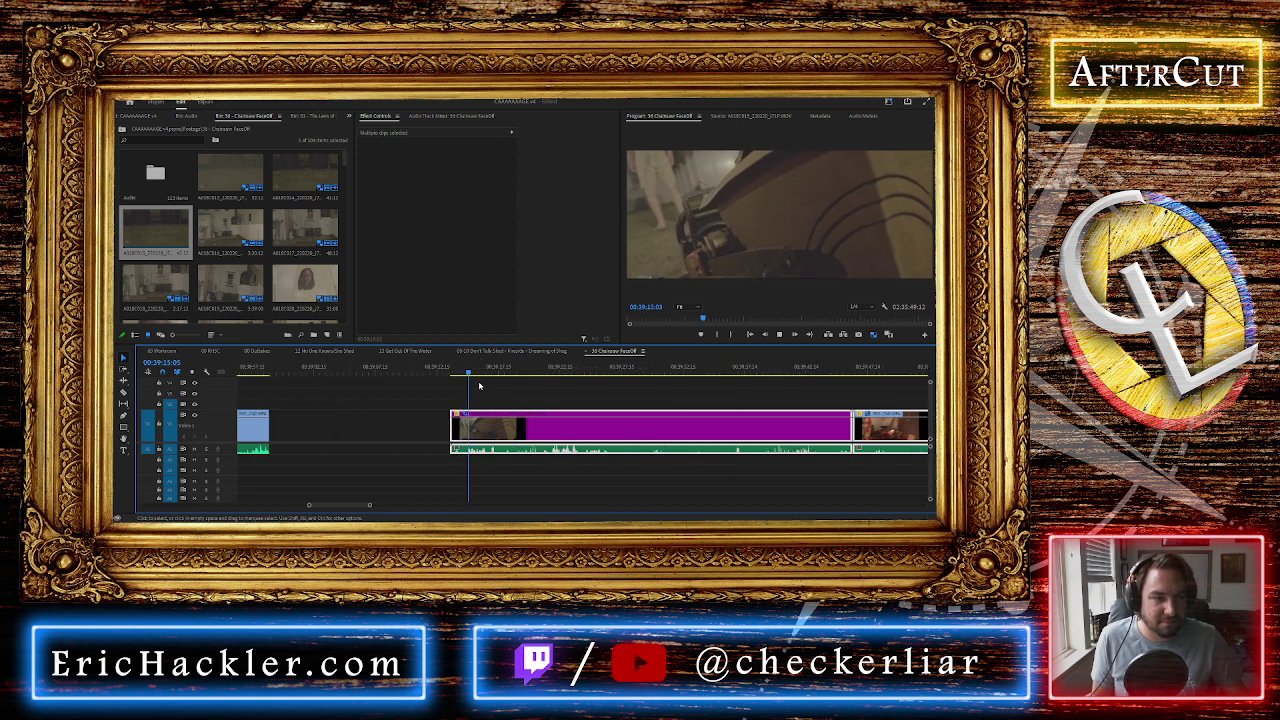
pyautogui.moveTo(478, 370)
pyautogui.mouseDown()
pyautogui.moveTo(514, 370)
pyautogui.moveTo(491, 372)
pyautogui.mouseUp()
pyautogui.press('space')
pyautogui.hotkey('ctrl', 'k')
pyautogui.moveTo(481, 392); pyautogui.dragTo(457, 468)
pyautogui.press('Delete')
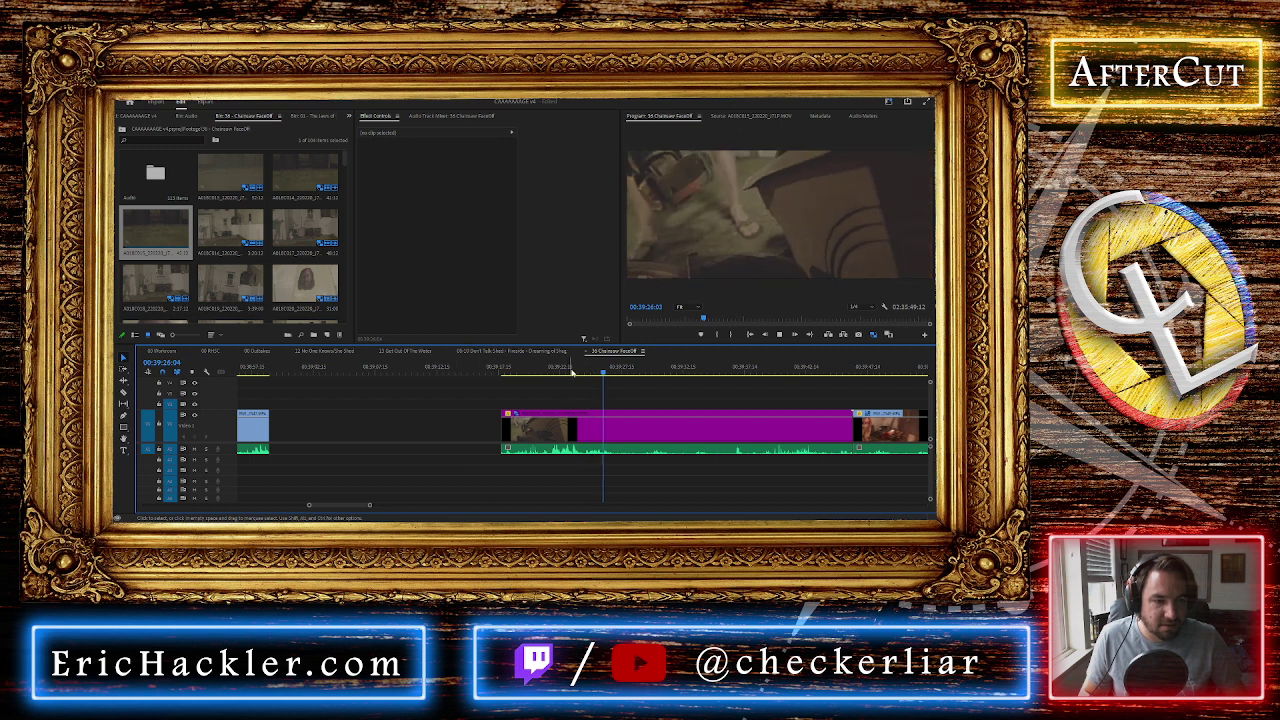
# Review the action in the trimmed purple clip and split it at 00:39:24:01
pyautogui.click(560, 428)
pyautogui.click(574, 370)
pyautogui.press('space')
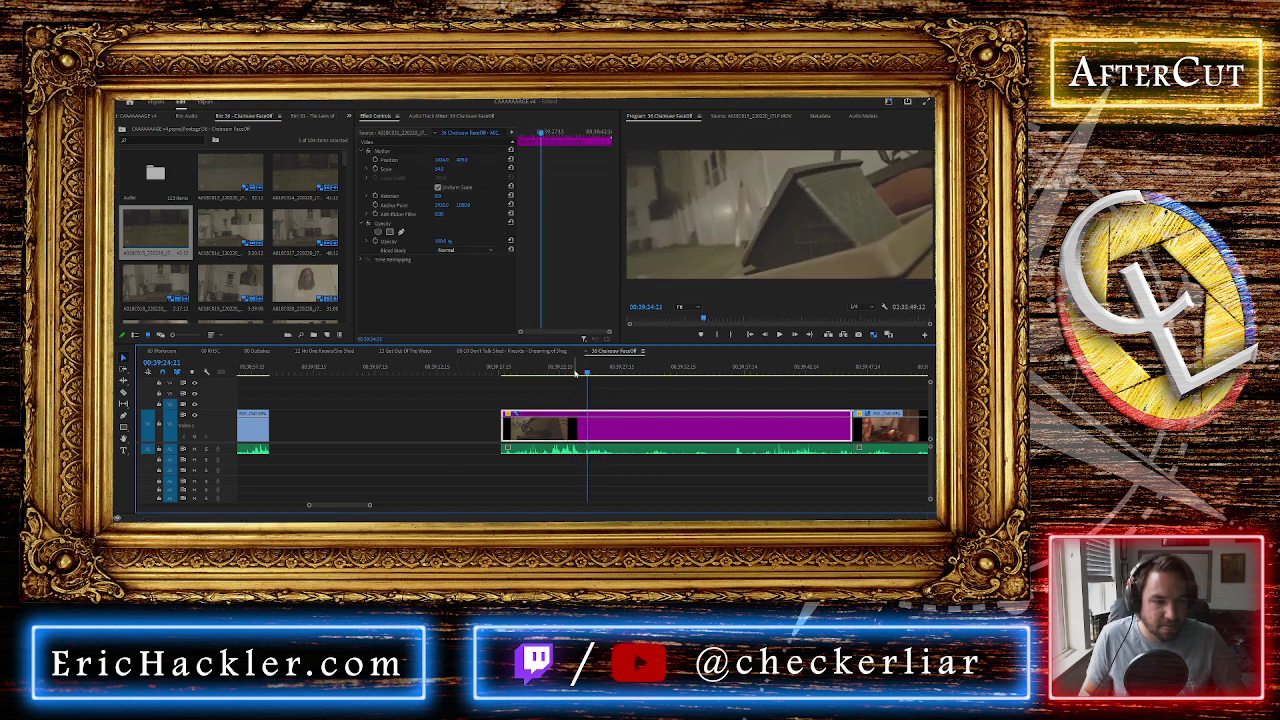
pyautogui.hotkey('ctrl', 'k')
pyautogui.hotkey('ctrl', 'z')
pyautogui.click(556, 370)
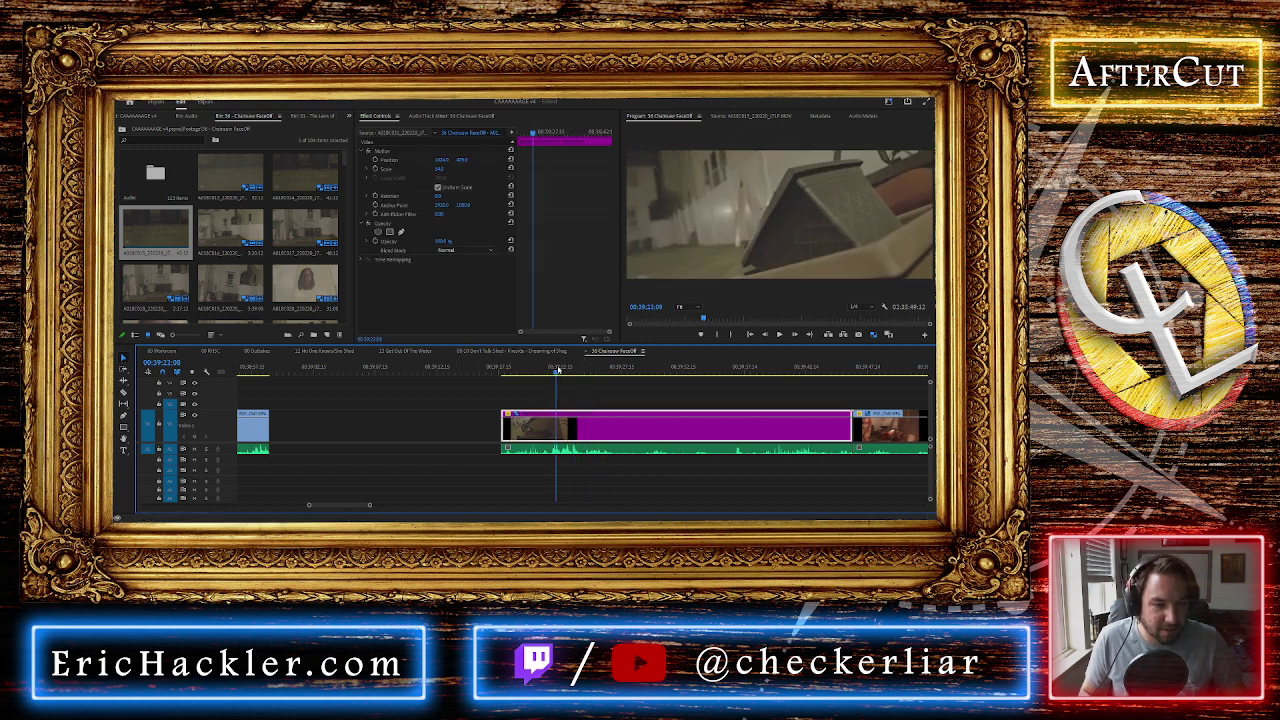
pyautogui.press('space')
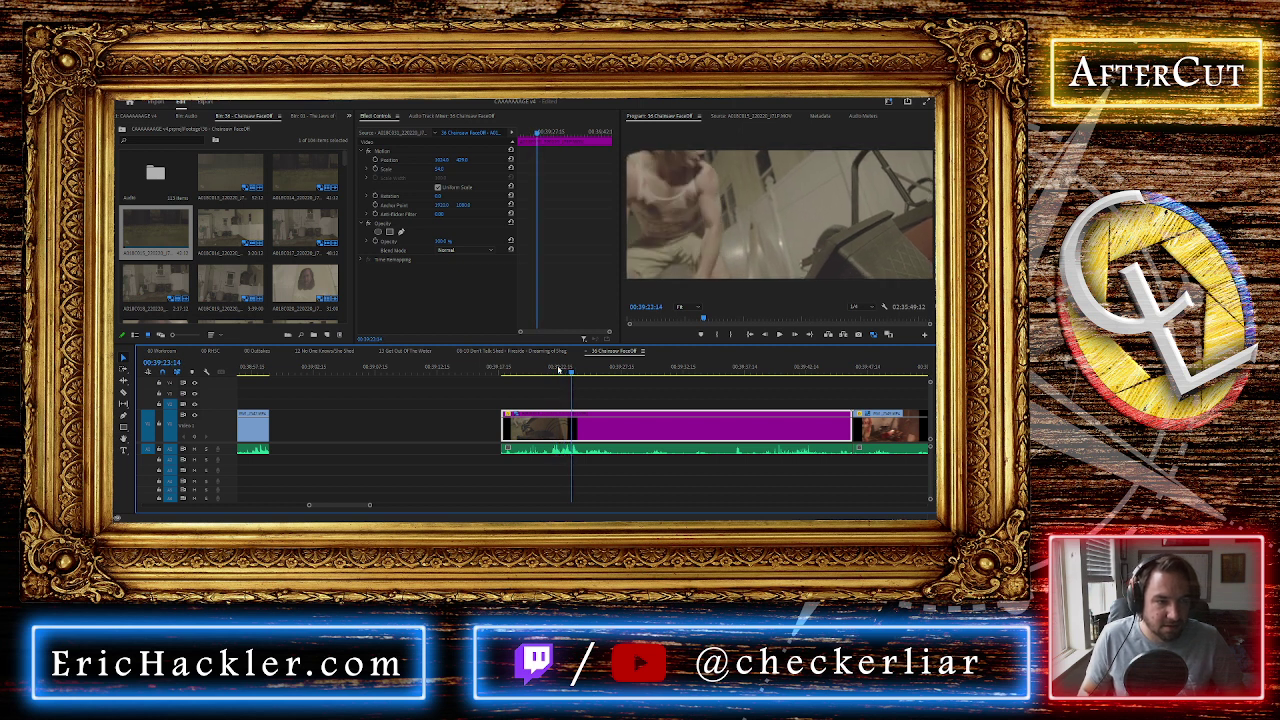
pyautogui.press('space')
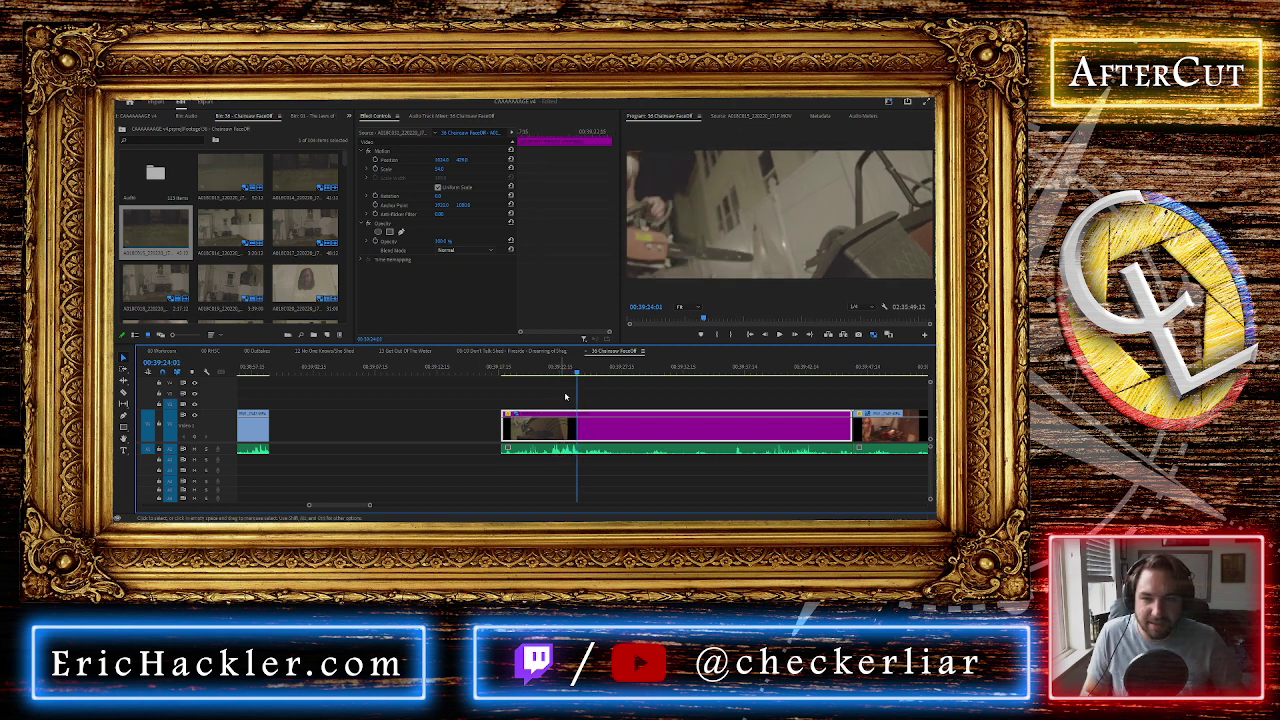
pyautogui.hotkey('ctrl', 'k')
# Review the rest of the purple clip, split it at 00:39:37:14, delete the part before the cut and close the gap
pyautogui.moveTo(584, 372); pyautogui.dragTo(655, 374)
pyautogui.press('space')
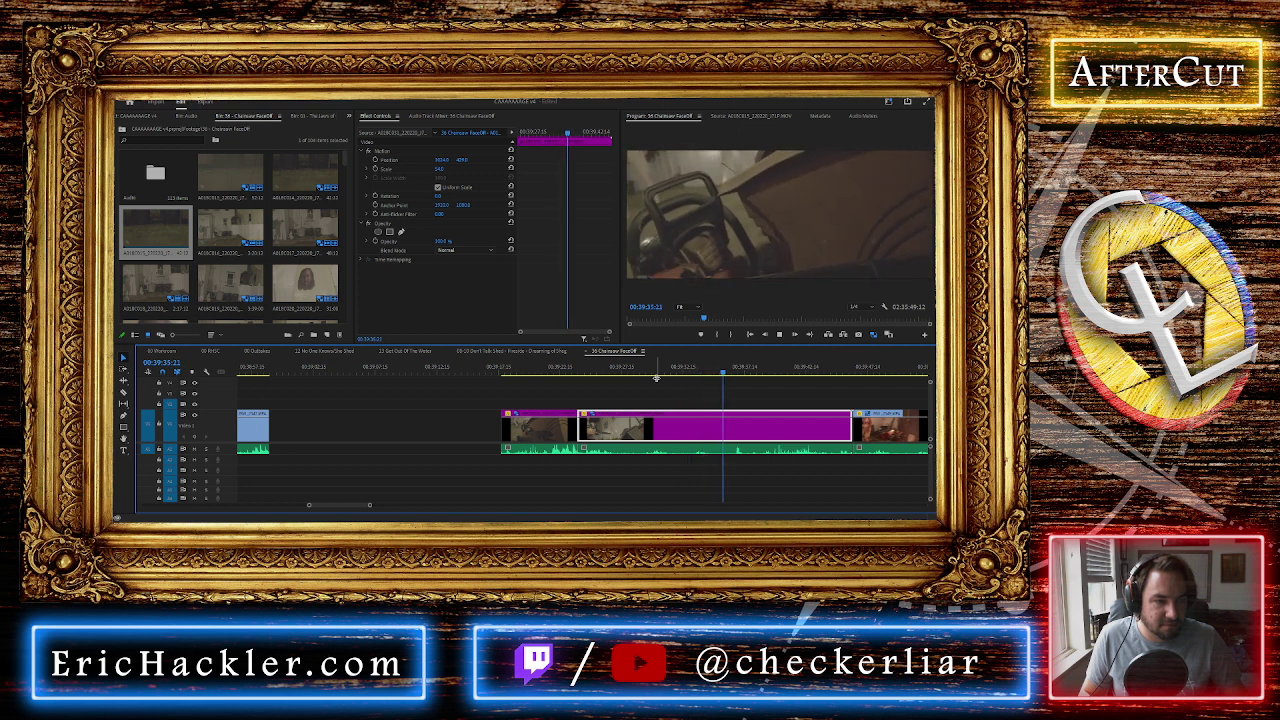
pyautogui.press('space')
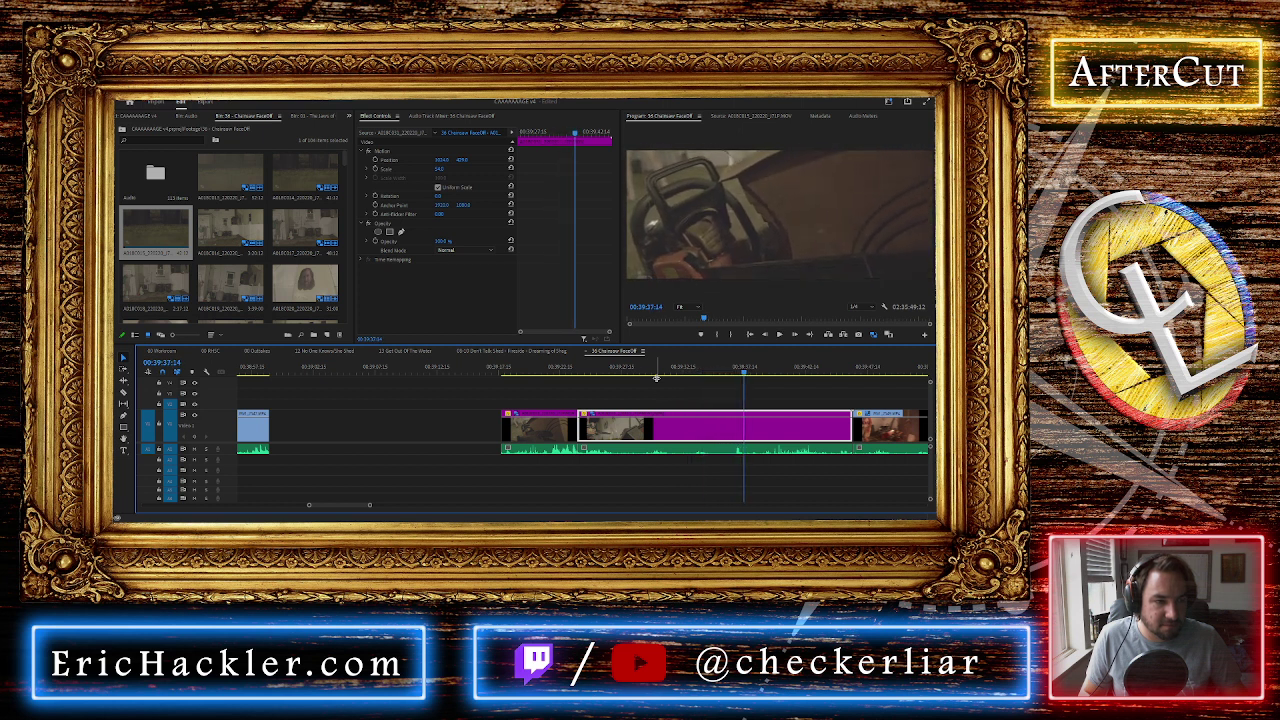
pyautogui.hotkey('ctrl', 'k')
pyautogui.click(674, 428)
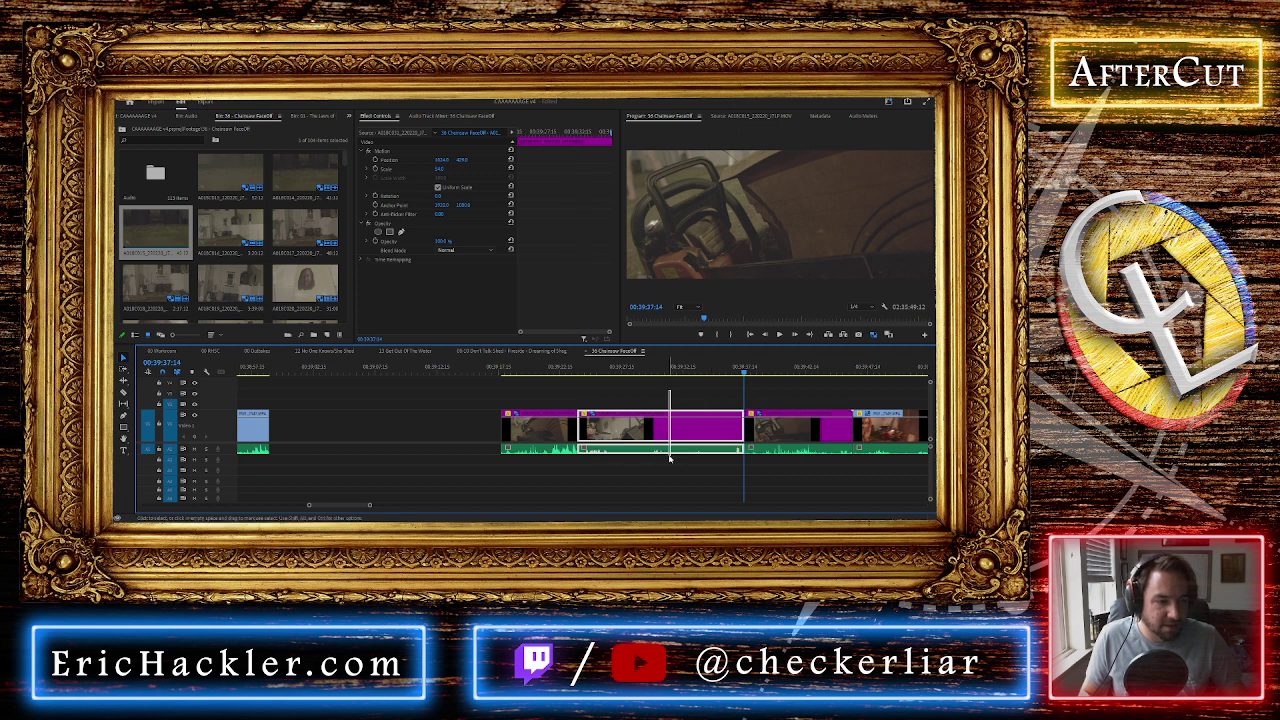
pyautogui.press('Delete')
pyautogui.click(660, 425)
pyautogui.press('Delete')
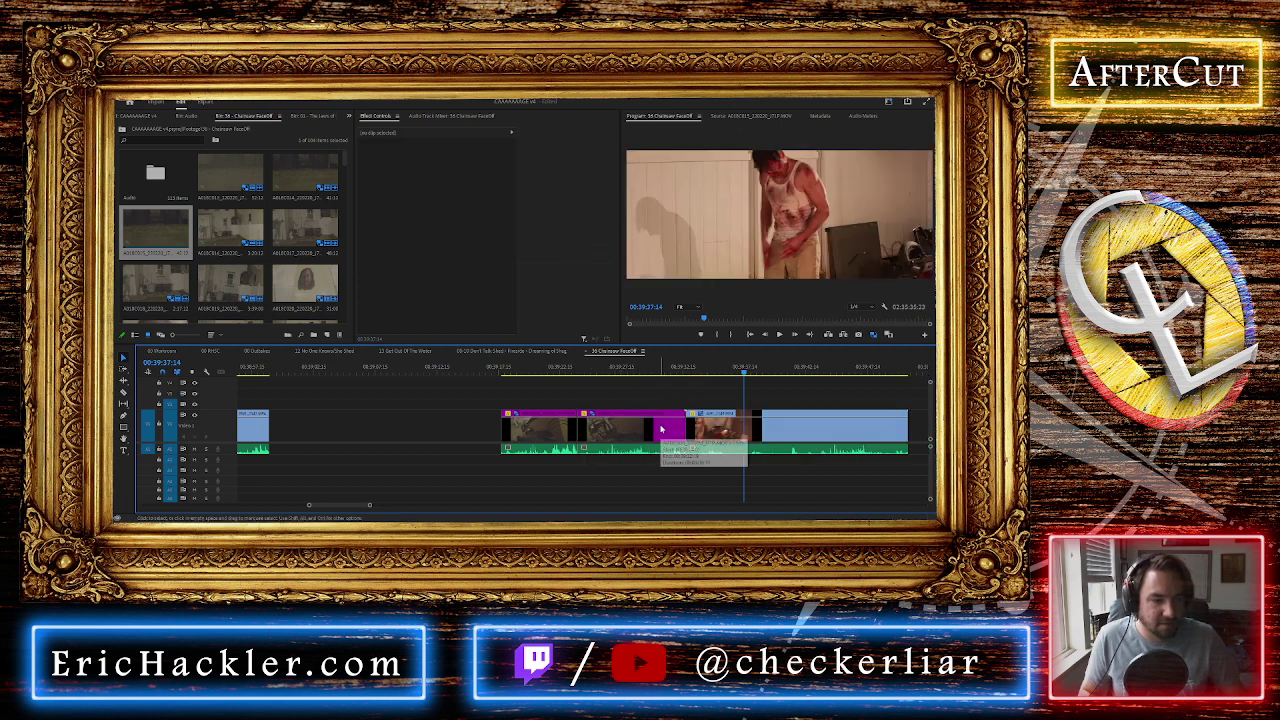
# Review the remaining part of the second purple clip, split it at 00:39:31:01, delete the tail and close the gap
pyautogui.press('Up')
pyautogui.press('space')
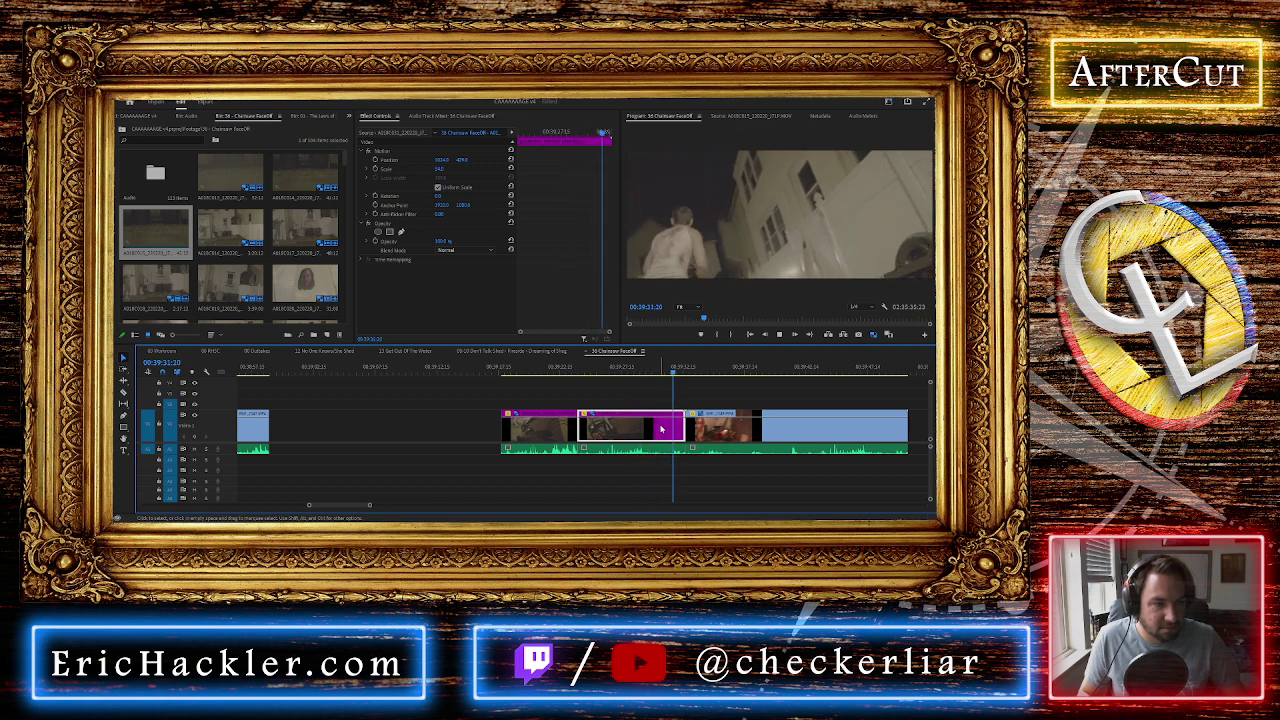
pyautogui.press('space')
pyautogui.click(645, 371)
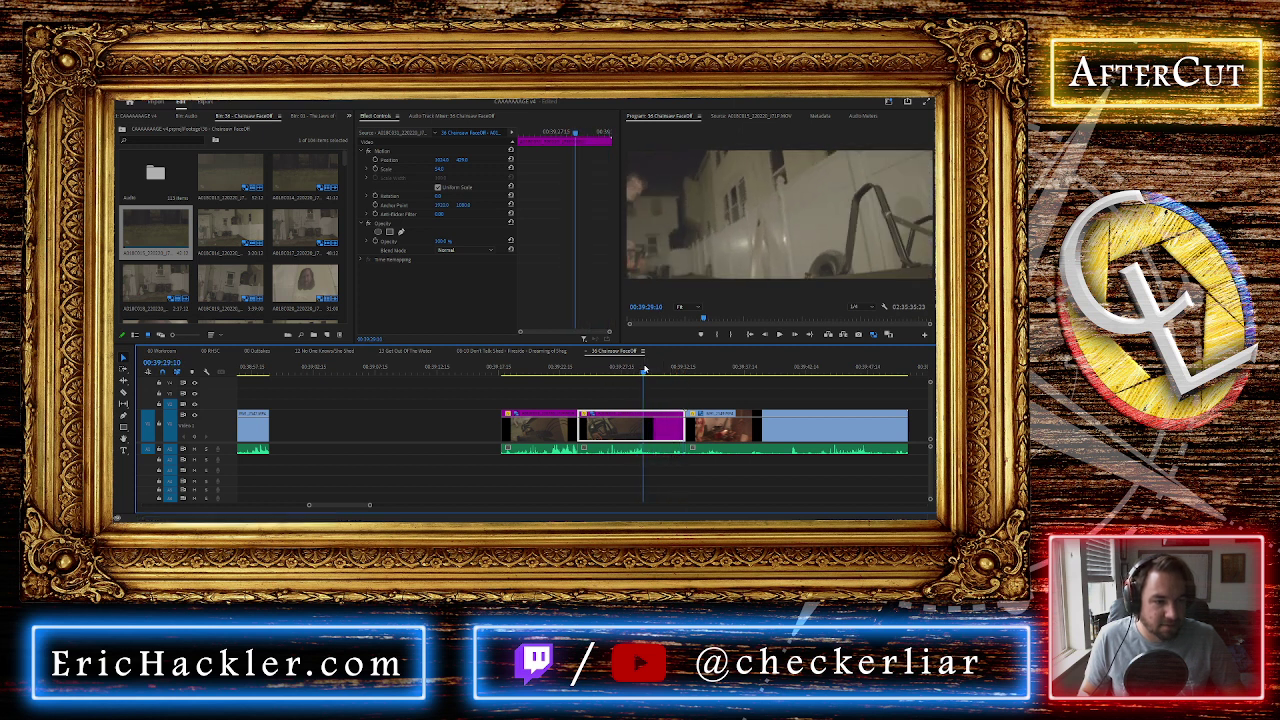
pyautogui.press('space')
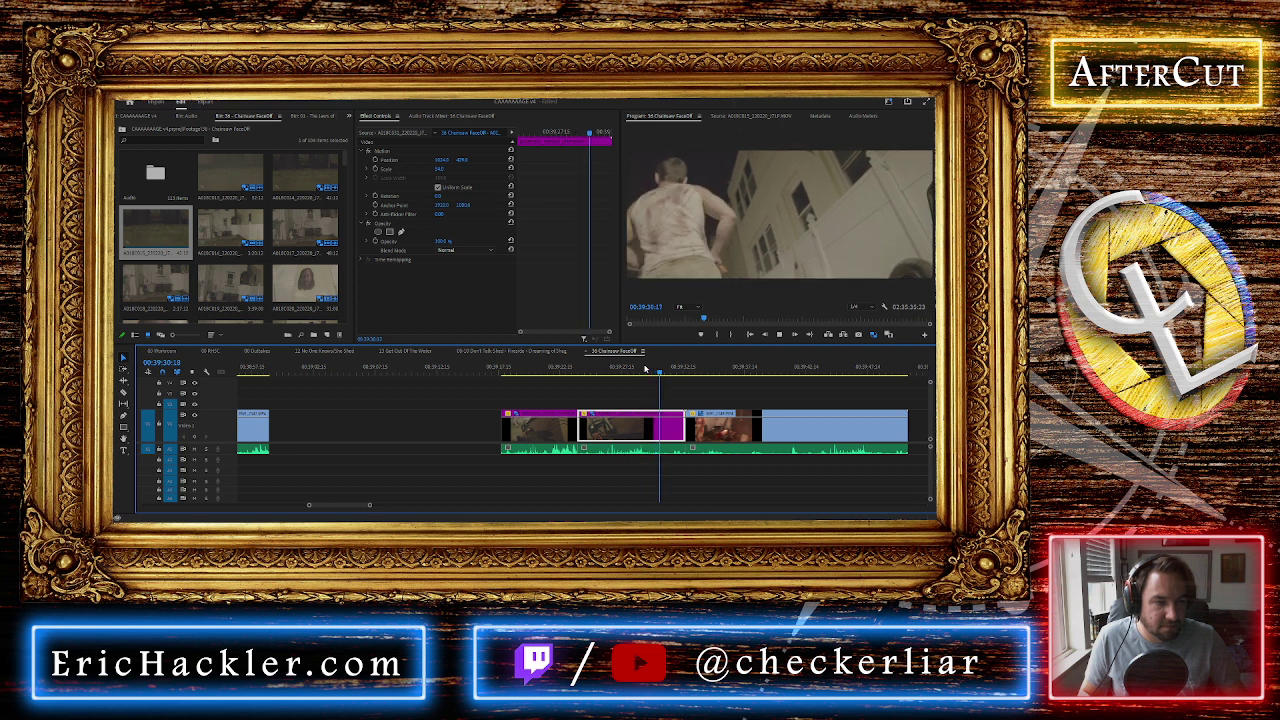
pyautogui.hotkey('ctrl', 'k')
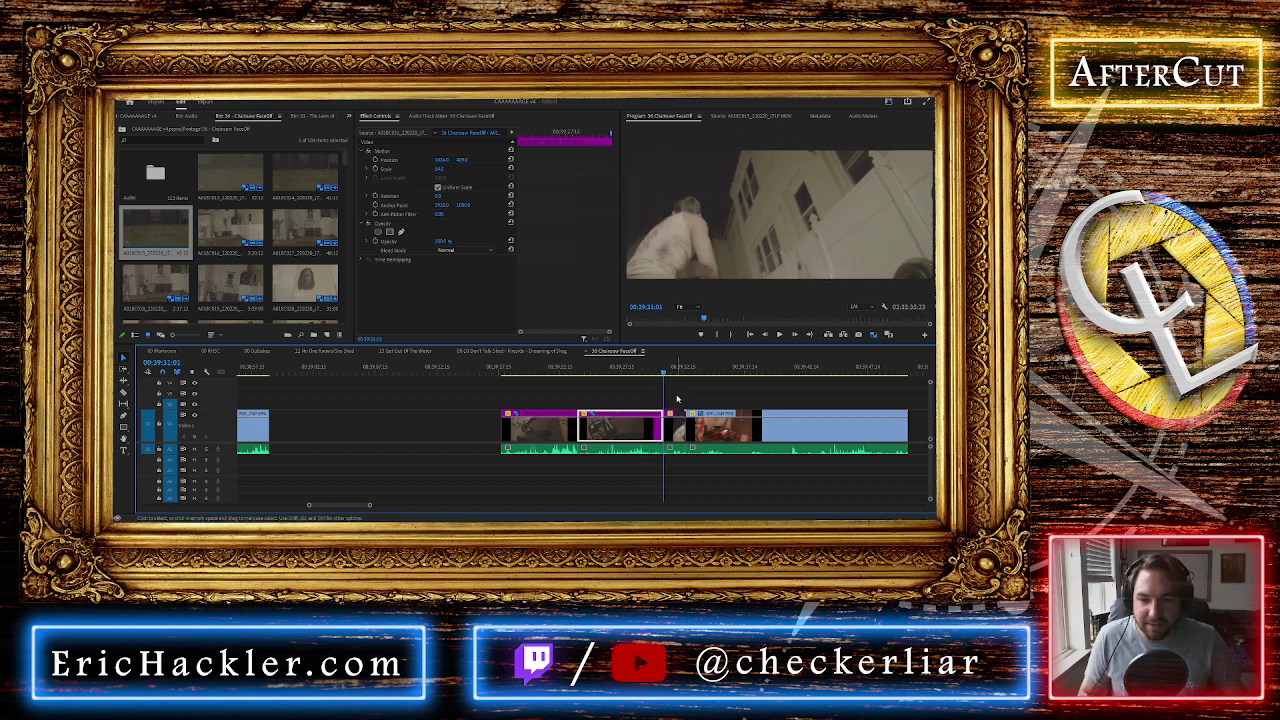
pyautogui.click(675, 428)
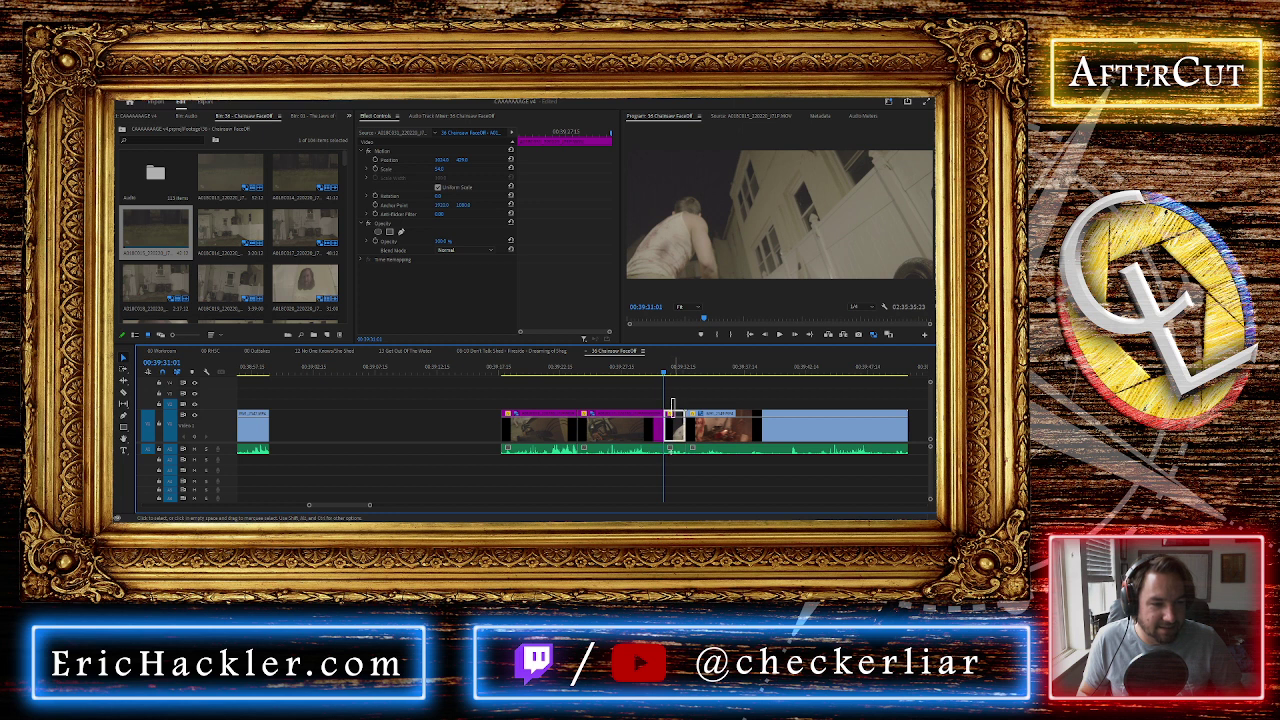
pyautogui.press('Delete')
pyautogui.click(675, 440)
pyautogui.press('Delete')
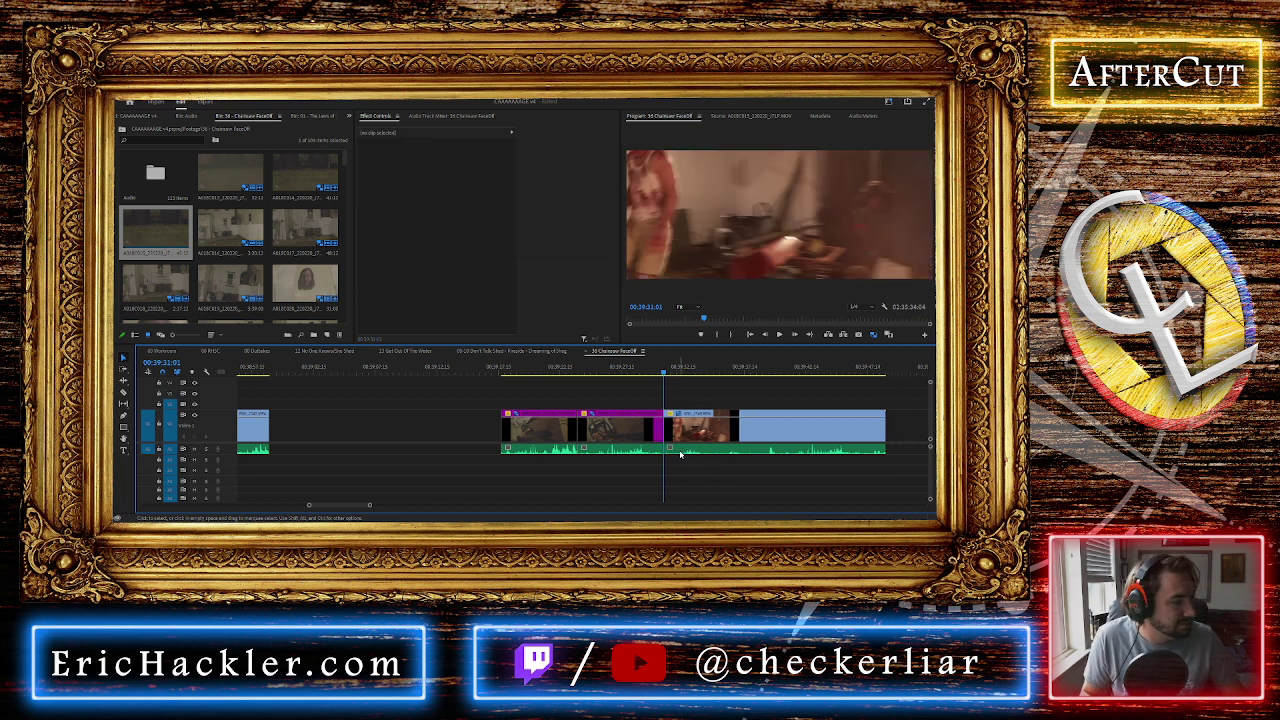
# Review the blue clip after the purple selects frame by frame and split it at 00:39:40:08
pyautogui.scroll(-2, 680, 437)
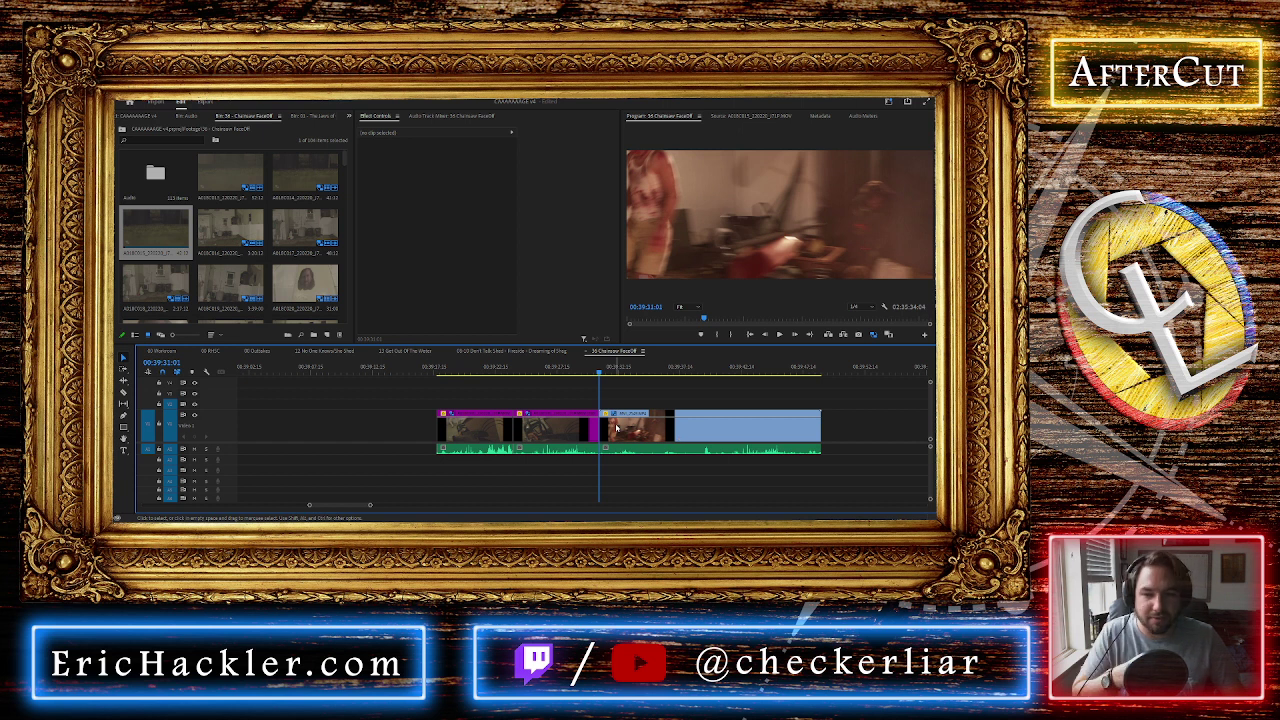
pyautogui.press('space')
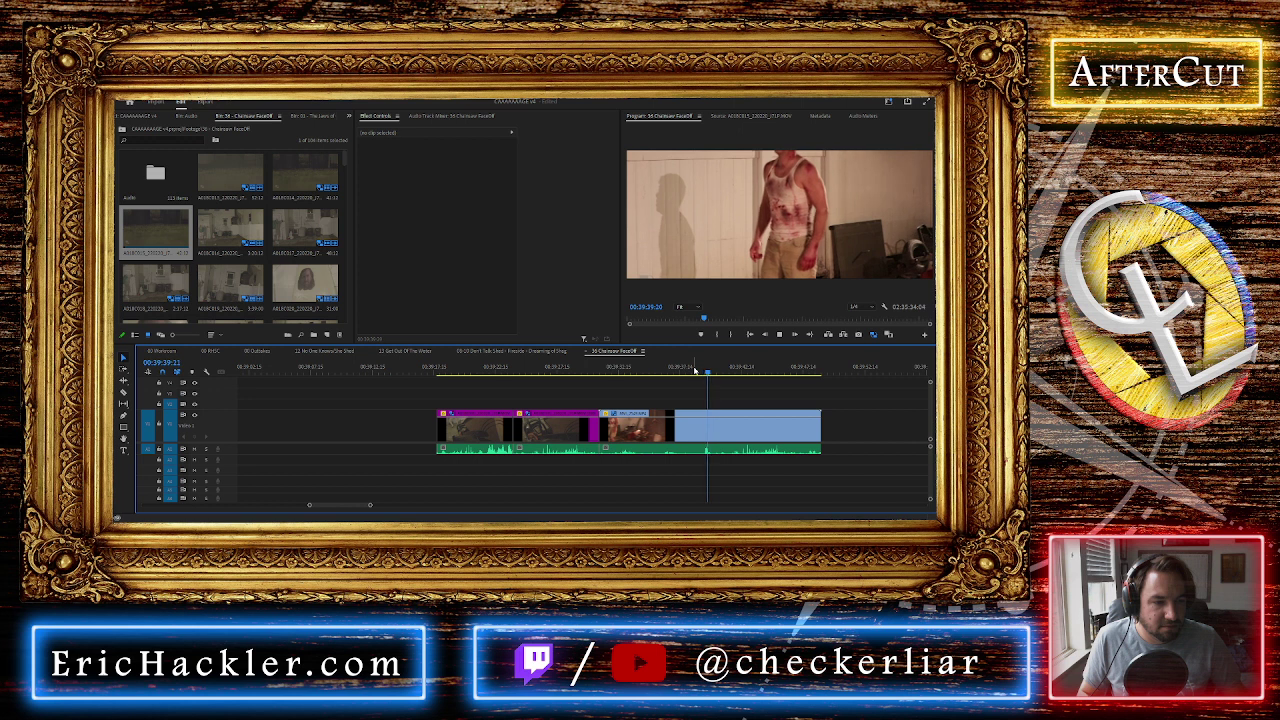
pyautogui.press('space')
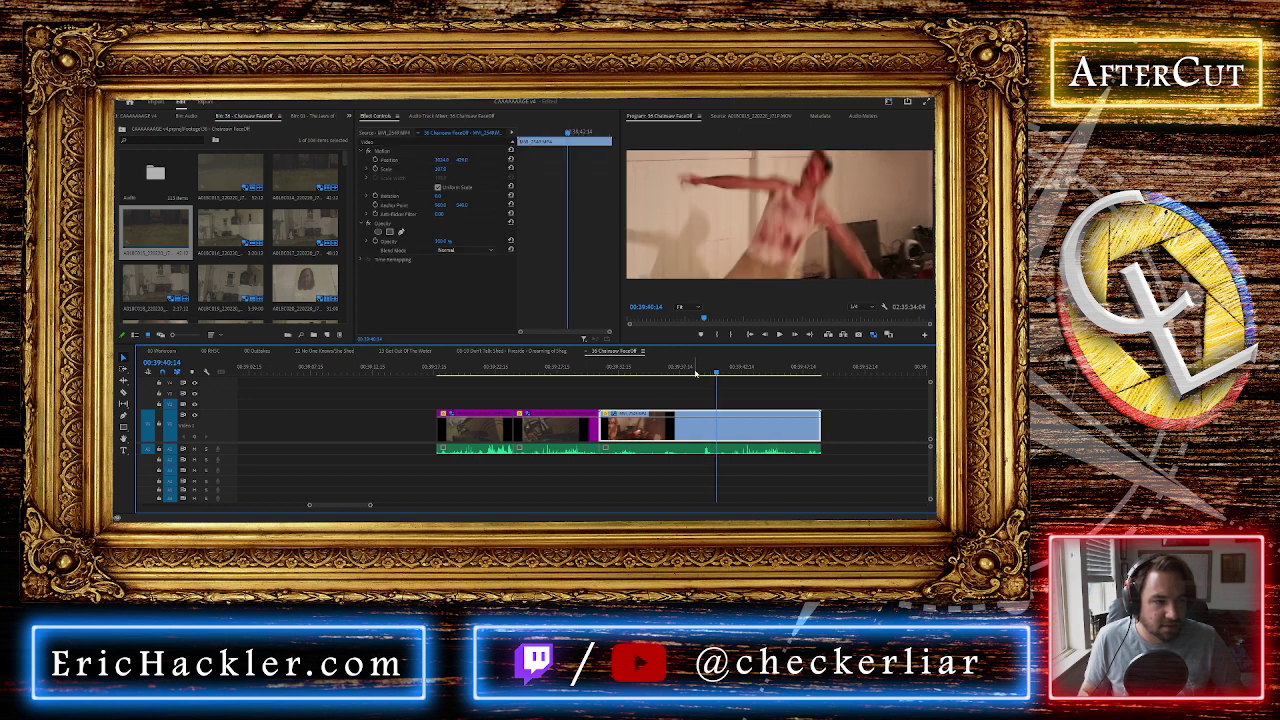
pyautogui.press('Left')
pyautogui.press('Left')
pyautogui.press('Left')
pyautogui.press('Left')
pyautogui.press('Left')
pyautogui.press('Left')
pyautogui.press('Left')
pyautogui.press('Right')
pyautogui.press('Right')
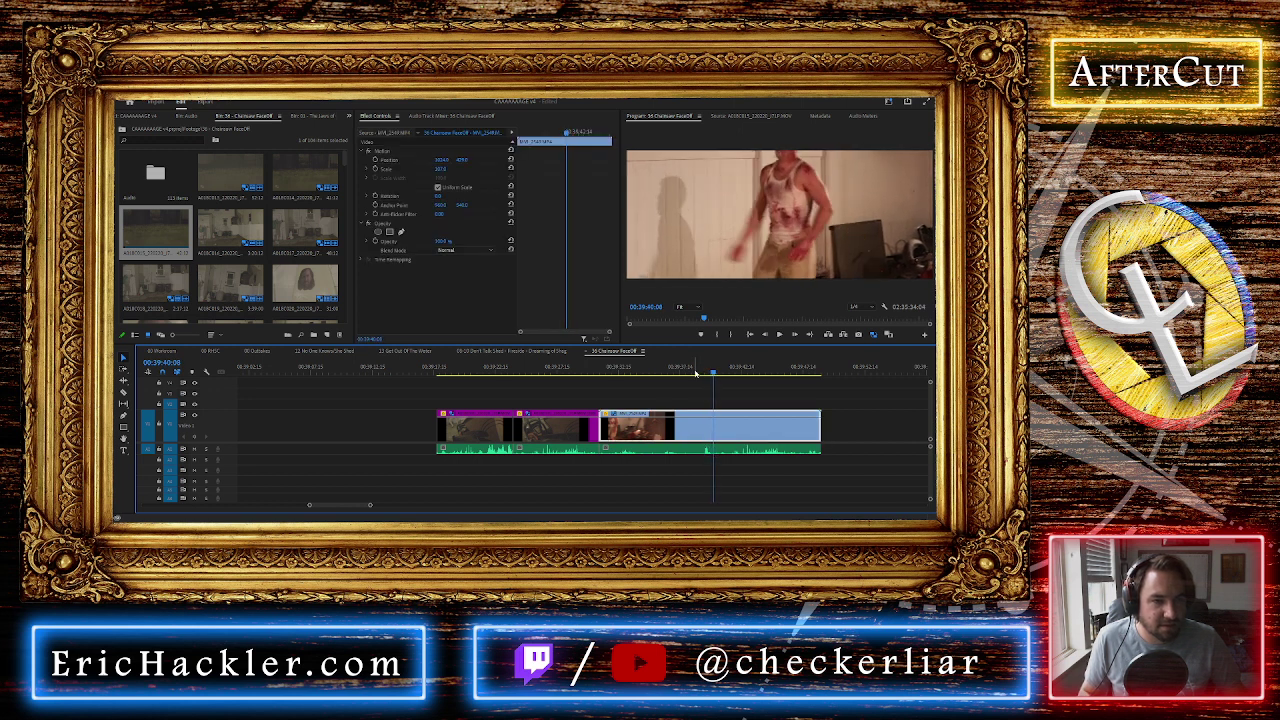
pyautogui.hotkey('ctrl', 'k')
# Delete the part of the blue clip before the cut and close the gap after the purple clips
pyautogui.click(675, 468)
pyautogui.moveTo(653, 388); pyautogui.dragTo(669, 483)
pyautogui.press('Delete')
pyautogui.click(666, 422)
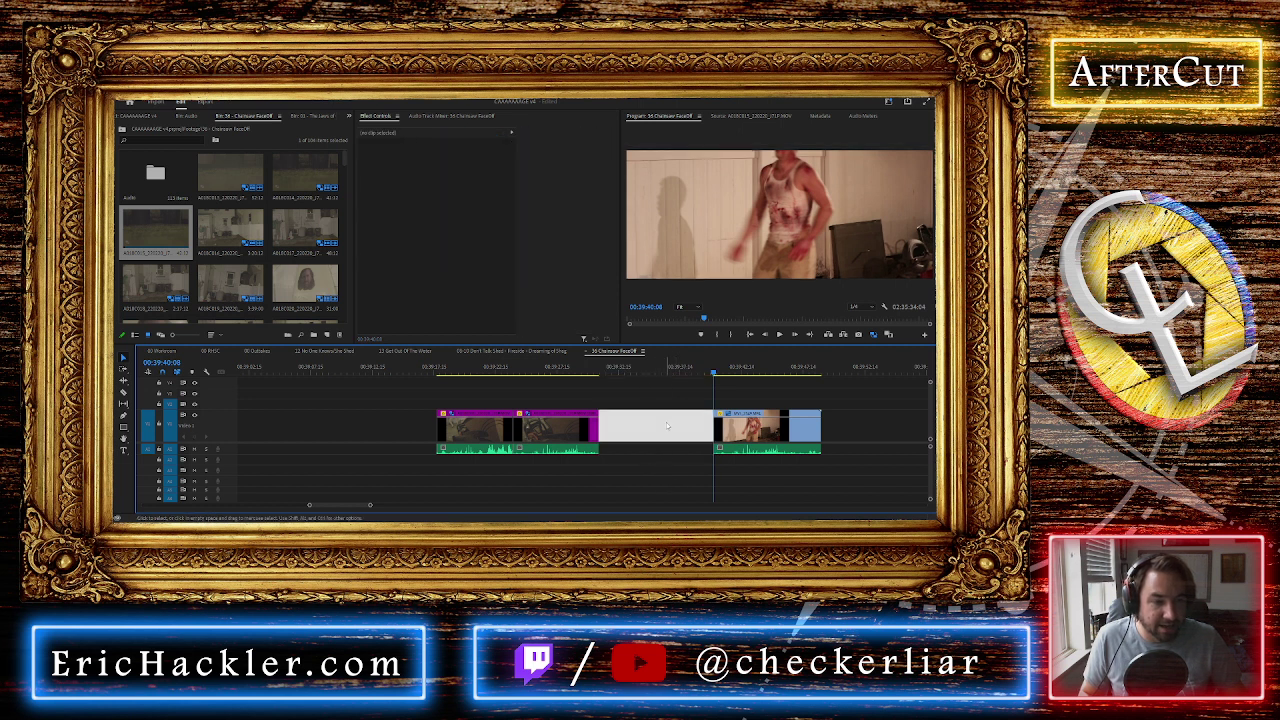
pyautogui.press('Delete')
# Adjust the vertical position of the shortened blue clip and play the transition into it from the purple clip
pyautogui.click(617, 369)
pyautogui.moveTo(618, 368); pyautogui.dragTo(615, 368)
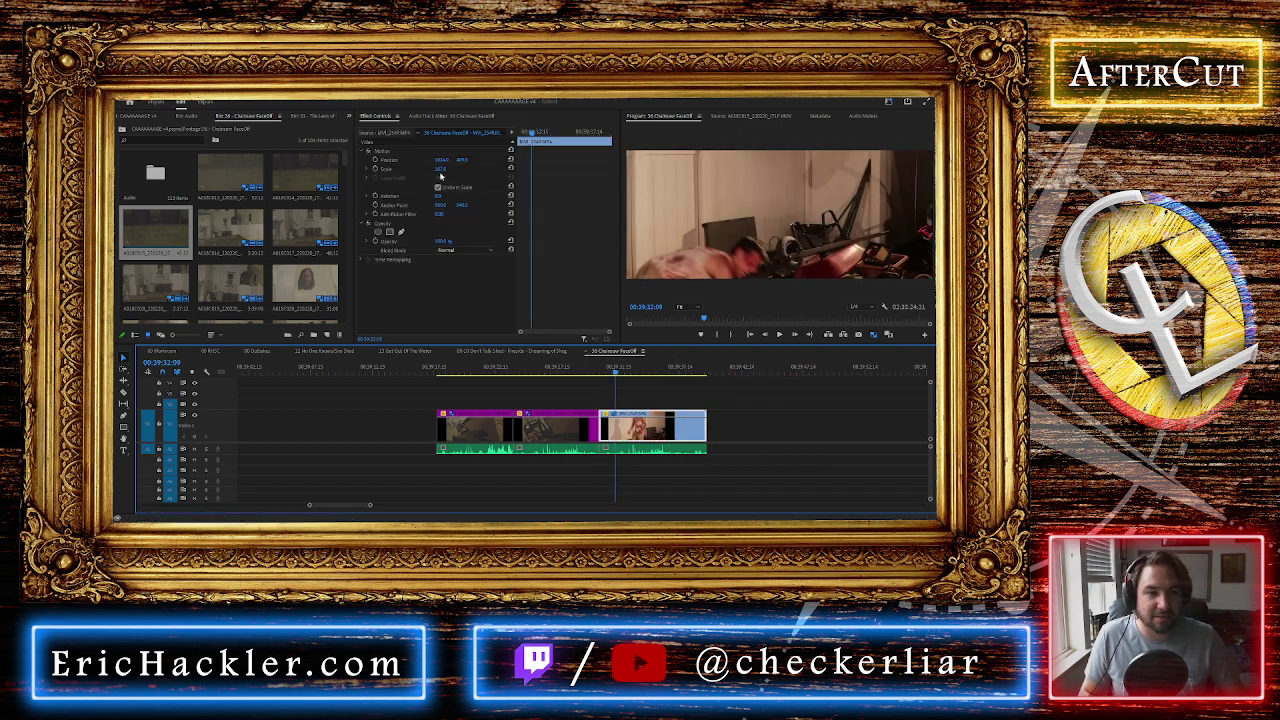
pyautogui.moveTo(462, 161)
pyautogui.mouseDown()
pyautogui.moveTo(570, 161)
pyautogui.moveTo(355, 161)
pyautogui.moveTo(463, 161)
pyautogui.mouseUp()
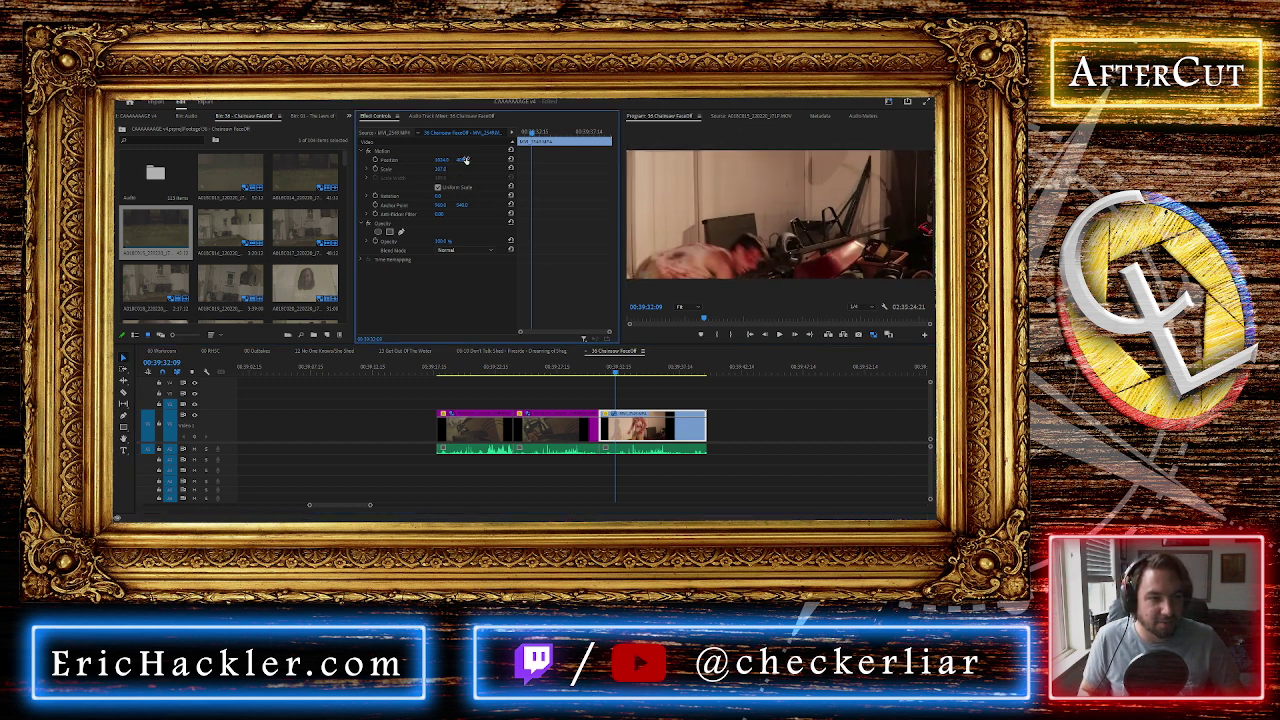
pyautogui.click(591, 369)
pyautogui.press('space')
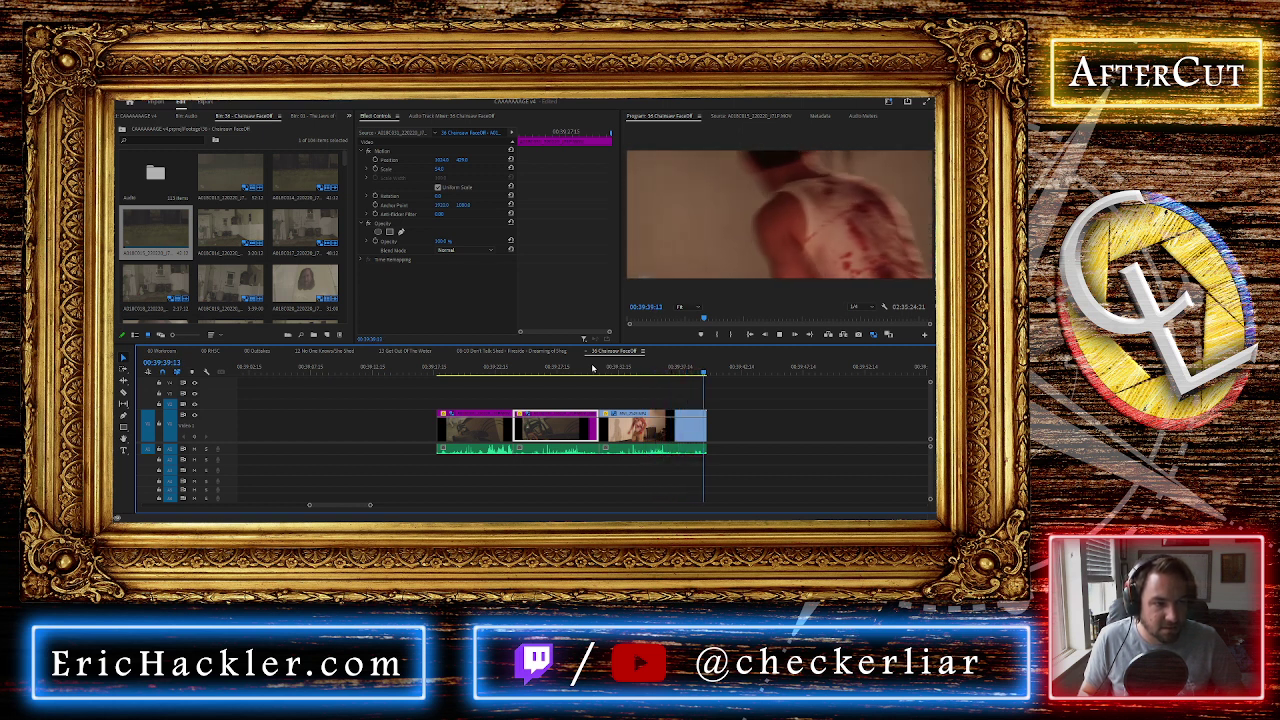
# Review the end of the blue clip frame by frame, split it after the action and delete the tail
pyautogui.click(637, 370)
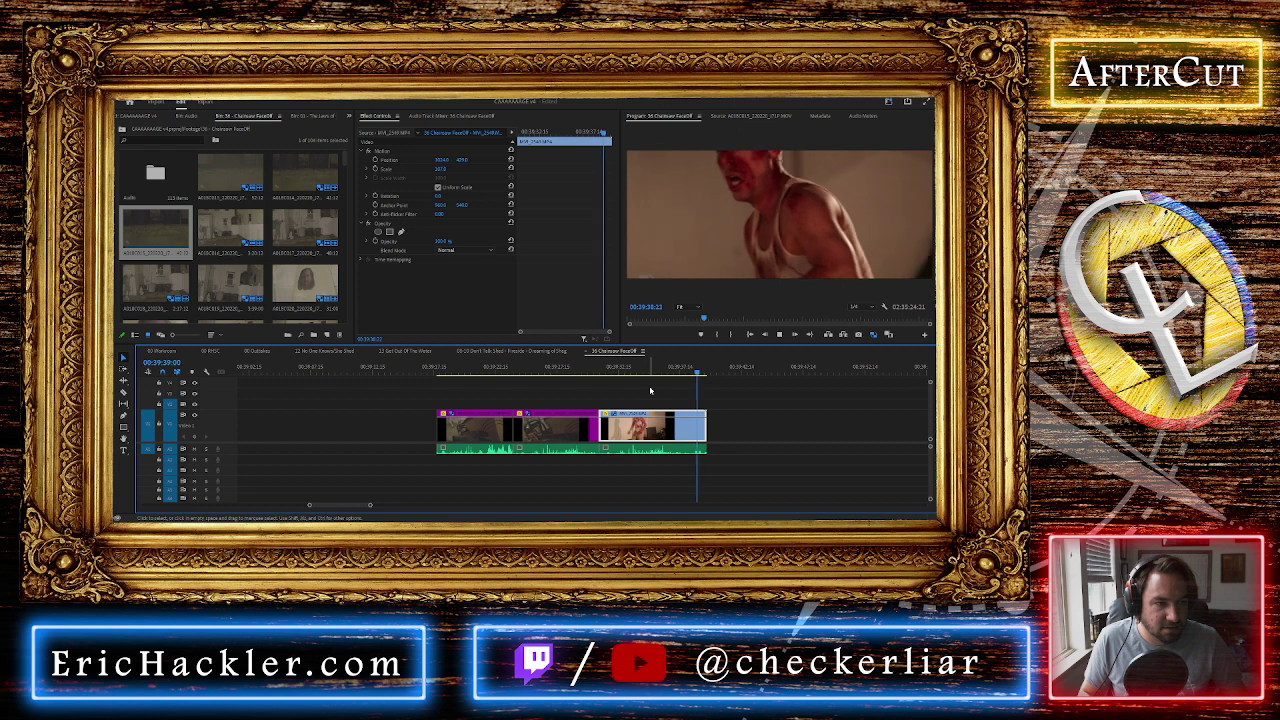
pyautogui.click(672, 371)
pyautogui.press('space')
pyautogui.press('space')
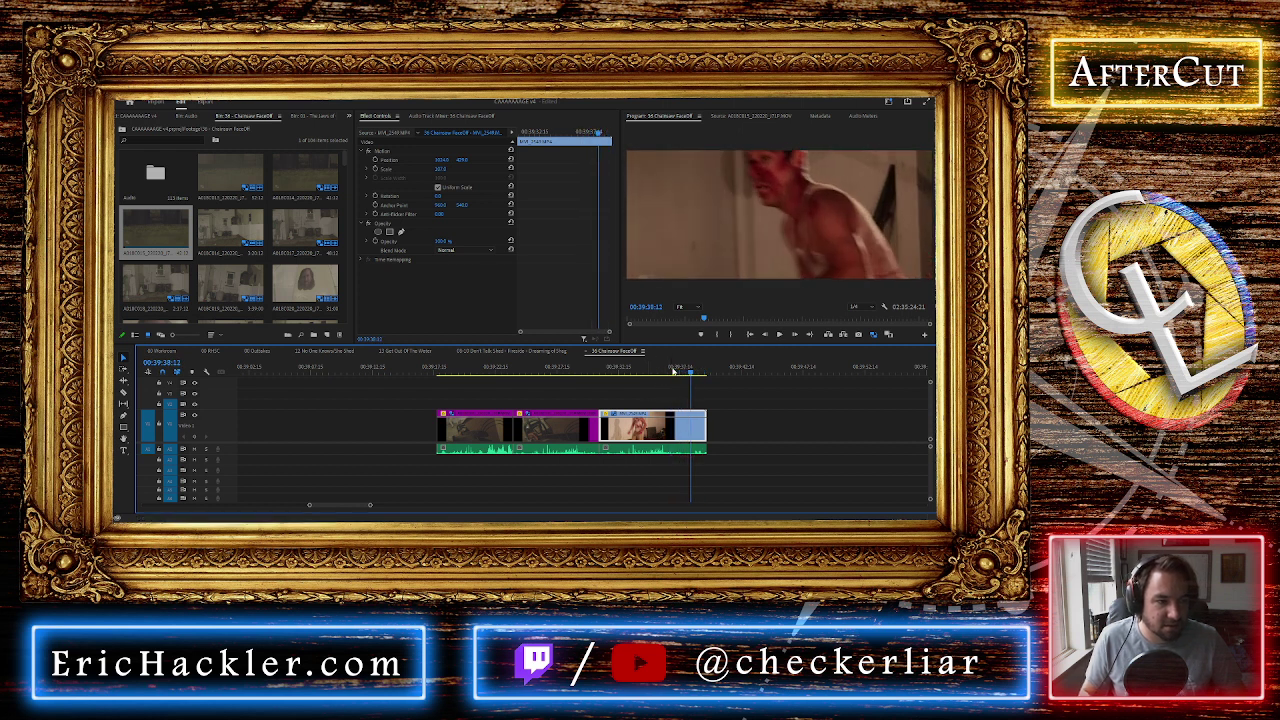
pyautogui.press('Left')
pyautogui.press('Left')
pyautogui.press('Left')
pyautogui.press('Left')
pyautogui.press('Left')
pyautogui.press('Left')
pyautogui.press('Left')
pyautogui.press('Left')
pyautogui.press('Left')
pyautogui.press('Left')
pyautogui.press('Left')
pyautogui.press('Left')
pyautogui.press('Left')
pyautogui.press('Left')
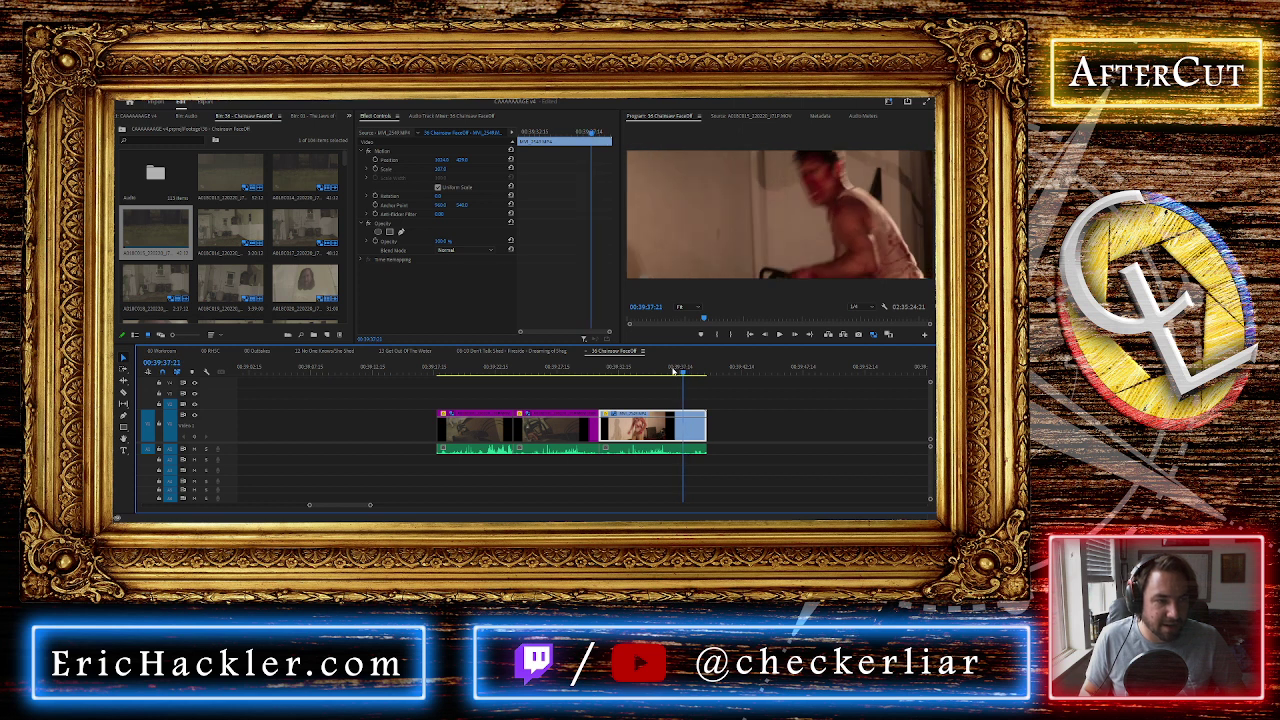
pyautogui.press('space')
pyautogui.press('space')
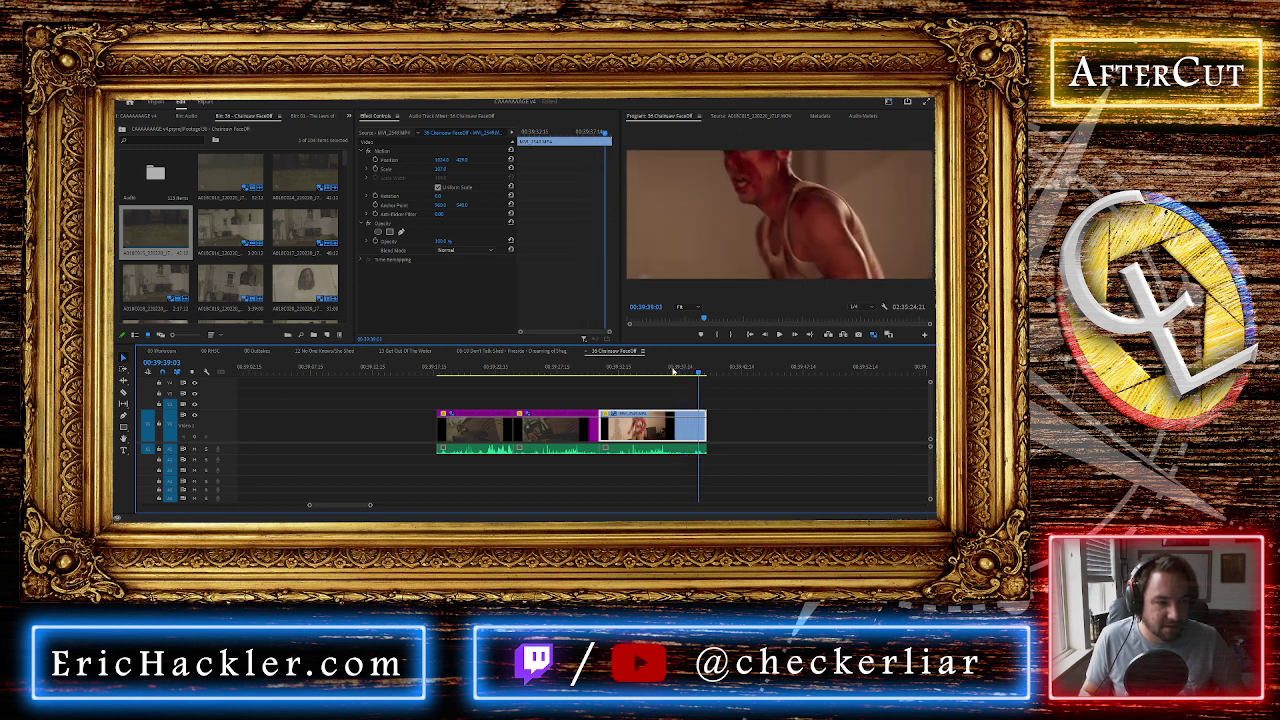
pyautogui.press('Left')
pyautogui.press('Left')
pyautogui.press('Left')
pyautogui.press('Left')
pyautogui.press('Left')
pyautogui.press('Left')
pyautogui.press('Left')
pyautogui.press('Left')
pyautogui.press('Left')
pyautogui.press('Left')
pyautogui.press('Left')
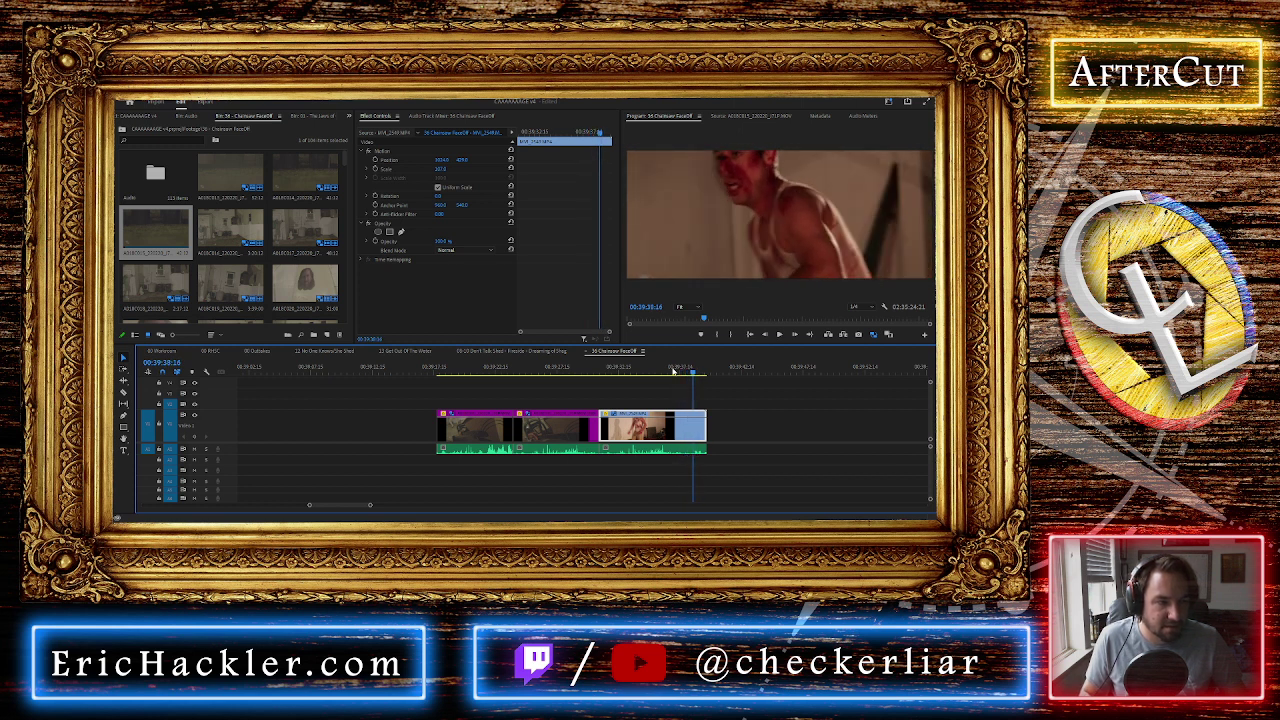
pyautogui.press('space')
pyautogui.press('space')
pyautogui.press('Left')
pyautogui.press('Left')
pyautogui.press('Left')
pyautogui.press('Left')
pyautogui.press('Left')
pyautogui.moveTo(714, 391); pyautogui.dragTo(704, 452)
pyautogui.press('Delete')
# Move the next purple and blue clip group earlier, leaving a gap after the trimmed selects
pyautogui.press('-')
pyautogui.press('-')
pyautogui.press('-')
pyautogui.press('-')
pyautogui.moveTo(780, 428); pyautogui.dragTo(681, 428)
# Review the start of the moved purple bonfire clip, split it at 00:40:21:23 and delete the part before the cut
pyautogui.click(664, 368)
pyautogui.press('=')
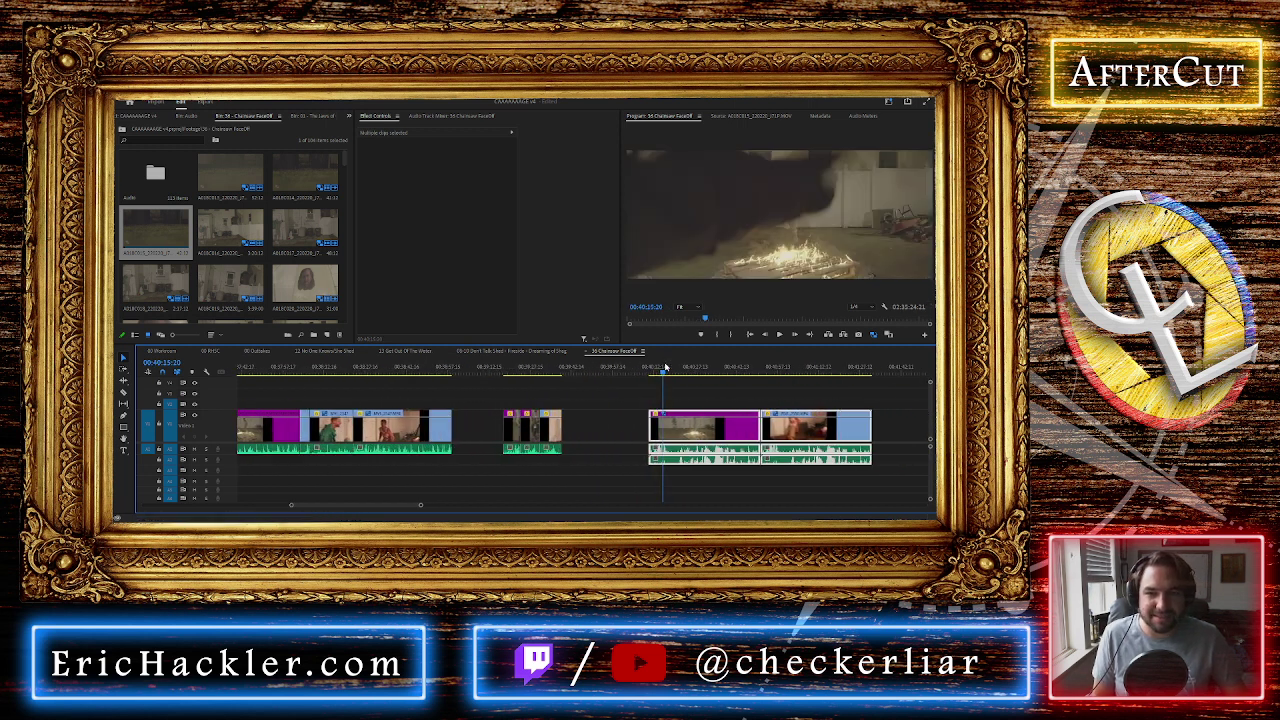
pyautogui.press('=')
pyautogui.press('=')
pyautogui.click(606, 397)
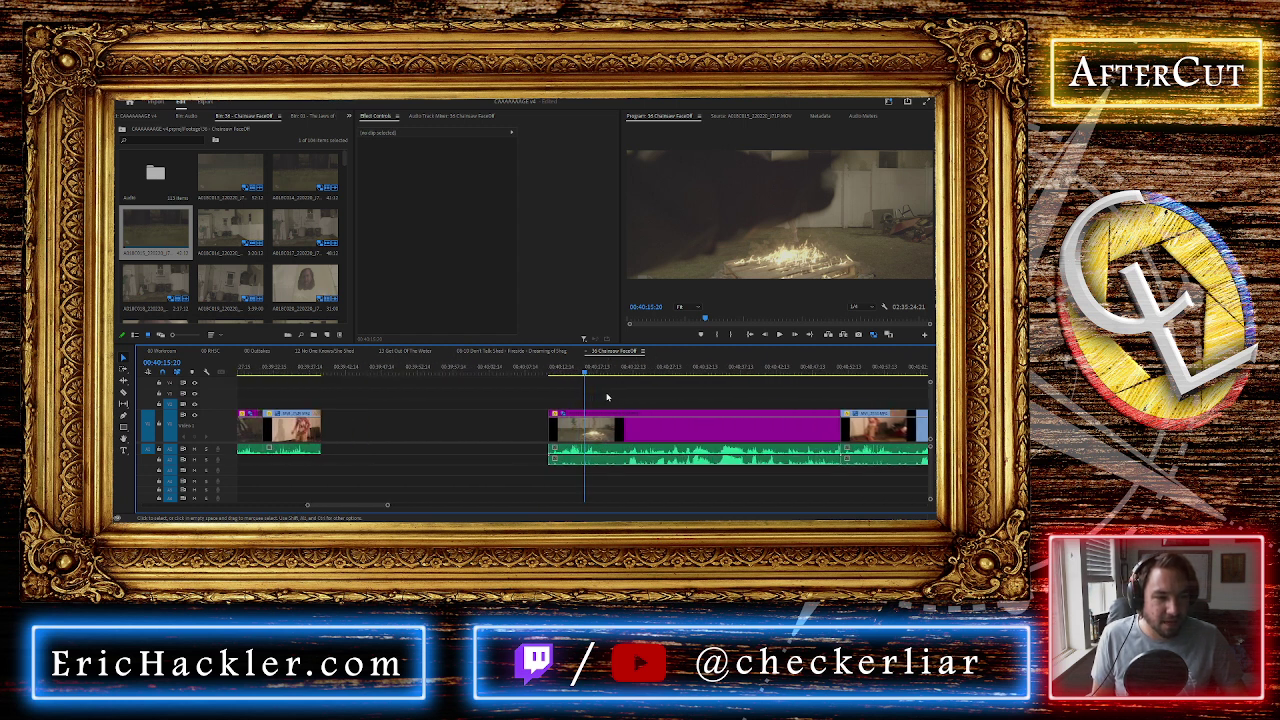
pyautogui.press('space')
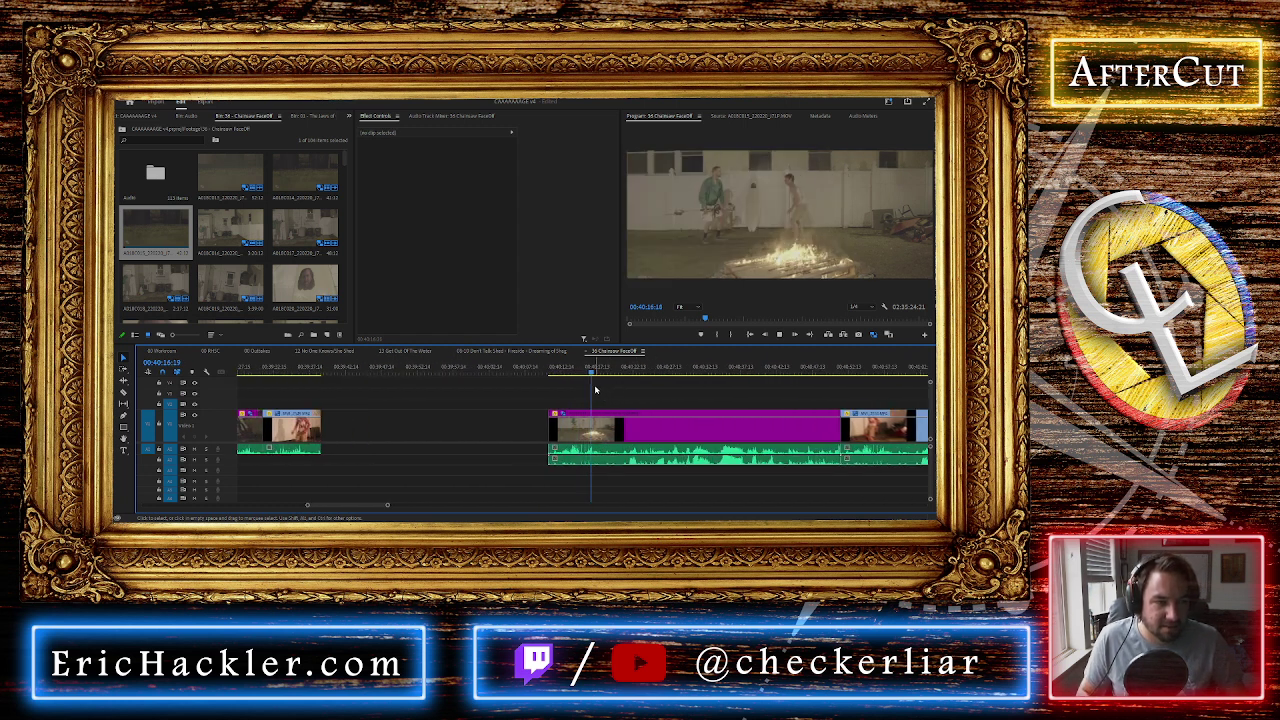
pyautogui.moveTo(605, 373); pyautogui.dragTo(627, 374)
pyautogui.press('space')
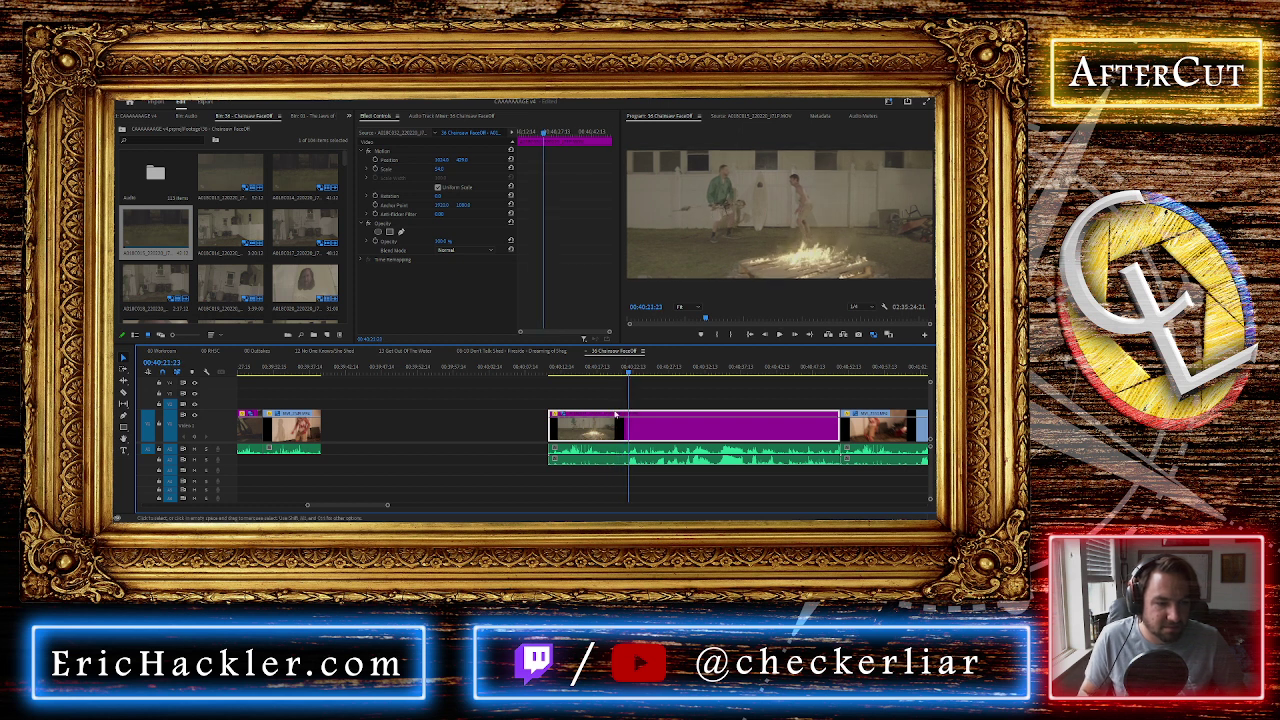
pyautogui.hotkey('ctrl', 'k')
pyautogui.moveTo(547, 396); pyautogui.dragTo(604, 462)
pyautogui.press('Delete')
# Review the bonfire fight, split its purple clip at 00:40:38:09 and raise the video before the cut one track
pyautogui.press('space')
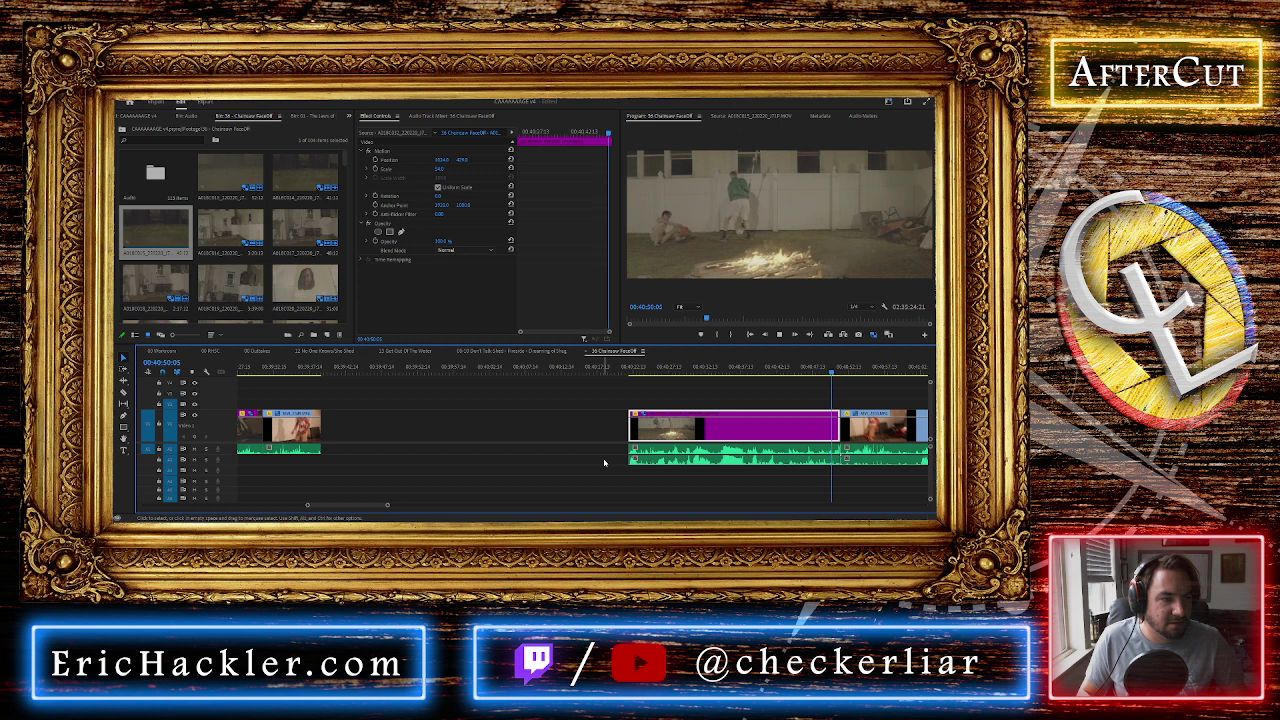
pyautogui.press('space')
pyautogui.click(803, 372)
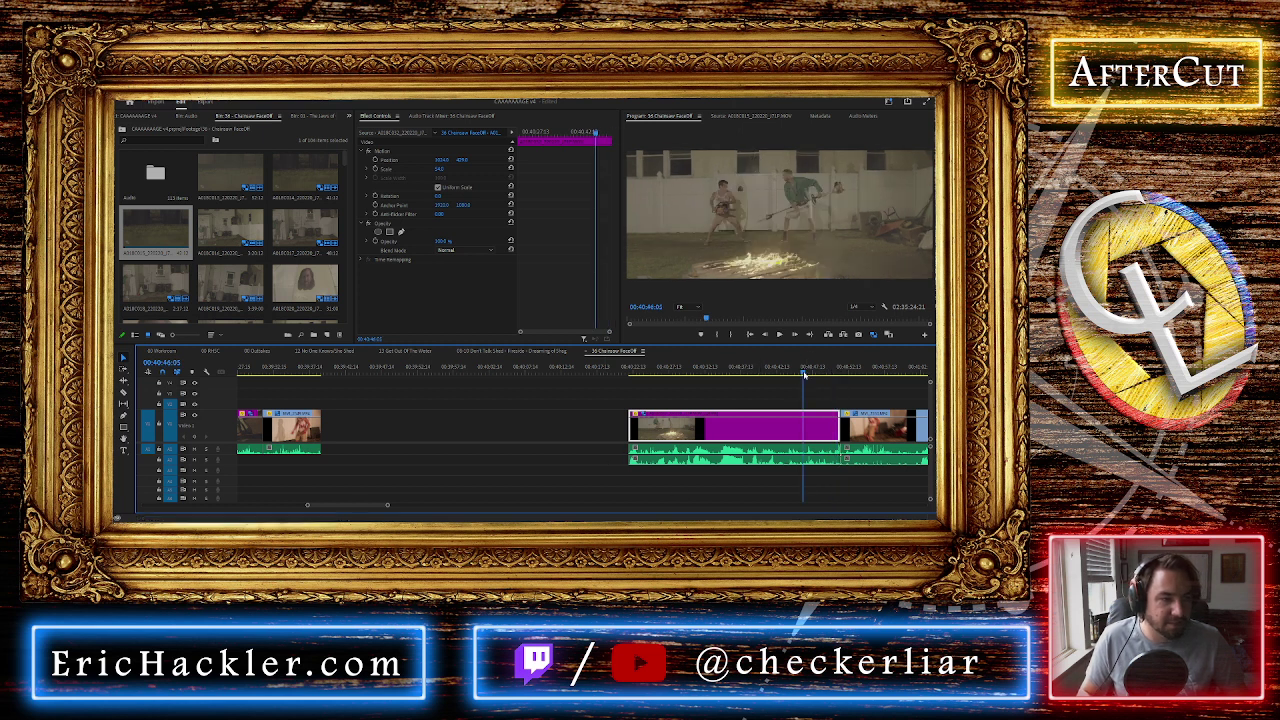
pyautogui.click(729, 370)
pyautogui.press('space')
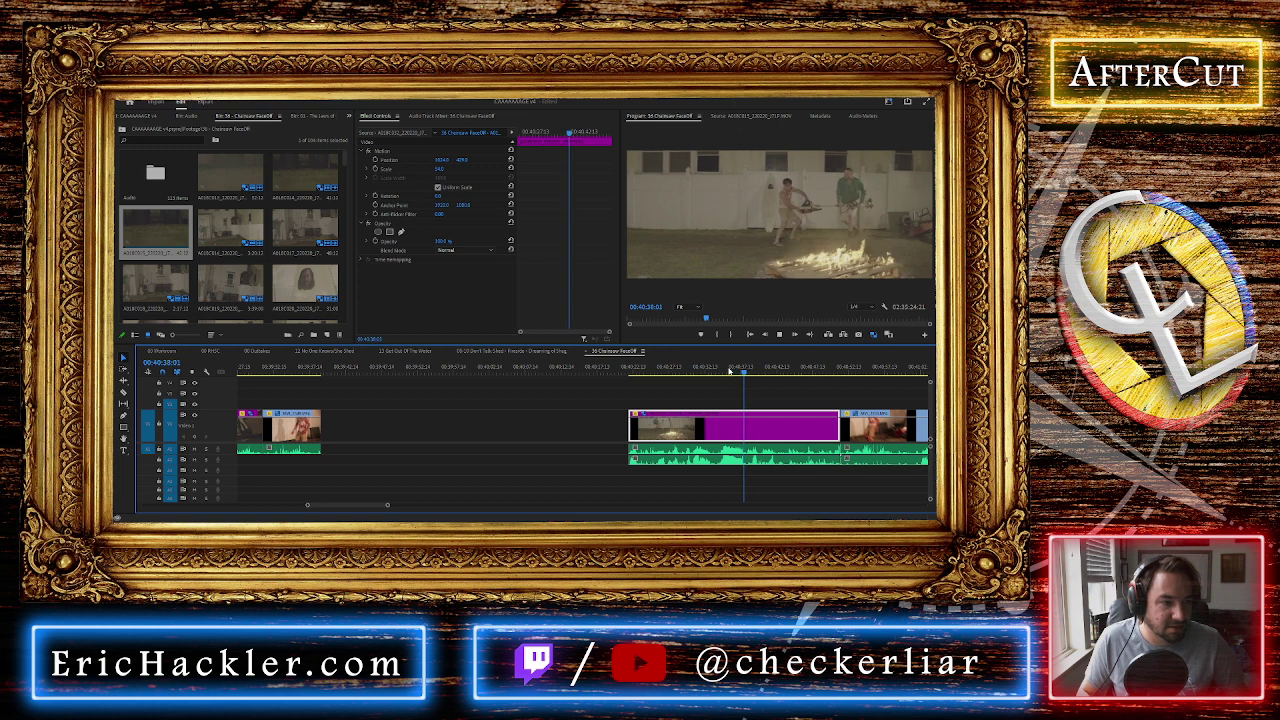
pyautogui.hotkey('ctrl', 'k')
pyautogui.scroll(-1, 737, 408)
pyautogui.moveTo(637, 428); pyautogui.dragTo(636, 406)
pyautogui.scroll(-4, 636, 406)
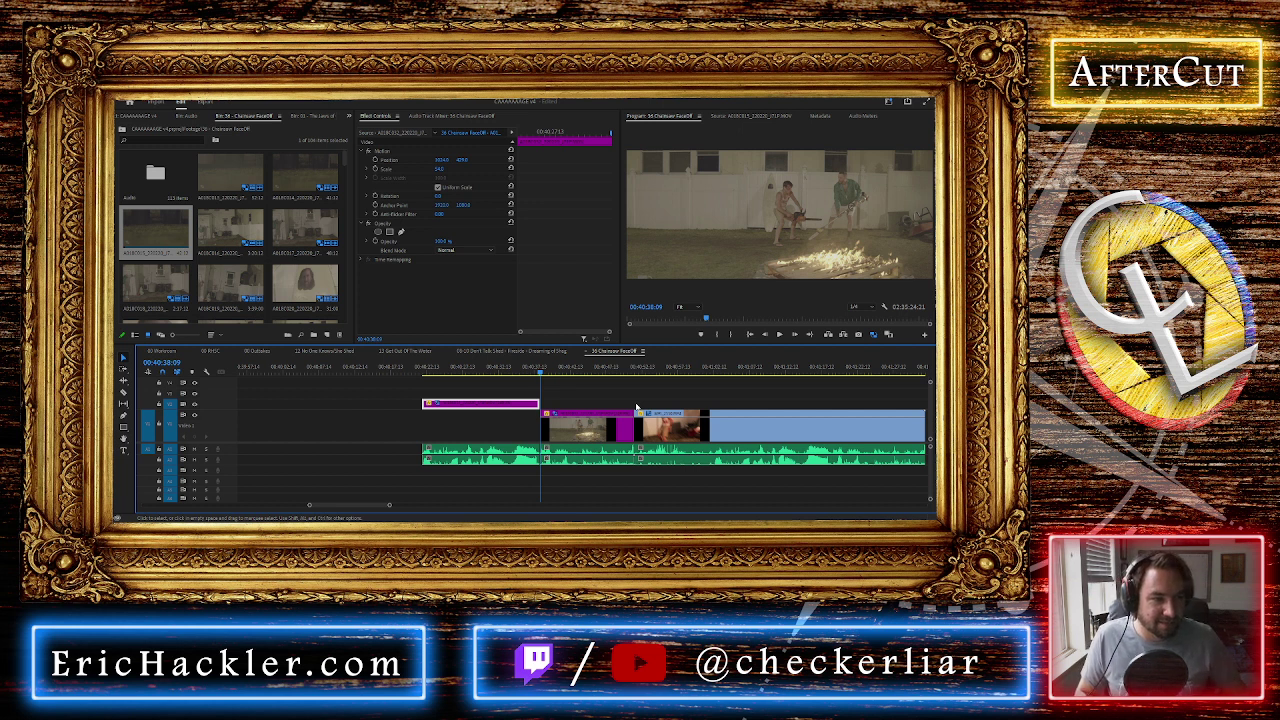
# Look over the raised bonfire clip and the remaining clip groups at the end of the sequence
pyautogui.click(531, 370)
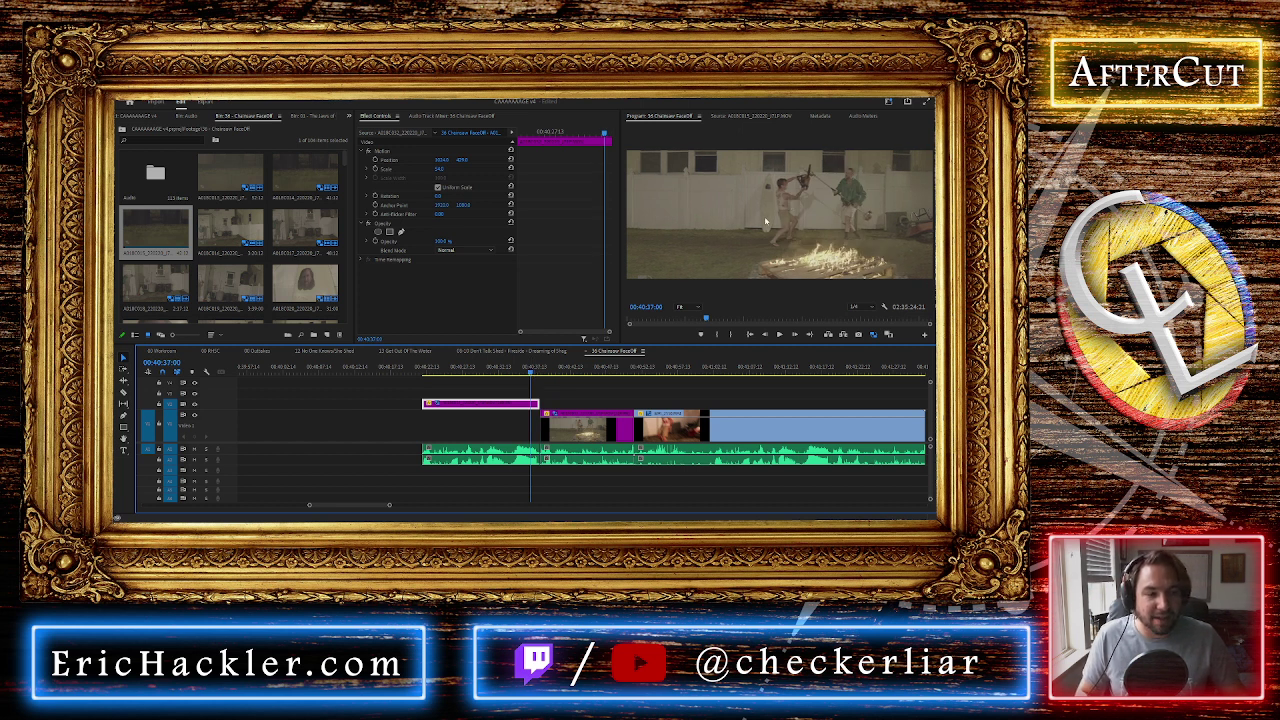
pyautogui.scroll(-6, 727, 396)
pyautogui.scroll(-3, 727, 396)
pyautogui.click(852, 420)
pyautogui.click(866, 369)
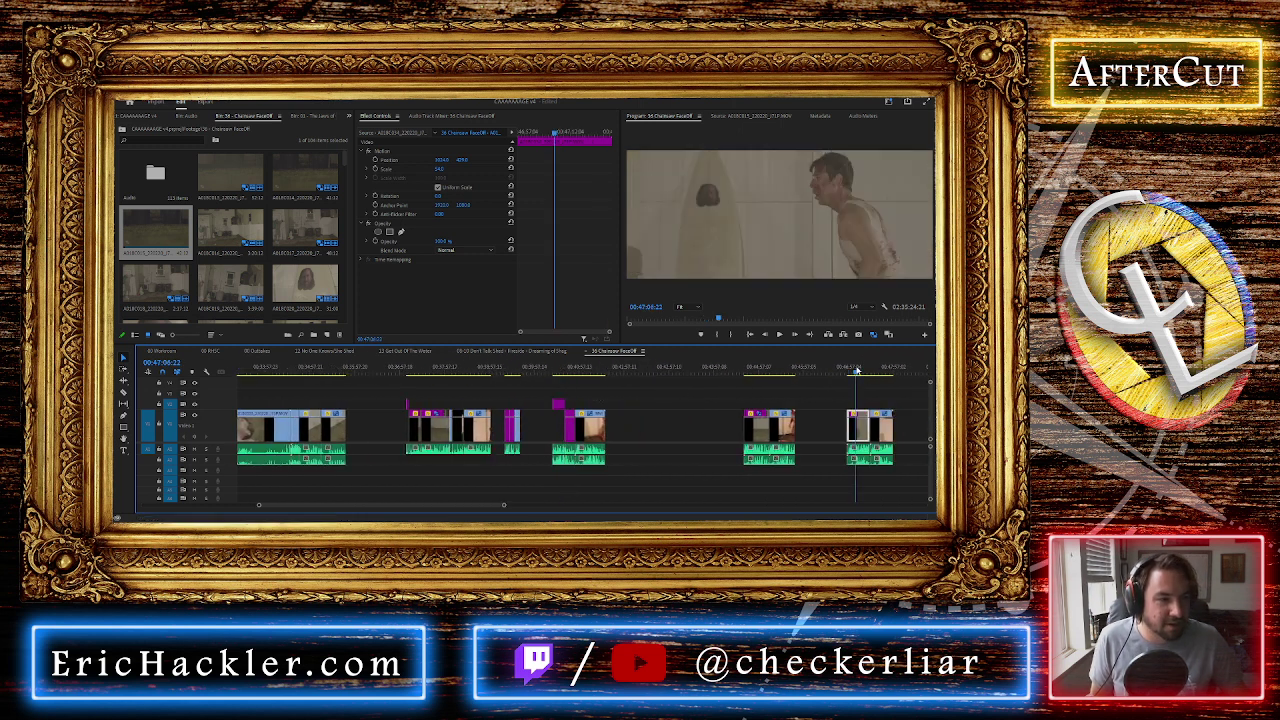
pyautogui.moveTo(872, 370); pyautogui.dragTo(880, 370)
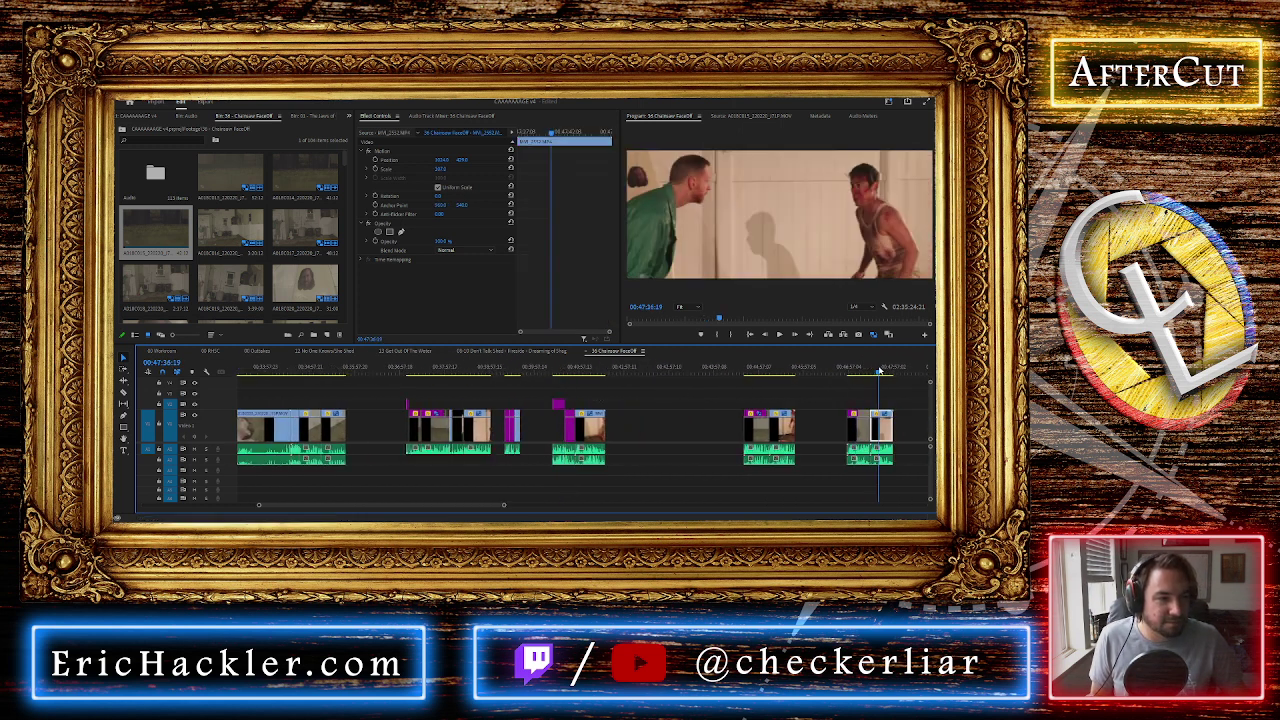
pyautogui.click(754, 370)
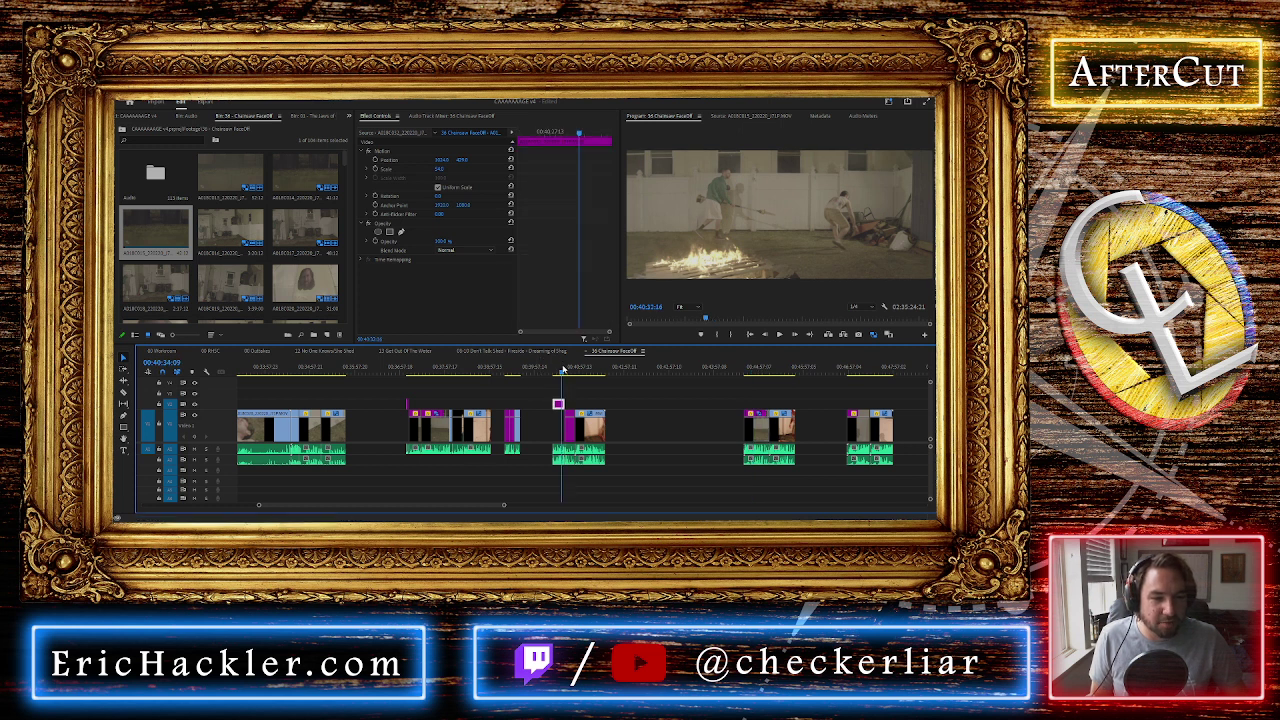
# Review the raised bonfire fight clip and the purple clip after it, up to the start of the blue clip
pyautogui.click(562, 369)
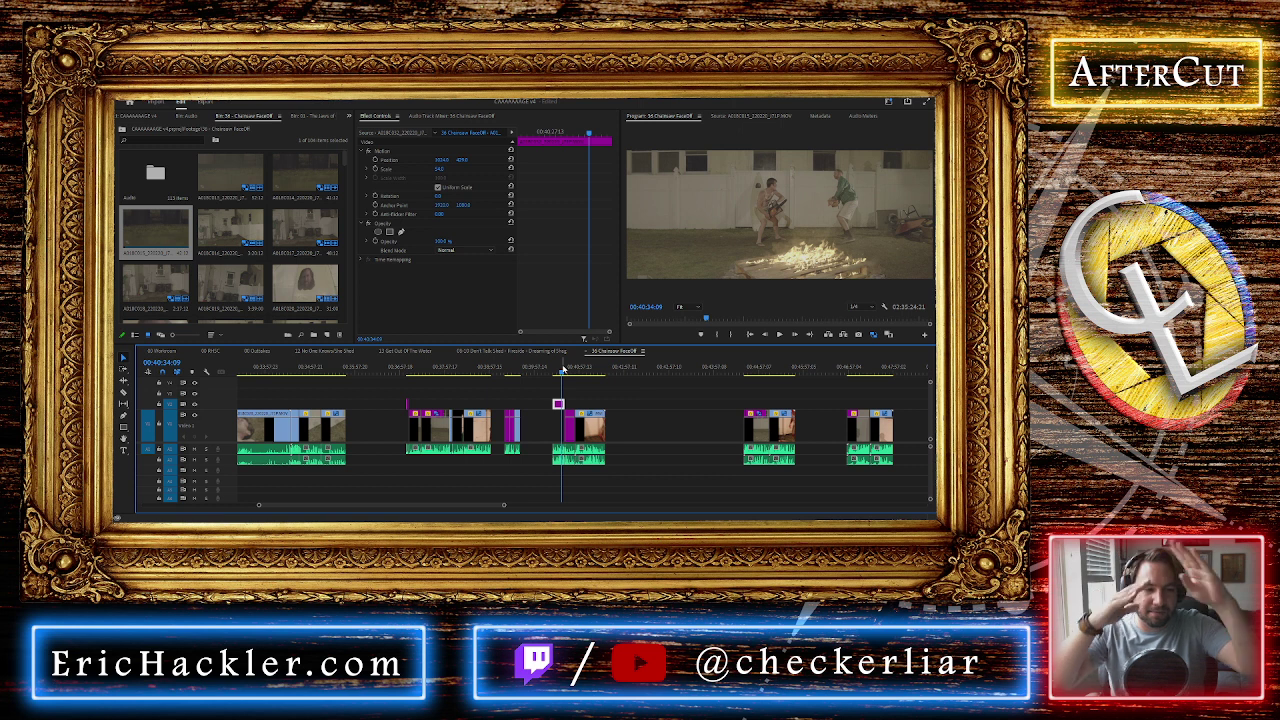
pyautogui.scroll(1, 556, 413)
pyautogui.scroll(3, 556, 413)
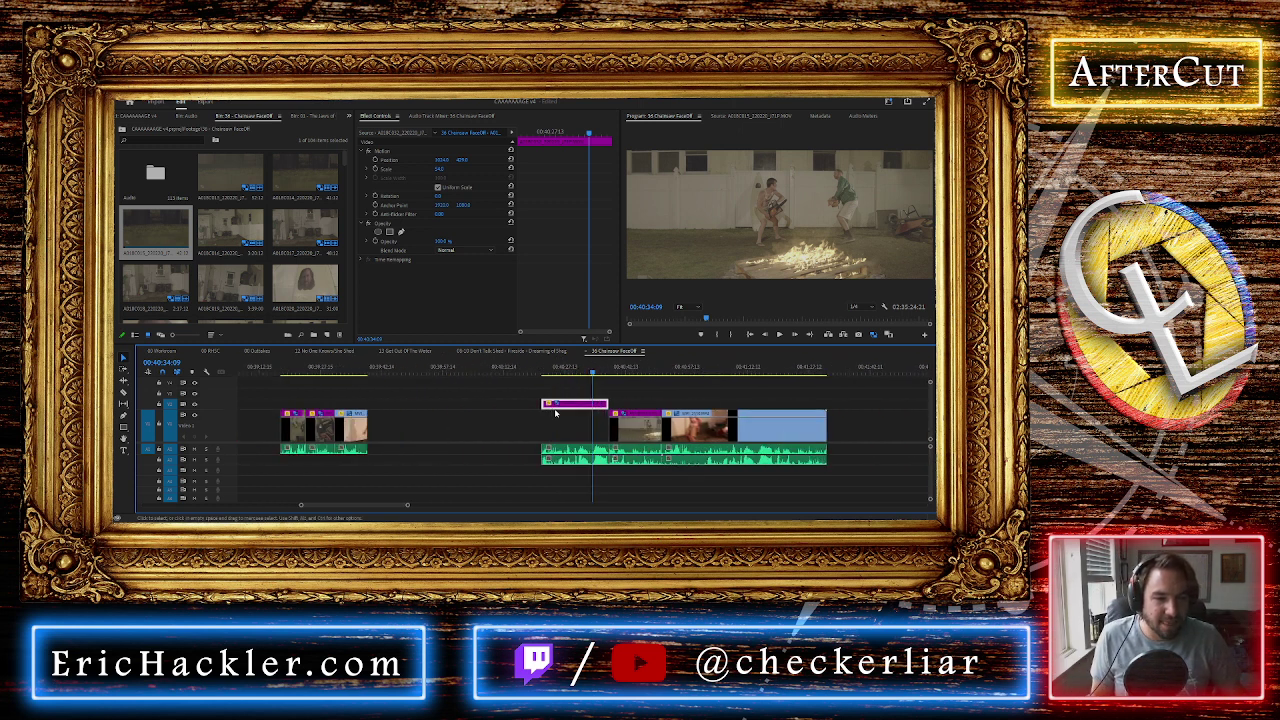
pyautogui.click(563, 372)
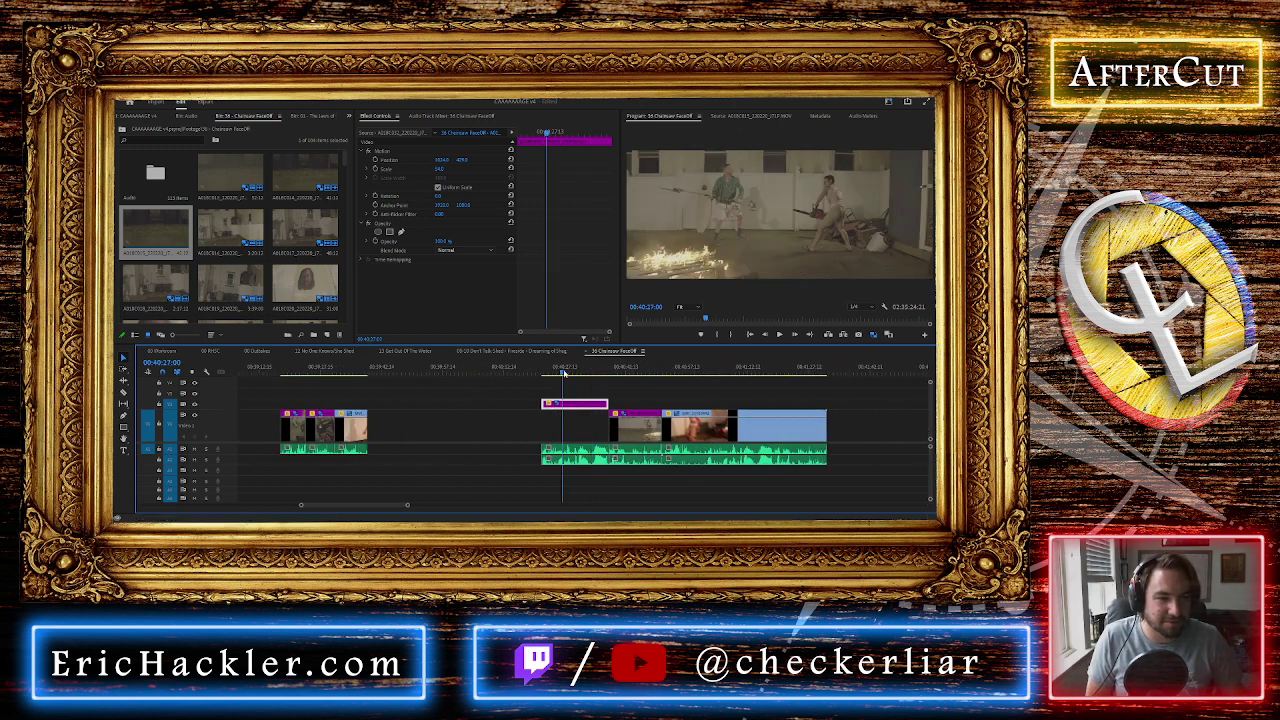
pyautogui.moveTo(563, 372); pyautogui.dragTo(582, 375)
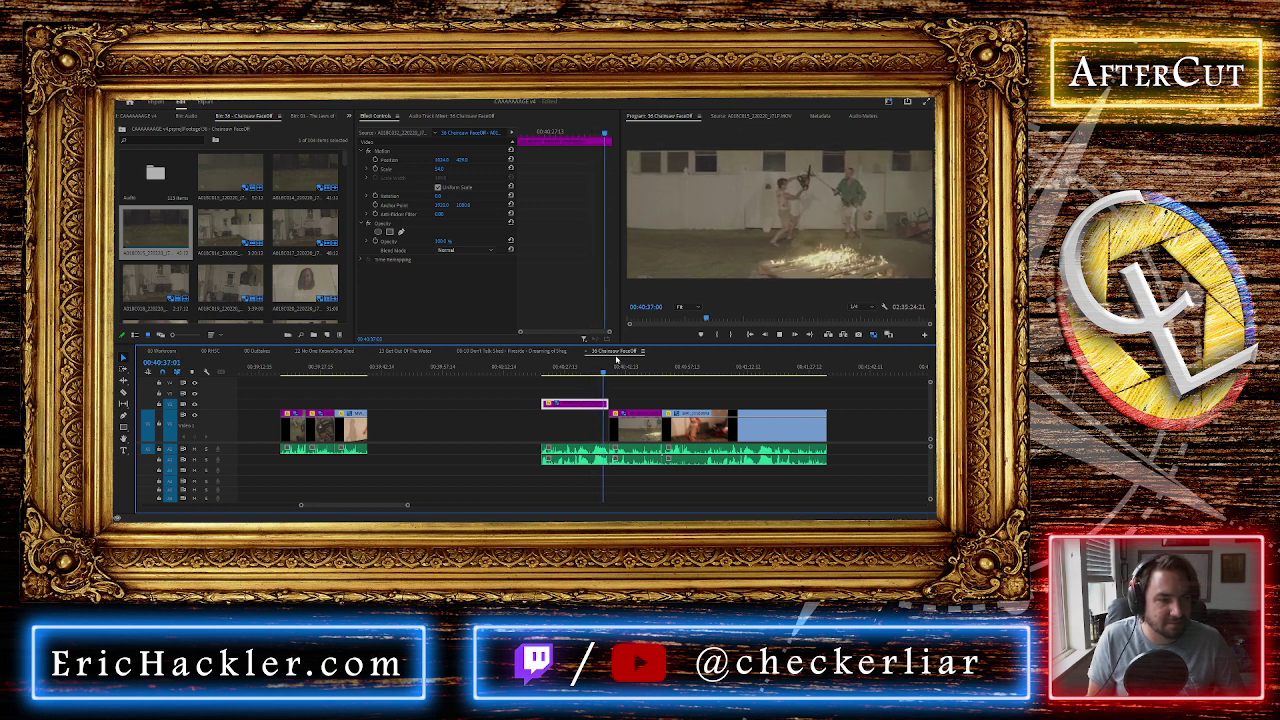
pyautogui.press('space')
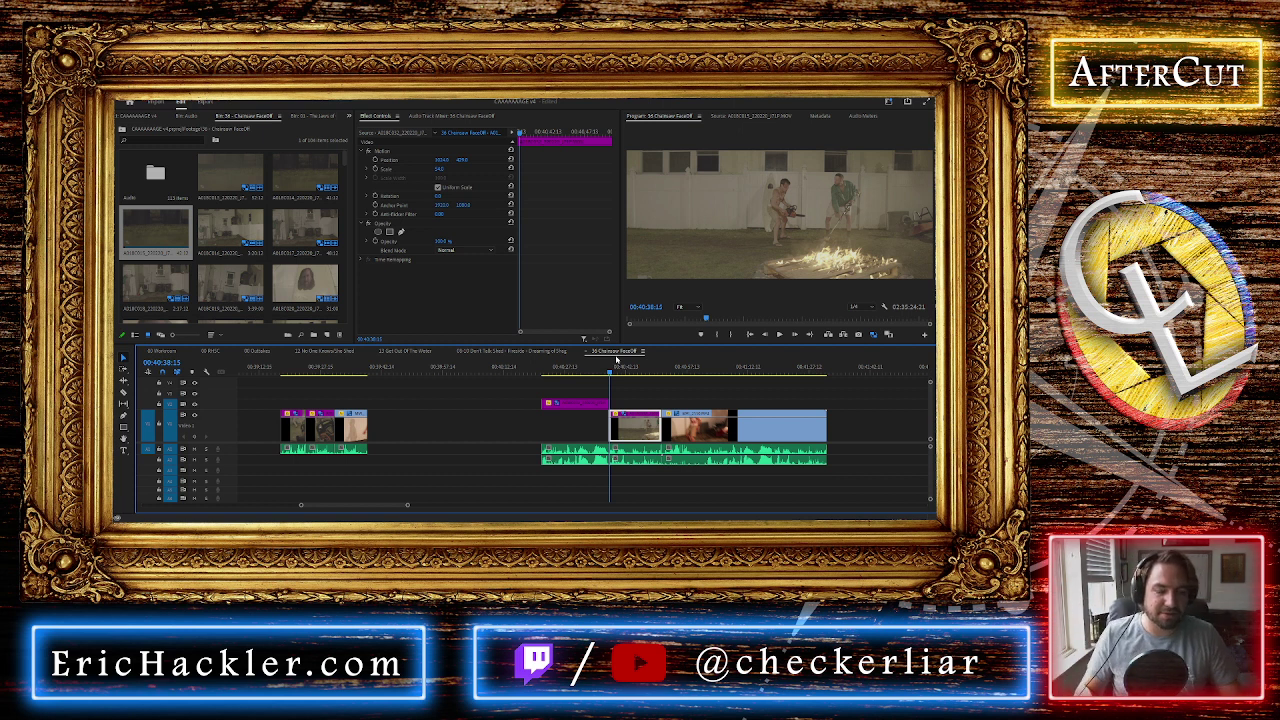
pyautogui.click(635, 373)
pyautogui.press('space')
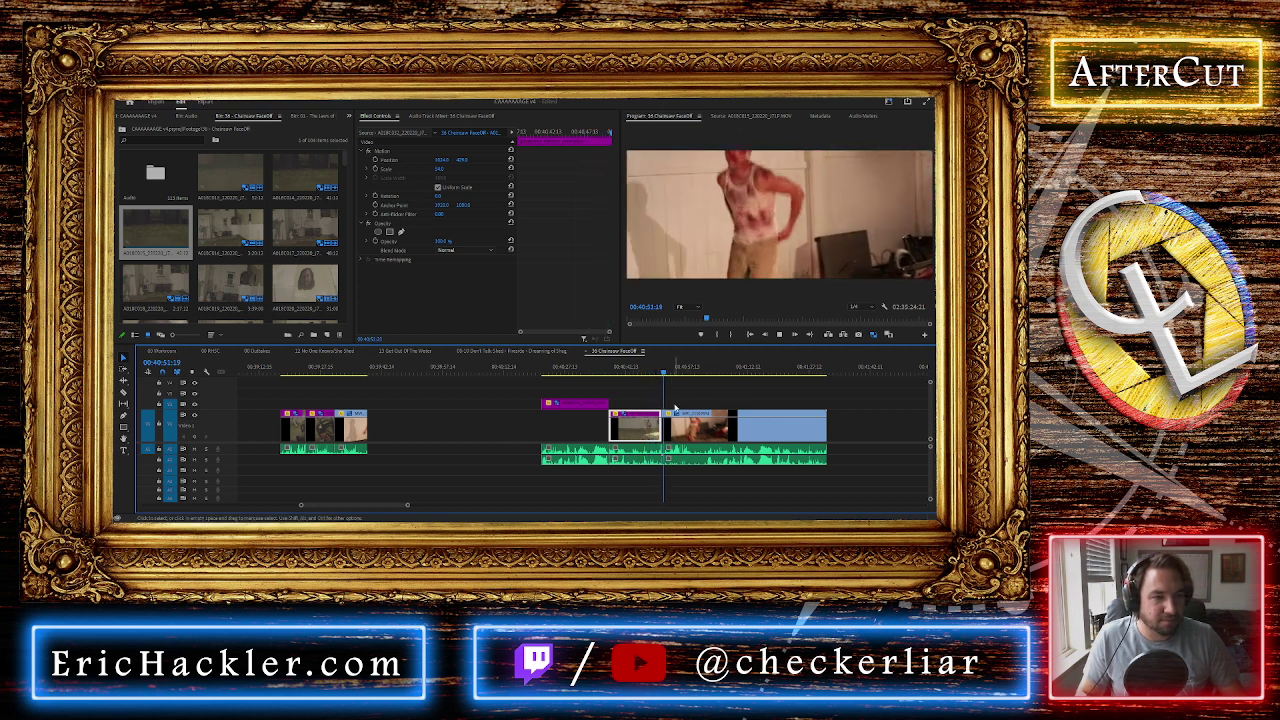
# Split the blue clip after the bonfire take at 00:41:02:14, delete the part before the cut and close the gap
pyautogui.scroll(1, 681, 422)
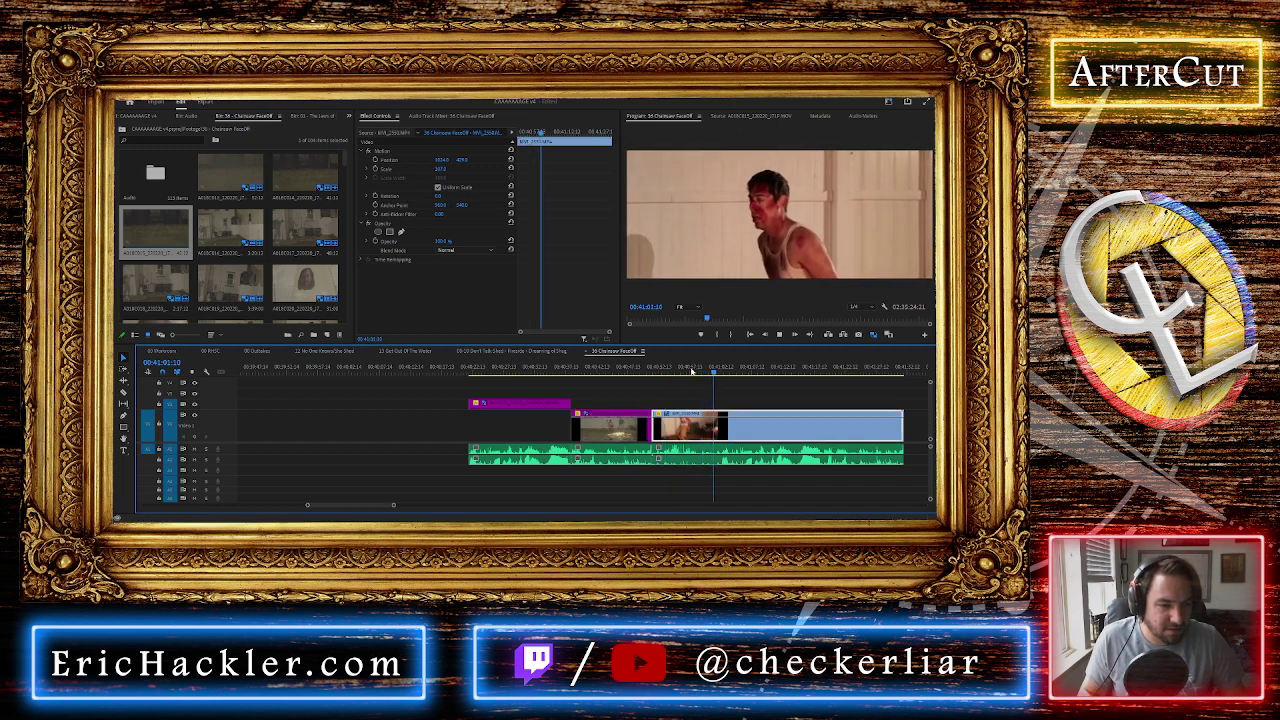
pyautogui.press('space')
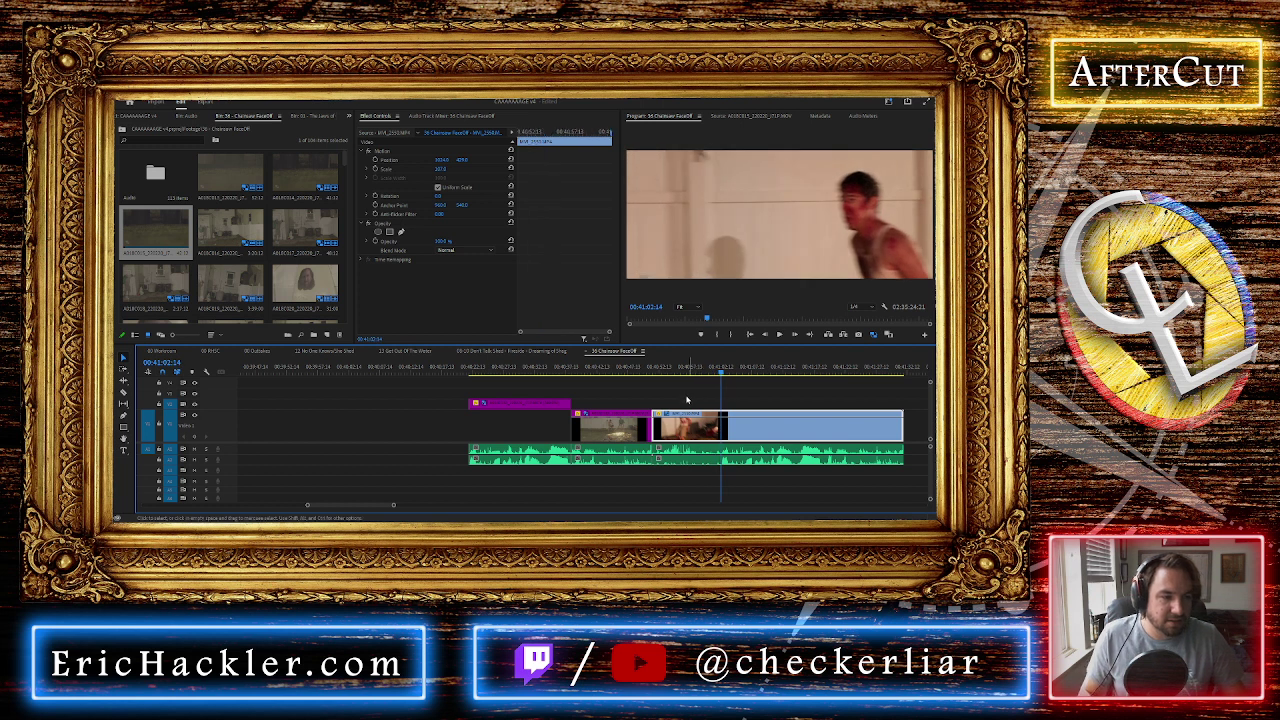
pyautogui.hotkey('ctrl', 'k')
pyautogui.press('Delete')
pyautogui.click(686, 425)
pyautogui.press('Delete')
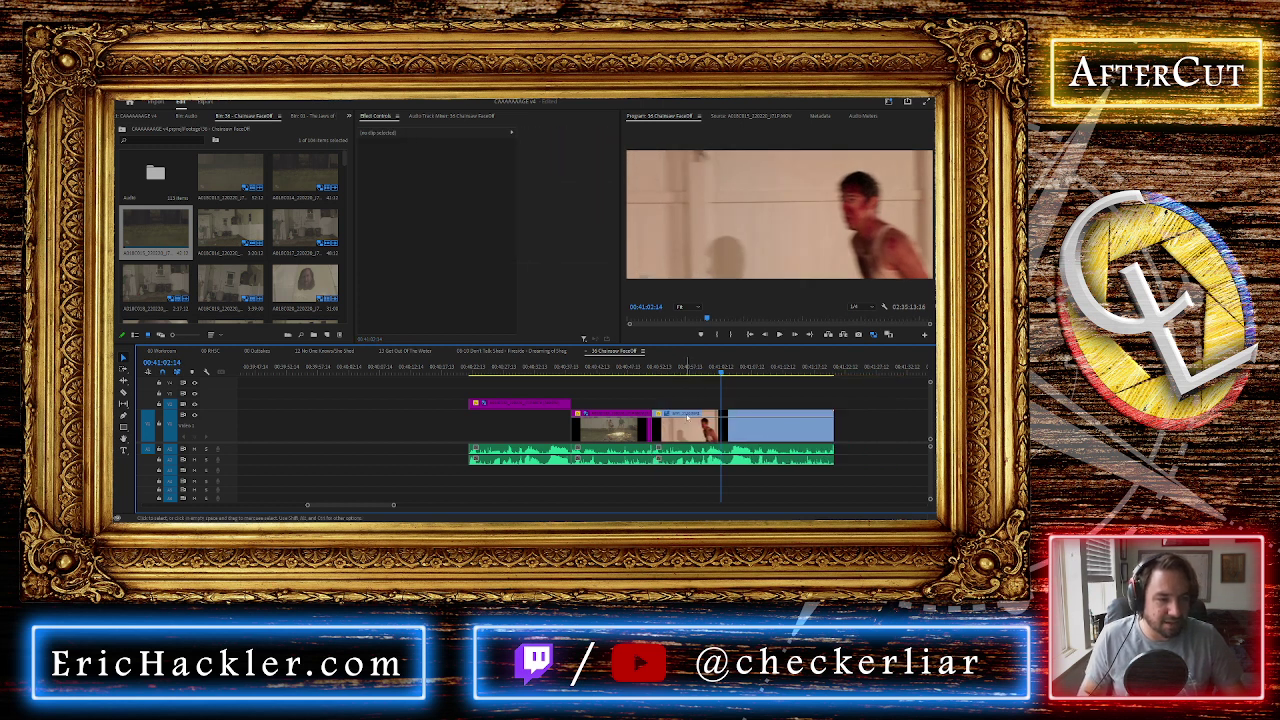
# Return to the start of the trimmed blue clip at 00:40:51:20 and save the project
pyautogui.click(654, 367)
pyautogui.press('Right')
pyautogui.press('Right')
pyautogui.press('Right')
pyautogui.press('Right')
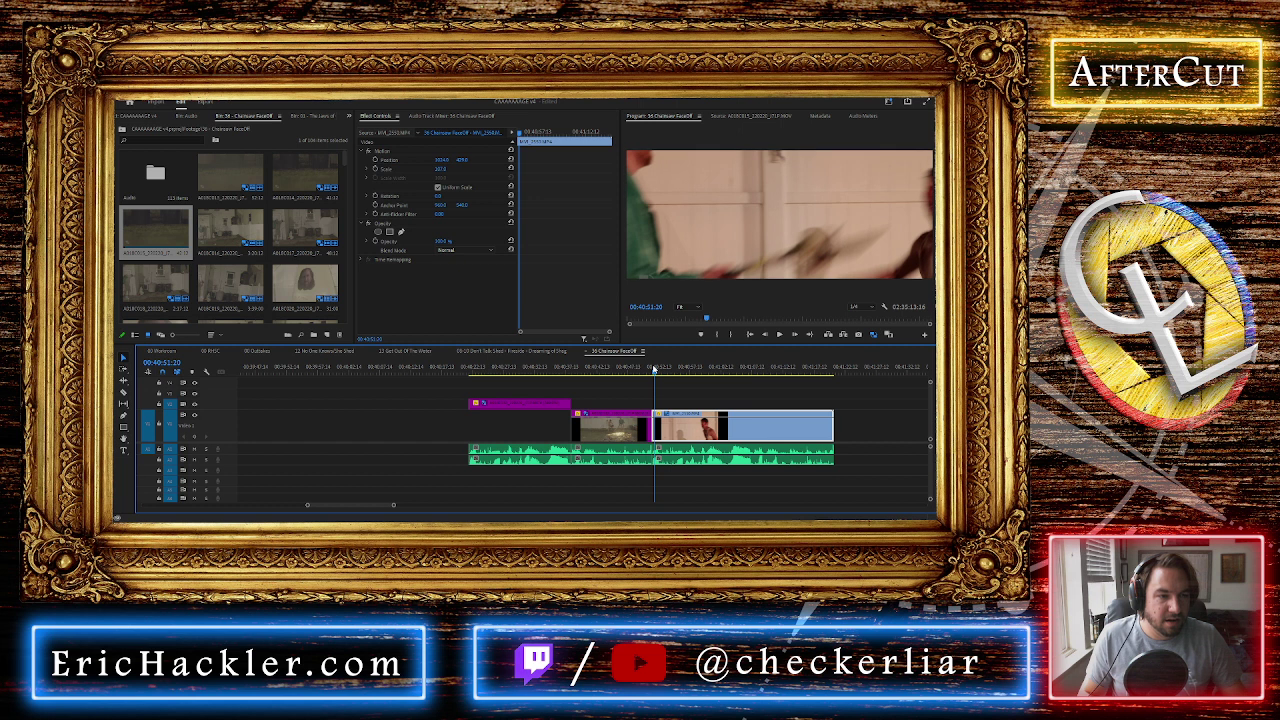
pyautogui.hotkey('ctrl', 's')
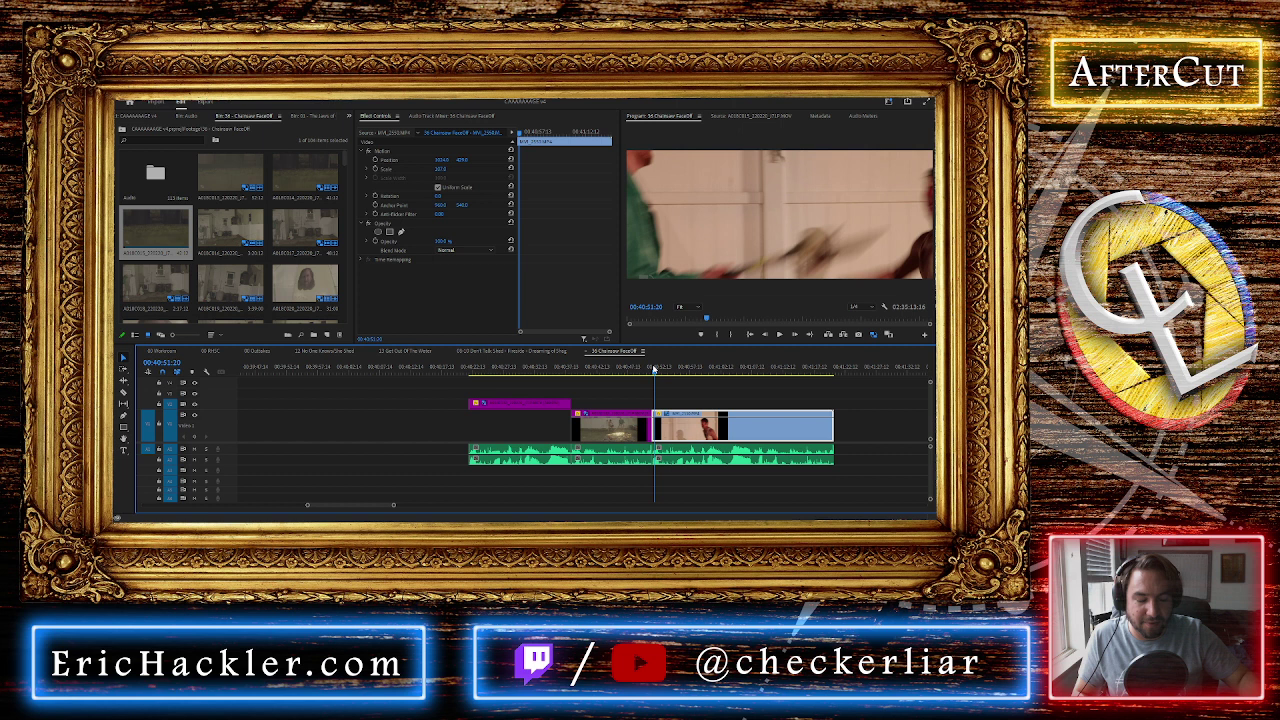
# Review the trimmed blue clip, split it at about 00:41:12:04 and delete the part after the cut
pyautogui.press('space')
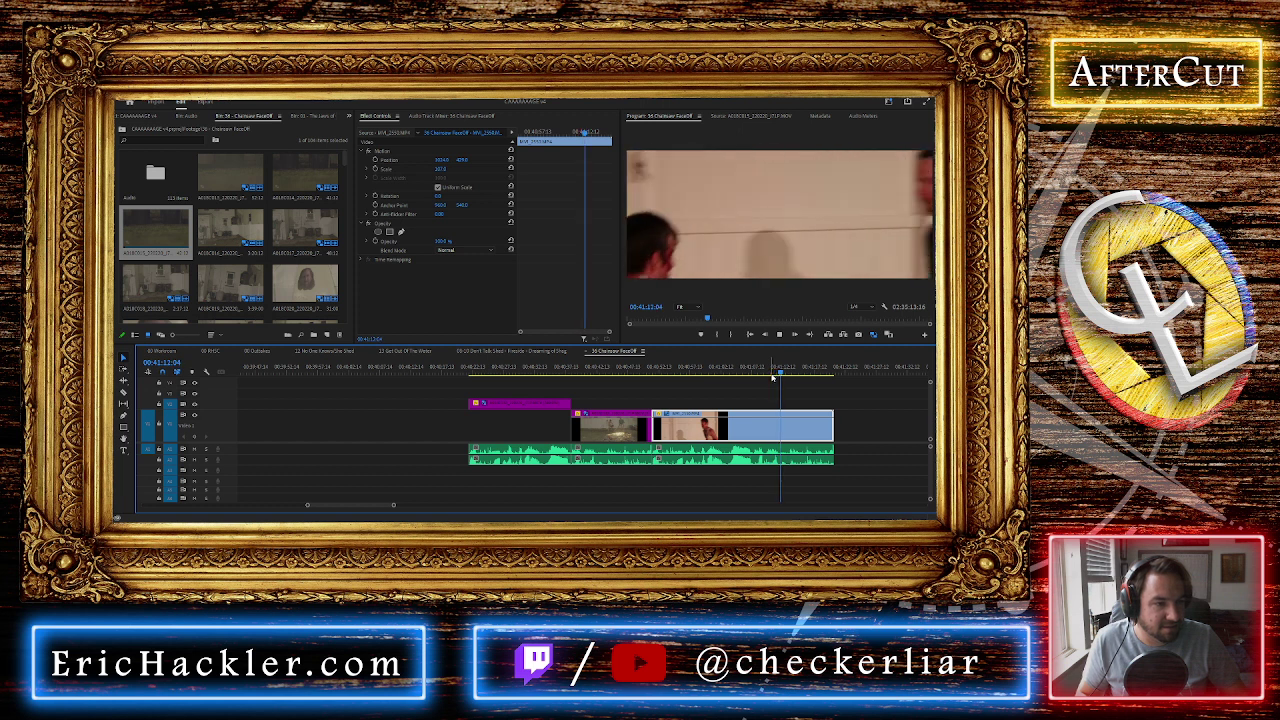
pyautogui.hotkey('ctrl', 'k')
pyautogui.press('space')
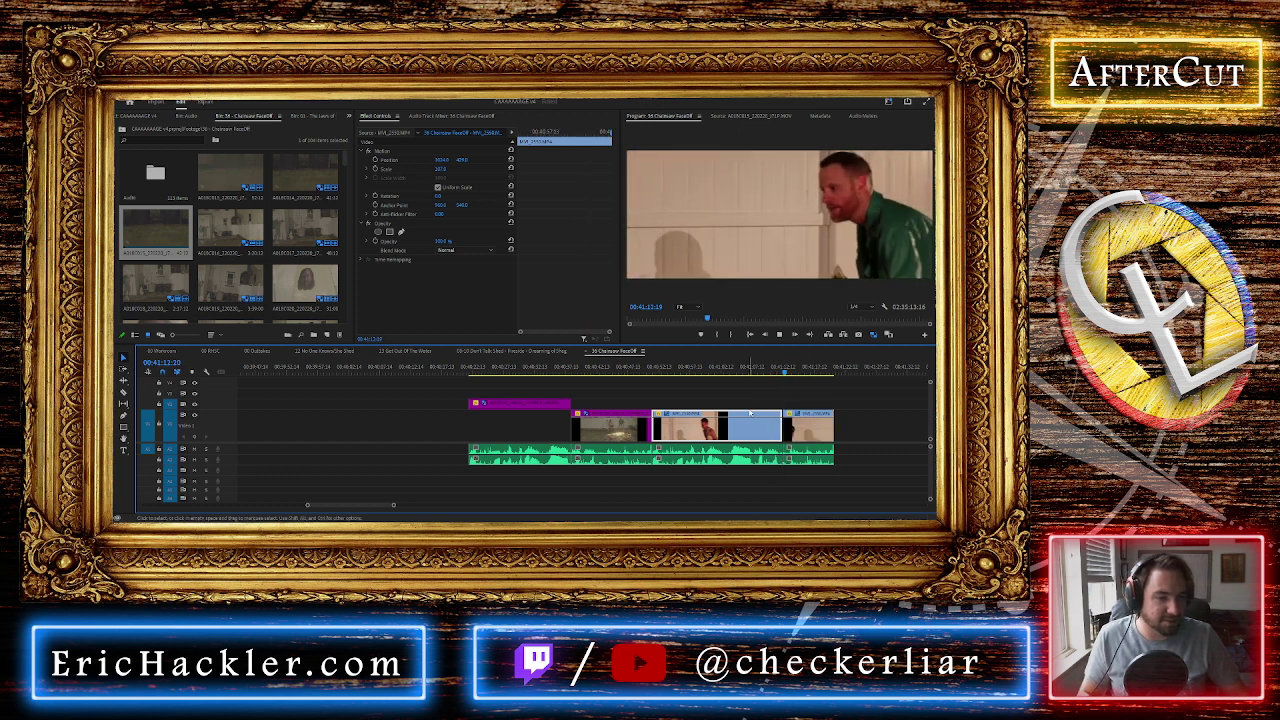
pyautogui.click(665, 369)
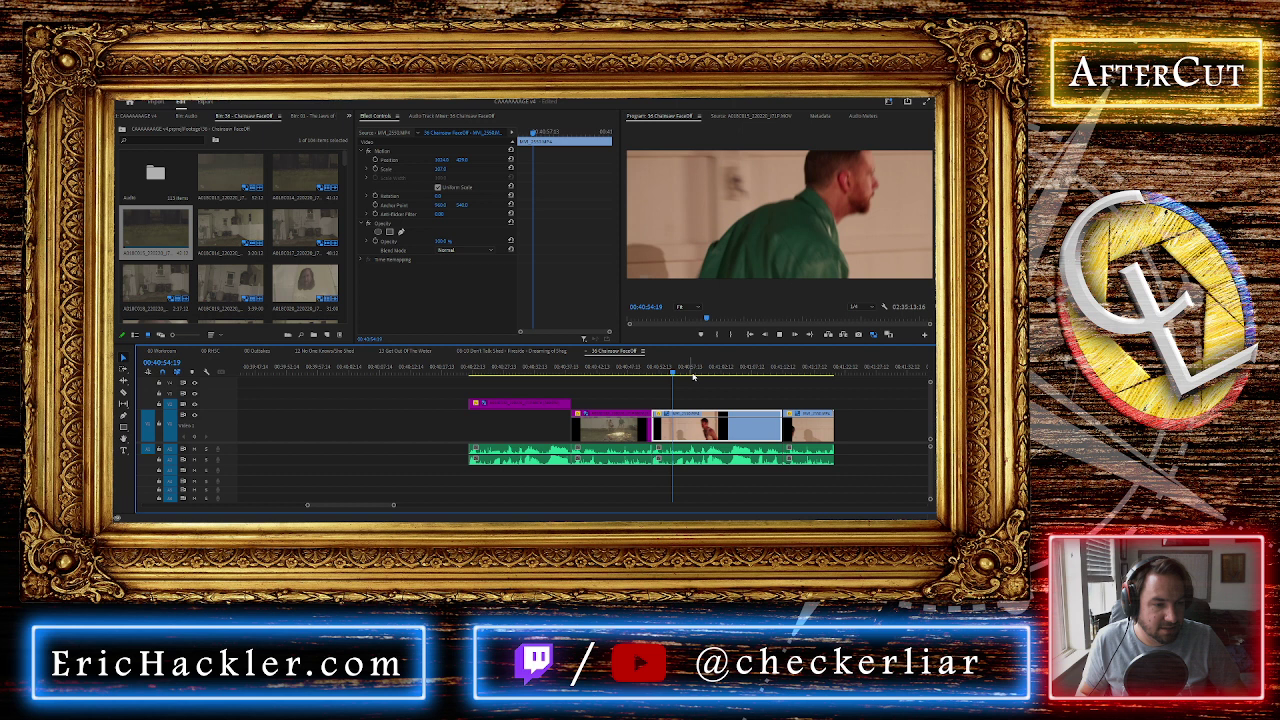
pyautogui.click(653, 369)
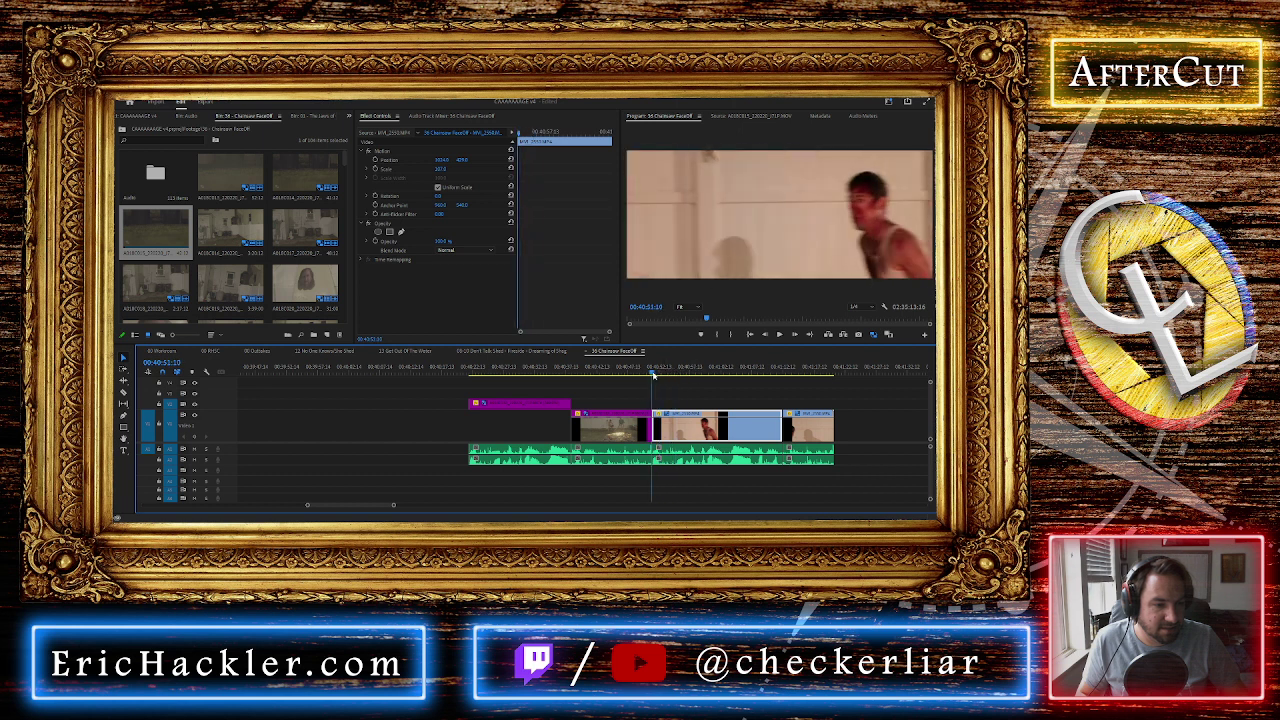
pyautogui.click(792, 369)
pyautogui.scroll(-1, 790, 371)
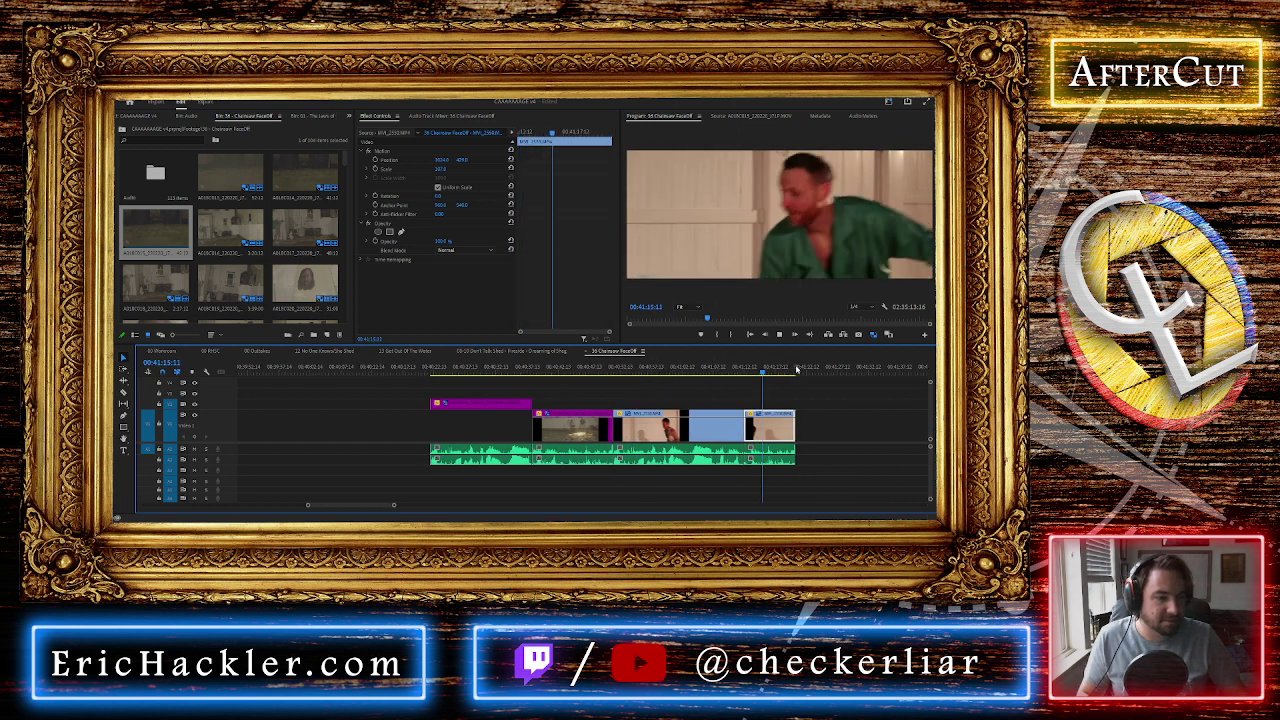
pyautogui.click(788, 370)
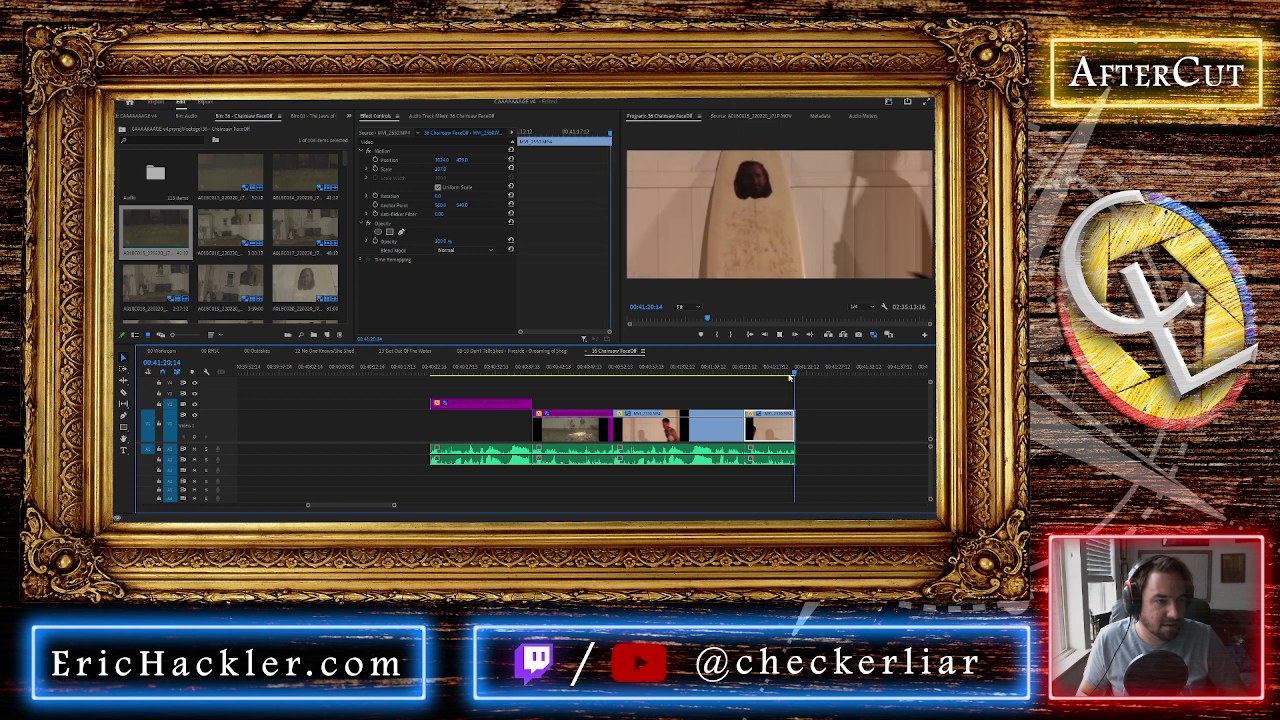
pyautogui.click(760, 369)
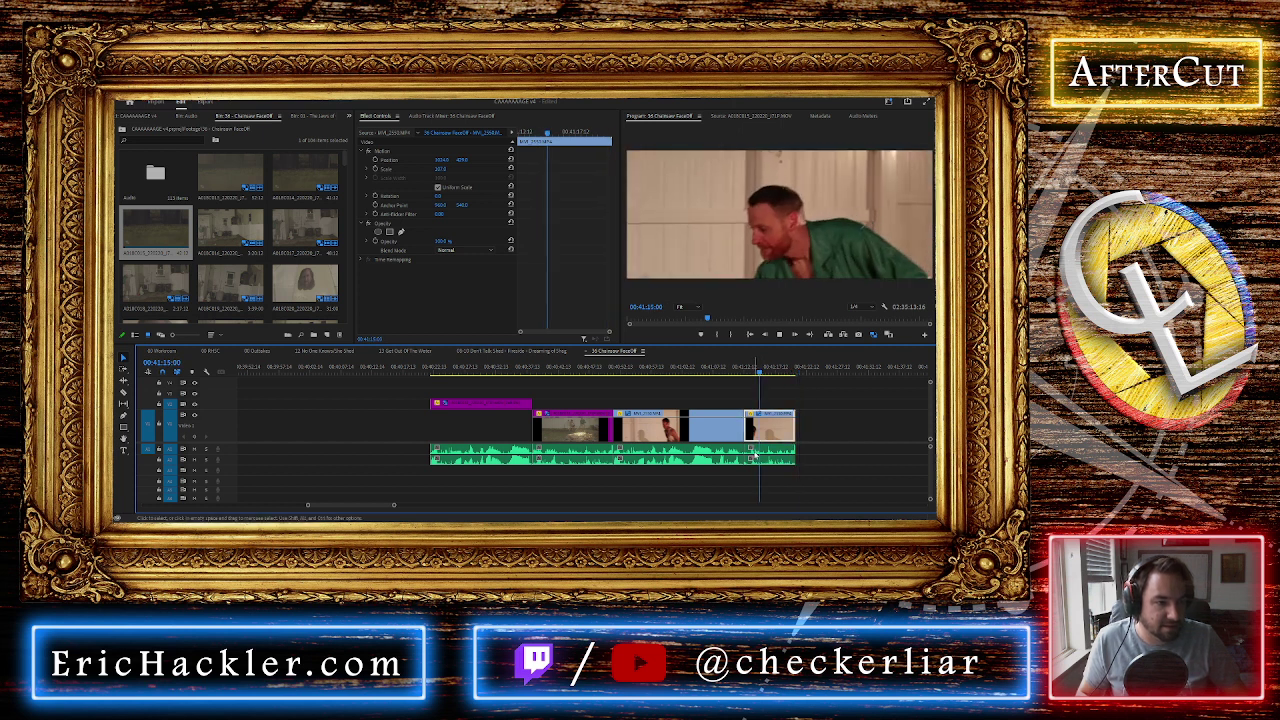
pyautogui.click(764, 430)
pyautogui.press('Delete')
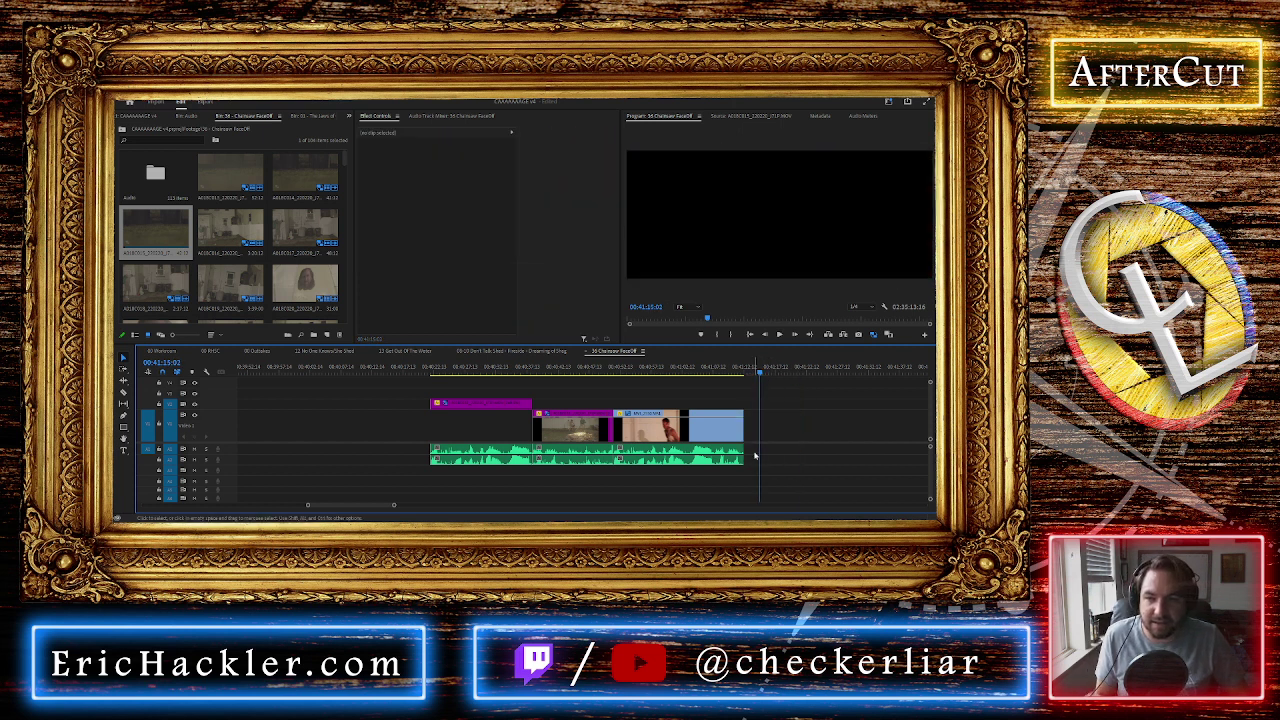
# Move the next purple and blue clip group earlier, leaving a gap after the trimmed selects
pyautogui.scroll(-4, 755, 455)
pyautogui.scroll(-2, 755, 455)
pyautogui.scroll(-3, 655, 431)
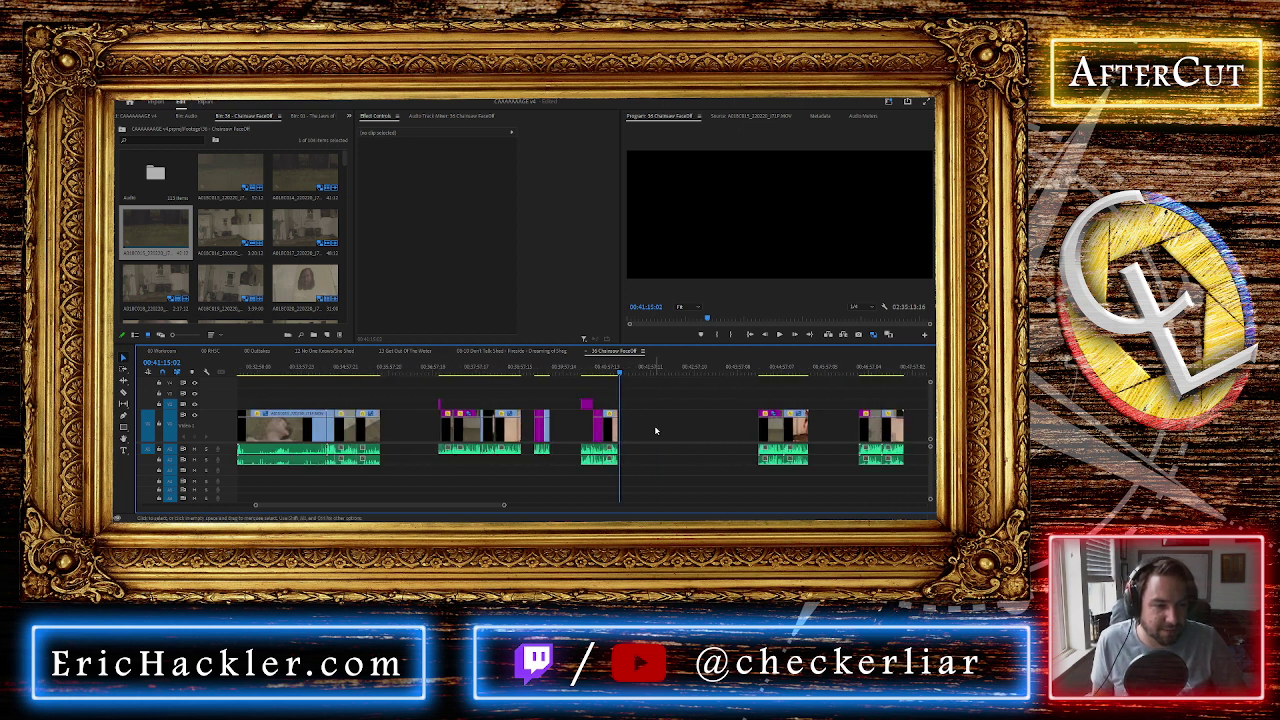
pyautogui.hscroll(2, 655, 430)
pyautogui.moveTo(670, 400); pyautogui.dragTo(745, 484)
pyautogui.moveTo(706, 432); pyautogui.dragTo(598, 432)
# Review the start of the moved group's purple bonfire clip, split it at about 00:42:08 and delete the part before the cut
pyautogui.click(591, 370)
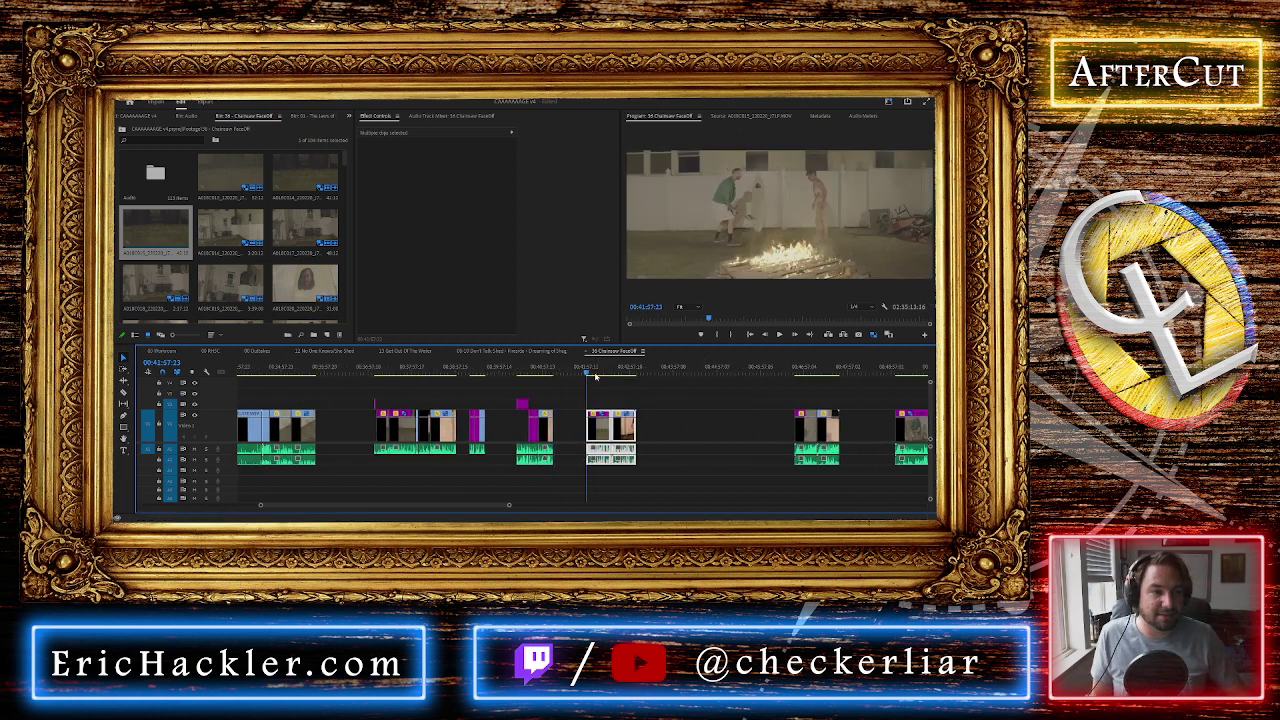
pyautogui.scroll(4, 604, 443)
pyautogui.scroll(1, 604, 443)
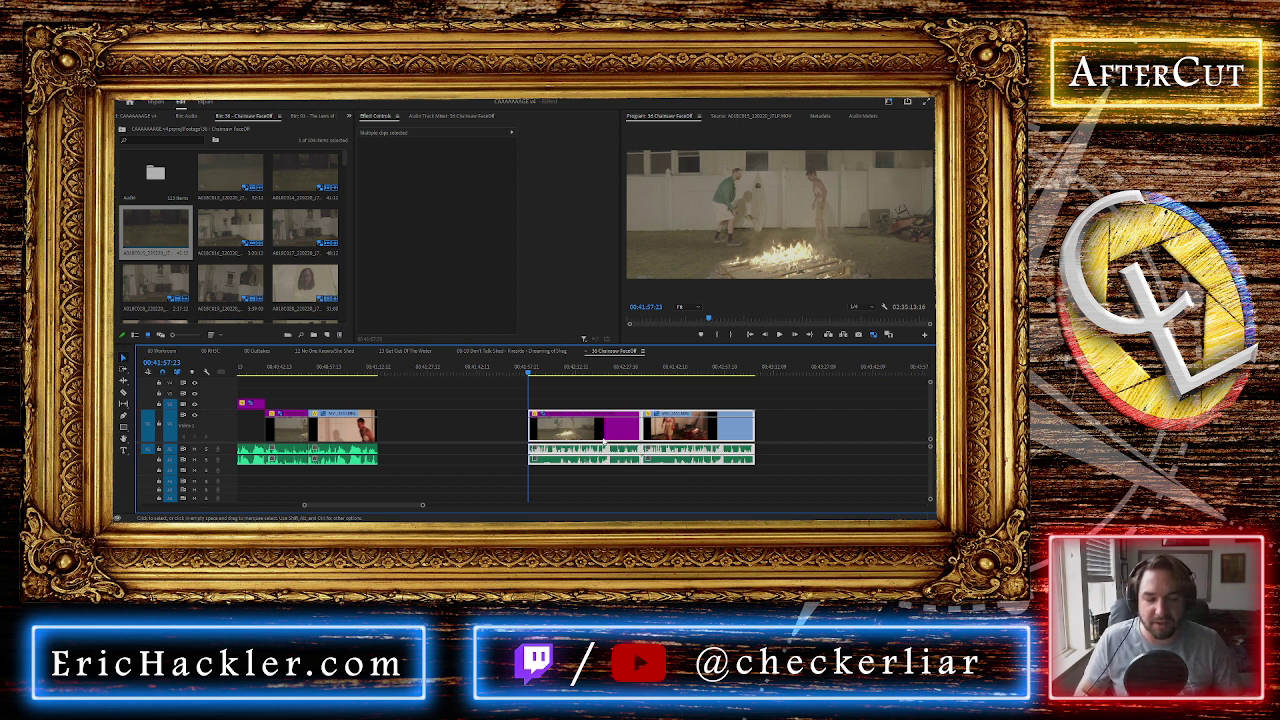
pyautogui.press('space')
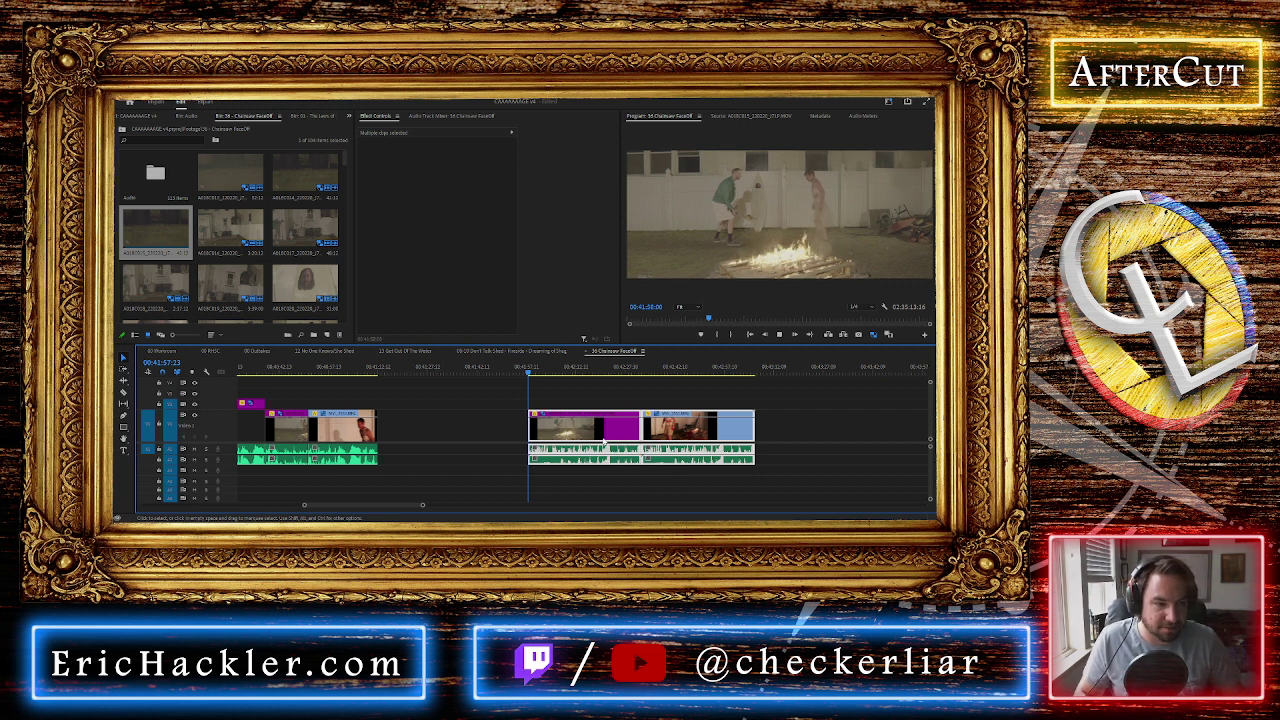
pyautogui.scroll(3, 547, 440)
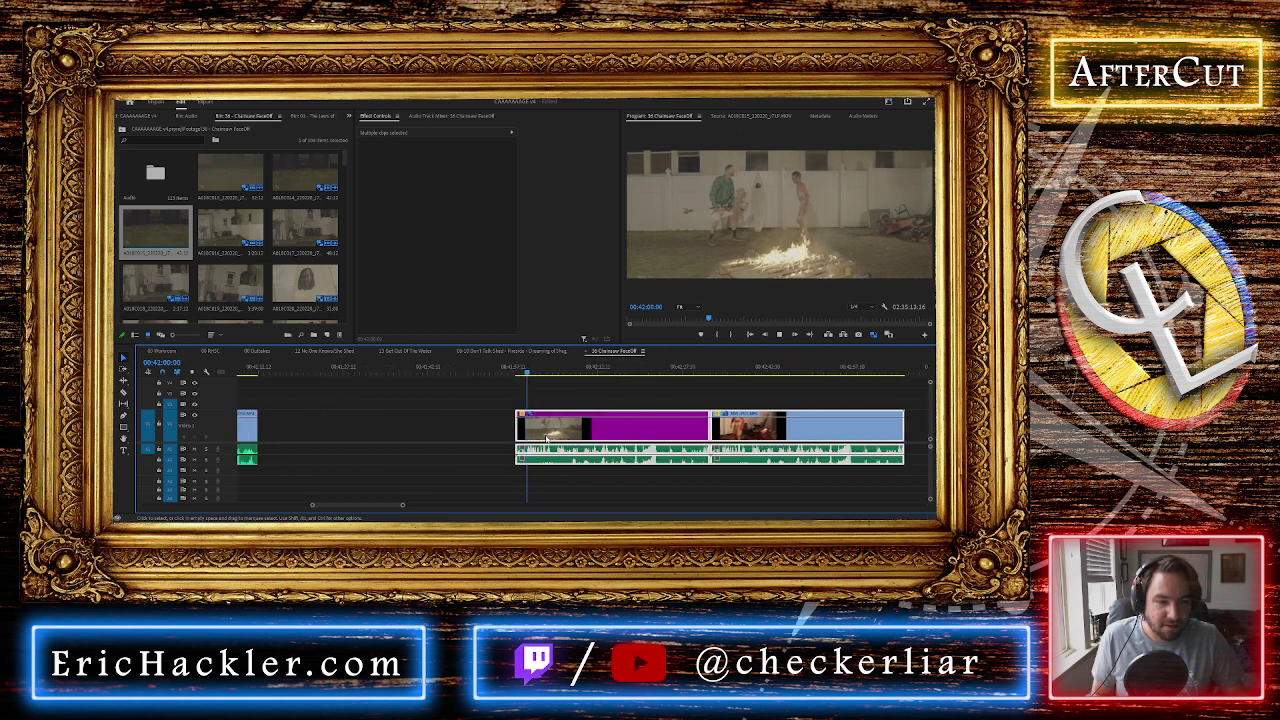
pyautogui.click(548, 371)
pyautogui.press('space')
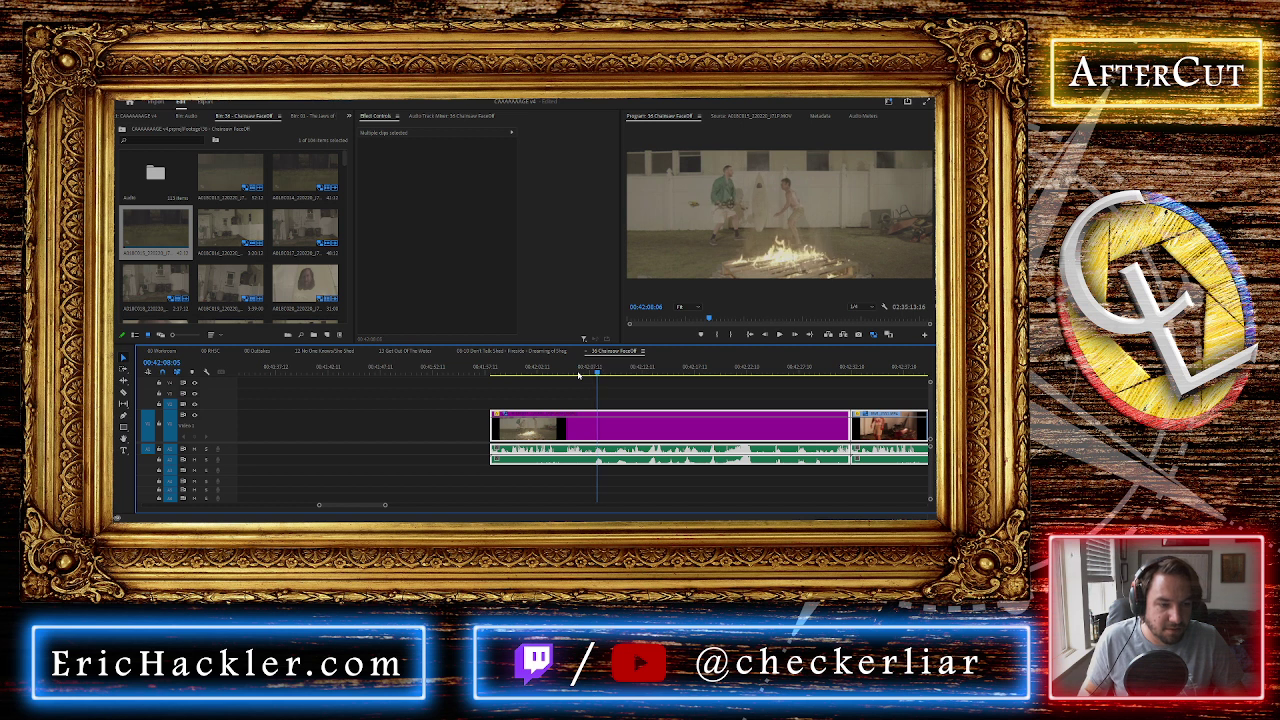
pyautogui.hotkey('ctrl', 'k')
pyautogui.moveTo(563, 393); pyautogui.dragTo(556, 449)
pyautogui.press('Delete')
pyautogui.press('d')
# Review the rest of the purple bonfire clip, split it at 00:42:30:06, delete the part after the cut and close the gap
pyautogui.press('space')
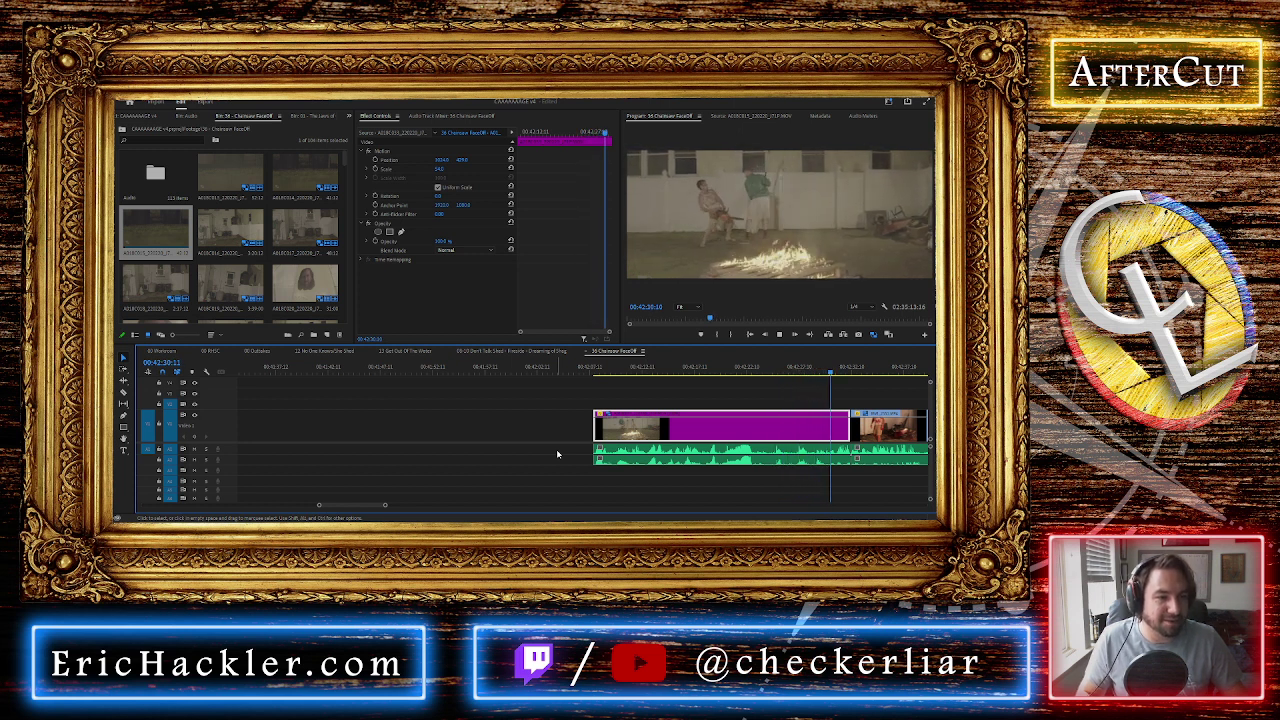
pyautogui.click(817, 368)
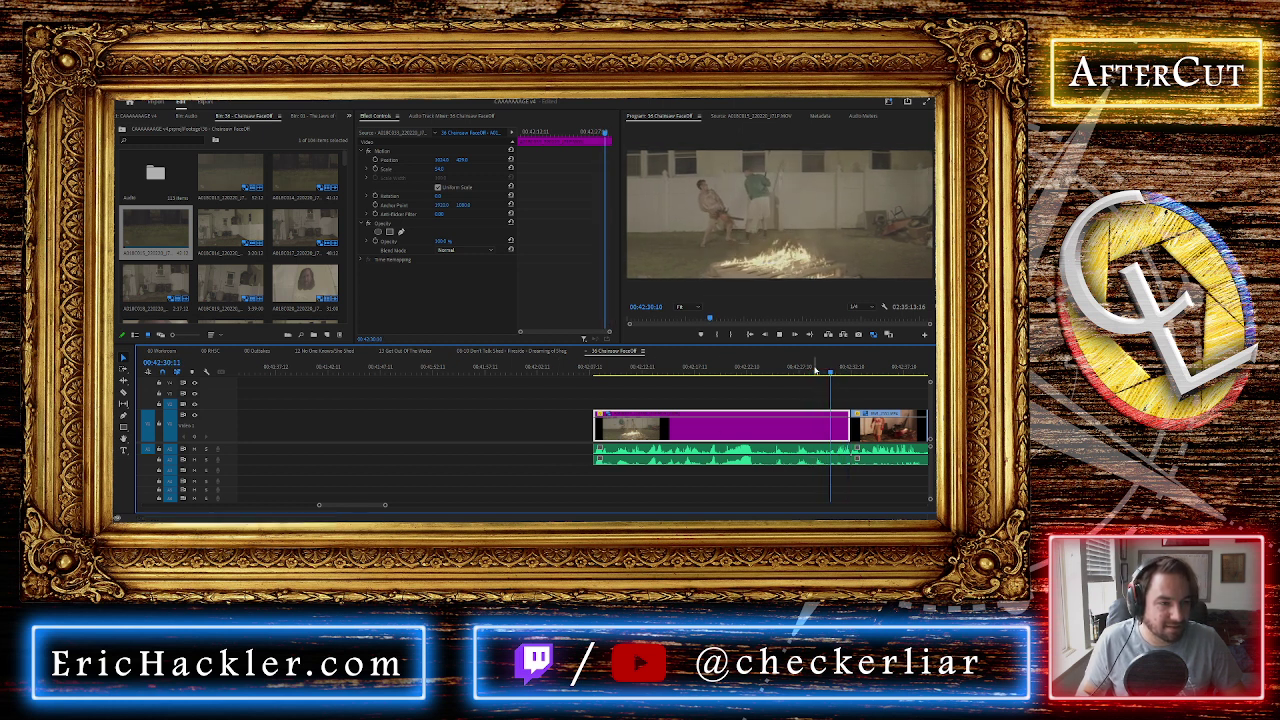
pyautogui.click(815, 369)
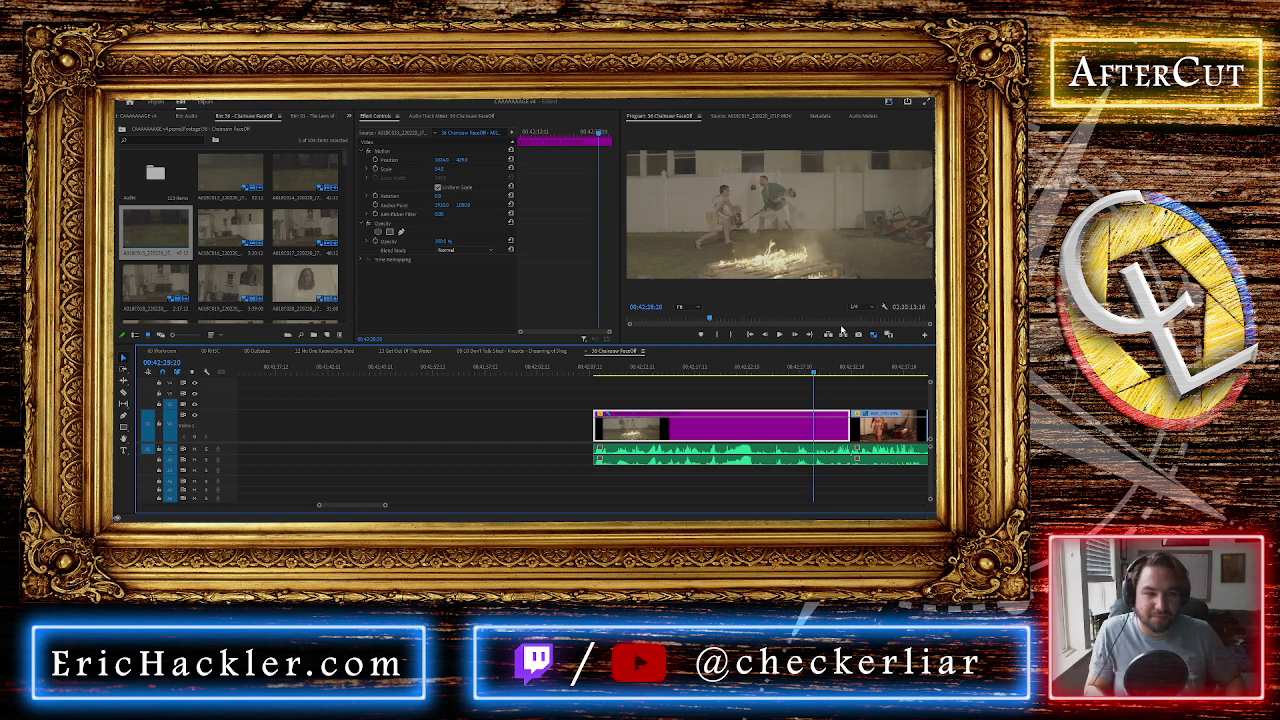
pyautogui.press('space')
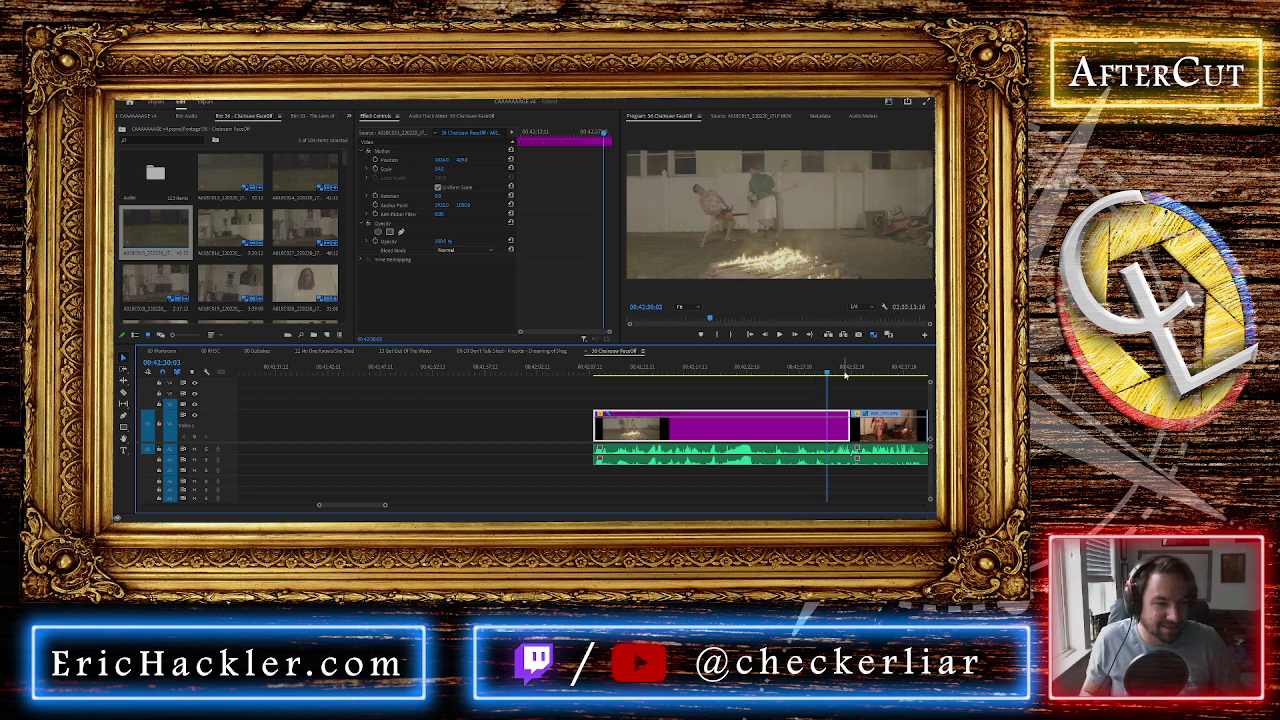
pyautogui.scroll(-1, 824, 420)
pyautogui.scroll(3, 785, 430)
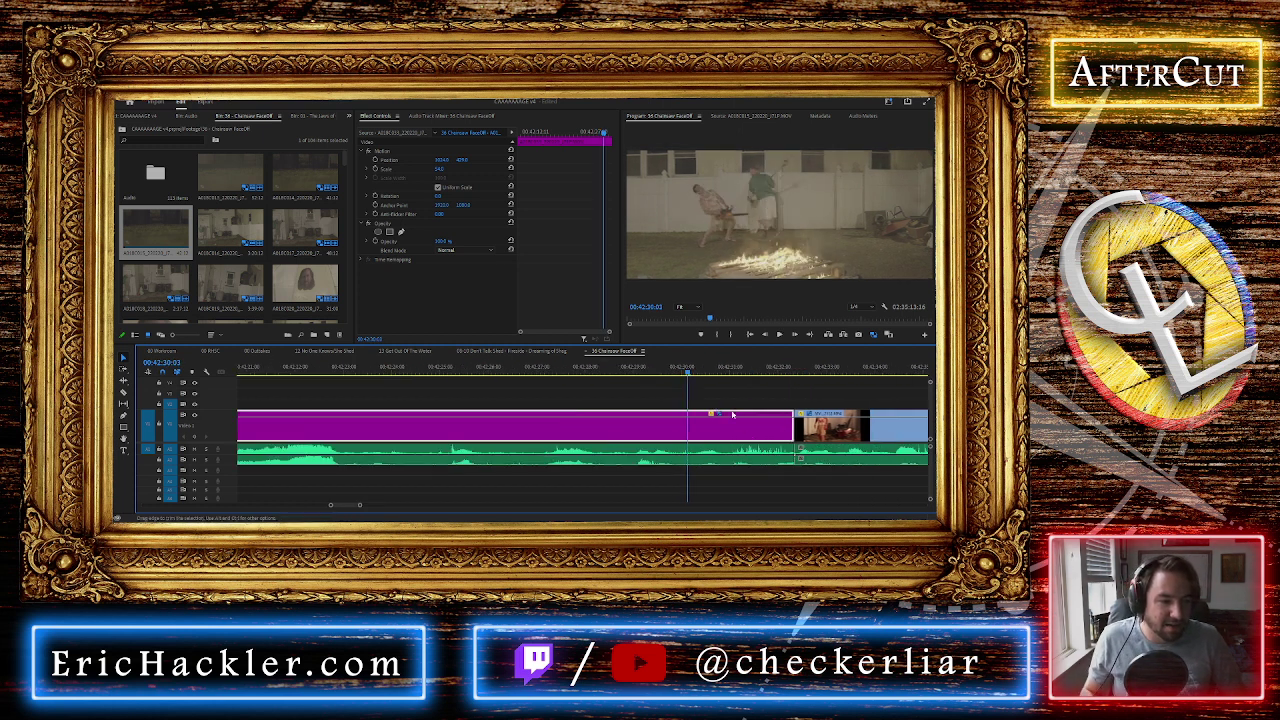
pyautogui.click(681, 369)
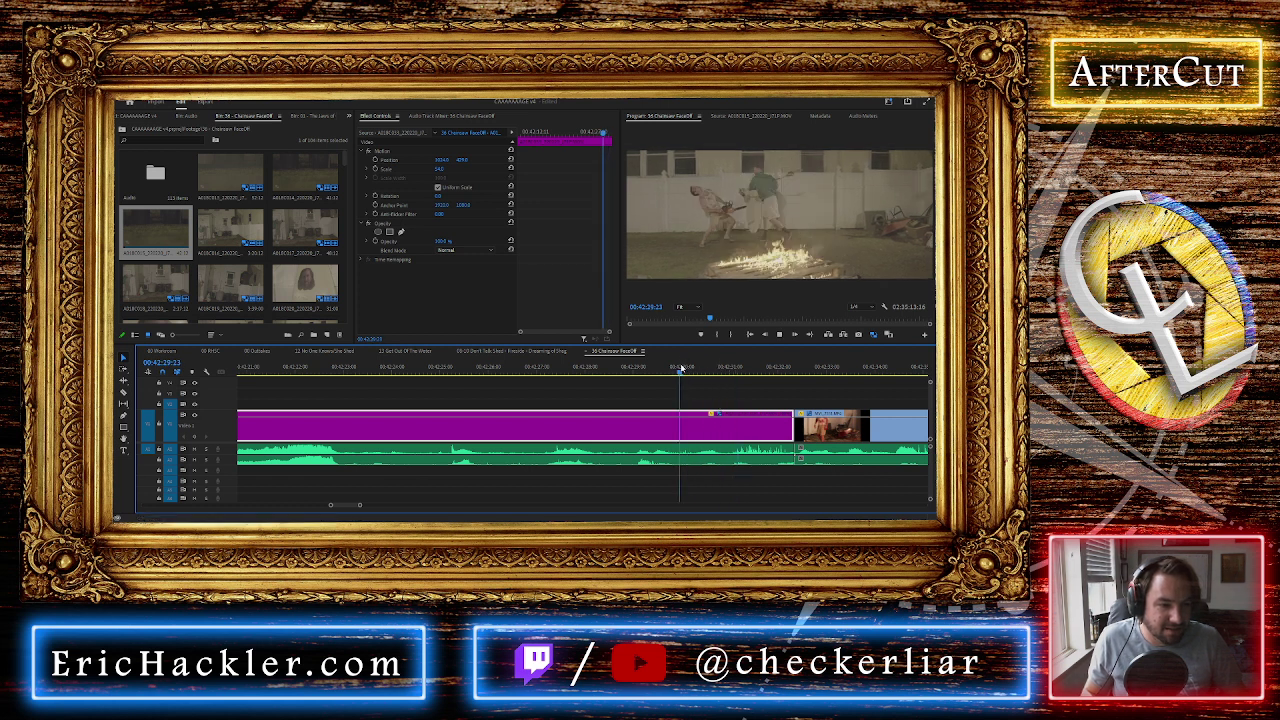
pyautogui.click(684, 371)
pyautogui.moveTo(684, 373); pyautogui.dragTo(739, 463)
pyautogui.hotkey('ctrl', 'k')
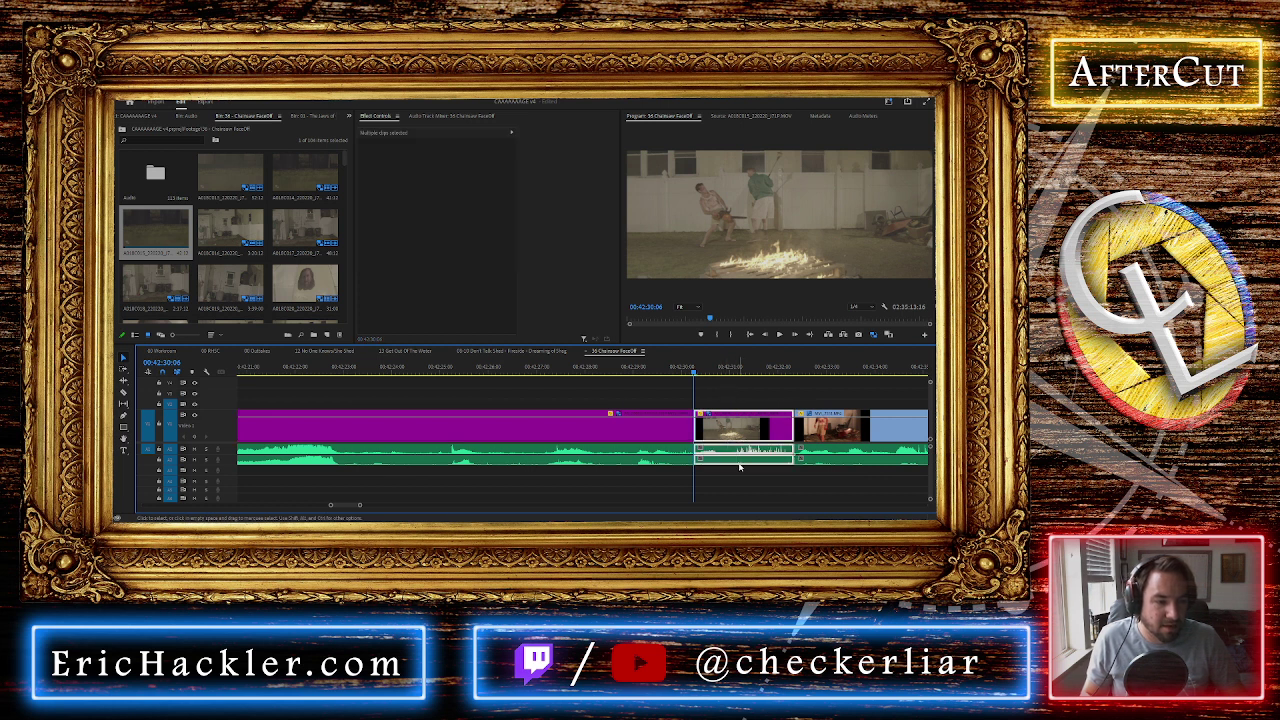
pyautogui.press('Delete')
pyautogui.click(752, 420)
pyautogui.press('Delete')
# Review the start of the blue clip following the purple bonfire clip and split it at 00:42:40:04
pyautogui.press('space')
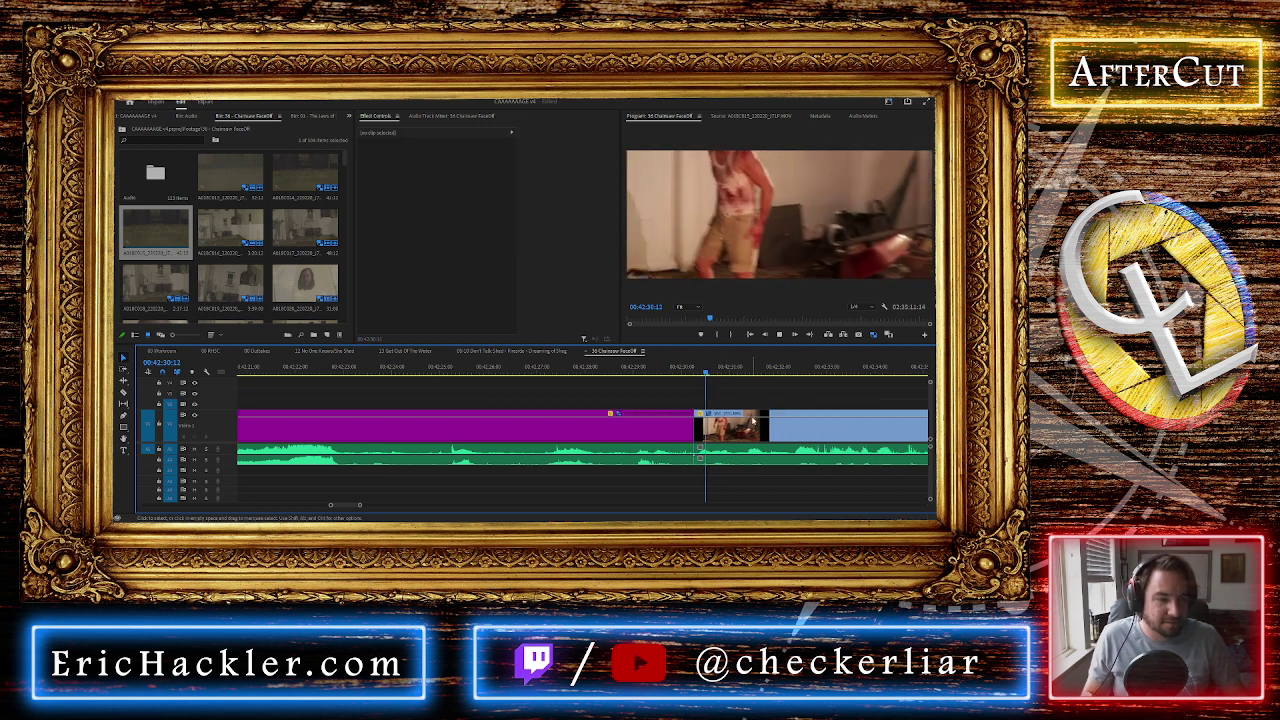
pyautogui.press('-')
pyautogui.scroll(-2, 878, 488)
pyautogui.scroll(-1, 877, 488)
pyautogui.press('space')
pyautogui.moveTo(805, 374); pyautogui.dragTo(858, 370)
pyautogui.press('space')
pyautogui.hotkey('ctrl', 'k')
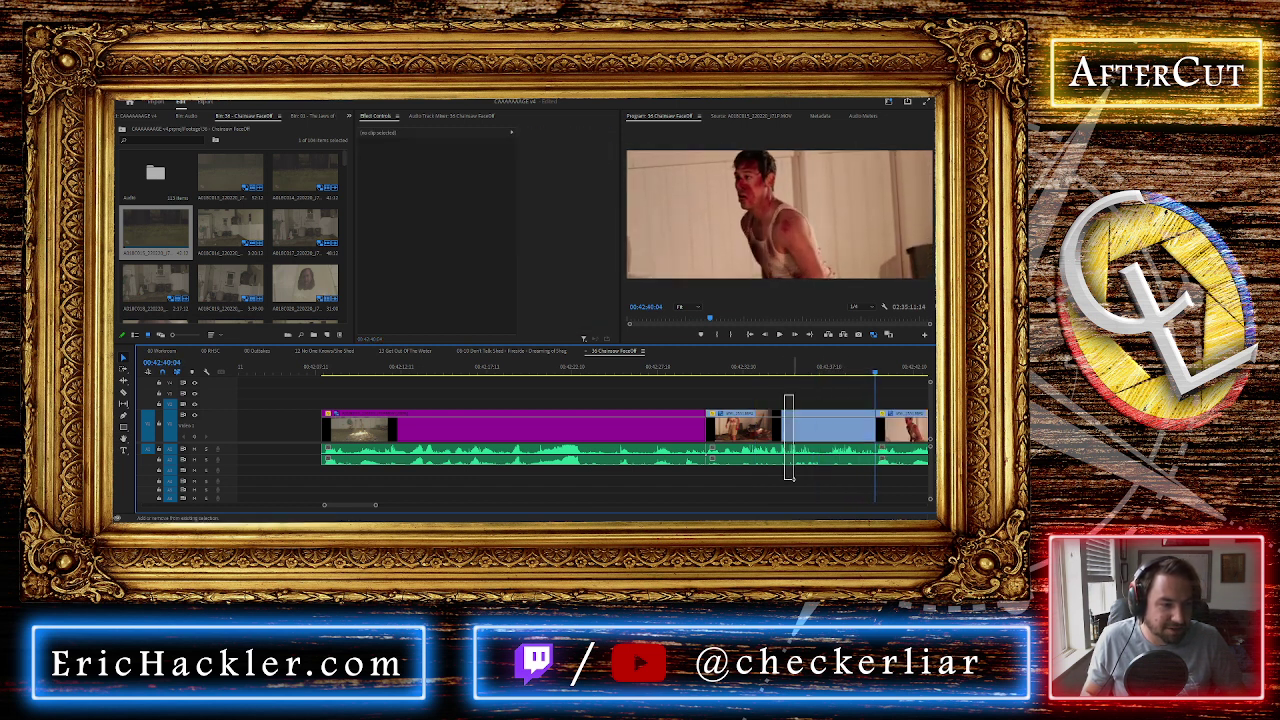
# Delete the part of the blue clip before the cut, close the gap and save the project
pyautogui.click(790, 459)
pyautogui.press('Delete')
pyautogui.click(775, 419)
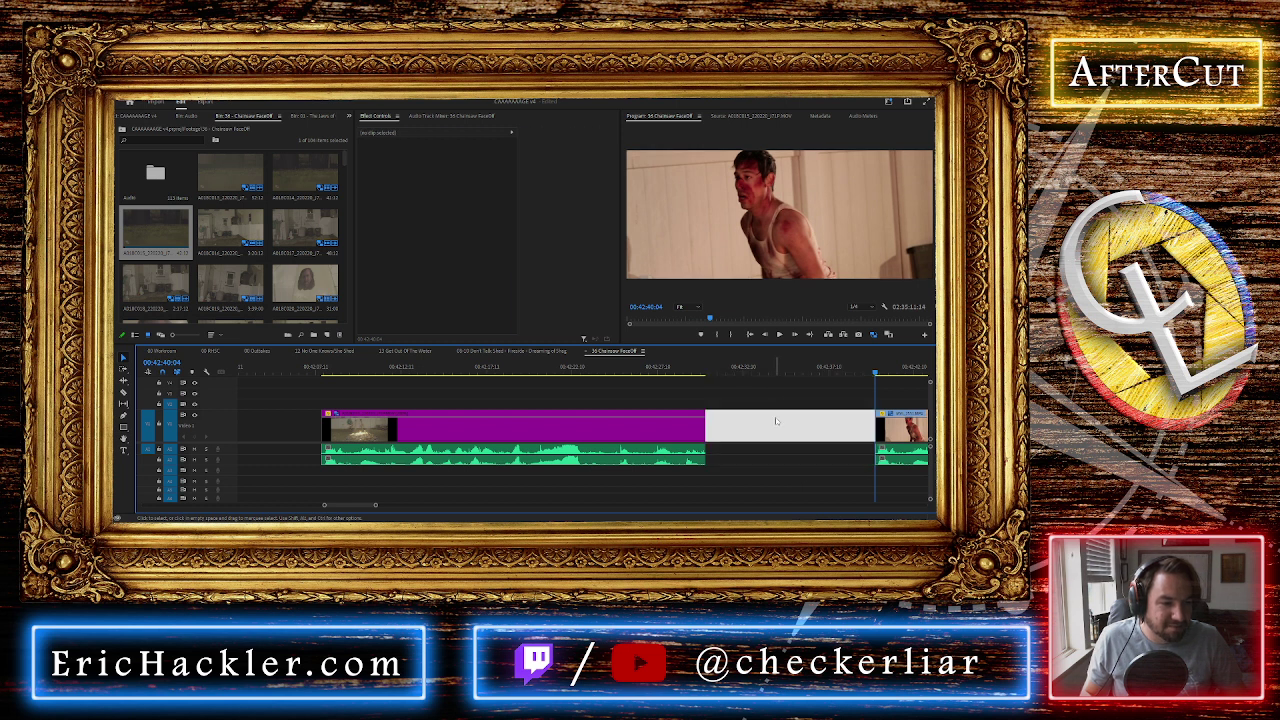
pyautogui.press('Delete')
pyautogui.click(698, 370)
pyautogui.hotkey('ctrl', 's')
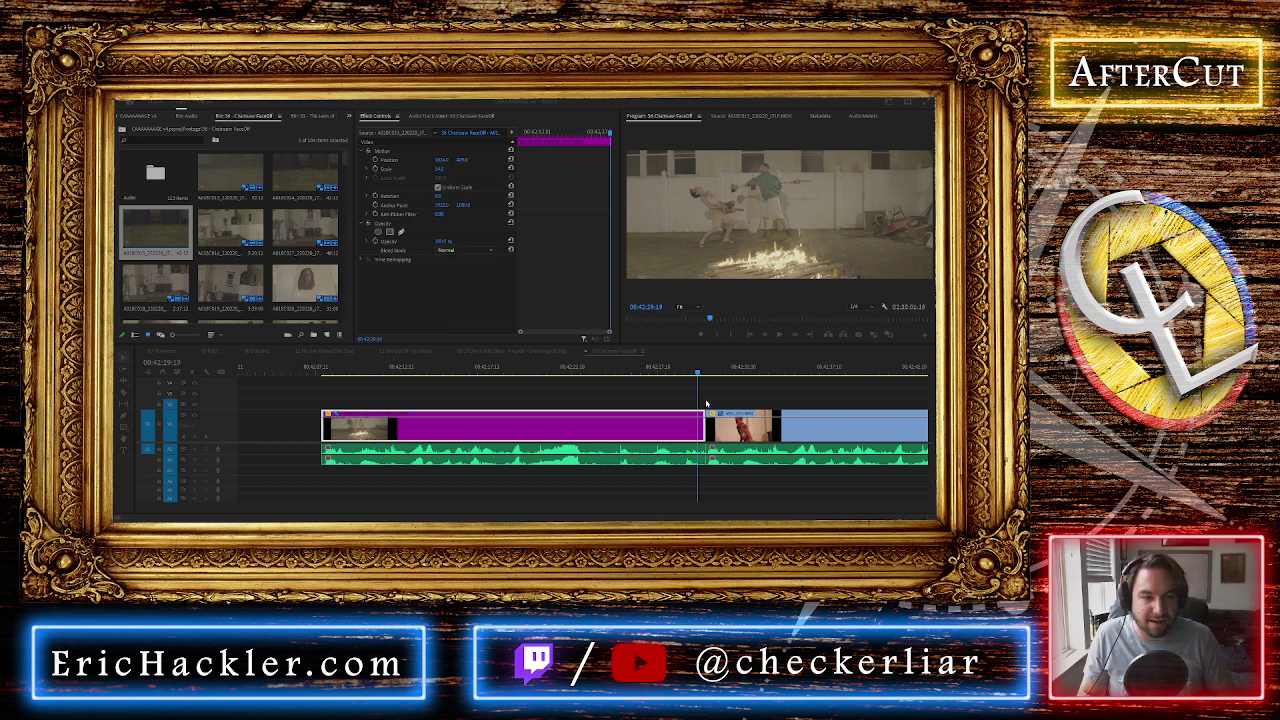
# Play the start of the trimmed blue clip and compare its action with the beginning and end of the purple bonfire clip
pyautogui.press('Down')
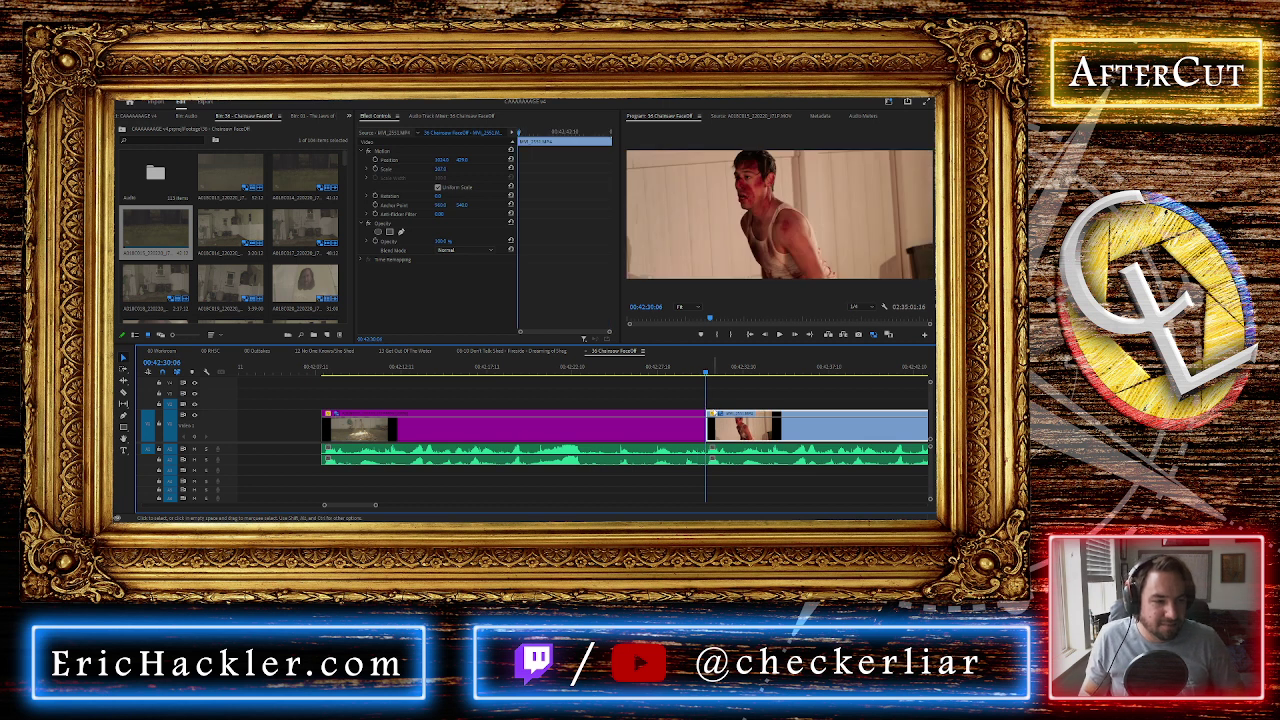
pyautogui.hscroll(5, 712, 424)
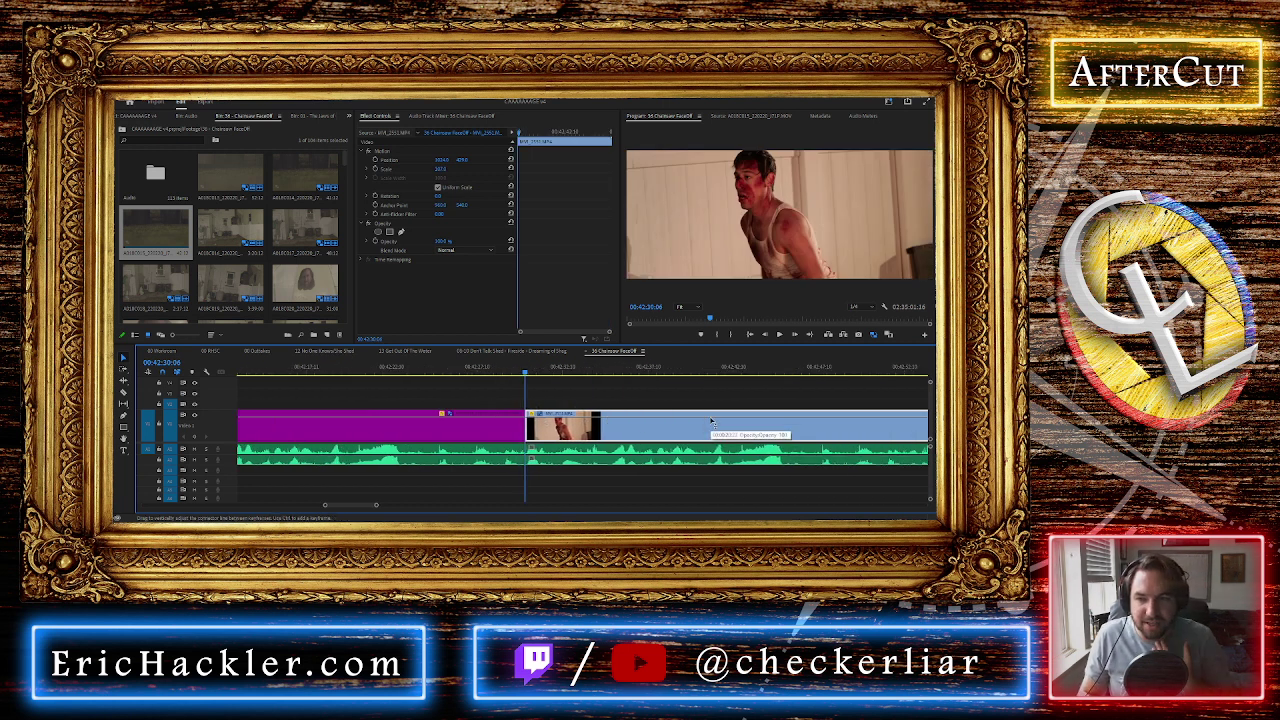
pyautogui.press('space')
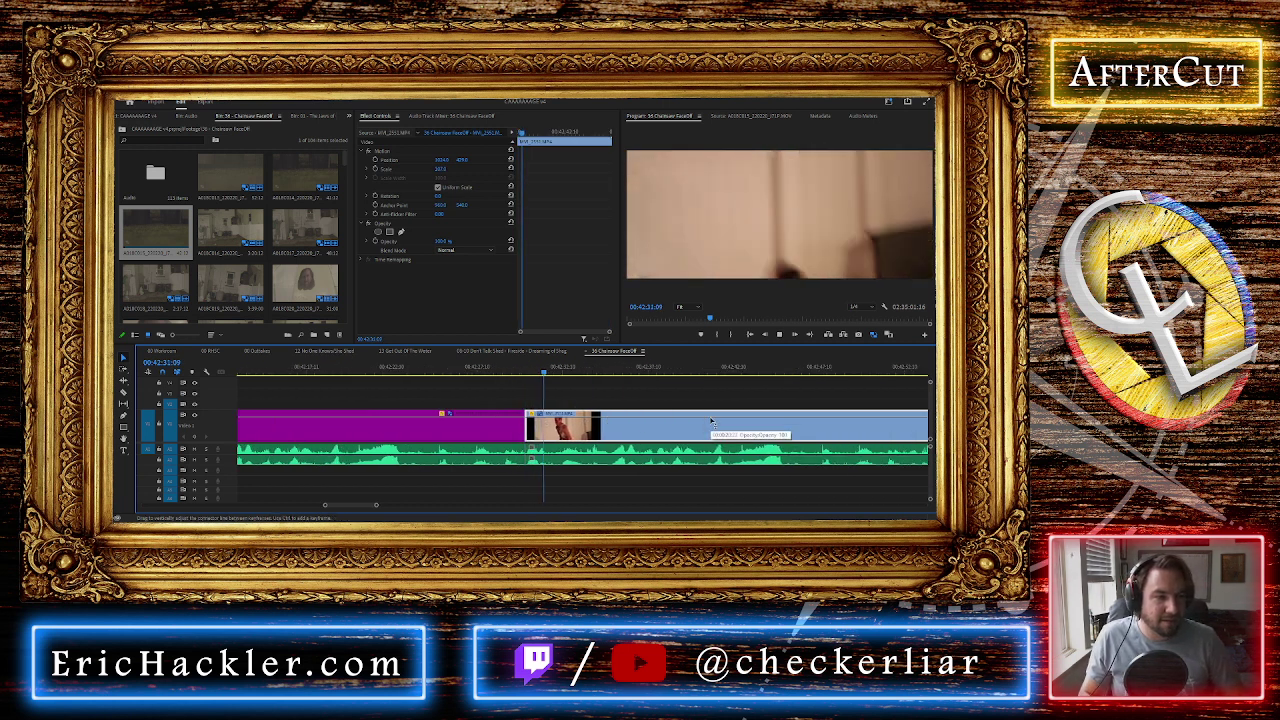
pyautogui.click(530, 372)
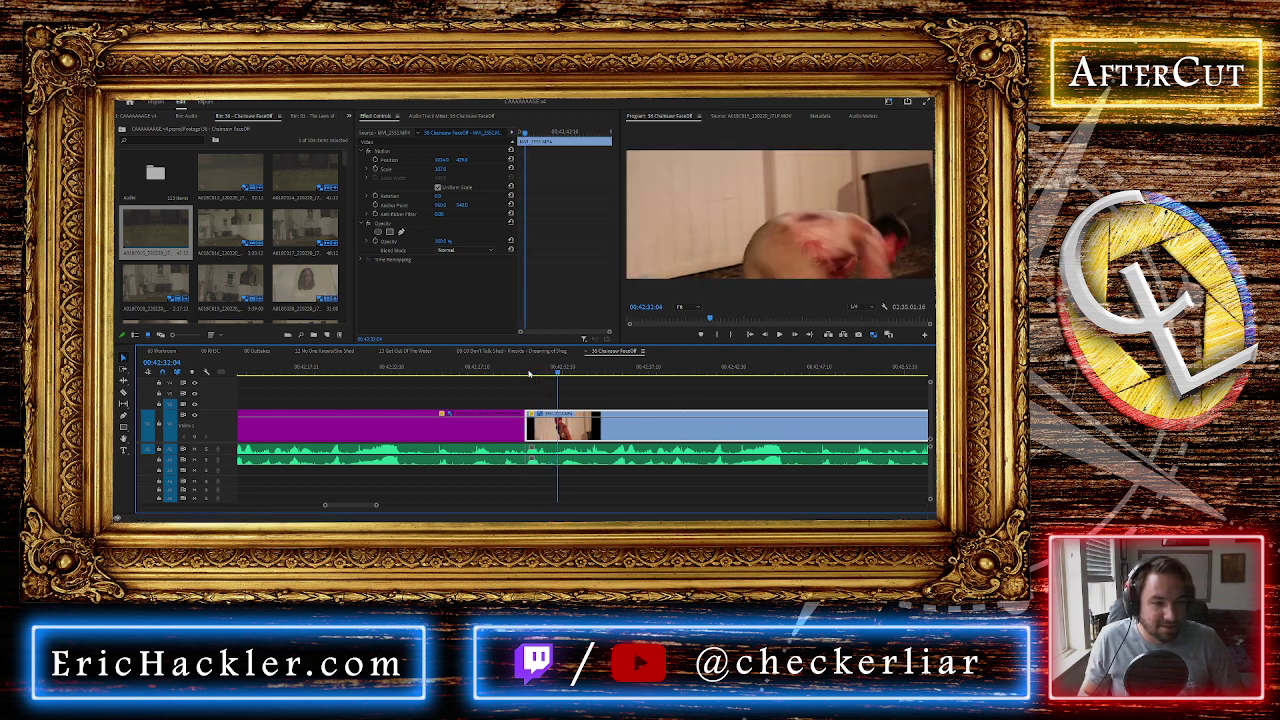
pyautogui.press('space')
pyautogui.scroll(3, 395, 378)
pyautogui.click(350, 370)
pyautogui.press('space')
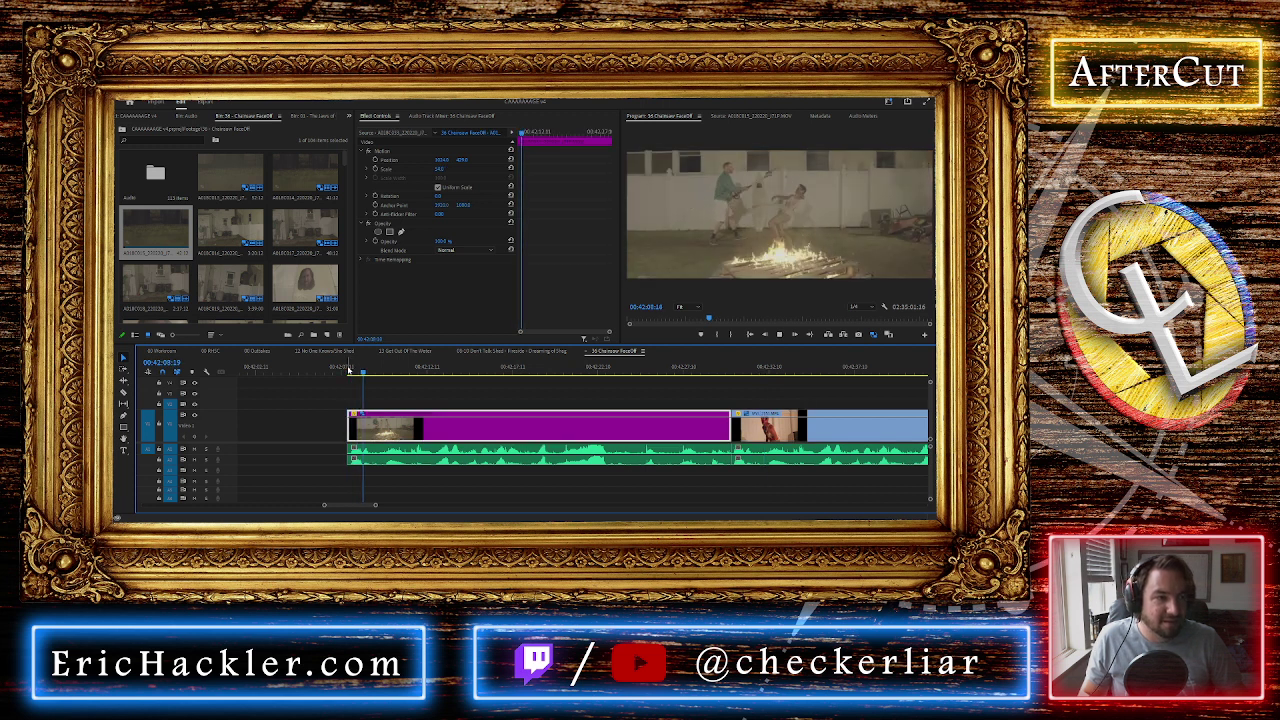
pyautogui.click(729, 369)
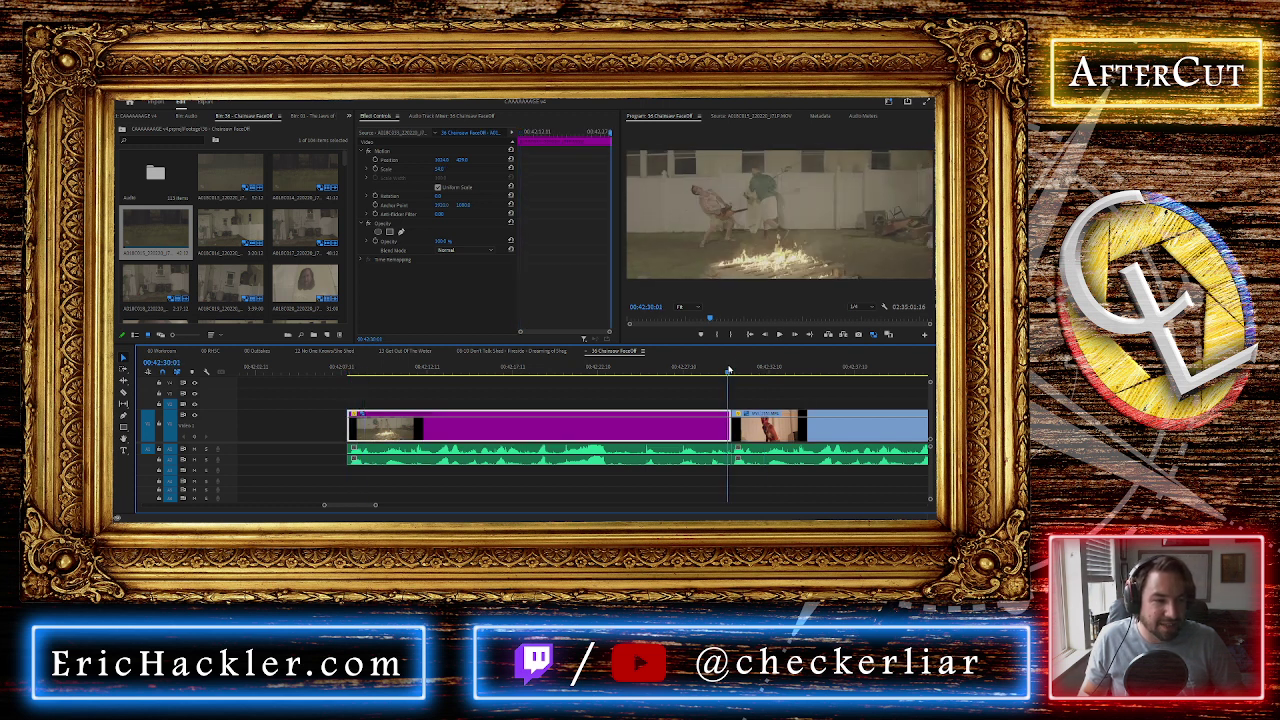
pyautogui.press('space')
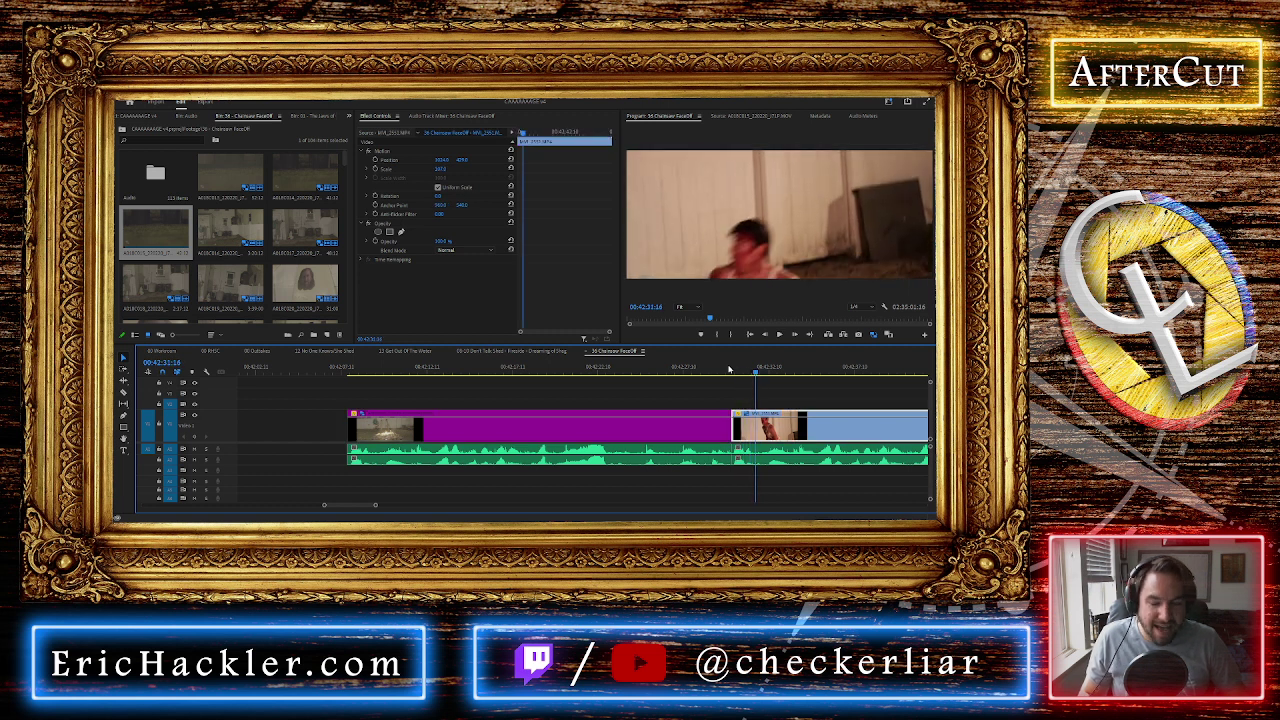
# Review the blue clip's opening, split it at 00:42:33:14 and raise the first piece to the video track above
pyautogui.scroll(-3, 705, 405)
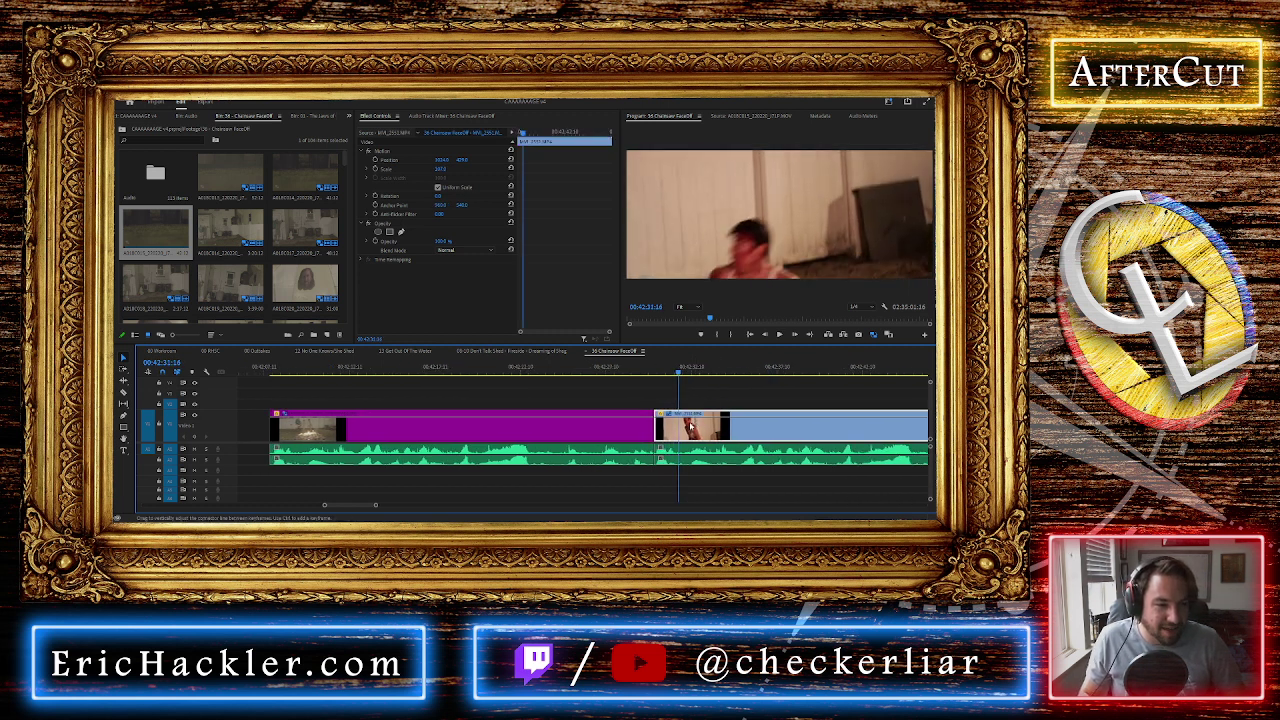
pyautogui.press('space')
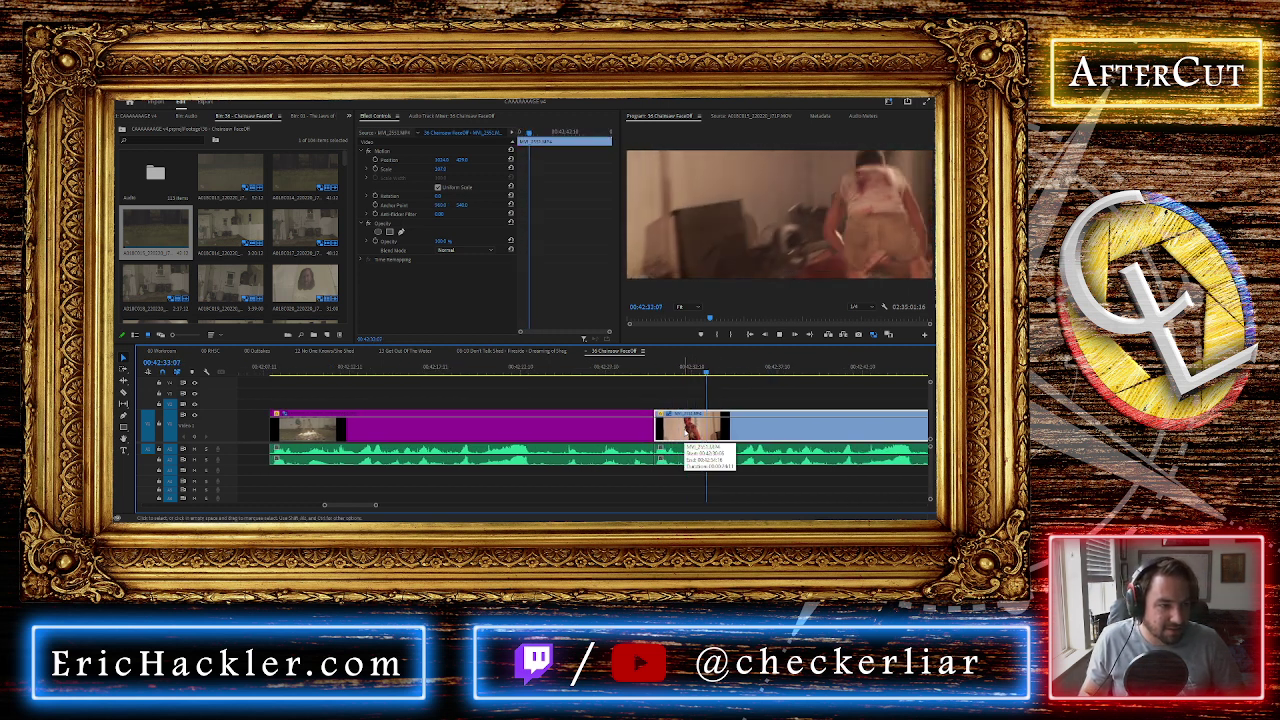
pyautogui.press('space')
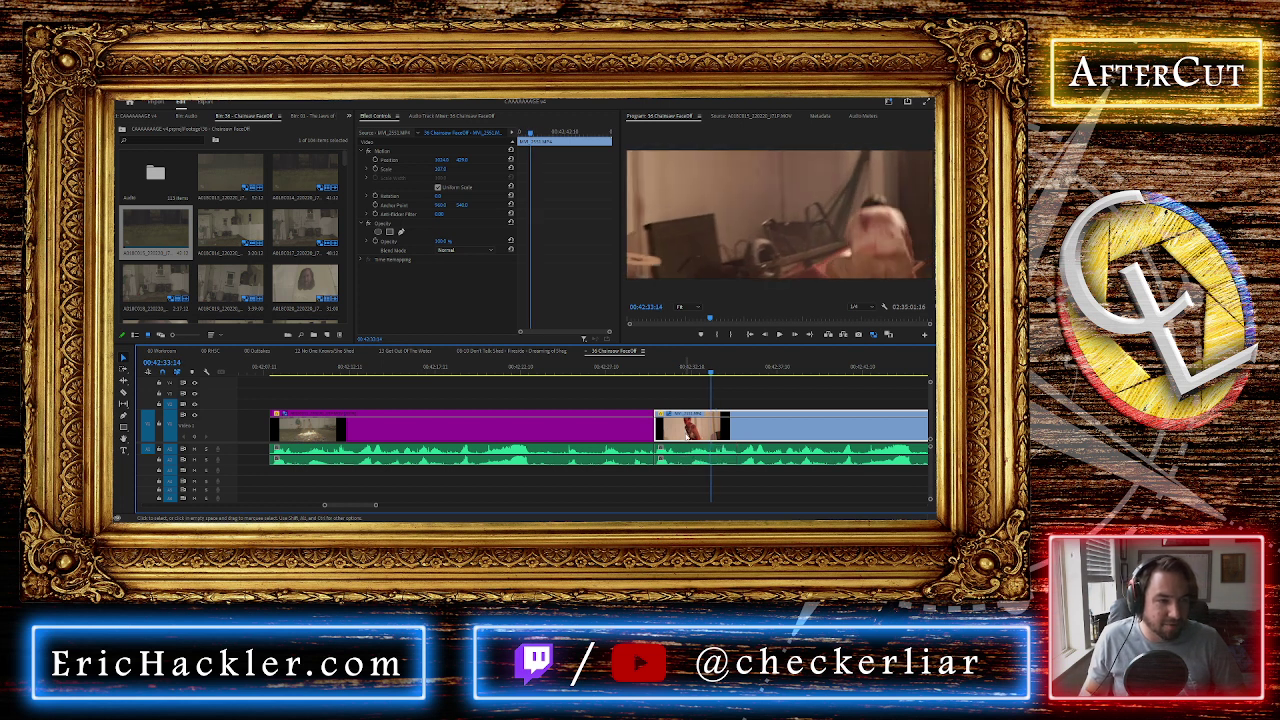
pyautogui.hotkey('ctrl', 'k')
pyautogui.moveTo(686, 434); pyautogui.dragTo(685, 410)
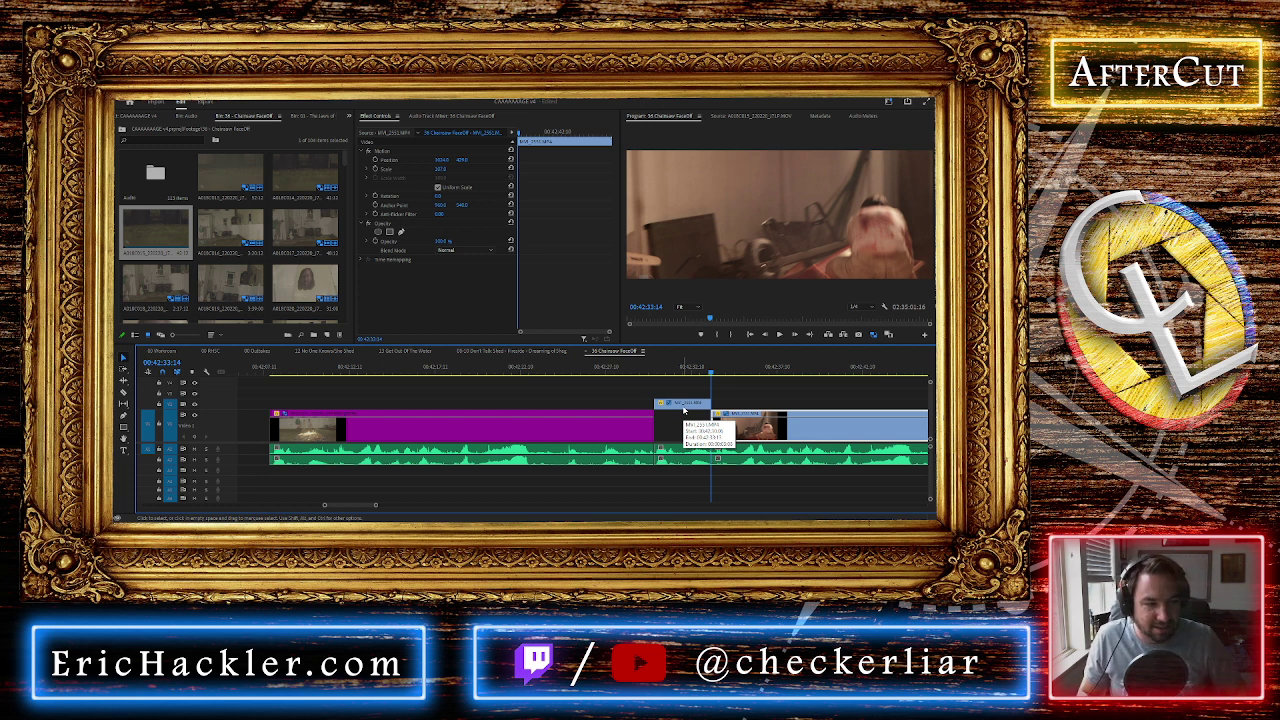
# Review the remaining blue clip and split it at about 00:42:45:15
pyautogui.press('space')
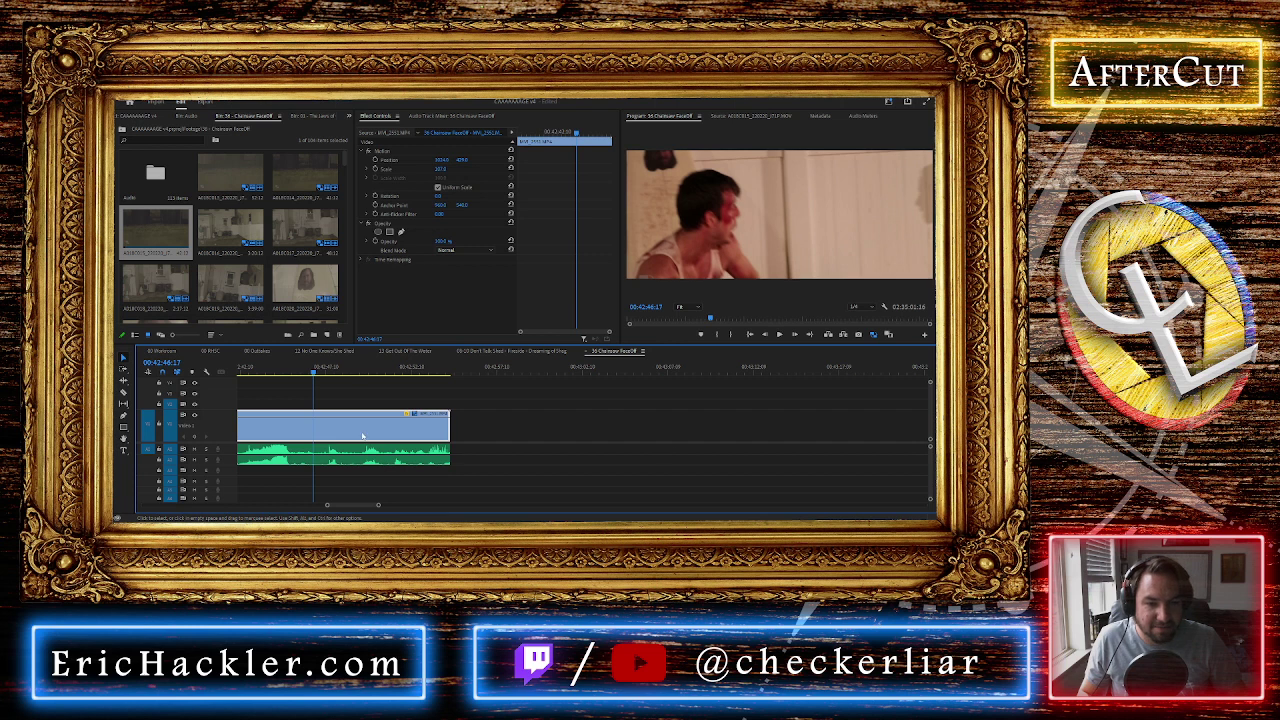
pyautogui.click(285, 370)
pyautogui.press('space')
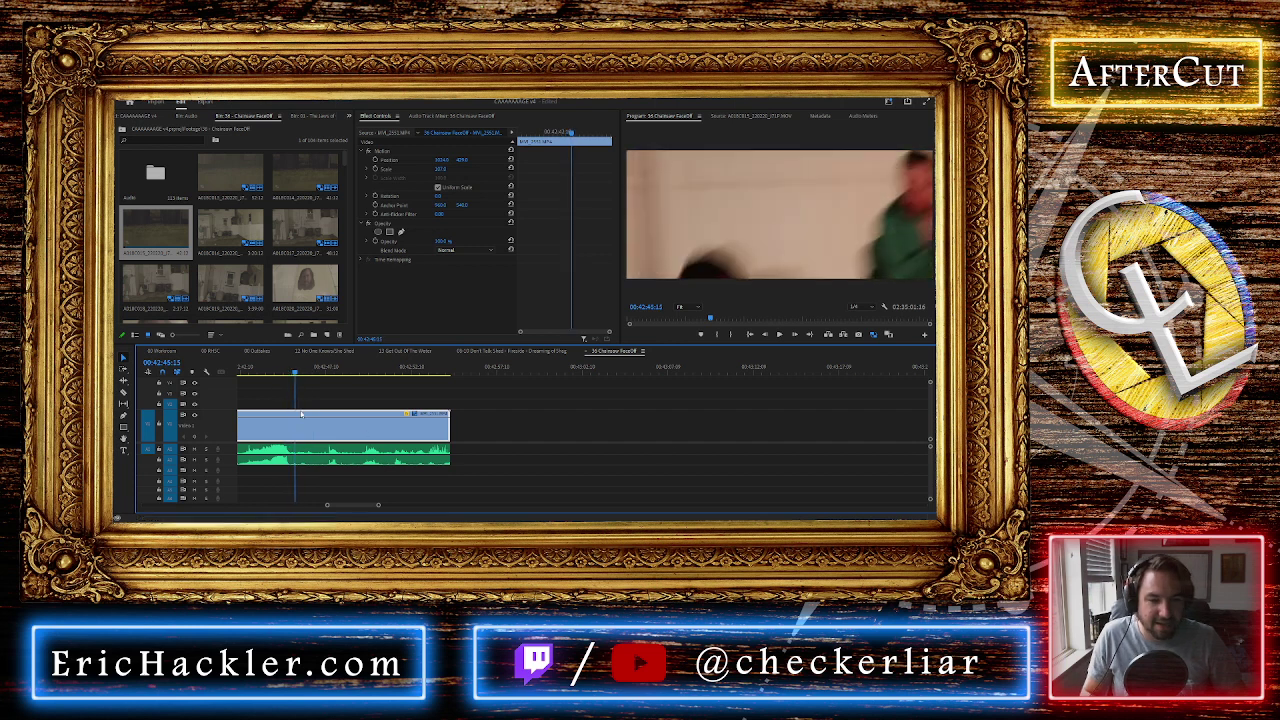
pyautogui.hotkey('ctrl', 'k')
# Review the last blue piece, split it at 00:42:52:08 and delete the part after the cut
pyautogui.press('space')
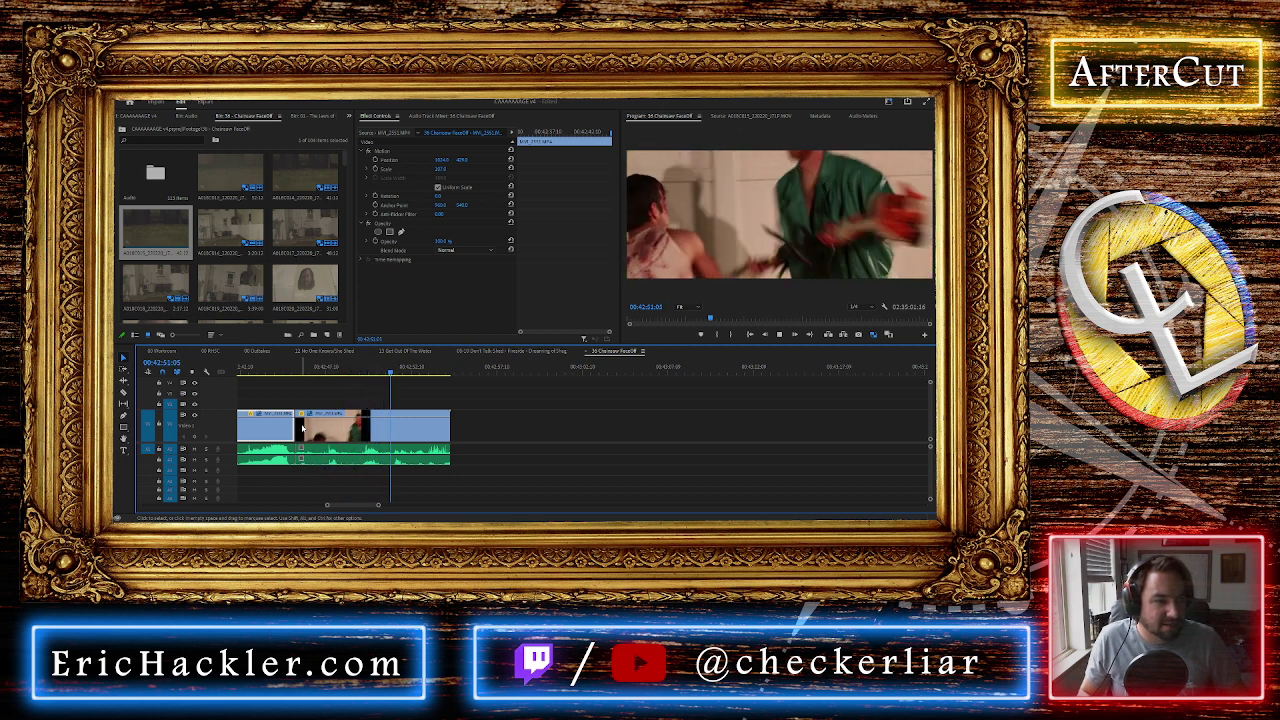
pyautogui.click(389, 369)
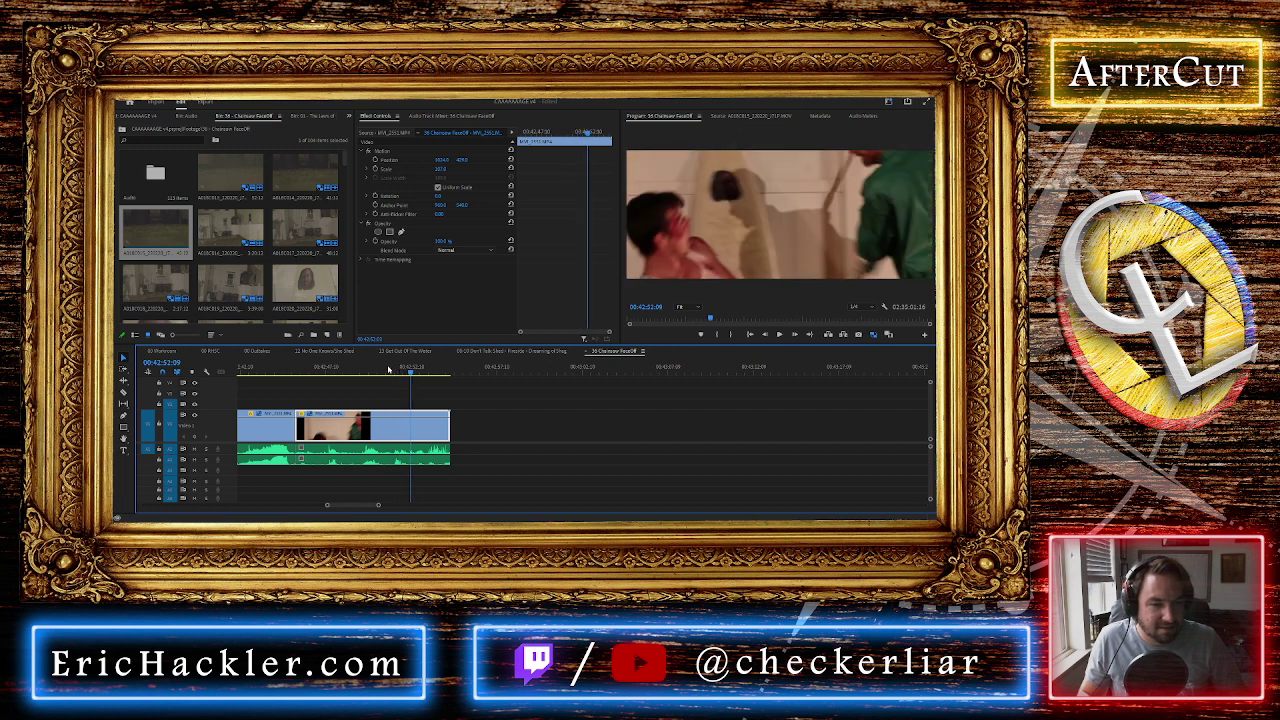
pyautogui.click(367, 370)
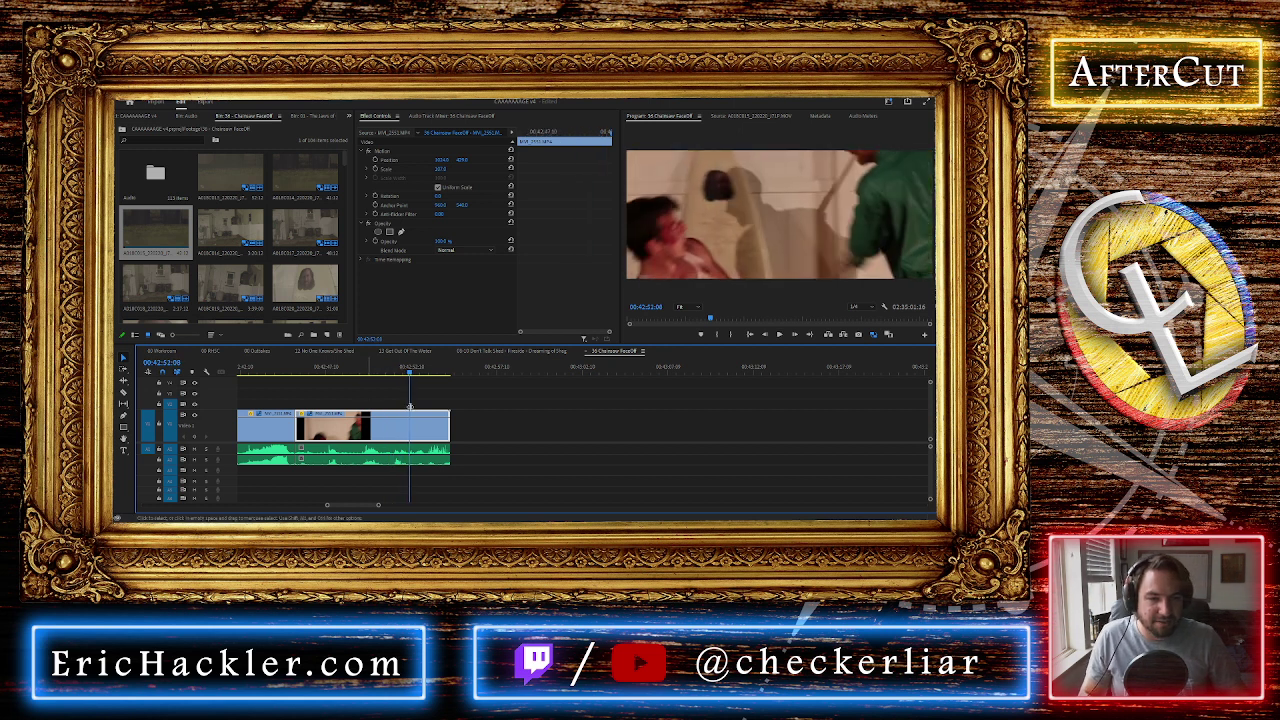
pyautogui.hotkey('ctrl', 'k')
pyautogui.click(436, 450)
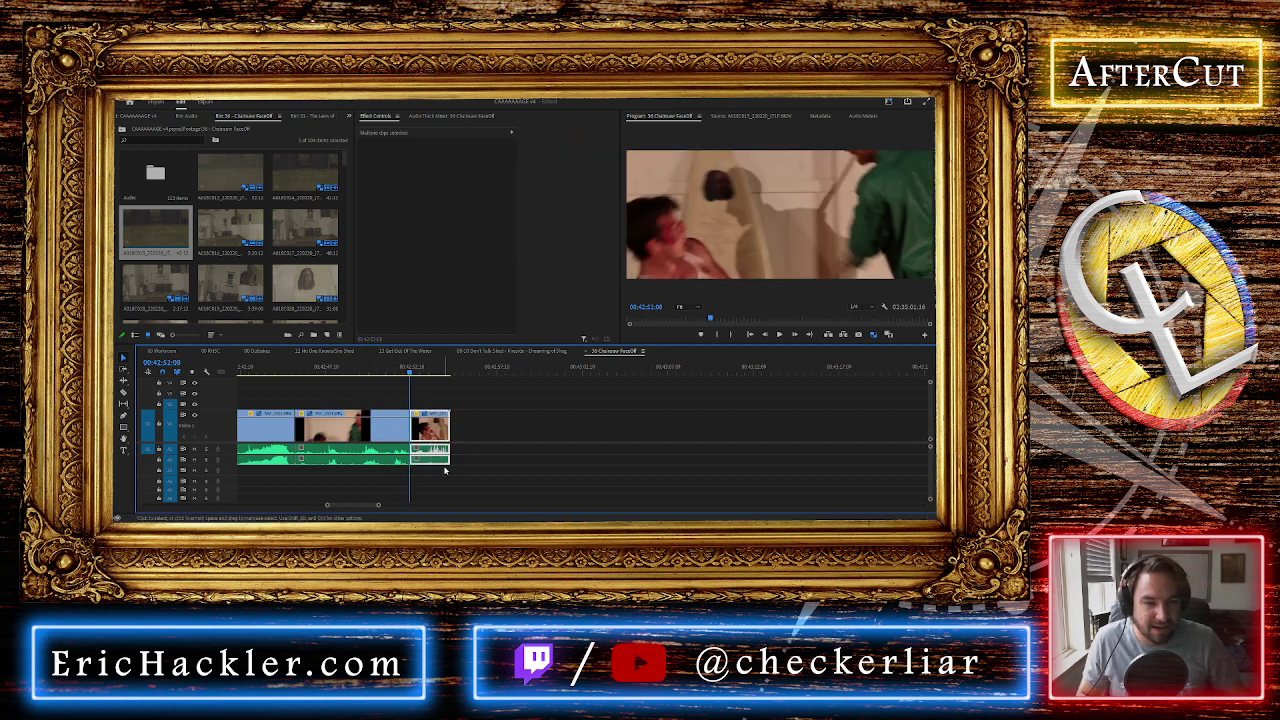
pyautogui.press('Delete')
# Move the next purple and blue clip group earlier, leaving a short gap after the bonfire group, and go to its start
pyautogui.press('-')
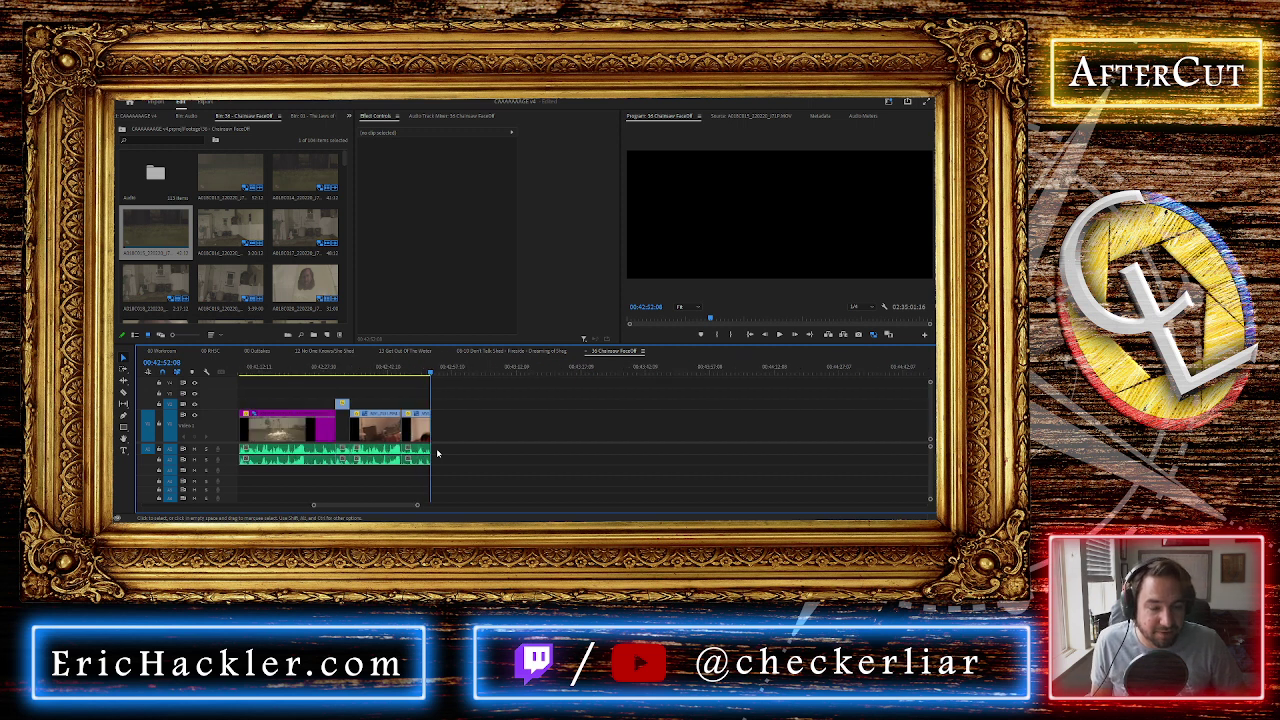
pyautogui.press('-')
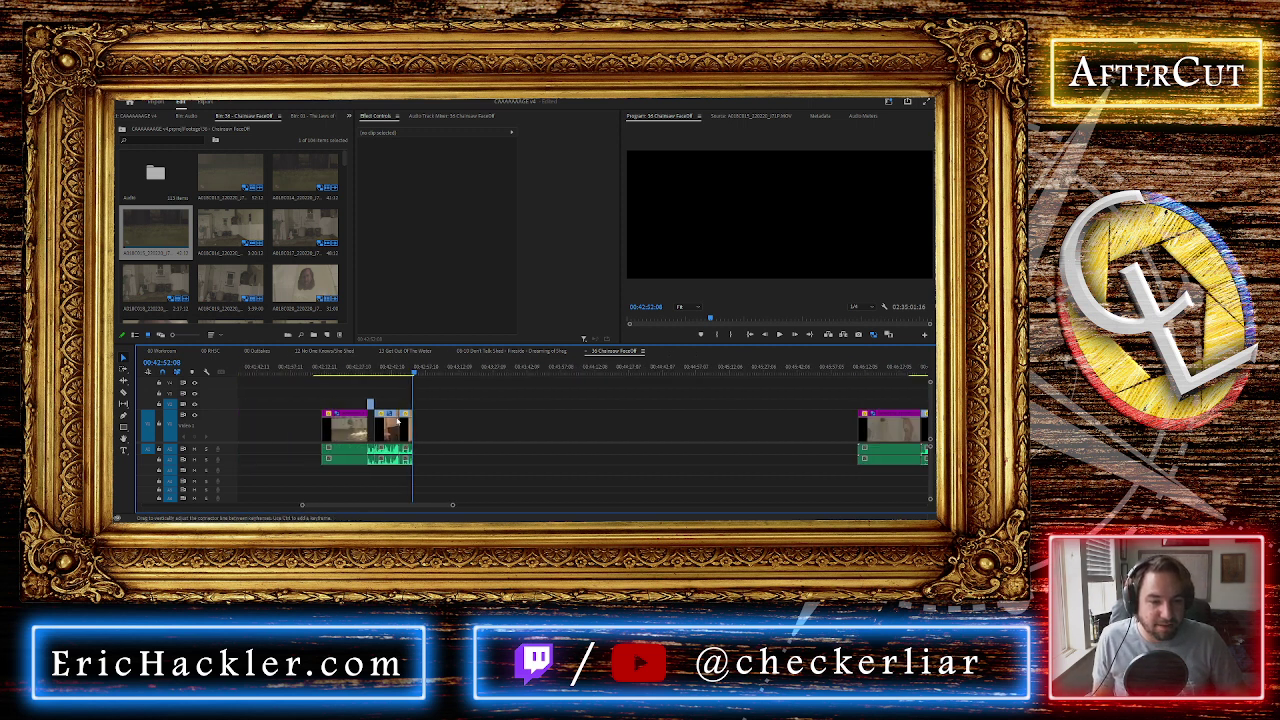
pyautogui.click(617, 440)
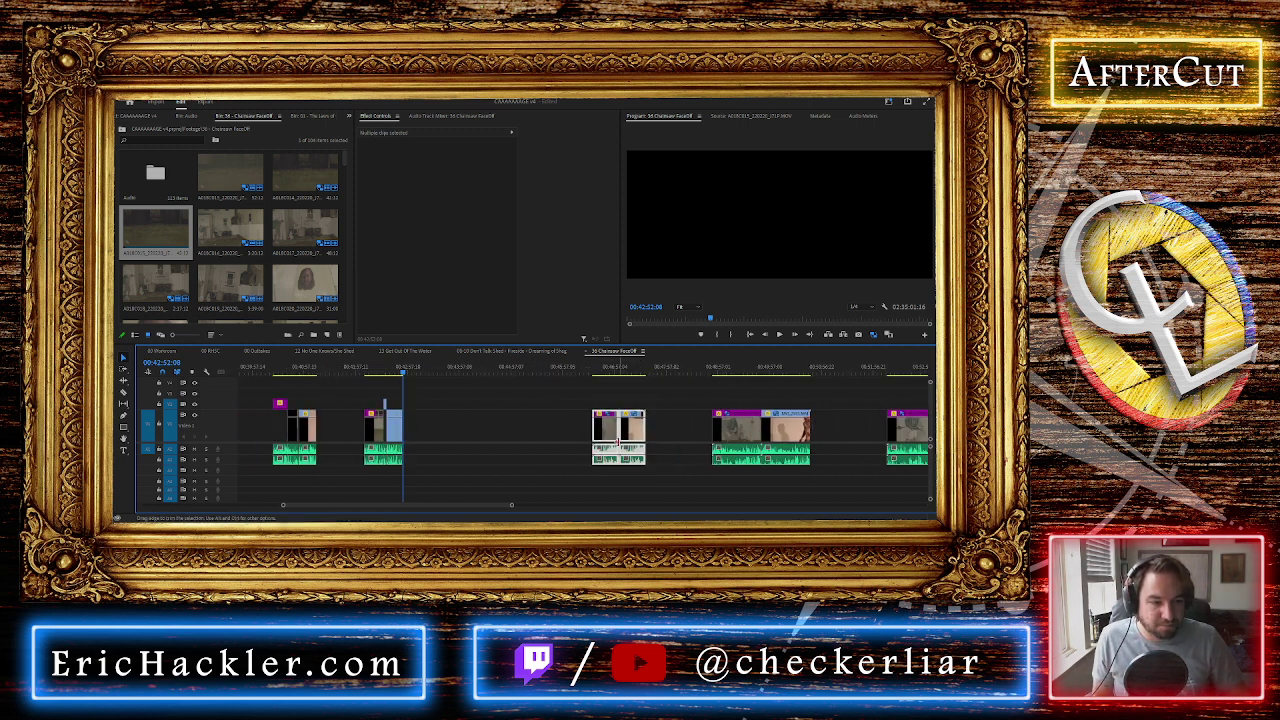
pyautogui.moveTo(614, 440); pyautogui.dragTo(448, 440)
pyautogui.click(442, 371)
pyautogui.press('Up')
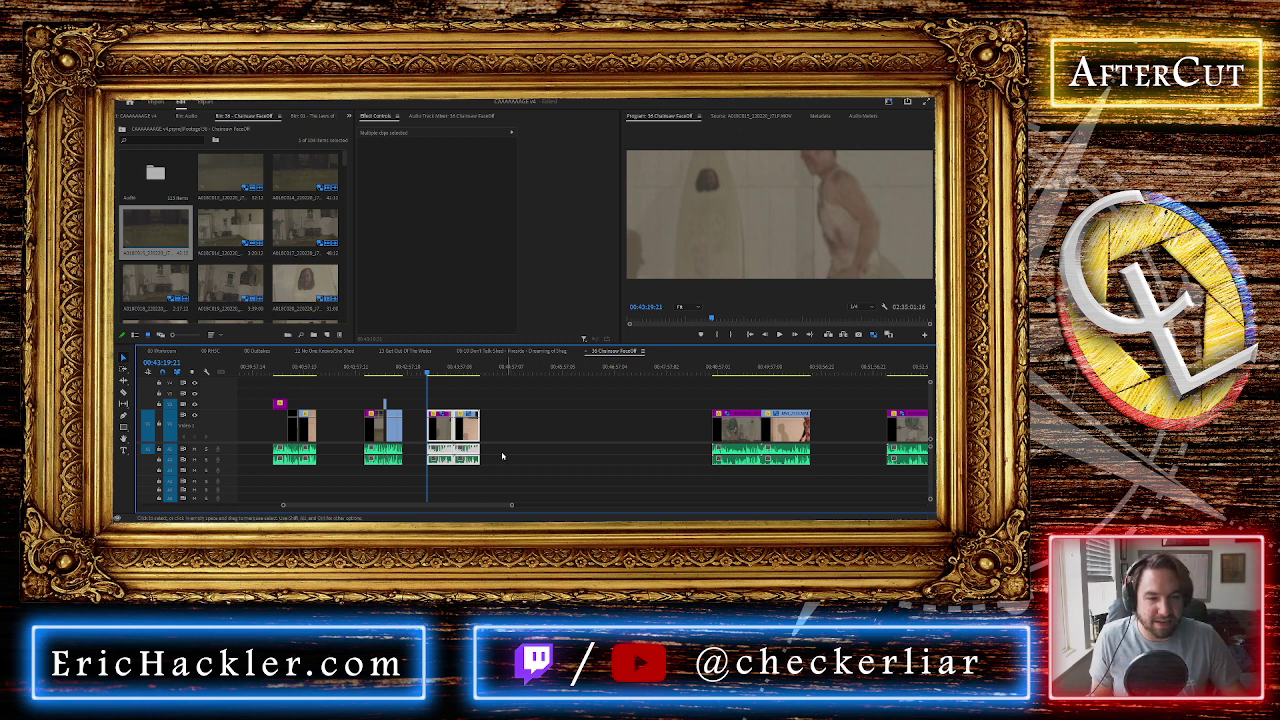
# Review the start of the moved group's purple surfboard clip, split it at 00:43:32:14 and delete the part before the cut
pyautogui.scroll(5, 440, 399)
pyautogui.scroll(5, 440, 399)
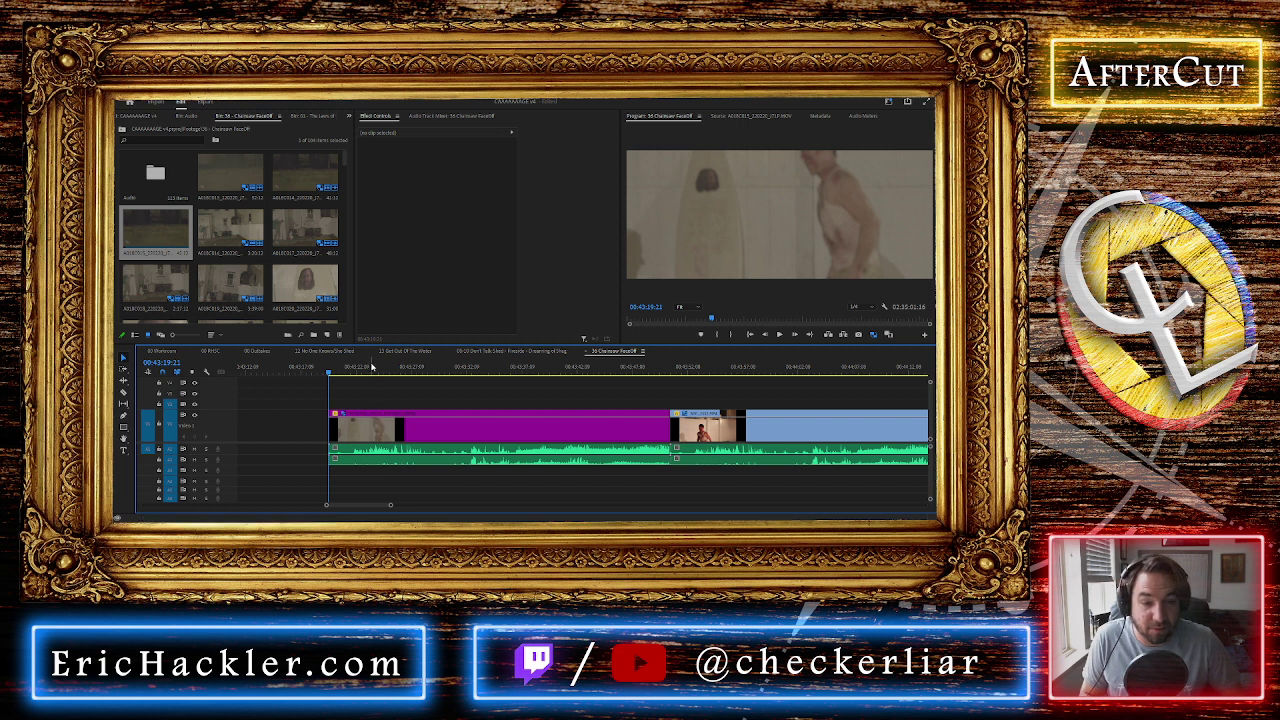
pyautogui.click(373, 408)
pyautogui.click(371, 368)
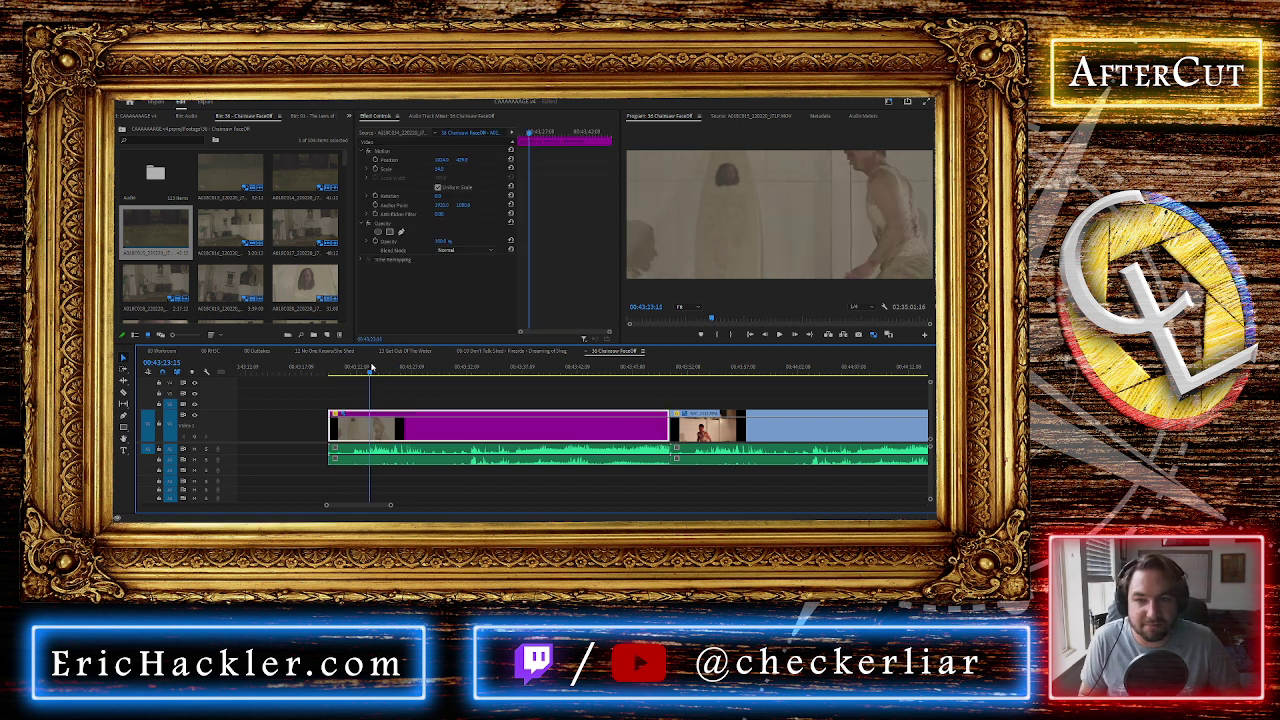
pyautogui.moveTo(371, 368); pyautogui.dragTo(416, 374)
pyautogui.press('space')
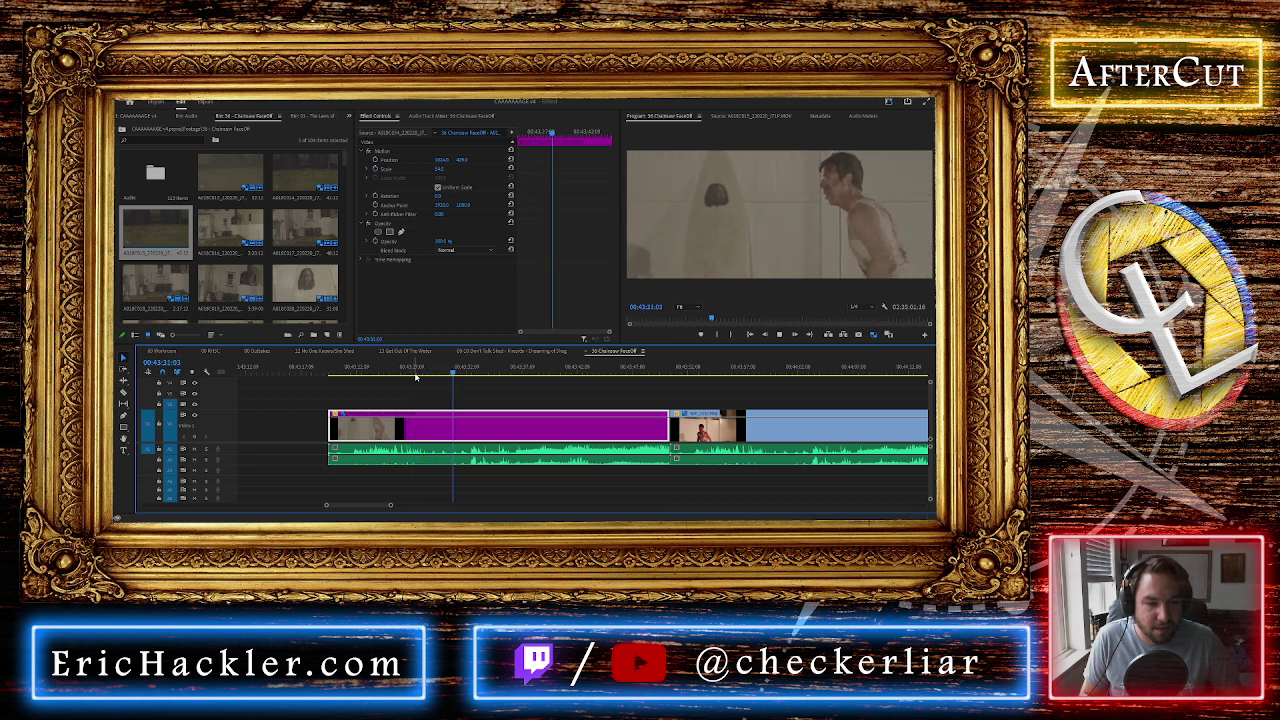
pyautogui.press('space')
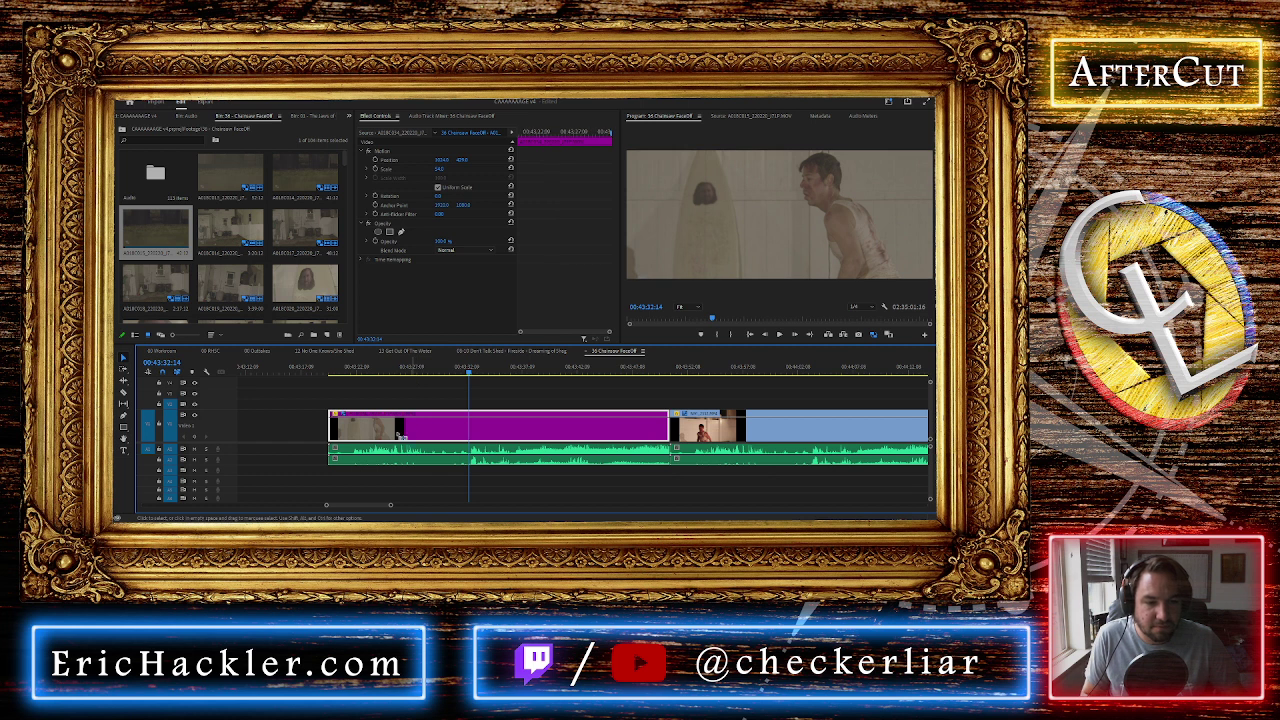
pyautogui.hotkey('ctrl', 'k')
pyautogui.click(398, 425)
pyautogui.press('Delete')
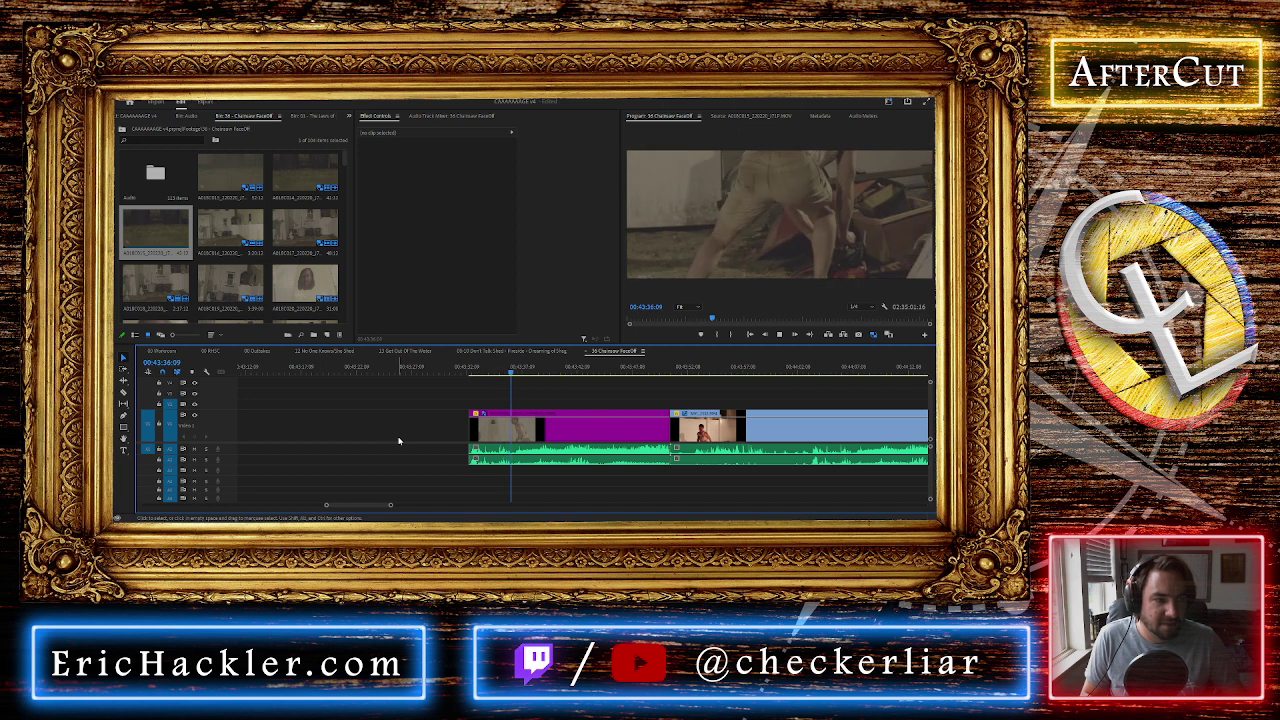
# Review the shortened purple clip from its start and split it at about 00:43:38
pyautogui.press('space')
pyautogui.scroll(-2, 426, 457)
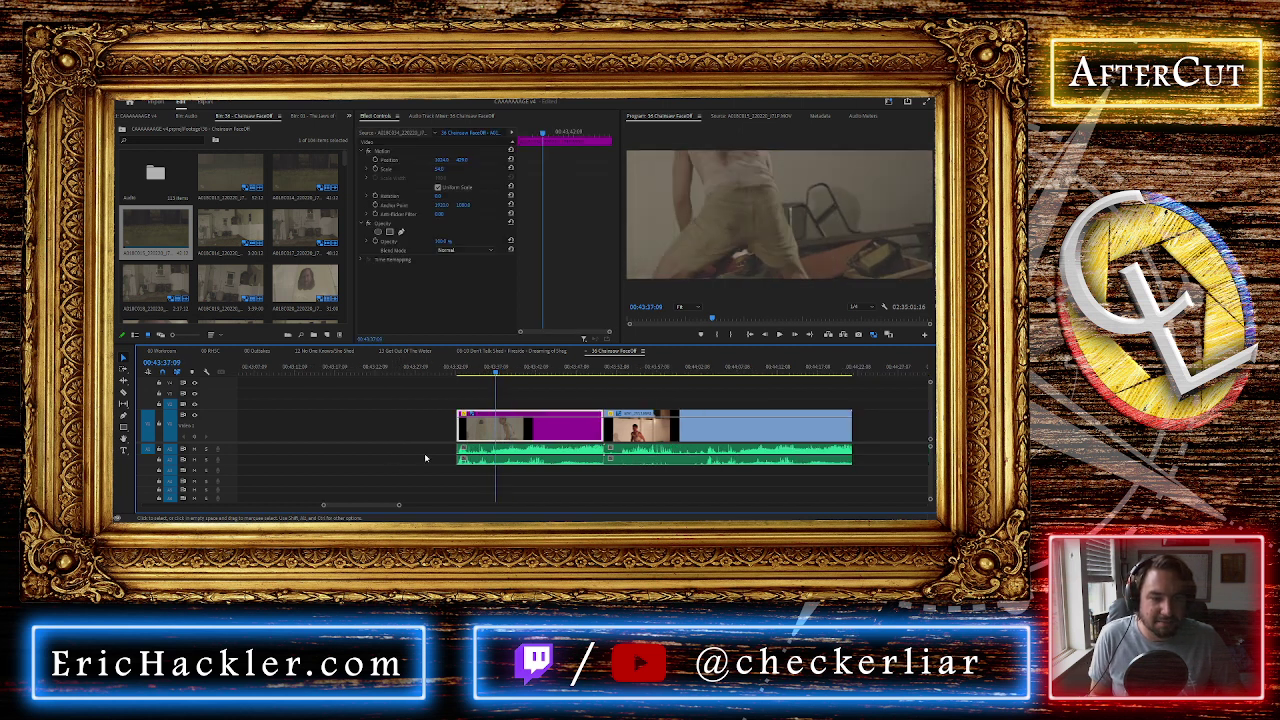
pyautogui.scroll(1, 425, 458)
pyautogui.scroll(3, 425, 458)
pyautogui.click(262, 370)
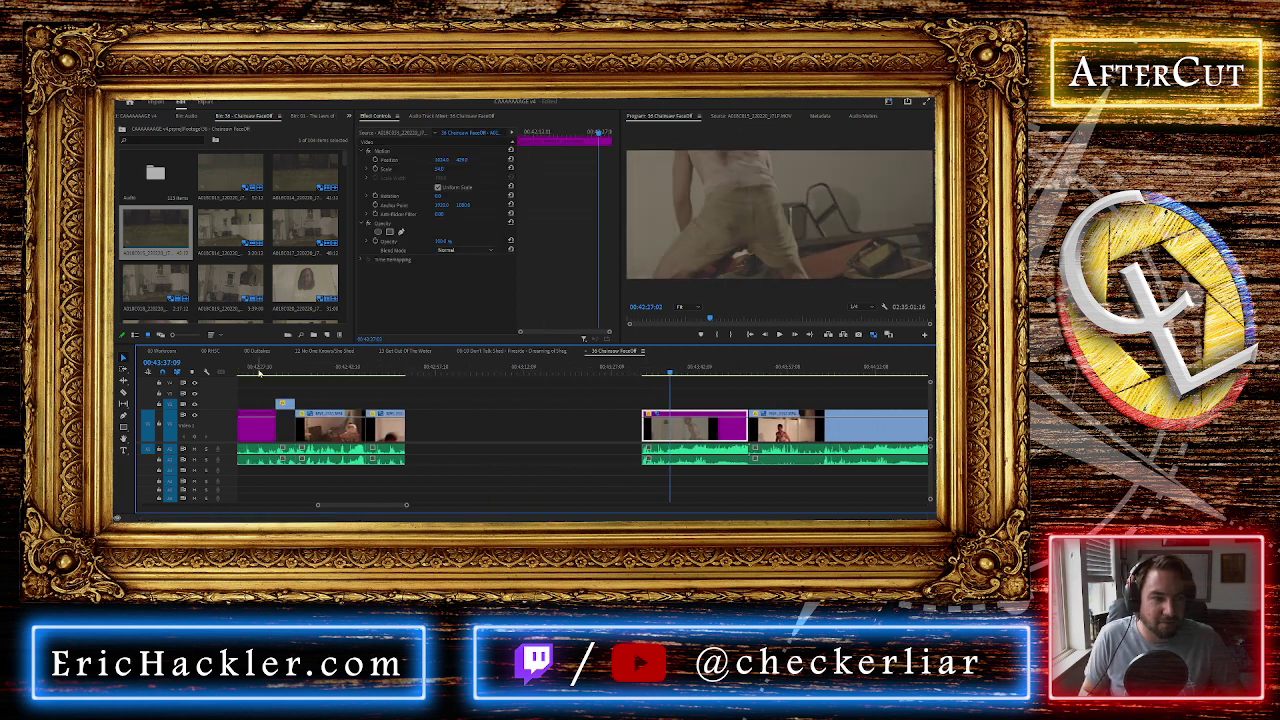
pyautogui.press('d')
pyautogui.click(650, 371)
pyautogui.press('d')
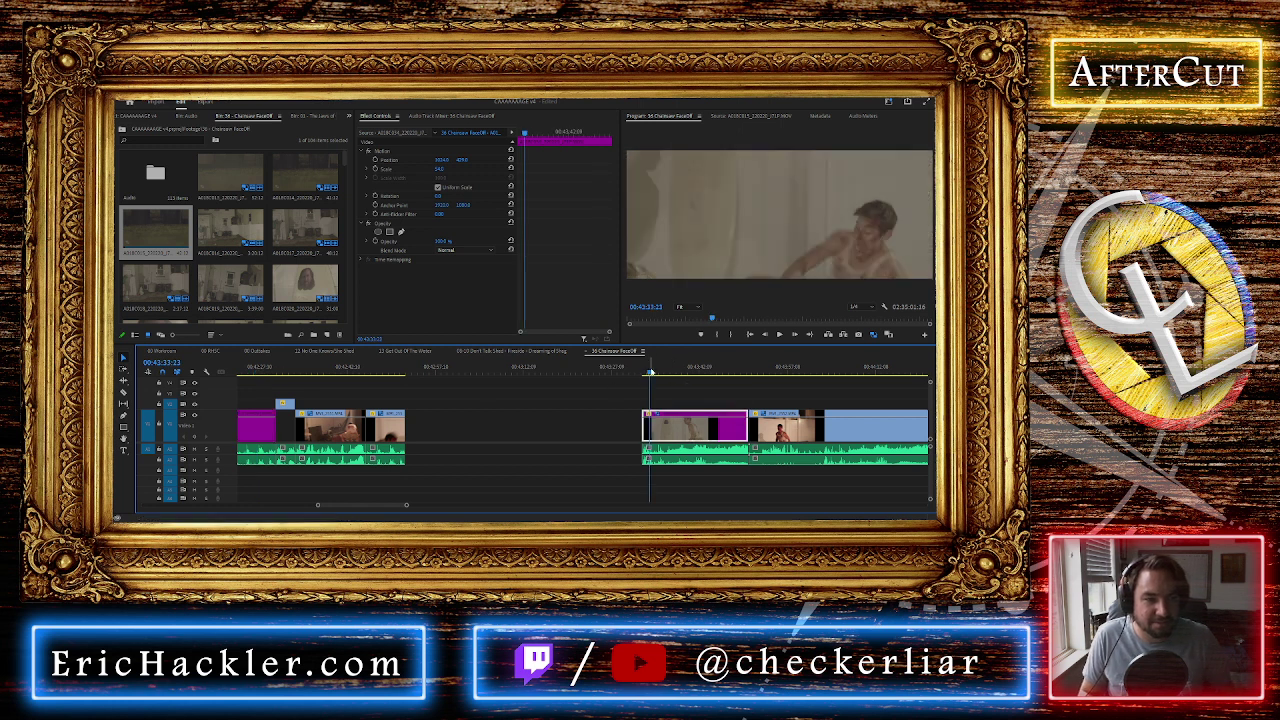
pyautogui.press('space')
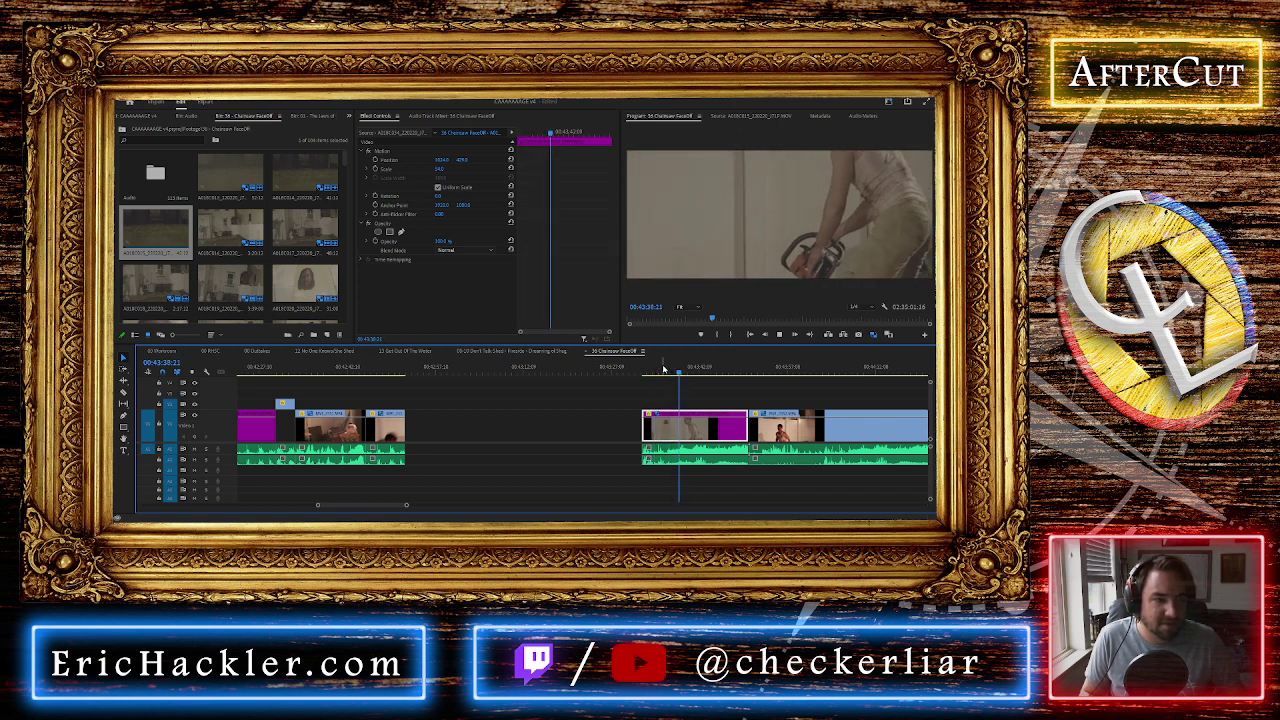
pyautogui.click(662, 373)
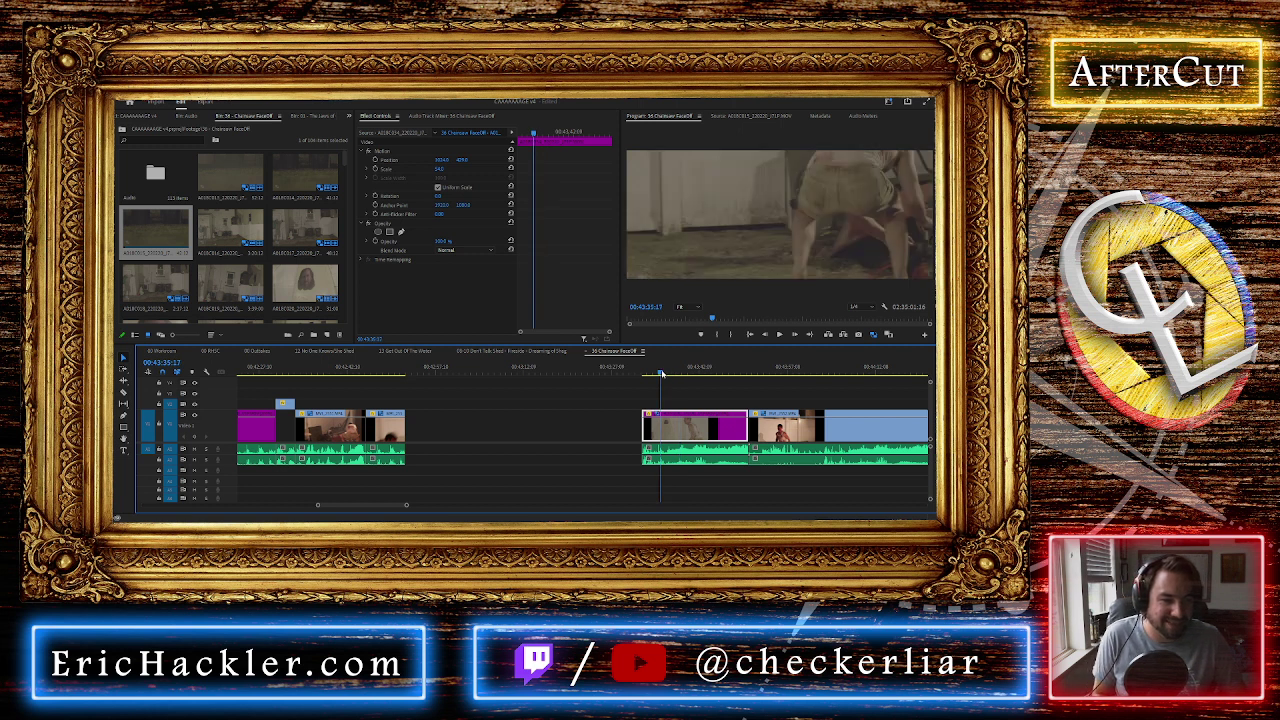
pyautogui.press('=')
pyautogui.press('space')
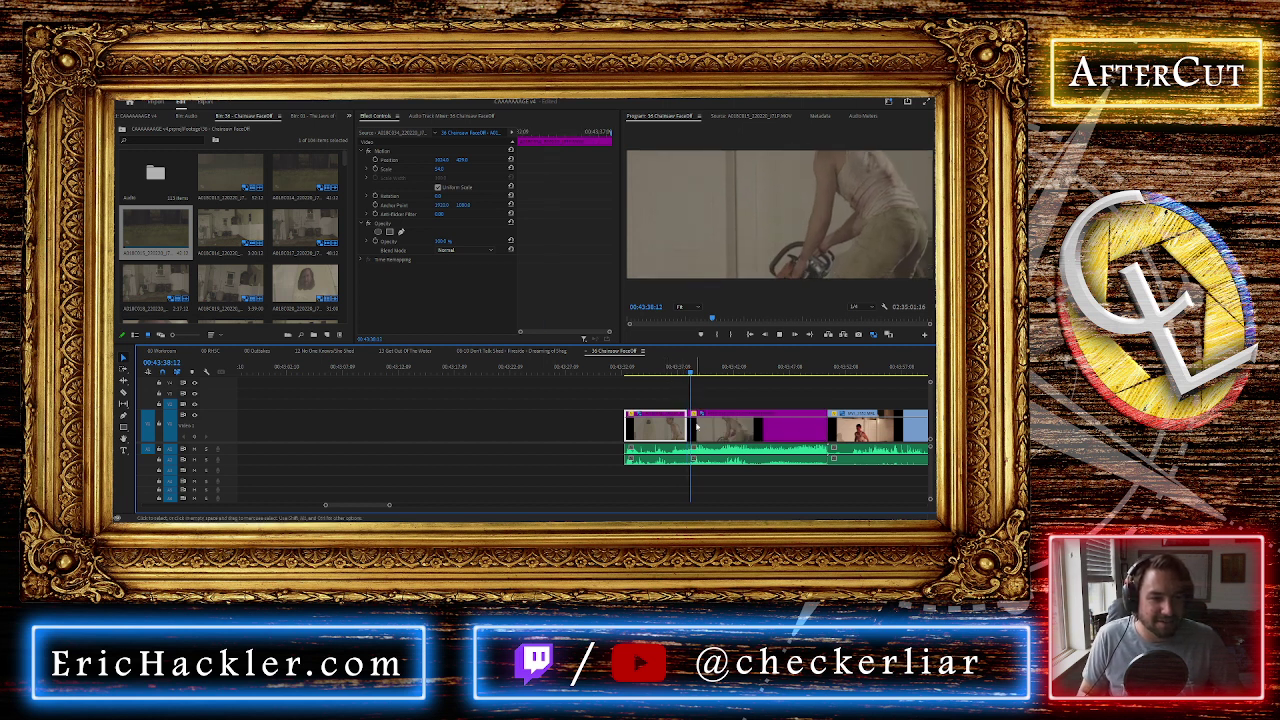
# Review the purple piece after the cut, then cut it out with its audio and paste it at the end of the Outtakes sequence
pyautogui.scroll(-4, 620, 395)
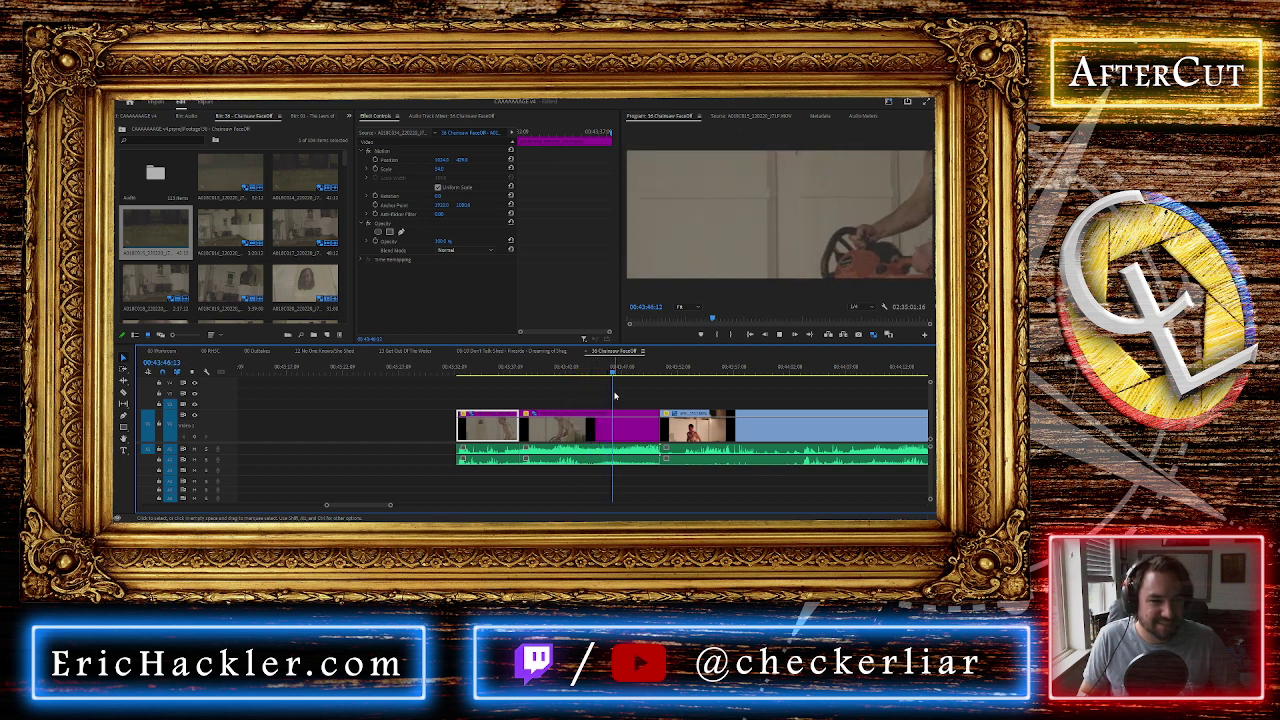
pyautogui.click(646, 371)
pyautogui.moveTo(646, 371); pyautogui.dragTo(651, 371)
pyautogui.moveTo(562, 393); pyautogui.dragTo(572, 473)
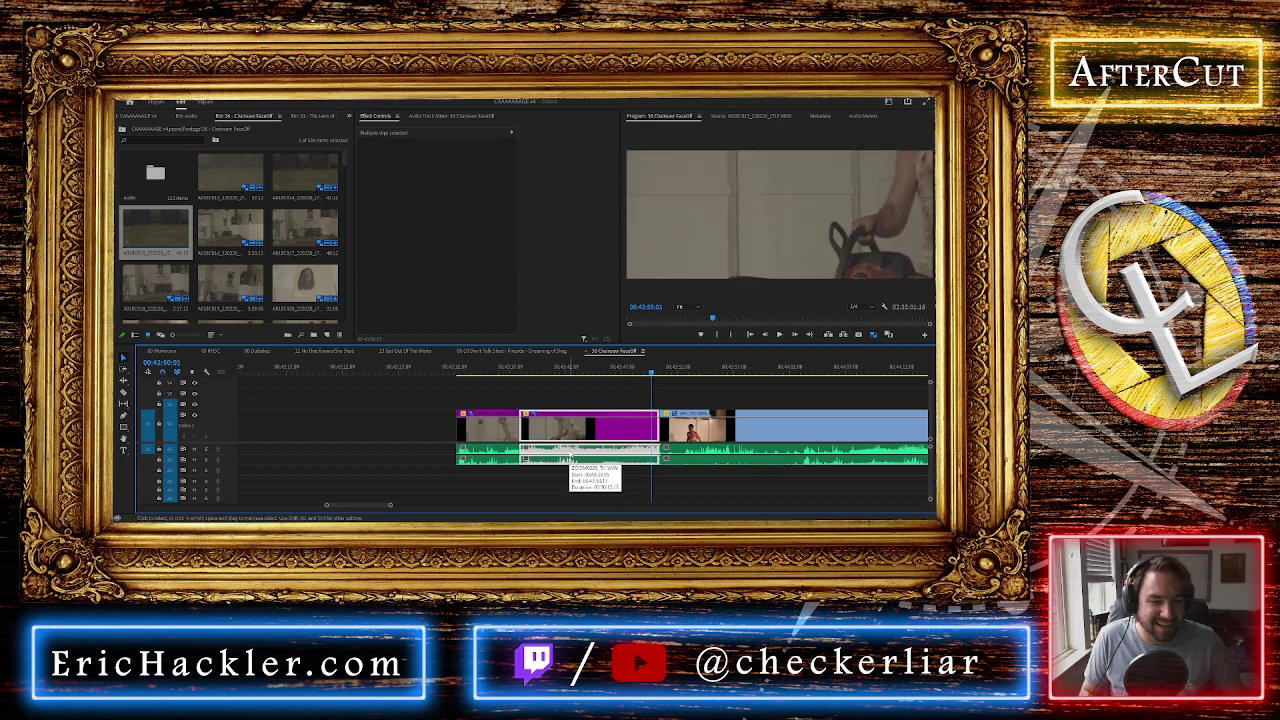
pyautogui.press('Delete')
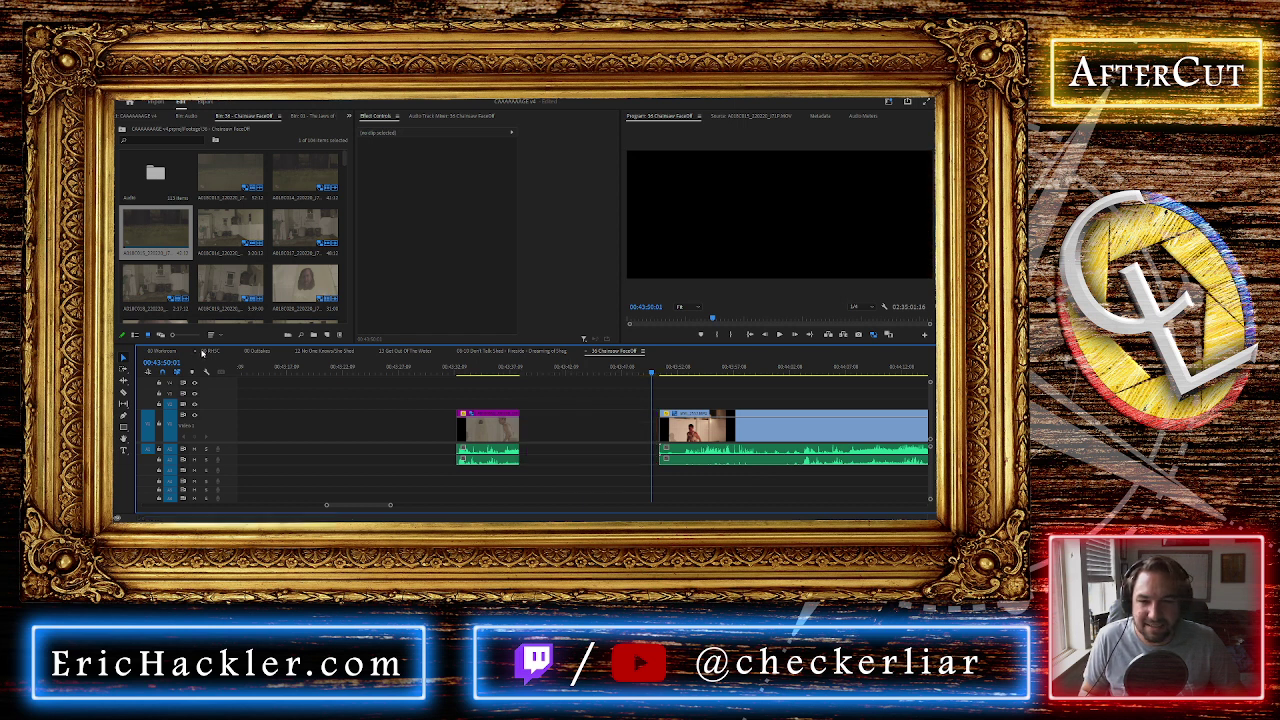
pyautogui.click(257, 351)
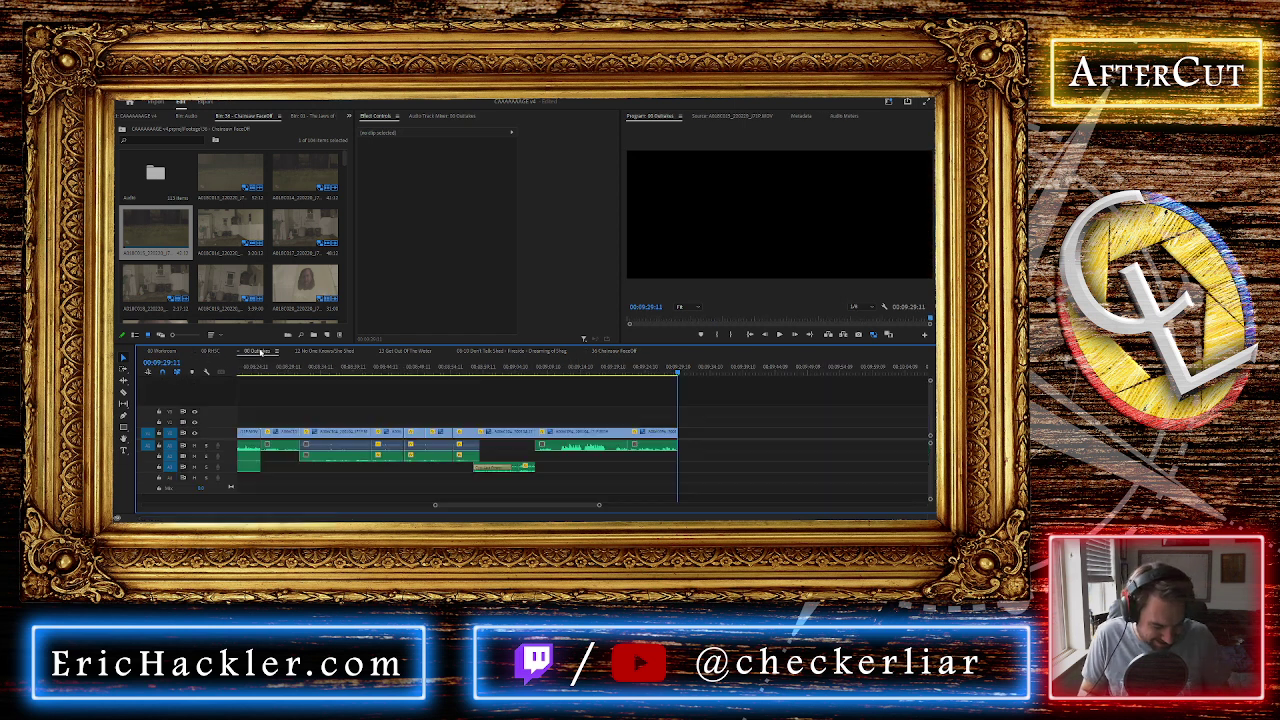
pyautogui.hotkey('ctrl', 'v')
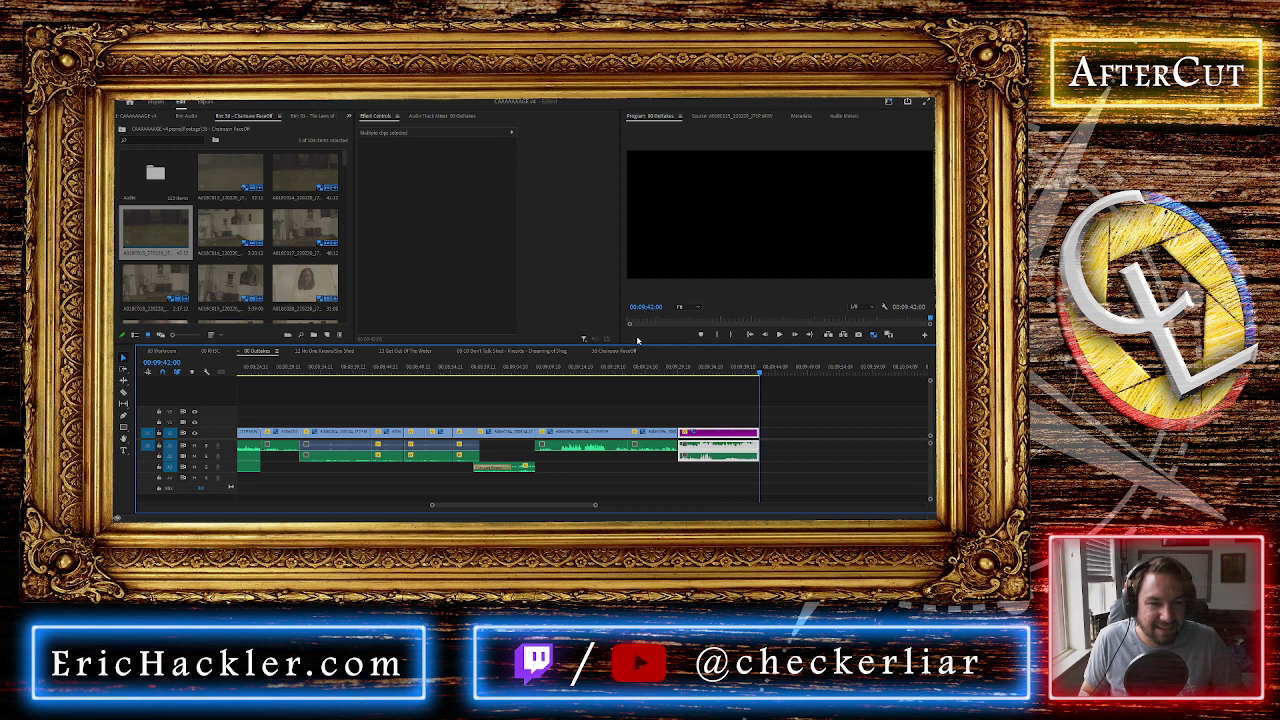
# Return to the Chainsaw FaceOff sequence and close the gap between the short purple clip and the blue clip
pyautogui.click(607, 352)
pyautogui.click(630, 431)
pyautogui.press('Delete')
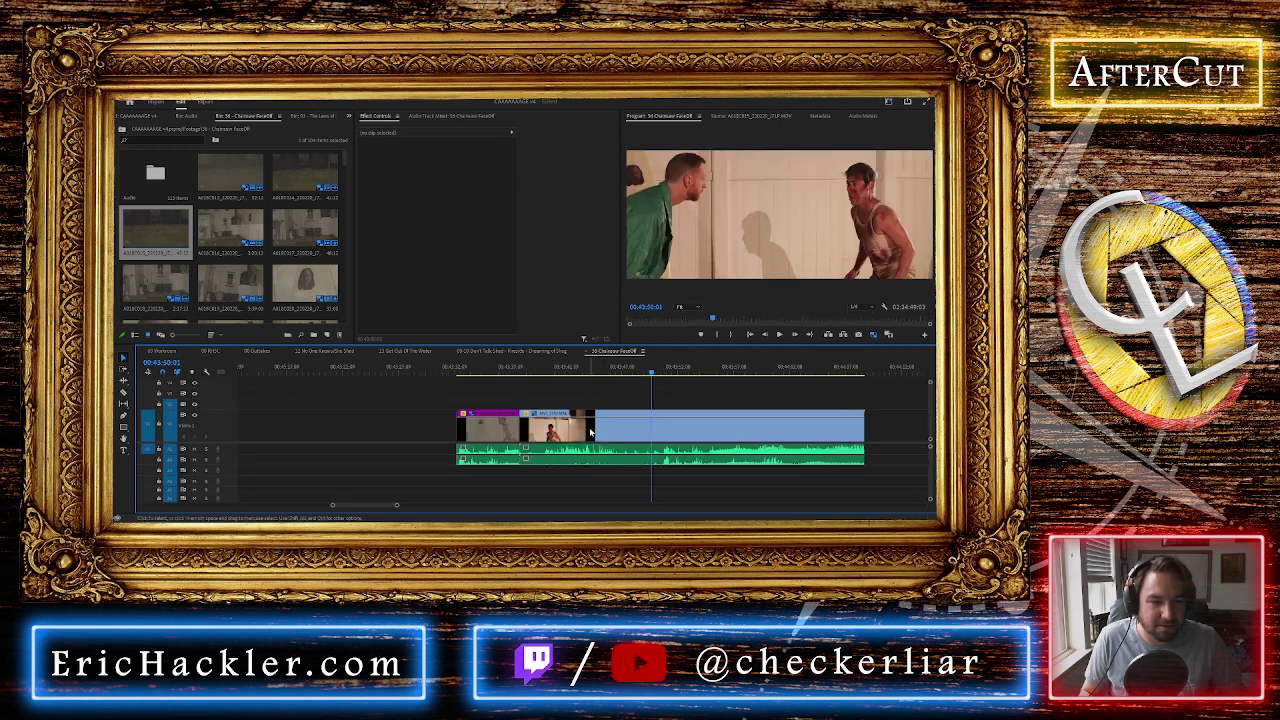
# Split the blue clip at 00:43:51:00, delete the part before the cut and close the resulting gap
pyautogui.moveTo(553, 369); pyautogui.dragTo(600, 480)
pyautogui.hotkey('ctrl', 'k')
pyautogui.press('Delete')
pyautogui.click(567, 454)
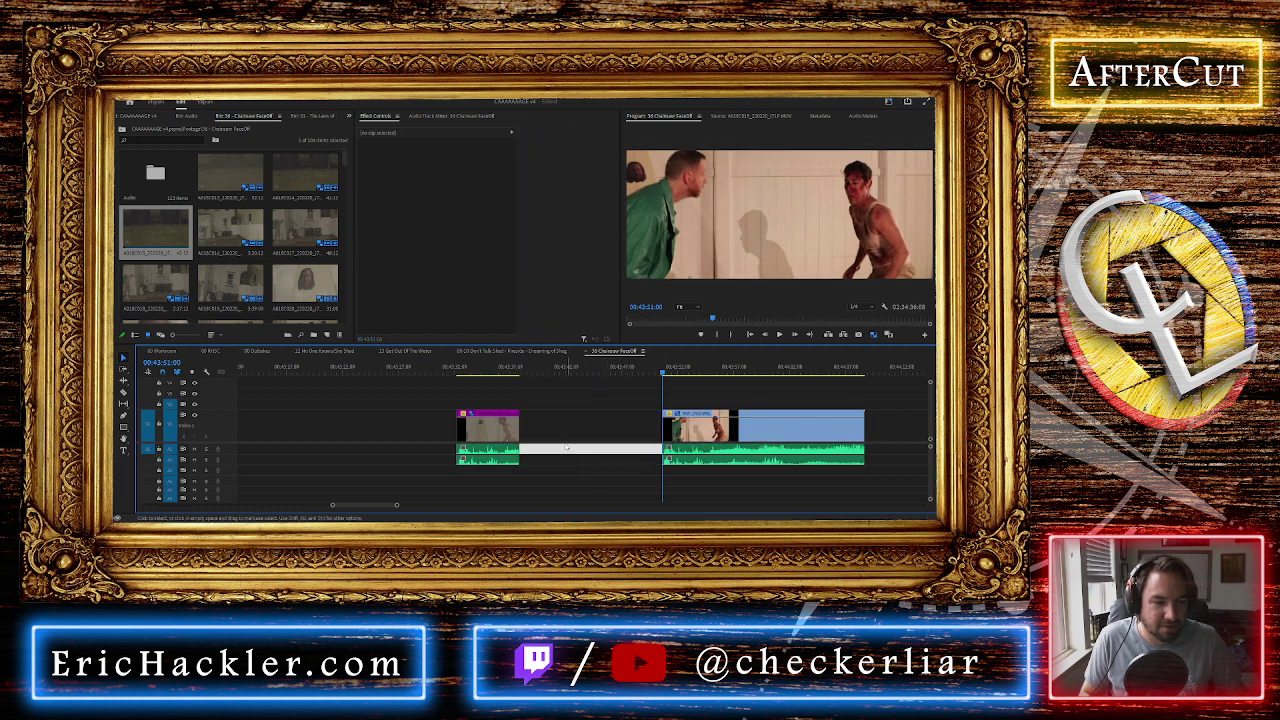
pyautogui.press('Delete')
# Review the trimmed blue clip from its start and split it at 00:43:43:11
pyautogui.click(520, 369)
pyautogui.press('space')
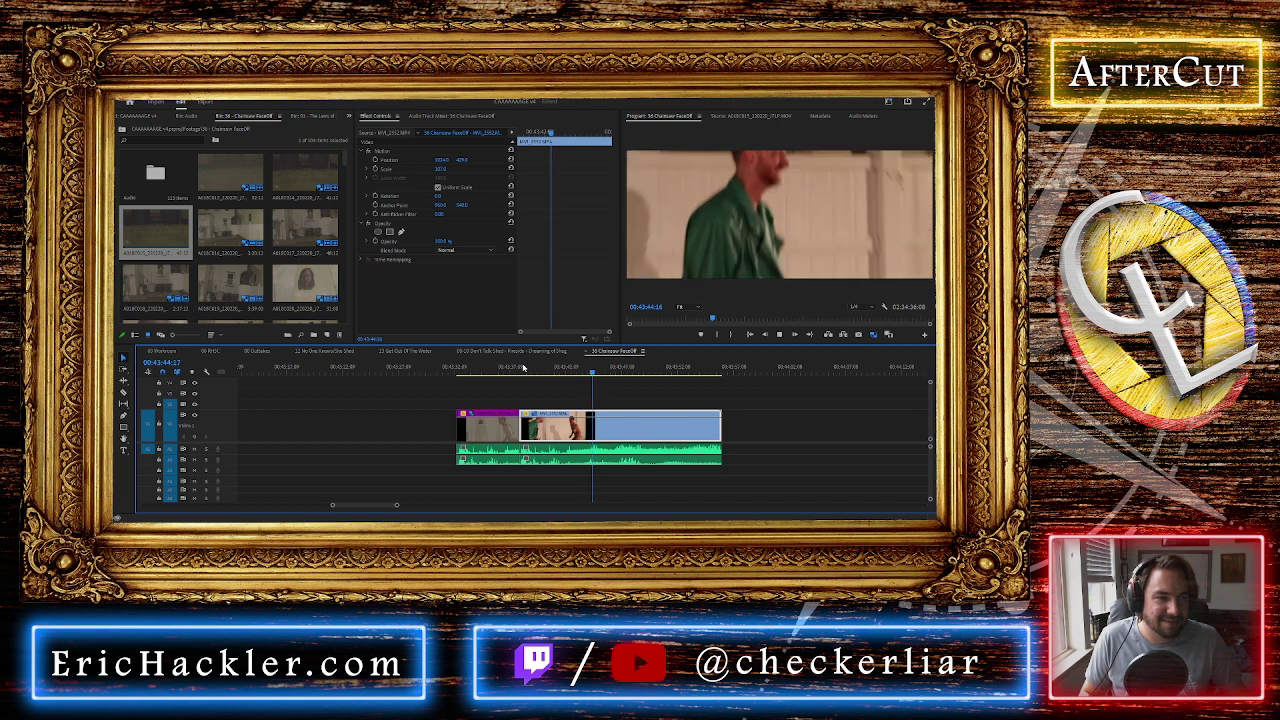
pyautogui.click(561, 368)
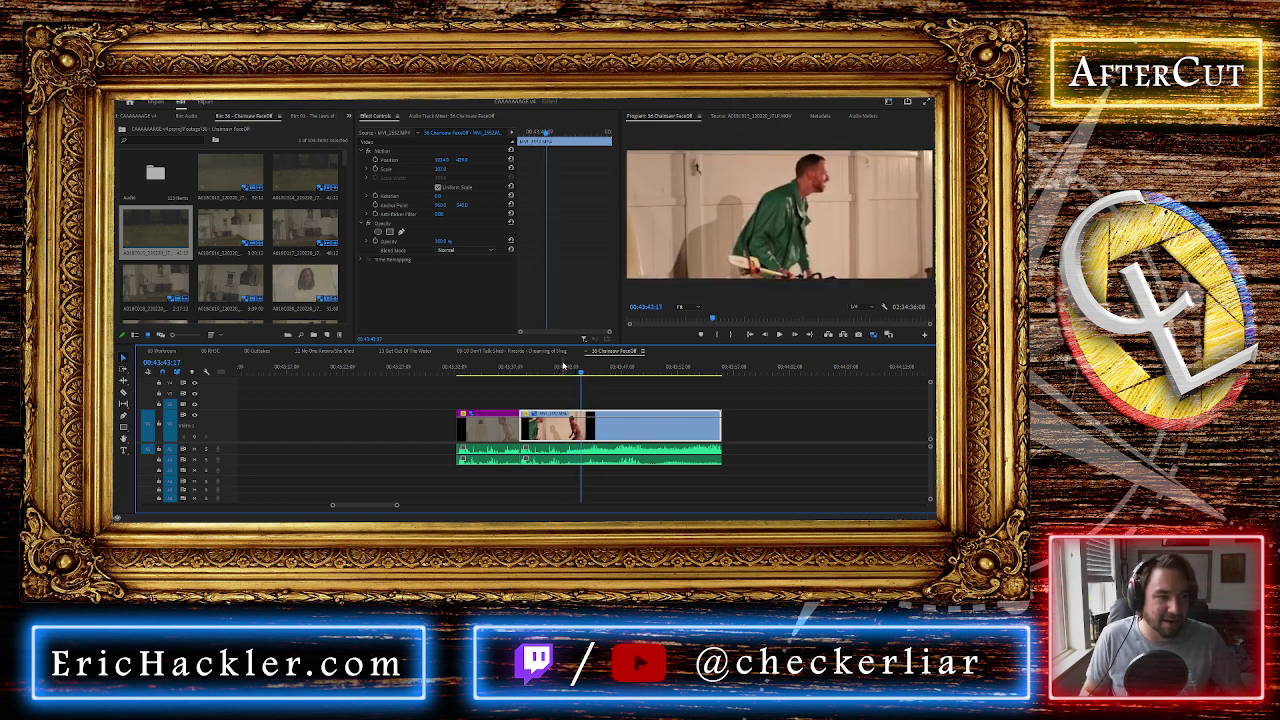
pyautogui.hotkey('ctrl', 'k')
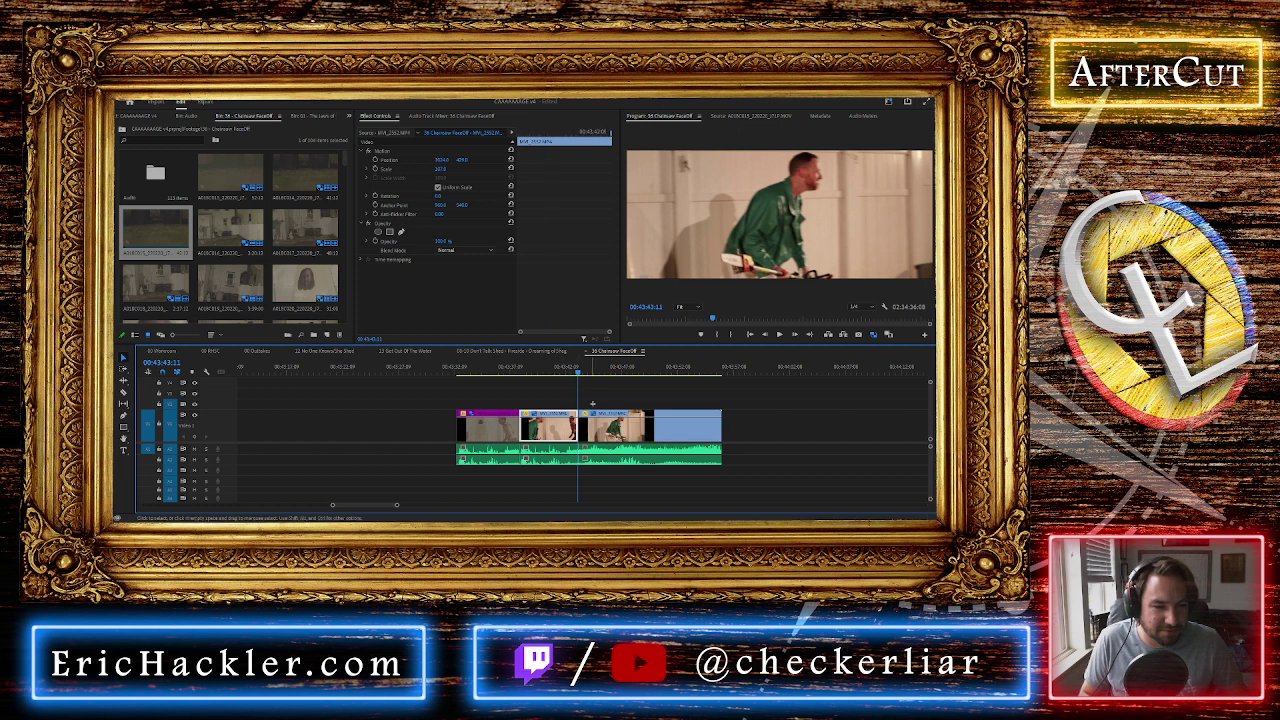
pyautogui.moveTo(590, 401); pyautogui.dragTo(640, 448)
pyautogui.press('Delete')
pyautogui.hotkey('ctrl', 'z')
# Review the blue piece after the cut, then move it with its audio to the end of the Outtakes sequence
pyautogui.press('space')
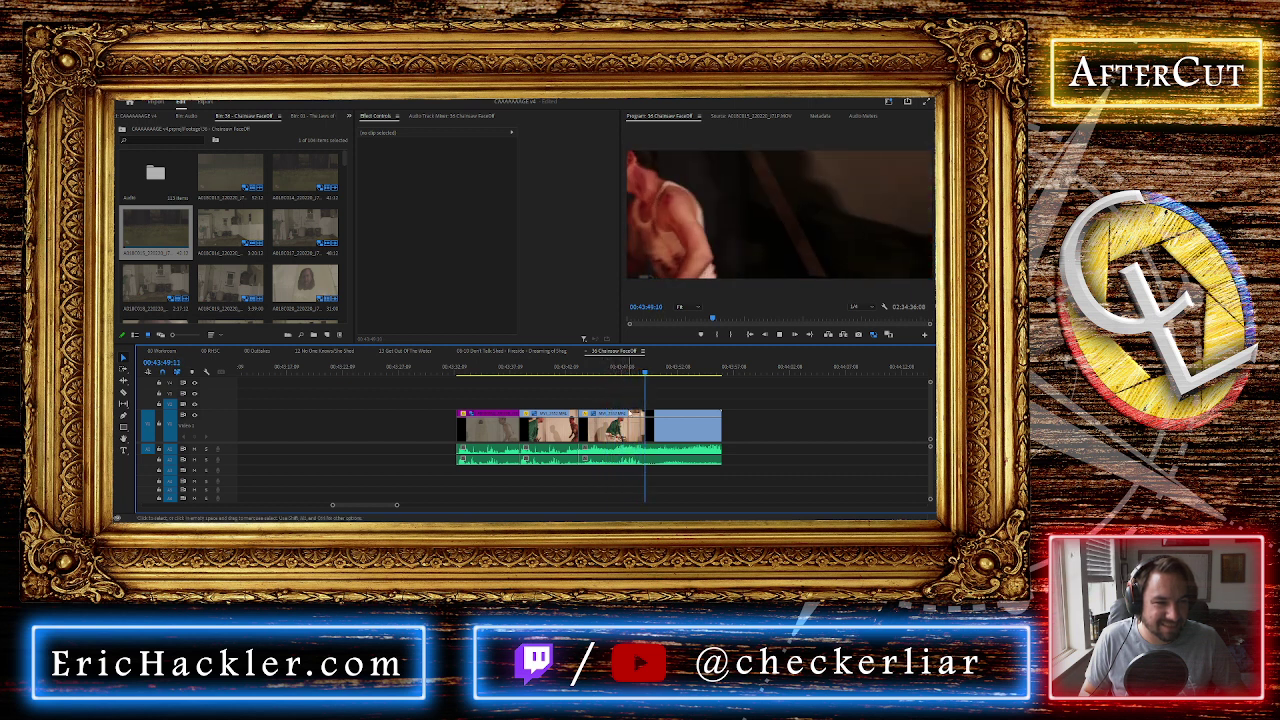
pyautogui.press('space')
pyautogui.moveTo(623, 389); pyautogui.dragTo(643, 487)
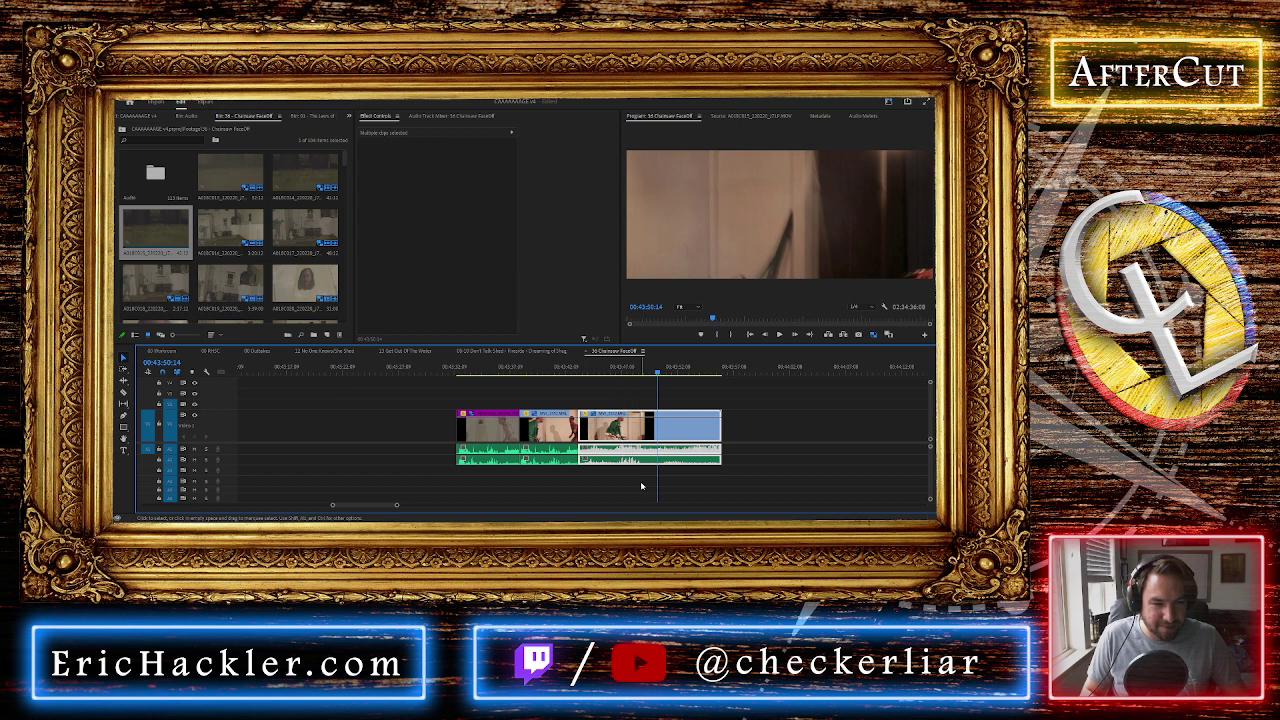
pyautogui.press('Delete')
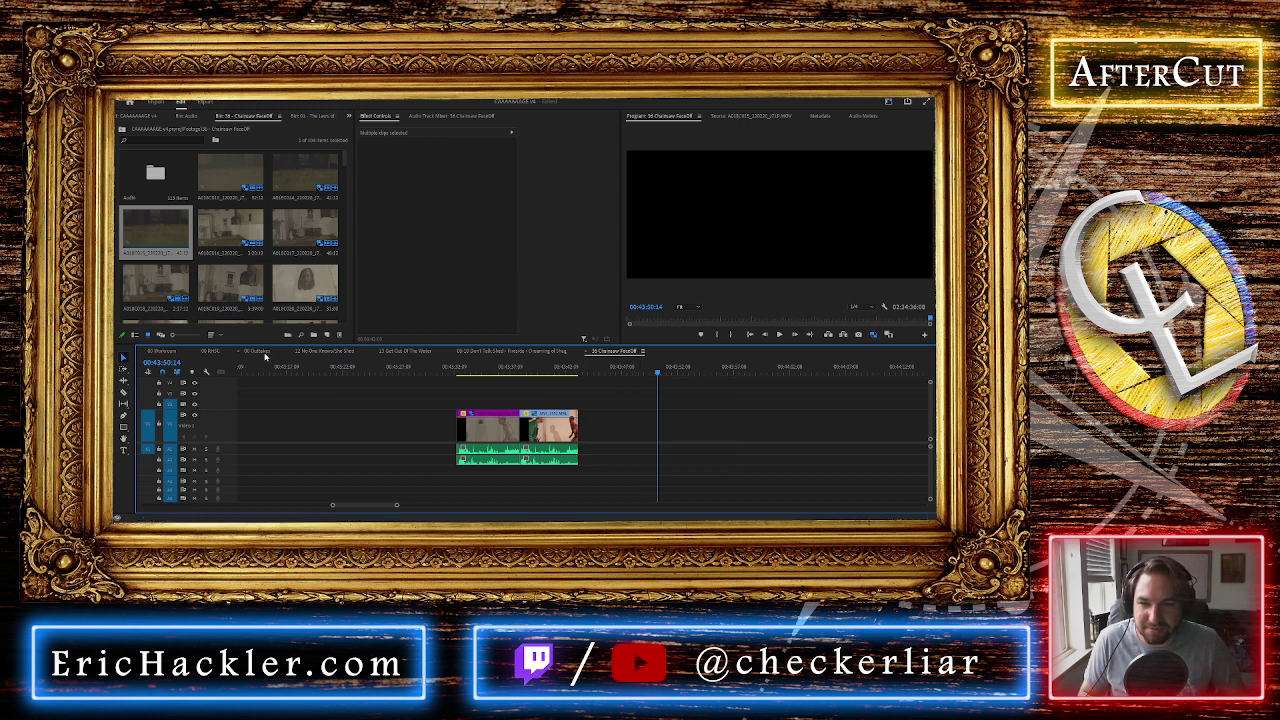
pyautogui.click(262, 352)
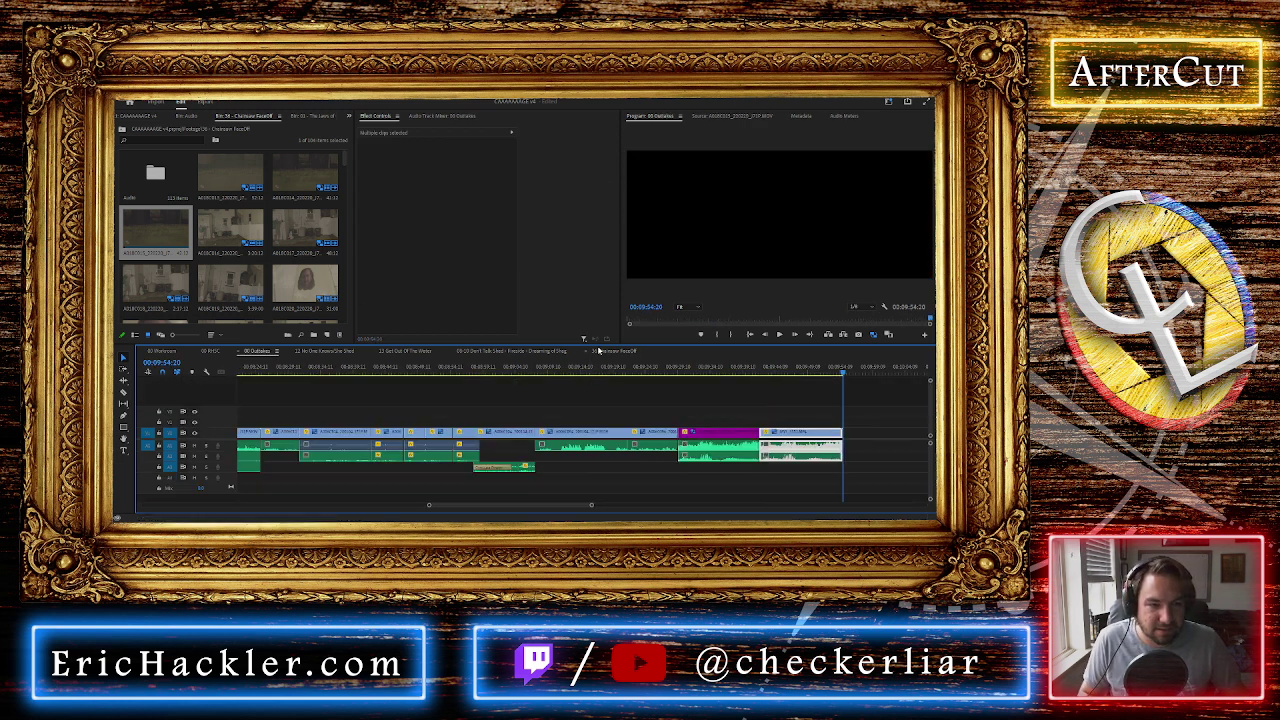
# Return to the Chainsaw FaceOff sequence and move the next purple and blue clip group earlier so it starts at 00:43:50:14
pyautogui.click(611, 352)
pyautogui.scroll(-5, 483, 477)
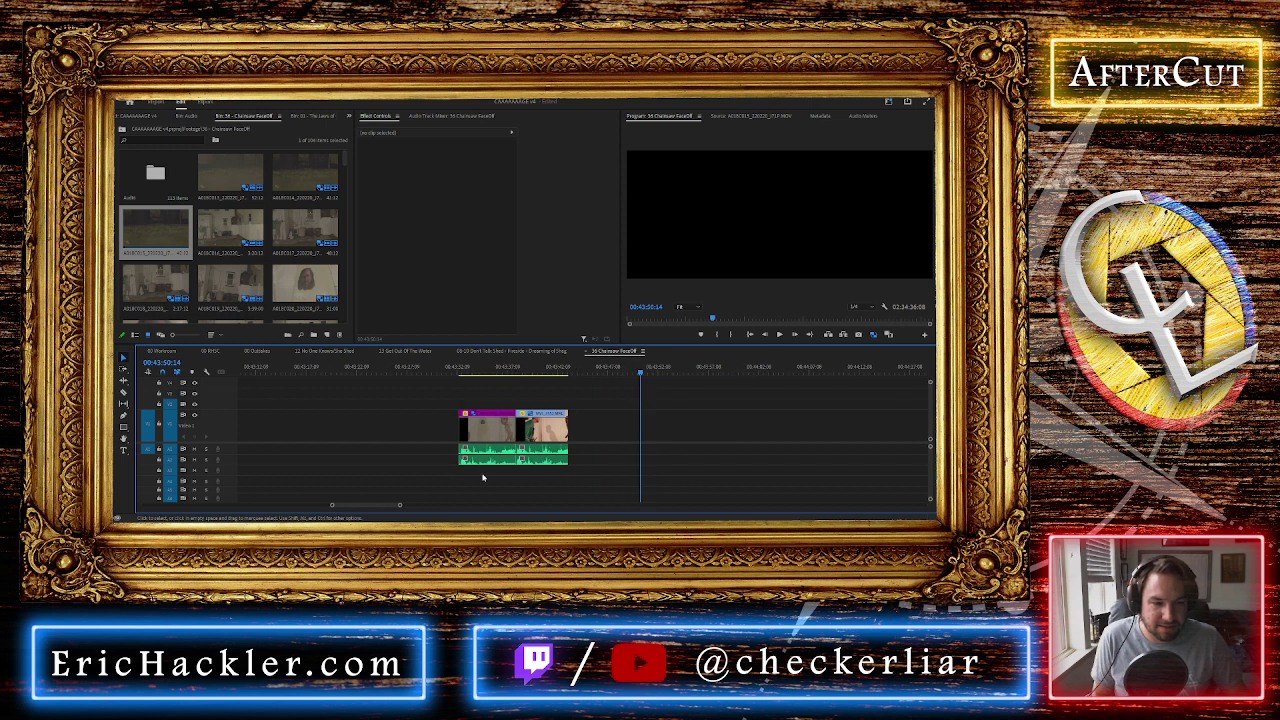
pyautogui.moveTo(456, 404); pyautogui.dragTo(447, 434)
pyautogui.scroll(-5, 447, 434)
pyautogui.moveTo(631, 428); pyautogui.dragTo(479, 428)
pyautogui.press('=')
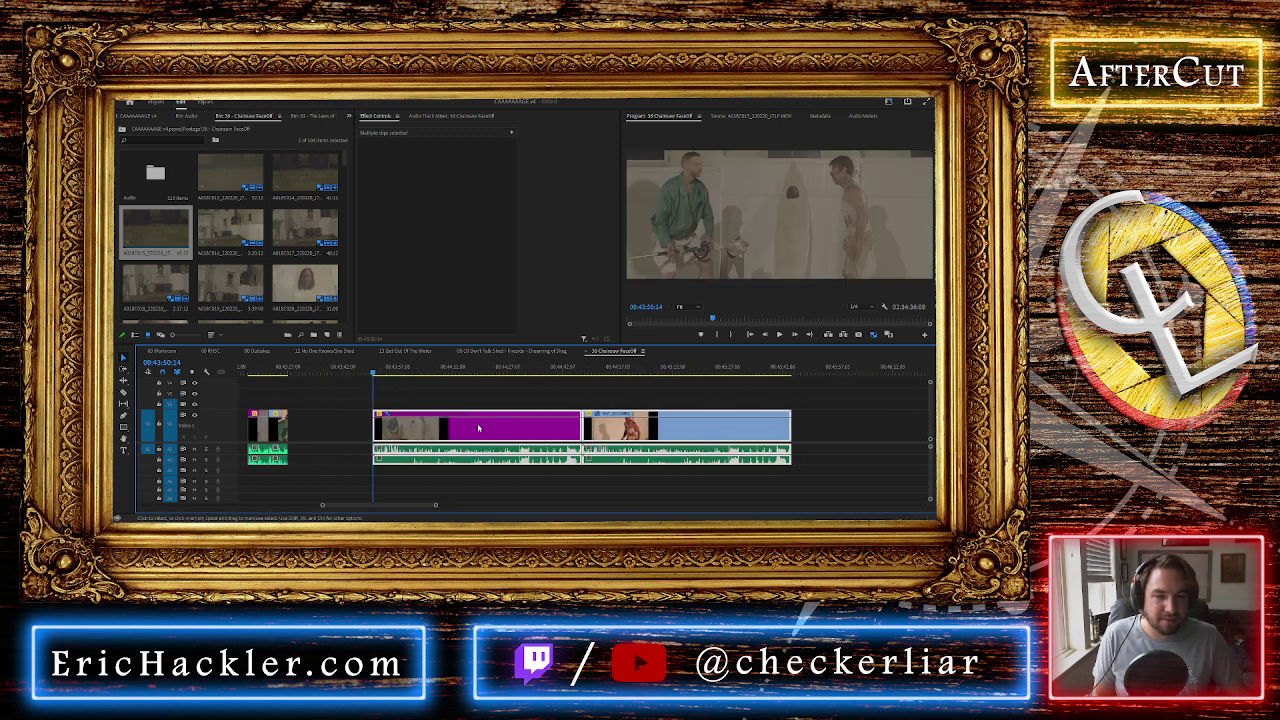
# Review the start of the moved group's purple clip, split it at about 00:44:01:12 and delete the part before the cut
pyautogui.click(388, 368)
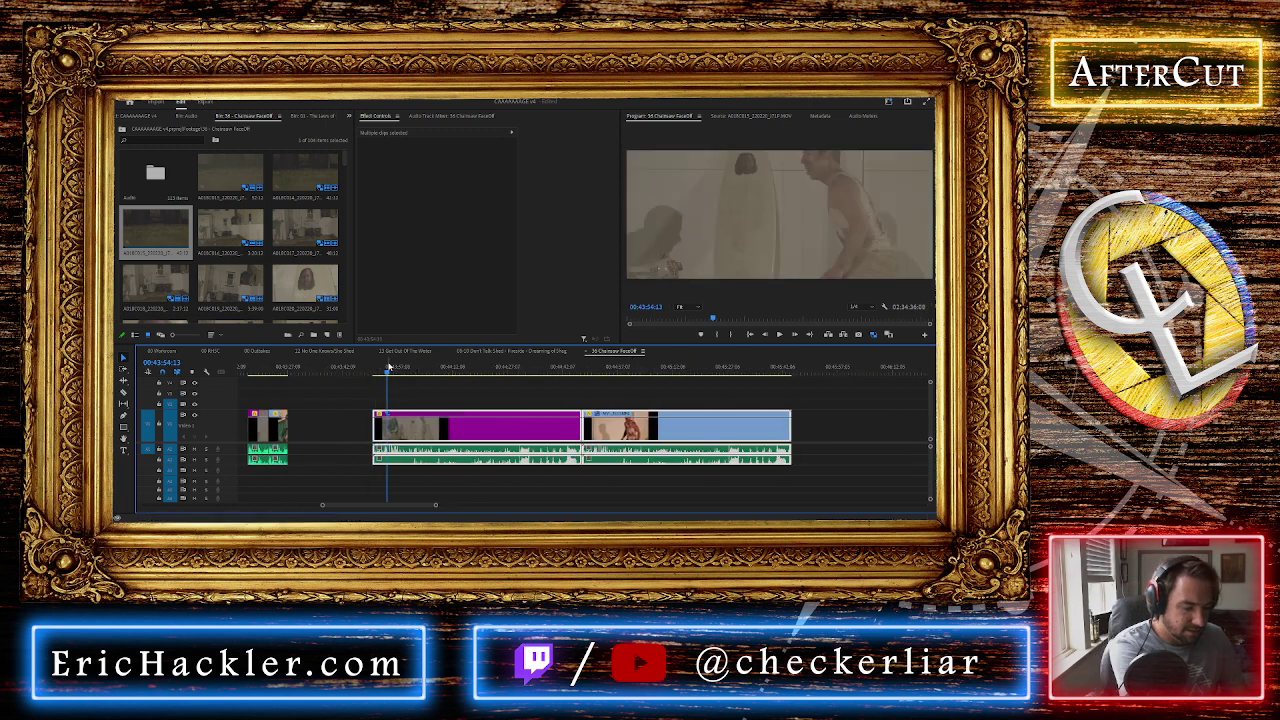
pyautogui.press('space')
pyautogui.press('=')
pyautogui.press('=')
pyautogui.moveTo(425, 370)
pyautogui.mouseDown()
pyautogui.moveTo(461, 369)
pyautogui.moveTo(438, 371)
pyautogui.mouseUp()
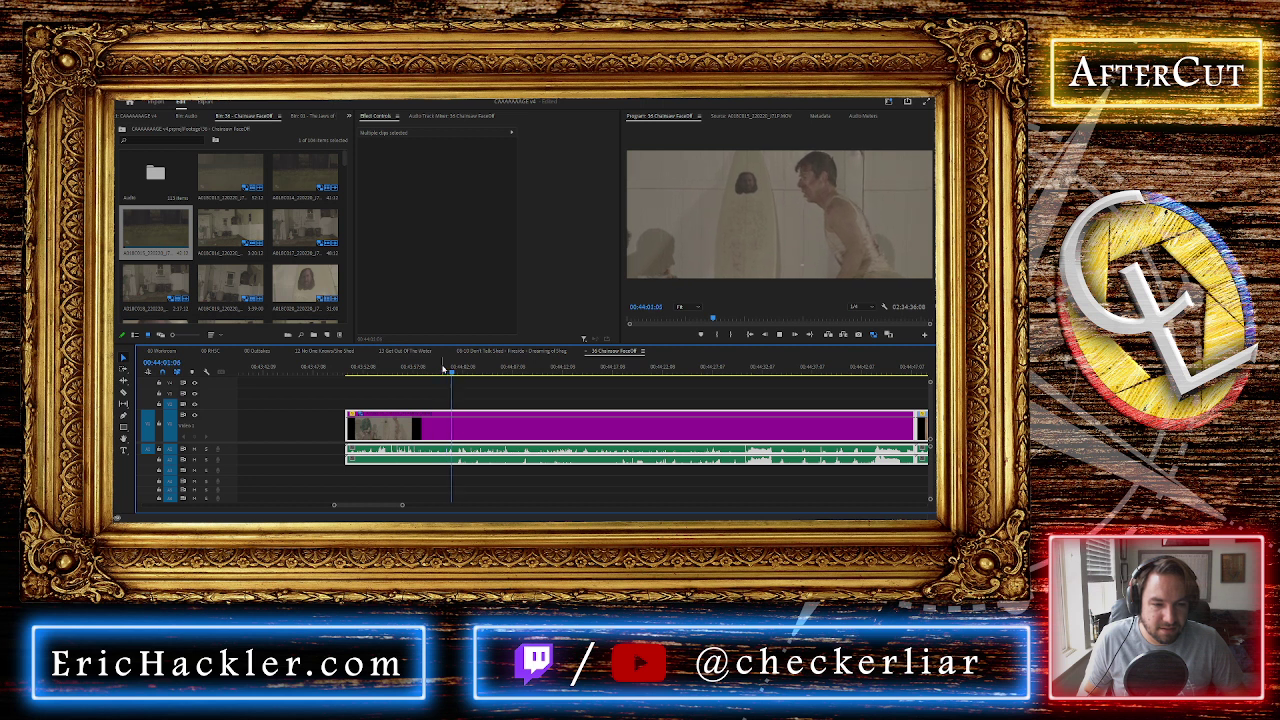
pyautogui.click(444, 426)
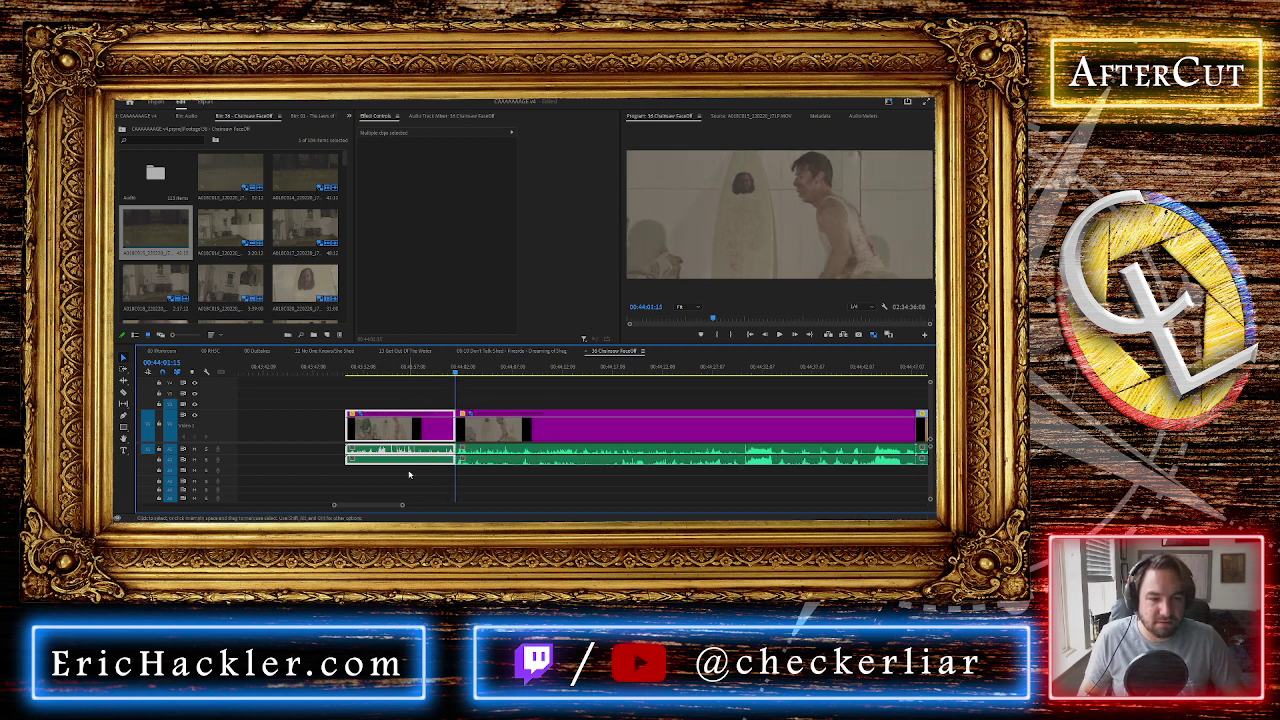
pyautogui.press('Delete')
# Review the remaining purple clip's chainsaw action and split it at about 00:44:08
pyautogui.press('space')
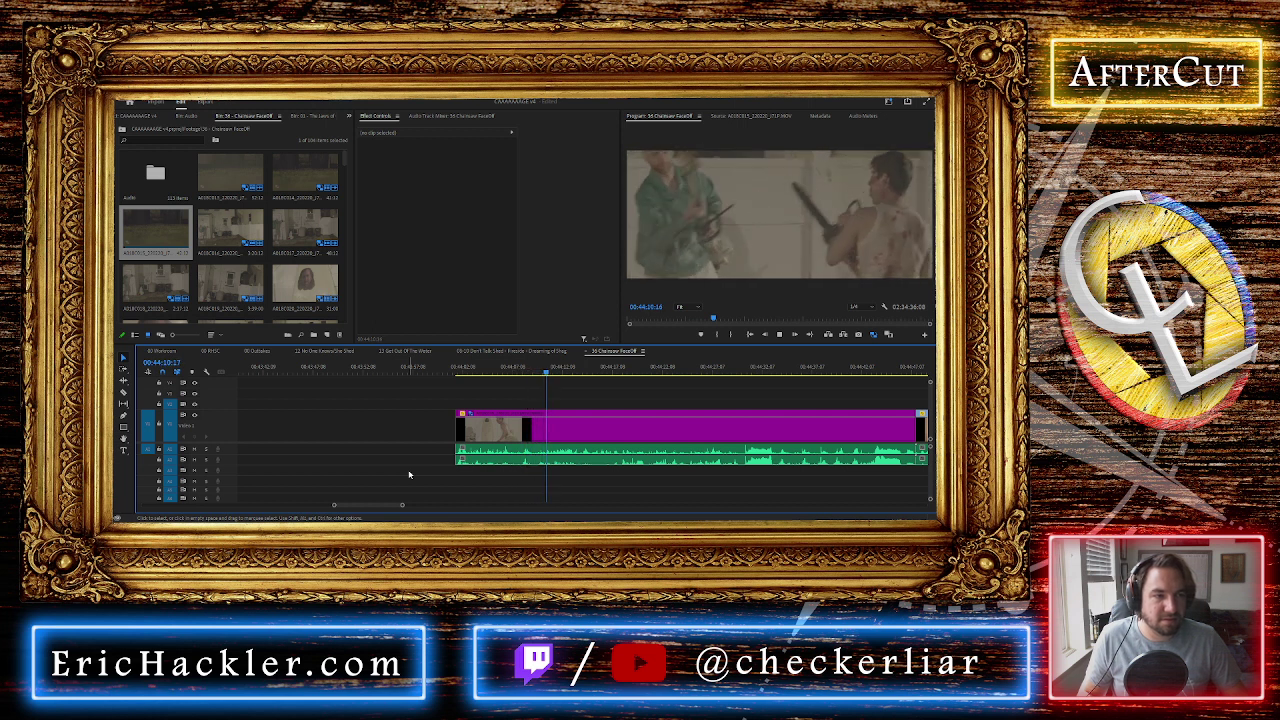
pyautogui.moveTo(513, 371); pyautogui.dragTo(496, 375)
pyautogui.press('space')
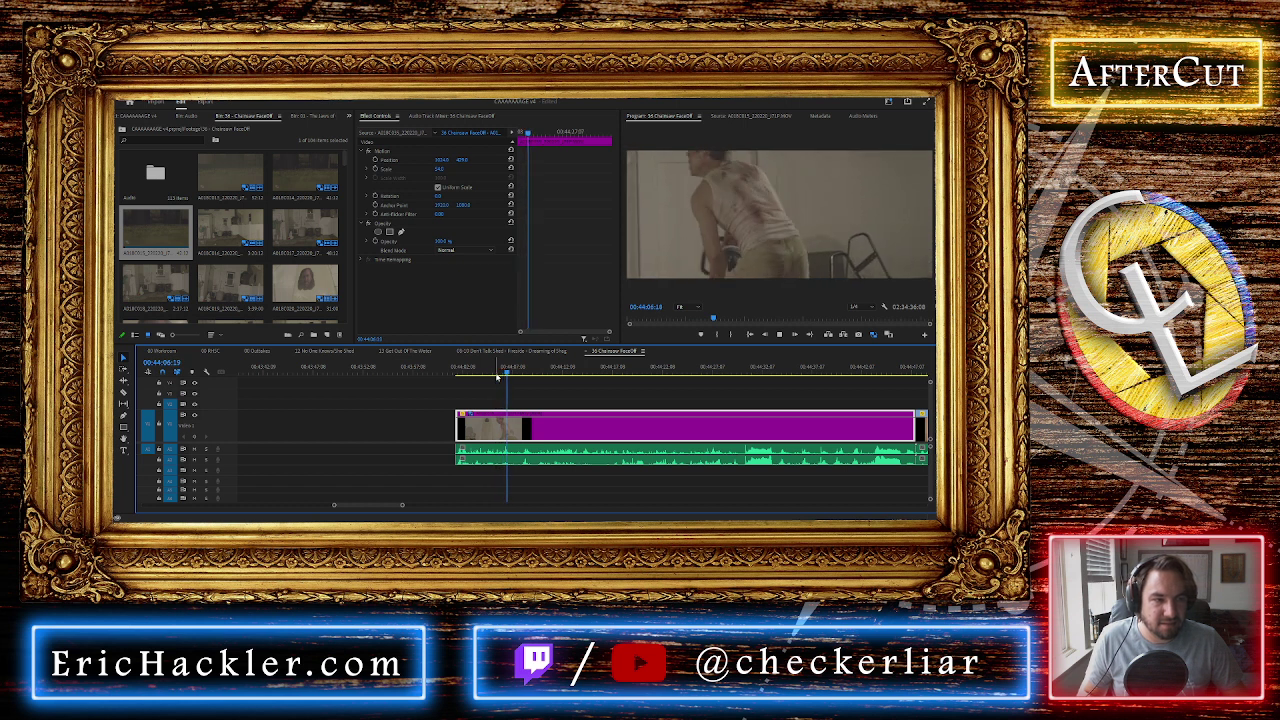
pyautogui.press('space')
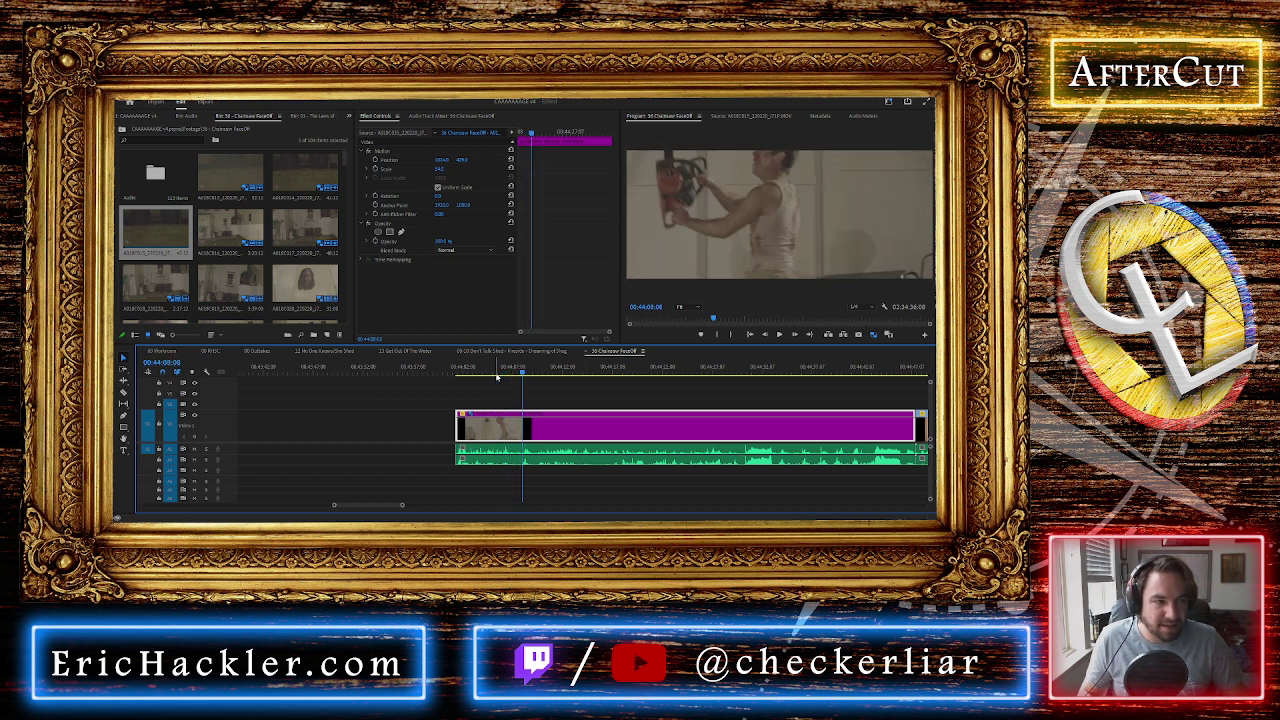
pyautogui.press('Left')
pyautogui.press('Left')
pyautogui.press('Left')
pyautogui.press('Left')
pyautogui.press('Left')
pyautogui.press('Left')
pyautogui.press('Left')
pyautogui.press('Left')
pyautogui.hotkey('ctrl', 'k')
# Review the following purple footage, remove the section from the last cut to about 00:44:18 and close the gap
pyautogui.moveTo(520, 373); pyautogui.dragTo(609, 372)
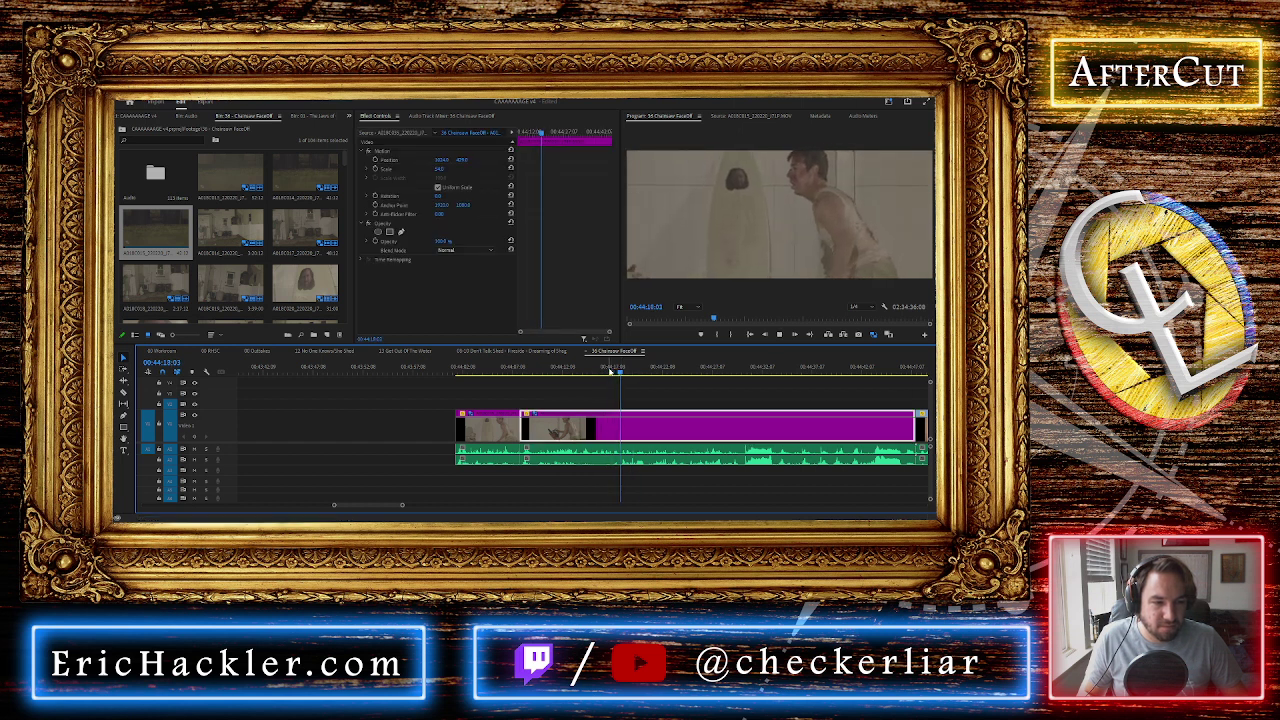
pyautogui.moveTo(556, 473); pyautogui.dragTo(556, 473)
pyautogui.press('Delete')
pyautogui.click(561, 430)
pyautogui.press('Delete')
# Review the second purple piece and raise its video to the track above
pyautogui.press('Up')
pyautogui.press('space')
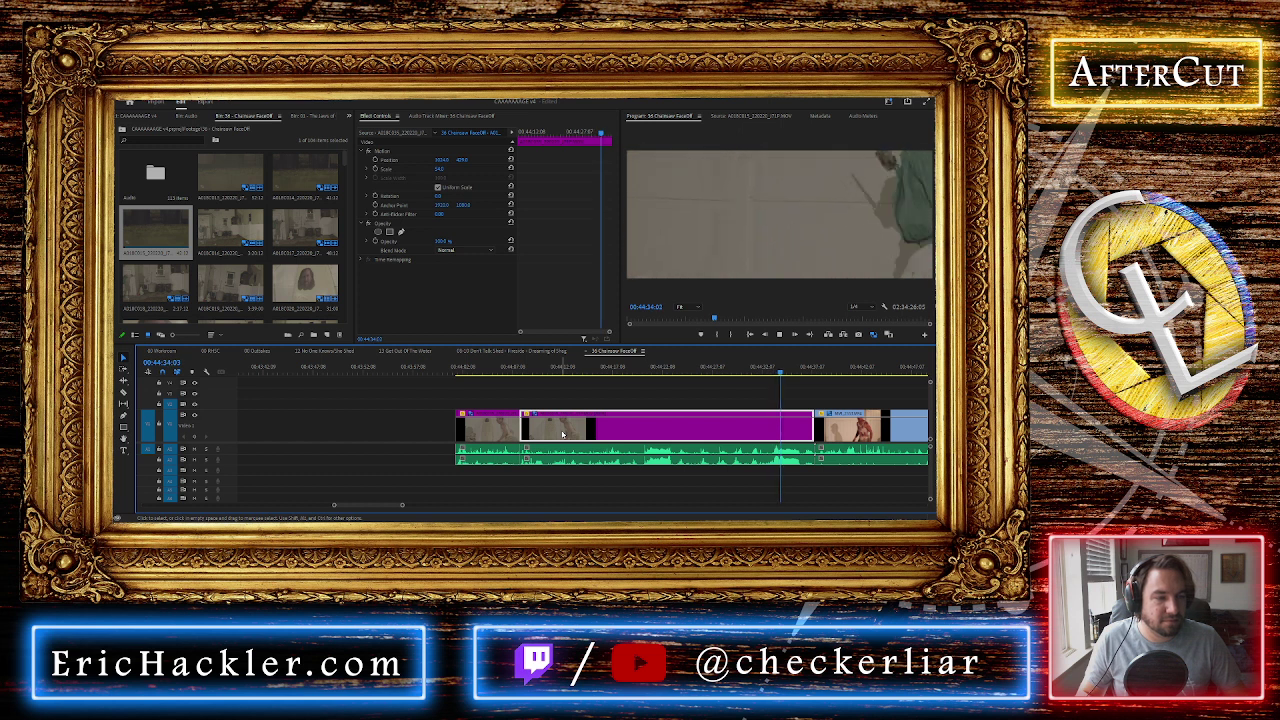
pyautogui.click(762, 369)
pyautogui.moveTo(762, 369); pyautogui.dragTo(640, 371)
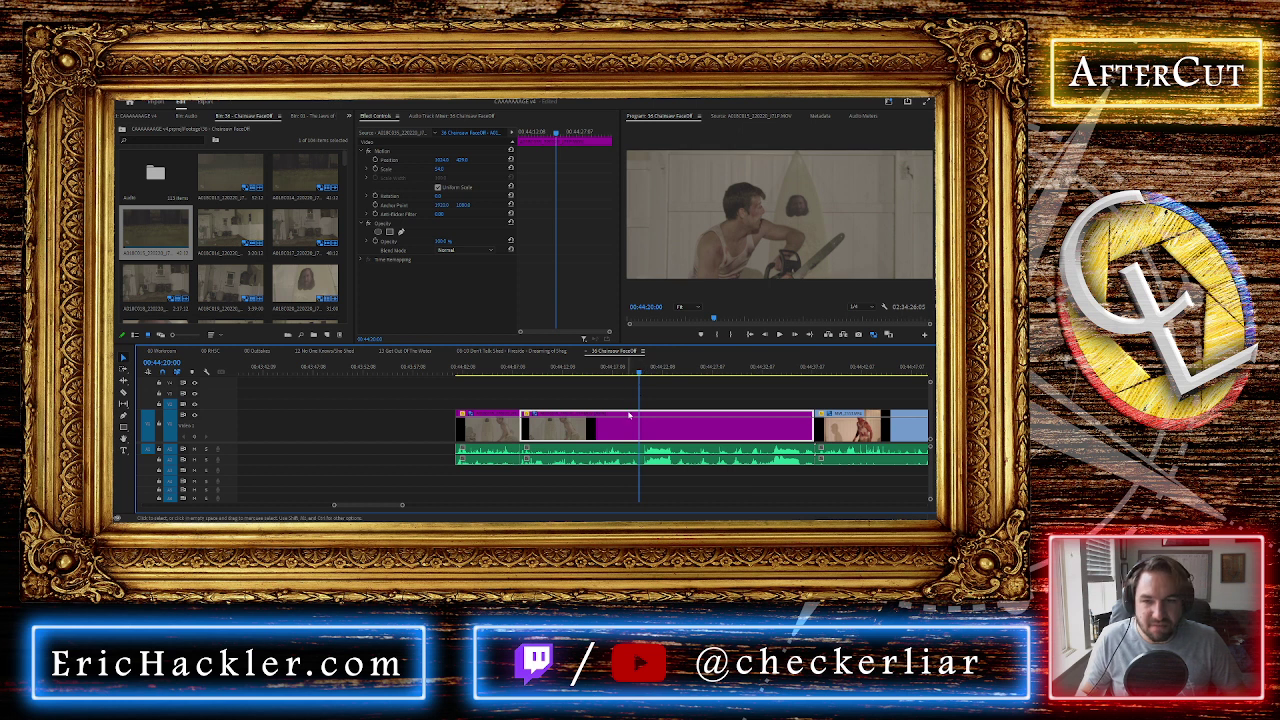
pyautogui.moveTo(628, 442); pyautogui.dragTo(625, 409)
# Review the start of the next blue clip, remove everything before about 00:44:48:12 and close the gap
pyautogui.scroll(-3, 624, 409)
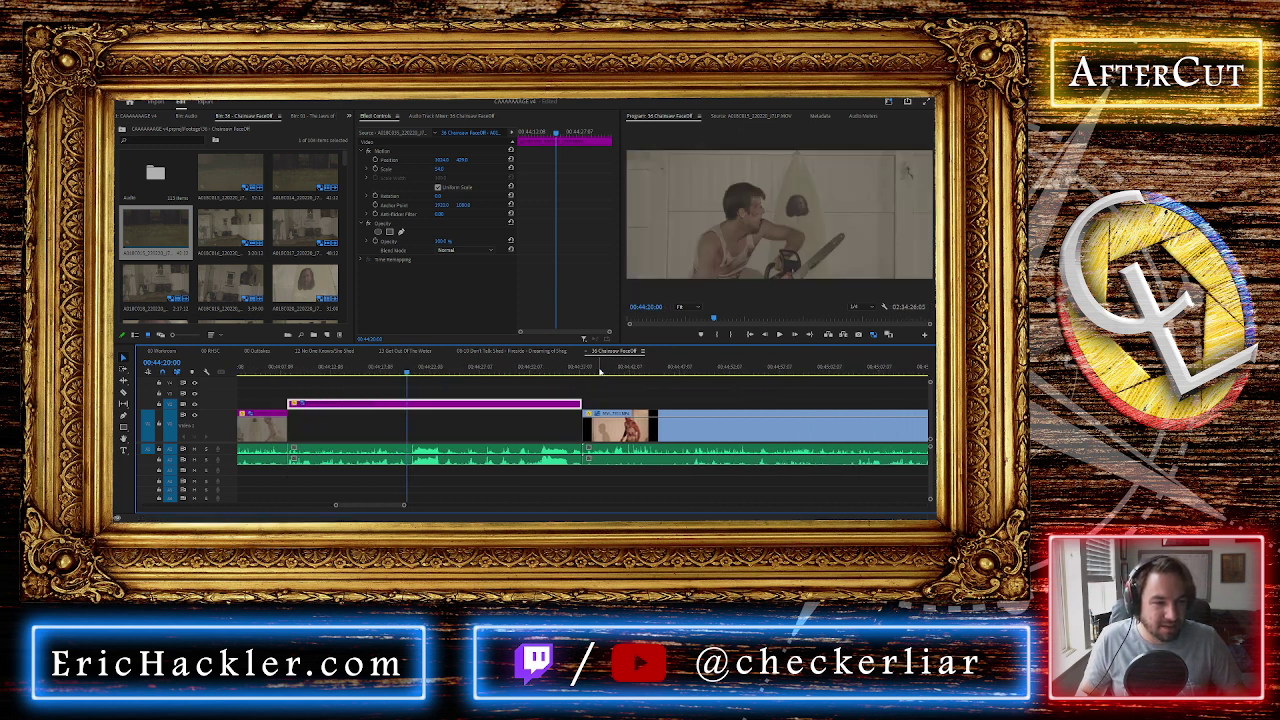
pyautogui.click(596, 368)
pyautogui.press('space')
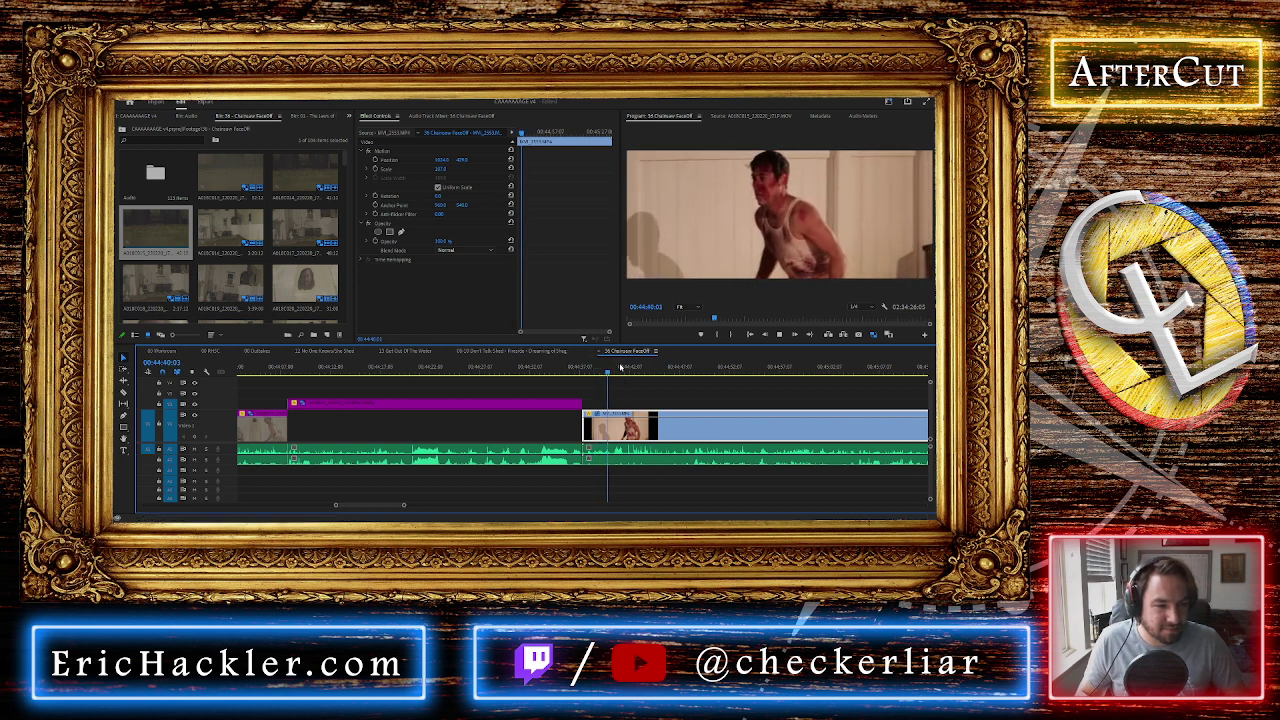
pyautogui.moveTo(618, 373); pyautogui.dragTo(690, 384)
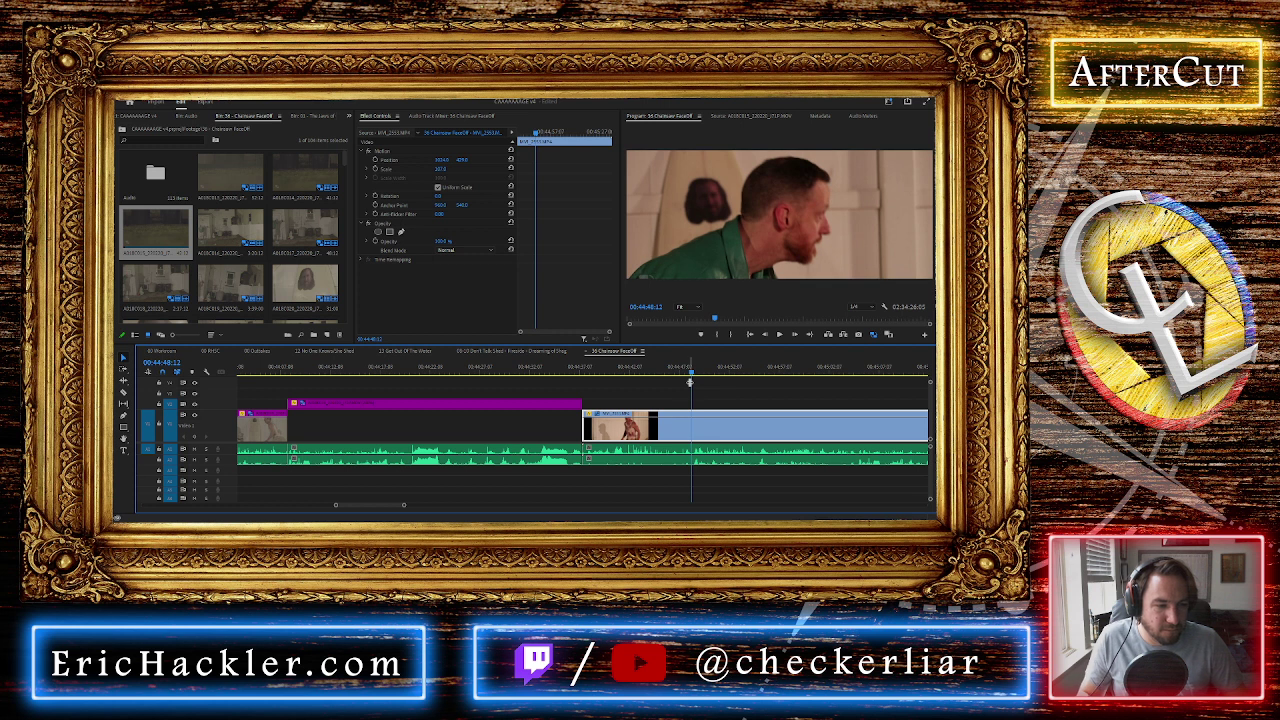
pyautogui.hotkey('ctrl', 'k')
pyautogui.click(640, 455)
pyautogui.press('Delete')
pyautogui.click(640, 460)
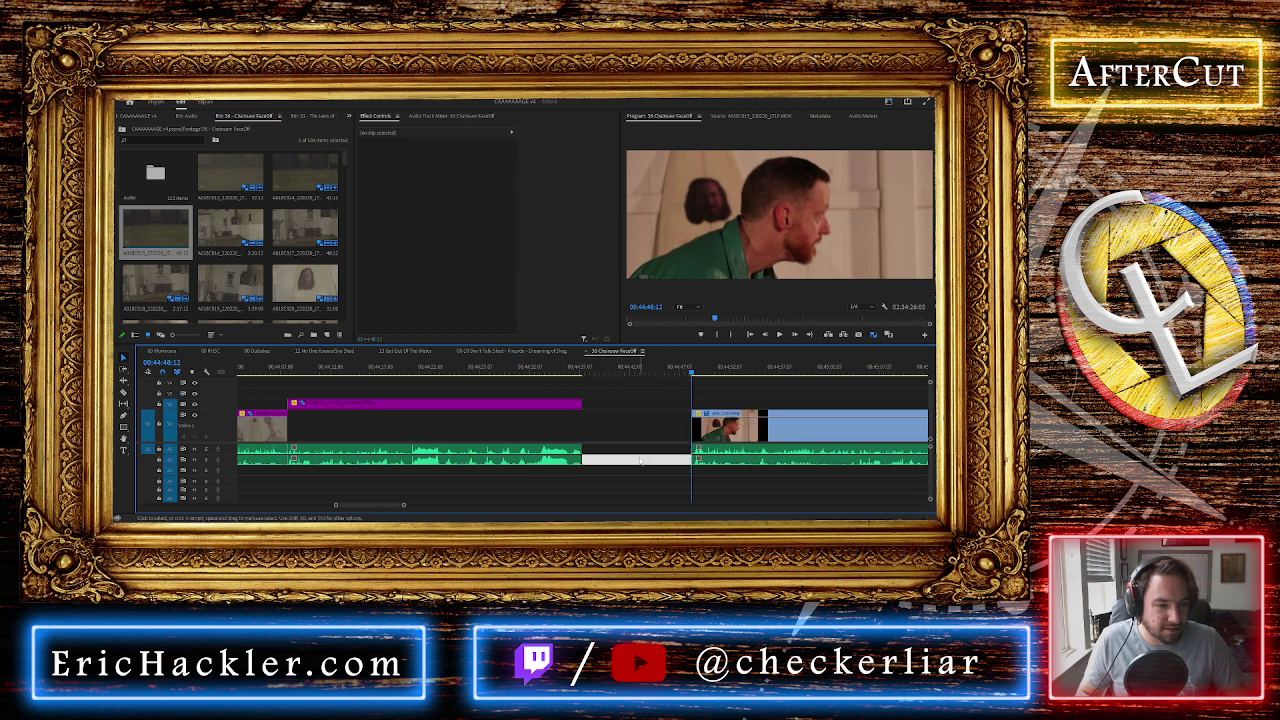
pyautogui.press('Delete')
# Review the shortened blue clip from its start and split it at about 00:44:45:04
pyautogui.click(640, 460)
pyautogui.press('Up')
pyautogui.press('space')
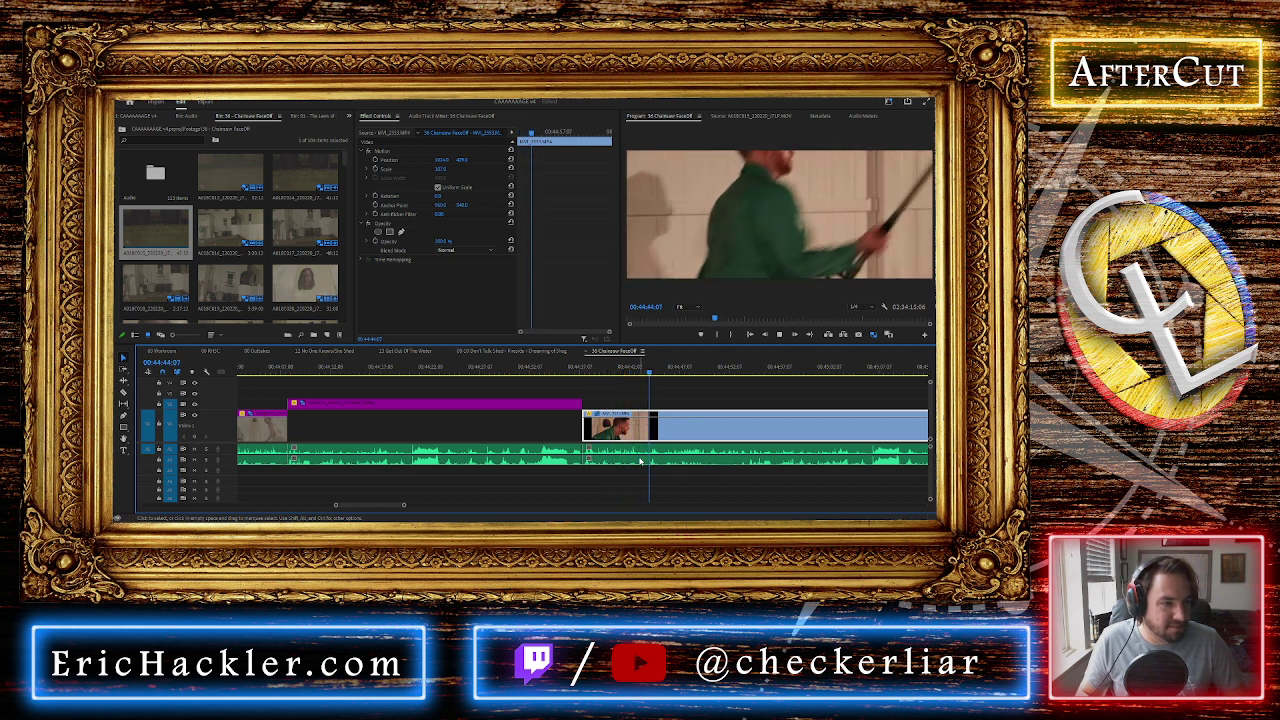
pyautogui.click(652, 373)
pyautogui.press('space')
pyautogui.hotkey('ctrl', 'k')
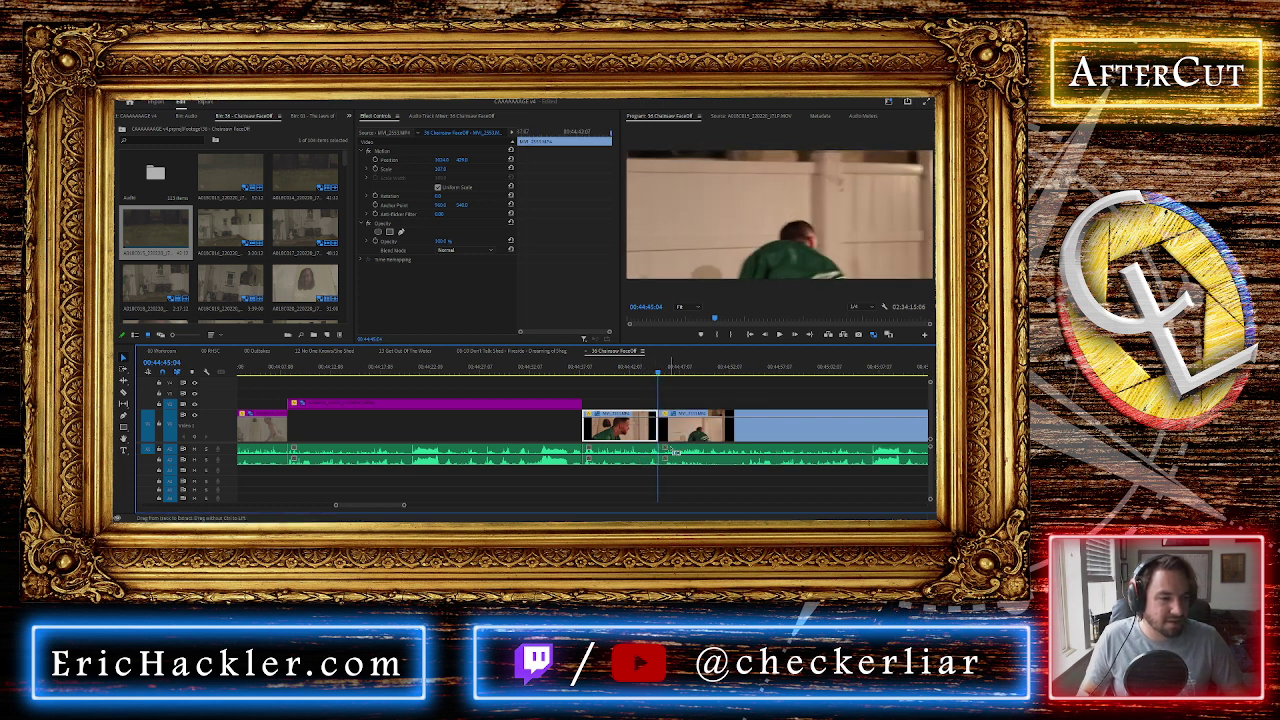
# Remove the blue footage from the last cut to about 00:44:54:04 and close the gap
pyautogui.scroll(-2, 671, 449)
pyautogui.click(553, 372)
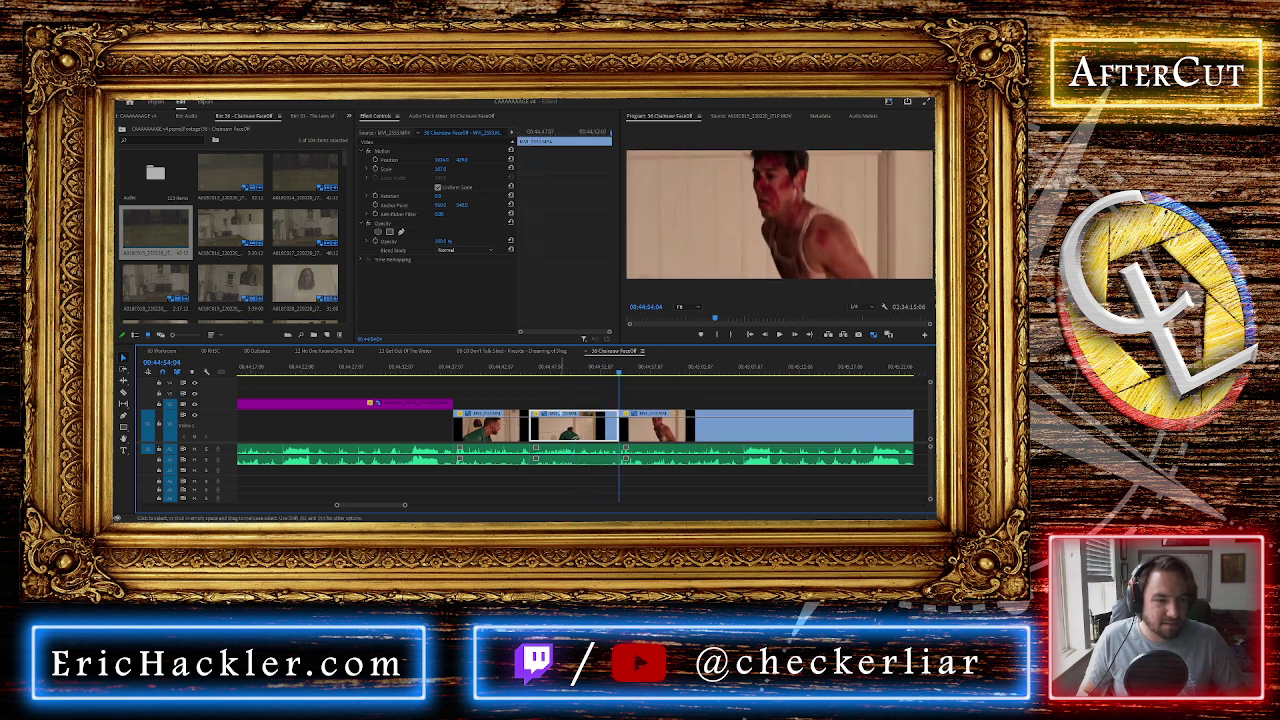
pyautogui.click(574, 429)
pyautogui.press('Delete')
pyautogui.click(574, 429)
pyautogui.press('Delete')
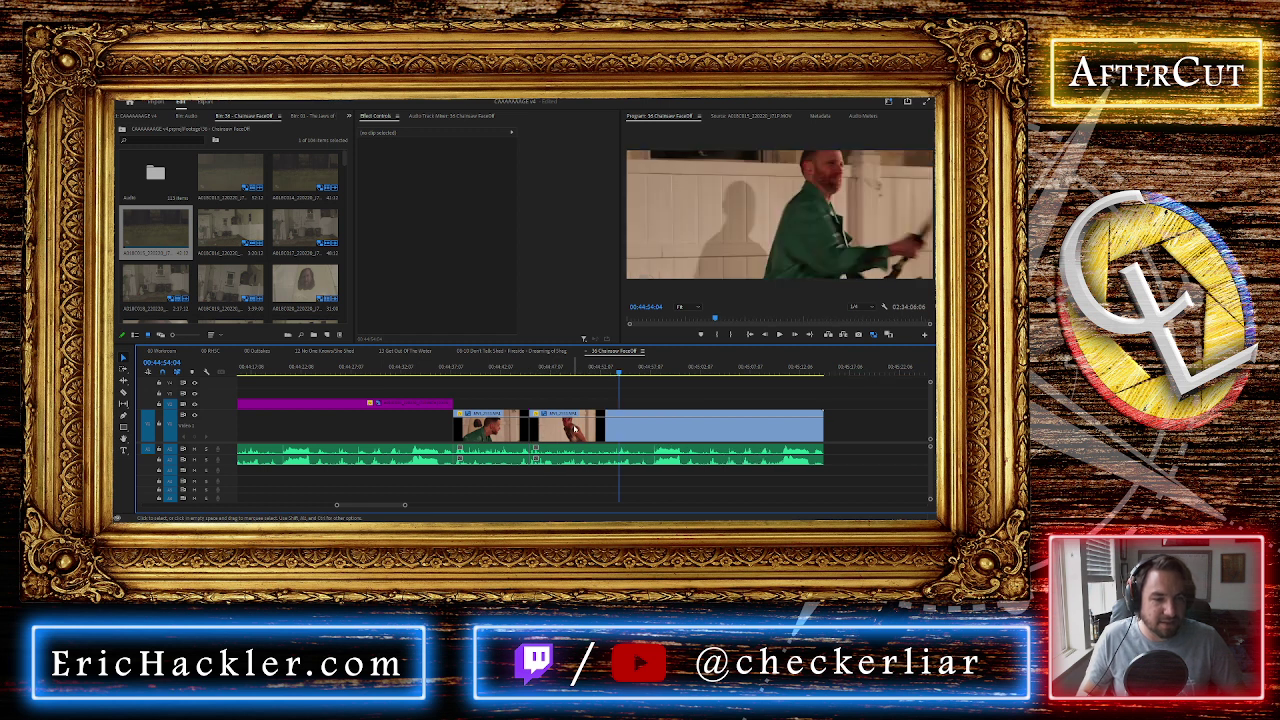
# Review the second blue piece and split it at about 00:45:07:20
pyautogui.click(574, 429)
pyautogui.press('Up')
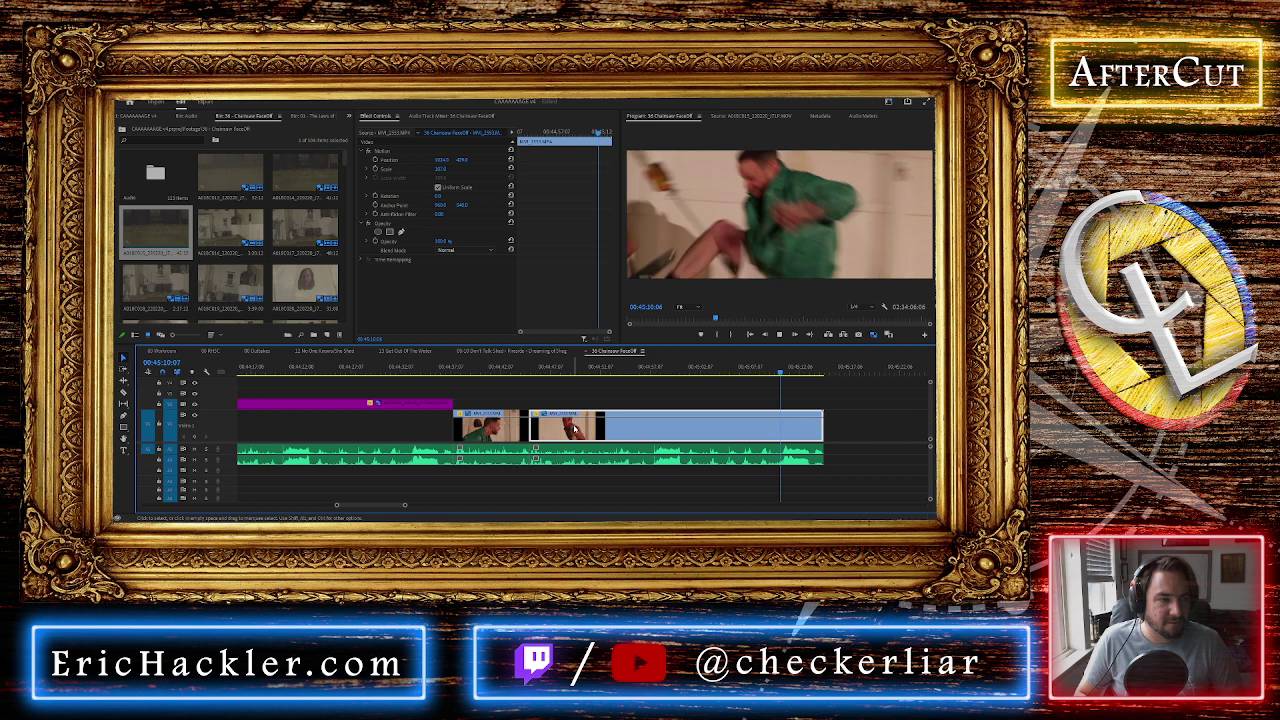
pyautogui.click(760, 367)
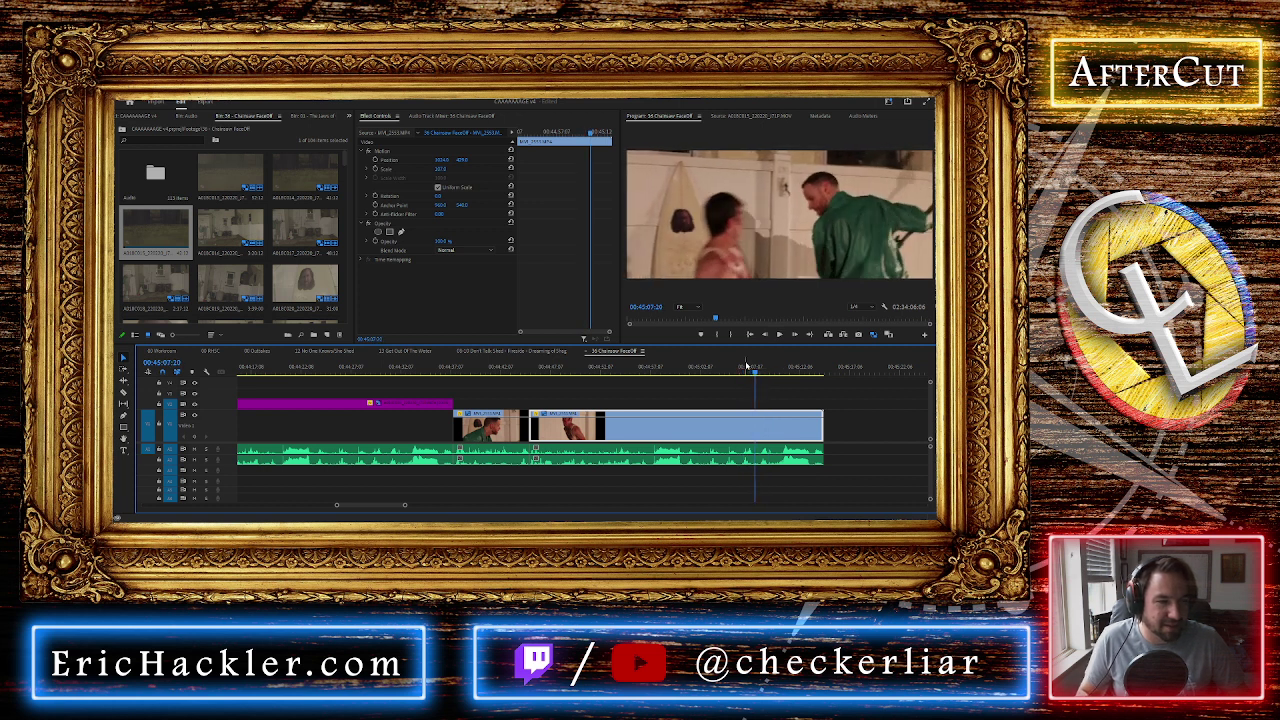
pyautogui.hotkey('ctrl', 'k')
# Review the last blue piece, split it at about 00:45:13:09 and delete the remainder of the take
pyautogui.click(763, 396)
pyautogui.press('space')
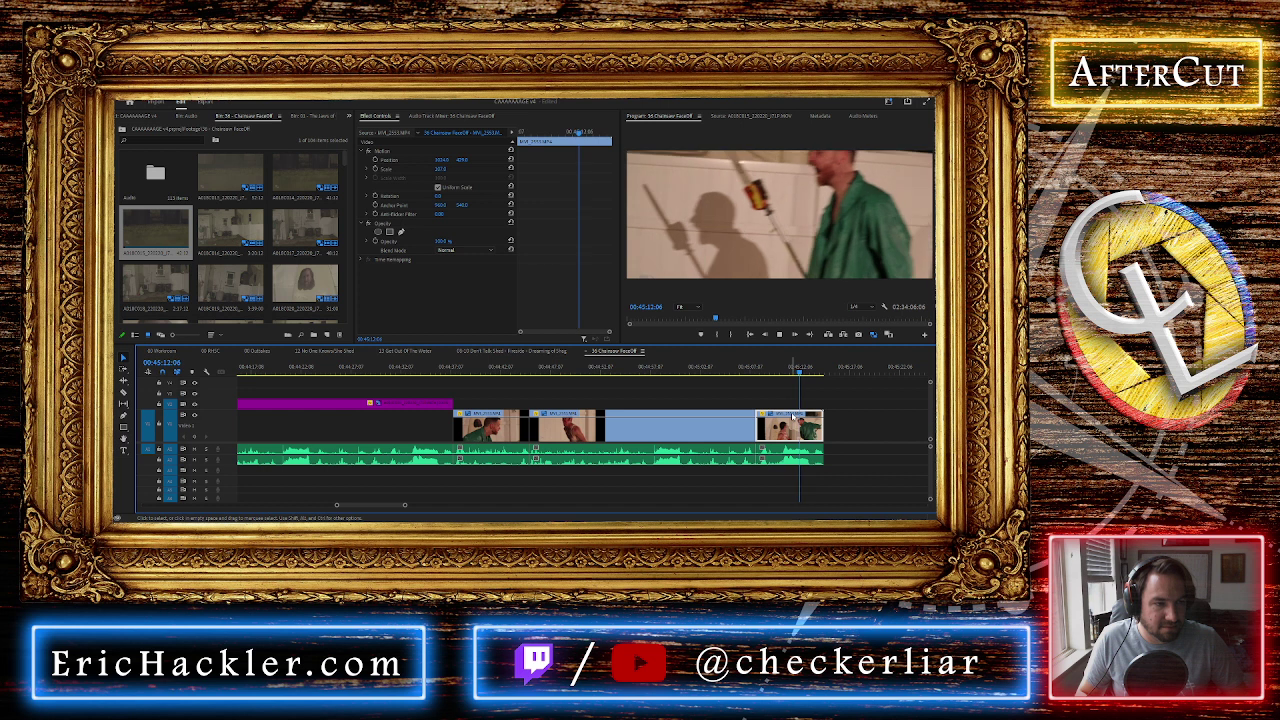
pyautogui.press('space')
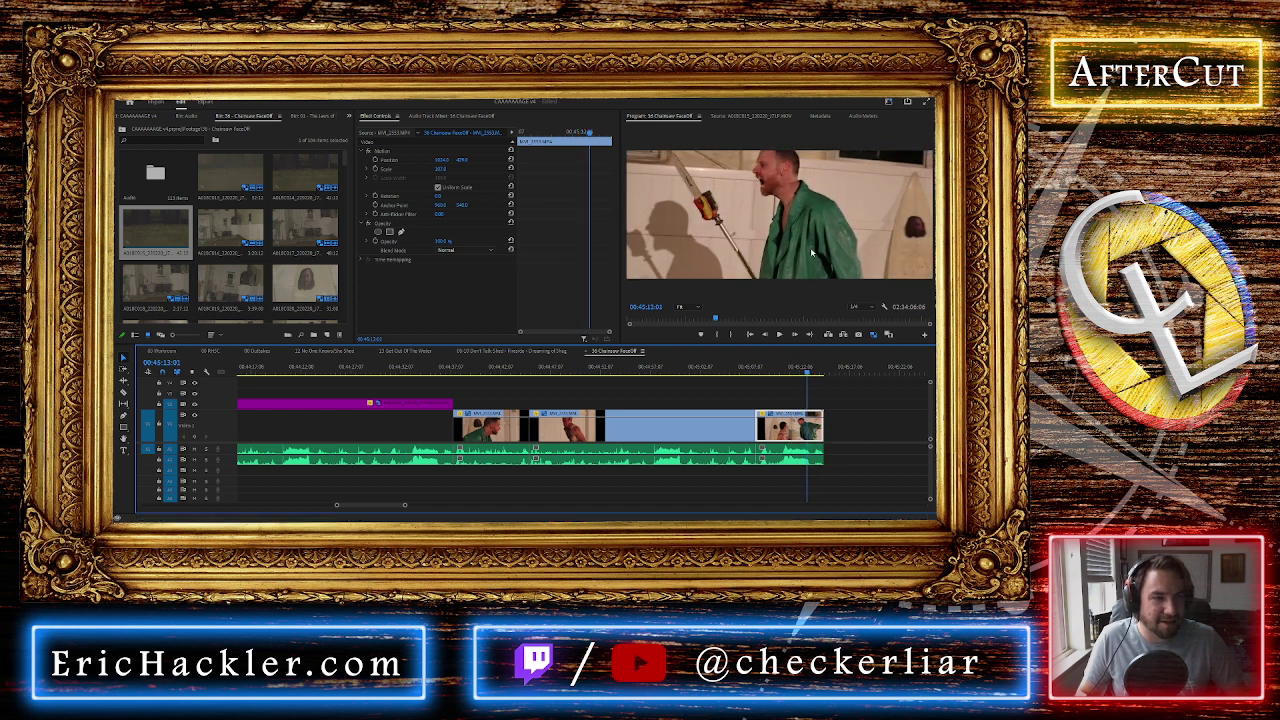
pyautogui.press('Right')
pyautogui.press('Right')
pyautogui.press('Right')
pyautogui.press('Right')
pyautogui.press('Right')
pyautogui.press('Right')
pyautogui.press('Right')
pyautogui.press('Right')
pyautogui.press('Right')
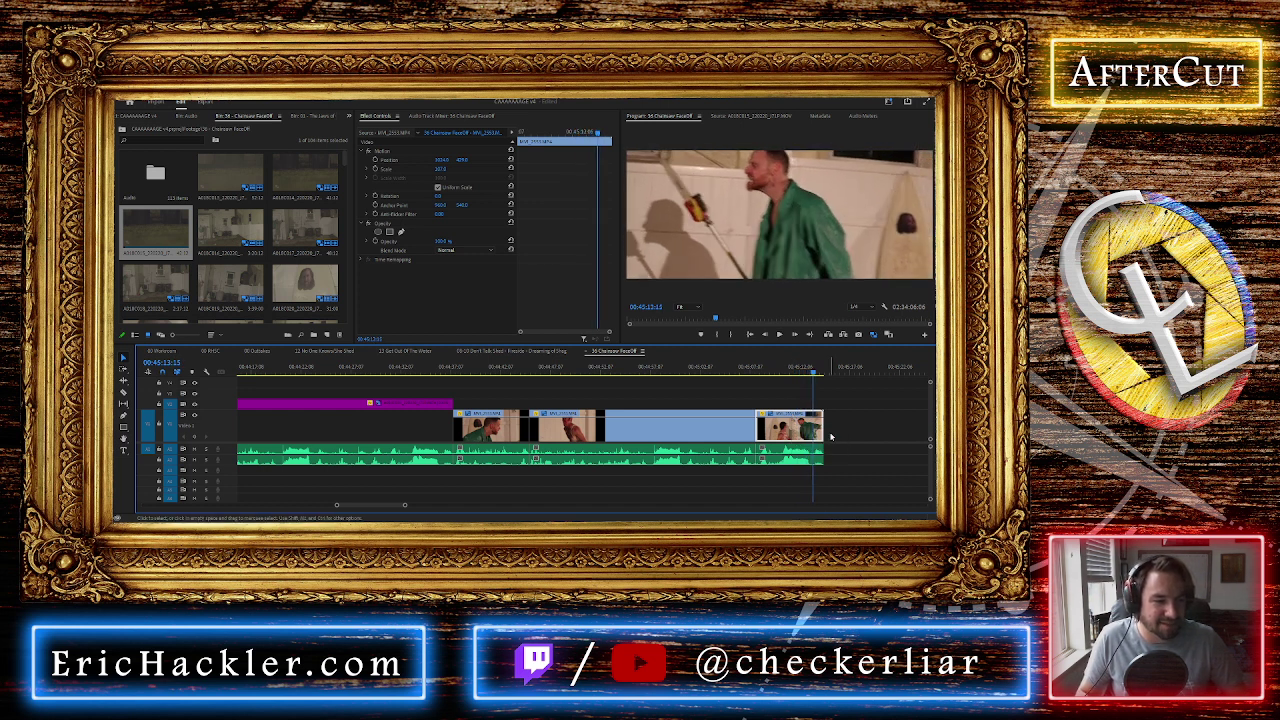
pyautogui.press('Left')
pyautogui.hotkey('ctrl', 'k')
pyautogui.moveTo(822, 389); pyautogui.dragTo(817, 464)
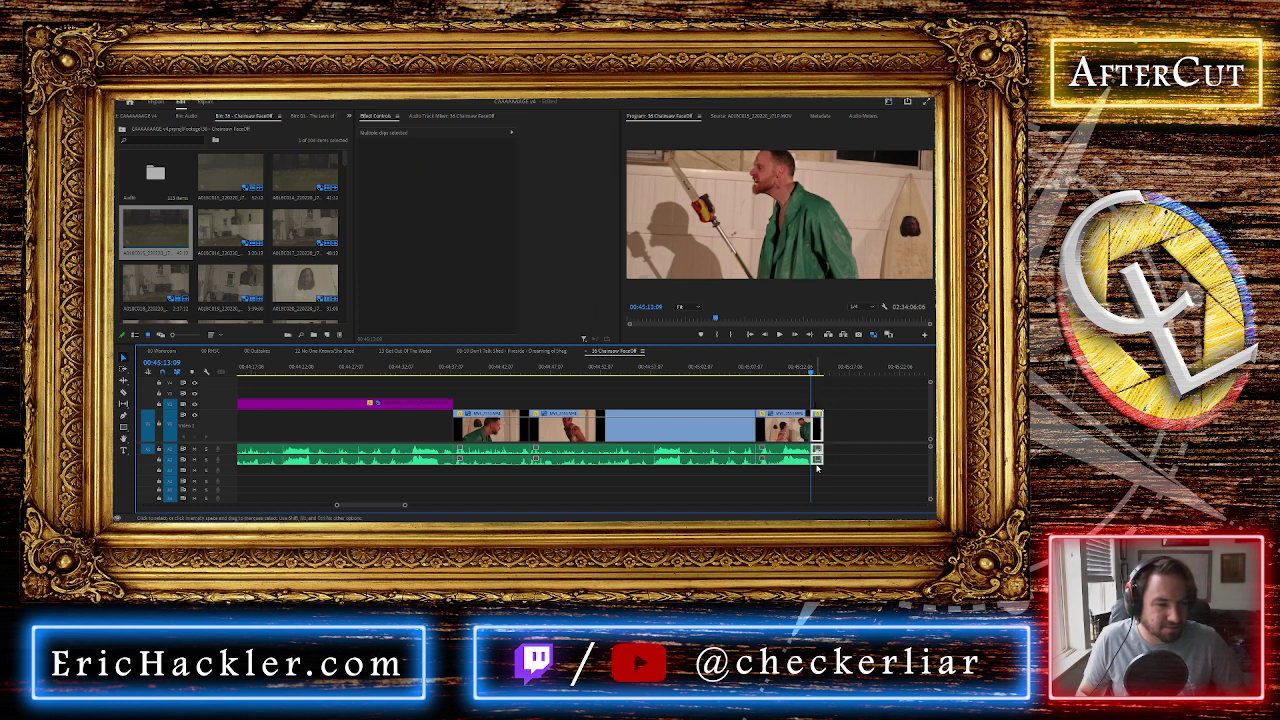
pyautogui.press('Delete')
# Inspect the purple clips near the sequence's end, around 02:29:25, and save the project
pyautogui.scroll(-10, 817, 465)
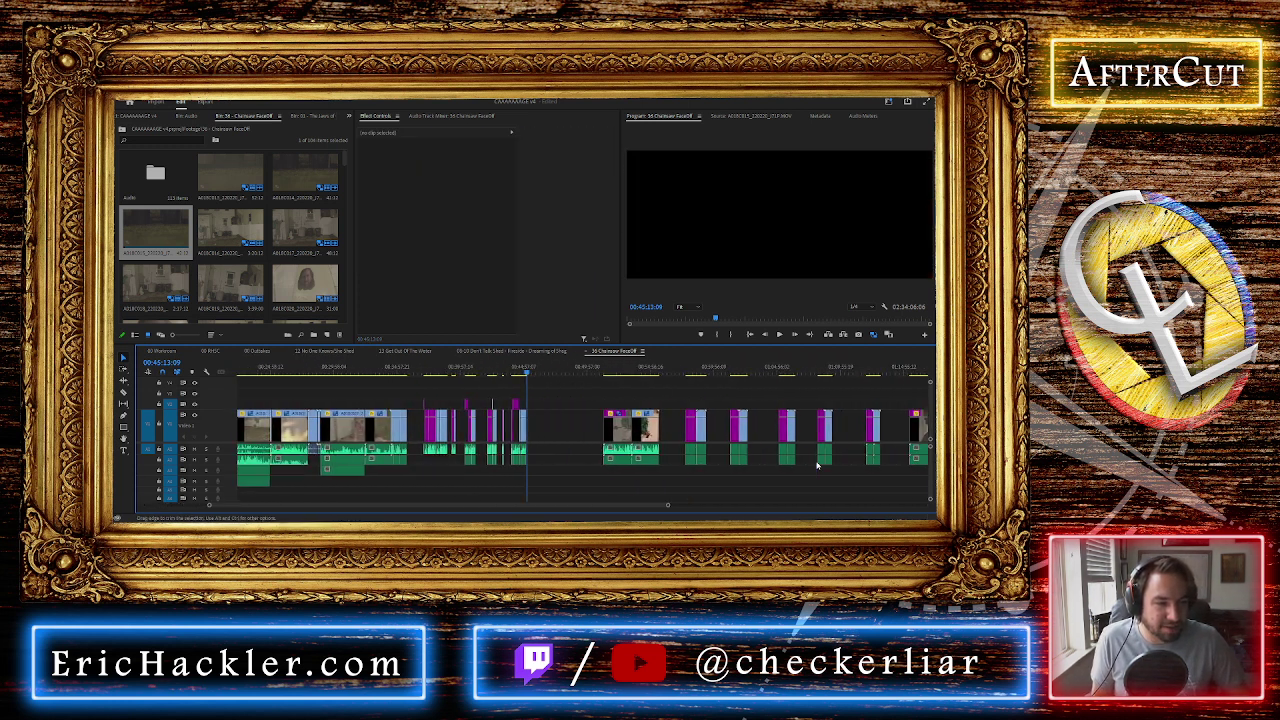
pyautogui.scroll(-10, 817, 465)
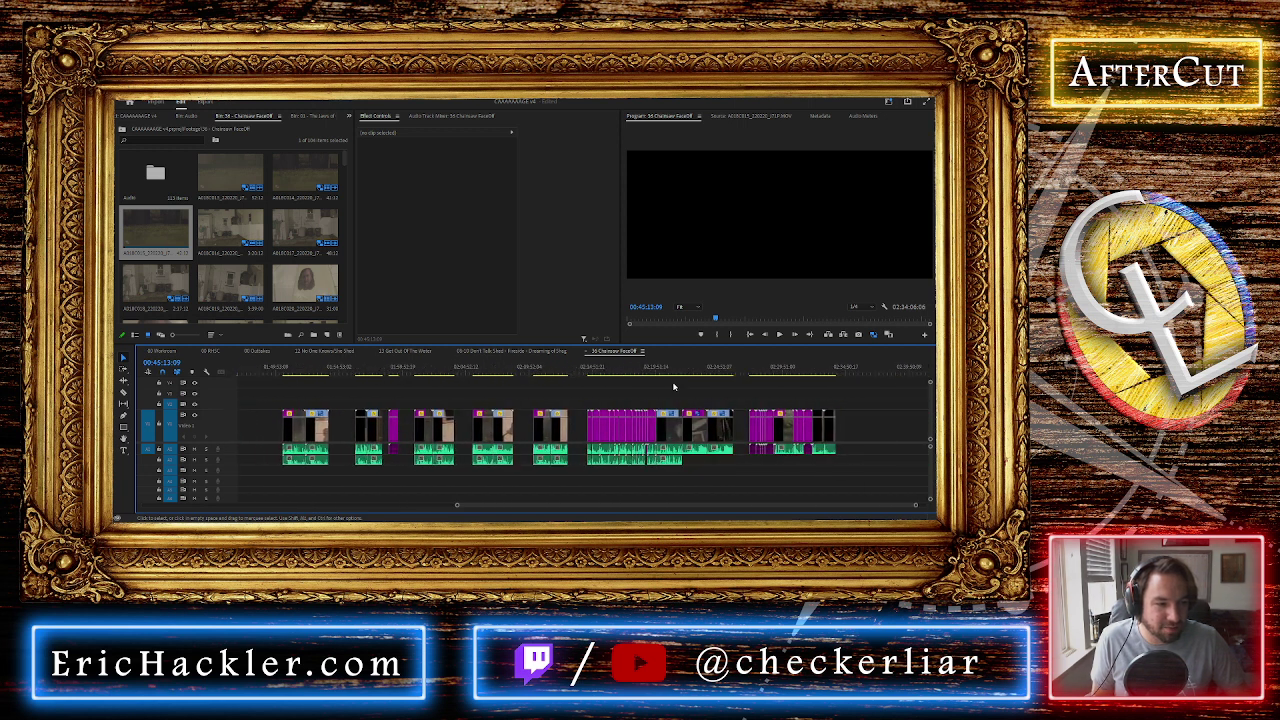
pyautogui.click(770, 369)
pyautogui.scroll(5, 767, 371)
pyautogui.scroll(2, 767, 371)
pyautogui.click(854, 366)
pyautogui.scroll(-2, 810, 383)
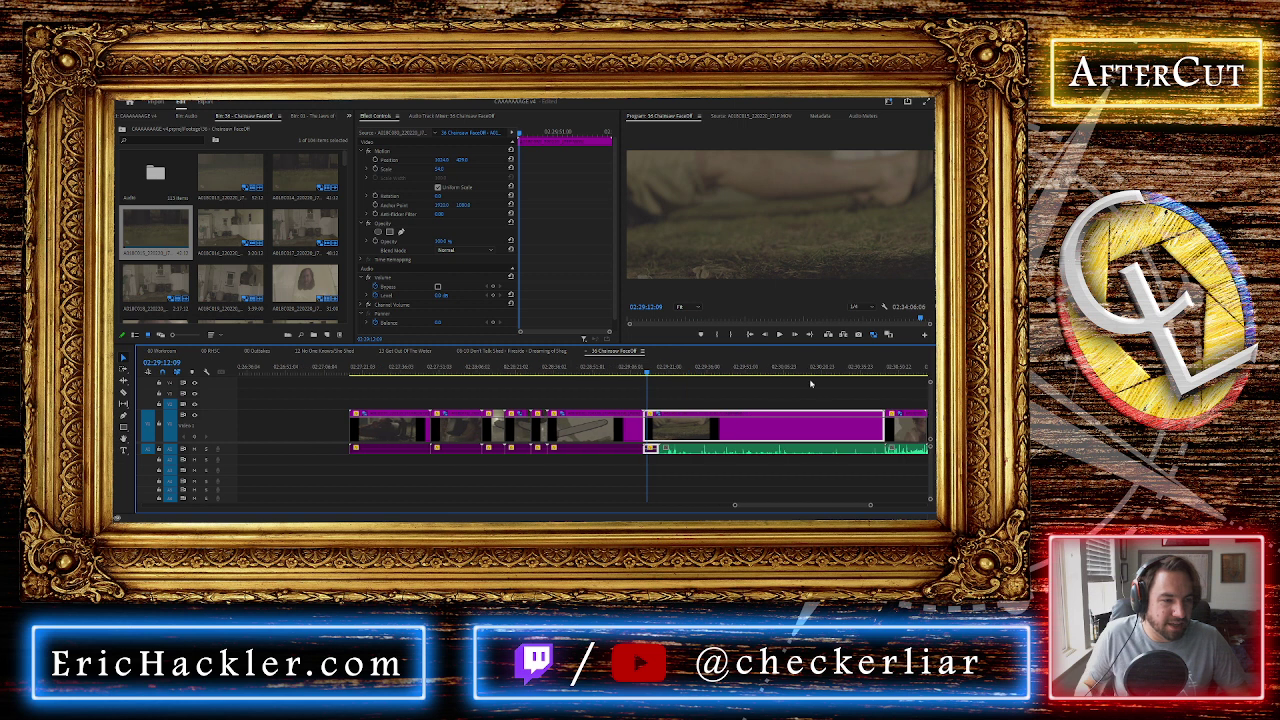
pyautogui.click(681, 370)
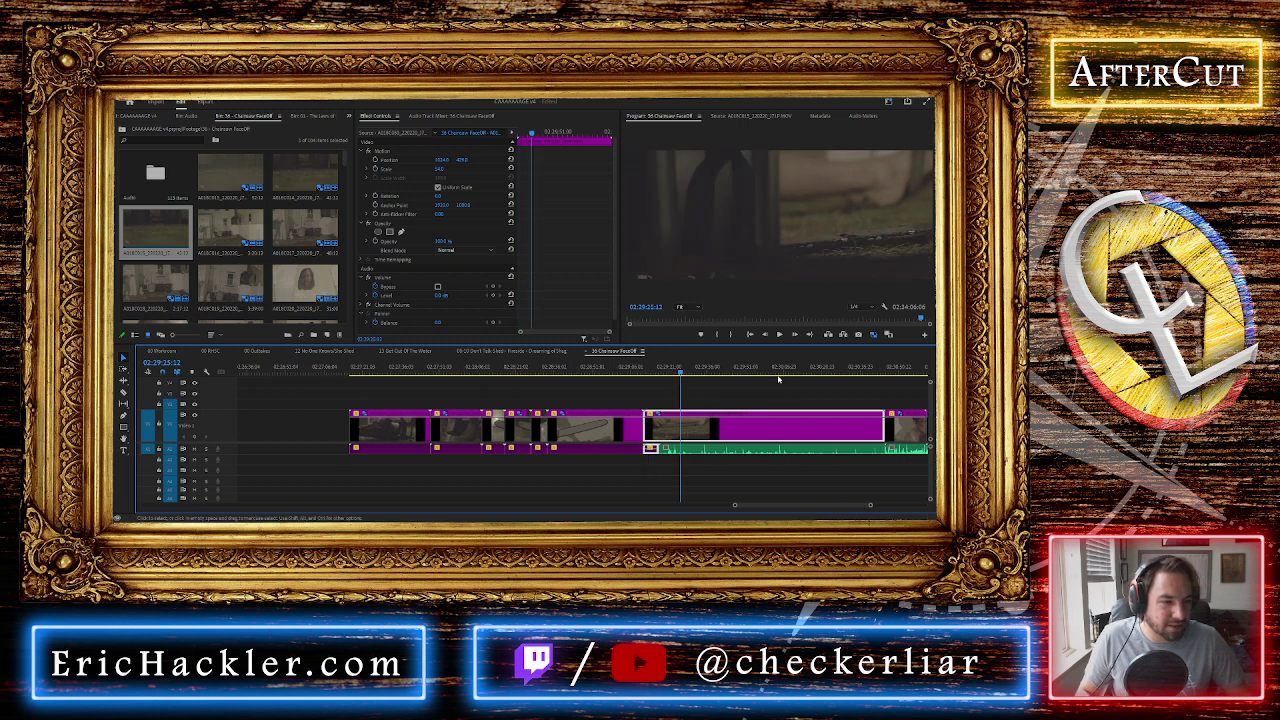
pyautogui.hotkey('ctrl', 's')
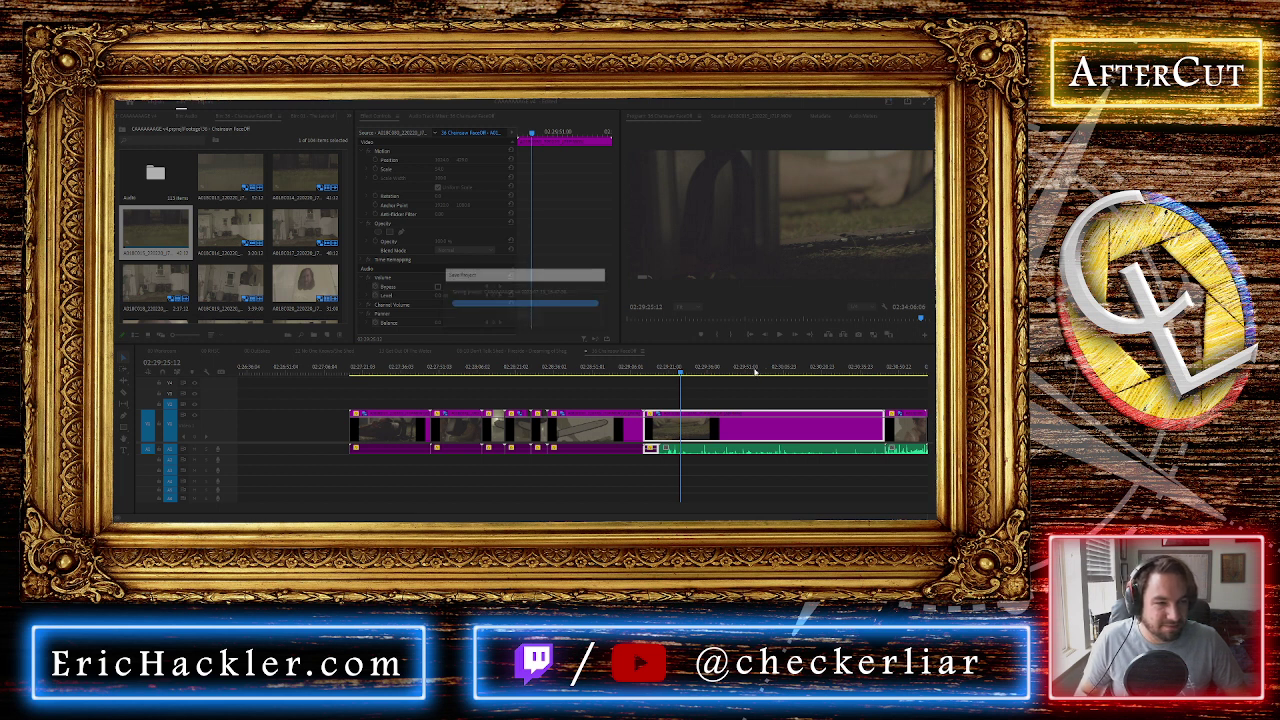
# Examine the dark grass footage up to about 02:29:36 and the layout of the surrounding clip groups
pyautogui.click(762, 370)
pyautogui.moveTo(769, 372); pyautogui.dragTo(694, 372)
pyautogui.press('space')
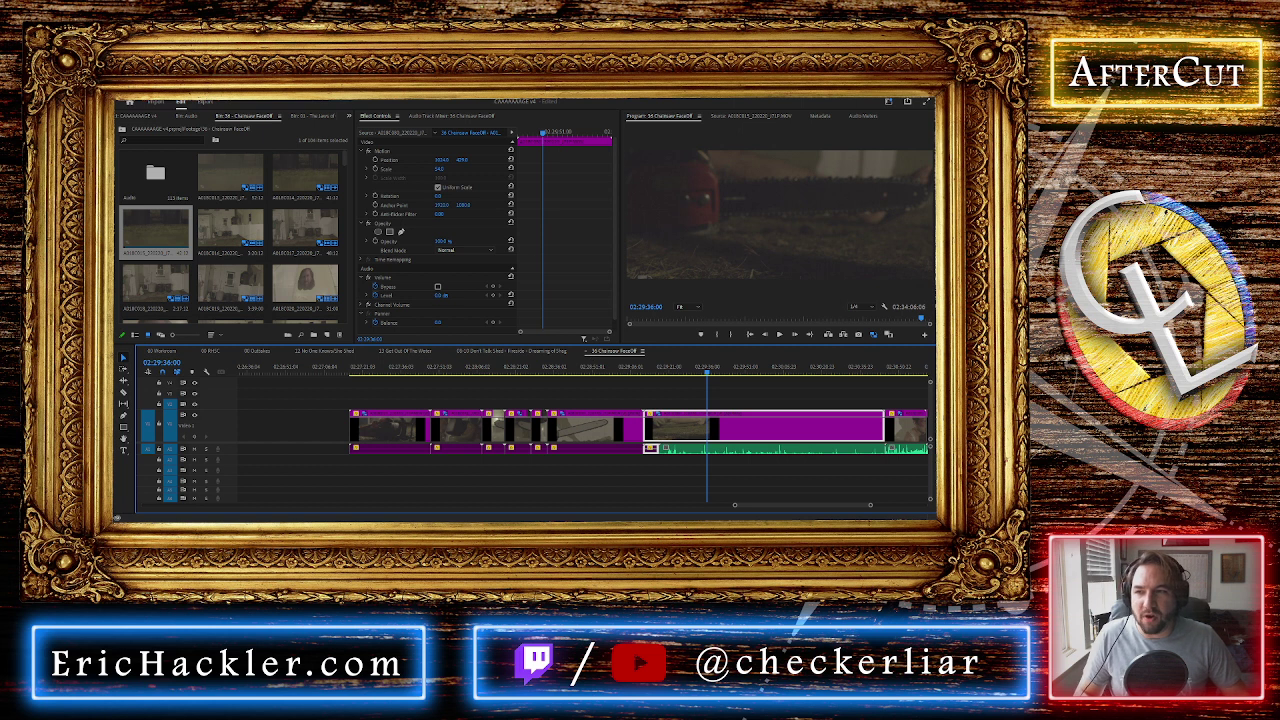
pyautogui.scroll(-5, 586, 407)
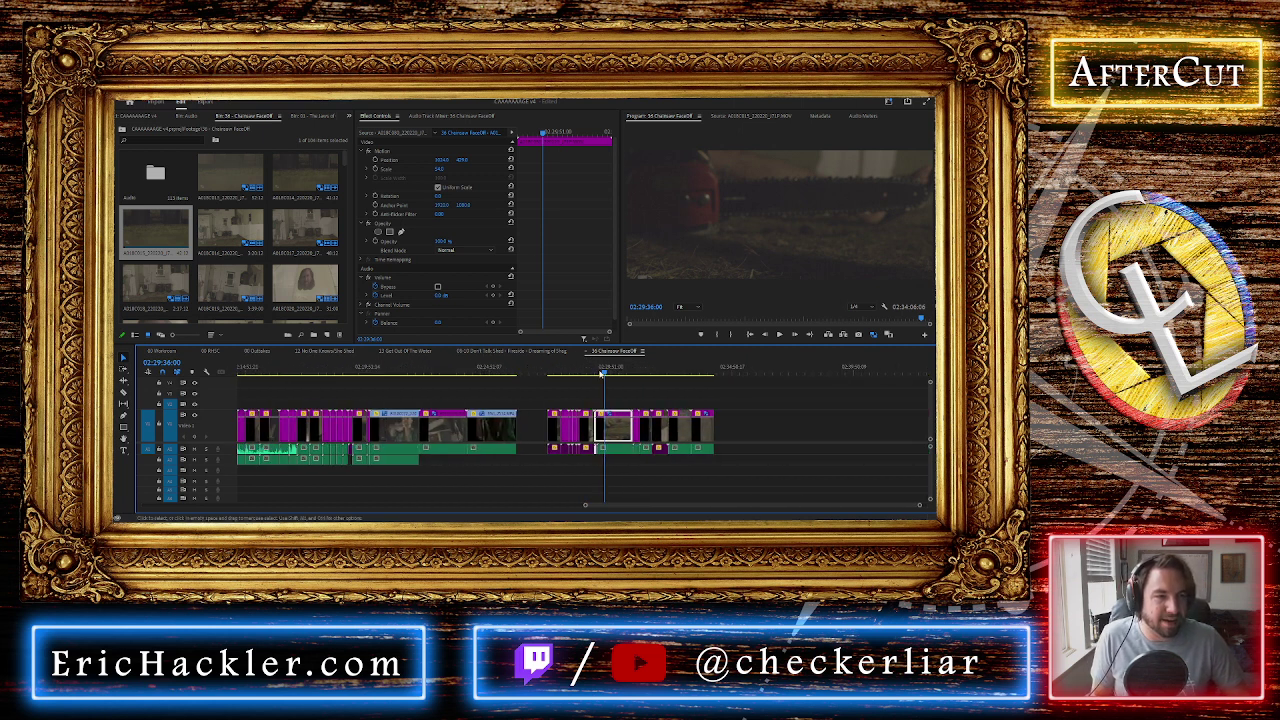
pyautogui.scroll(-2, 510, 448)
pyautogui.scroll(6, 511, 449)
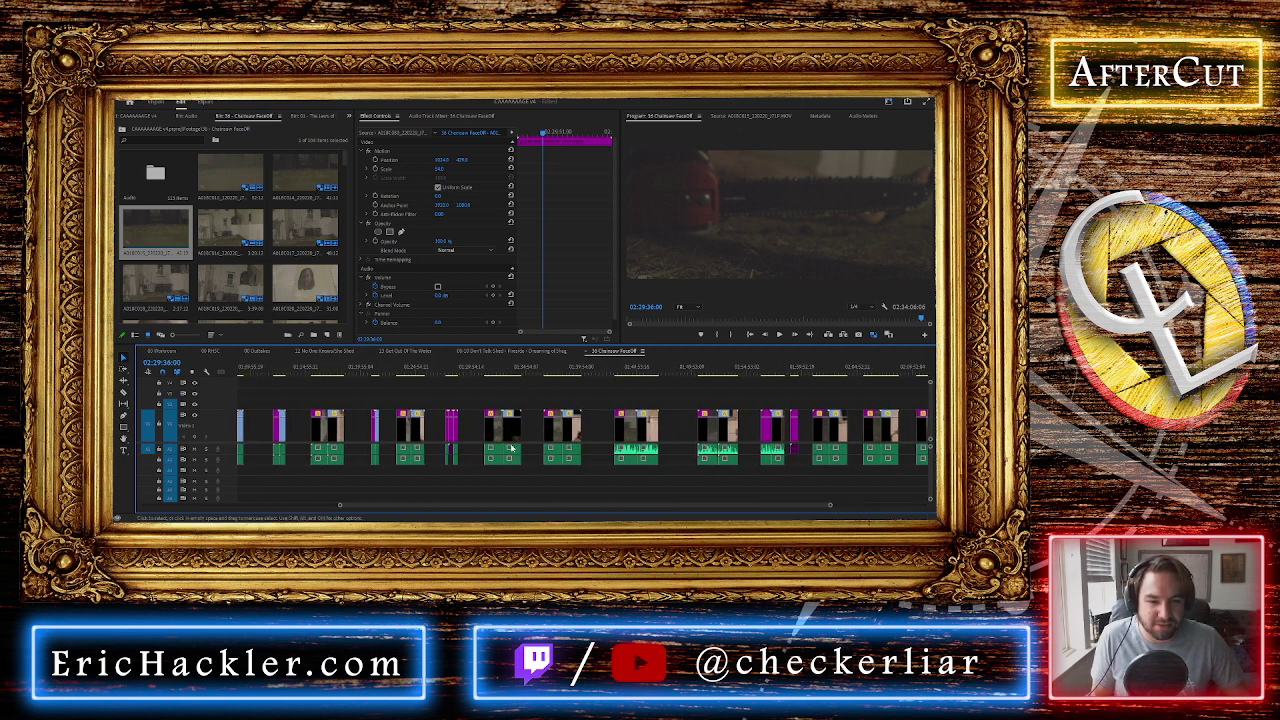
# Return to the next untrimmed purple-and-blue group and play its fire footage from about 00:51:23:17
pyautogui.click(568, 370)
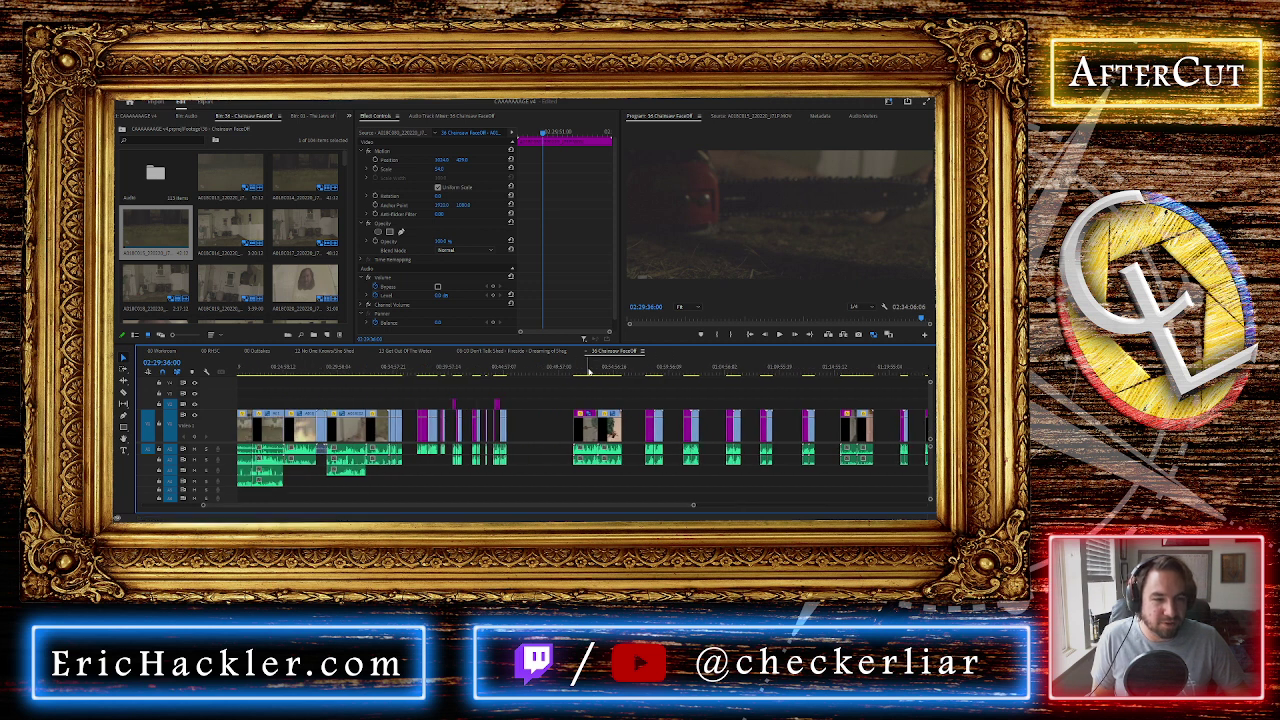
pyautogui.scroll(3, 568, 372)
pyautogui.click(531, 372)
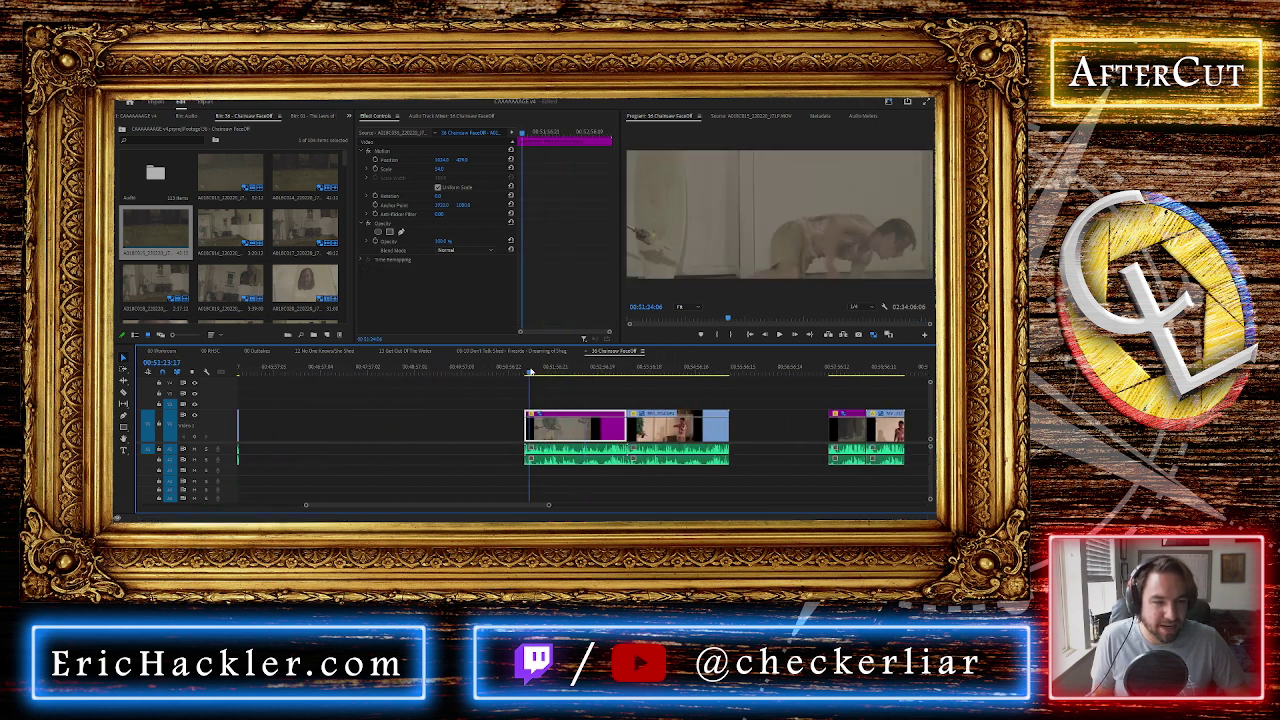
pyautogui.scroll(-2, 531, 372)
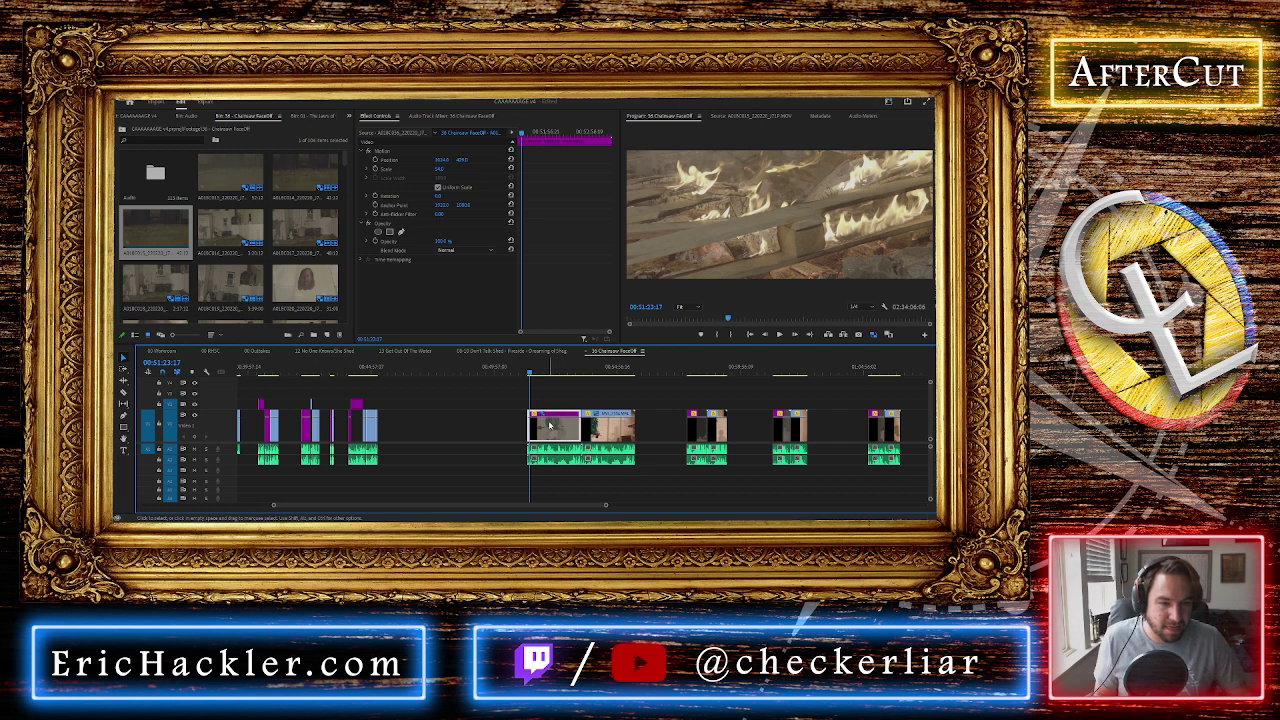
pyautogui.scroll(2, 553, 420)
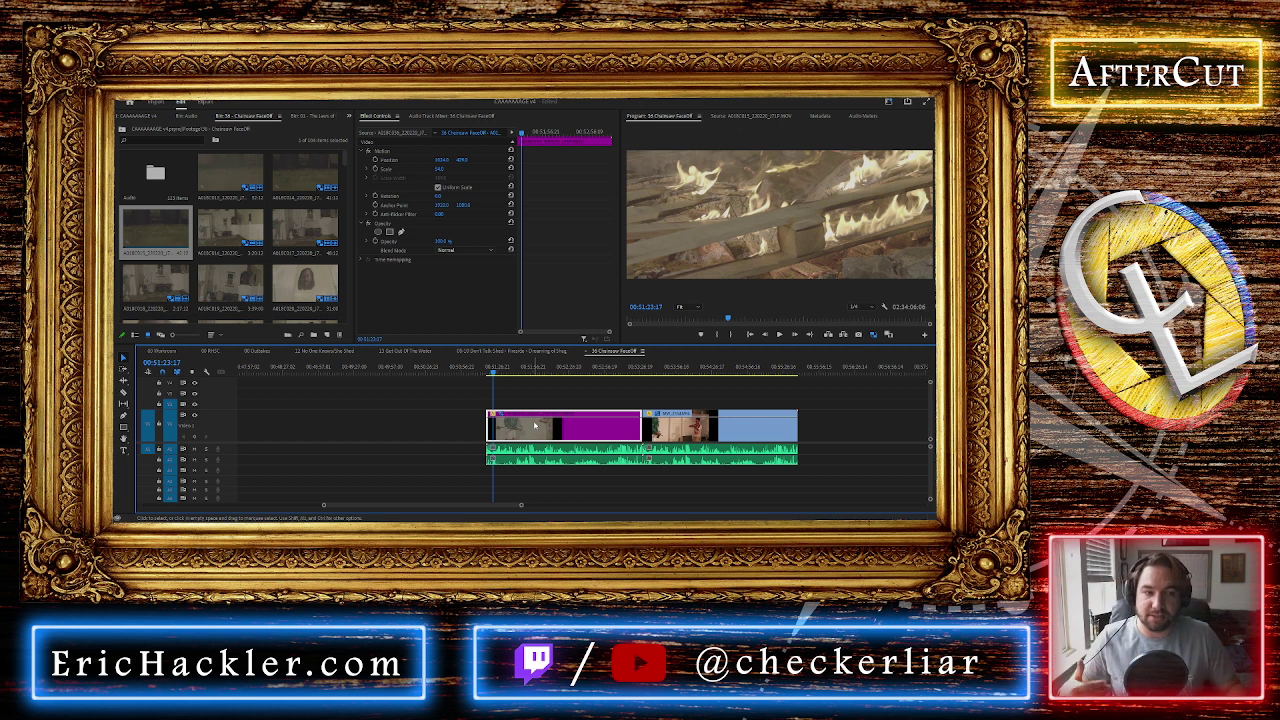
pyautogui.press('space')
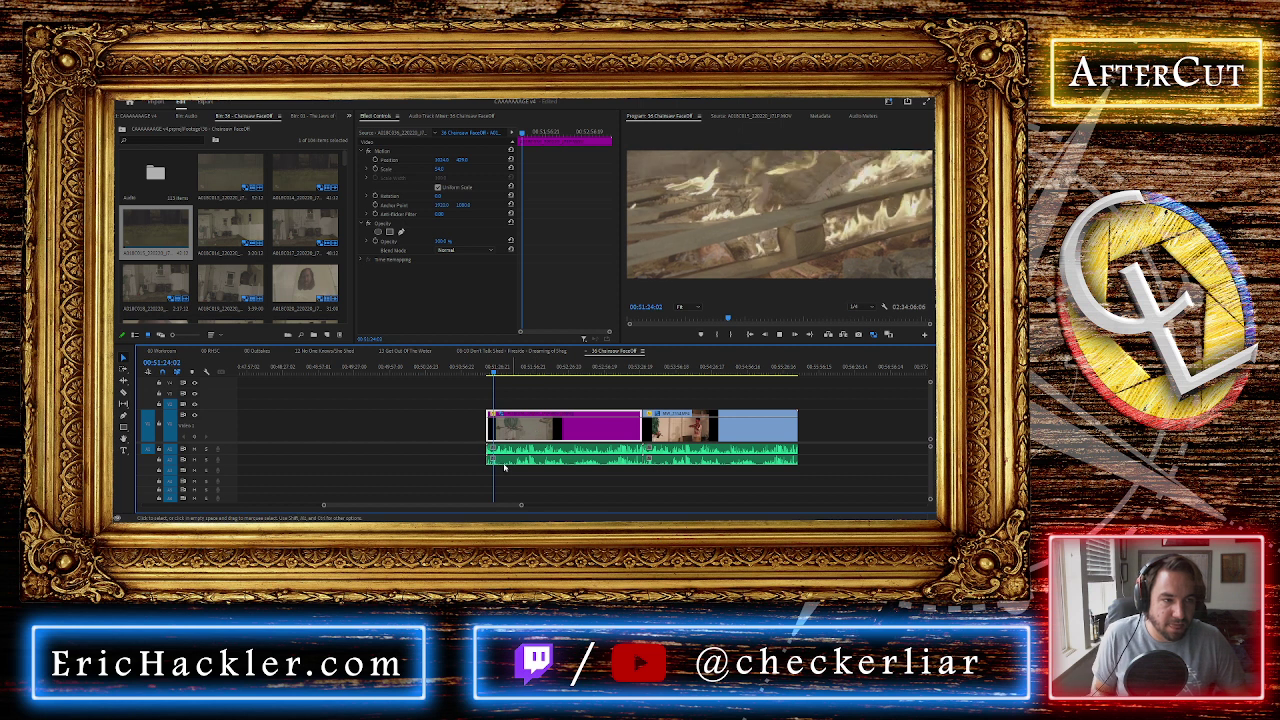
# Review the start of the group's purple clip, split it at about 00:51:19:15 and delete the part before the cut
pyautogui.scroll(3, 498, 426)
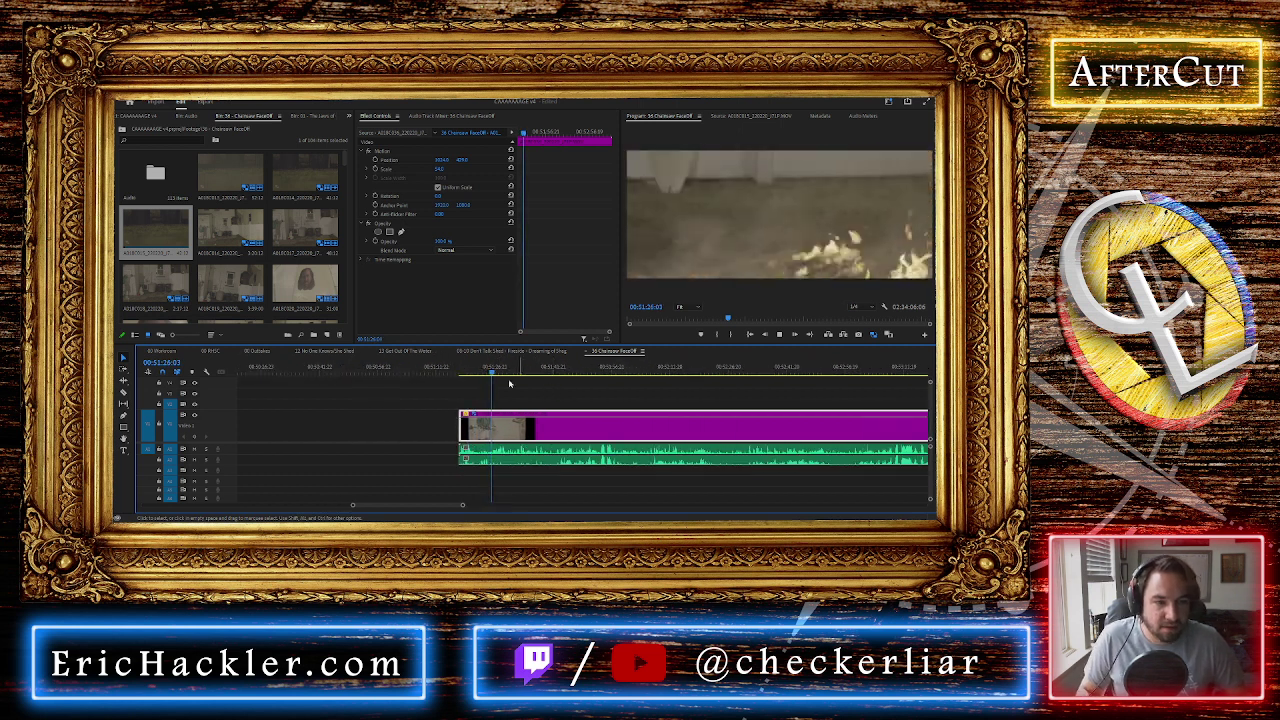
pyautogui.click(461, 373)
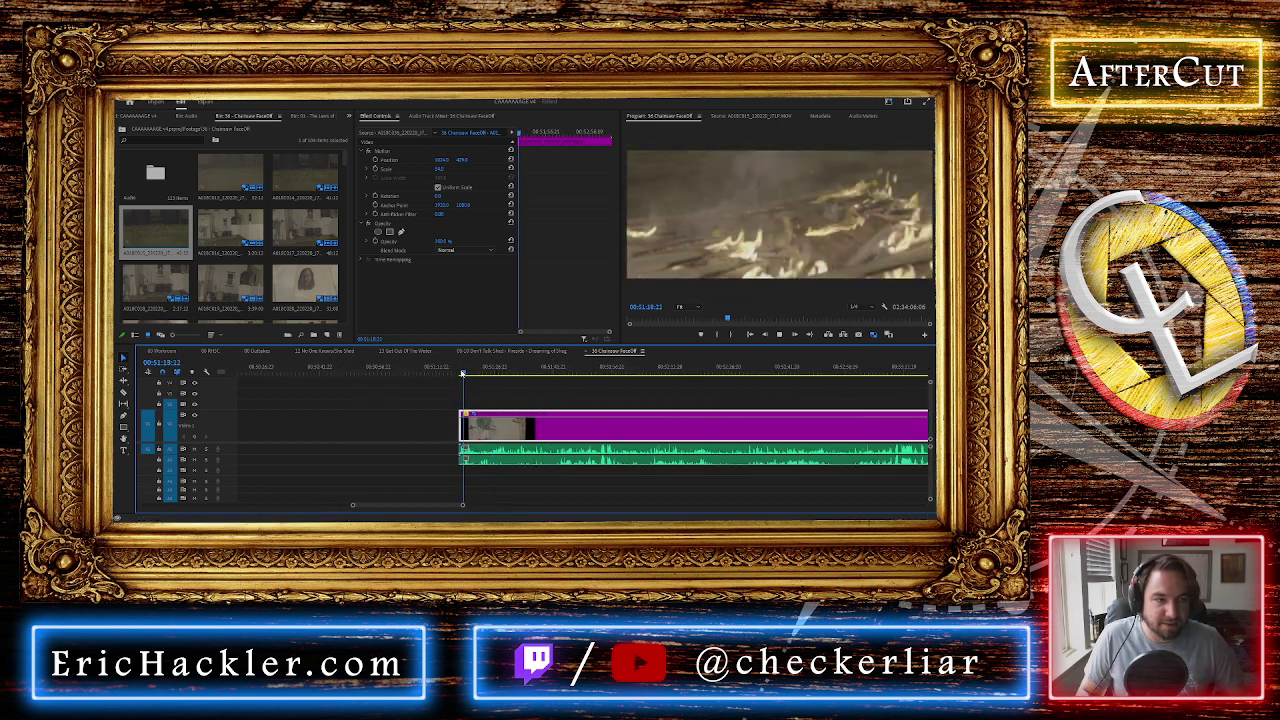
pyautogui.press('space')
pyautogui.scroll(4, 462, 400)
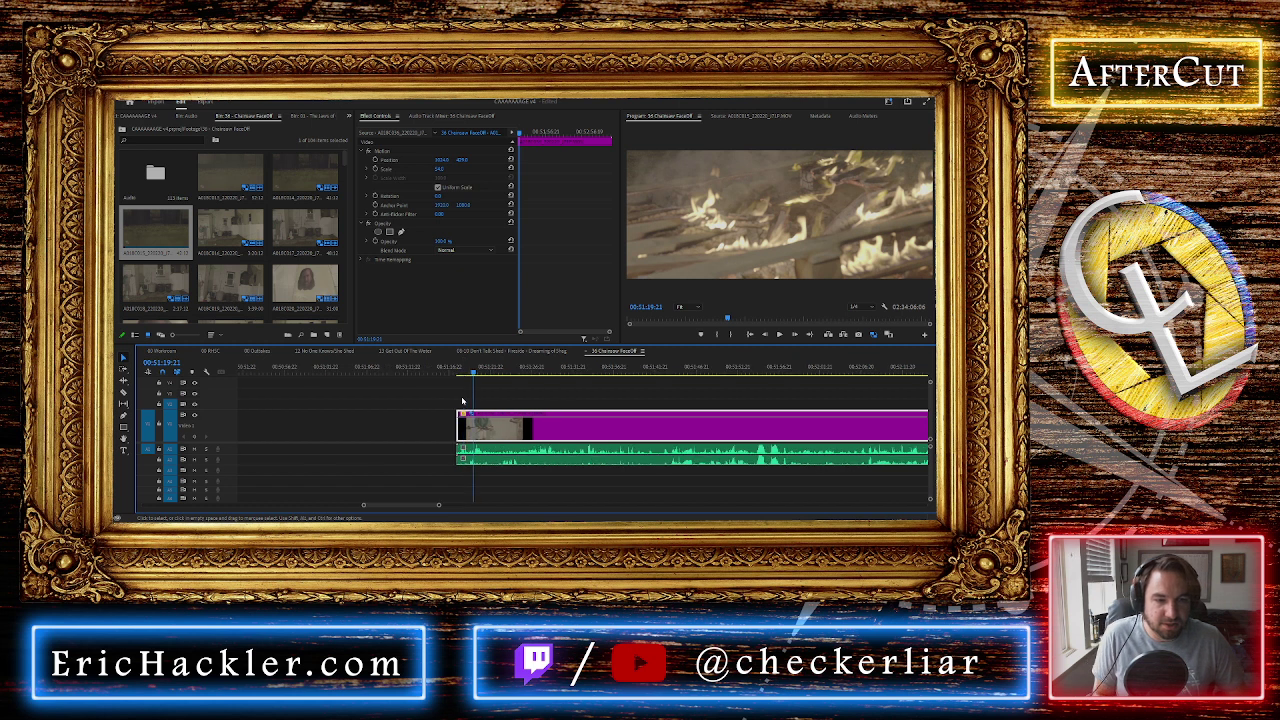
pyautogui.click(487, 372)
pyautogui.press('space')
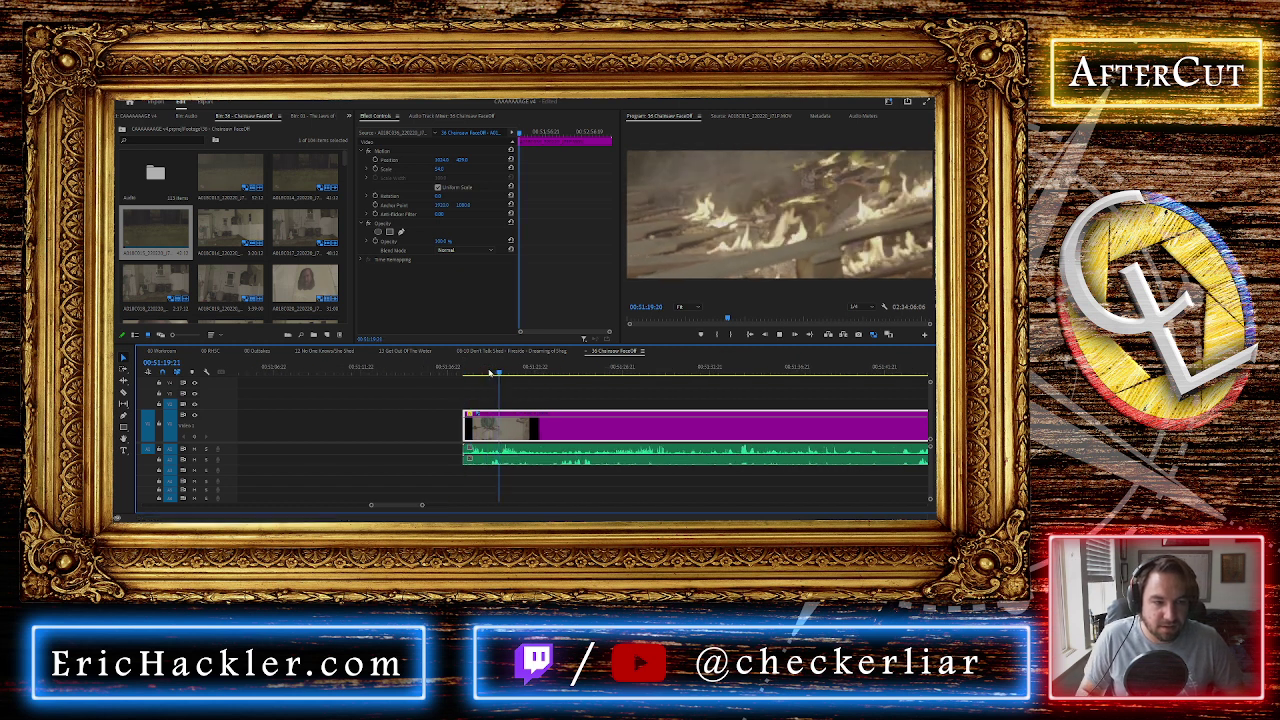
pyautogui.click(468, 372)
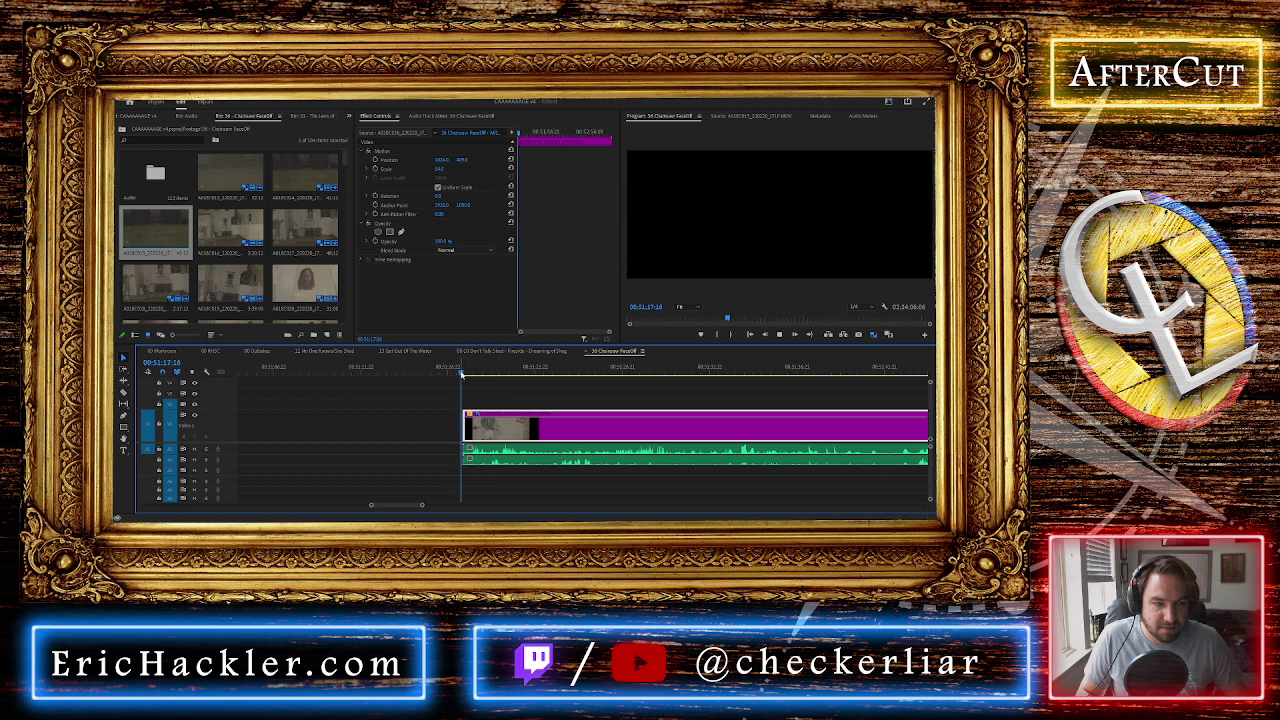
pyautogui.press('space')
pyautogui.hotkey('ctrl', 'k')
pyautogui.moveTo(461, 397); pyautogui.dragTo(479, 468)
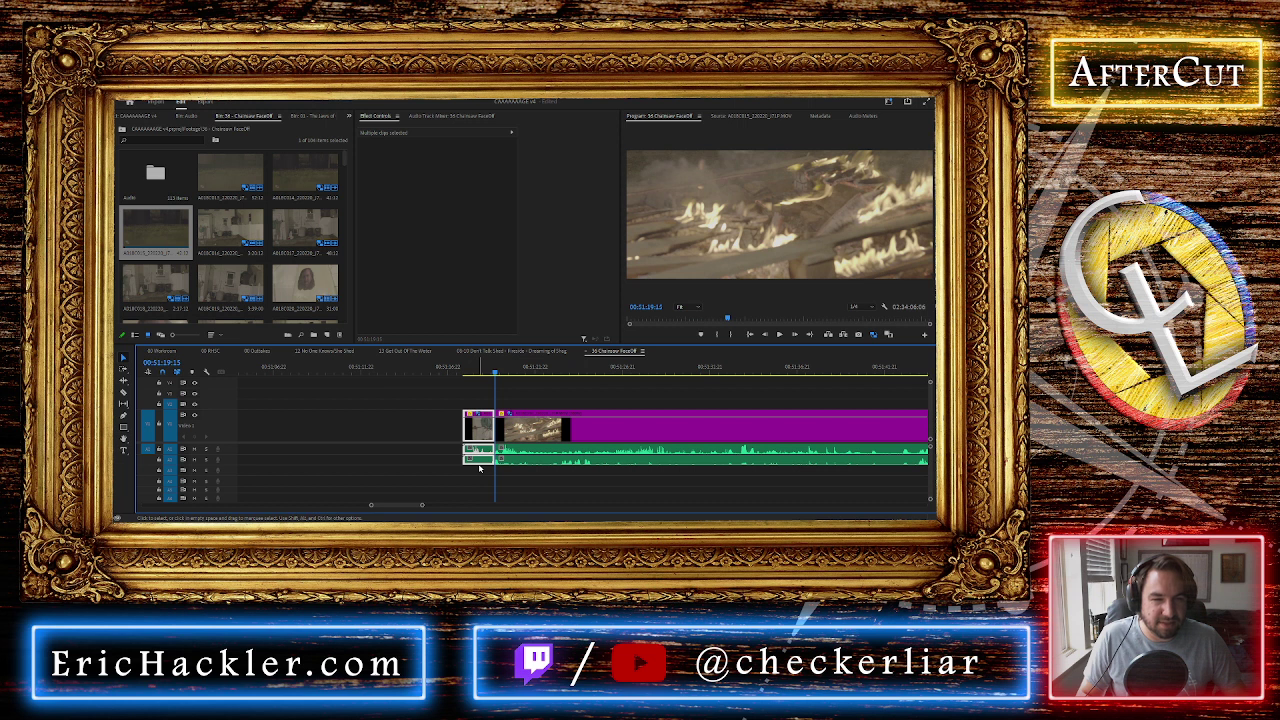
# Review the fire footage at the start of the group's purple clip and split the clip at about 00:51:25:16
pyautogui.press('space')
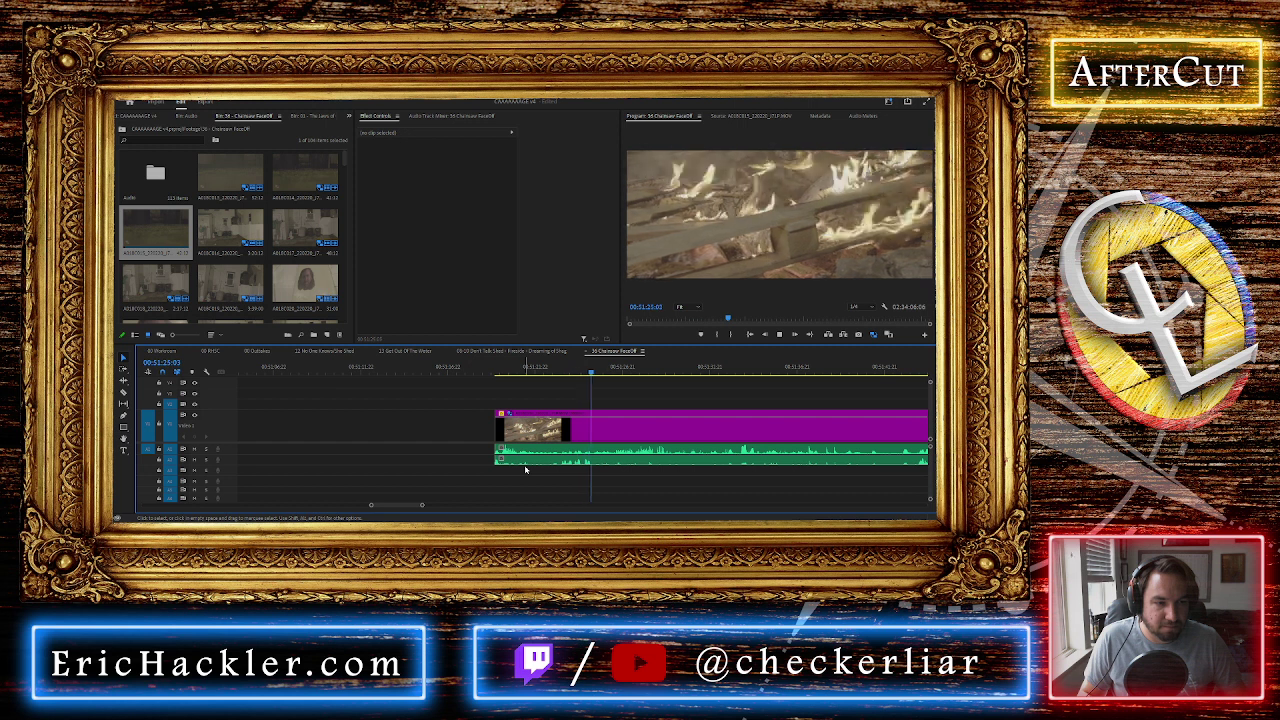
pyautogui.press('space')
pyautogui.hotkey('shift', 'Left')
pyautogui.hotkey('shift', 'Left')
pyautogui.hotkey('shift', 'Left')
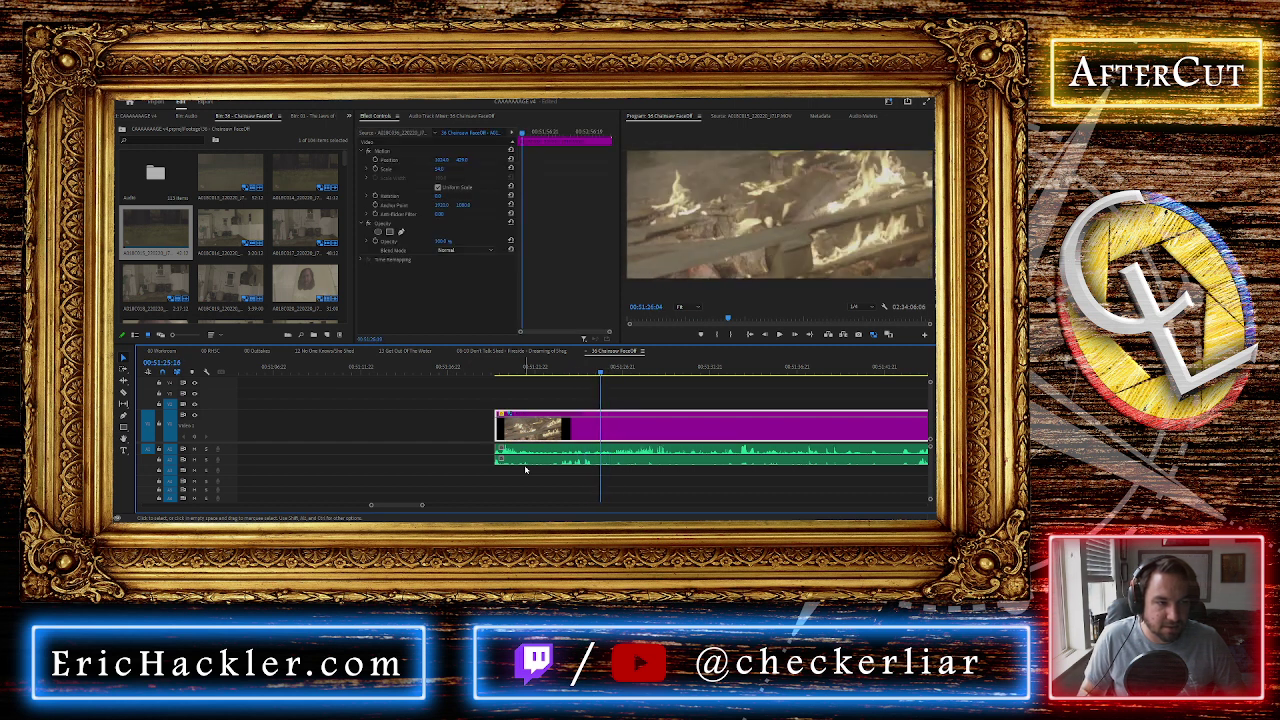
pyautogui.press('Right')
pyautogui.press('Right')
pyautogui.press('Right')
pyautogui.press('Right')
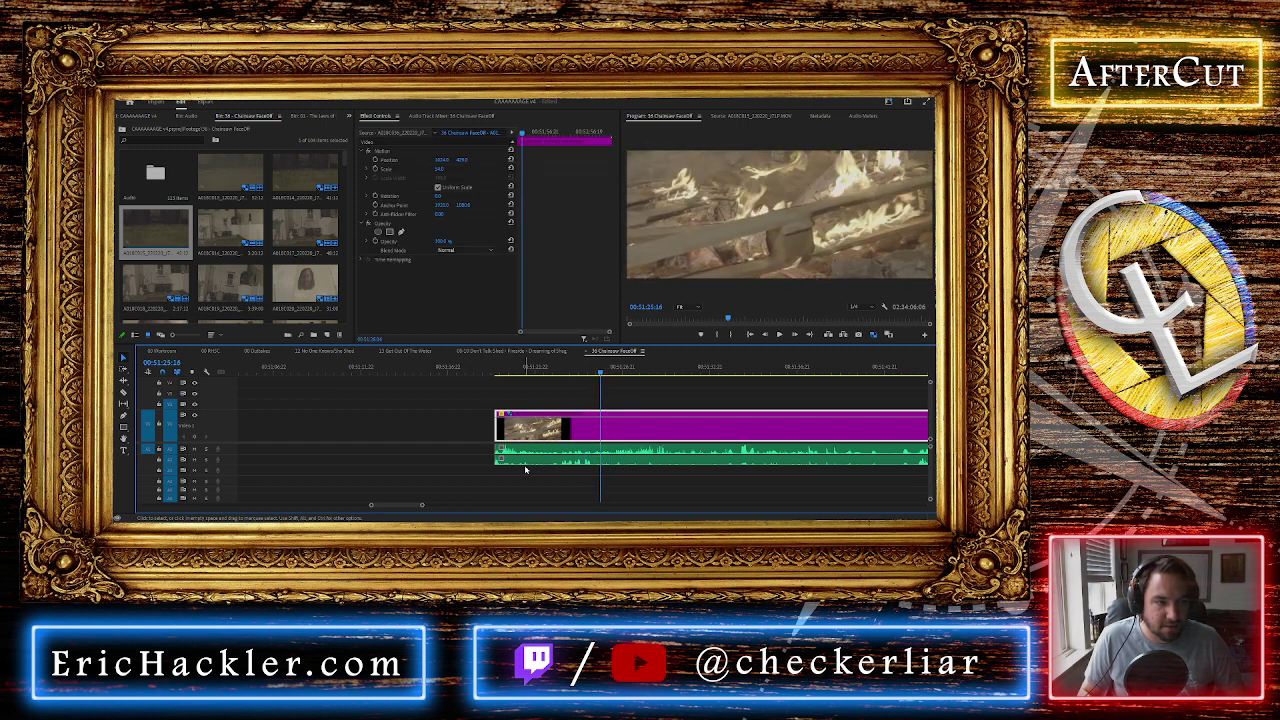
pyautogui.hotkey('ctrl', 'k')
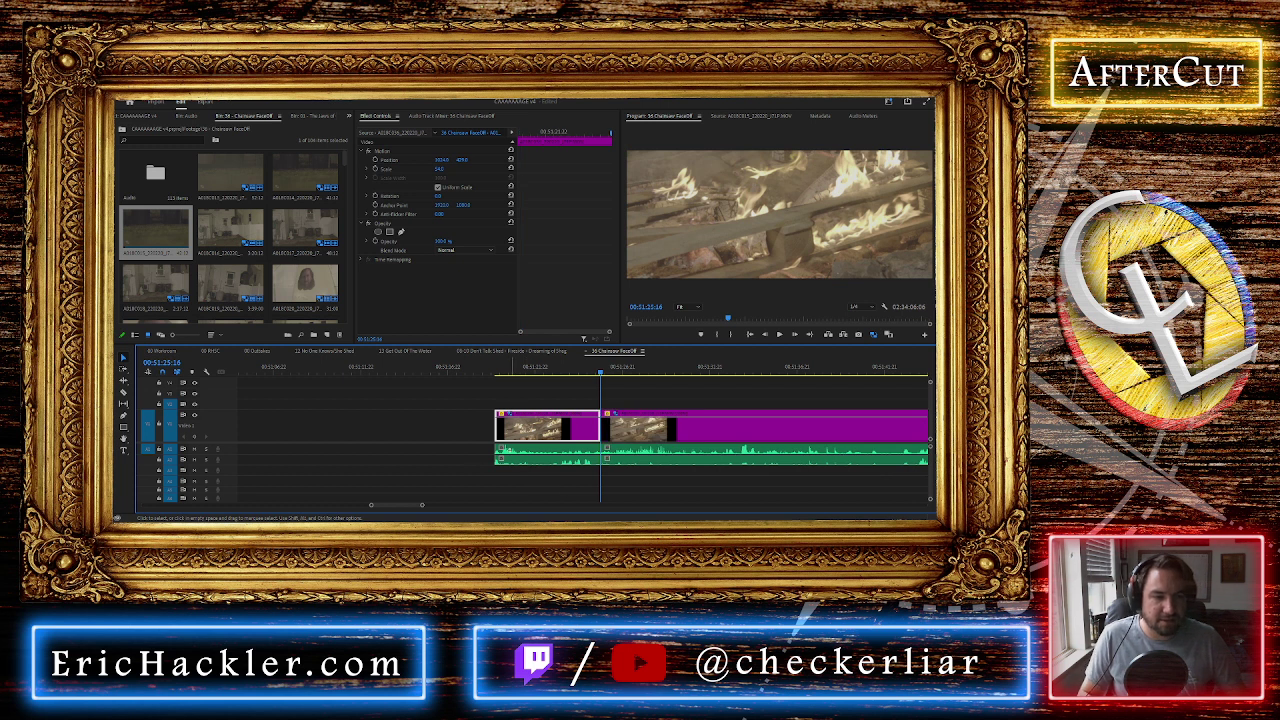
pyautogui.moveTo(466, 470); pyautogui.dragTo(551, 385)
pyautogui.click(566, 401)
pyautogui.scroll(-6, 566, 401)
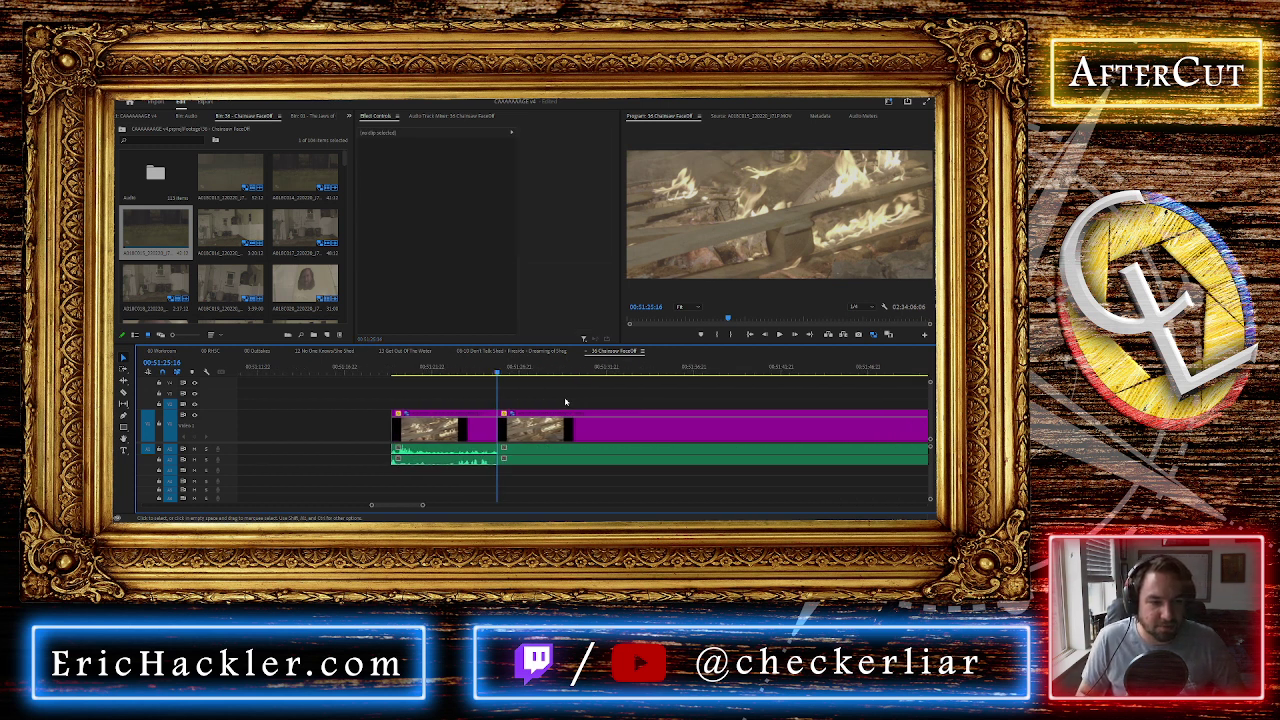
# Split the purple clip at about 00:51:43:16, delete the part back to the fire shot and close the gap
pyautogui.press('space')
pyautogui.moveTo(468, 372); pyautogui.dragTo(497, 381)
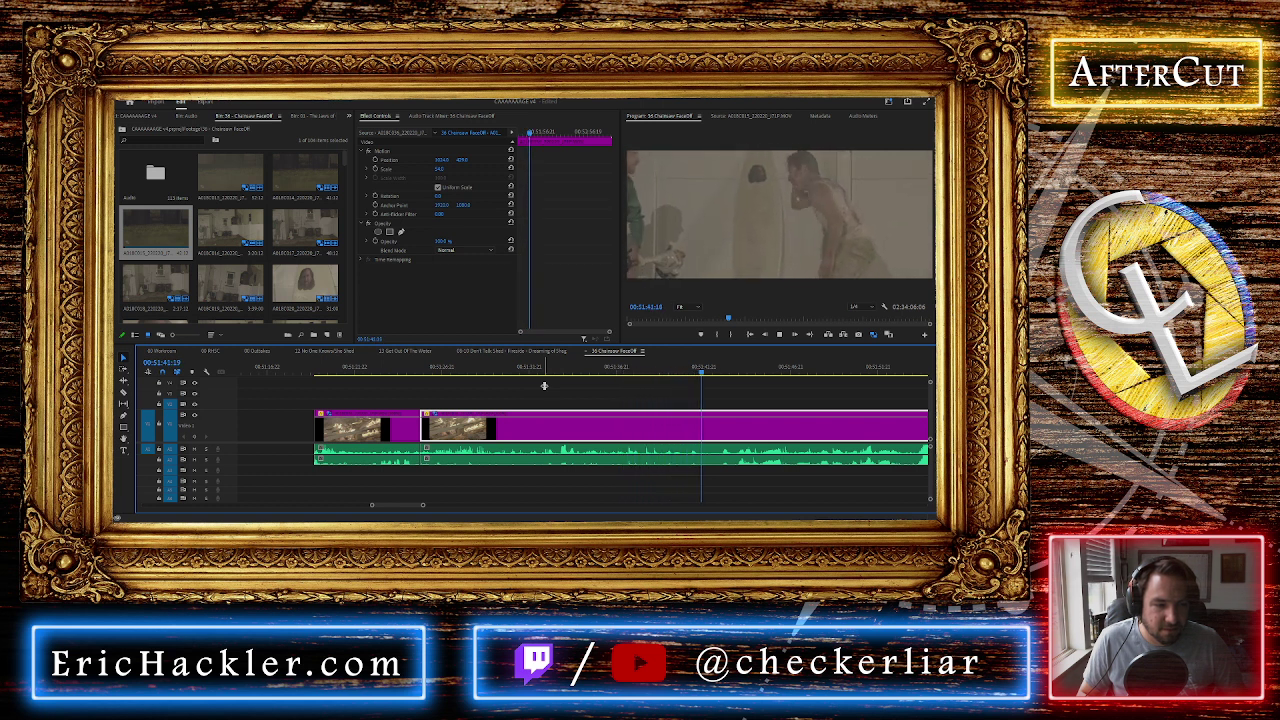
pyautogui.press('space')
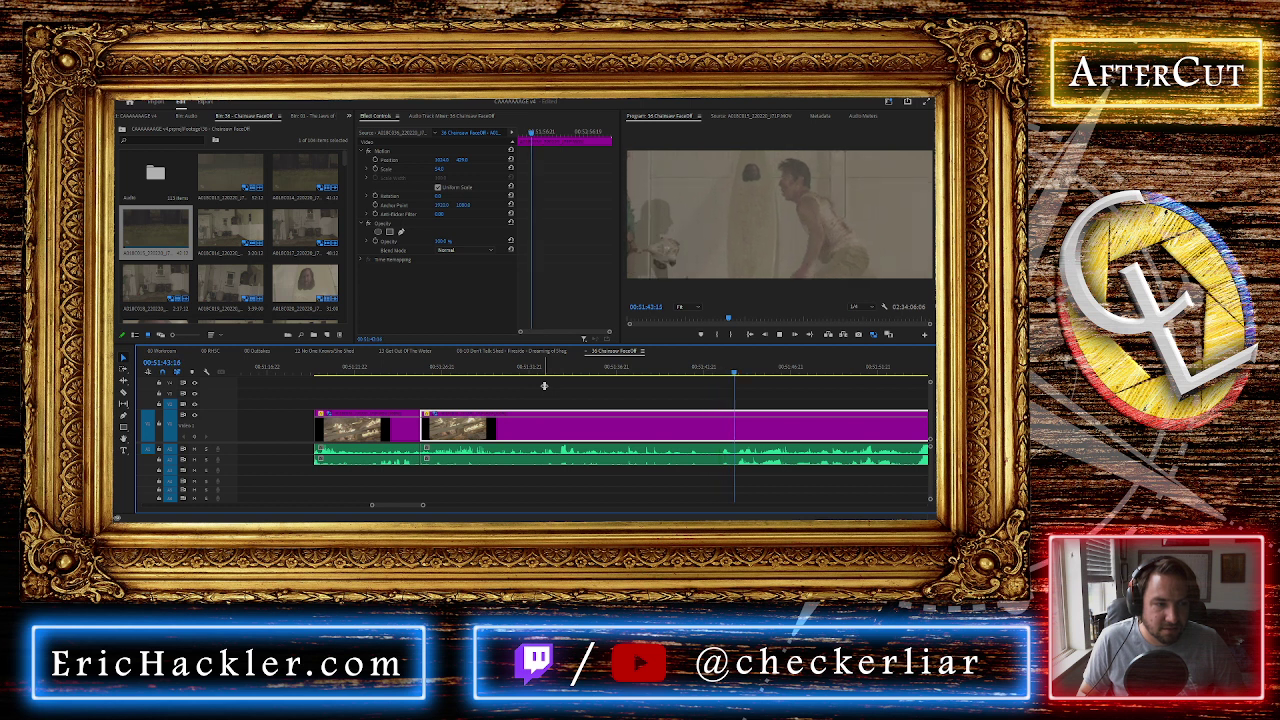
pyautogui.hotkey('ctrl', 'k')
pyautogui.press('Delete')
pyautogui.click(601, 430)
pyautogui.press('Delete')
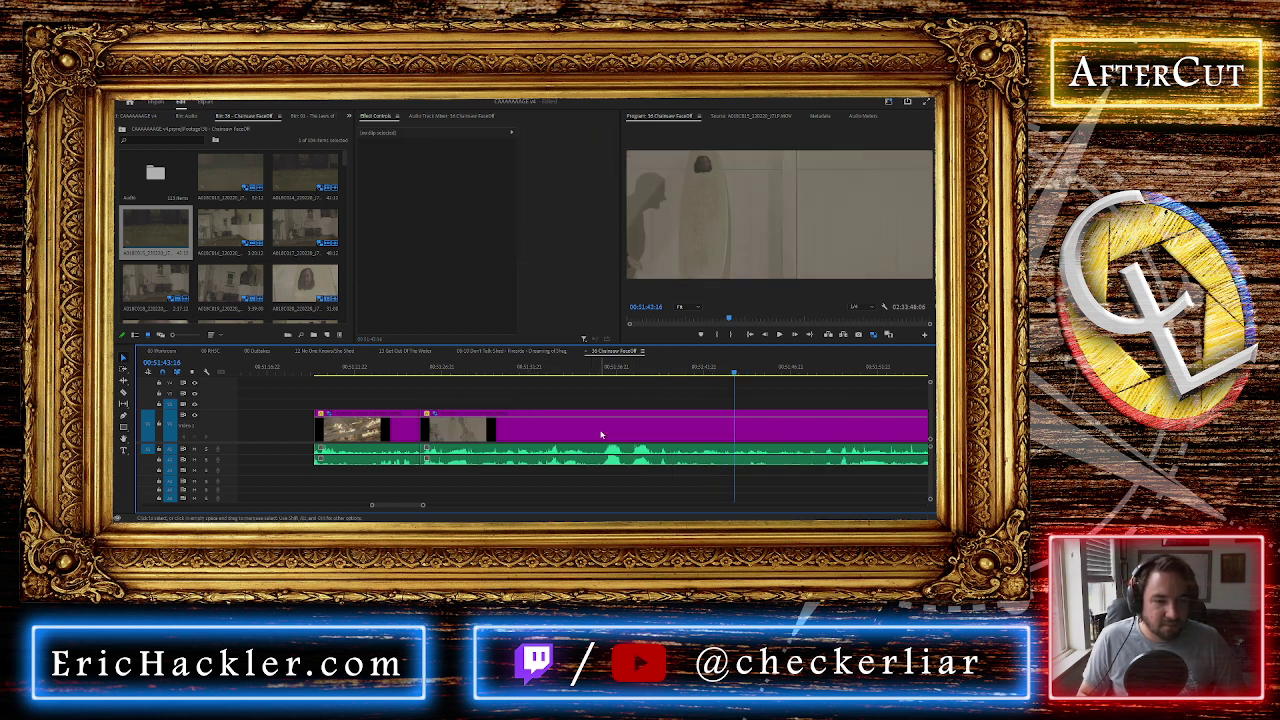
# Review the chainsaw take after the fire shot and split the purple clip at about 00:51:38:12
pyautogui.click(419, 367)
pyautogui.press('space')
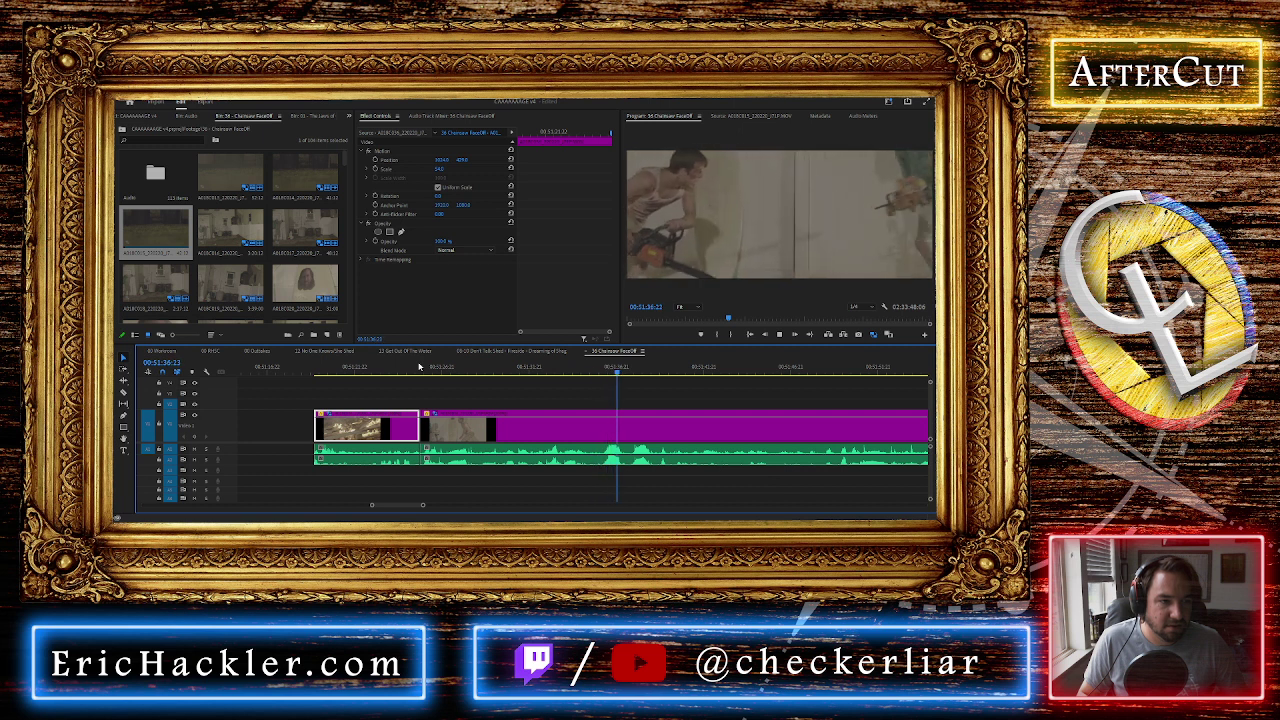
pyautogui.press('space')
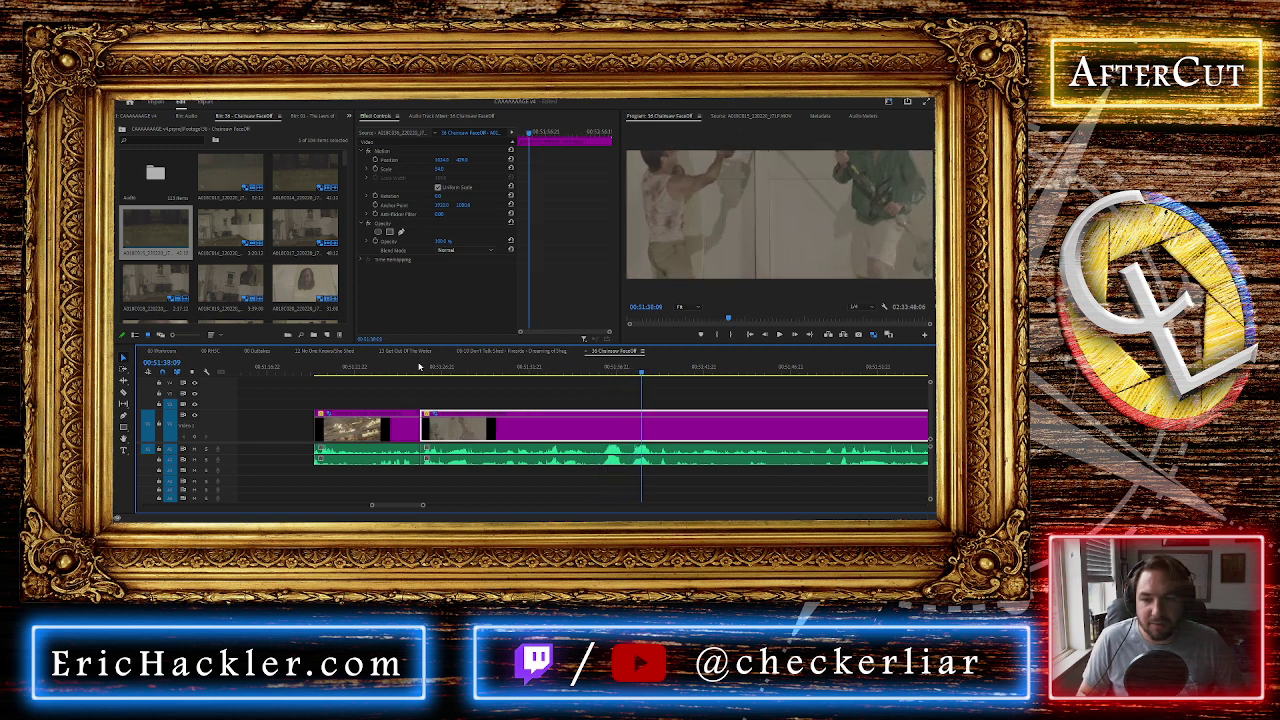
pyautogui.click(595, 372)
pyautogui.press('space')
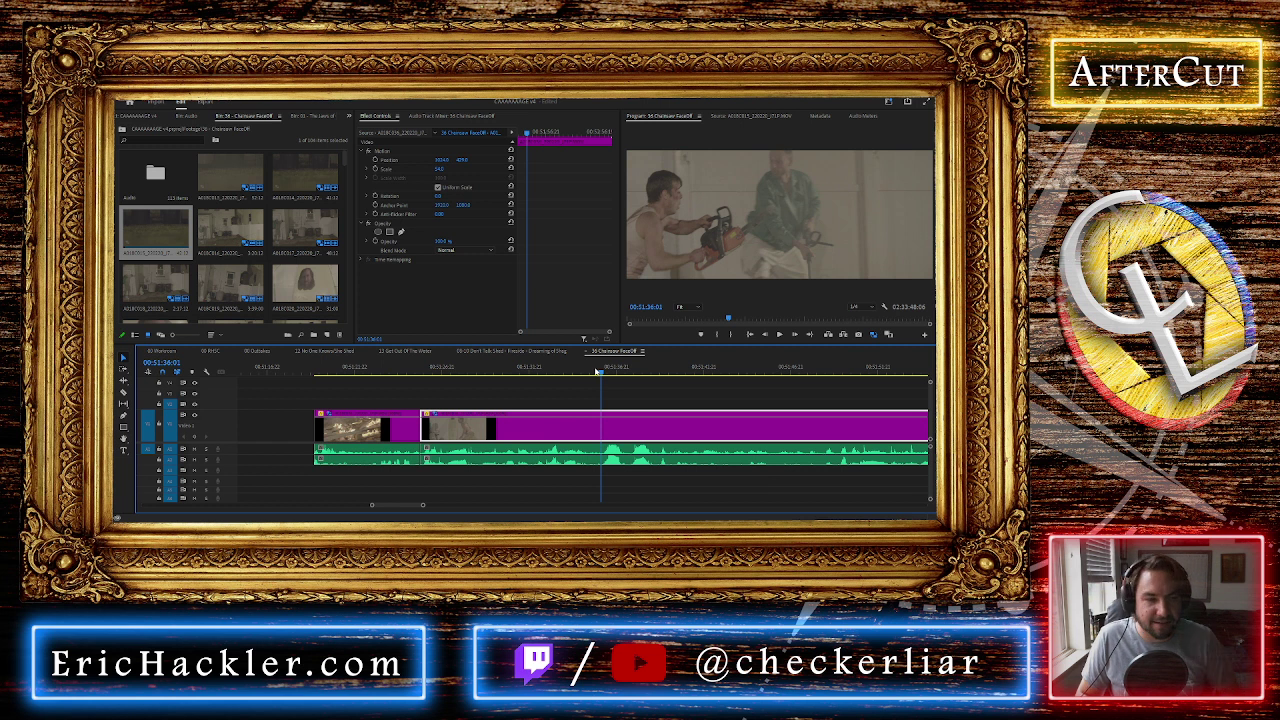
pyautogui.click(560, 372)
pyautogui.press('space')
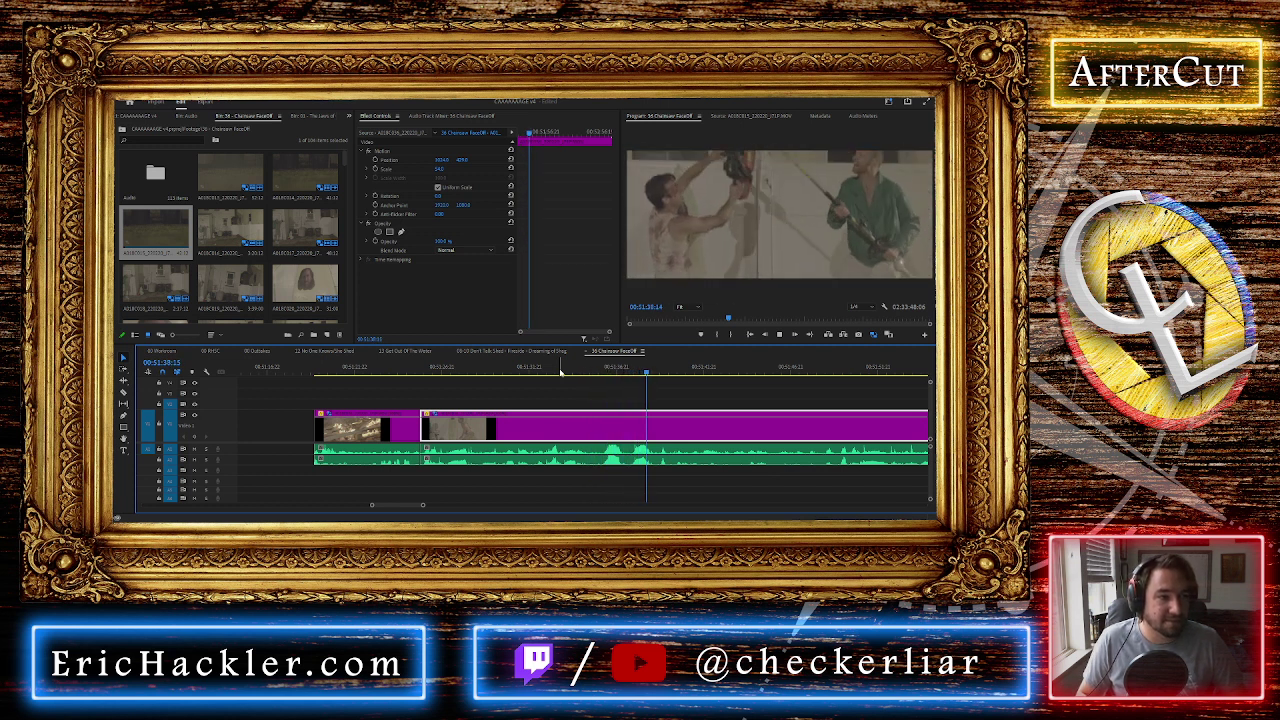
pyautogui.click(637, 372)
pyautogui.moveTo(637, 372); pyautogui.dragTo(644, 372)
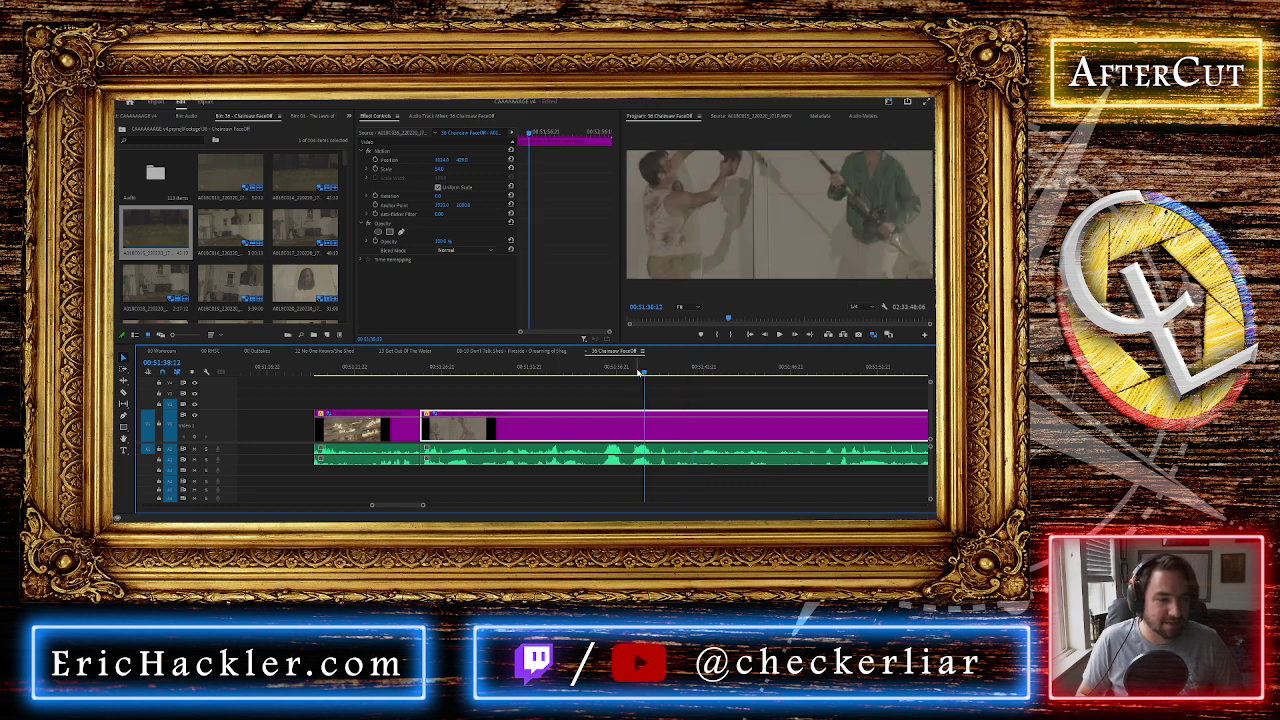
pyautogui.hotkey('ctrl', 'k')
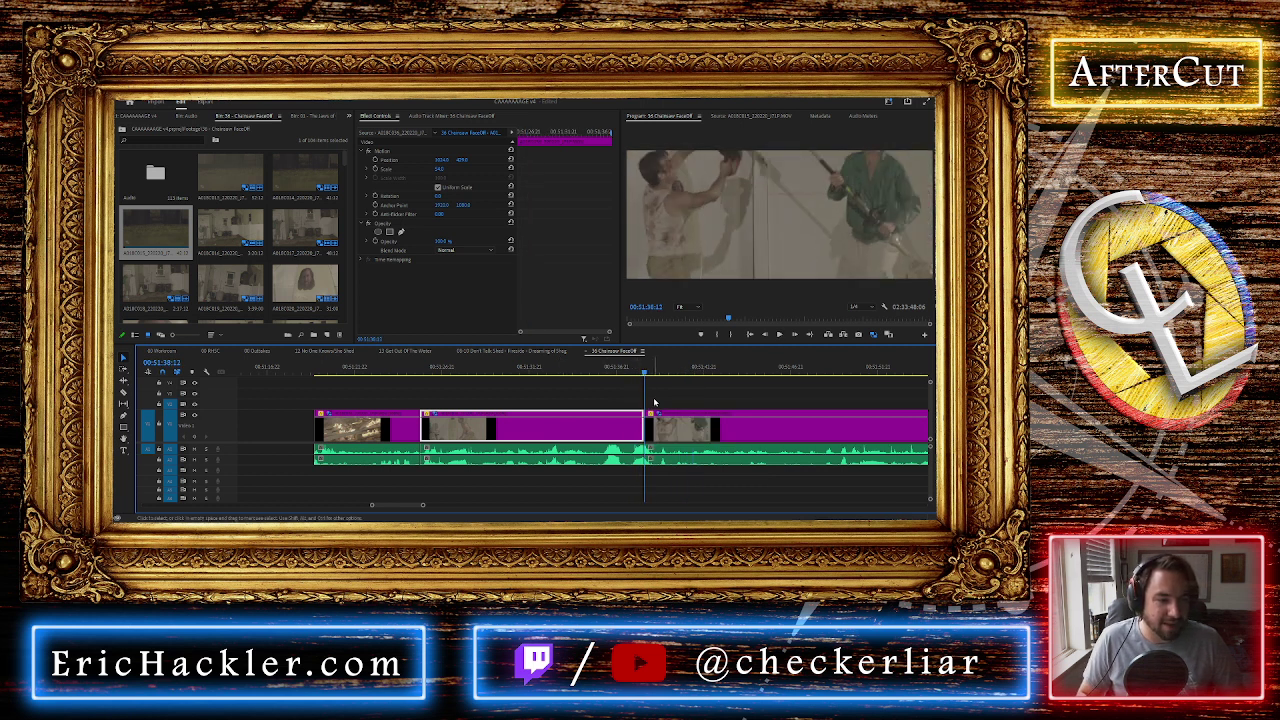
# Split the remaining purple clip at about 00:51:49:14, delete the part back to the previous cut and close the gap
pyautogui.press('space')
pyautogui.click(696, 372)
pyautogui.moveTo(711, 370); pyautogui.dragTo(830, 366)
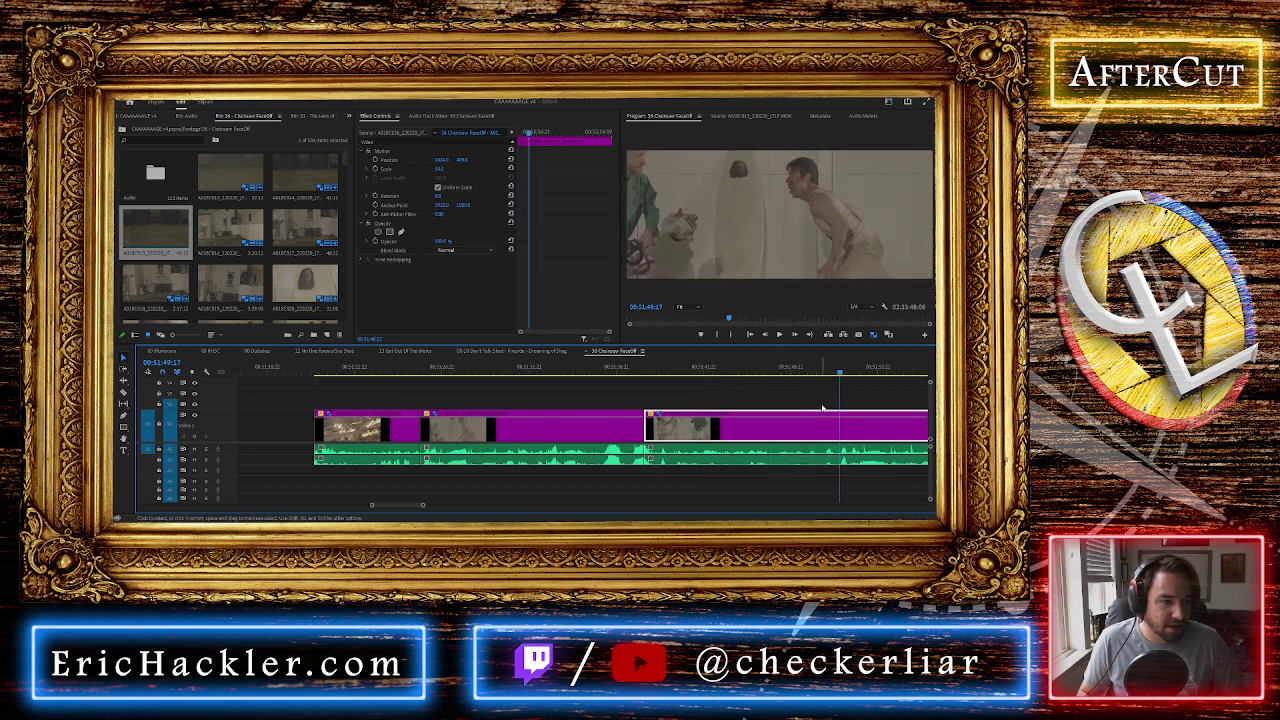
pyautogui.hotkey('ctrl', 'k')
pyautogui.click(760, 425)
pyautogui.press('Delete')
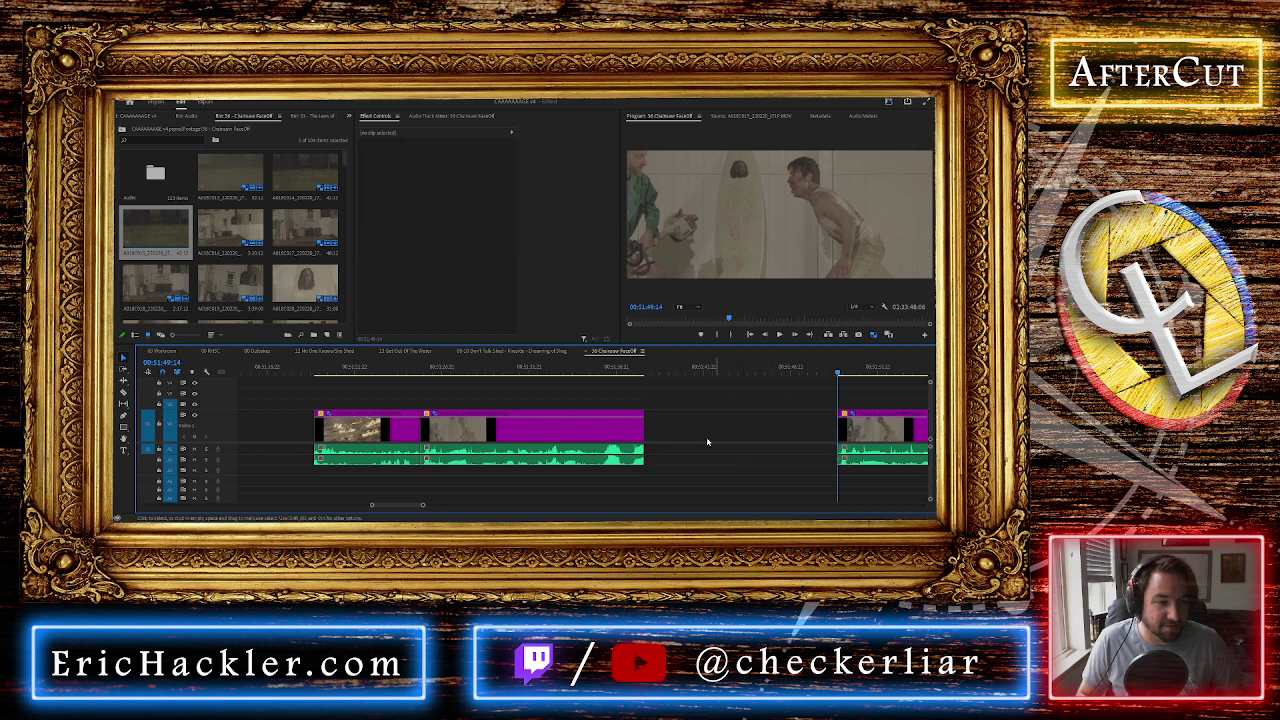
pyautogui.click(701, 433)
pyautogui.press('Delete')
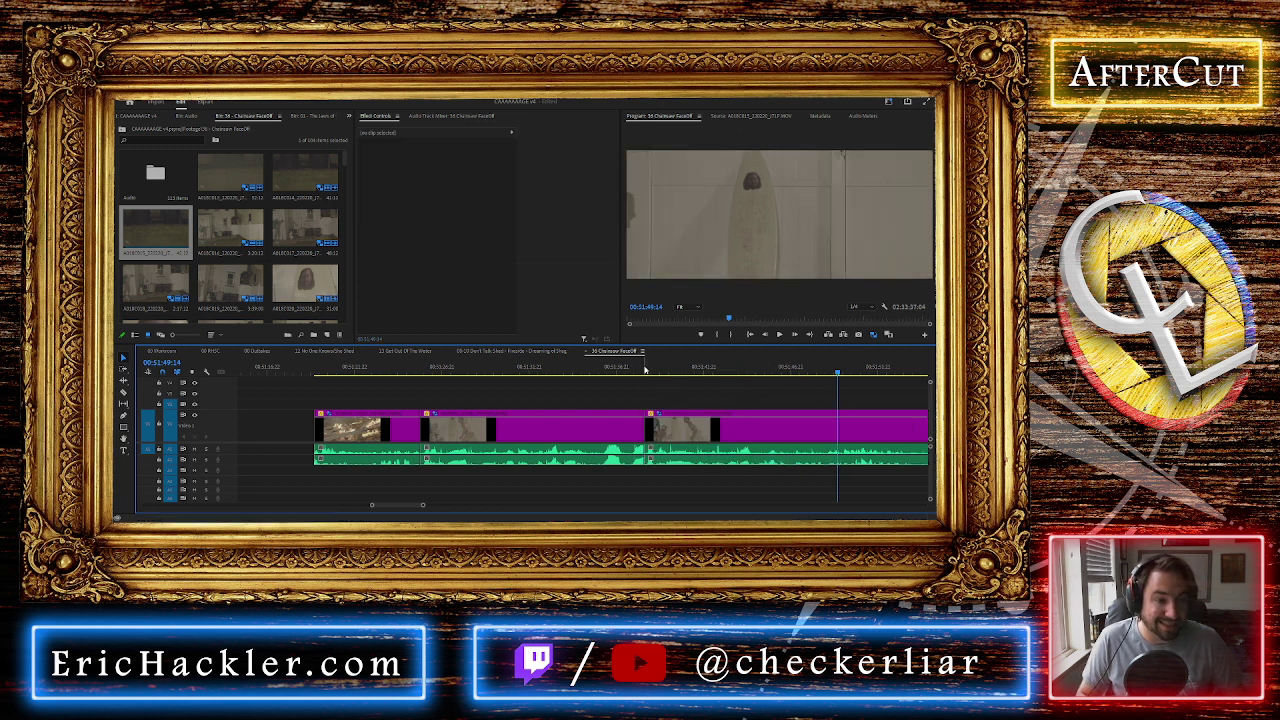
# Play the next chainsaw take from the last cut and split it at about 00:51:44:07
pyautogui.click(645, 370)
pyautogui.press('space')
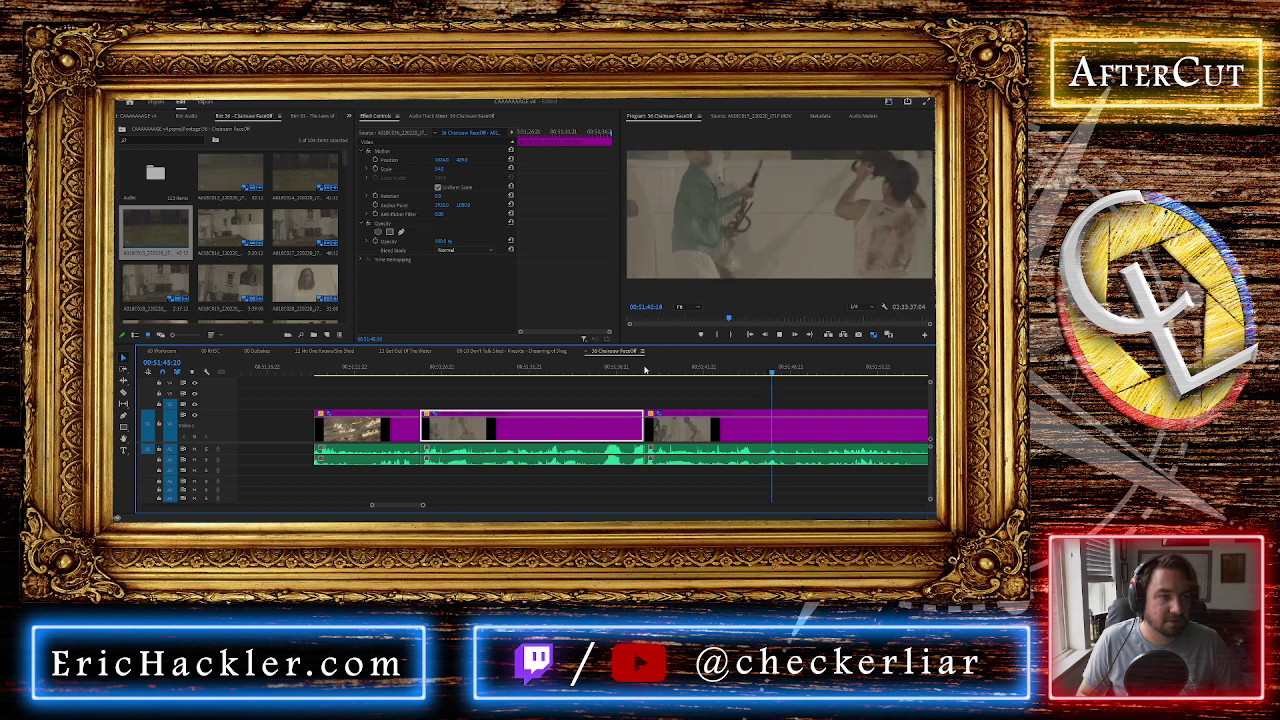
pyautogui.moveTo(746, 373); pyautogui.dragTo(707, 371)
pyautogui.press('space')
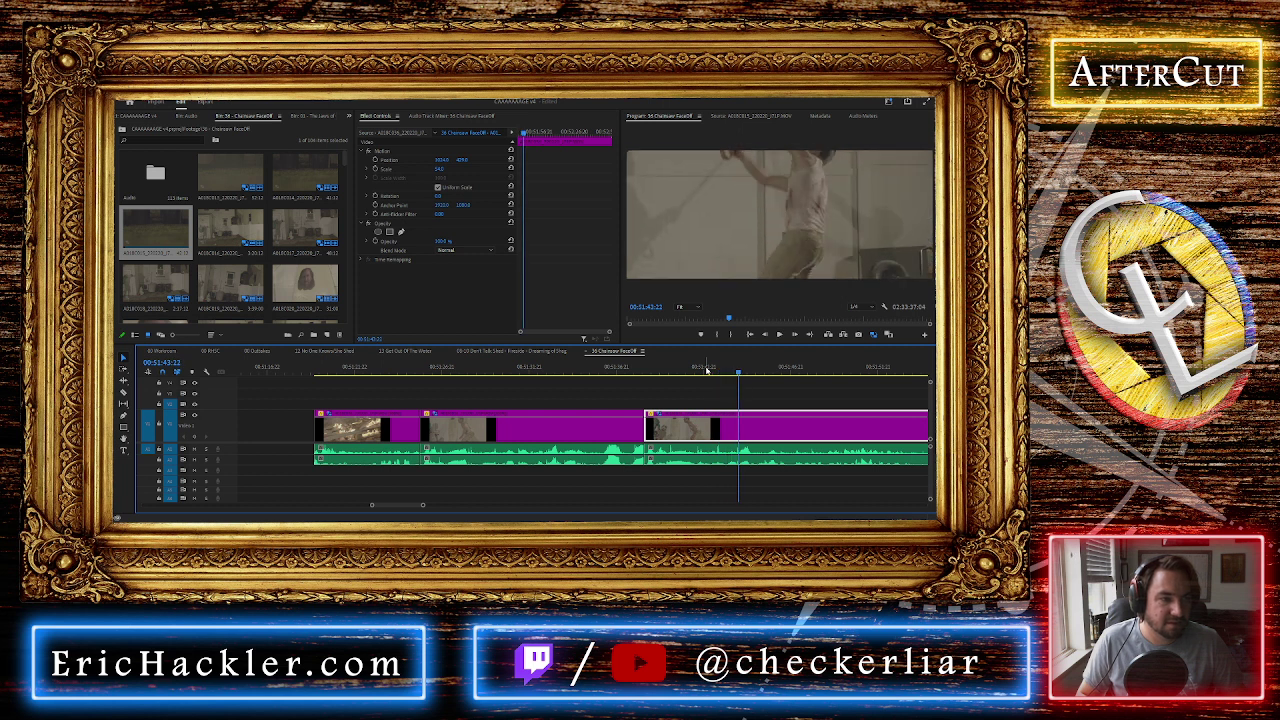
pyautogui.press('space')
pyautogui.hotkey('ctrl', 'k')
pyautogui.hscroll(3, 670, 420)
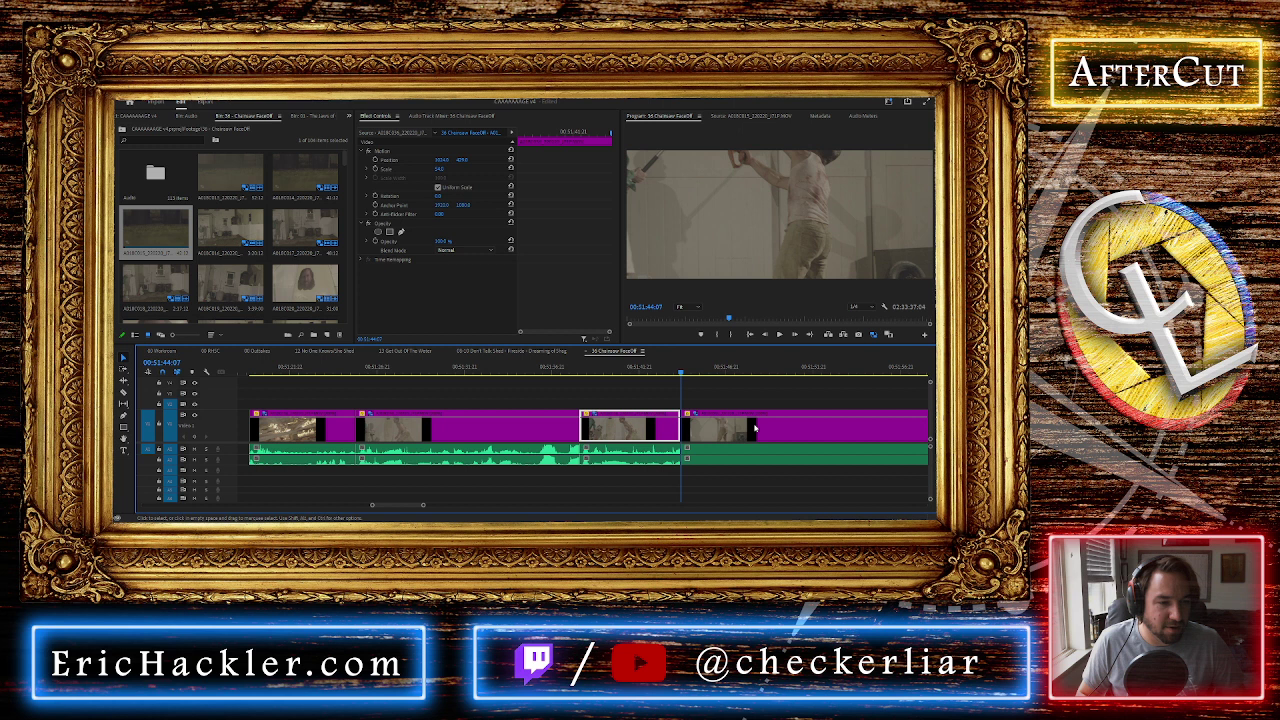
# Skim ahead and split the purple clip at about 00:52:03:22, then delete the part back to 00:51:44:07 and close the gap
pyautogui.press('space')
pyautogui.moveTo(750, 372); pyautogui.dragTo(871, 376)
pyautogui.hscroll(6, 647, 414)
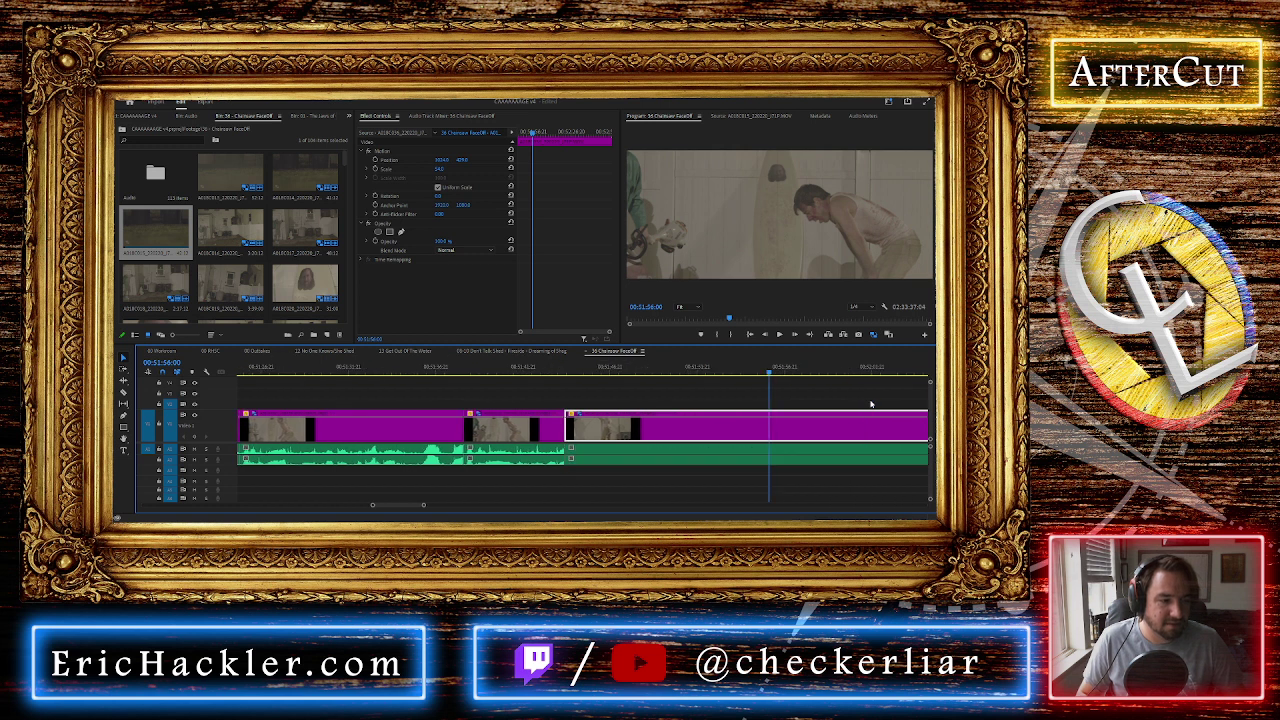
pyautogui.click(734, 375)
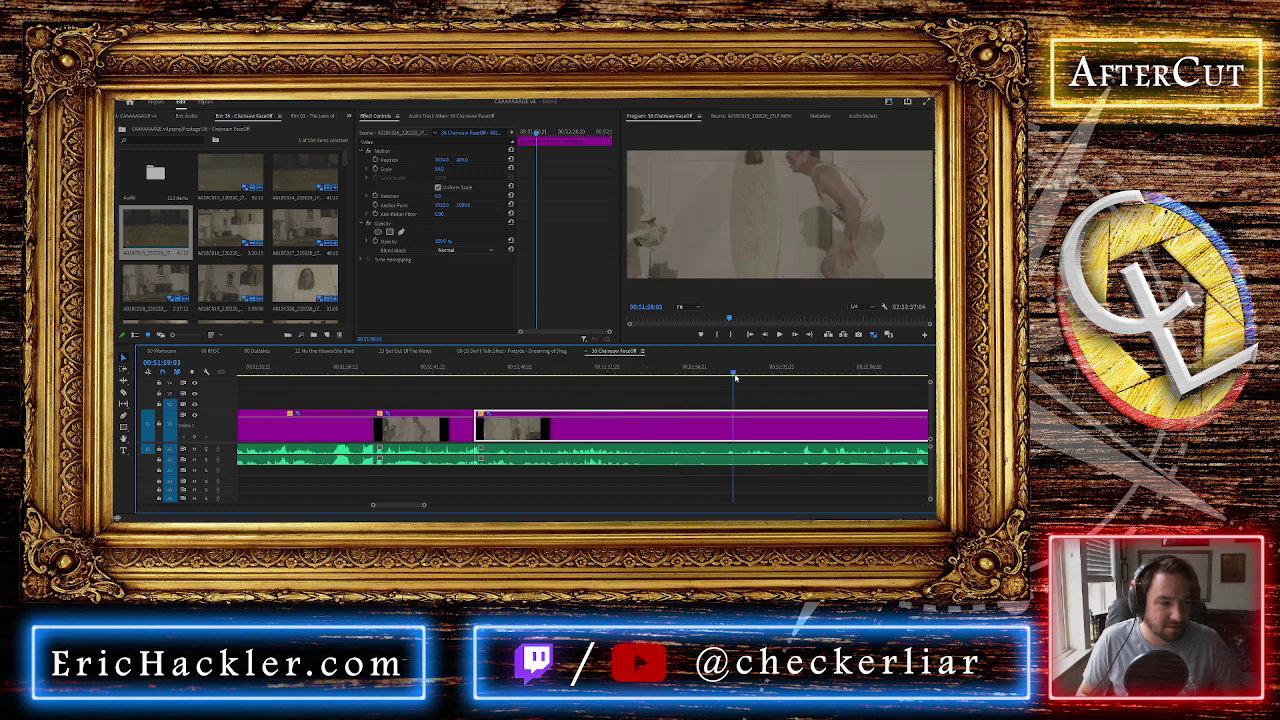
pyautogui.click(800, 375)
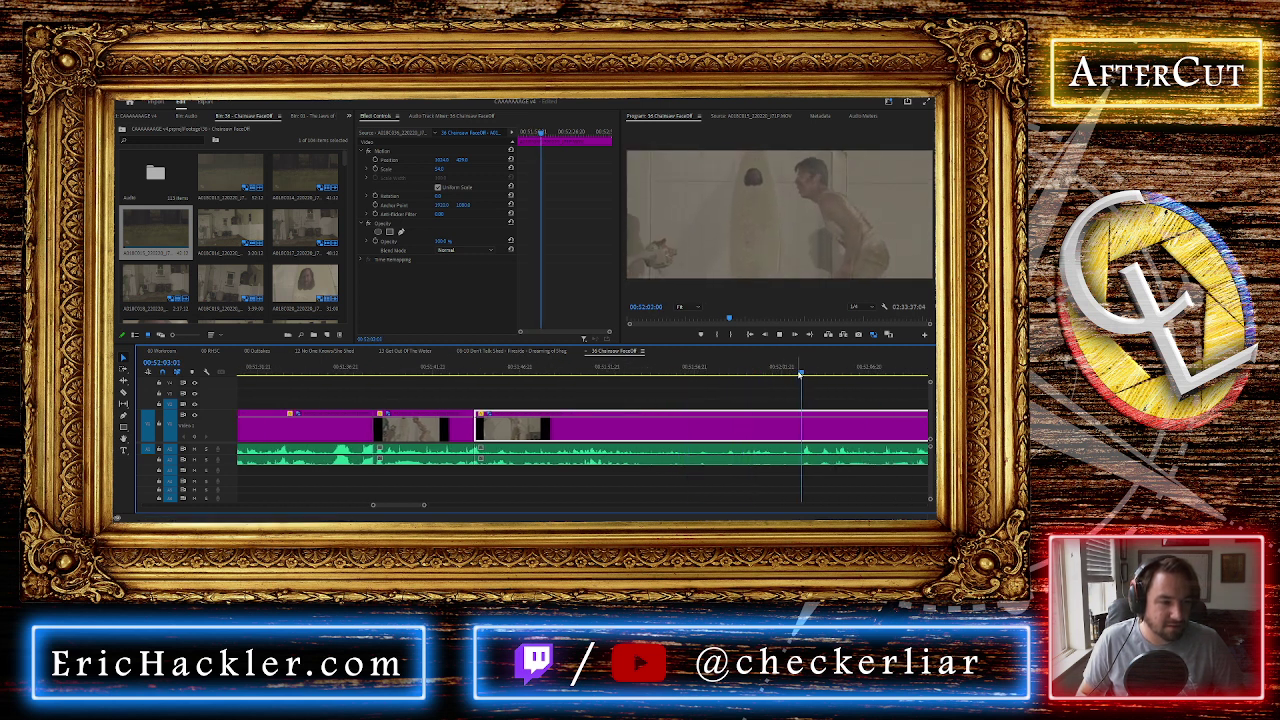
pyautogui.press('space')
pyautogui.hotkey('ctrl', 'k')
pyautogui.moveTo(754, 394); pyautogui.dragTo(722, 464)
pyautogui.press('Delete')
pyautogui.click(638, 425)
pyautogui.press('Delete')
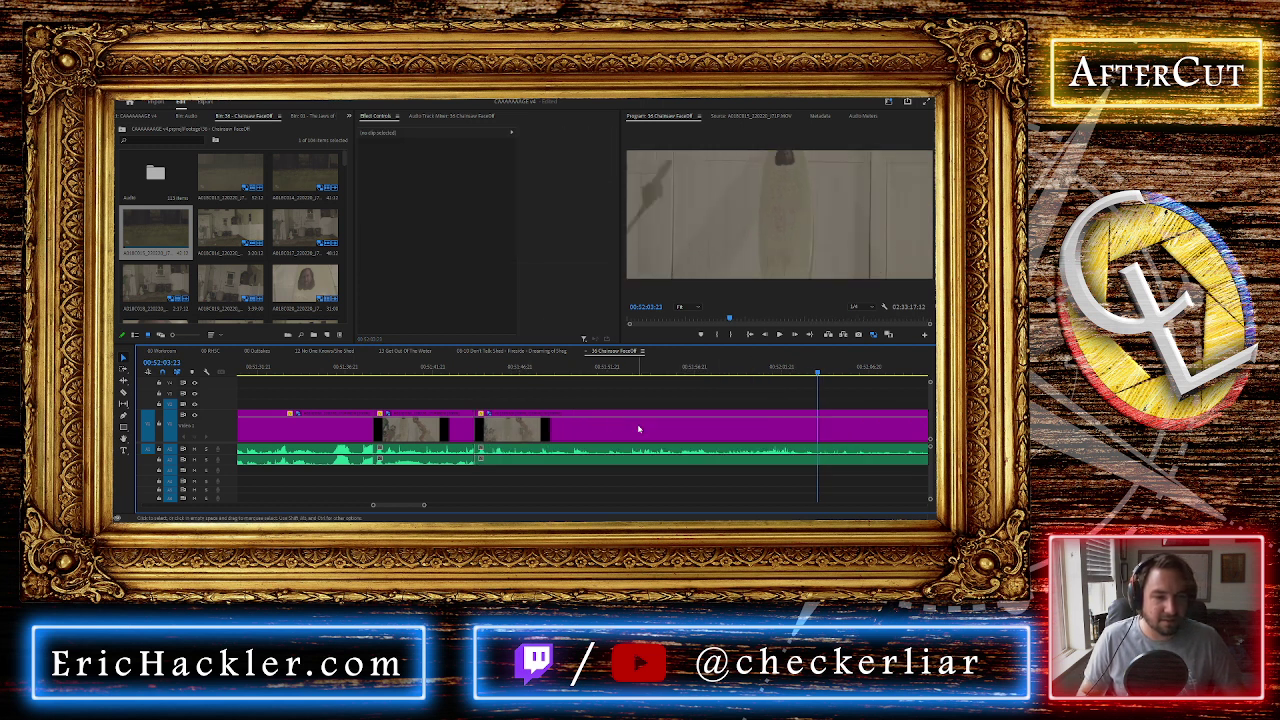
# Review the following take, split it at about 00:52:11:16, delete everything back to 00:51:44:07 and close the gap
pyautogui.click(476, 371)
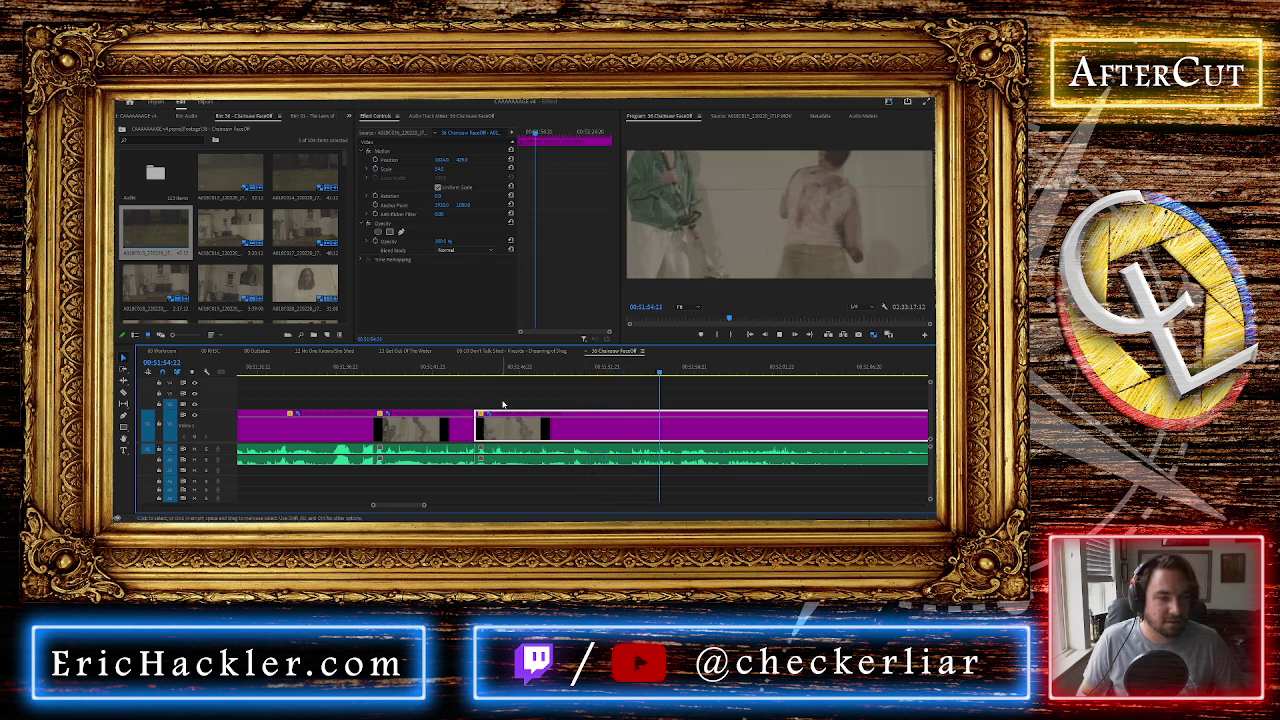
pyautogui.click(625, 369)
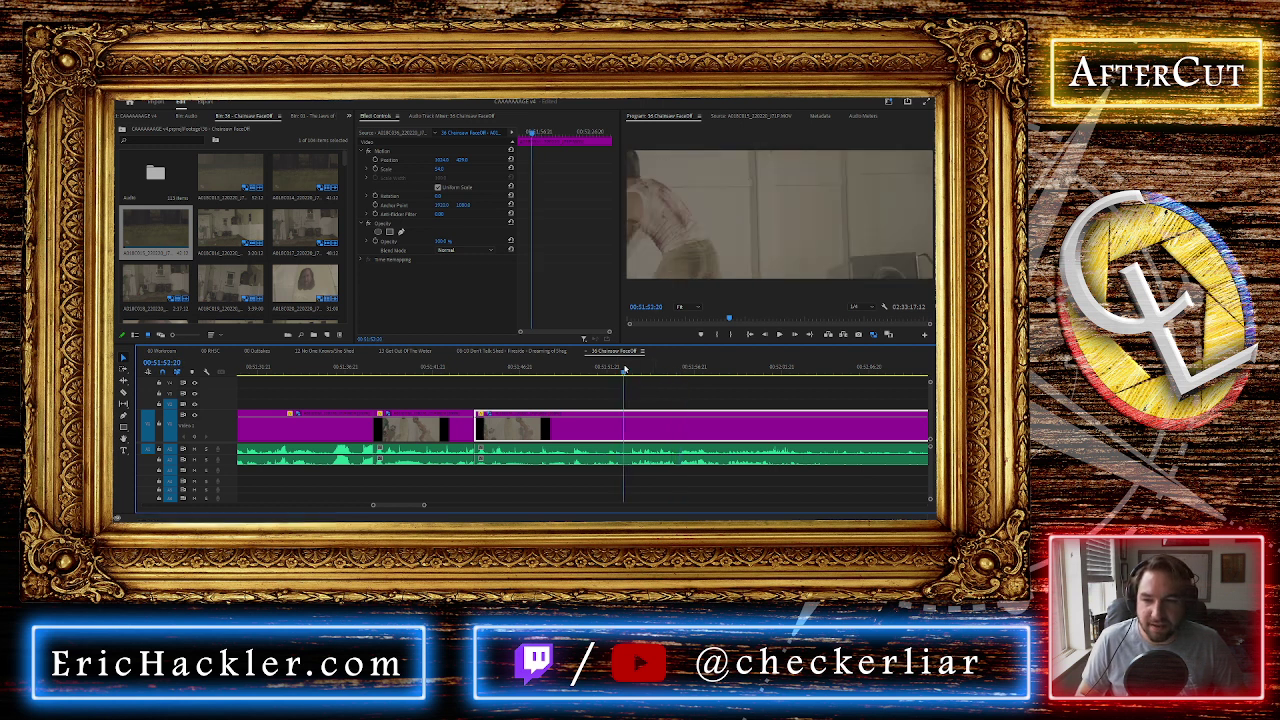
pyautogui.moveTo(672, 369); pyautogui.dragTo(866, 381)
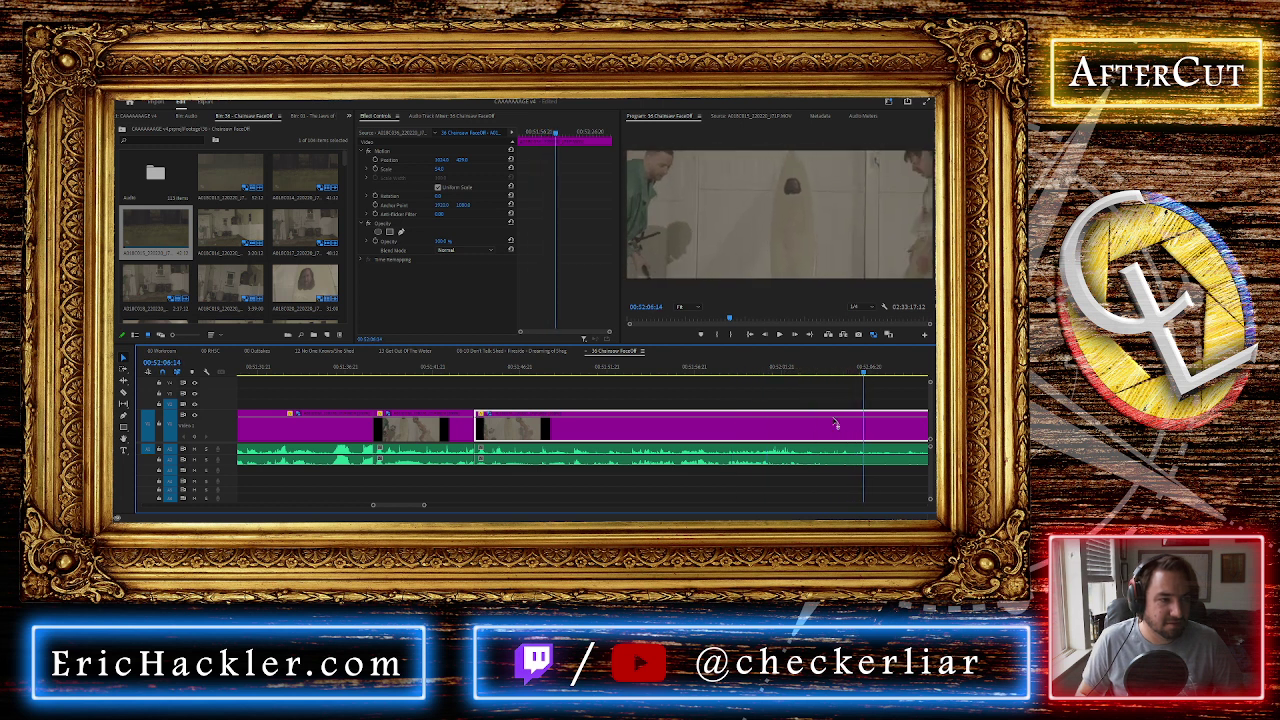
pyautogui.press('space')
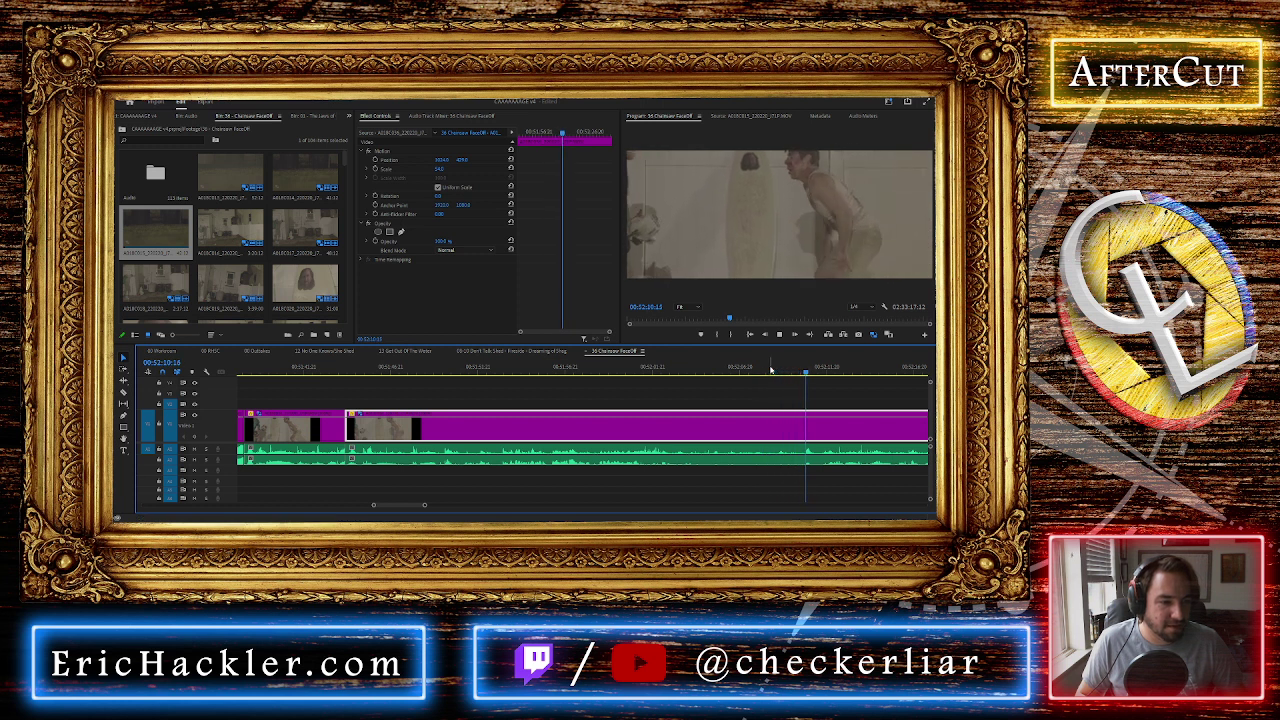
pyautogui.press('space')
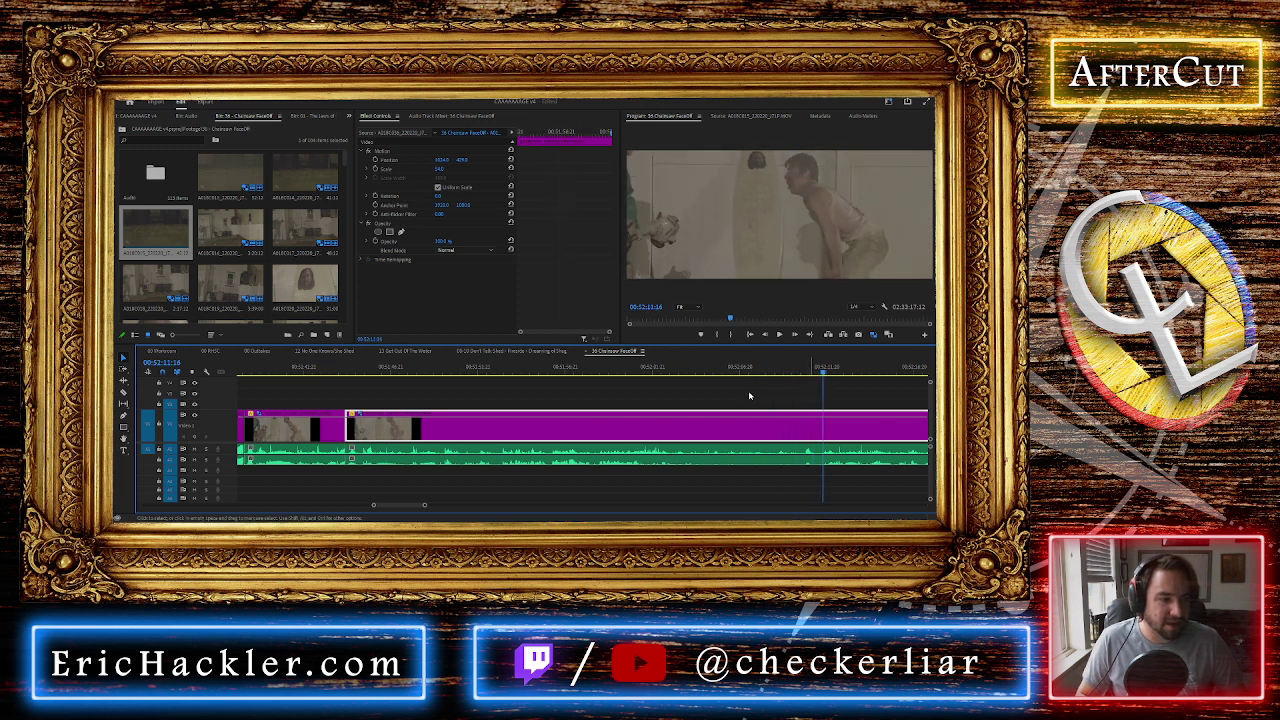
pyautogui.hotkey('ctrl', 'k')
pyautogui.click(745, 425)
pyautogui.press('Delete')
pyautogui.click(476, 428)
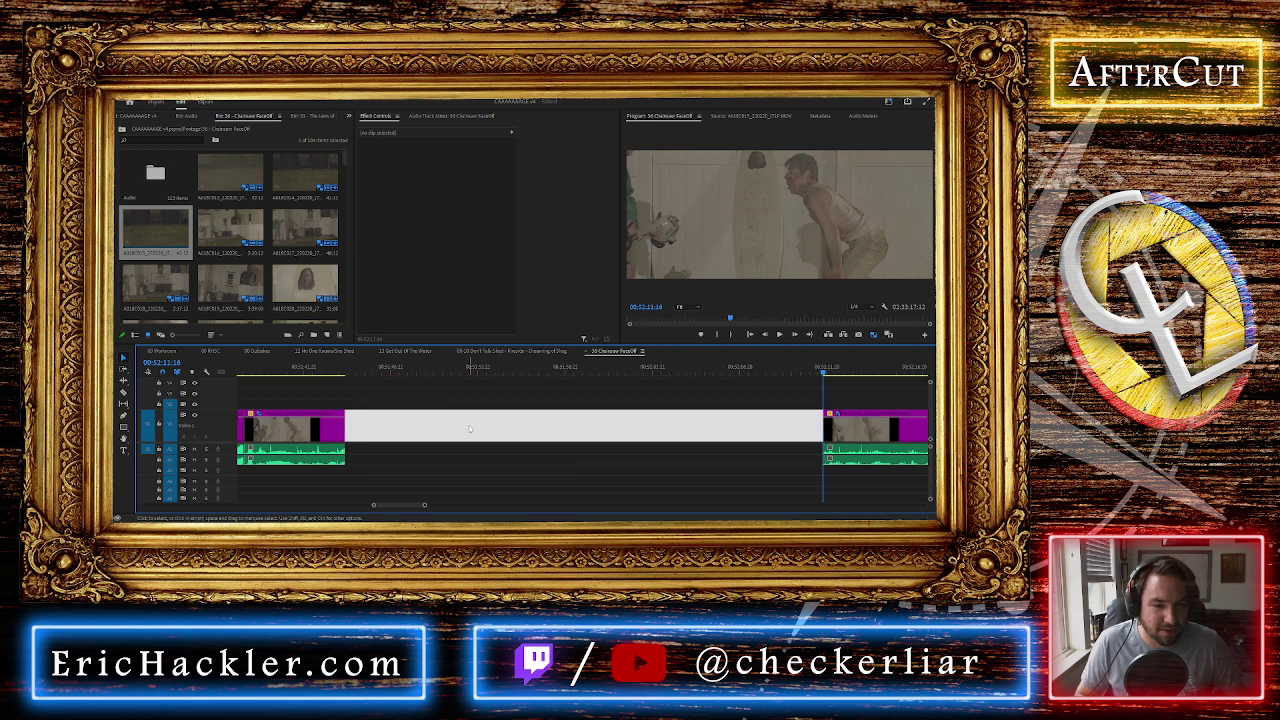
pyautogui.press('Delete')
# Play the last purple take, split it at about 00:52:11:01 and delete its tail before the blue clip
pyautogui.press('Up')
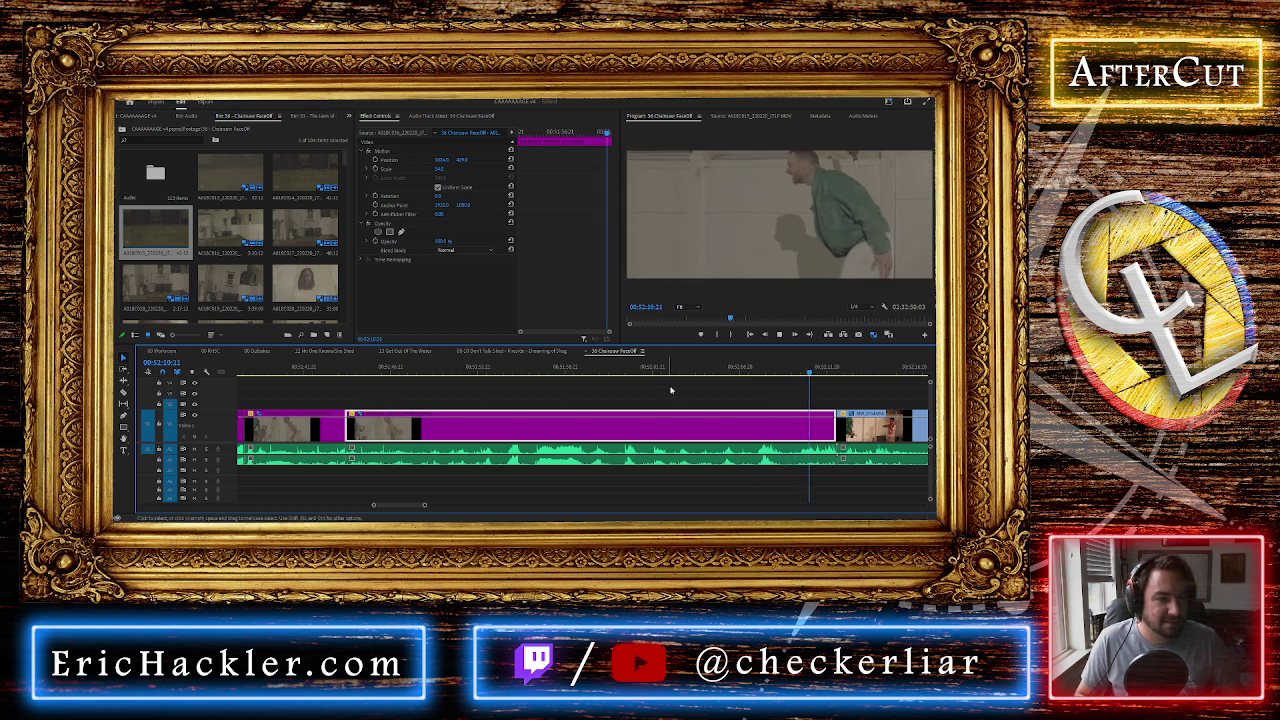
pyautogui.click(804, 369)
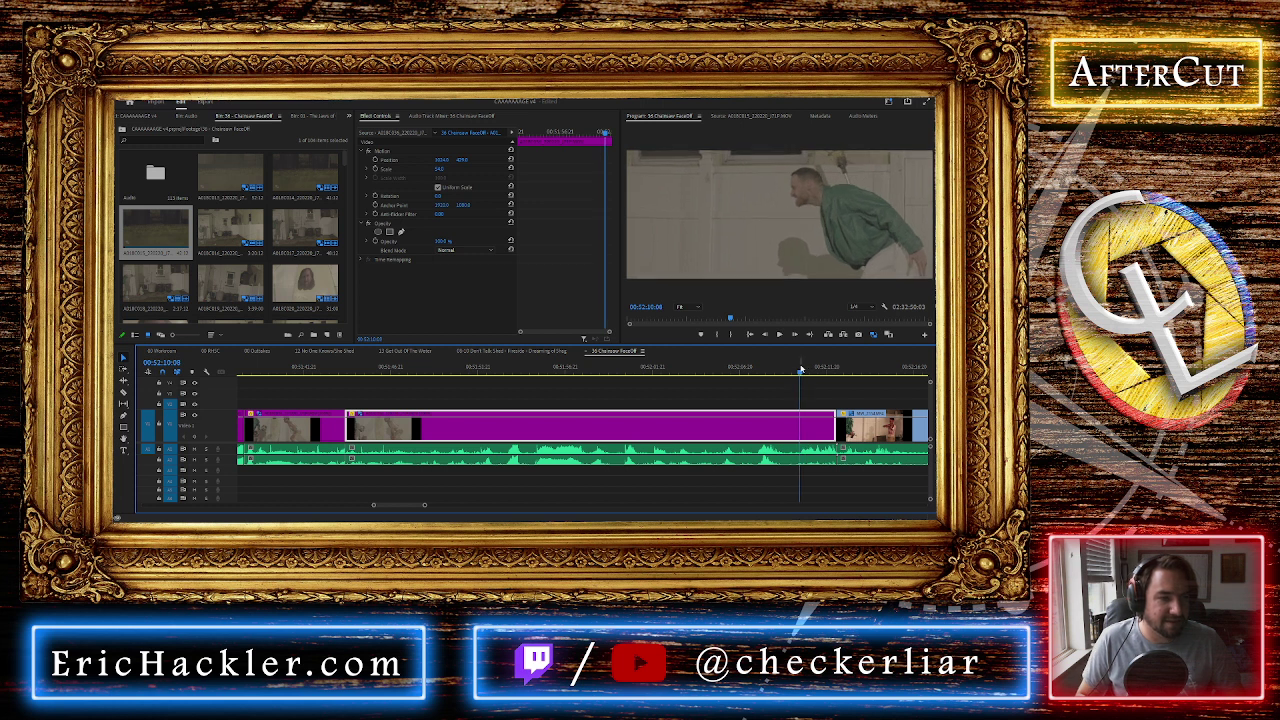
pyautogui.press('space')
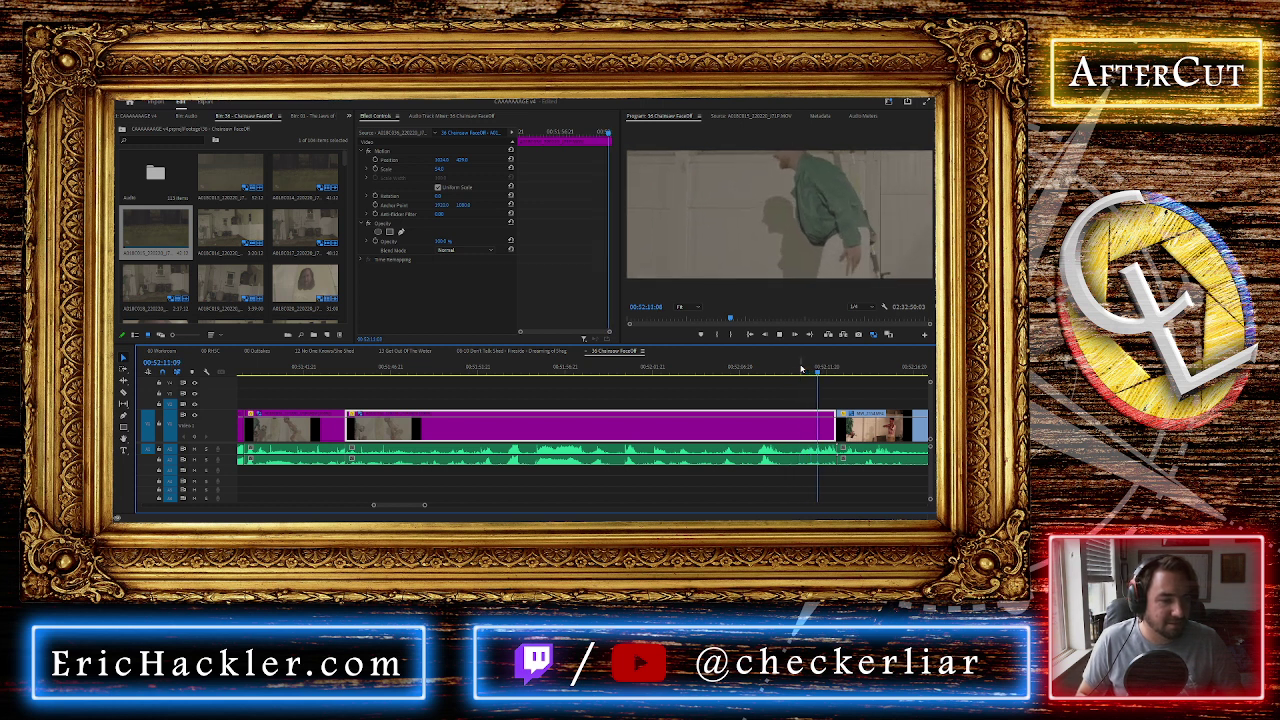
pyautogui.click(802, 371)
pyautogui.press('space')
pyautogui.press('space')
pyautogui.hotkey('ctrl', 'k')
pyautogui.click(820, 428)
pyautogui.press('Delete')
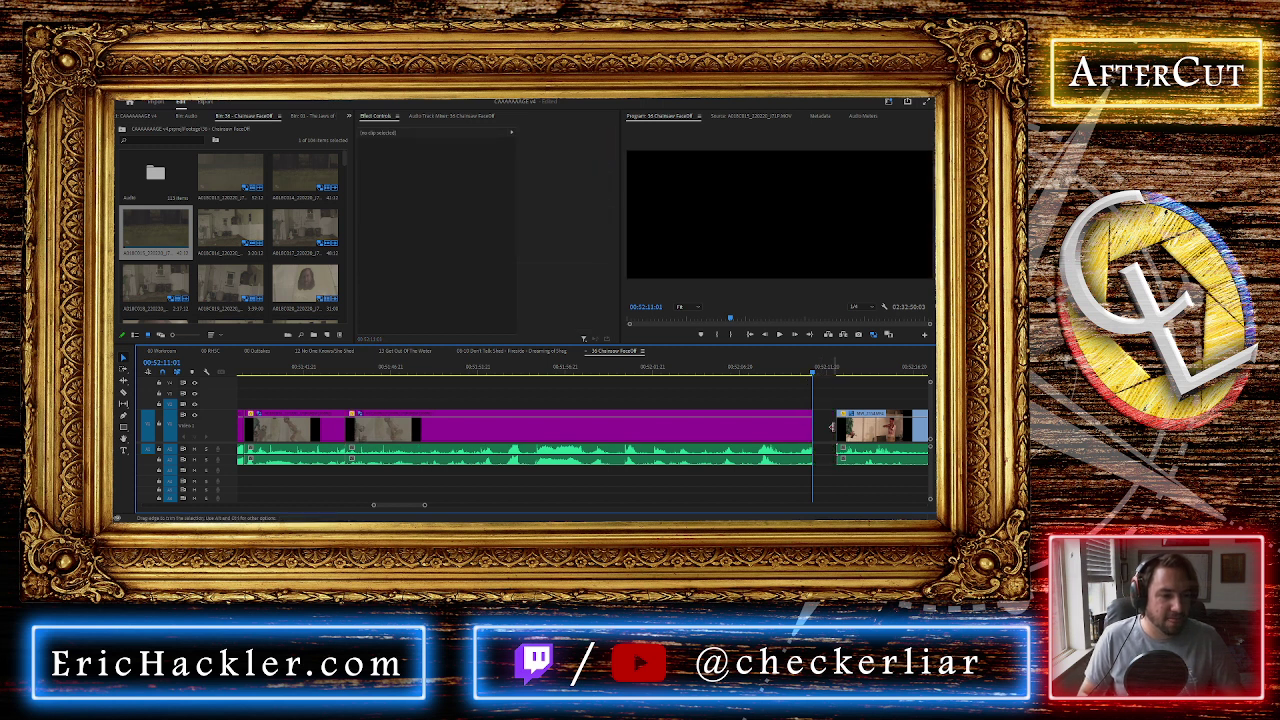
# Close the gap between the trimmed purple take and the blue clip
pyautogui.click(832, 431)
pyautogui.press('Delete')
pyautogui.scroll(-5, 832, 431)
pyautogui.scroll(-3, 831, 431)
pyautogui.press('-')
pyautogui.press('-')
pyautogui.hscroll(2, 651, 420)
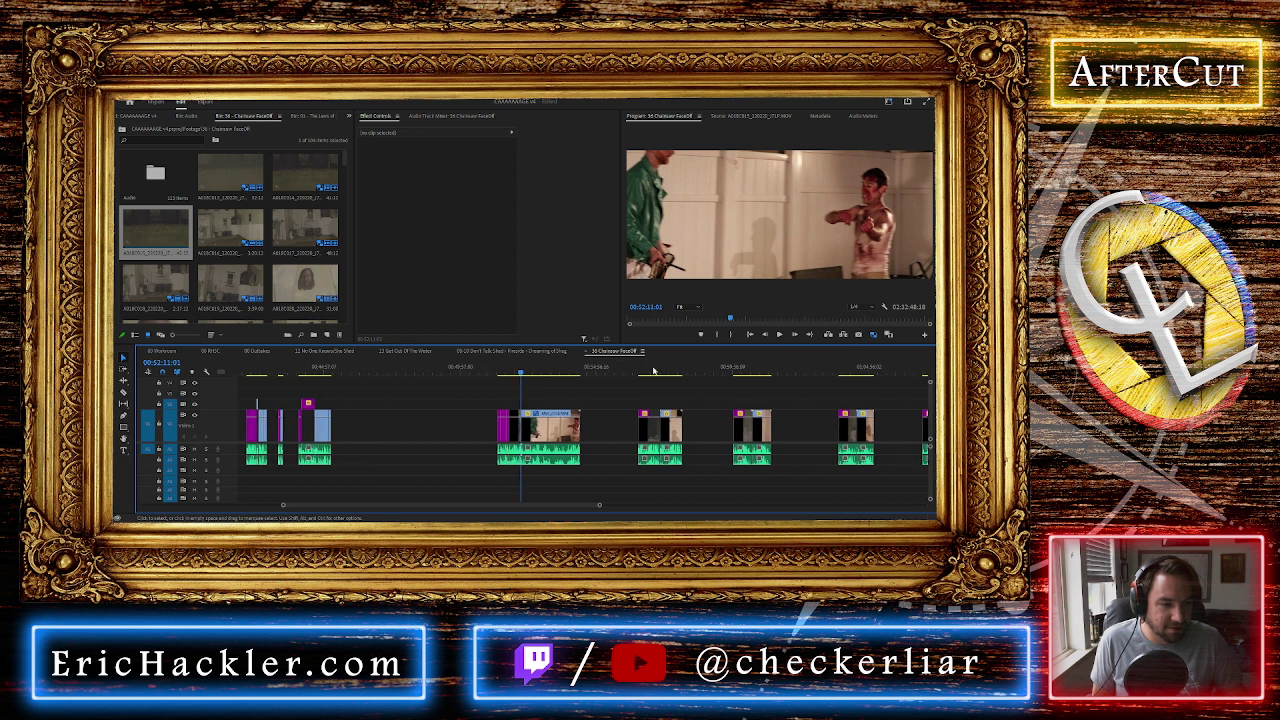
# Skim the following take groups along the sequence up to about 01:23:08:02, checking the footage in the purple and blue clips
pyautogui.click(651, 371)
pyautogui.click(651, 371)
pyautogui.click(738, 371)
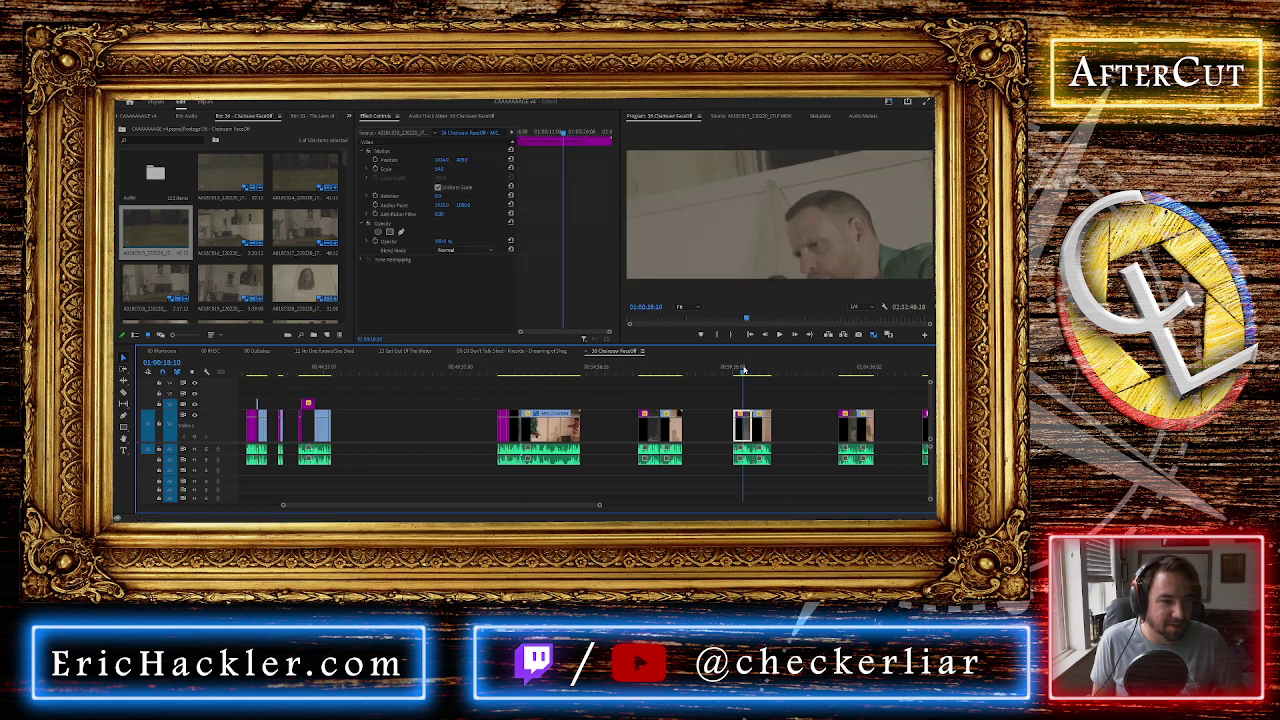
pyautogui.click(836, 371)
pyautogui.click(849, 371)
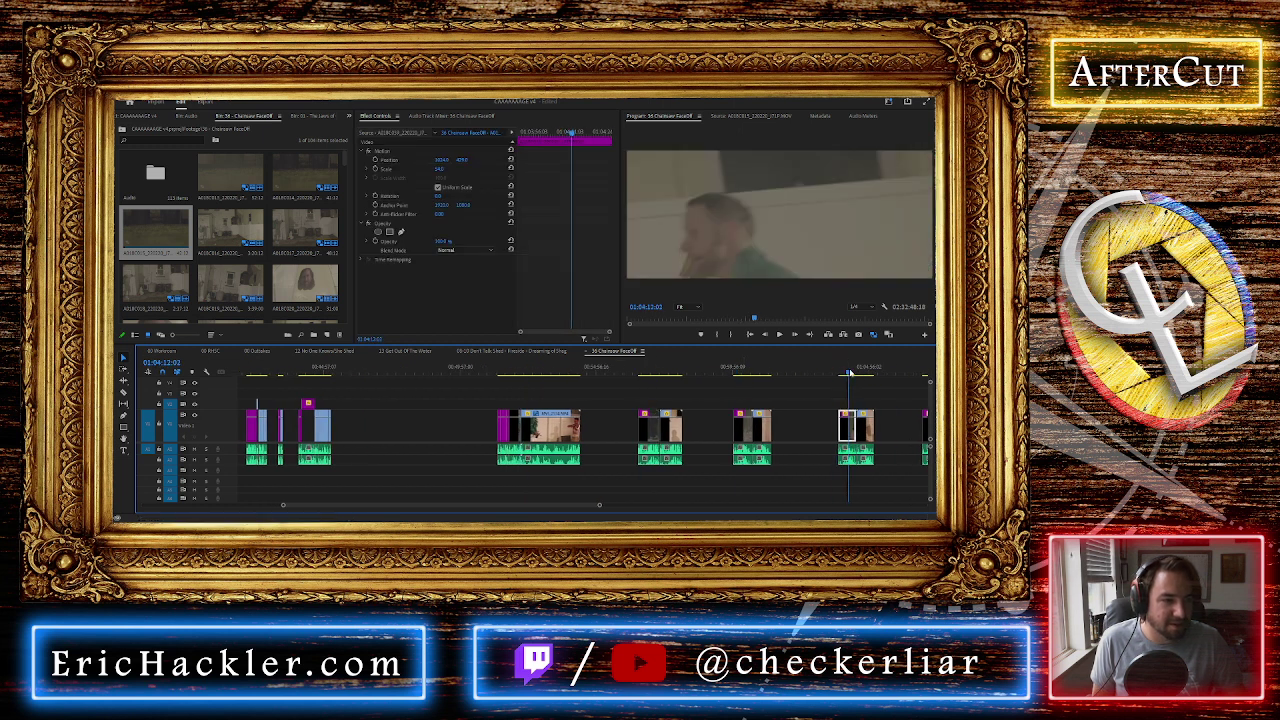
pyautogui.scroll(-5, 835, 386)
pyautogui.click(752, 371)
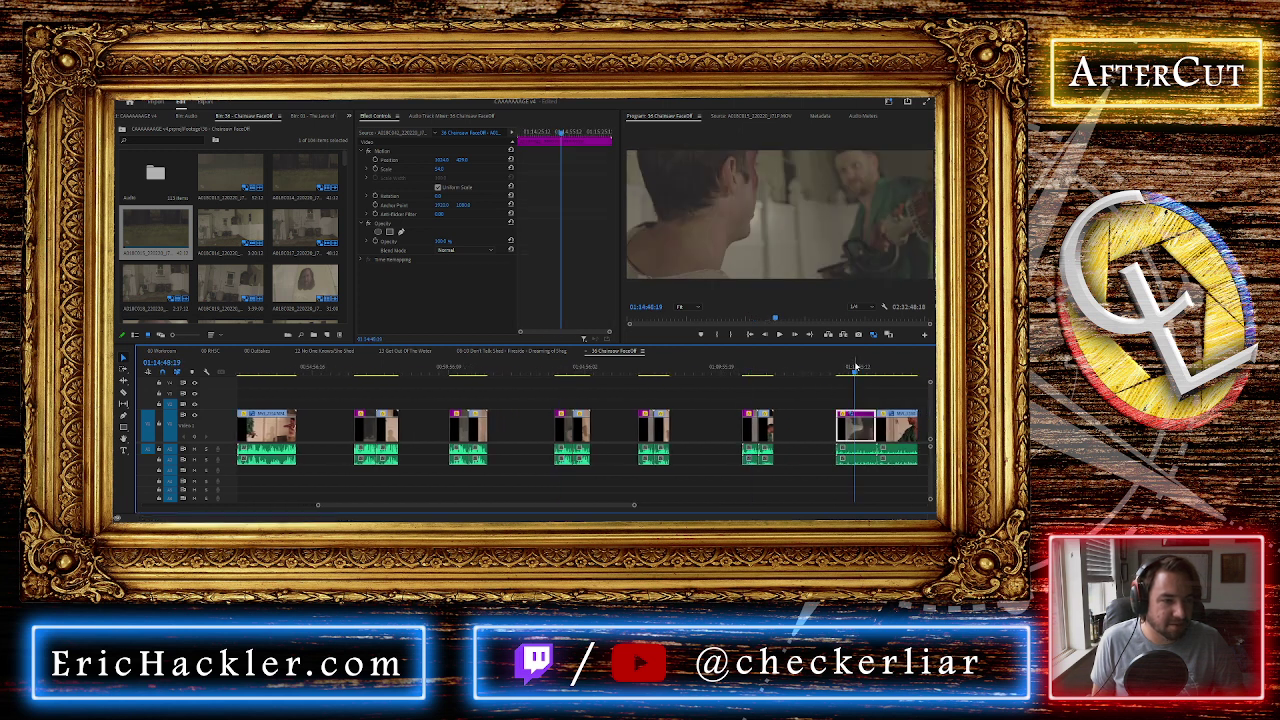
pyautogui.scroll(-2, 855, 368)
pyautogui.press('-')
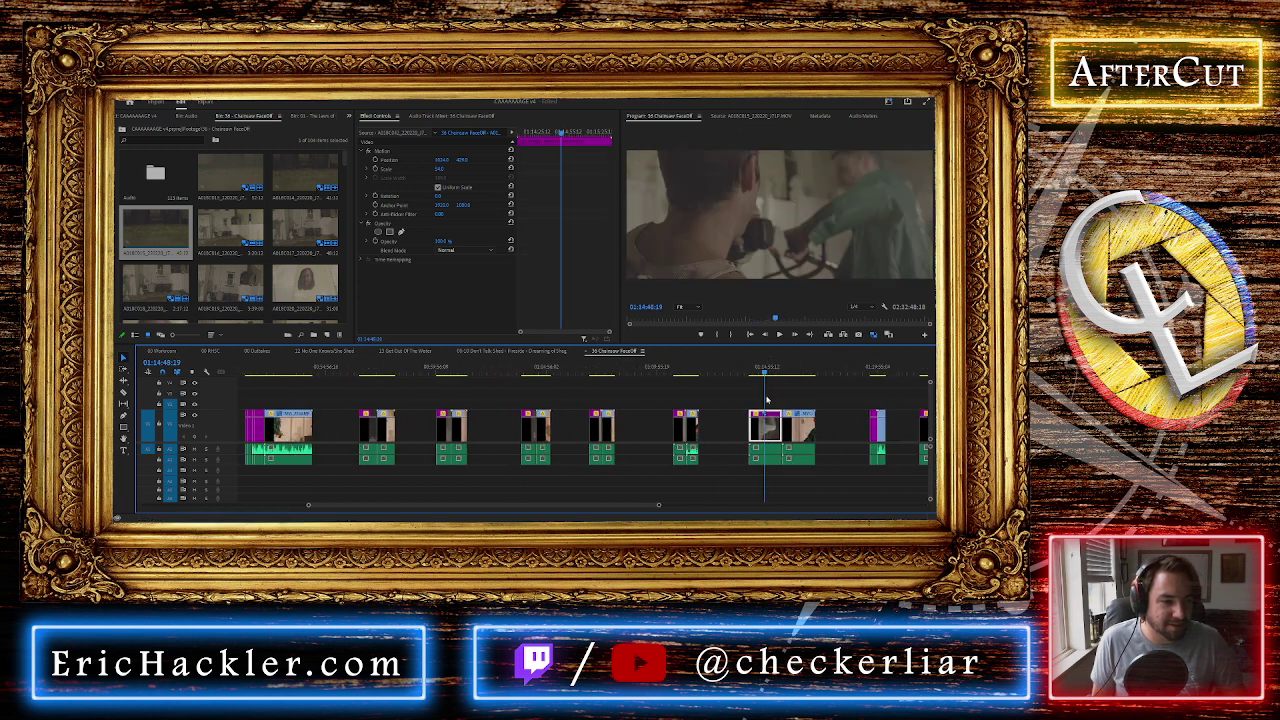
pyautogui.click(853, 371)
pyautogui.moveTo(853, 371); pyautogui.dragTo(891, 376)
pyautogui.click(916, 380)
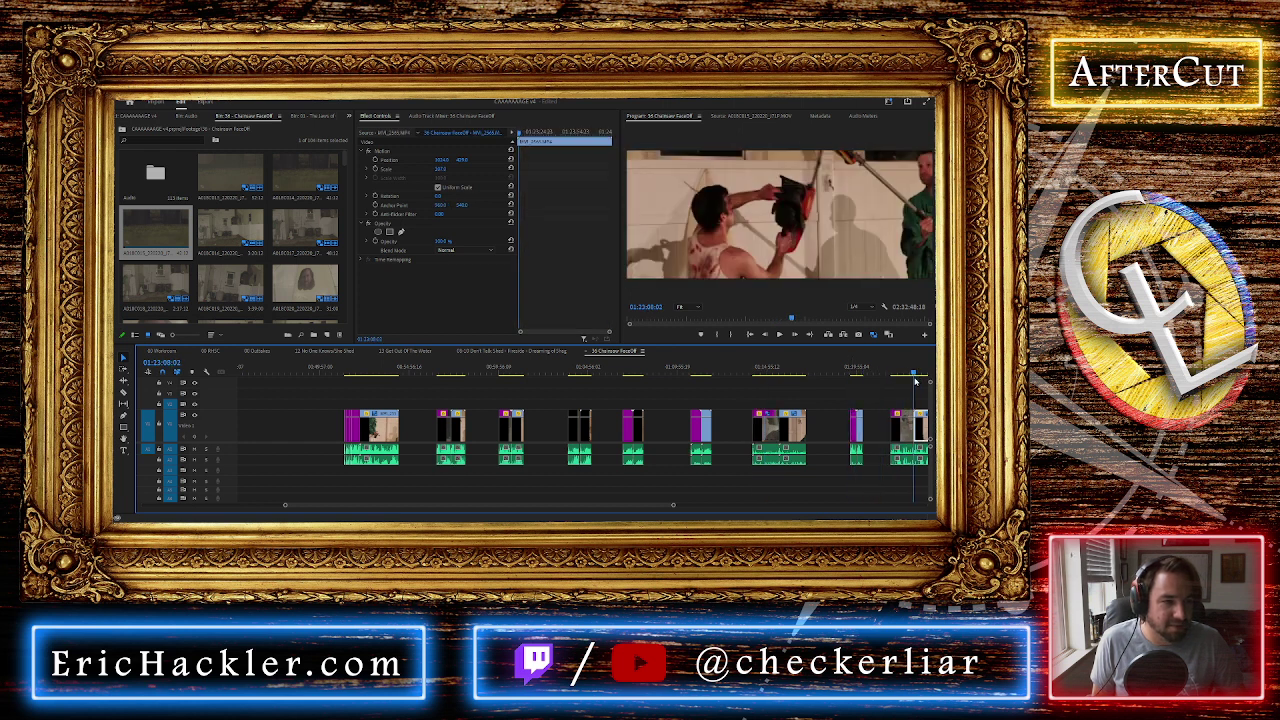
pyautogui.scroll(-3, 905, 417)
pyautogui.scroll(-4, 903, 417)
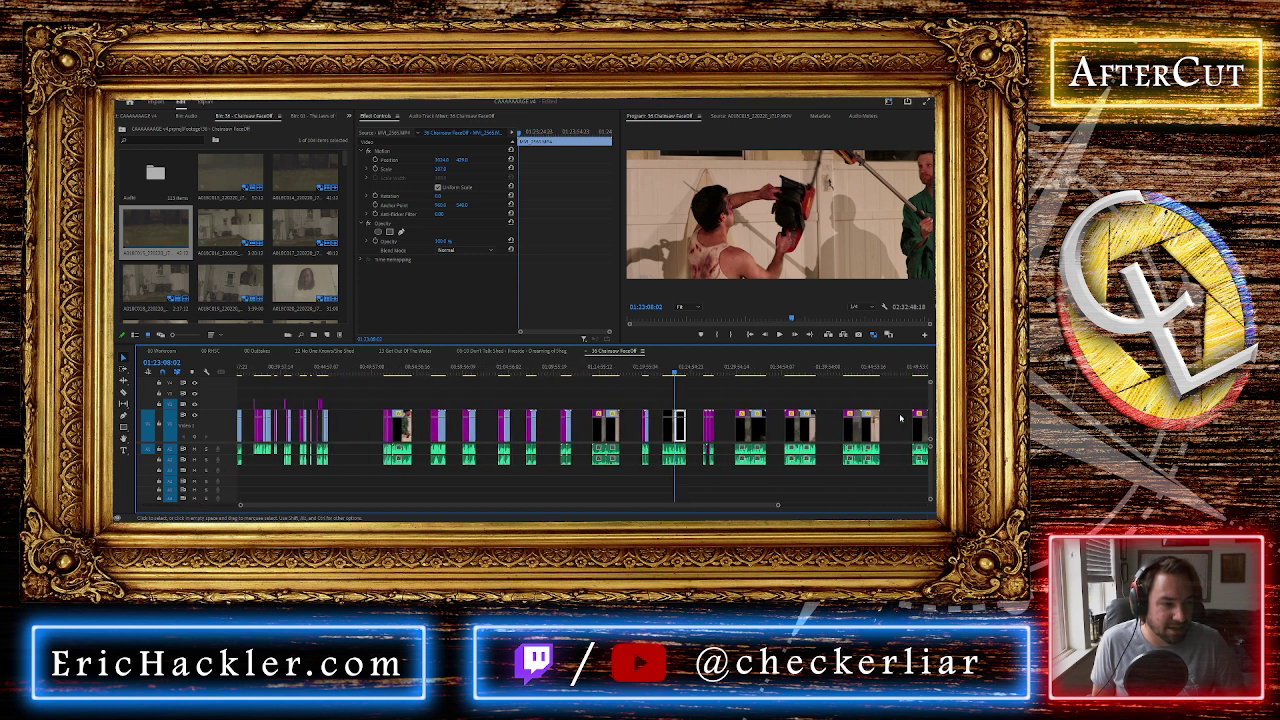
# Examine the three adjoining purple clips between about 01:26:26 and 01:27:03 to see what each take shows
pyautogui.click(697, 371)
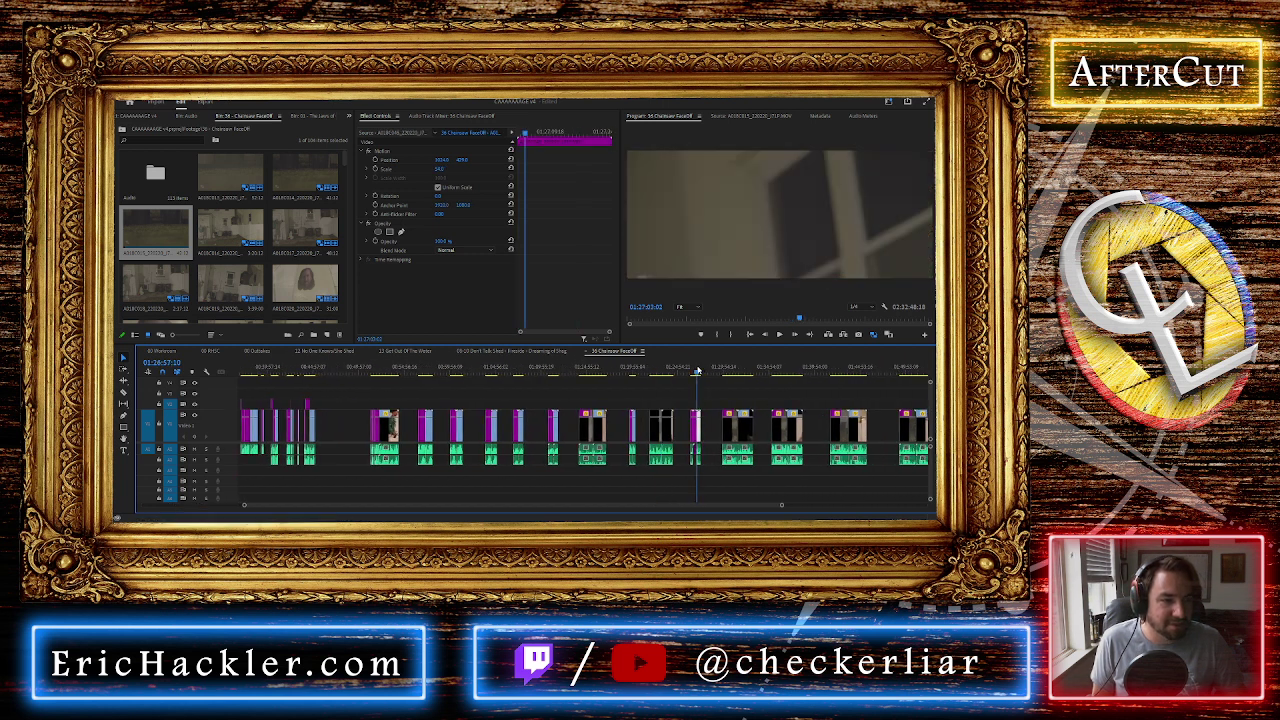
pyautogui.press('=')
pyautogui.press('=')
pyautogui.press('=')
pyautogui.moveTo(660, 370)
pyautogui.mouseDown()
pyautogui.moveTo(640, 370)
pyautogui.moveTo(657, 369)
pyautogui.mouseUp()
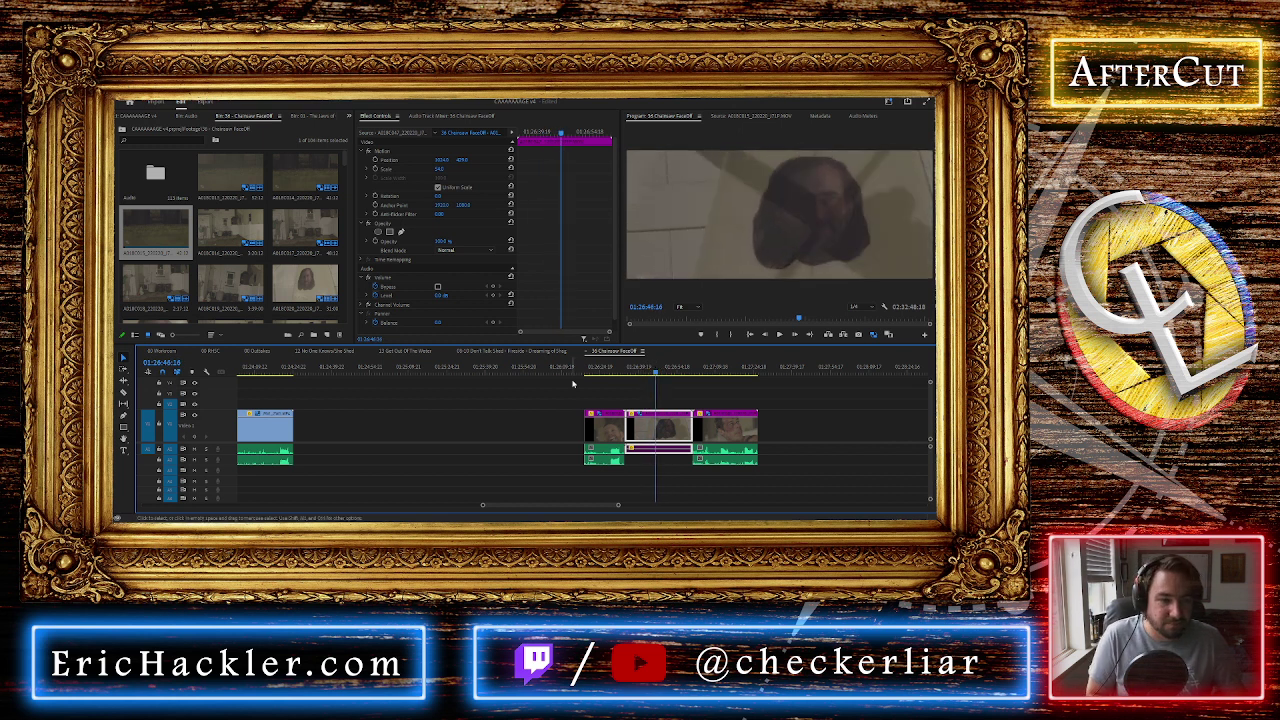
pyautogui.click(605, 372)
pyautogui.press('-')
pyautogui.press('-')
pyautogui.press('-')
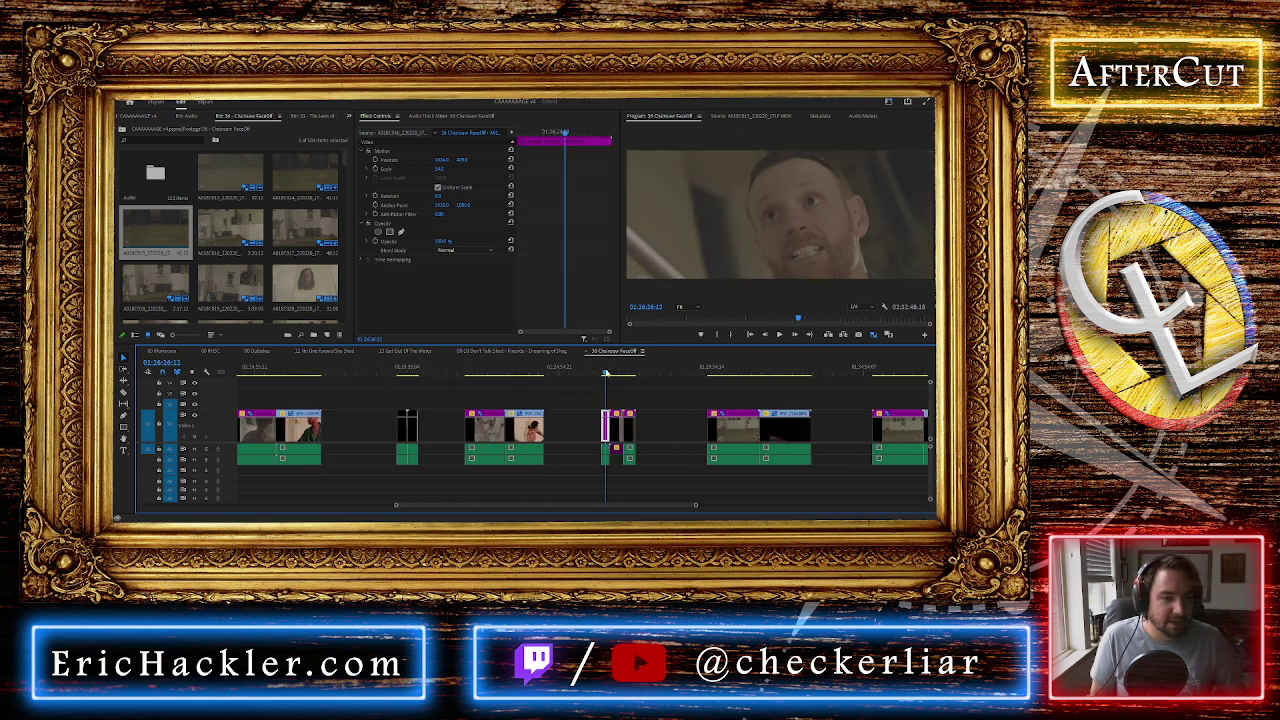
# Shift the group of trimmed purple clips near 00:52:00 earlier, leaving a gap before the blue clip, and save the project
pyautogui.scroll(4, 700, 440)
pyautogui.press('-')
pyautogui.press('-')
pyautogui.press('-')
pyautogui.press('-')
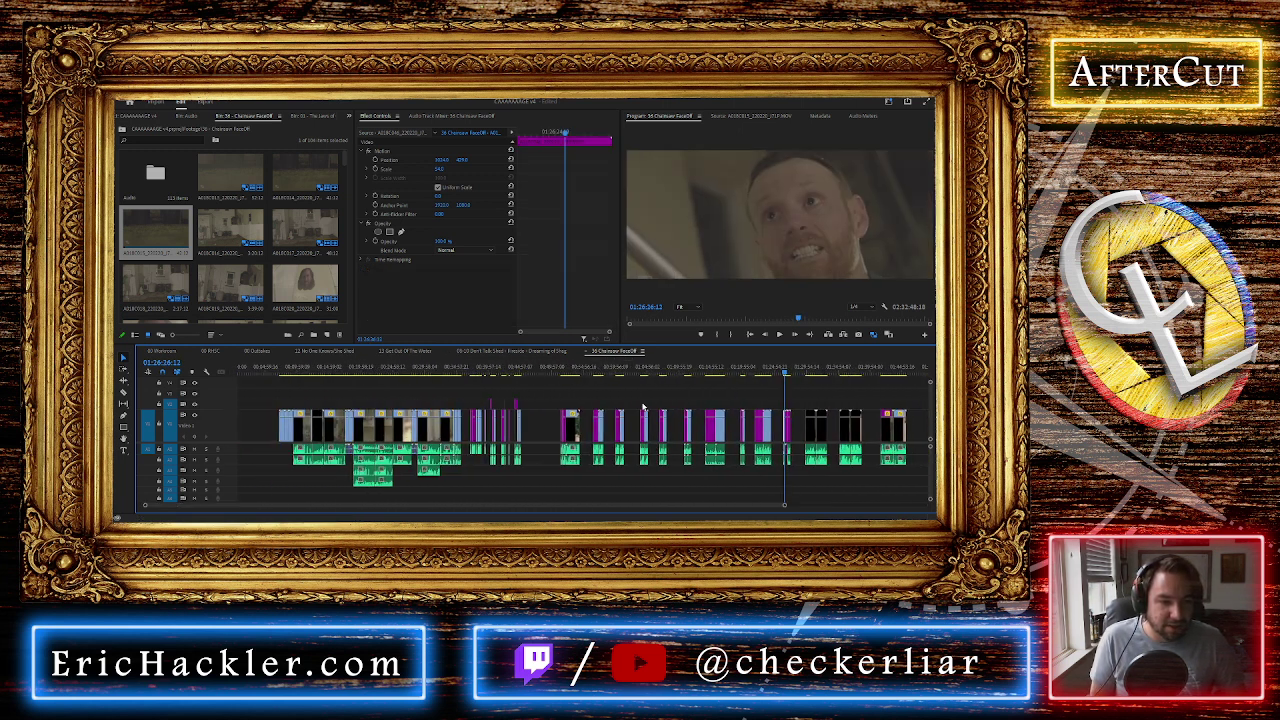
pyautogui.click(571, 369)
pyautogui.press('=')
pyautogui.press('=')
pyautogui.press('=')
pyautogui.press('=')
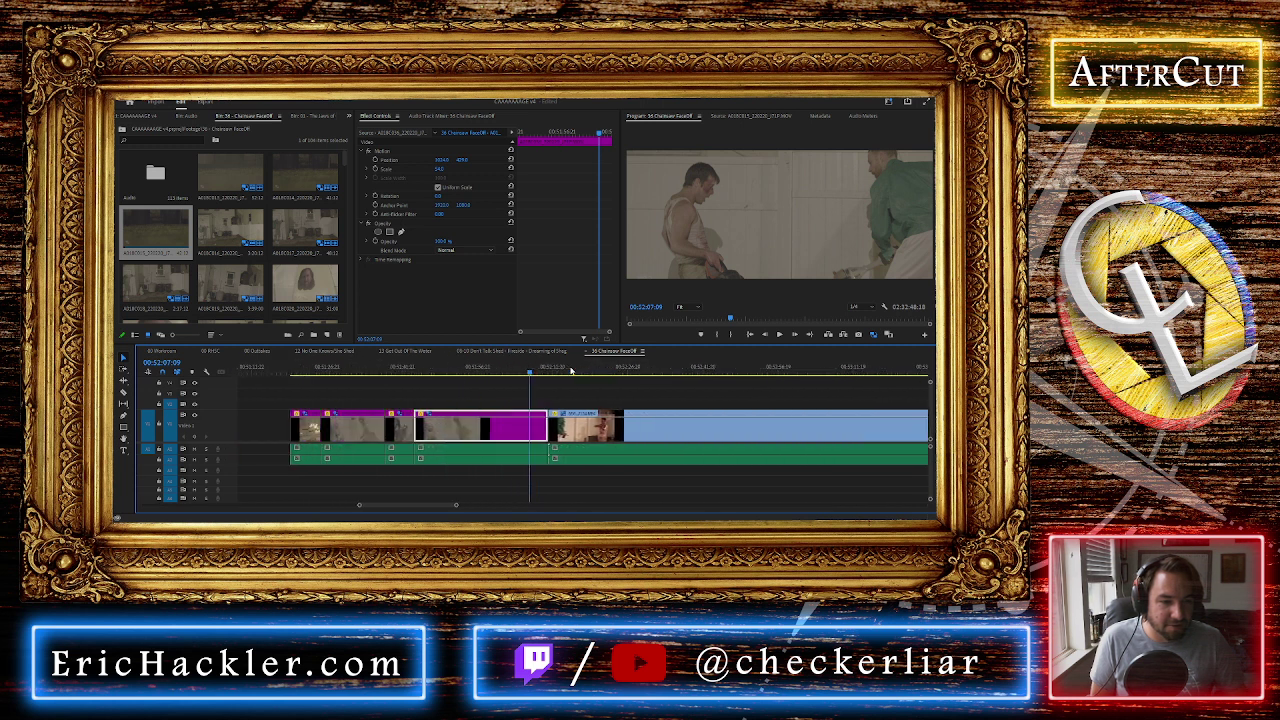
pyautogui.click(564, 370)
pyautogui.press('-')
pyautogui.press('-')
pyautogui.press('-')
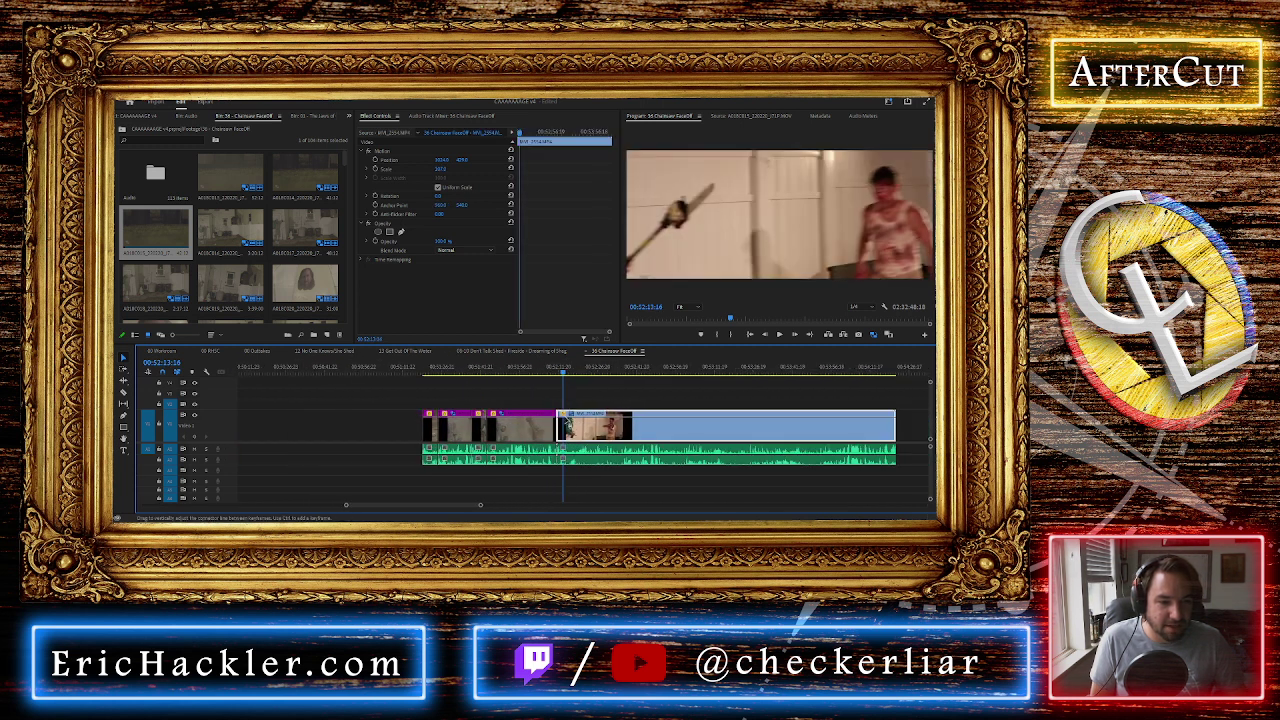
pyautogui.moveTo(488, 393); pyautogui.dragTo(556, 452)
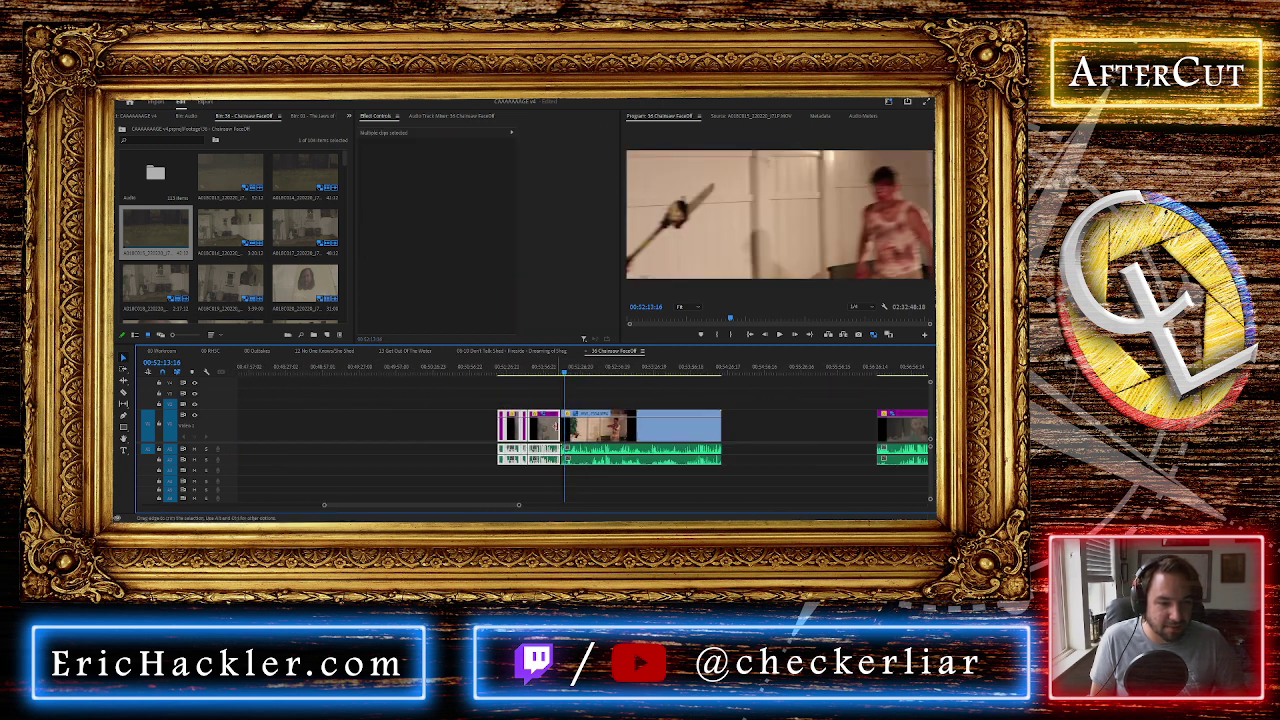
pyautogui.moveTo(491, 394); pyautogui.dragTo(528, 433)
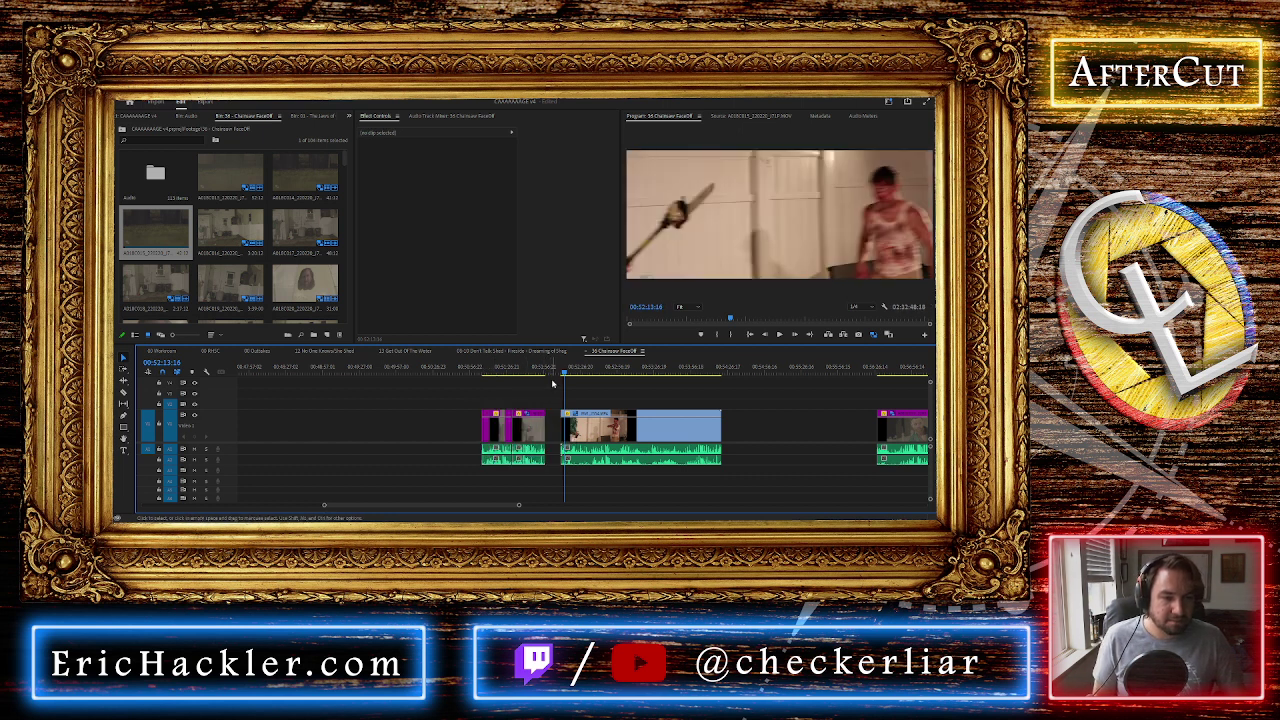
pyautogui.click(555, 370)
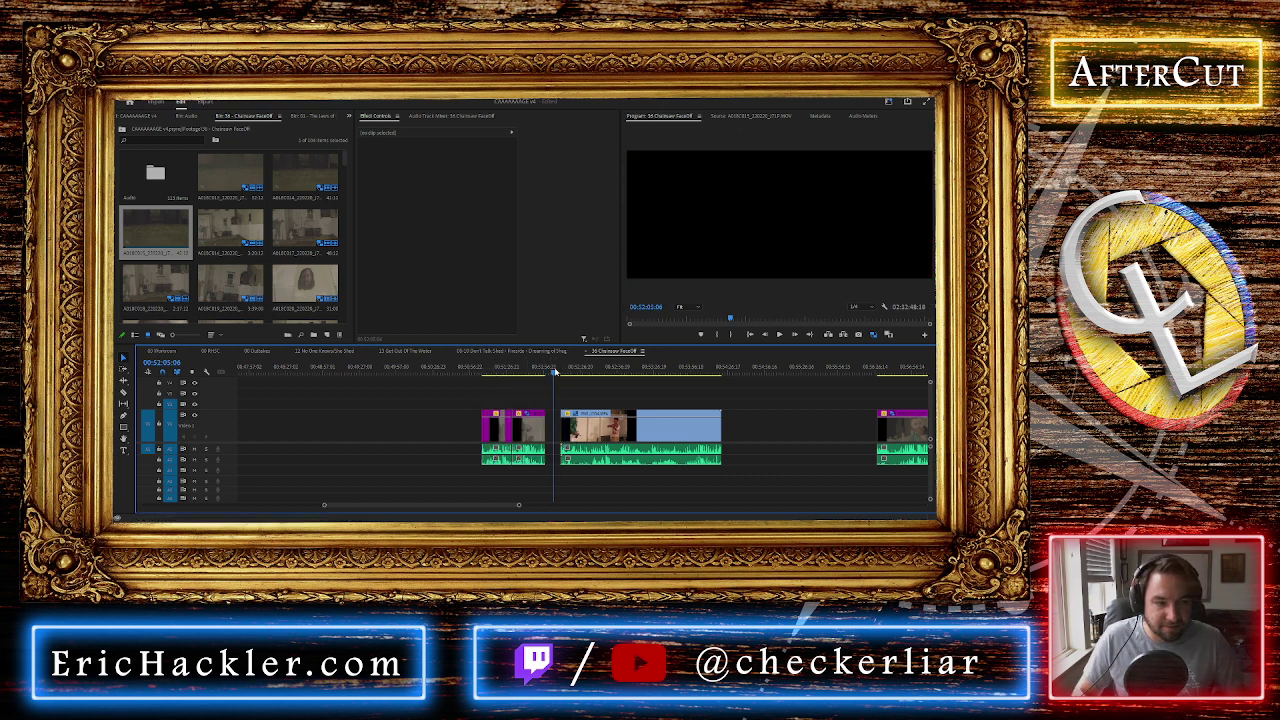
pyautogui.hotkey('ctrl', 's')
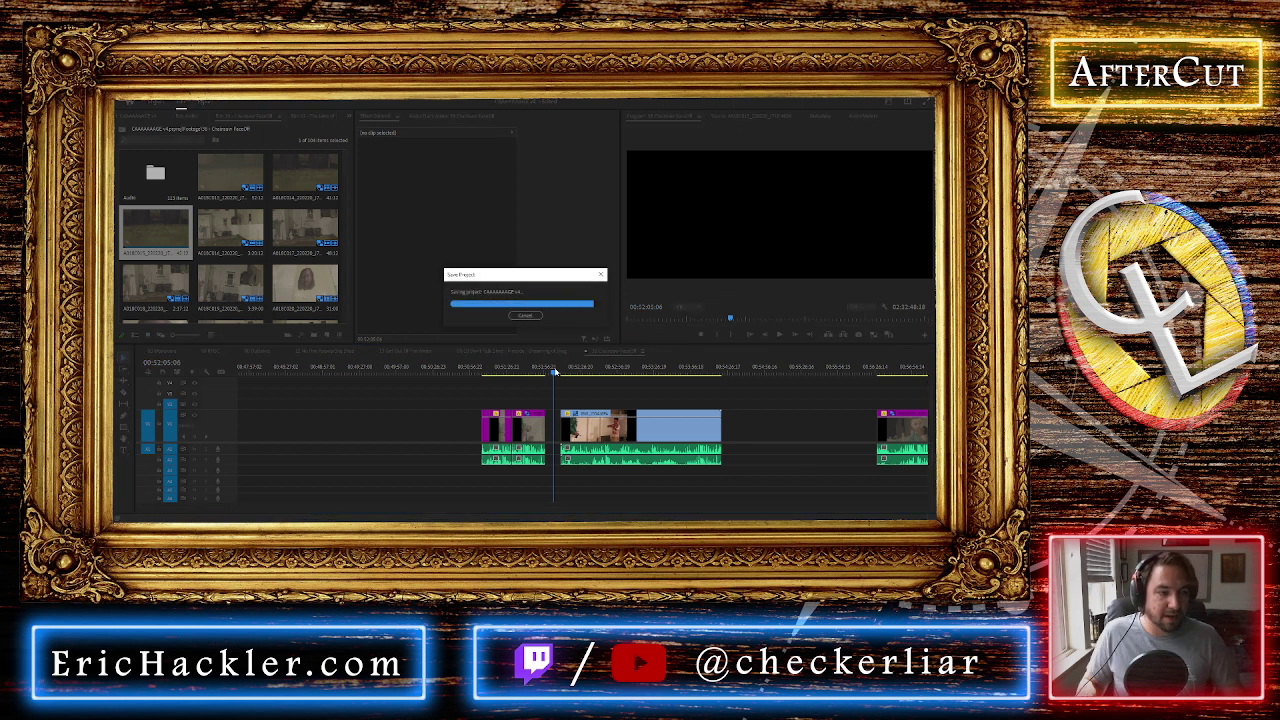